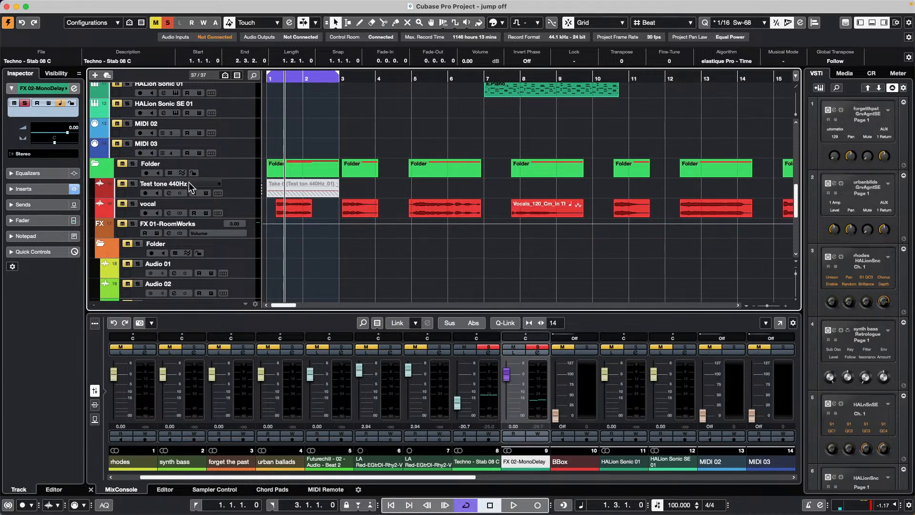
Select the Futurechill audio track and open the Project Logical Editor, inserting a first event target filter.
scroll(189, 182, up, 10)
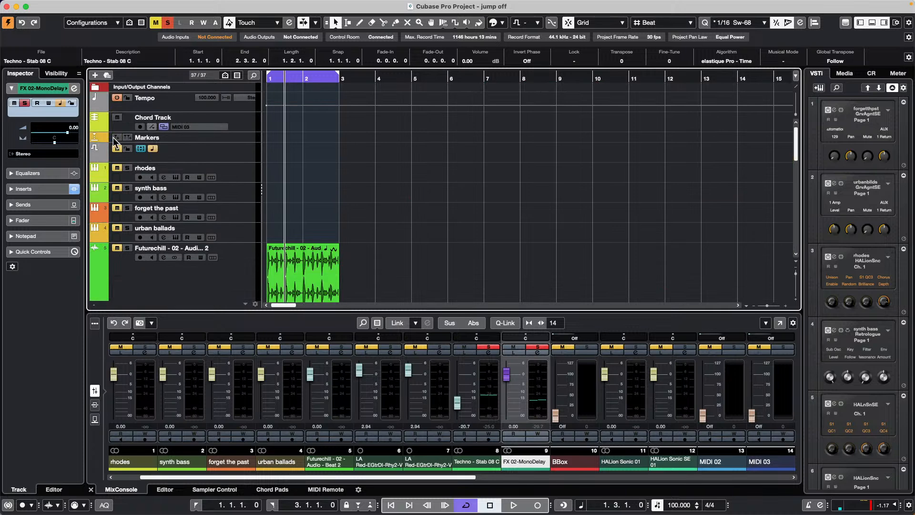
click(240, 279)
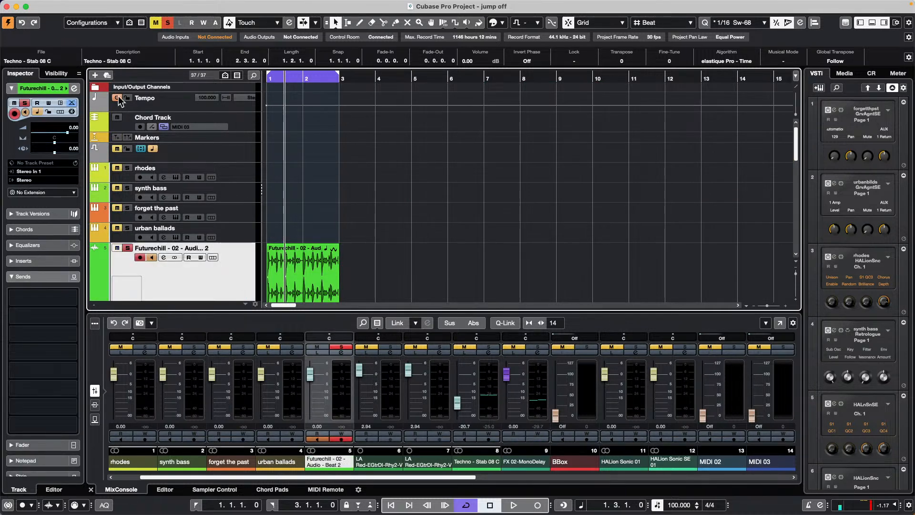
mouse_move(173, 3)
click(109, 5)
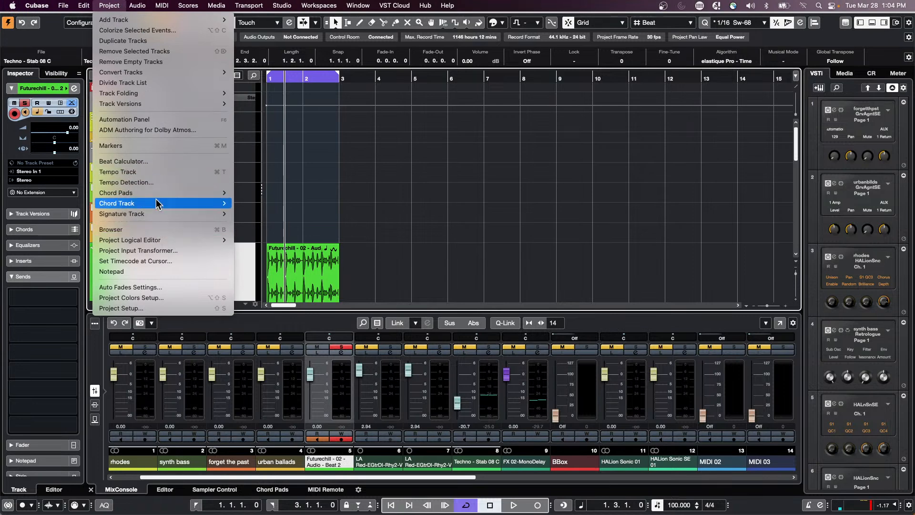
mouse_move(170, 241)
click(271, 241)
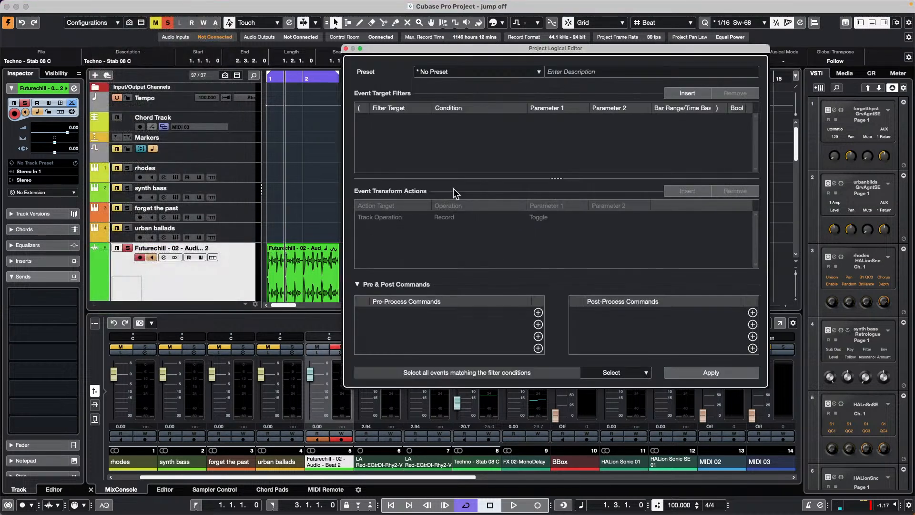
click(687, 93)
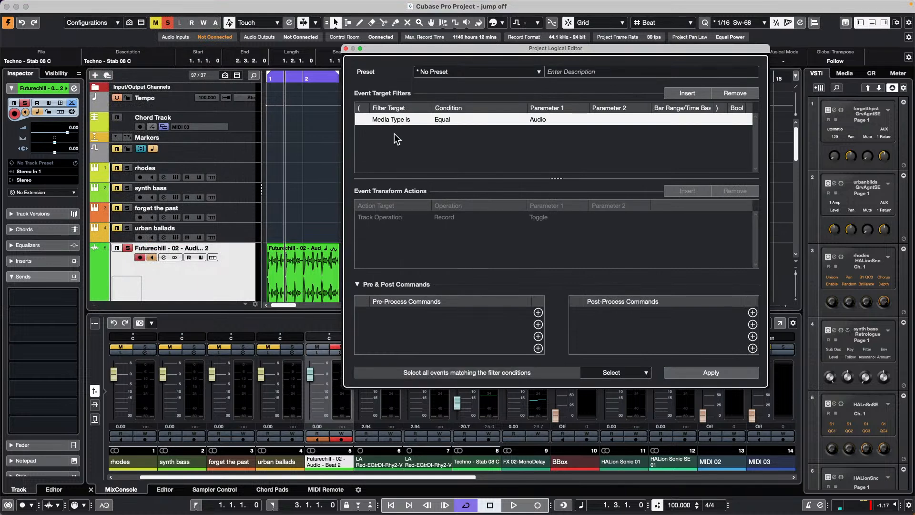
Switch the first filter's target to Container Type and back to Media Type equal to Audio.
click(396, 119)
click(409, 141)
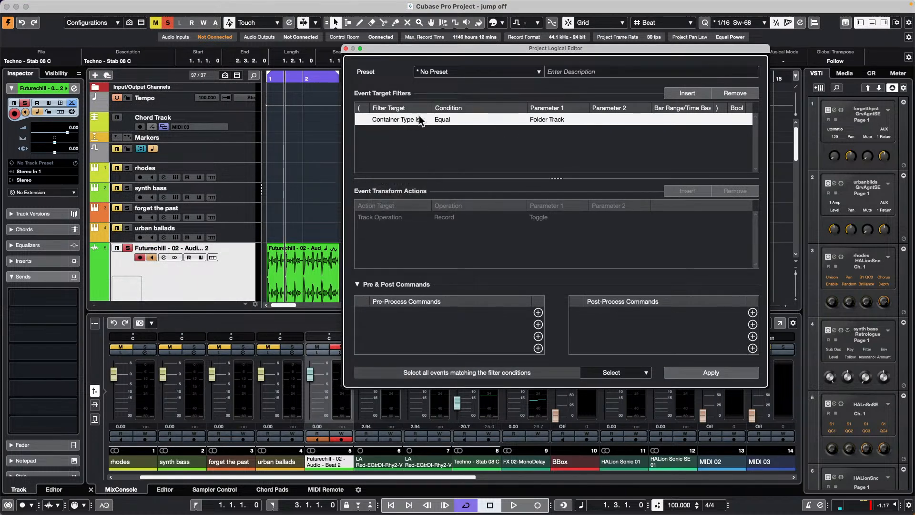
click(388, 119)
click(405, 131)
click(573, 119)
click(557, 130)
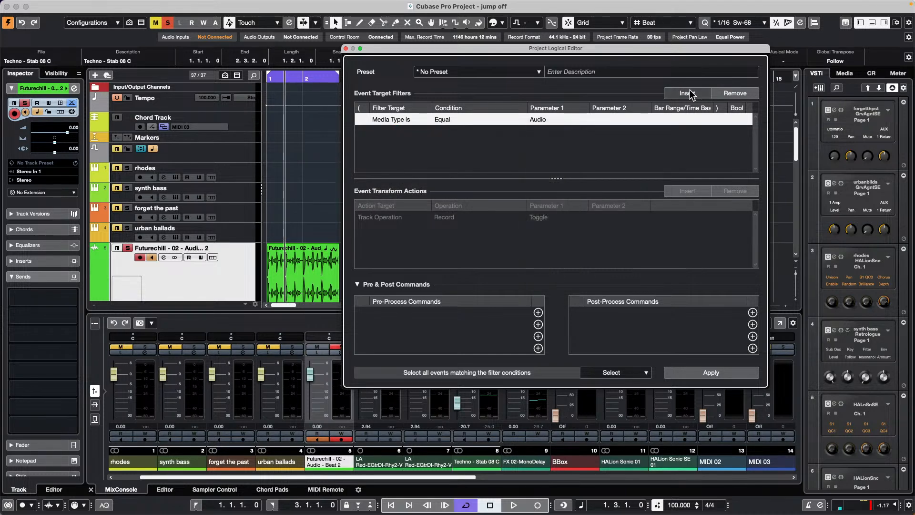
Insert a second event target filter with the target Property and the condition Property Is Set.
click(687, 93)
click(396, 132)
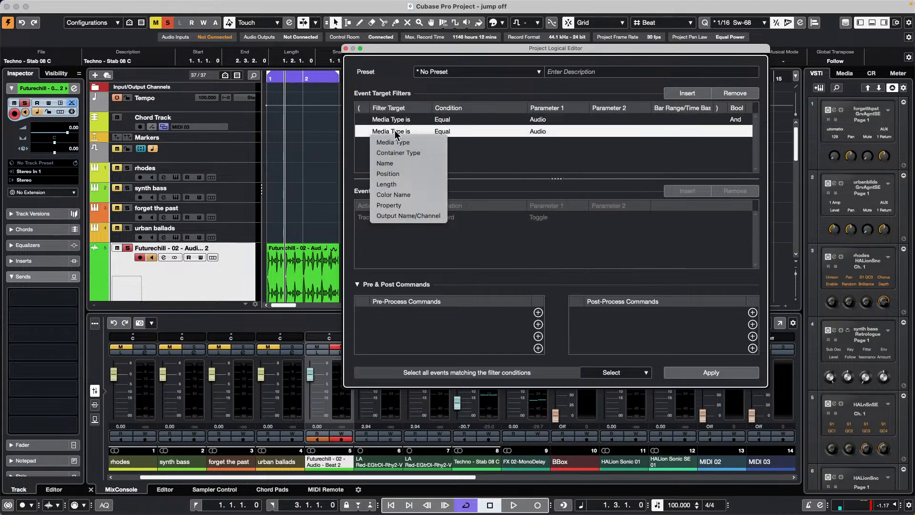
click(413, 206)
click(466, 131)
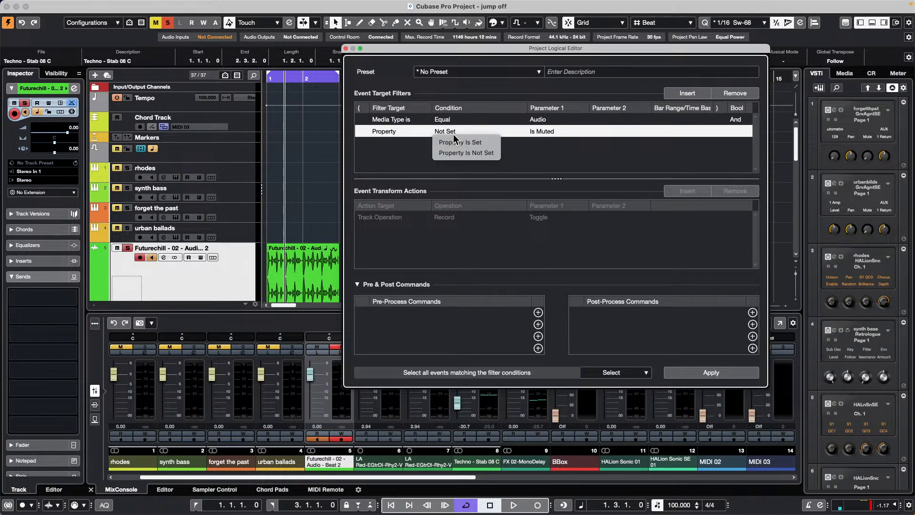
click(460, 141)
click(546, 132)
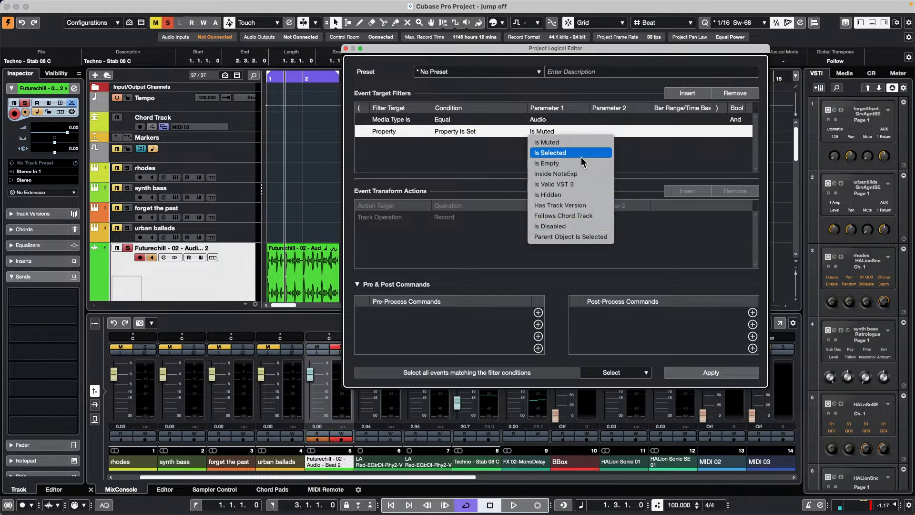
click(467, 144)
Change the first event target filter to Container Type equal to Track.
click(457, 120)
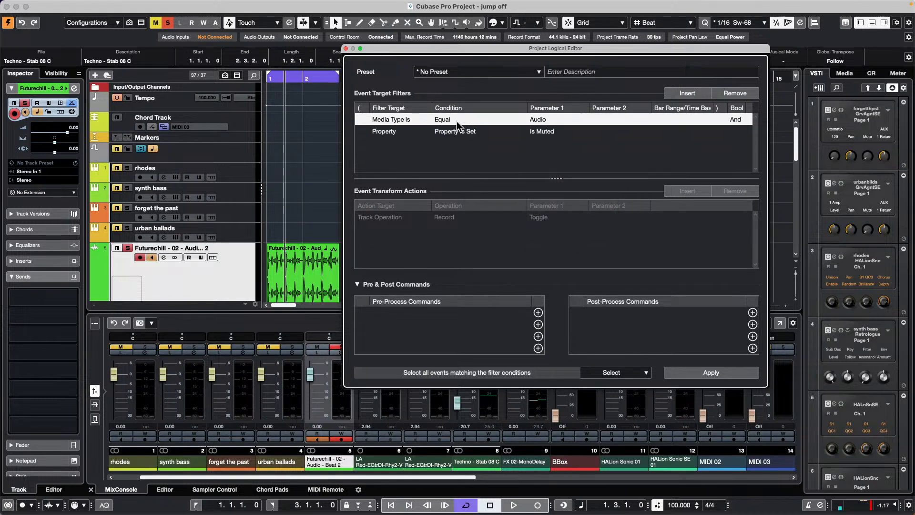
click(392, 124)
click(396, 124)
click(396, 125)
click(396, 125)
click(405, 141)
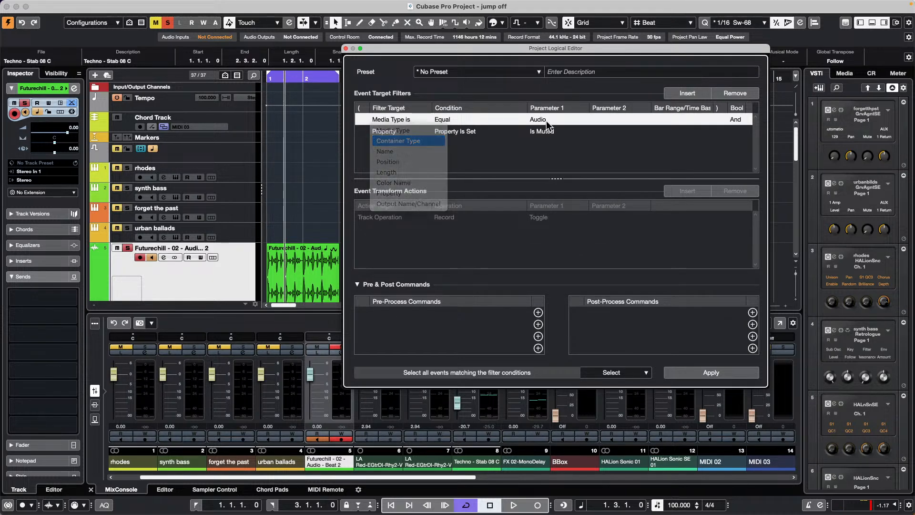
click(563, 122)
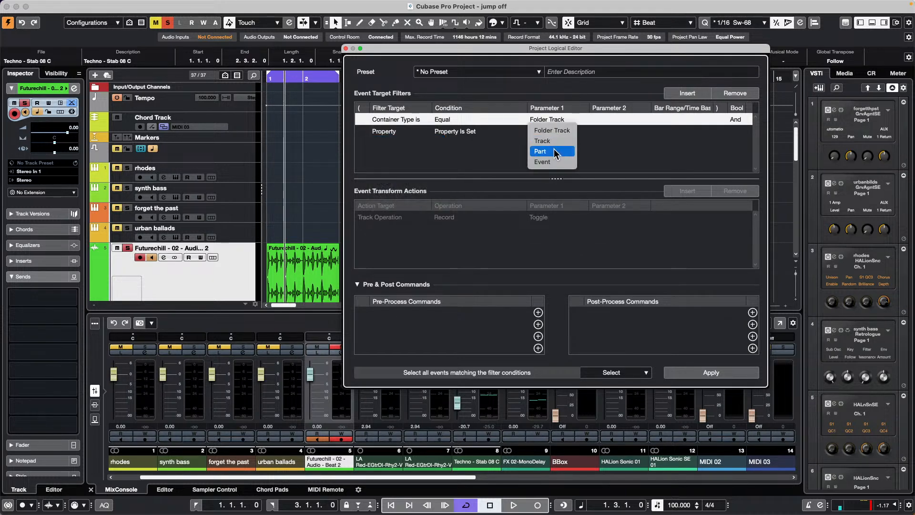
click(560, 141)
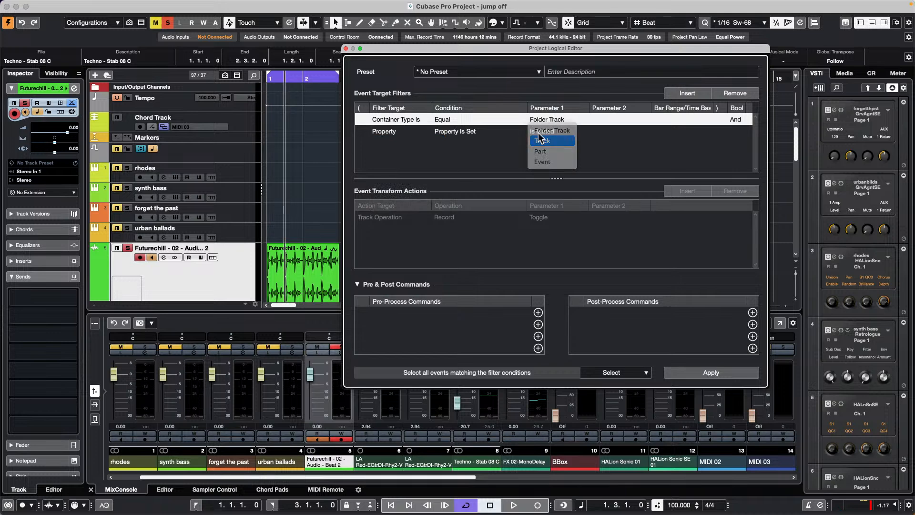
Review the target, condition and parameter options of the second filter, and close the Project Logical Editor.
click(390, 136)
click(391, 135)
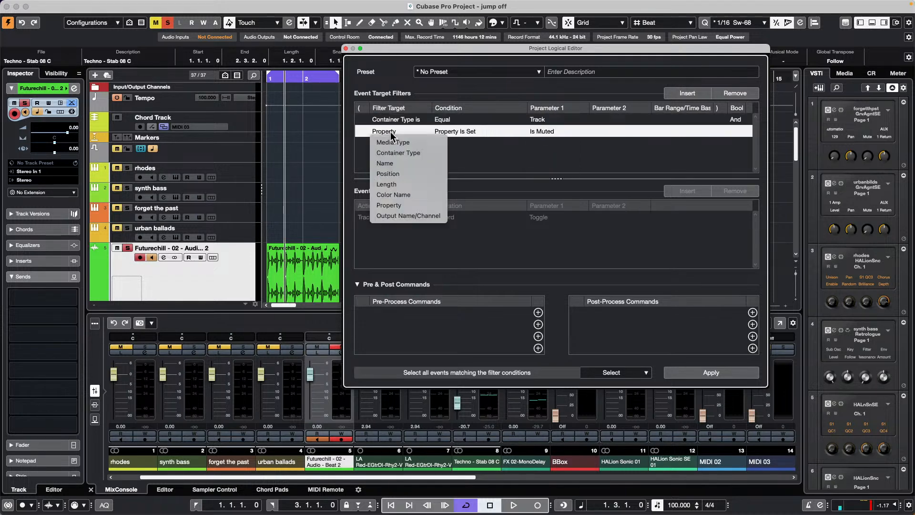
click(517, 157)
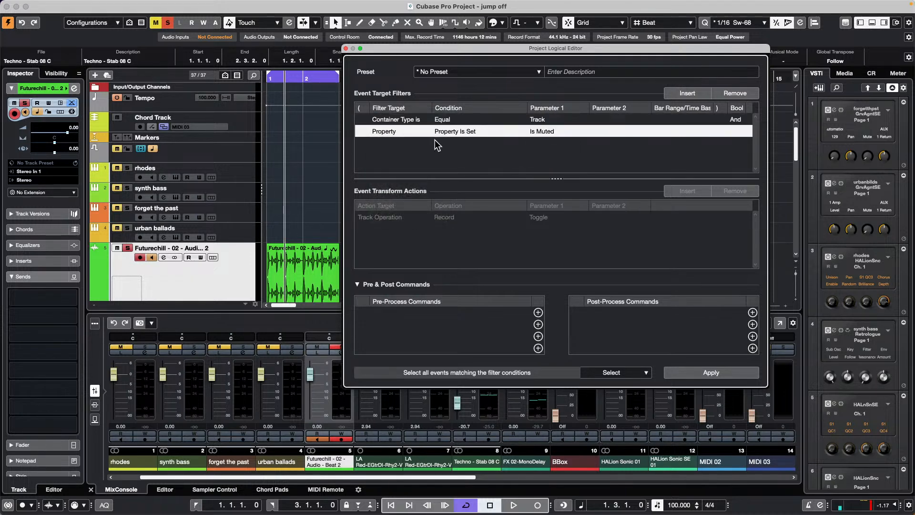
click(475, 135)
click(460, 142)
click(557, 133)
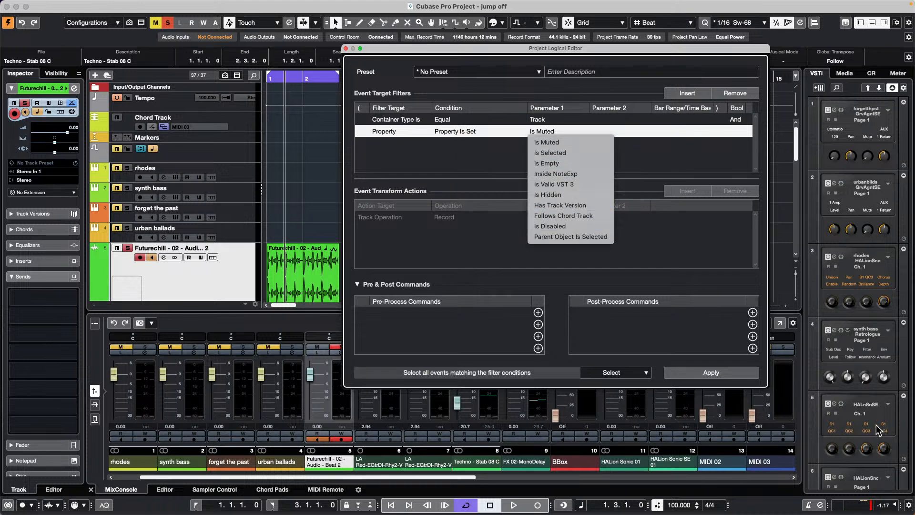
click(346, 48)
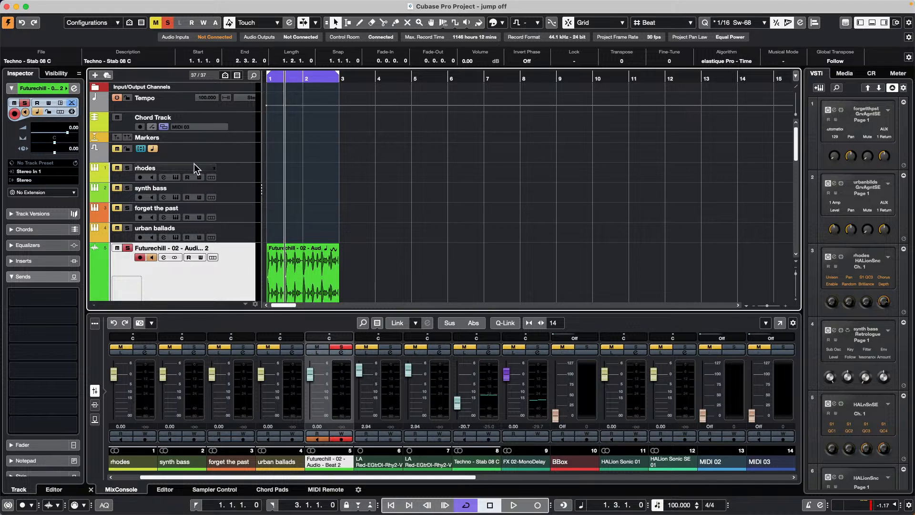
Look over the track list and the track types in the Add Track dialog, and close the dialog.
scroll(222, 191, down, 5)
scroll(226, 184, up, 5)
click(94, 74)
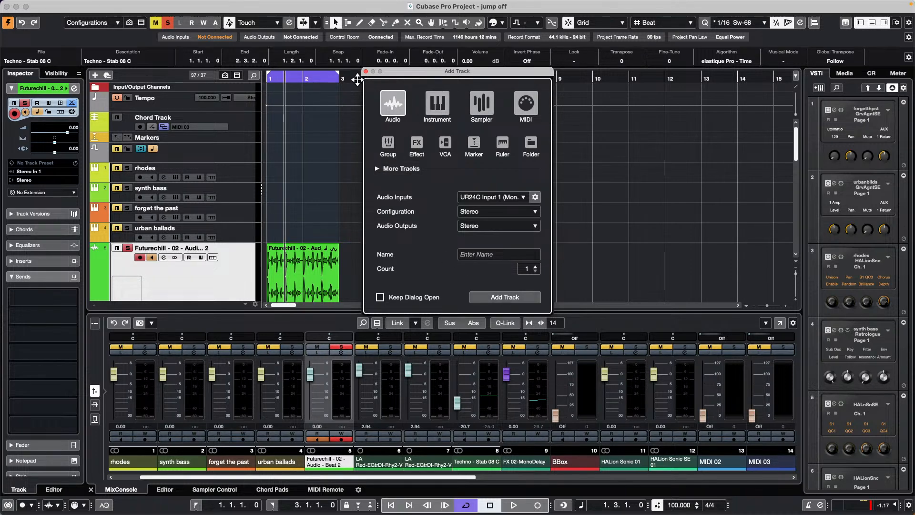
click(366, 72)
Examine the add-track options offered for the rhodes track without adding anything.
click(237, 178)
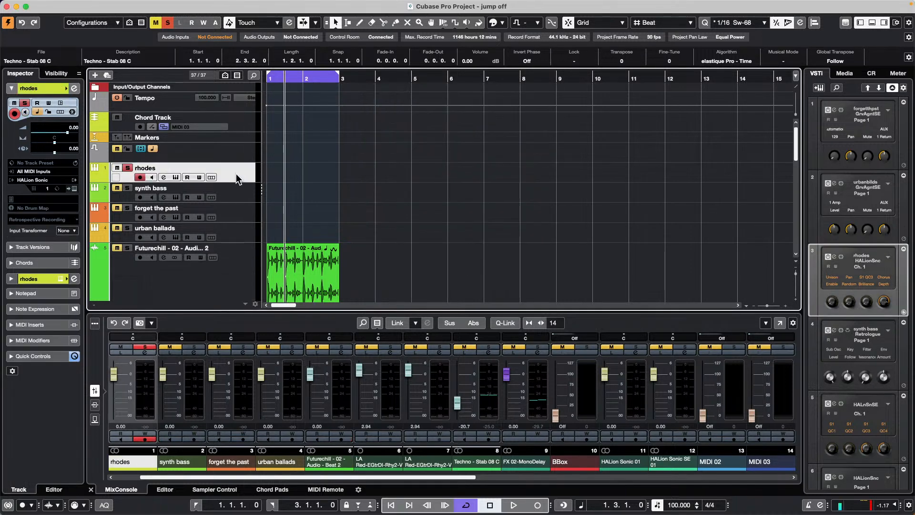
right_click(237, 176)
mouse_move(293, 180)
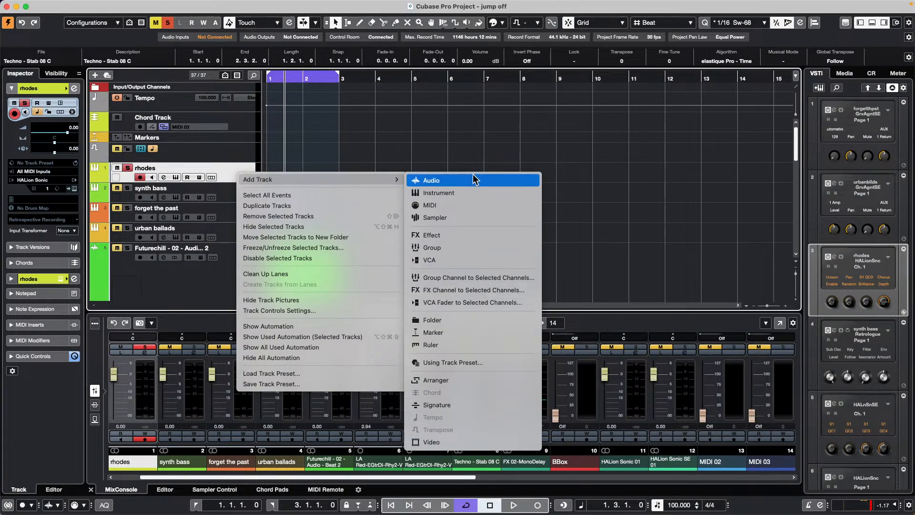
click(657, 212)
Add a group channel named "group 1" to the tracks Audio 01 through Audio 08.
scroll(199, 194, down, 10)
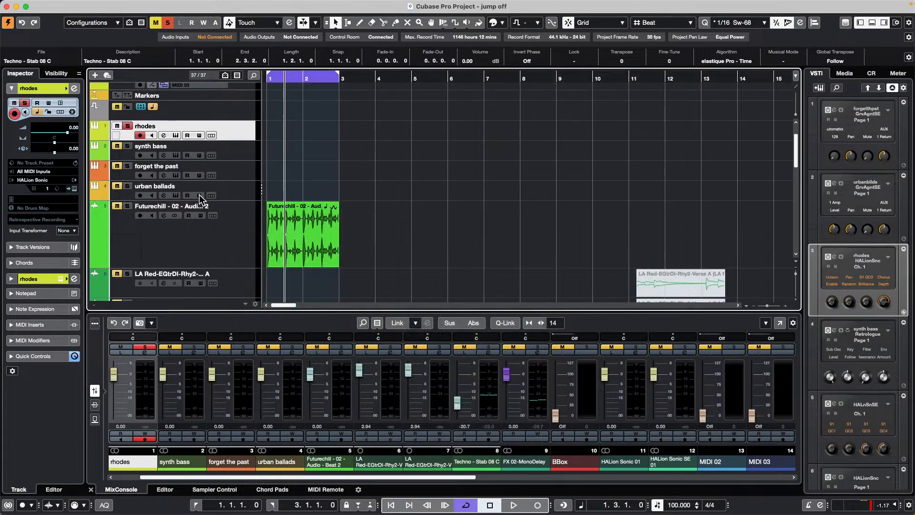
scroll(202, 193, up, 10)
scroll(213, 185, down, 5)
click(238, 173)
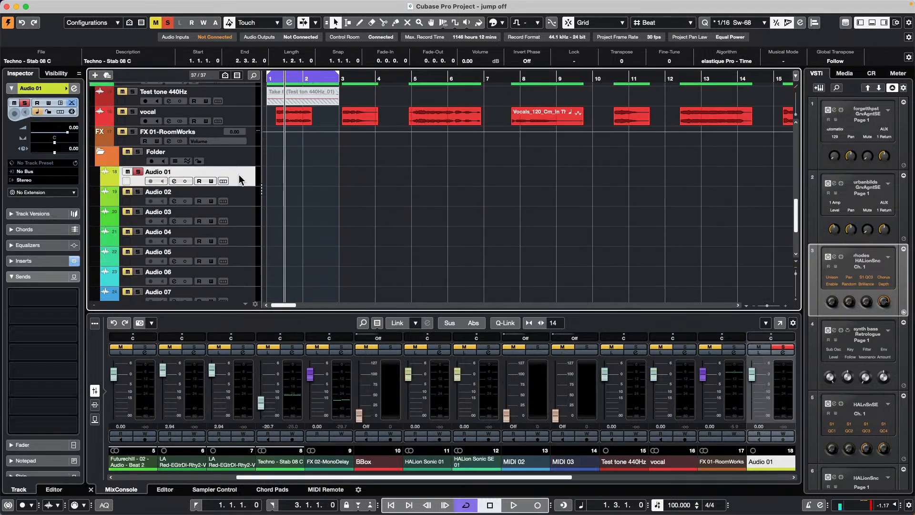
scroll(239, 180, down, 5)
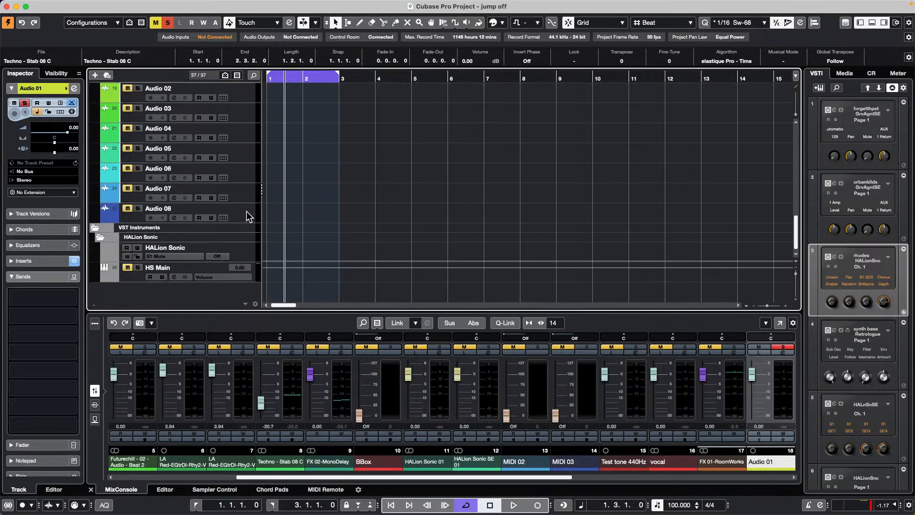
shift+click(247, 211)
scroll(240, 148, up, 3)
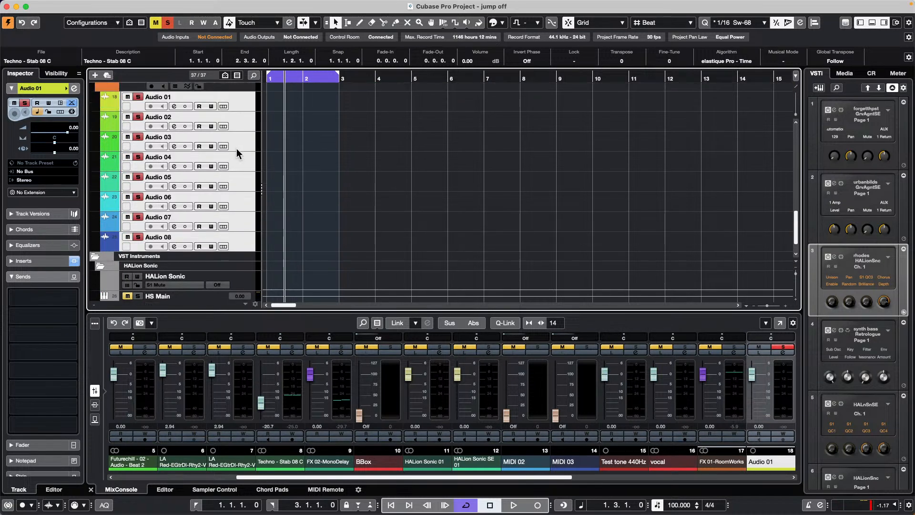
right_click(240, 127)
mouse_move(266, 128)
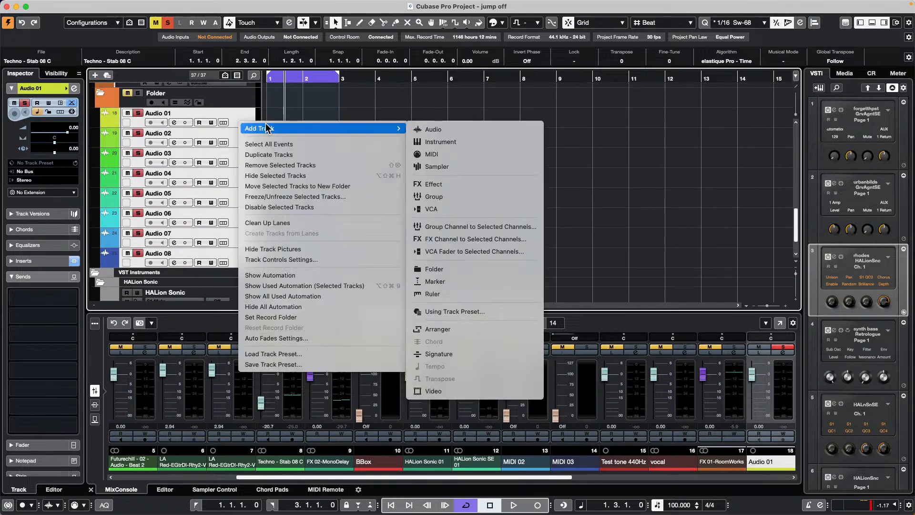
click(507, 227)
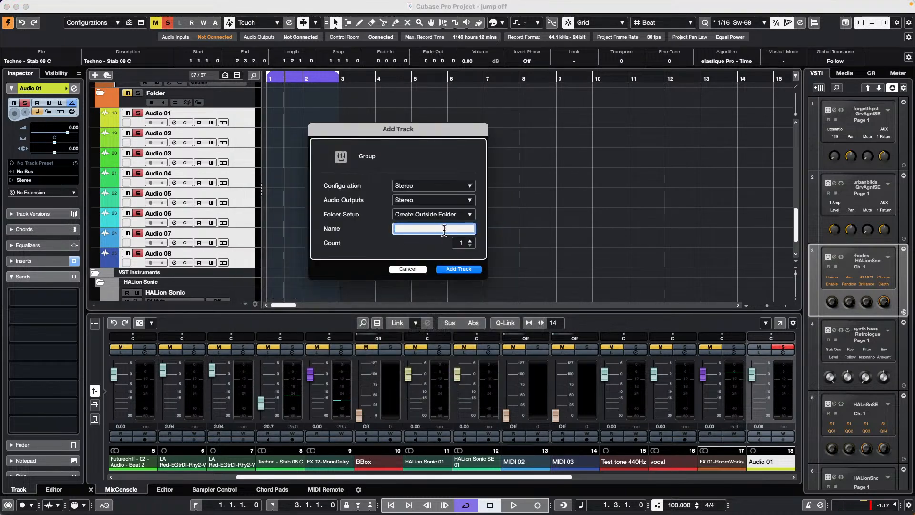
text(group 1)
key(Return)
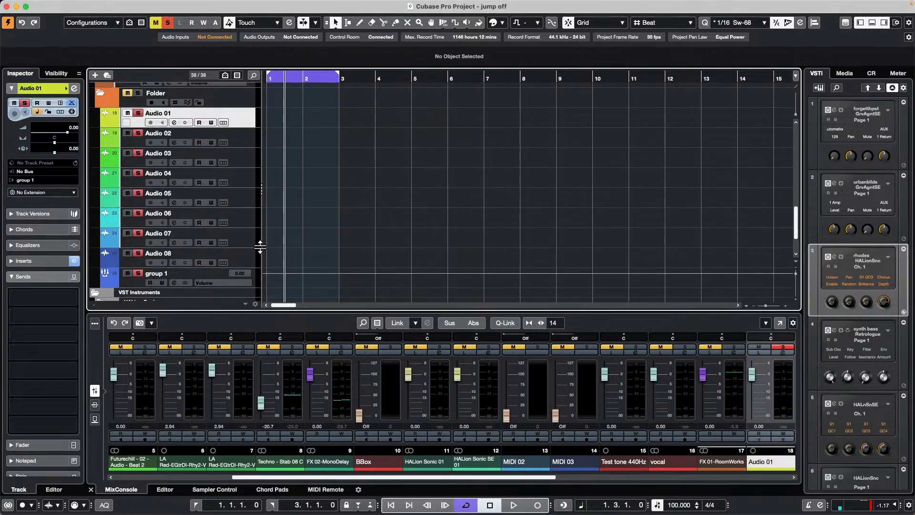
Add a stereo MonoDelay FX channel to the tracks Audio 01 through Audio 08 and show the sends in the MixConsole.
shift+click(253, 260)
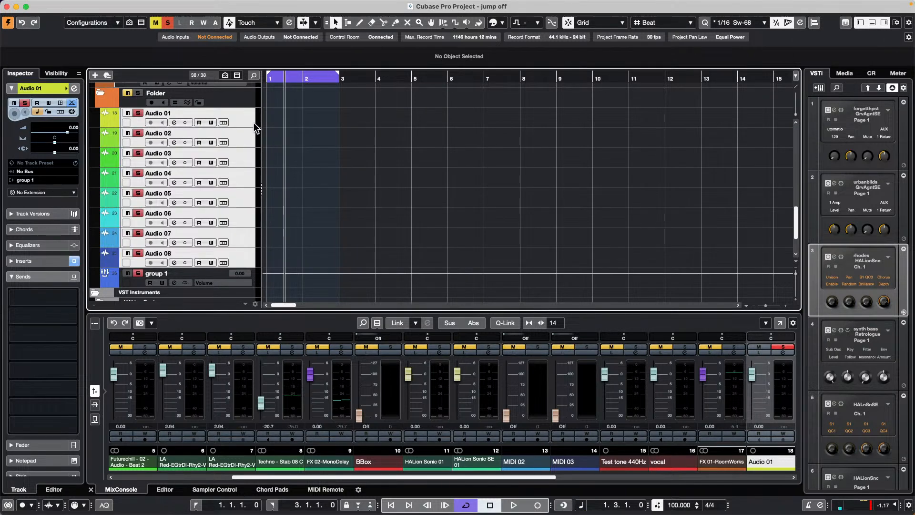
right_click(242, 119)
mouse_move(384, 133)
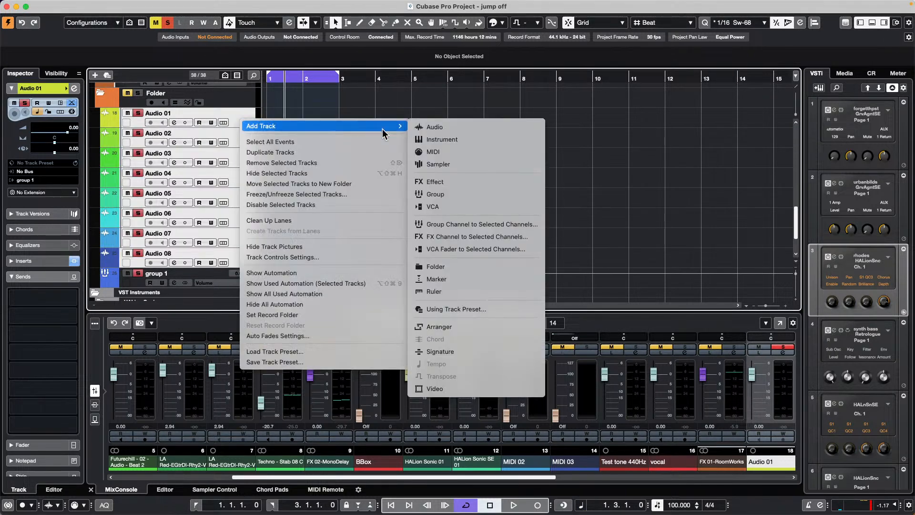
click(497, 237)
click(443, 187)
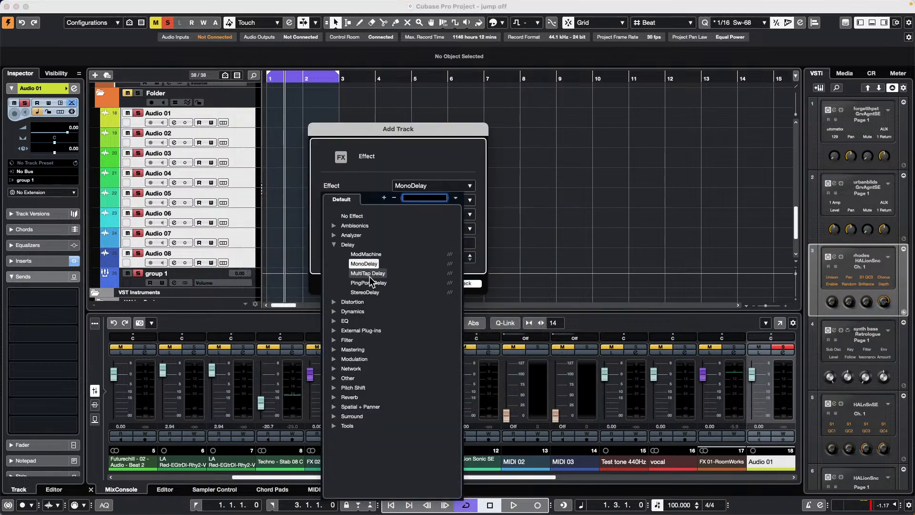
click(448, 160)
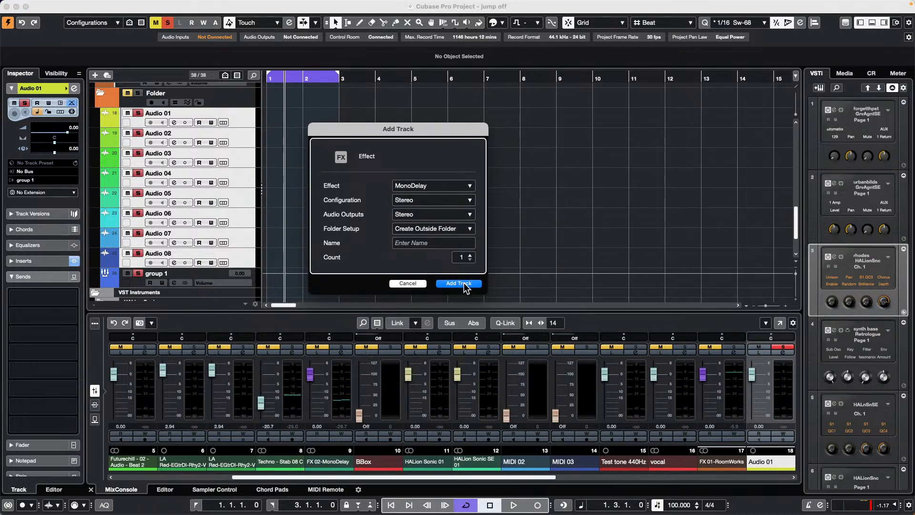
click(465, 284)
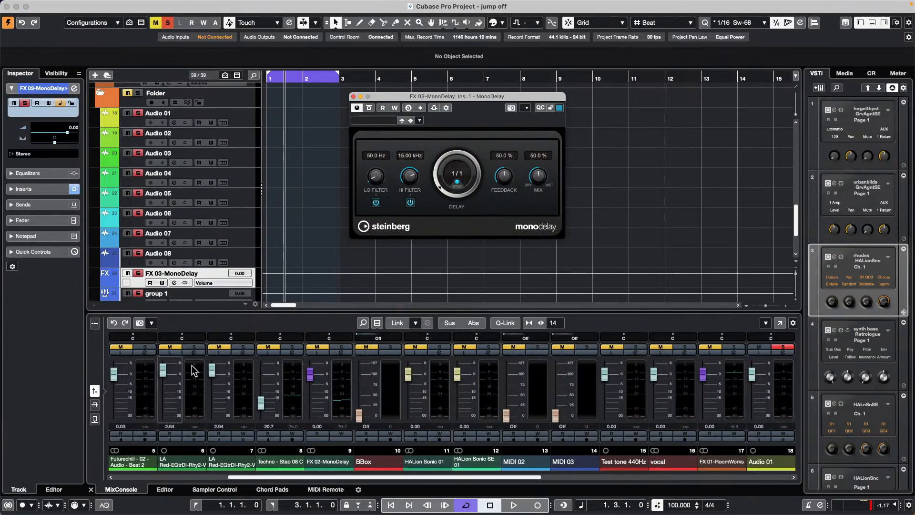
click(95, 419)
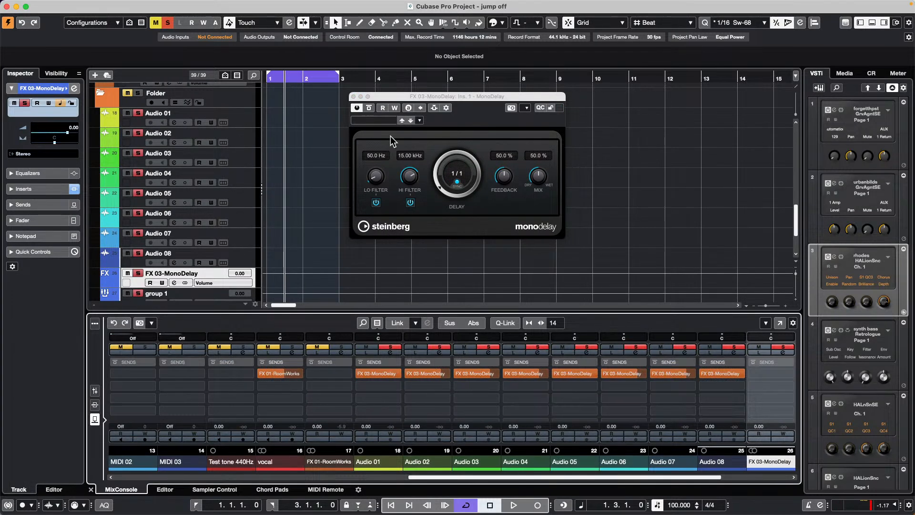
click(353, 96)
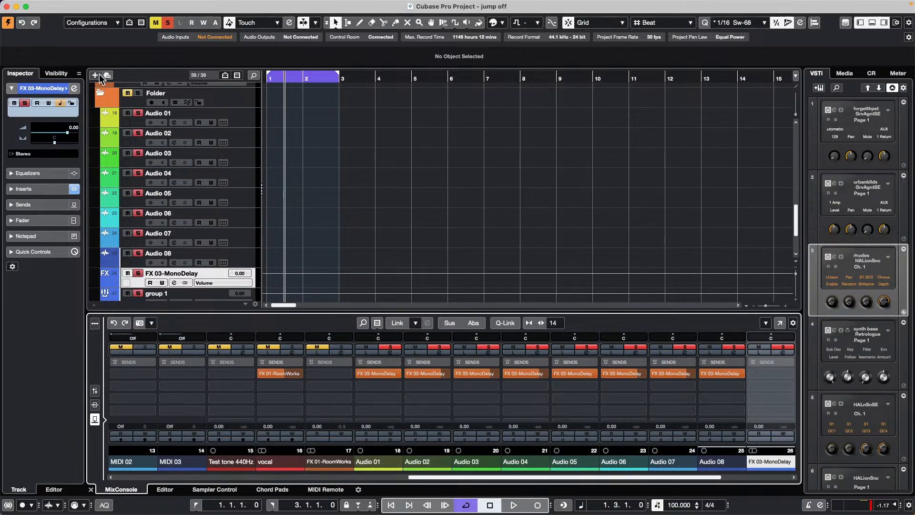
Examine the add-track options available for the Audio 02 track without adding anything.
click(107, 6)
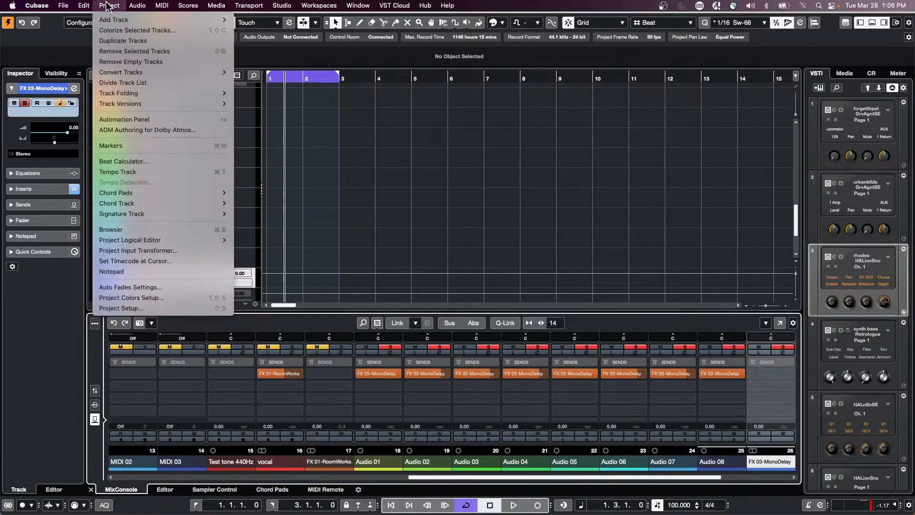
click(574, 139)
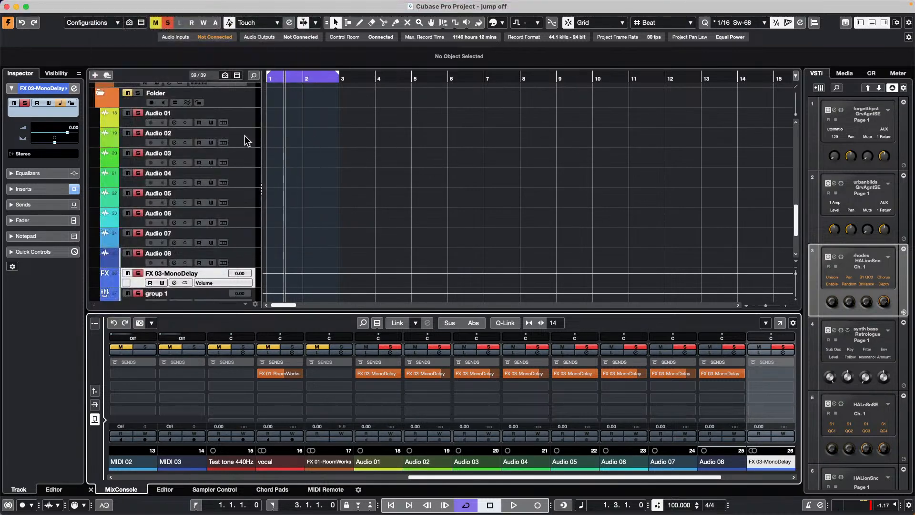
click(245, 138)
right_click(245, 138)
mouse_move(322, 145)
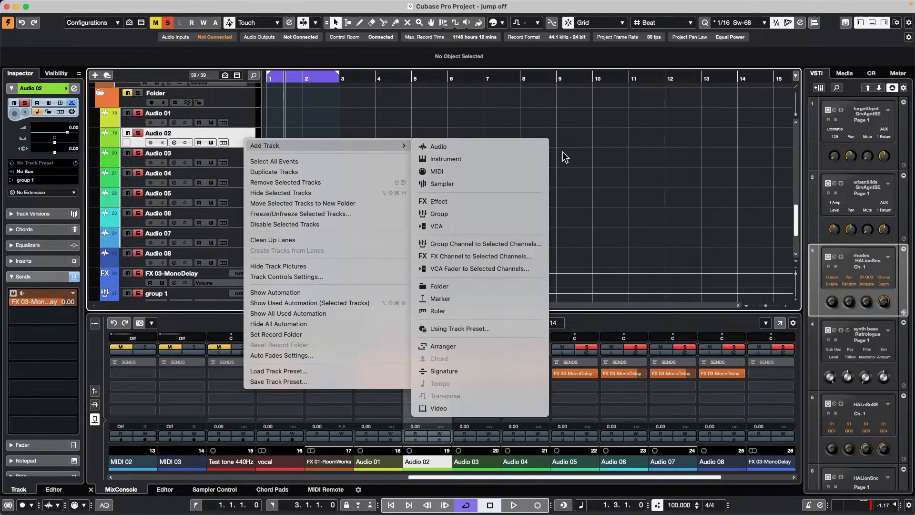
click(419, 105)
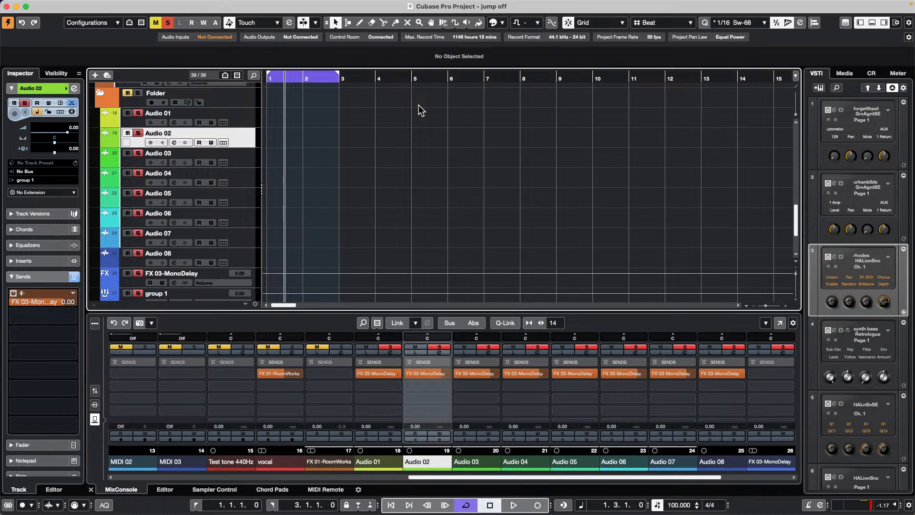
Solo the Techno - Stab 08 C track and play it back briefly.
key(space)
key(space)
scroll(294, 175, up, 15)
scroll(294, 176, down, 3)
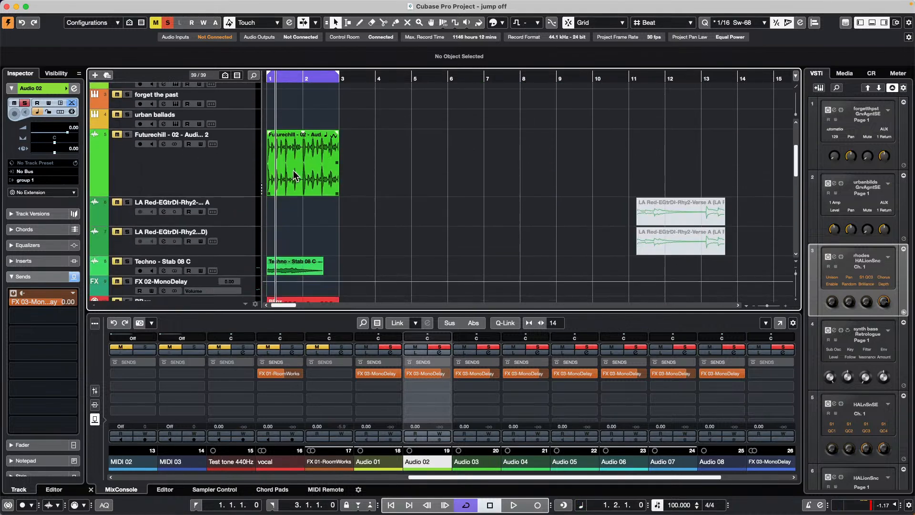
click(130, 262)
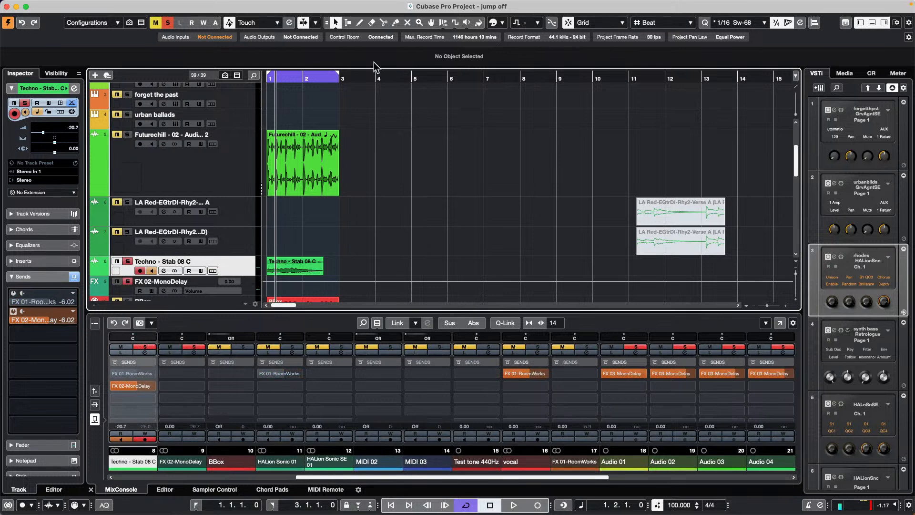
key(space)
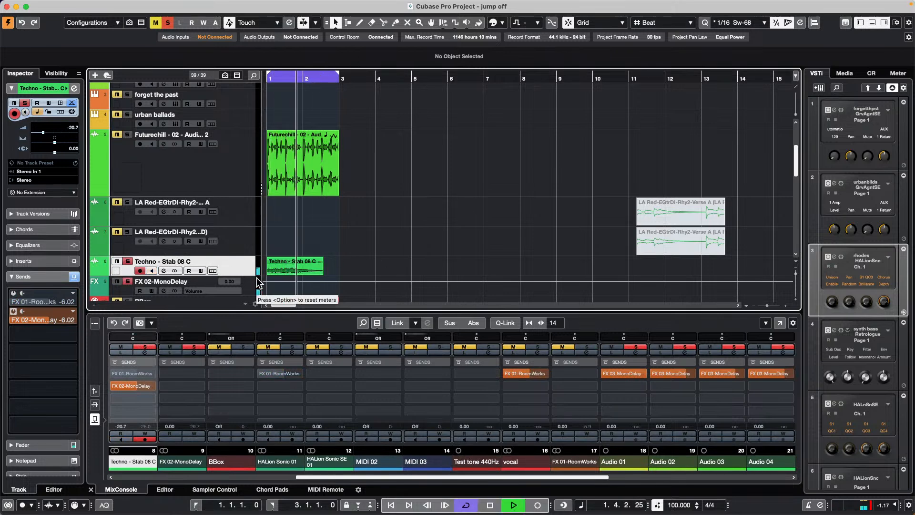
key(space)
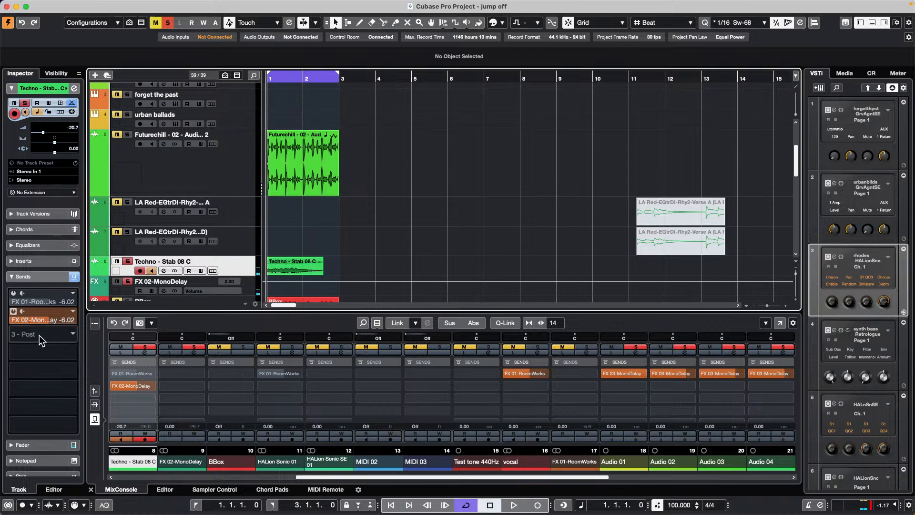
Activate the FX 01-RoomWorks send on the Techno - Stab 08 C track and audition the result.
click(14, 295)
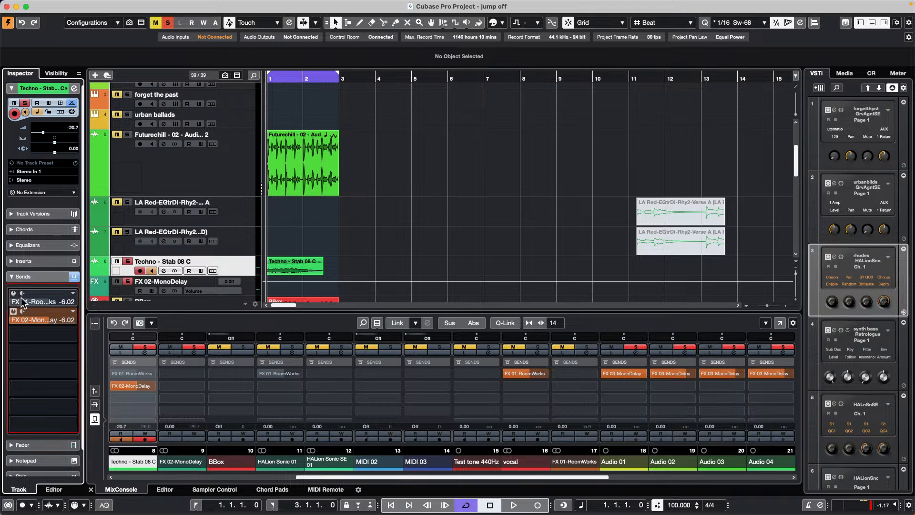
click(13, 294)
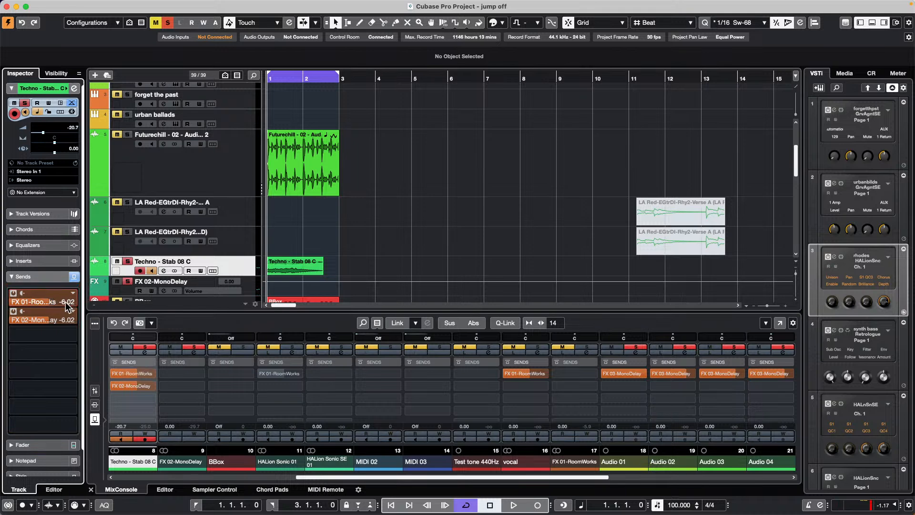
click(73, 295)
click(442, 272)
key(space)
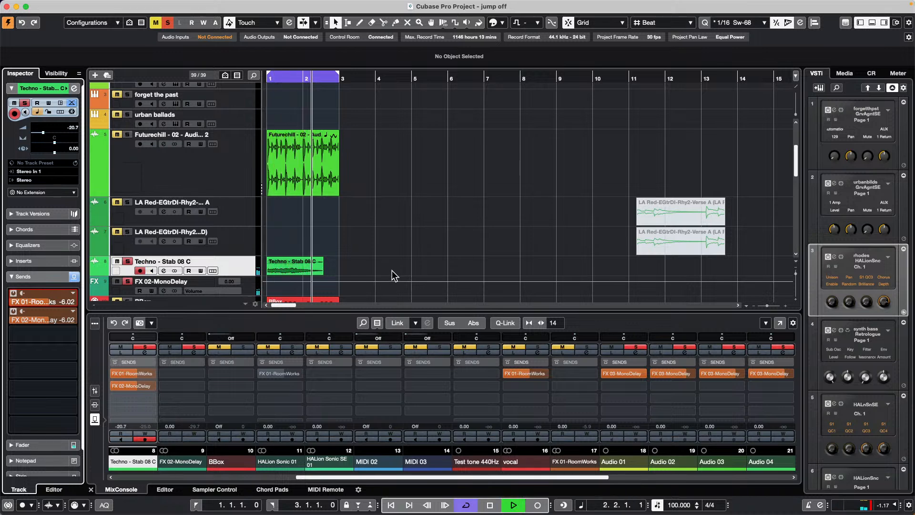
key(space)
Copy the Techno - Stab 08 C event to bars 3, 5 and 7 on the same track.
click(295, 268)
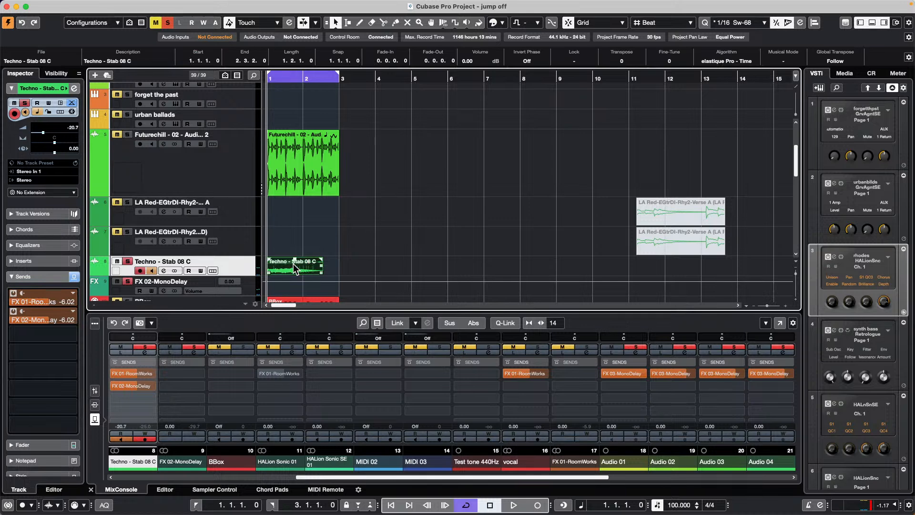
drag(295, 268, 365, 265)
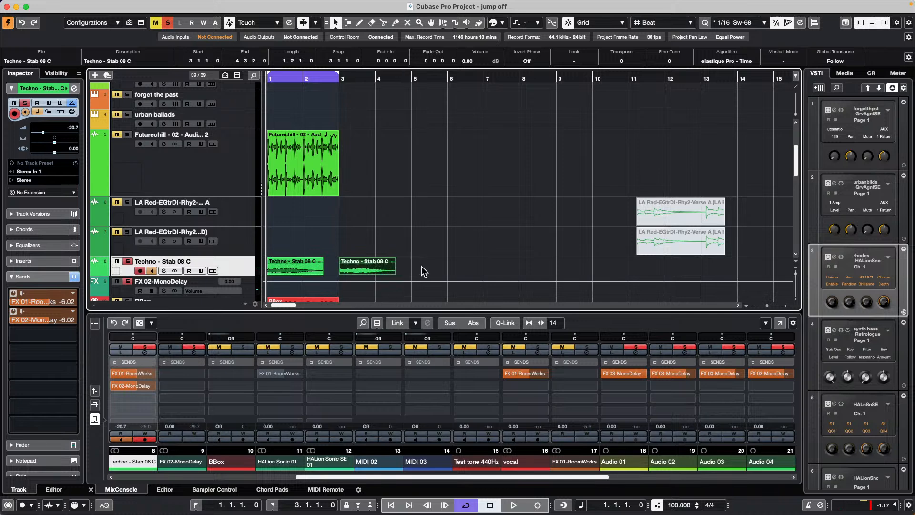
click(283, 270)
drag(284, 270, 429, 262)
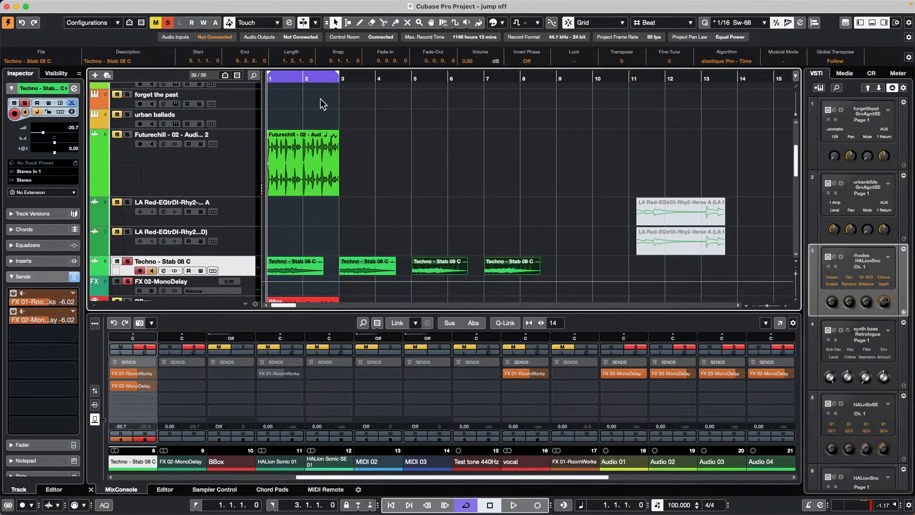
Set the track's FX 01-RoomWorks send to 2.92 and its FX 02-MonoDelay send to 0.75, and audition them briefly.
drag(49, 300, 102, 299)
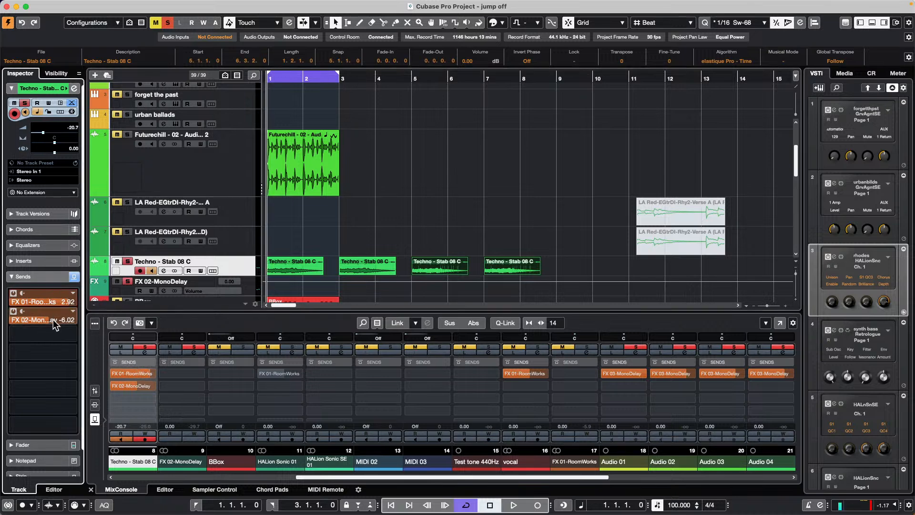
drag(53, 324, 78, 320)
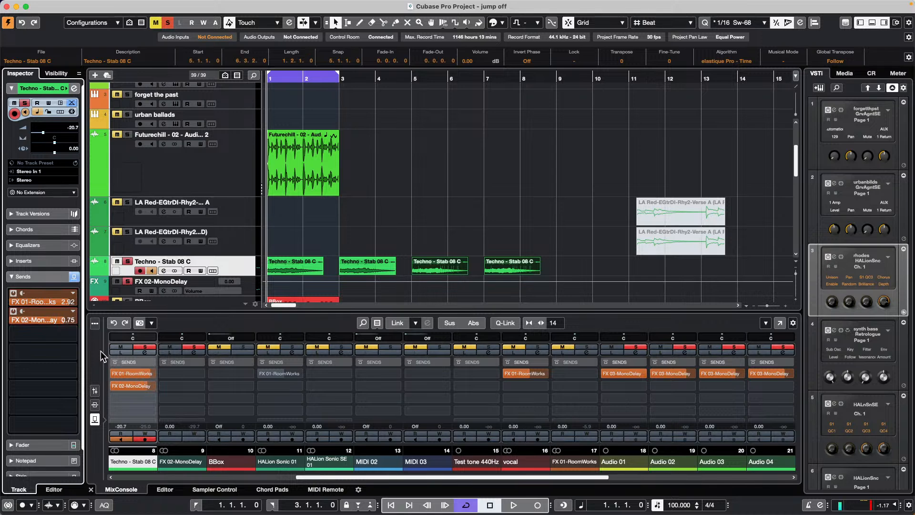
key(space)
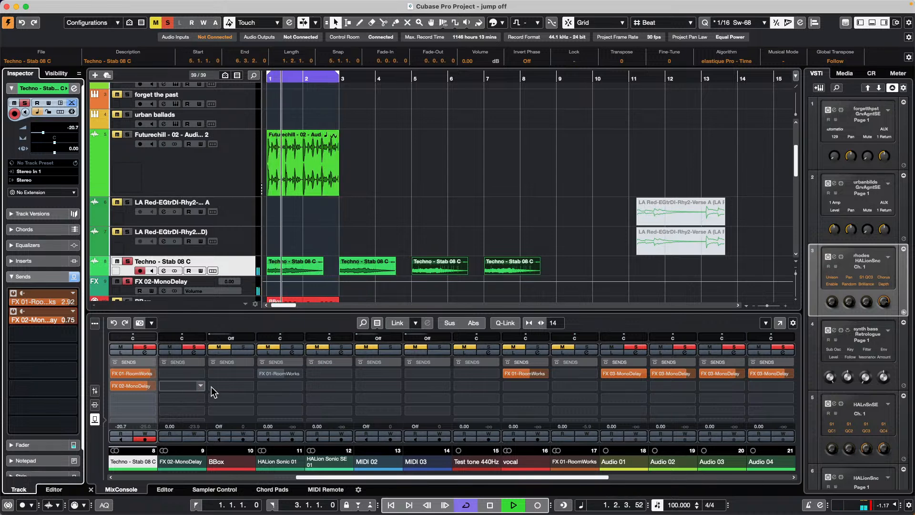
key(space)
Turn off cycle playback and play through all the Techno - Stab 08 C events.
key(KP_Divide)
key(space)
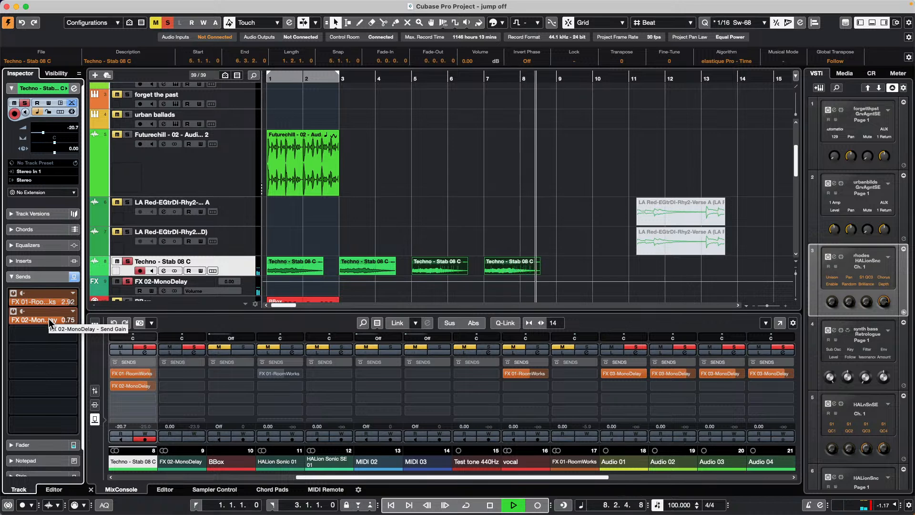
key(space)
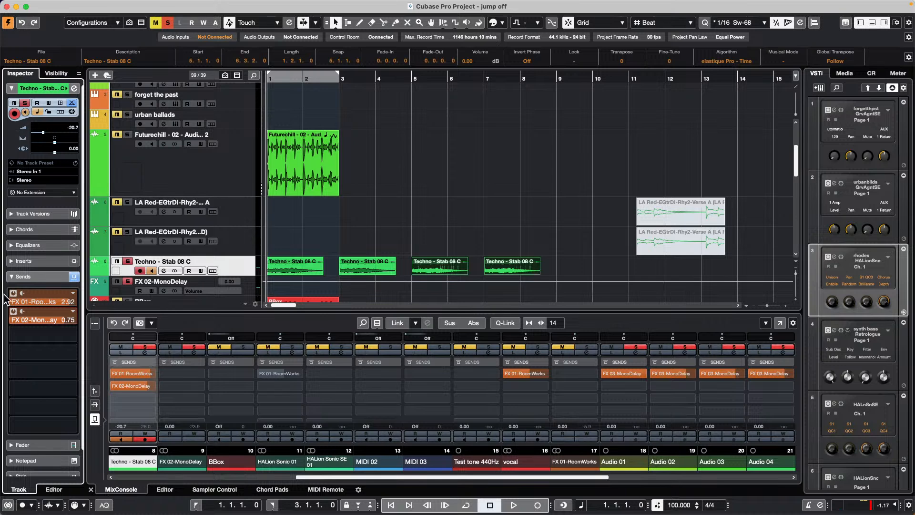
Adjust the FX 01-RoomWorks send during playback, ending at -1.84, and stop.
key(space)
drag(61, 303, 42, 304)
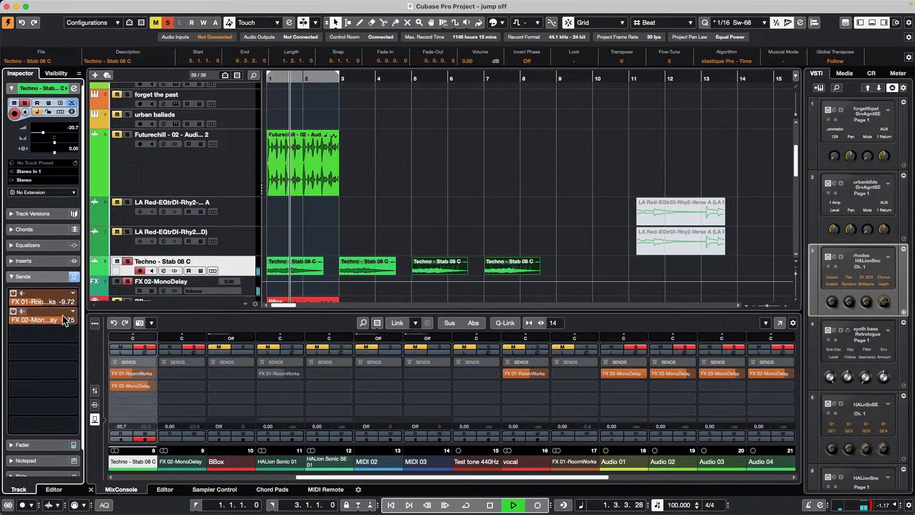
key(space)
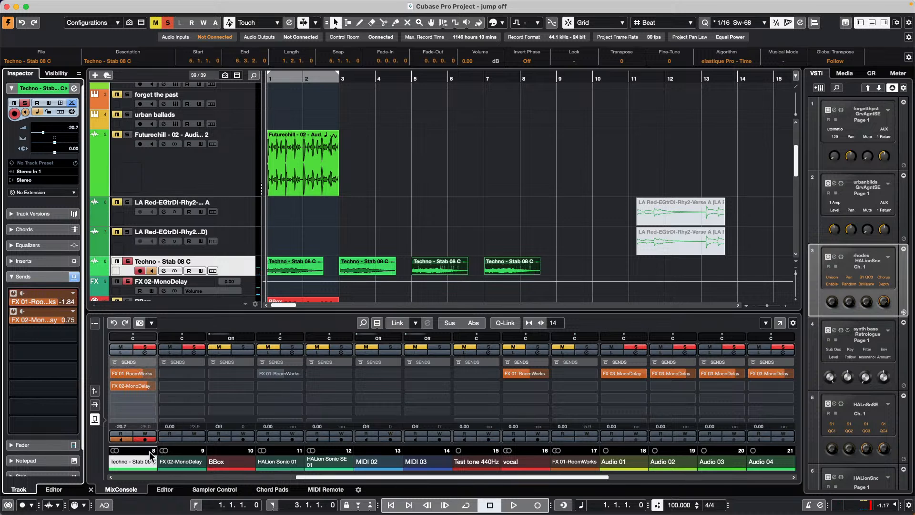
Enable automation read and write on Techno - Stab 08 C and record level moves of its MonoDelay and RoomWorks sends during playback.
click(148, 435)
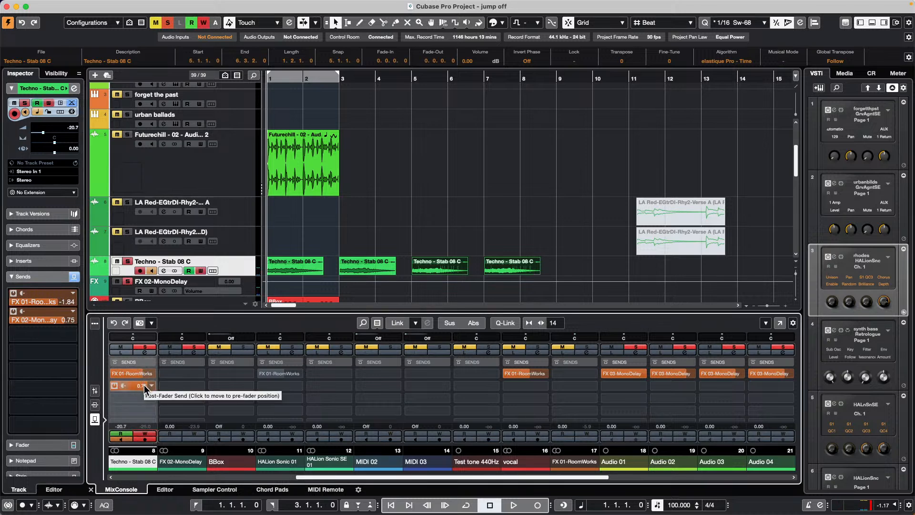
key(space)
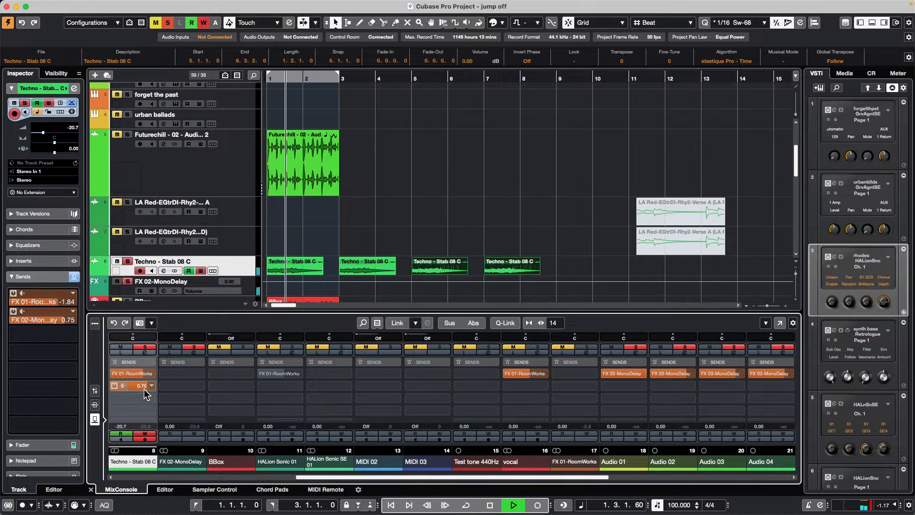
drag(144, 387, 5, 397)
drag(137, 375, 167, 388)
drag(359, 78, 261, 96)
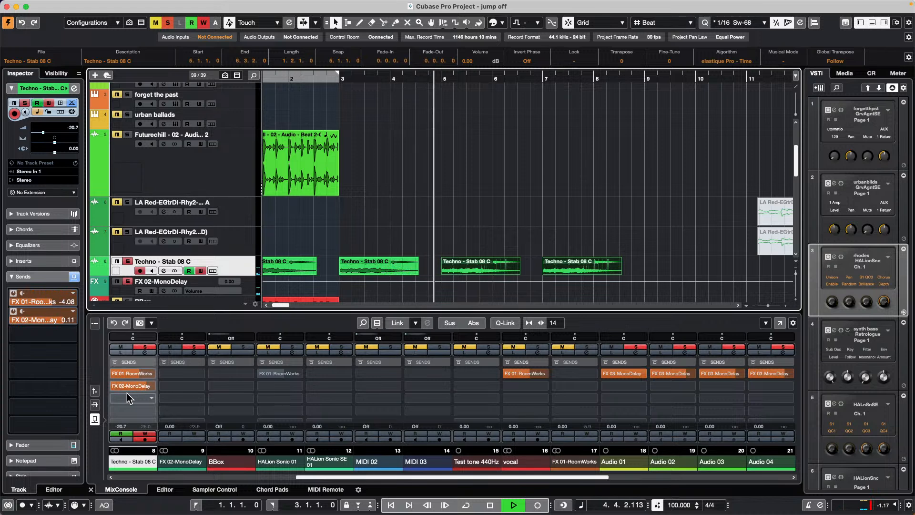
key(space)
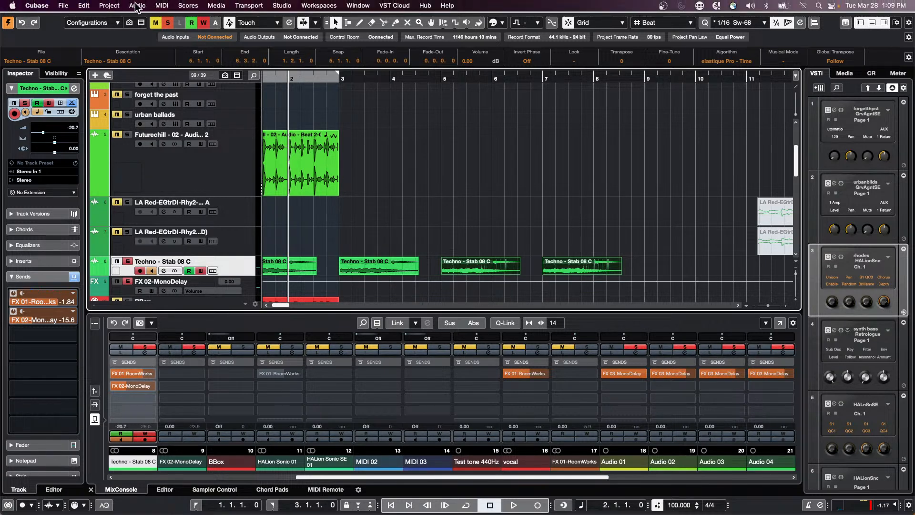
Open the recent project "Remove Vocals.cpr".
click(109, 5)
mouse_move(76, 7)
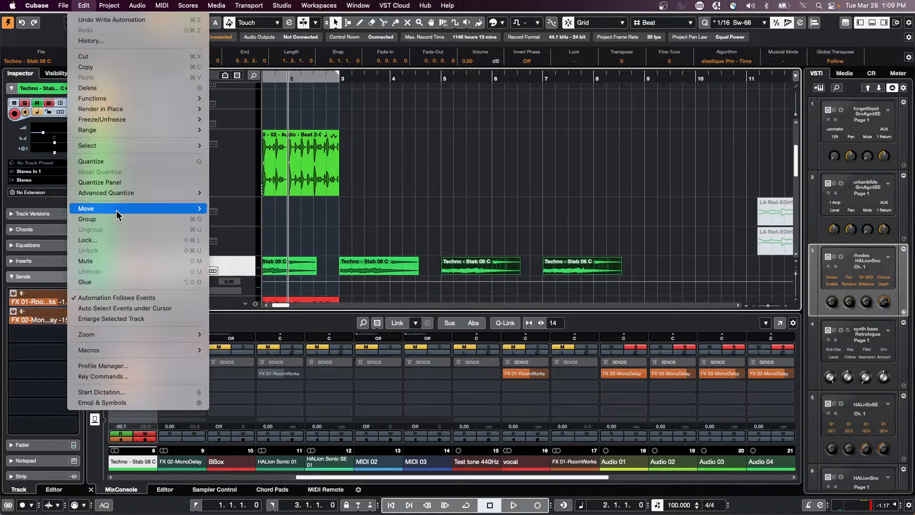
mouse_move(115, 224)
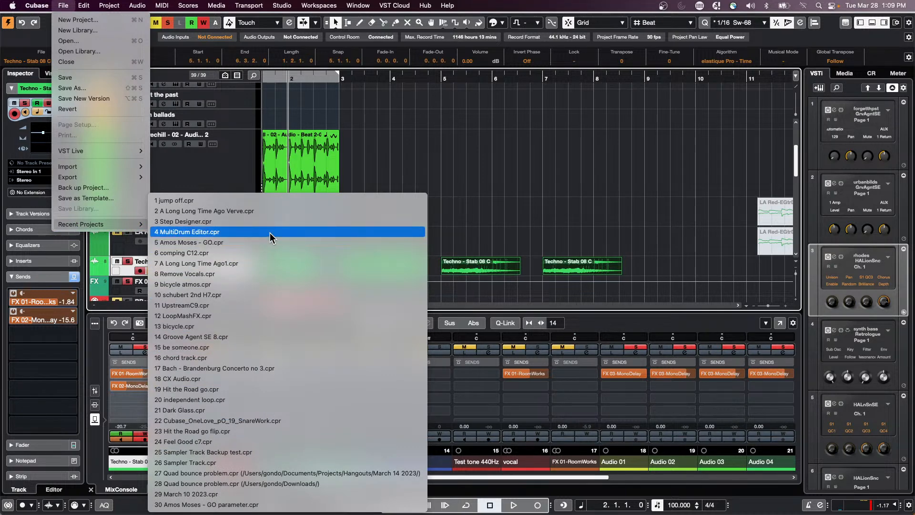
click(270, 273)
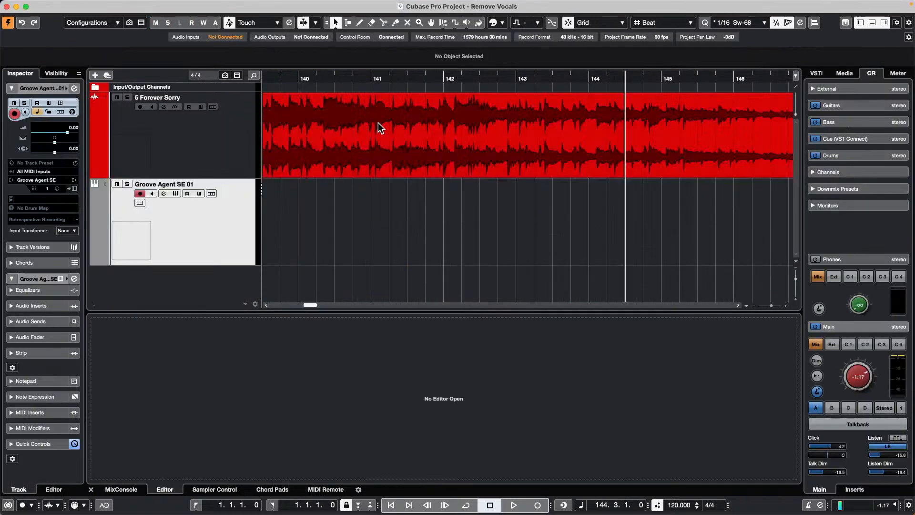
Lower the Control Room main level to -10.2, play the song from its beginning, and return to the start.
drag(360, 79, 55, 28)
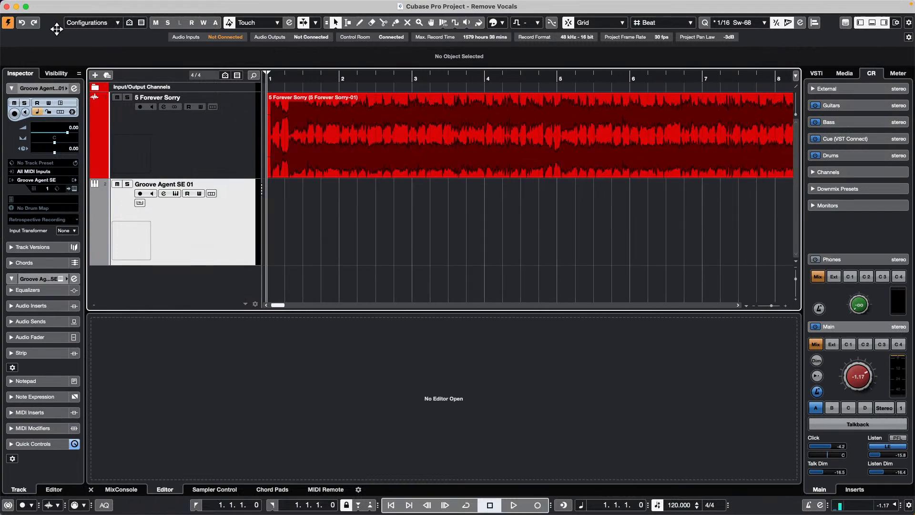
drag(847, 381, 850, 396)
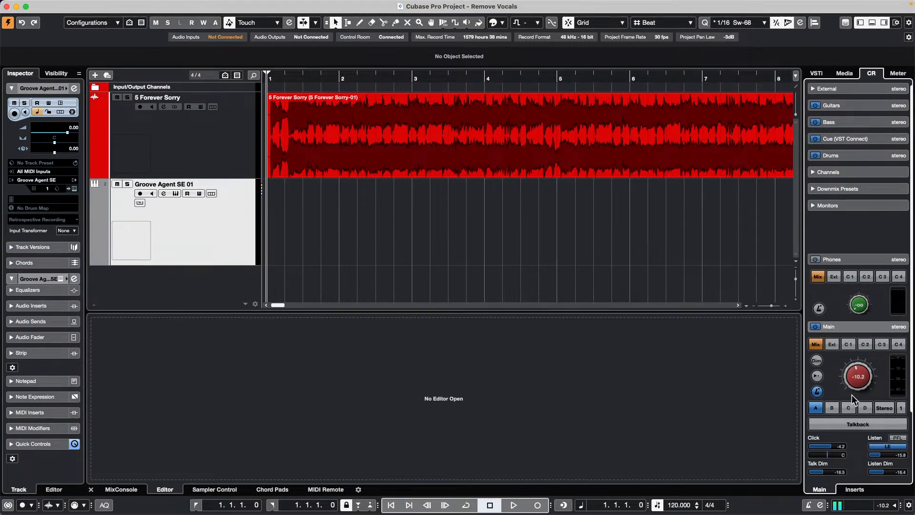
click(471, 227)
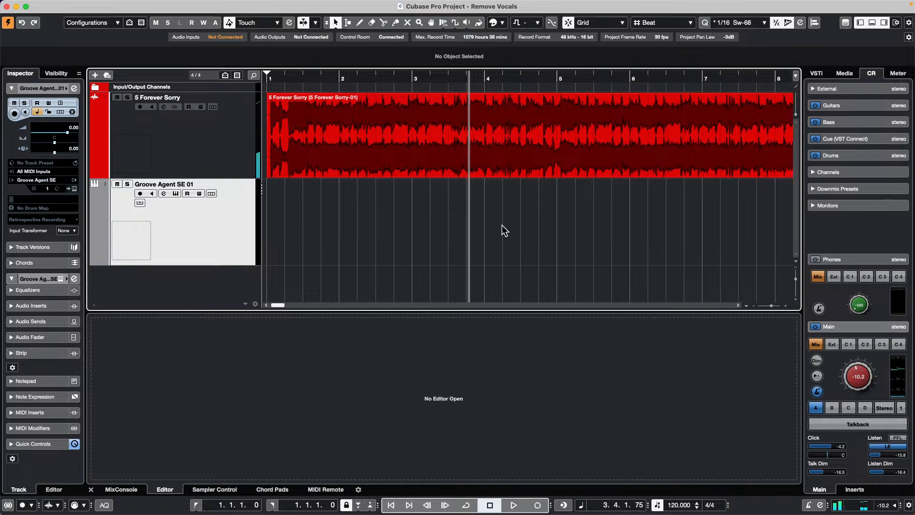
drag(351, 76, 223, 74)
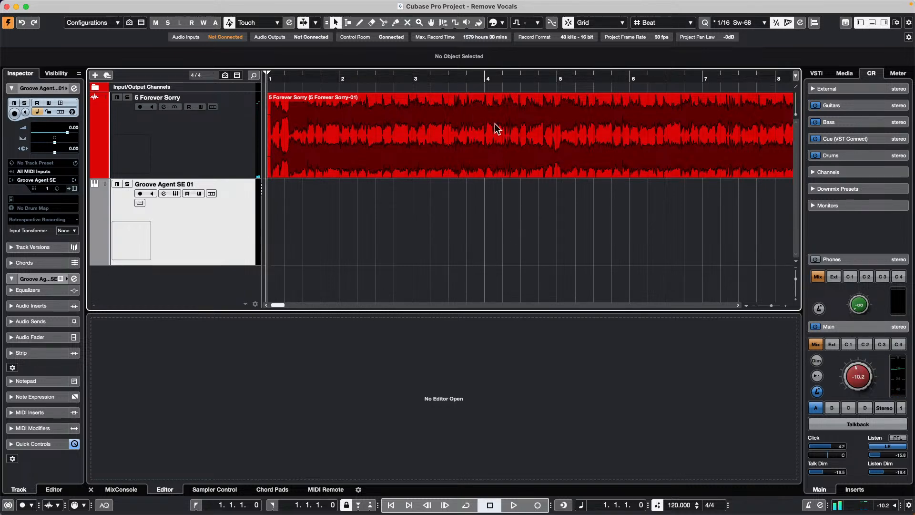
Open the 5 Forever Sorry audio event in the Sample Editor.
click(220, 6)
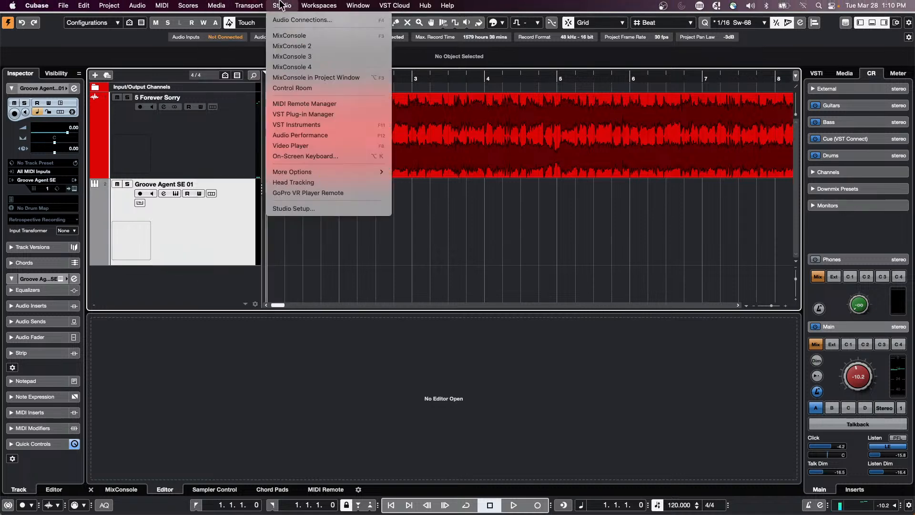
mouse_move(292, 162)
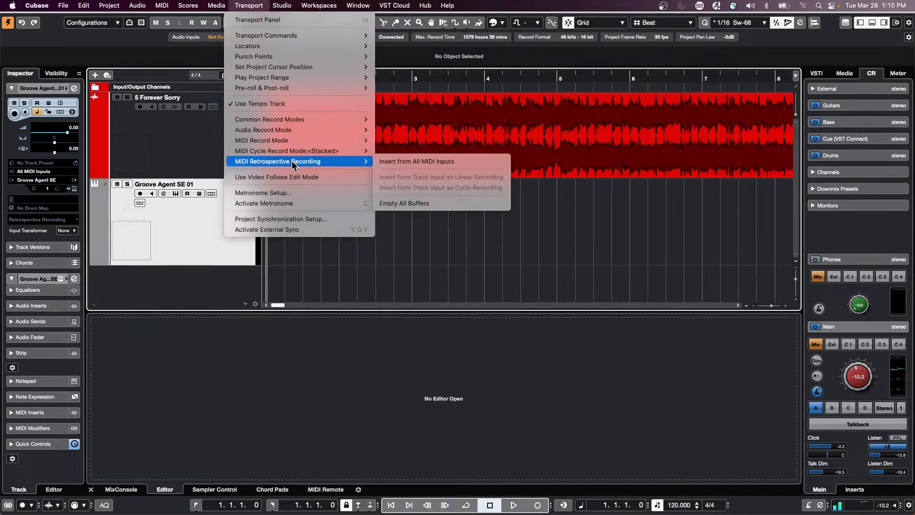
click(568, 236)
click(354, 124)
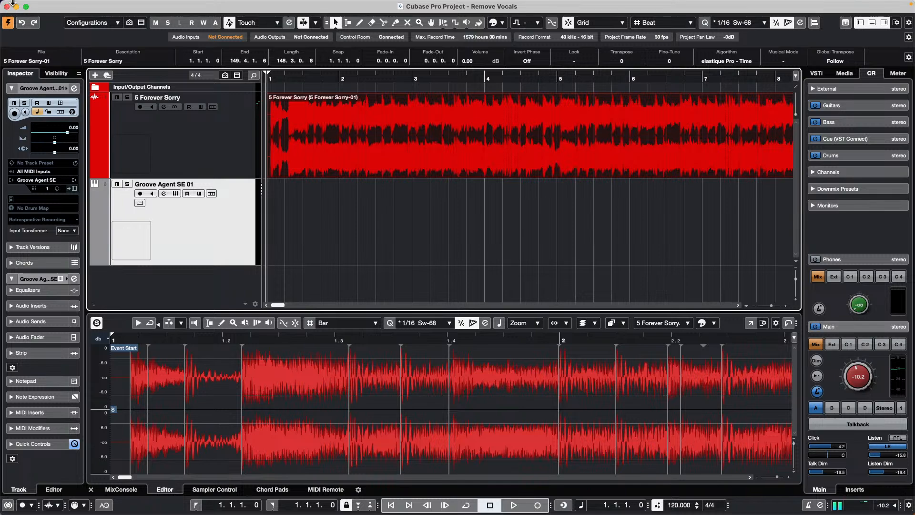
click(63, 5)
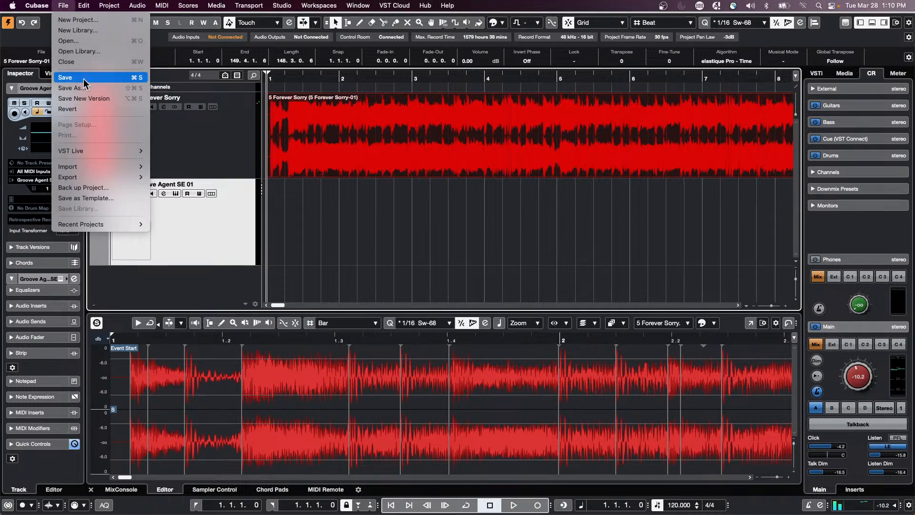
click(520, 116)
drag(326, 77, 332, 5)
click(527, 80)
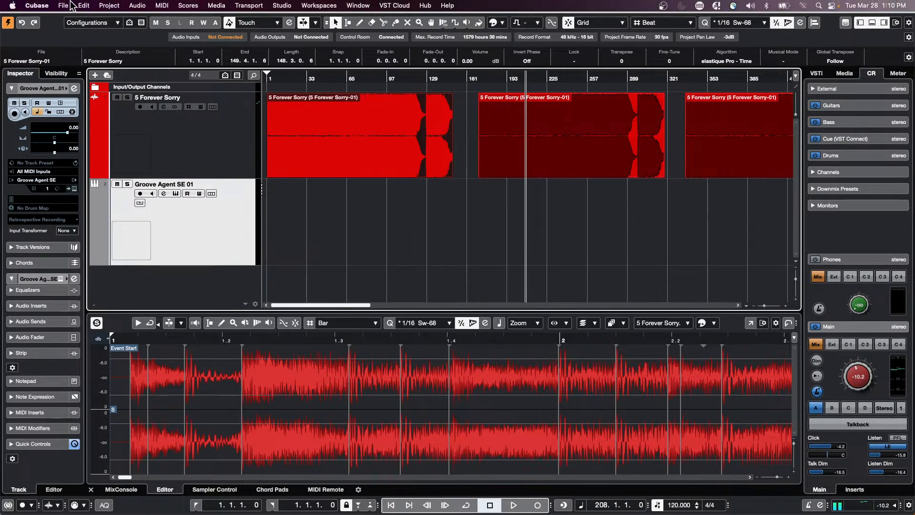
click(63, 5)
mouse_move(97, 172)
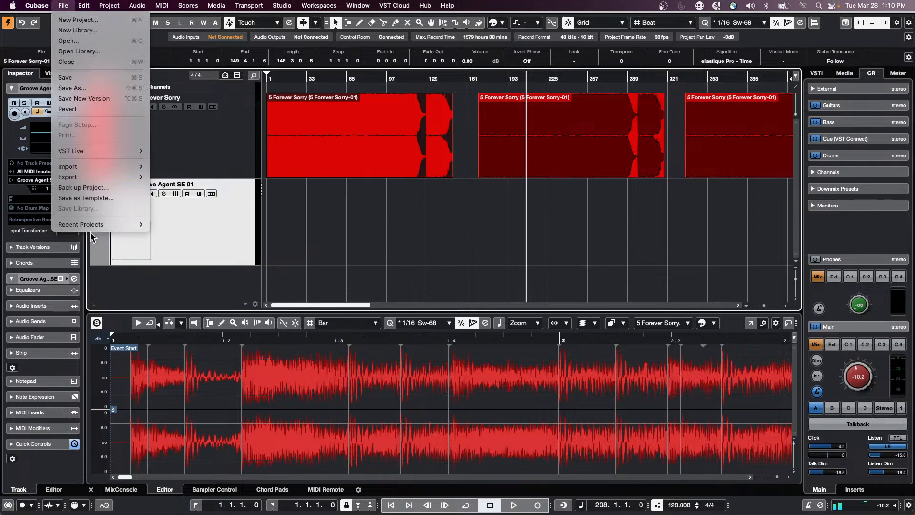
mouse_move(95, 224)
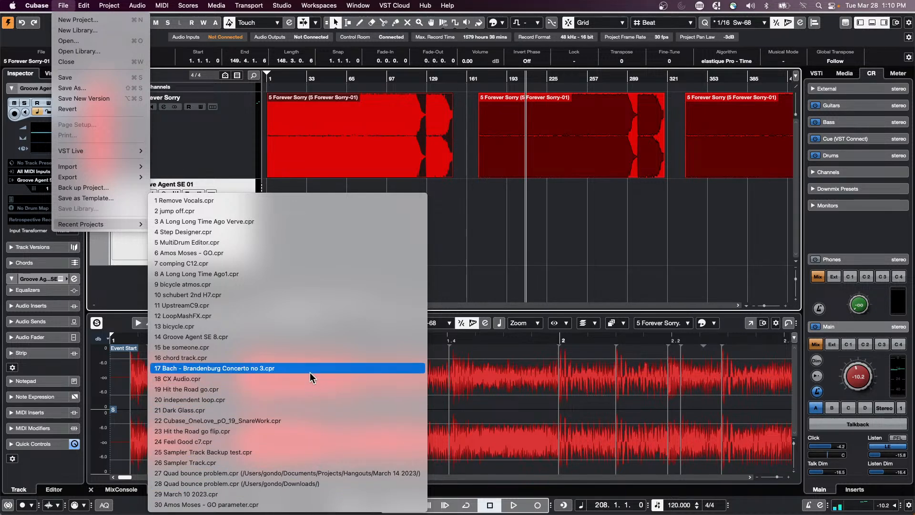
click(106, 41)
scroll(410, 229, down, 5)
scroll(410, 228, down, 5)
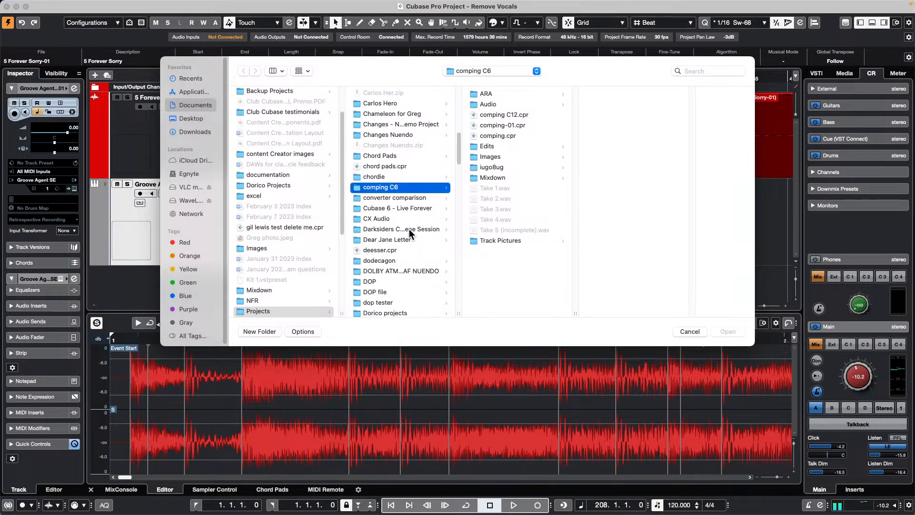
scroll(403, 245, down, 5)
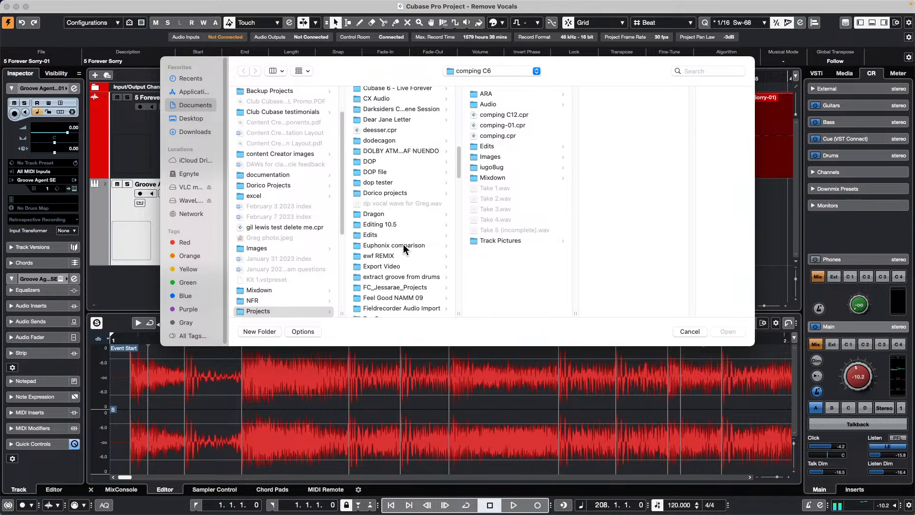
scroll(404, 245, down, 3)
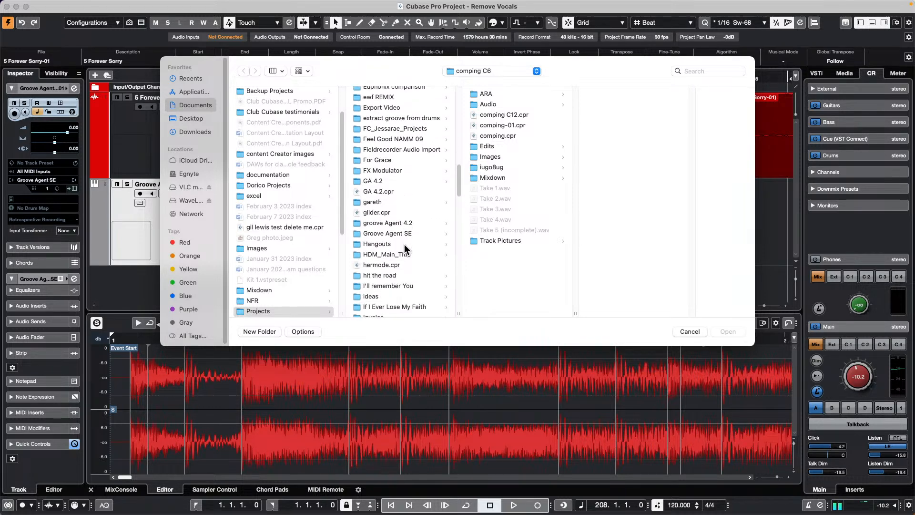
scroll(406, 248, down, 1)
scroll(406, 249, down, 2)
scroll(406, 248, down, 1)
click(369, 281)
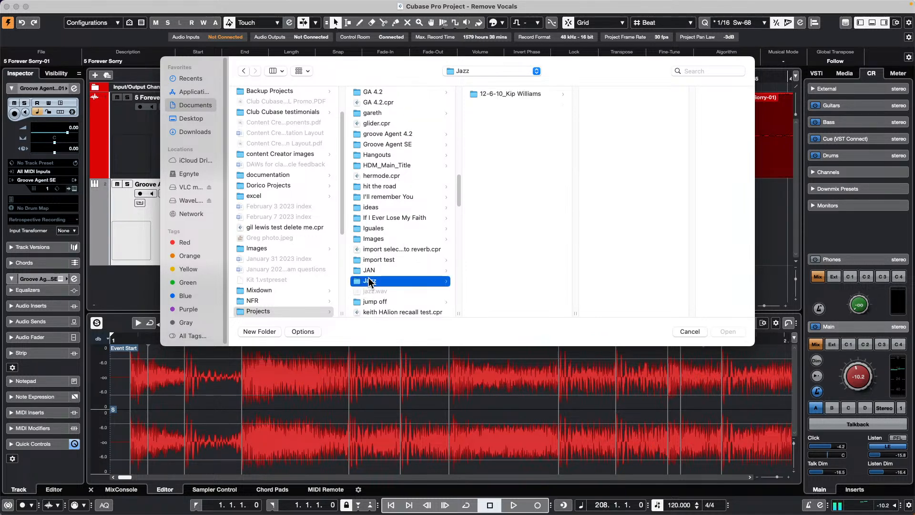
click(492, 95)
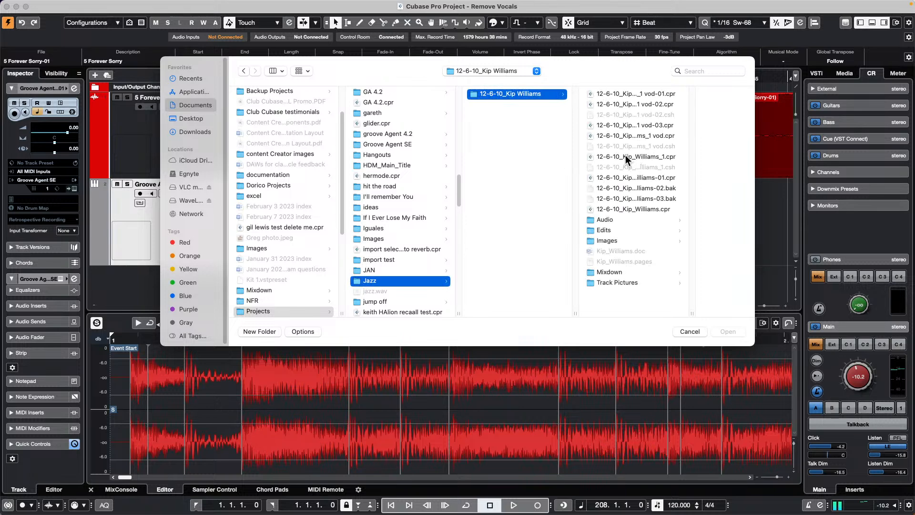
click(653, 210)
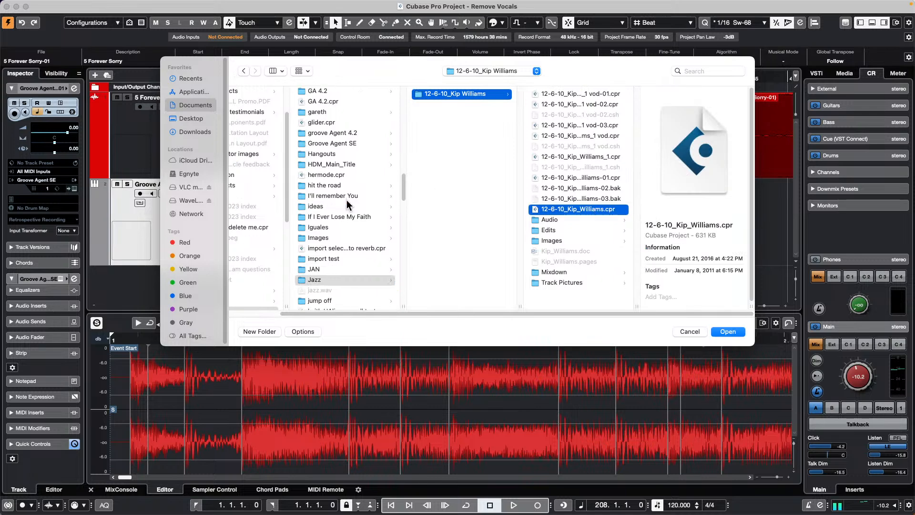
scroll(348, 203, down, 5)
scroll(350, 201, down, 6)
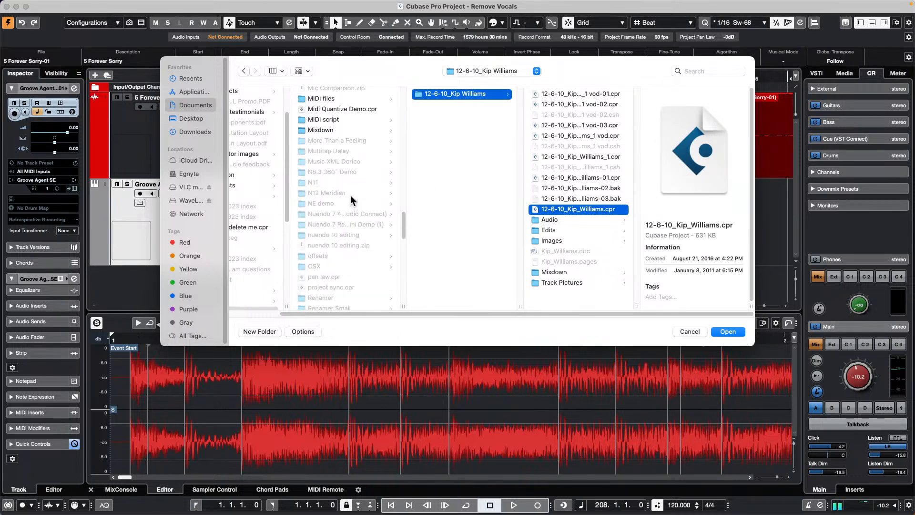
click(690, 332)
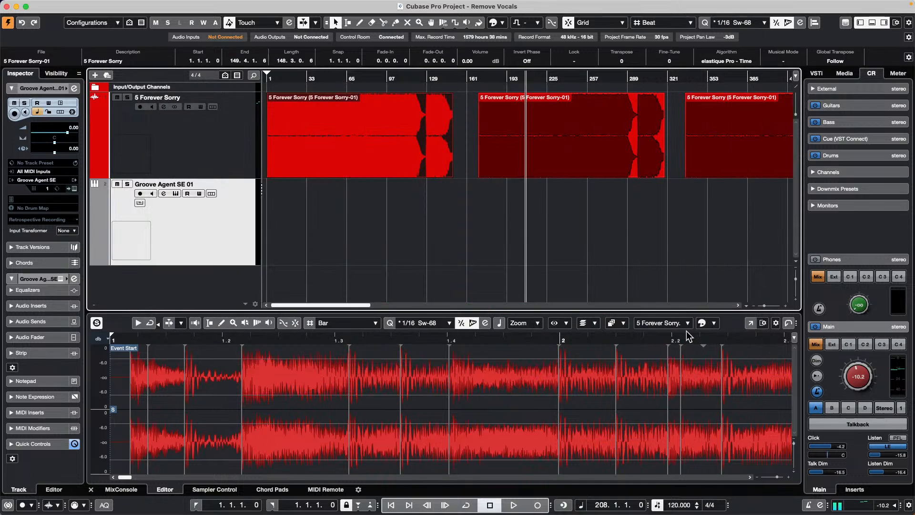
Create a new empty project in the MultiDrum Editor folder.
mouse_move(8, 2)
click(63, 5)
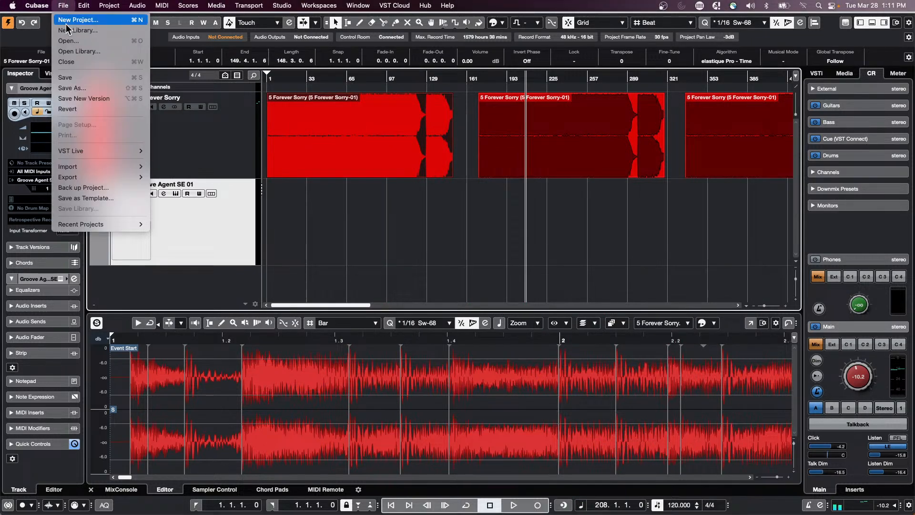
click(78, 20)
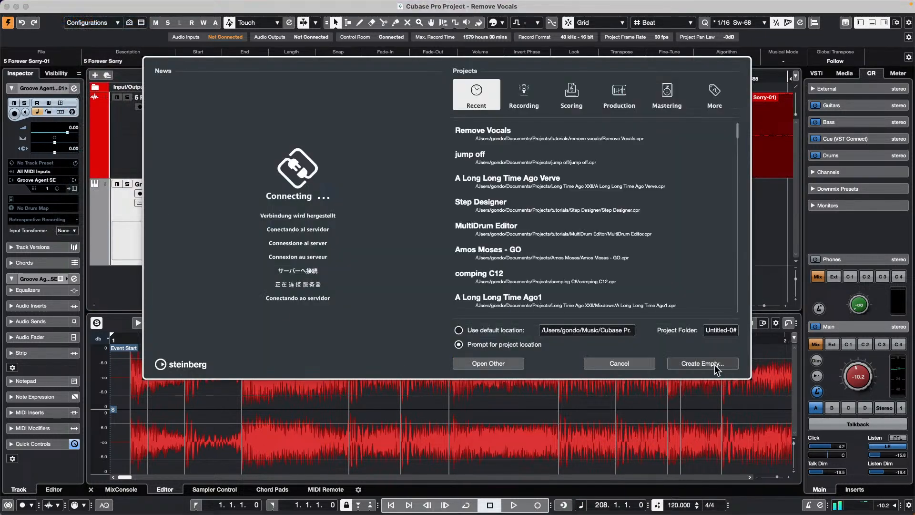
double_click(539, 223)
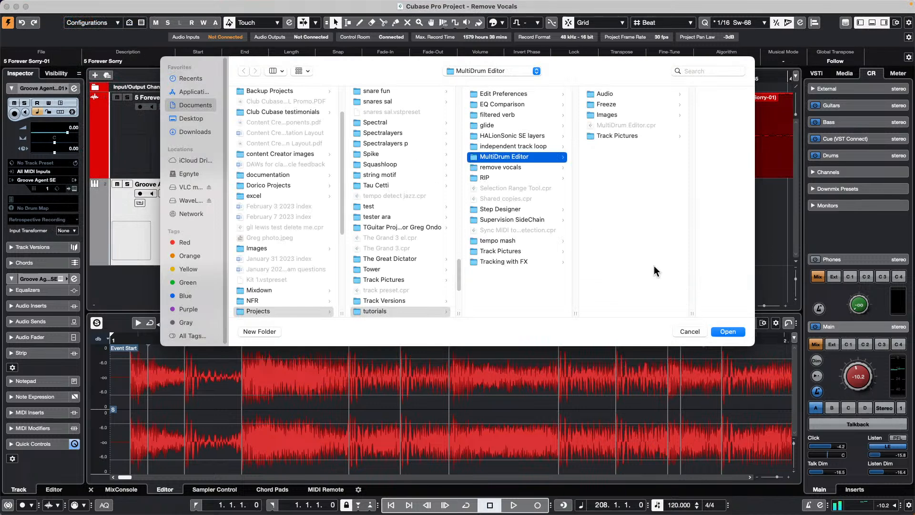
click(728, 332)
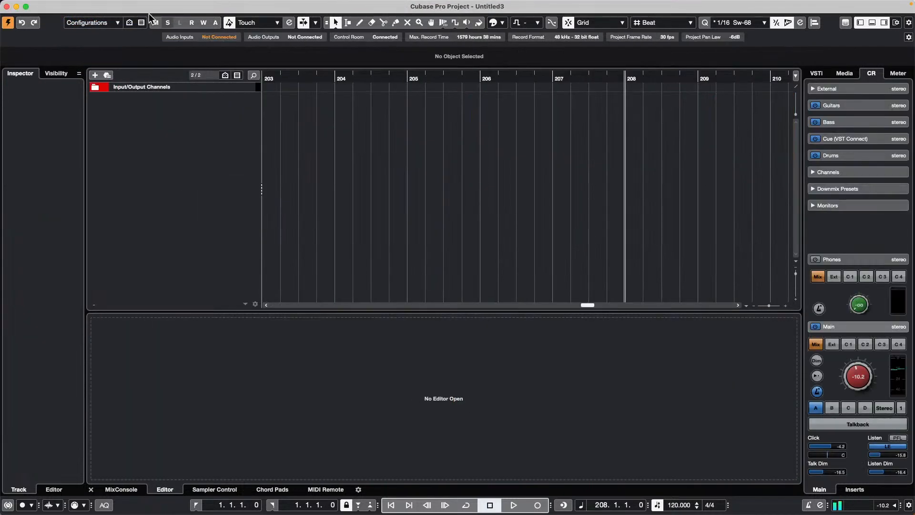
Import the audio file "4 Gilbraltar.wav" from the Cats copy folder inside WaveLab Audio files.
click(63, 5)
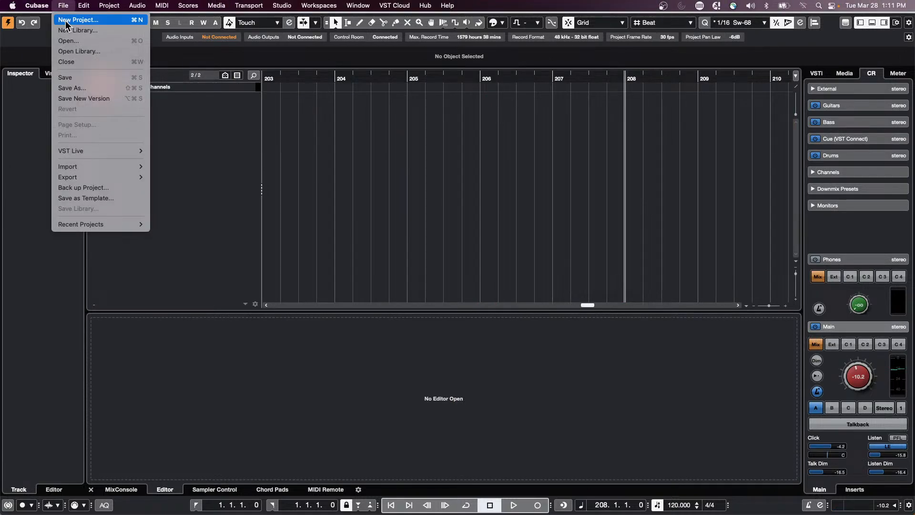
mouse_move(80, 168)
click(202, 167)
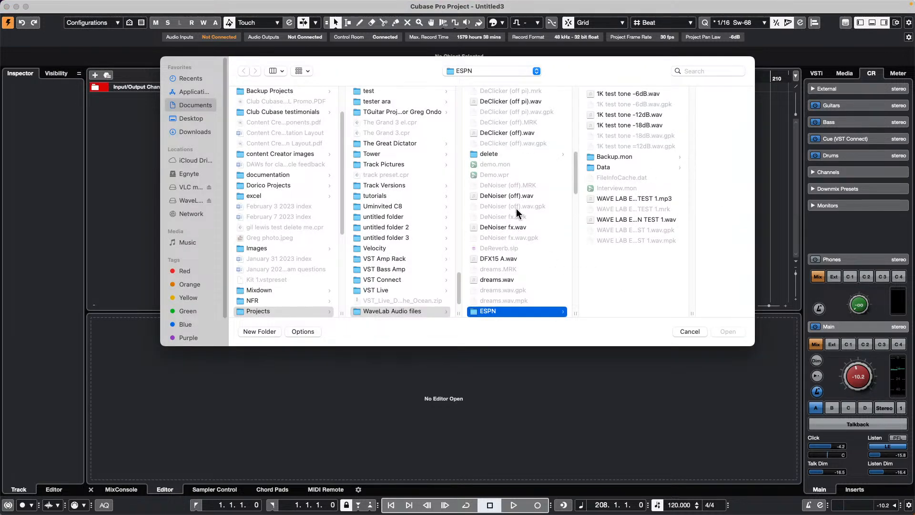
scroll(517, 207, up, 7)
scroll(517, 203, up, 4)
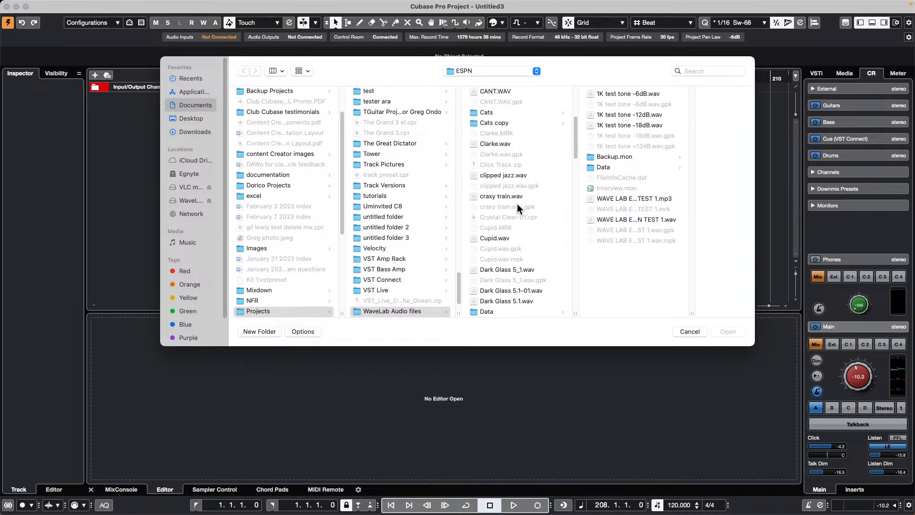
click(496, 123)
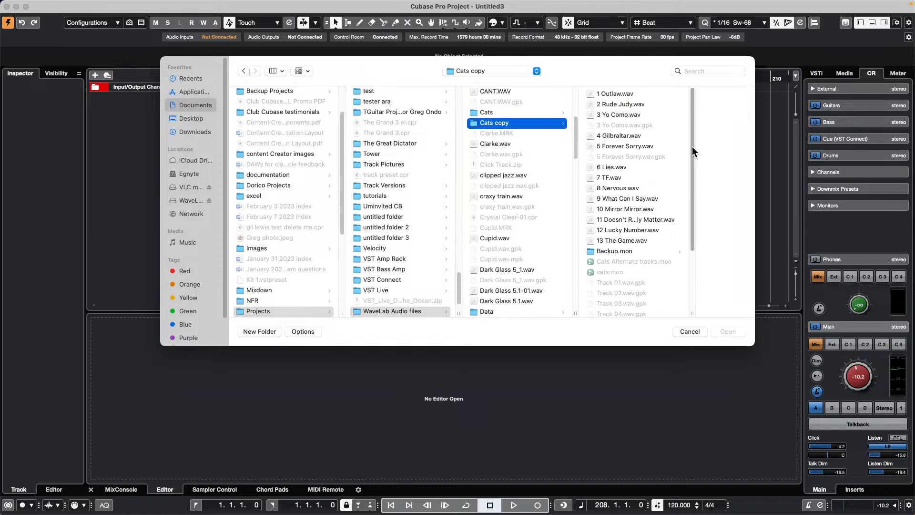
click(629, 140)
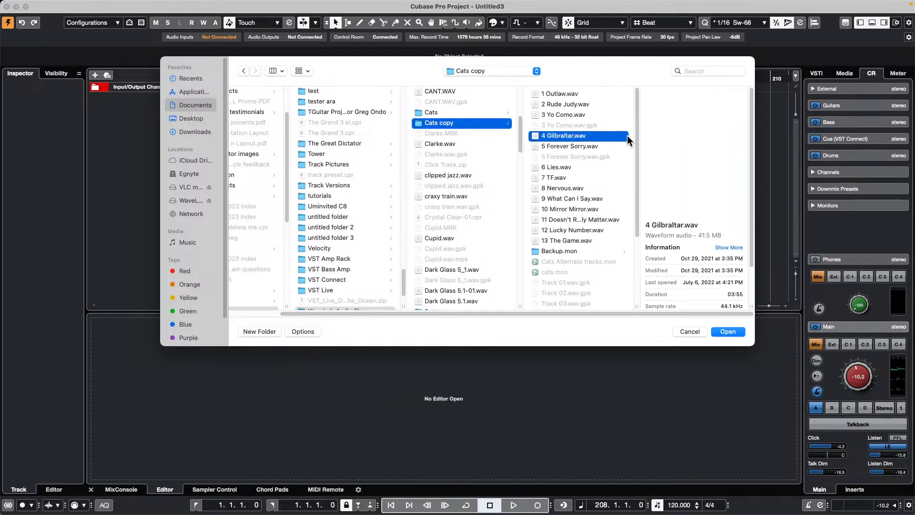
double_click(594, 136)
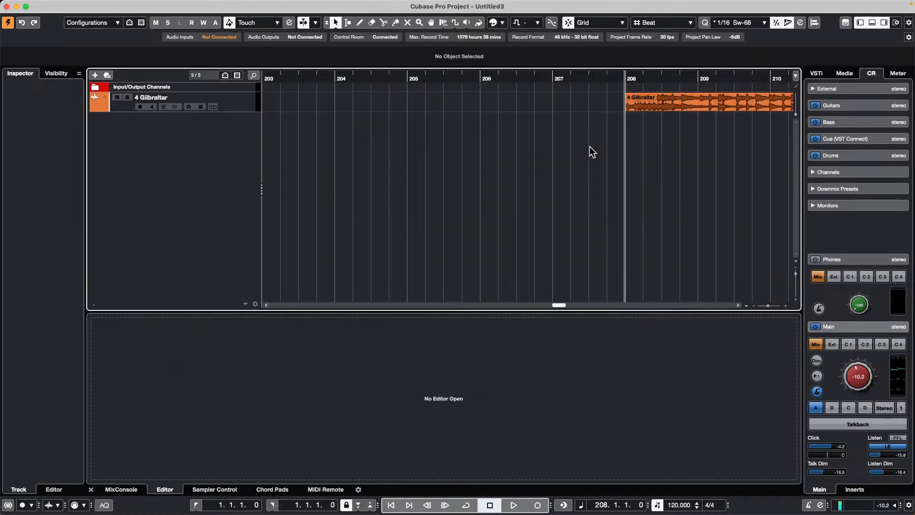
Move the 4 Gilbraltar audio event to the start of the project at 1.1.1.0.
click(723, 104)
drag(722, 104, 343, 104)
click(355, 78)
drag(358, 69, 365, 24)
drag(656, 108, 321, 102)
click(271, 80)
key(h)
key(h)
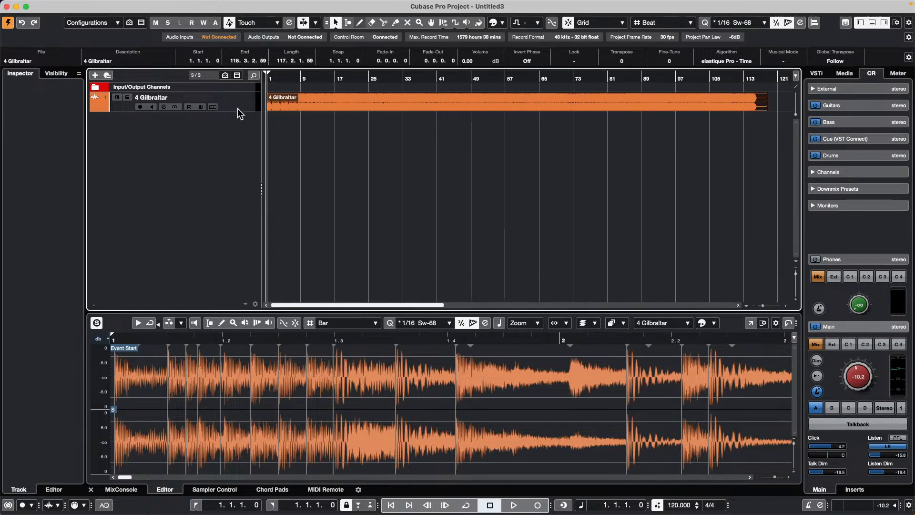
Lower the Control Room main level to -17.5 and enlarge the height of the 4 Gilbraltar track with its event selected.
drag(855, 373, 854, 386)
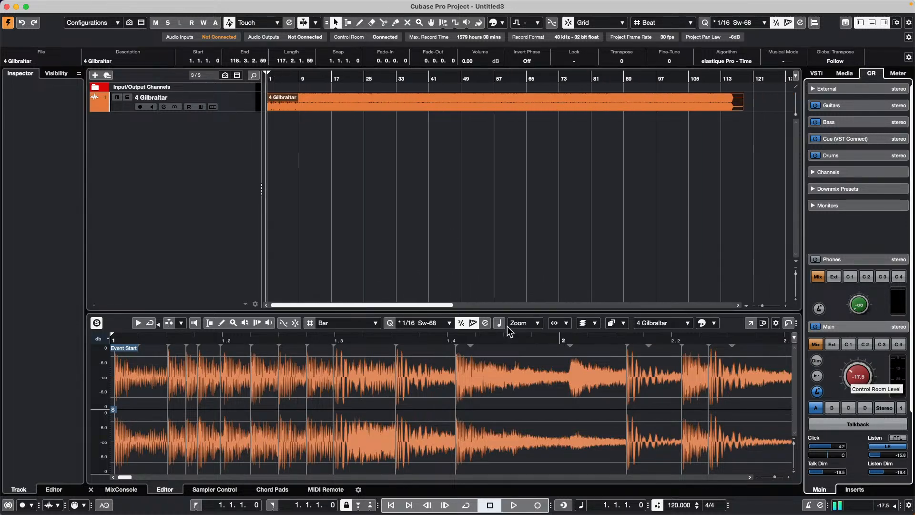
click(365, 210)
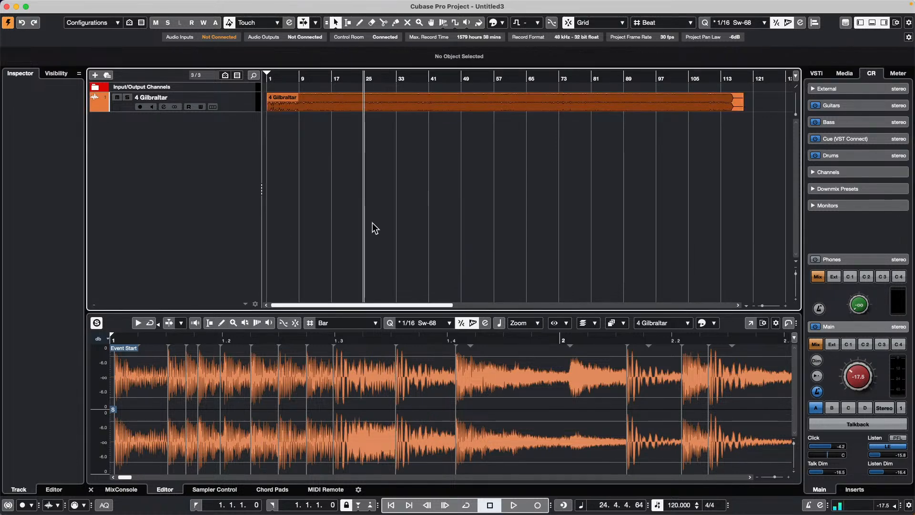
drag(299, 79, 271, 105)
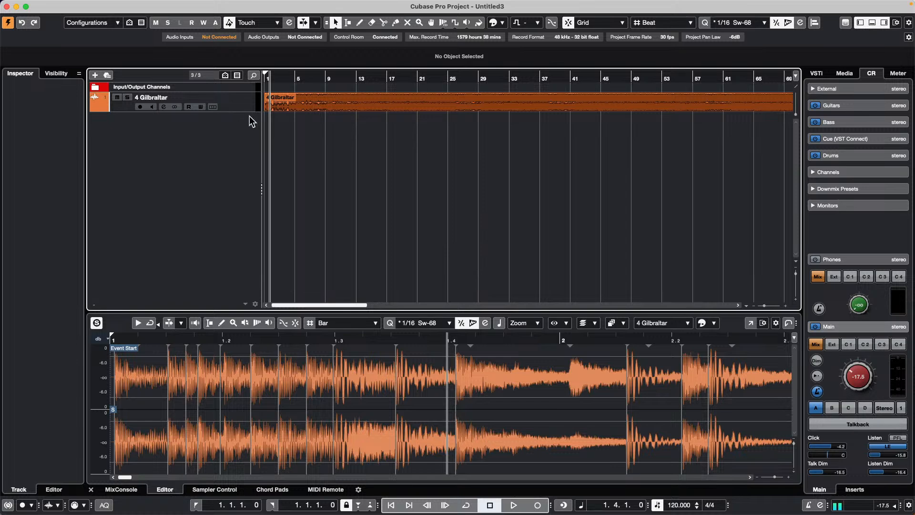
click(358, 108)
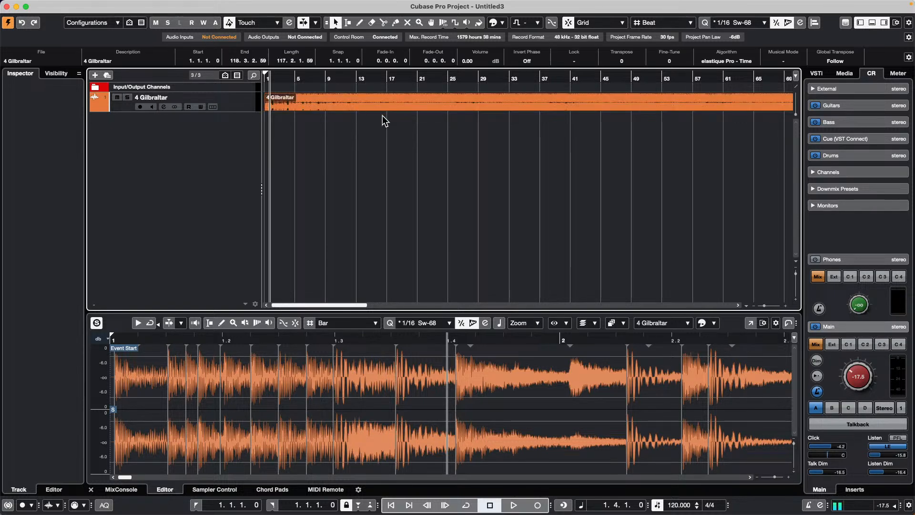
drag(227, 112, 226, 149)
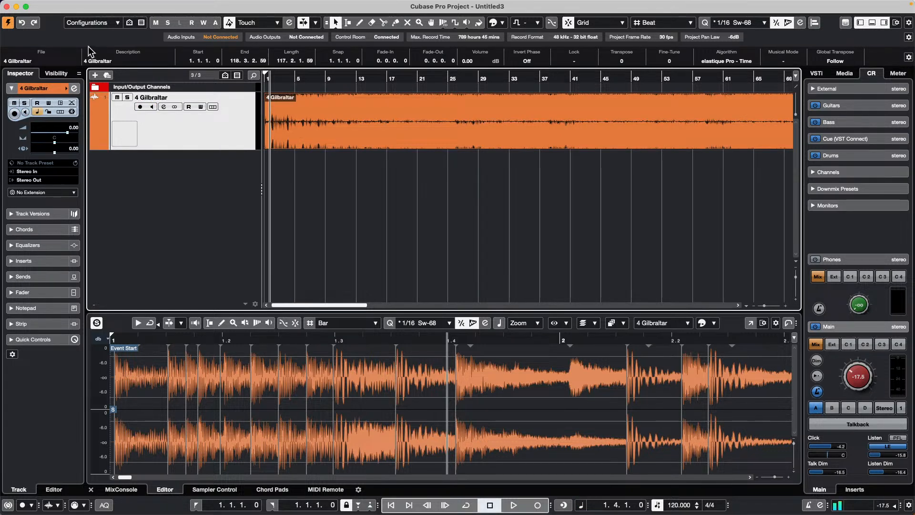
Open Tempo Detection for the 4 Gilbraltar event and analyze its tempo.
click(130, 6)
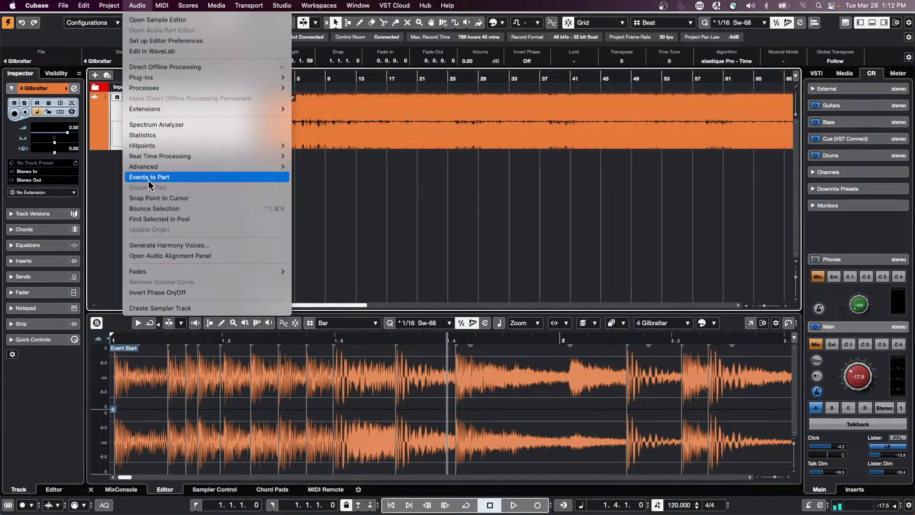
mouse_move(109, 5)
click(167, 184)
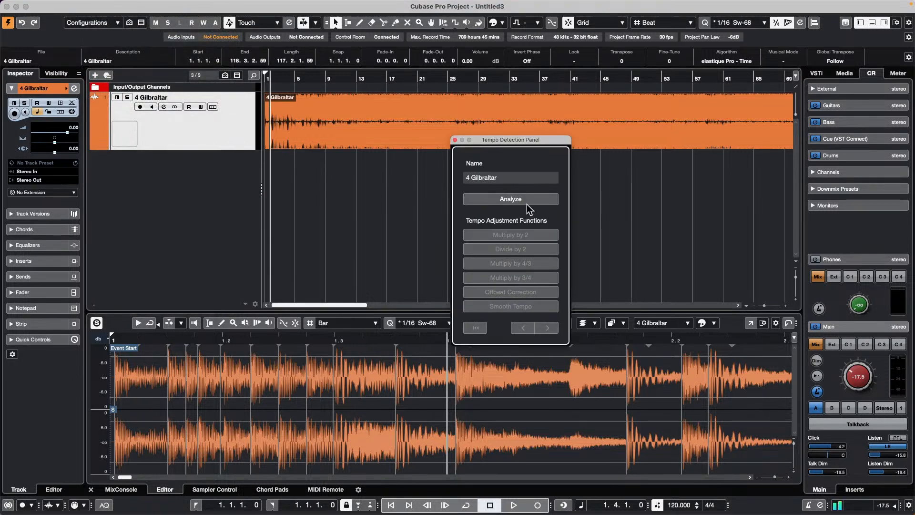
click(516, 198)
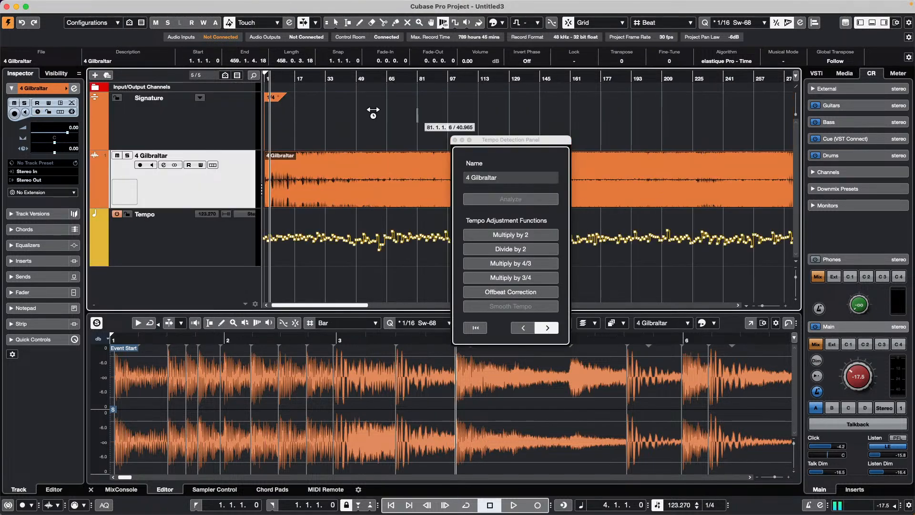
Try Offbeat Correction on the detected tempo, switch it back, and close the Tempo Detection Panel.
drag(287, 78, 224, 91)
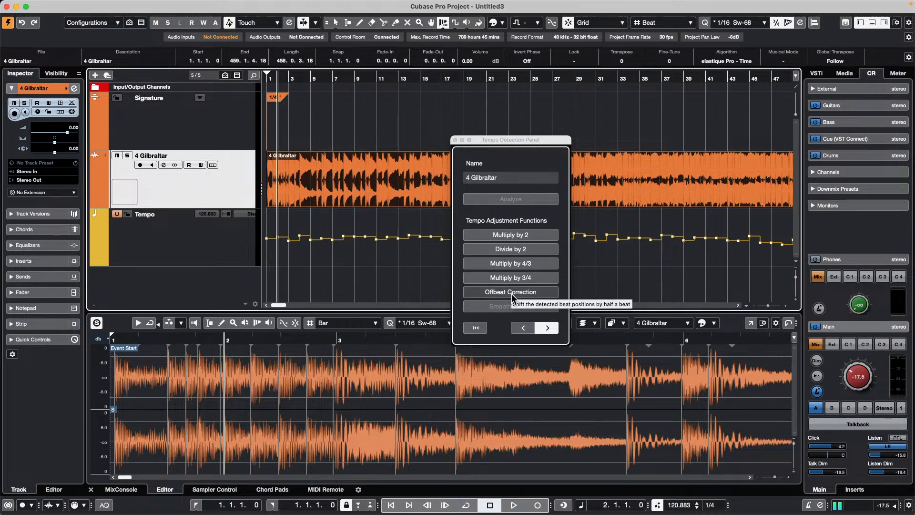
click(530, 297)
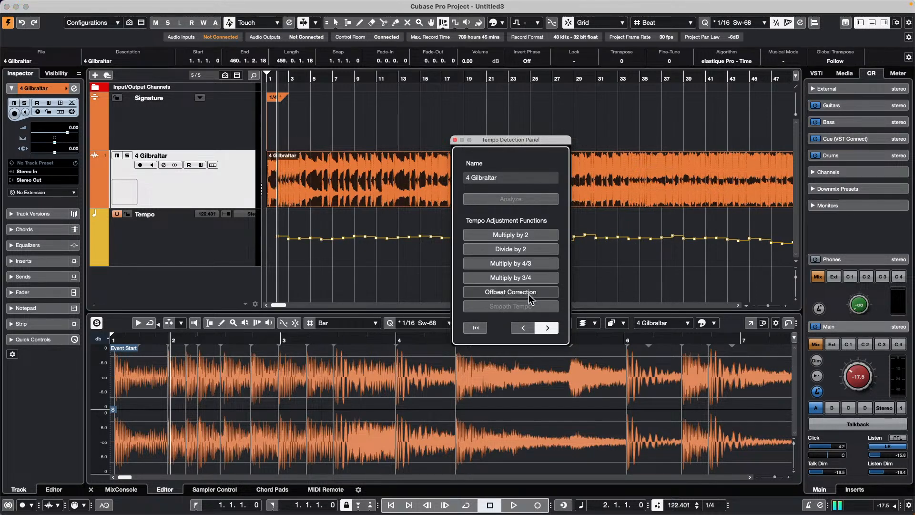
click(531, 297)
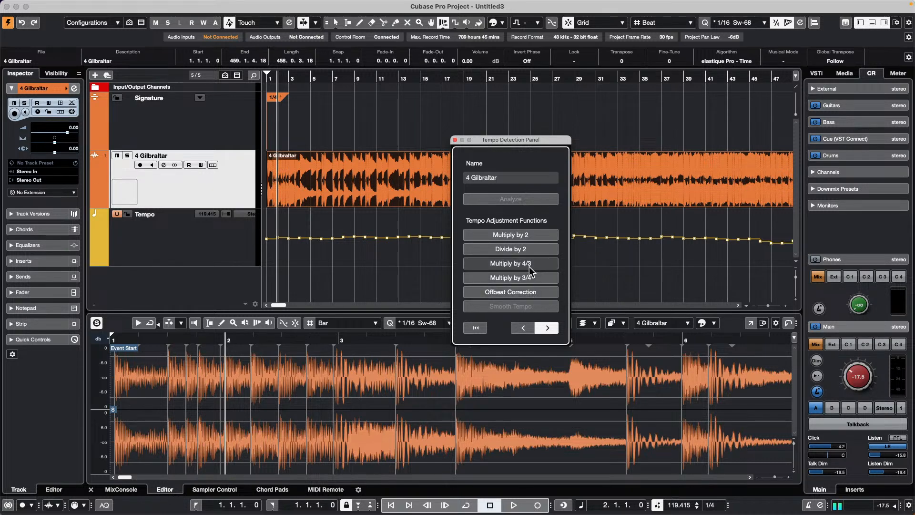
click(455, 141)
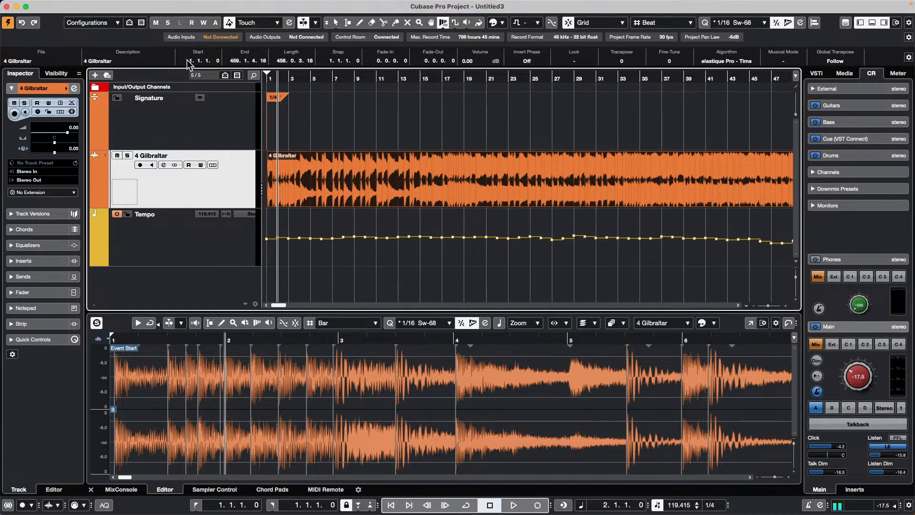
Return the cursor to the project start and examine the detected tempo curve across the whole 4 Gilbraltar recording.
key(period)
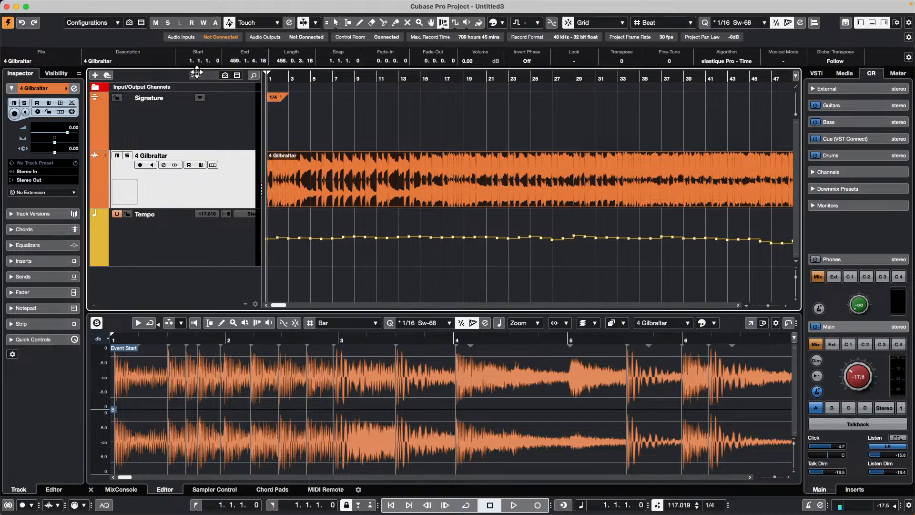
key(g)
key(g)
key(g)
key(g)
key(g)
key(g)
key(g)
key(g)
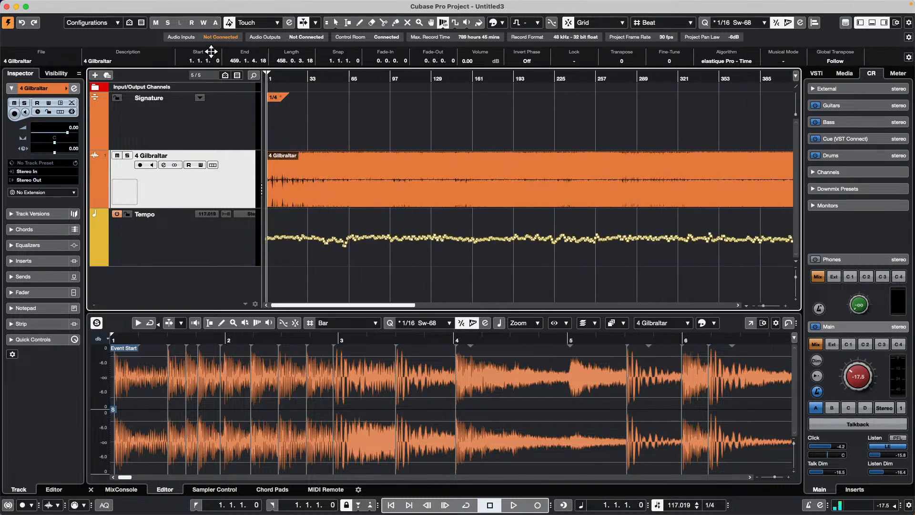
key(h)
key(h)
key(h)
key(h)
key(h)
key(h)
key(h)
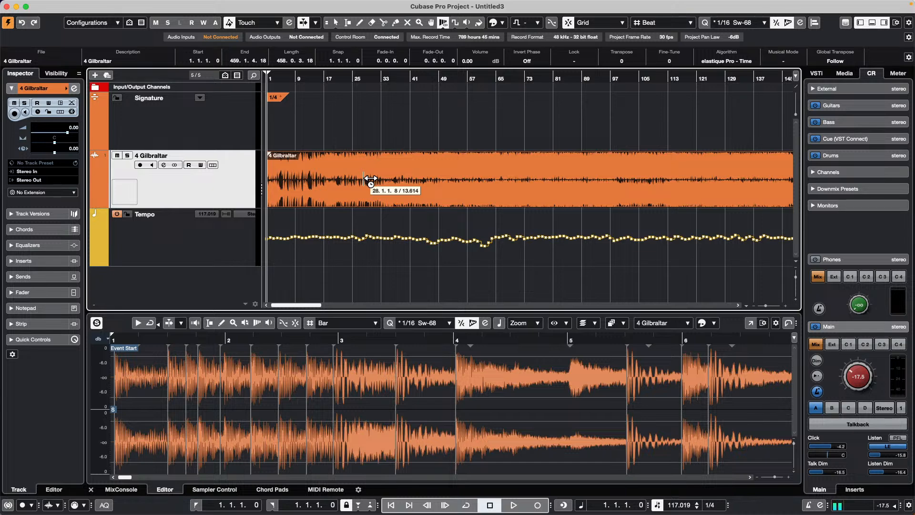
Create a new empty project, using the MultiDrum Editor folder as its project folder.
mouse_move(242, 5)
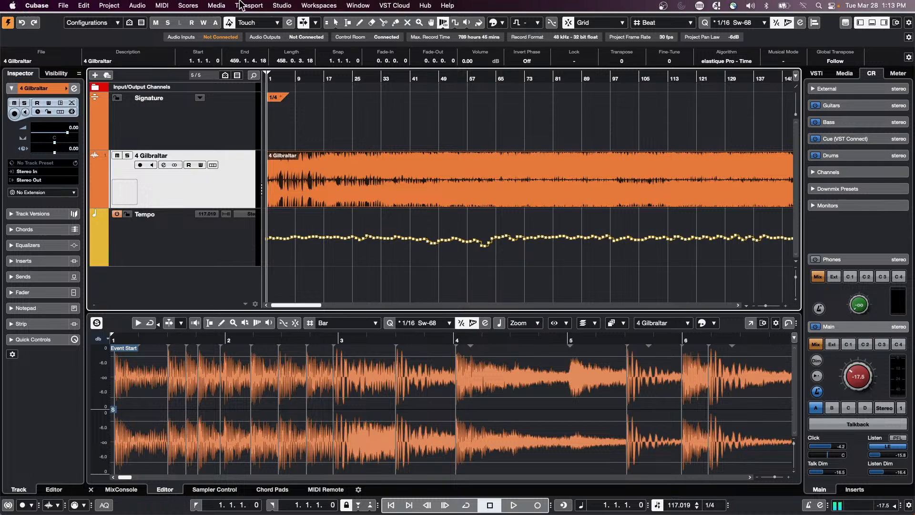
click(62, 6)
click(80, 17)
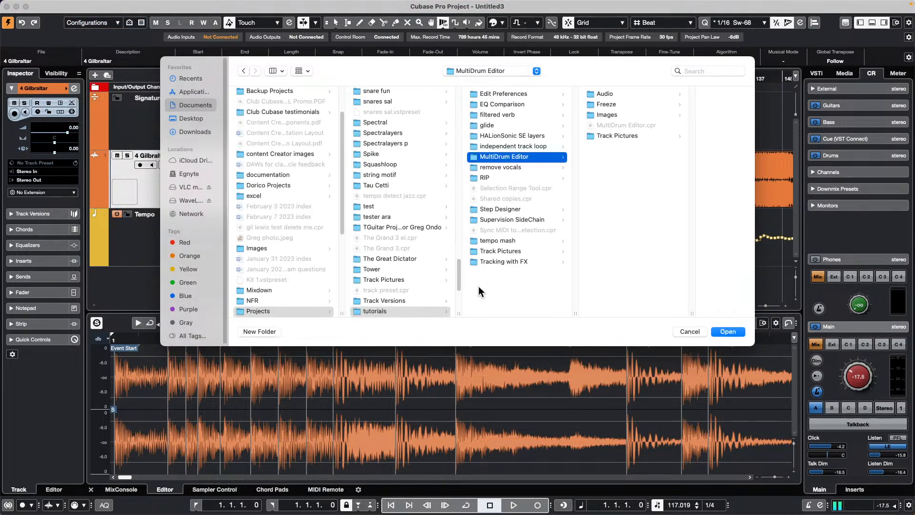
click(714, 332)
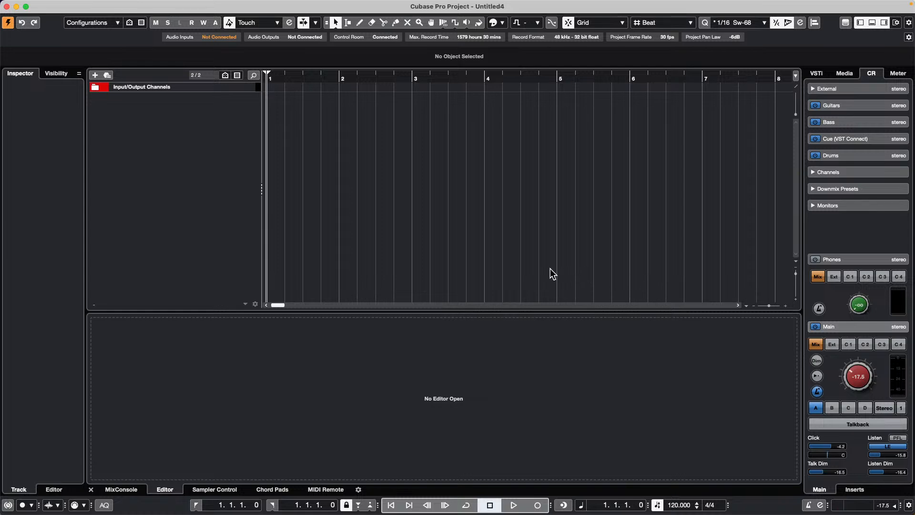
Add 16 stereo audio tracks routed to Stereo Out.
right_click(184, 113)
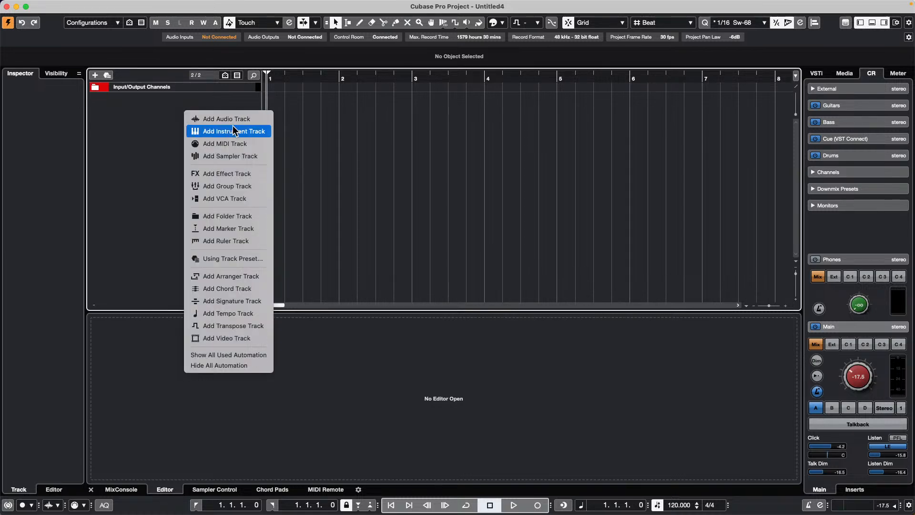
click(248, 122)
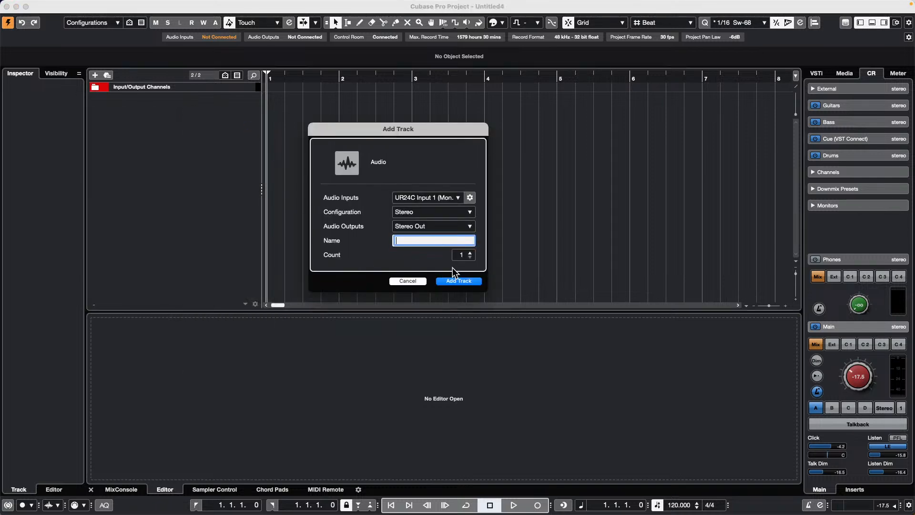
scroll(465, 258, up, 7)
scroll(468, 253, up, 1)
click(459, 280)
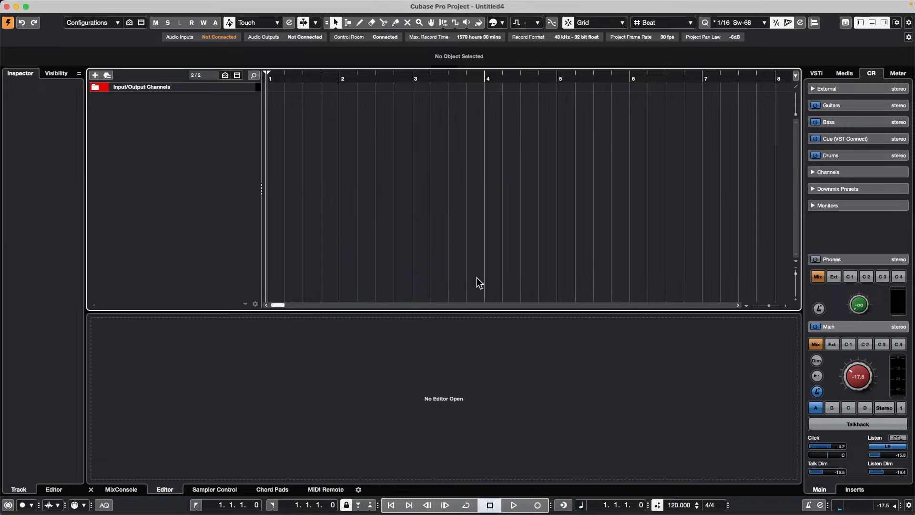
Look through the new audio tracks, selecting Audio 01, Audio 08, Audio 12 and Audio 16 in turn.
click(247, 96)
scroll(245, 200, down, 5)
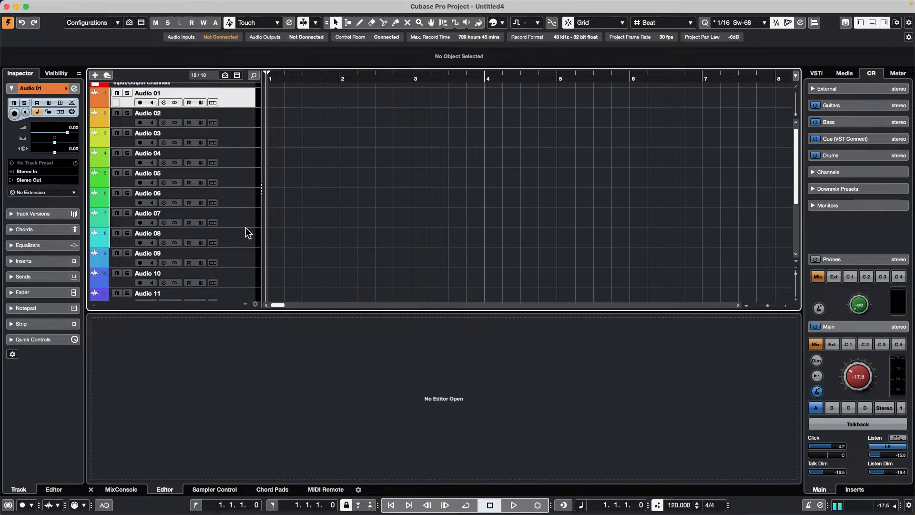
scroll(241, 274, up, 5)
click(246, 247)
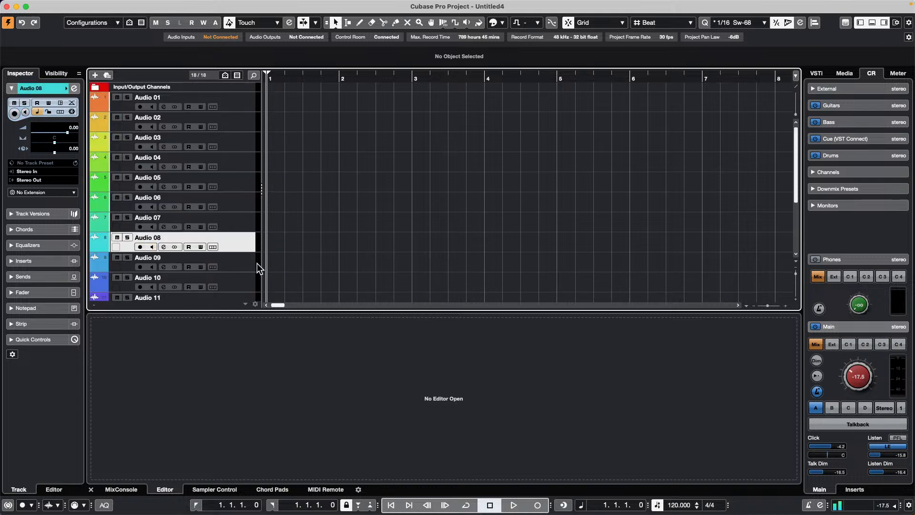
scroll(247, 286, down, 5)
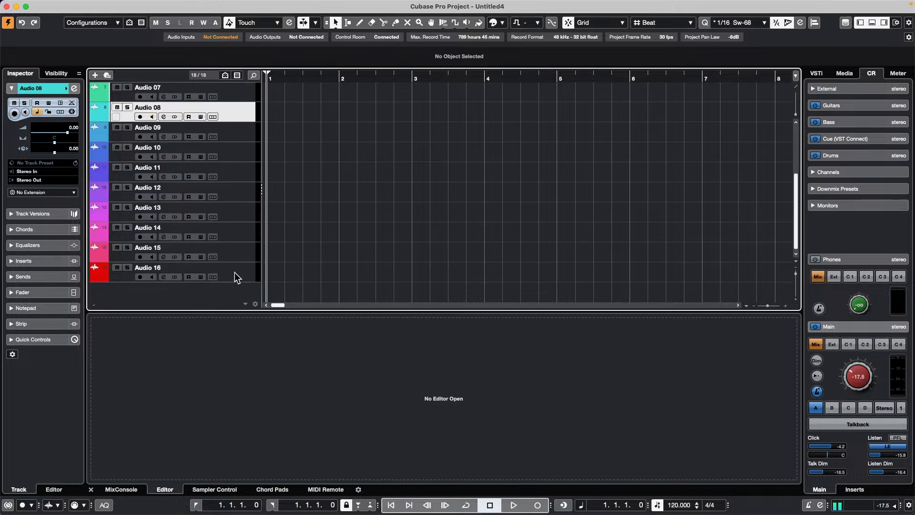
click(231, 191)
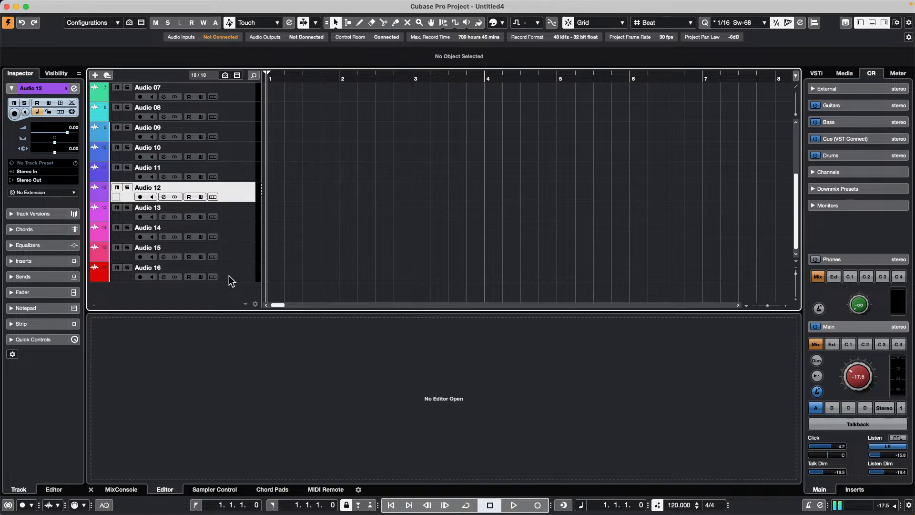
click(230, 276)
scroll(221, 215, up, 5)
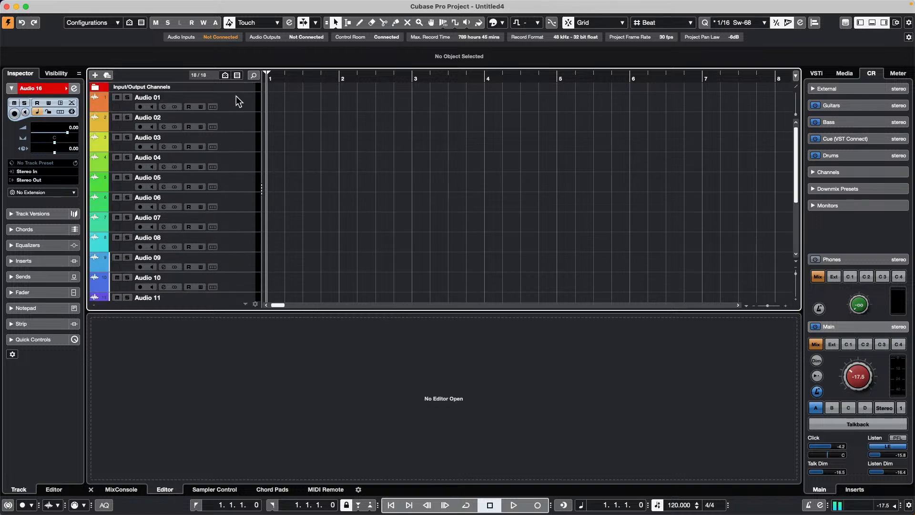
Step the track selection up and down through the track list, starting from Audio 16.
key(Up)
key(Up)
key(Up)
key(Up)
key(Up)
key(Down)
key(Down)
key(Down)
key(Down)
key(Up)
key(Up)
key(Up)
key(Up)
key(Up)
key(Up)
key(Up)
key(Up)
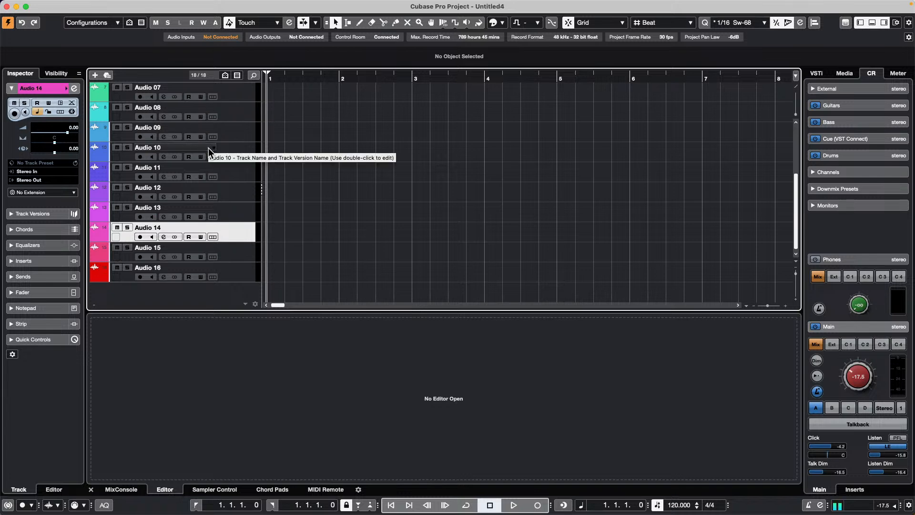
Select Audio 01 in the track list and try to extend the selection down to the lower tracks.
click(235, 98)
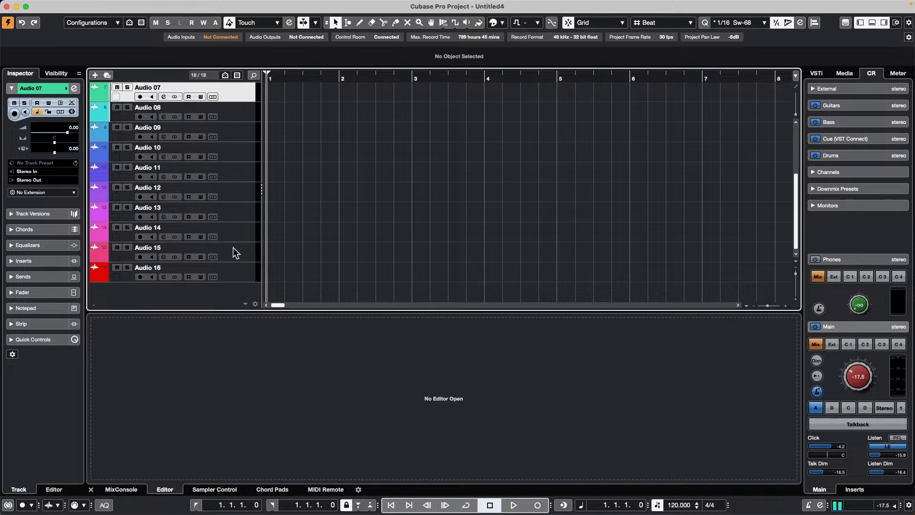
scroll(235, 252, up, 3)
click(232, 97)
scroll(220, 196, down, 5)
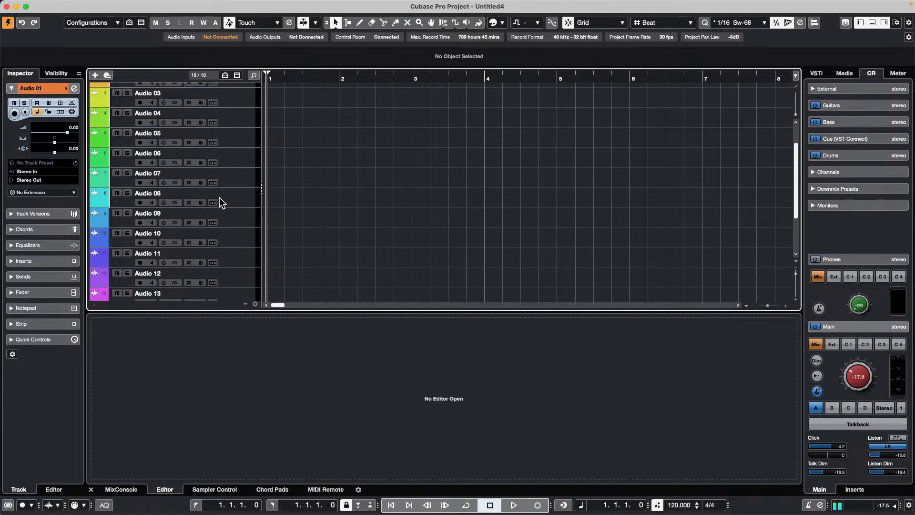
shift+click(242, 272)
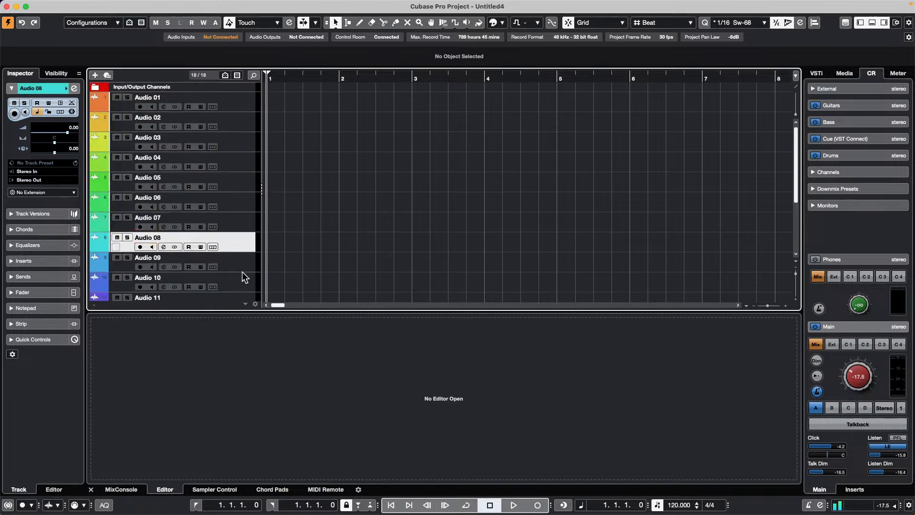
Select the tracks Audio 10, Audio 09 and Audio 08 one after another.
click(238, 288)
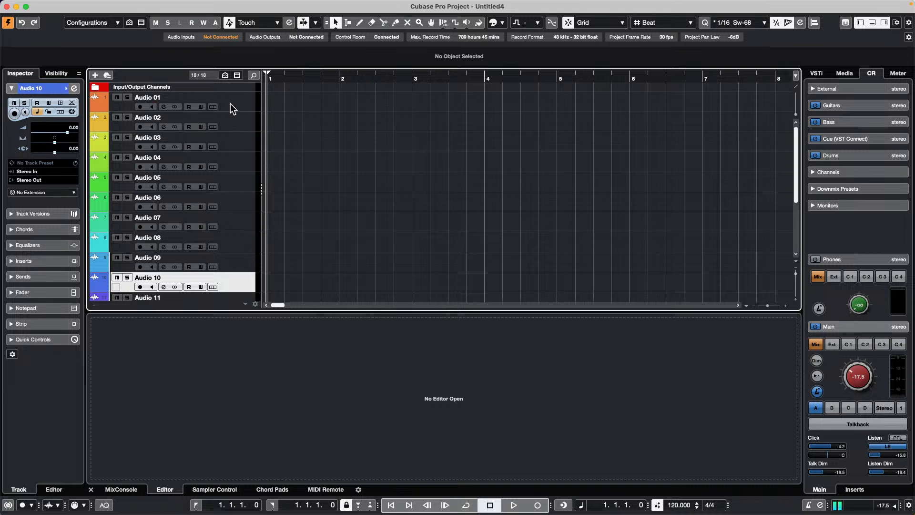
click(239, 260)
click(242, 245)
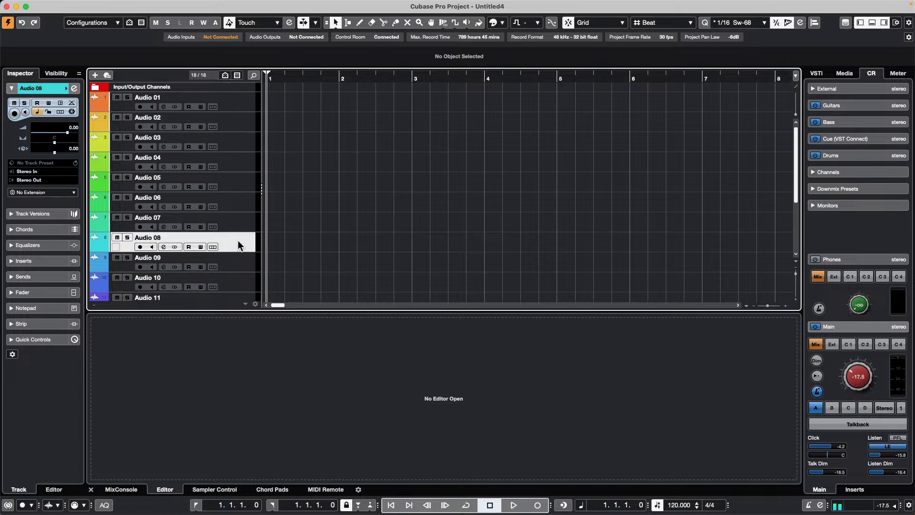
Show the MixConsole in the lower zone, try selecting channels Audio 03 through Audio 16, and capture a screenshot.
click(118, 489)
click(141, 388)
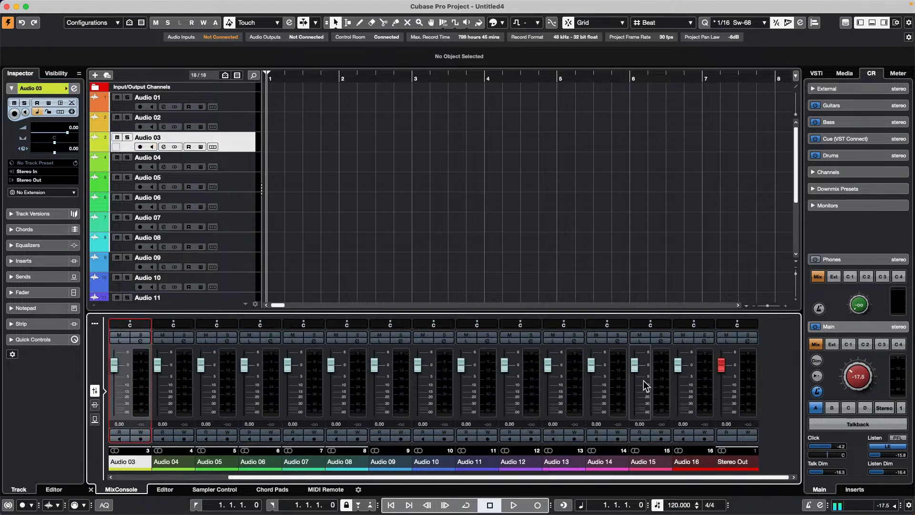
click(709, 395)
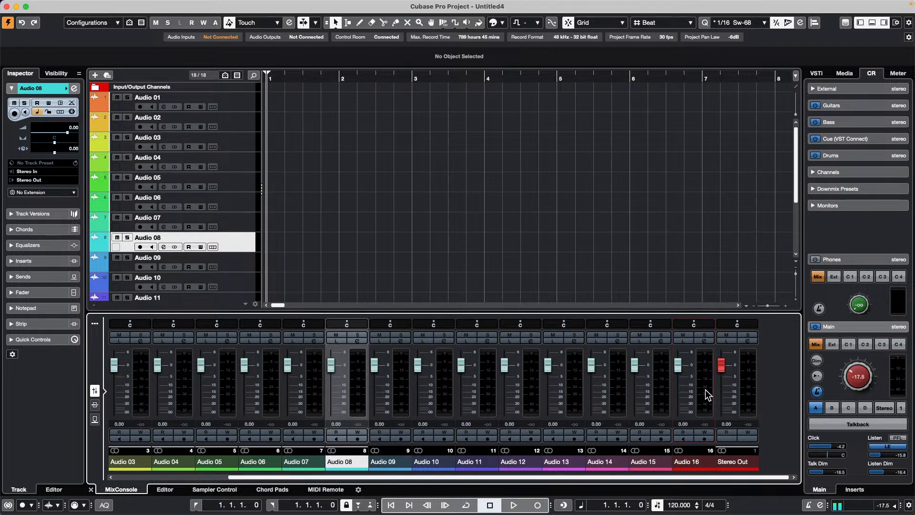
key(super+shift+3)
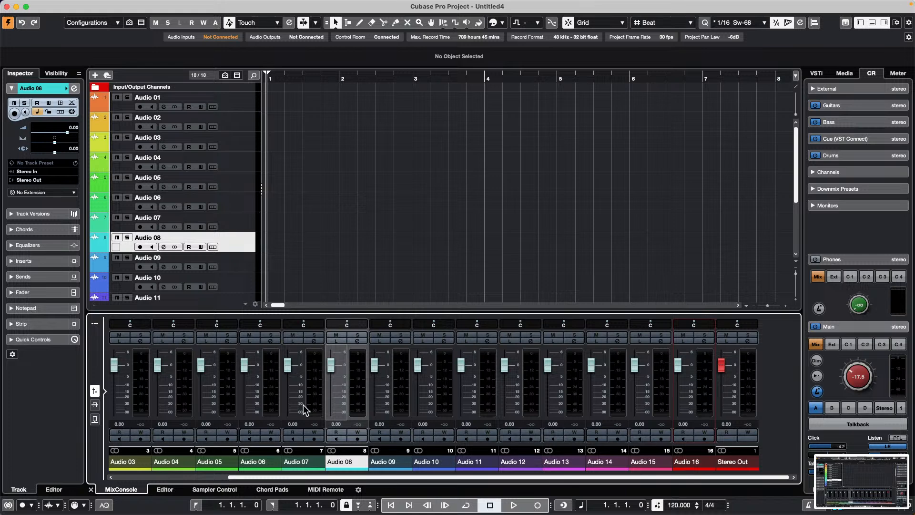
Try selecting the mixer channels from Audio 03 to Audio 15 and select the Audio 10 track.
click(141, 388)
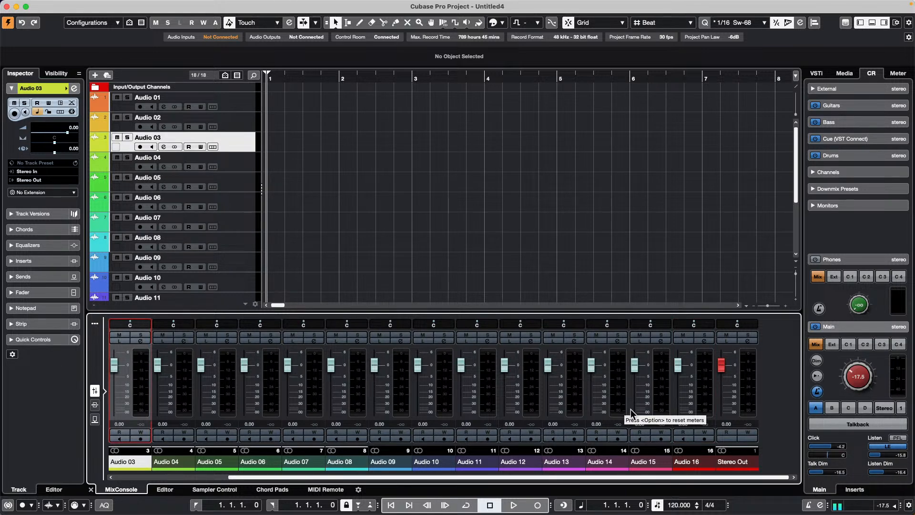
click(662, 396)
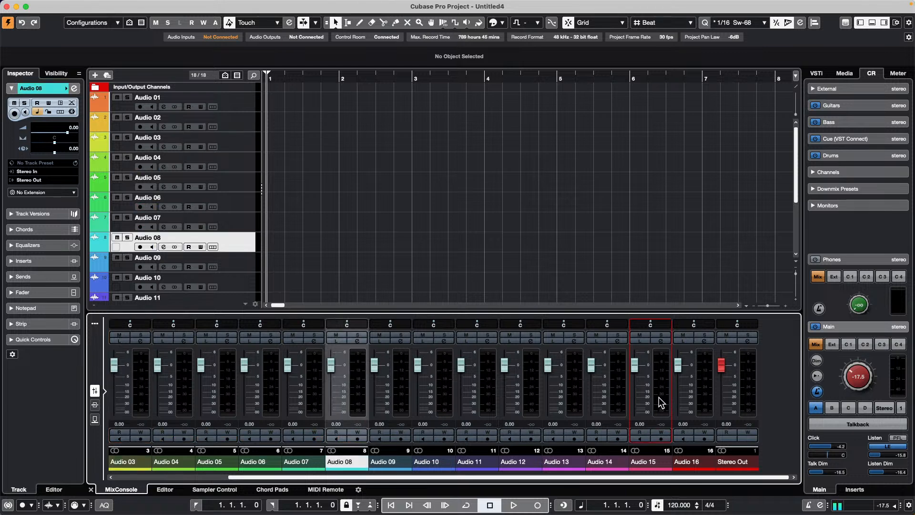
click(241, 285)
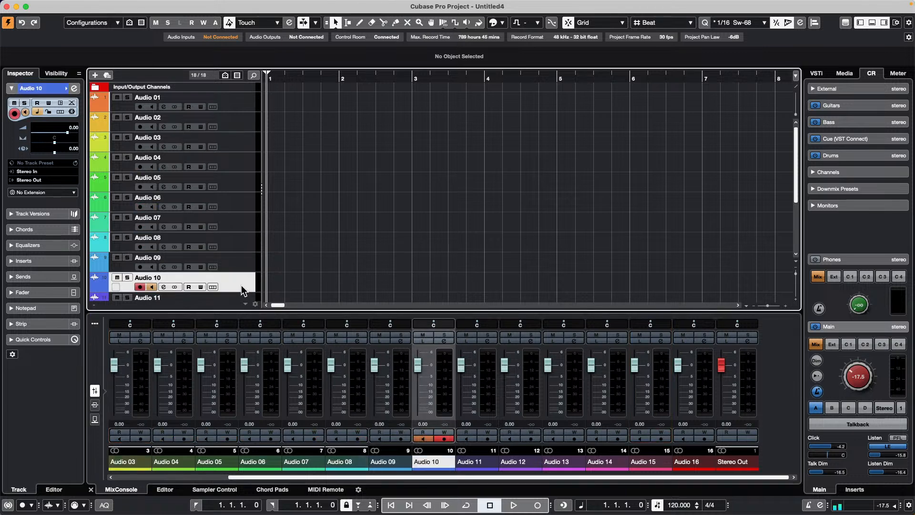
Select single tracks in turn in the track list: Audio 01, 03, 07, 10, 08, 09 and 10.
click(242, 106)
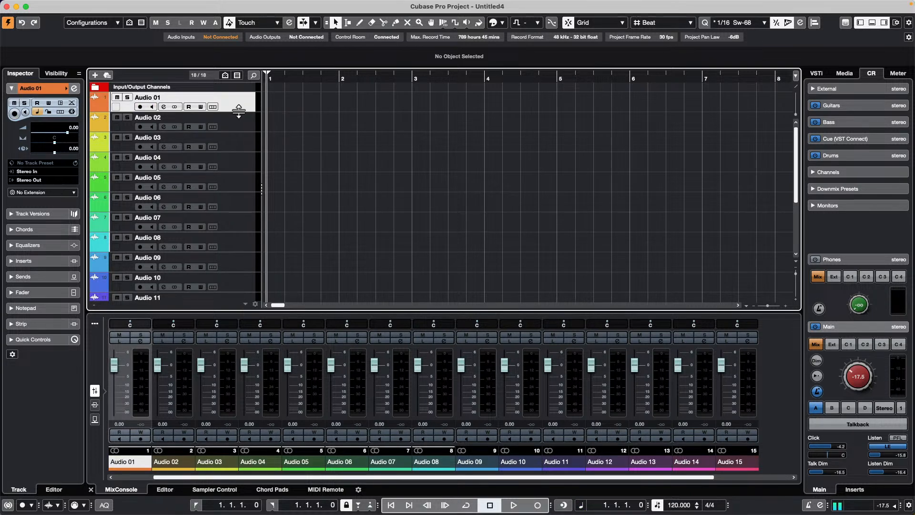
click(244, 150)
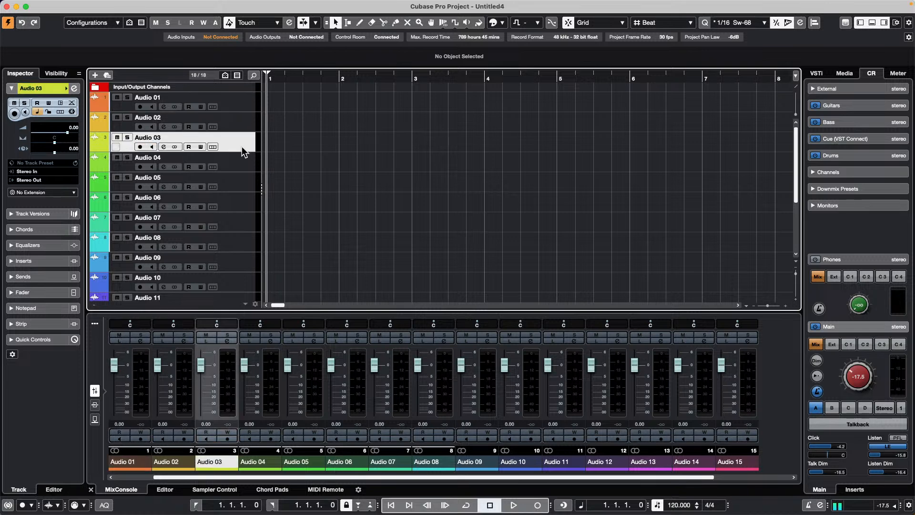
click(231, 219)
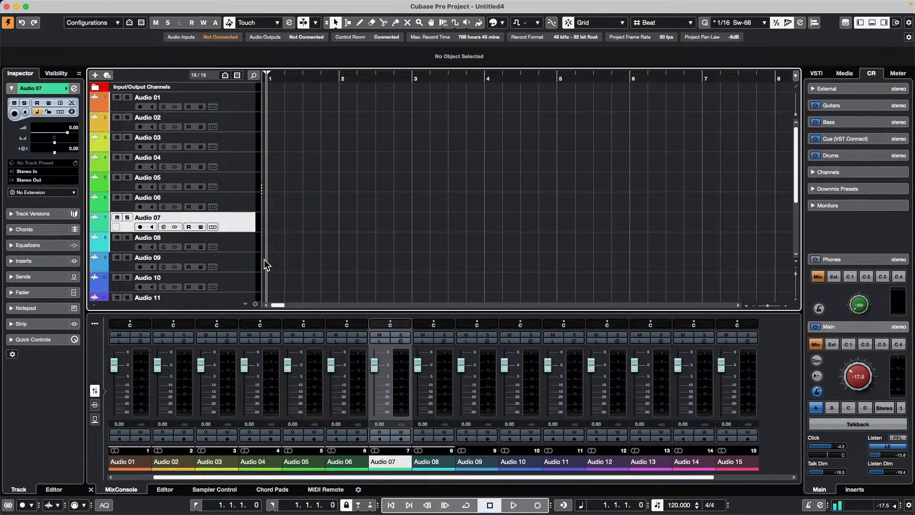
click(234, 284)
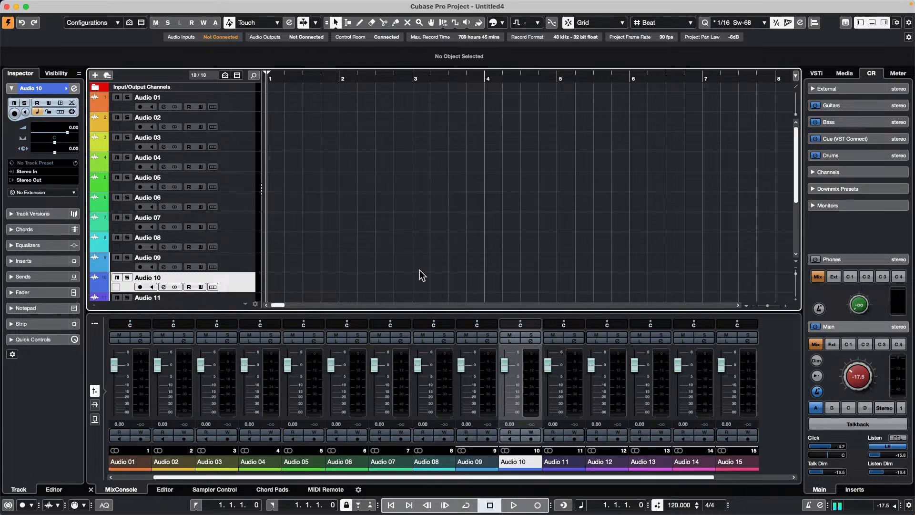
click(243, 237)
click(241, 266)
click(241, 289)
Select Audio 03 in the track list and step the selection down to Audio 08.
click(239, 143)
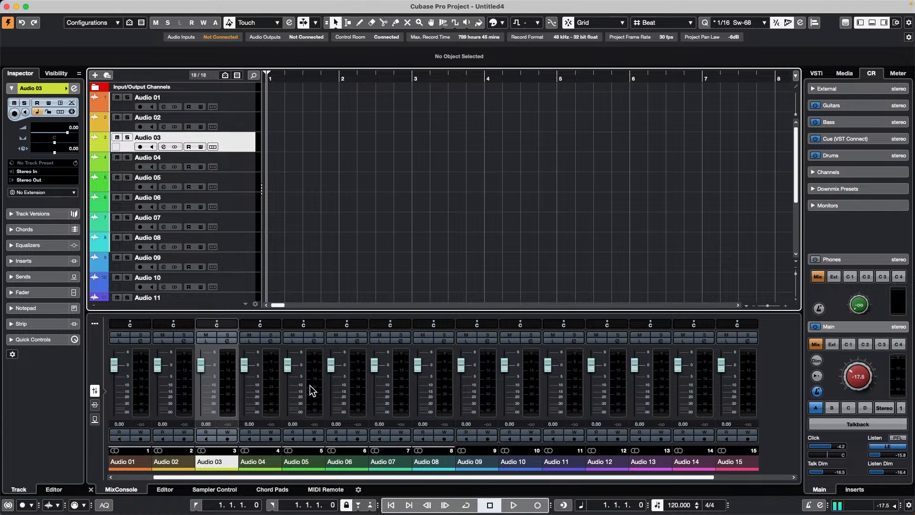
key(Down)
key(Down)
key(Down)
key(Down)
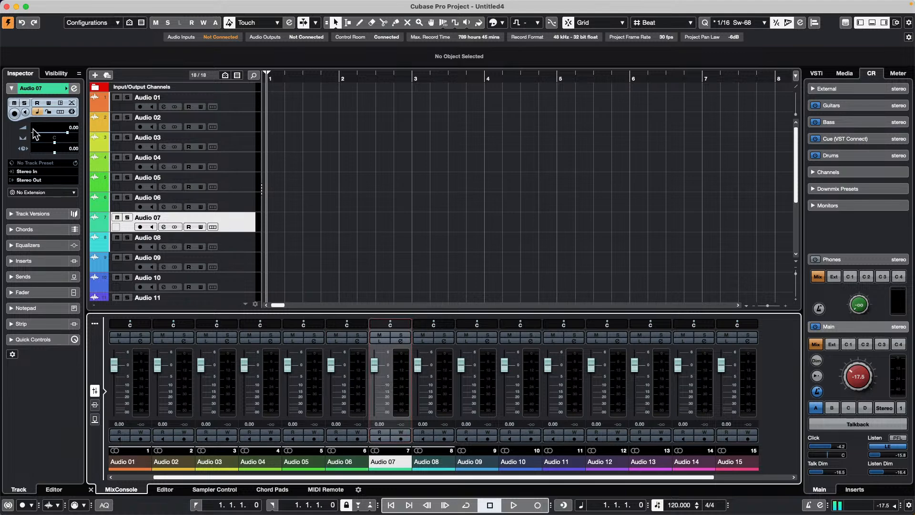
key(Down)
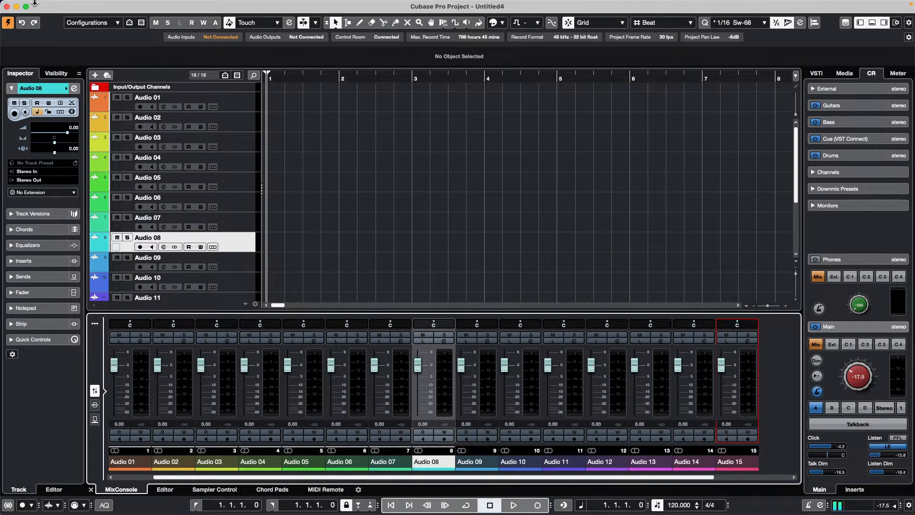
Switch to the macOS System Preferences.
click(64, 5)
mouse_move(7, 8)
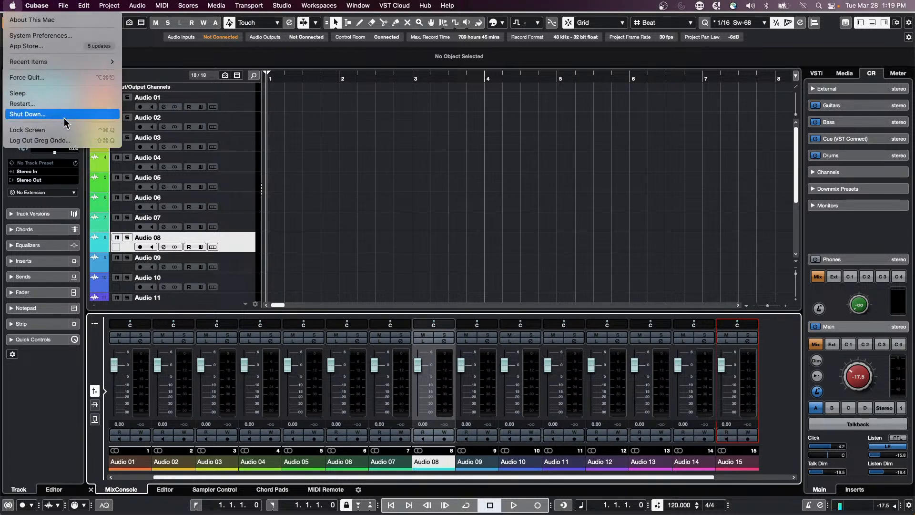
click(70, 36)
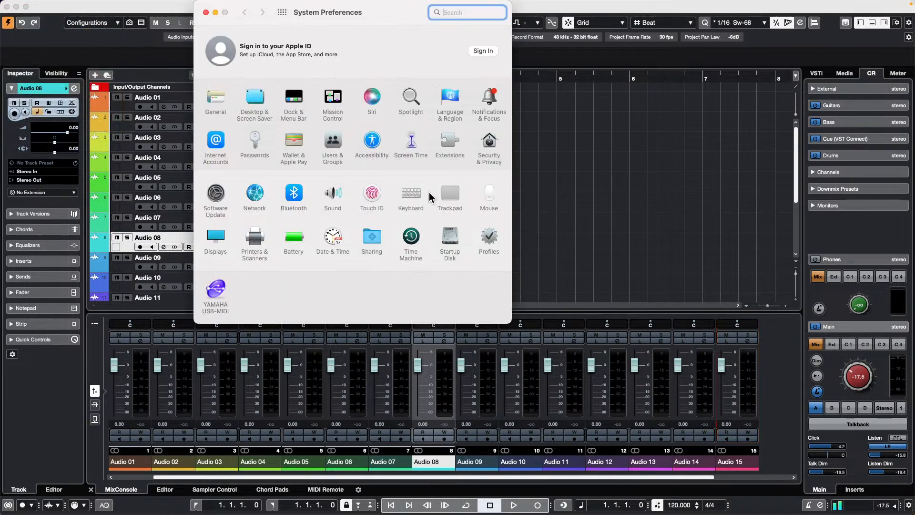
Open the Keyboard preferences, search repeatedly for a Bluetooth keyboard, and return to the Cubase project with the cursor placed late in bar 2.
click(411, 194)
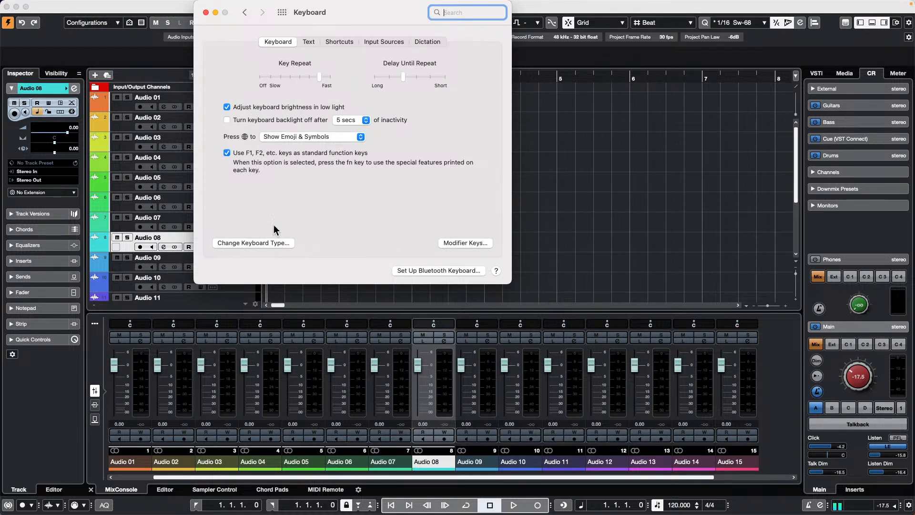
click(420, 271)
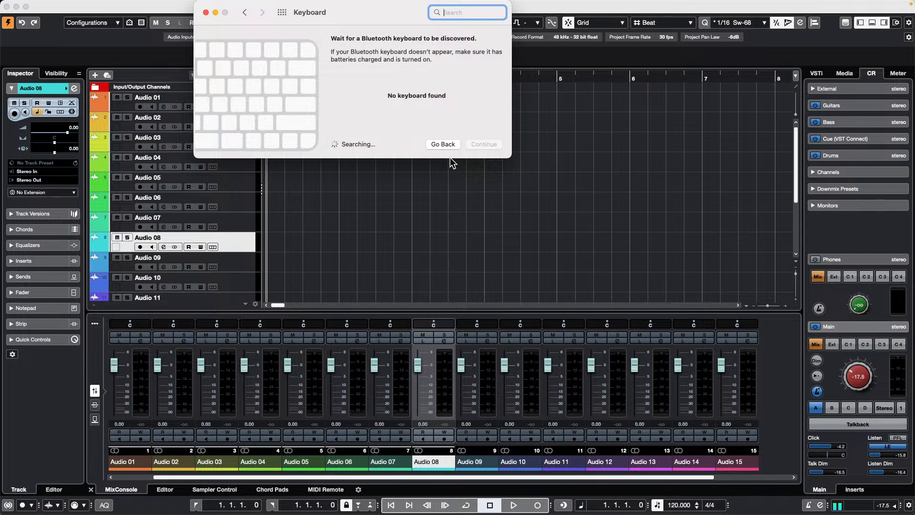
click(444, 144)
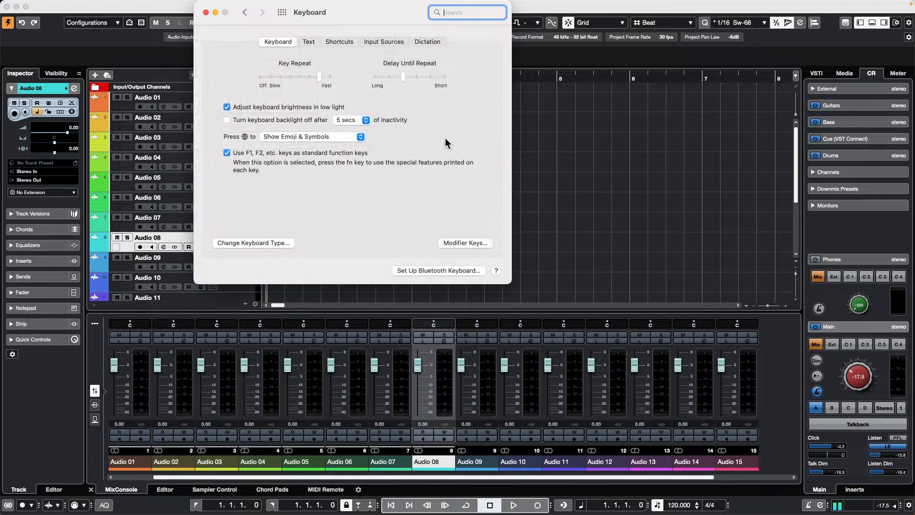
click(441, 270)
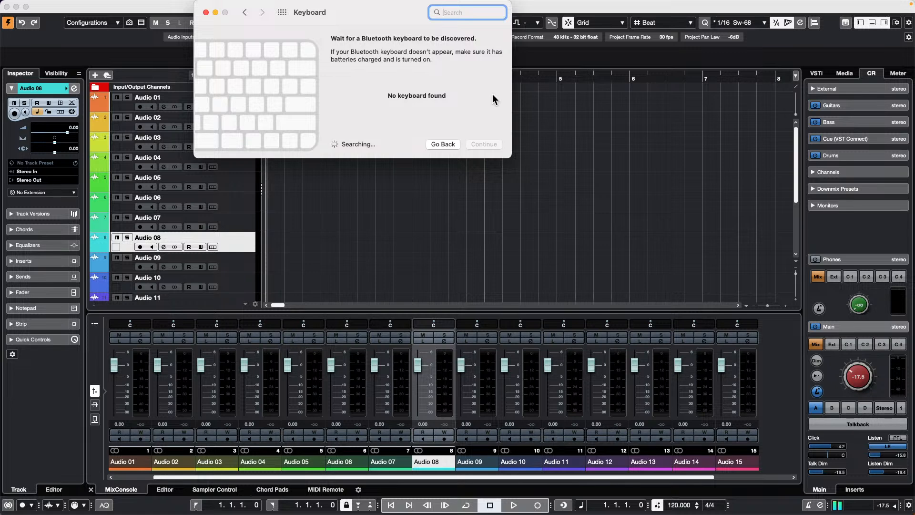
click(444, 145)
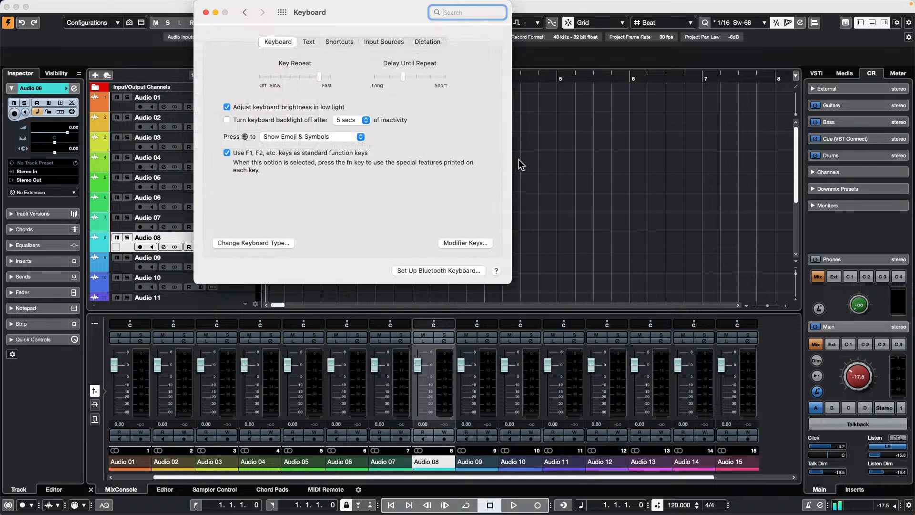
click(460, 270)
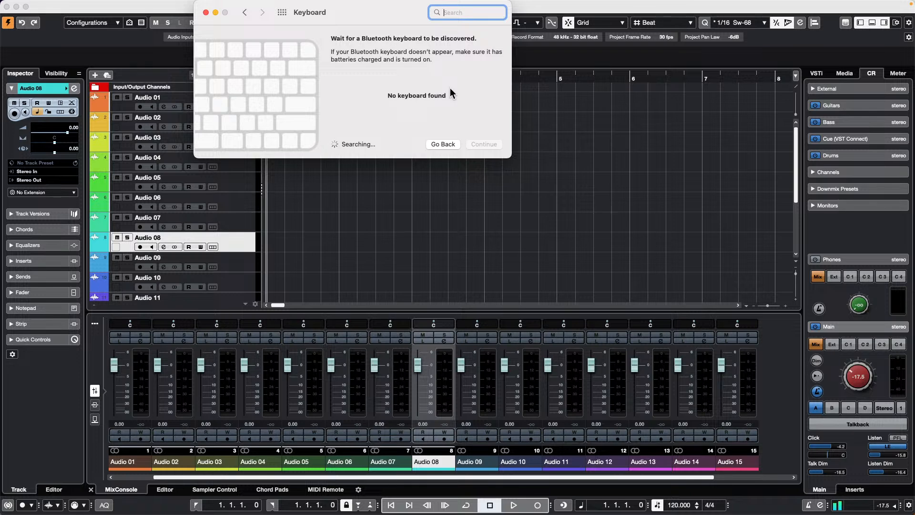
click(443, 213)
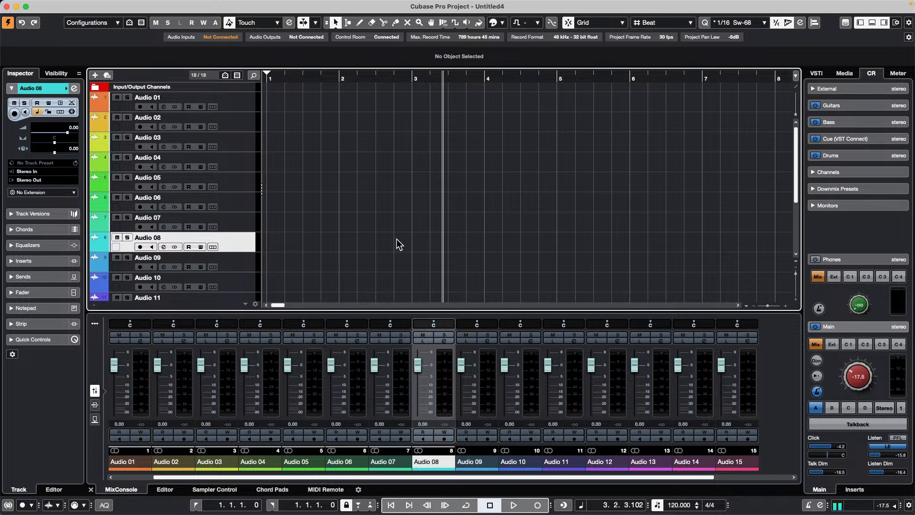
click(406, 204)
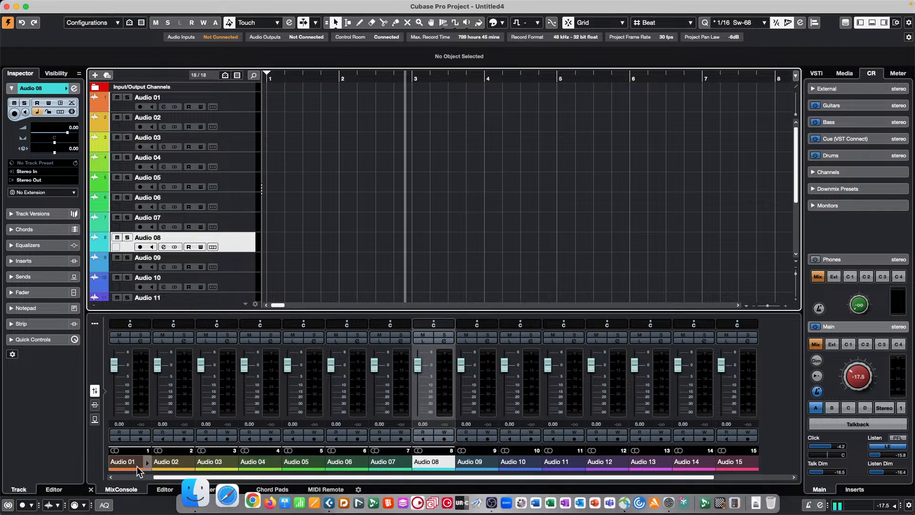
Reopen the macOS System Preferences, check the Bluetooth keyboard setup once more and close the preferences window.
click(12, 5)
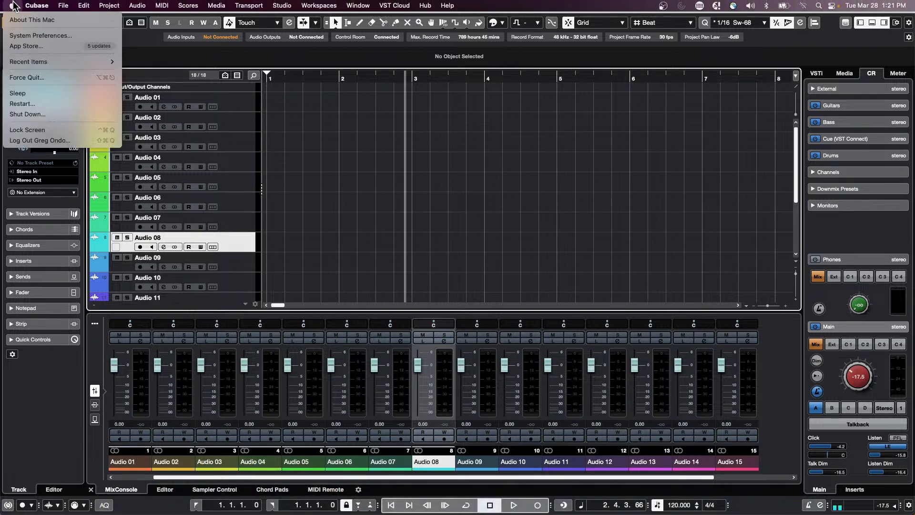
click(41, 35)
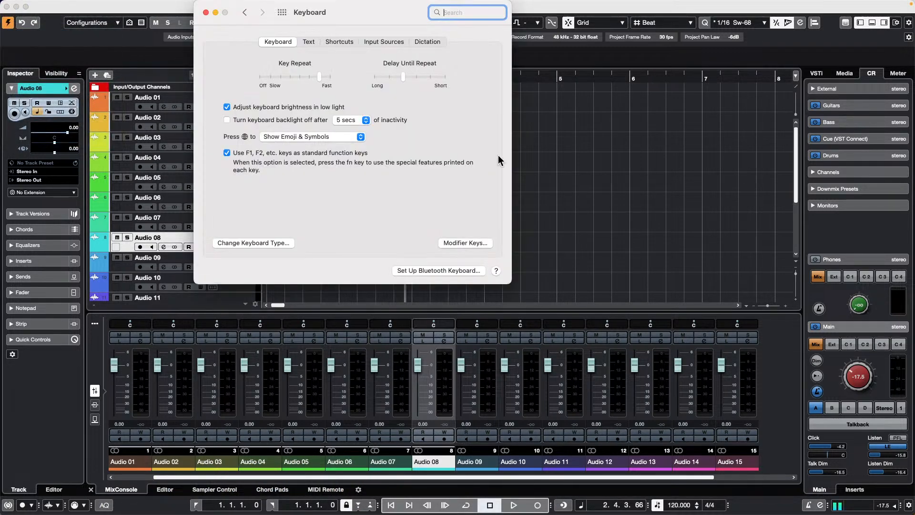
click(445, 270)
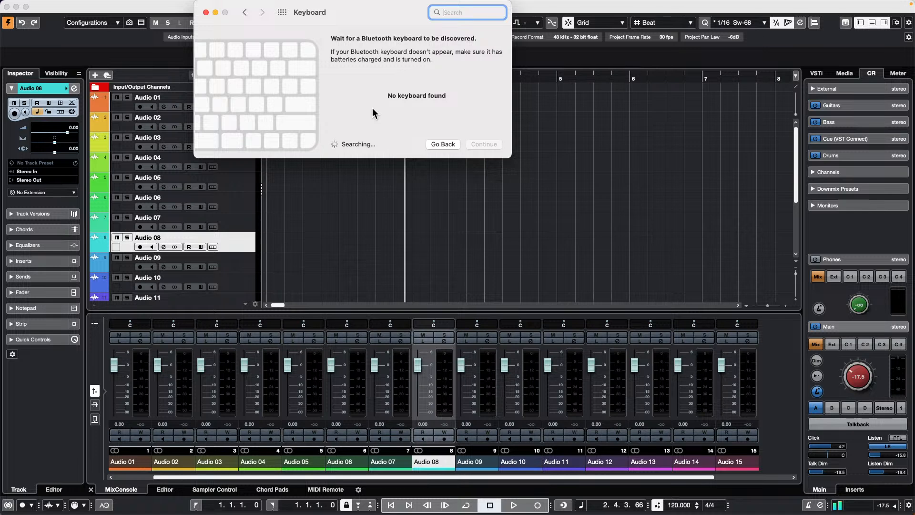
key(Escape)
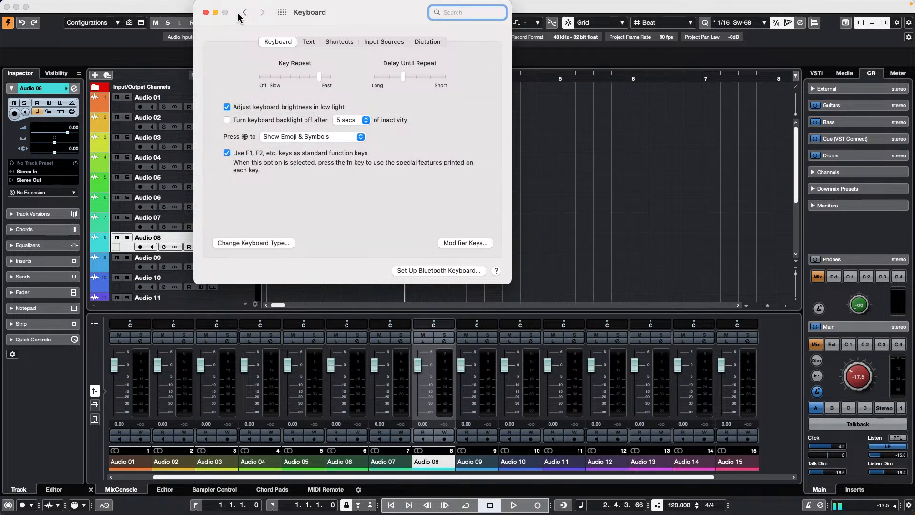
click(206, 13)
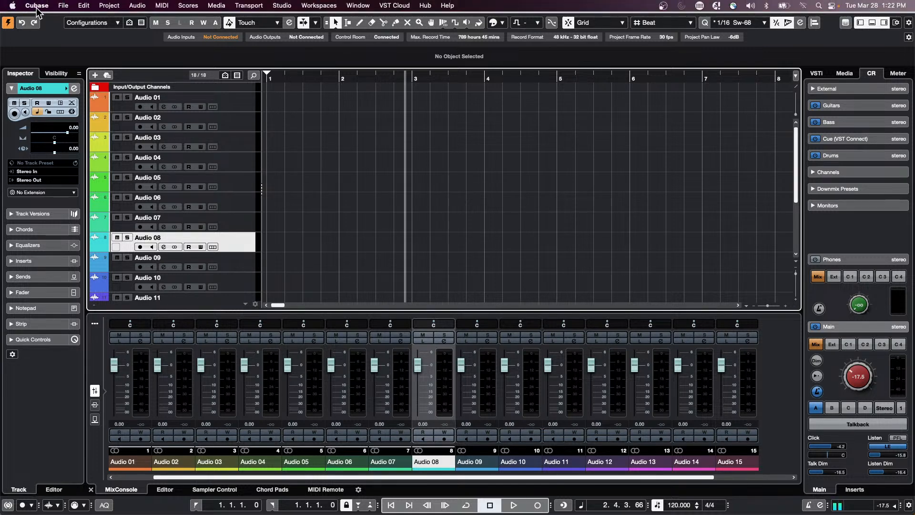
Quit Cubase without saving any of the open projects, including MultiDrum Editor and Step Designer.
click(37, 6)
click(47, 103)
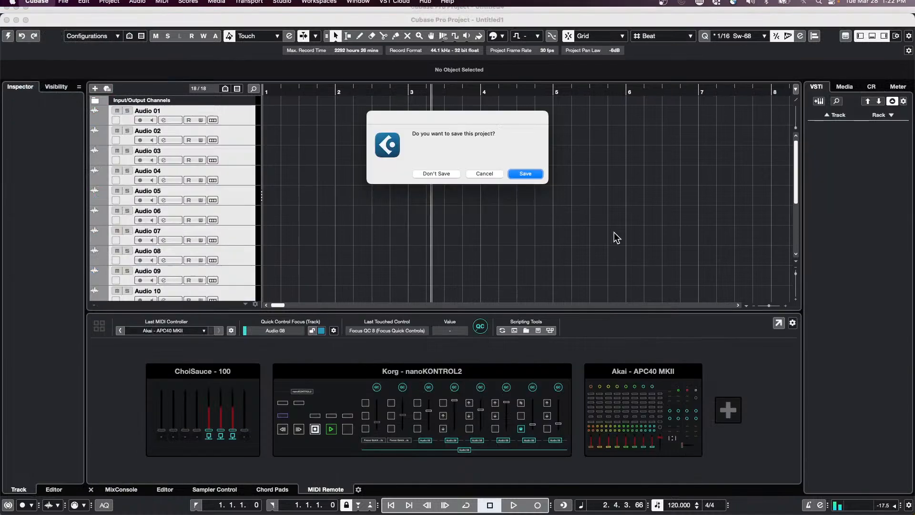
click(438, 173)
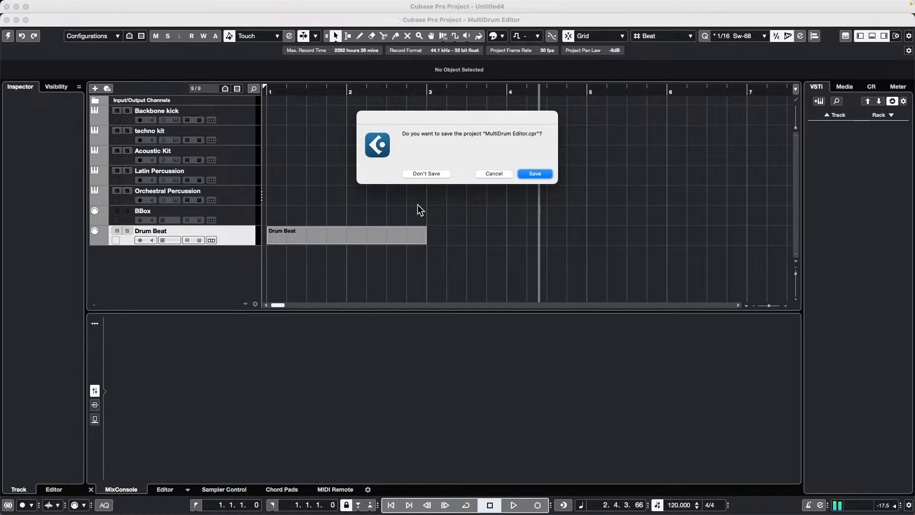
click(431, 173)
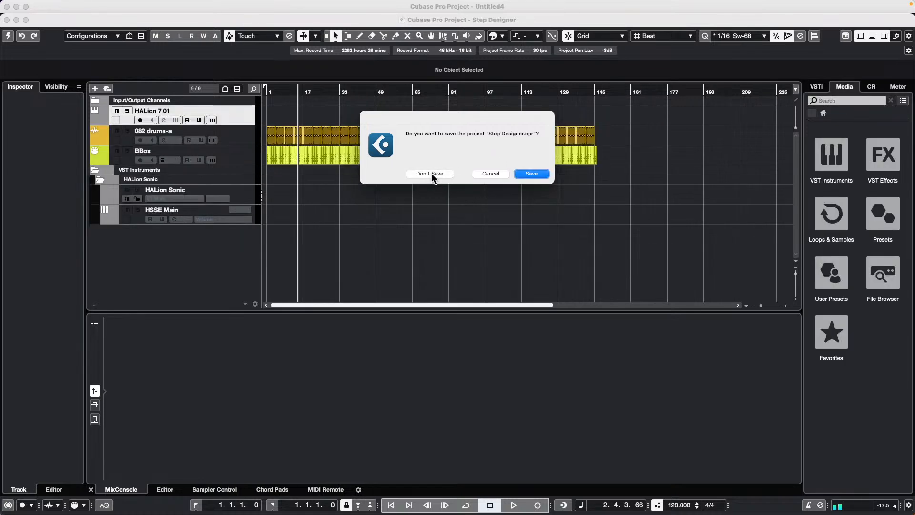
click(431, 173)
click(418, 174)
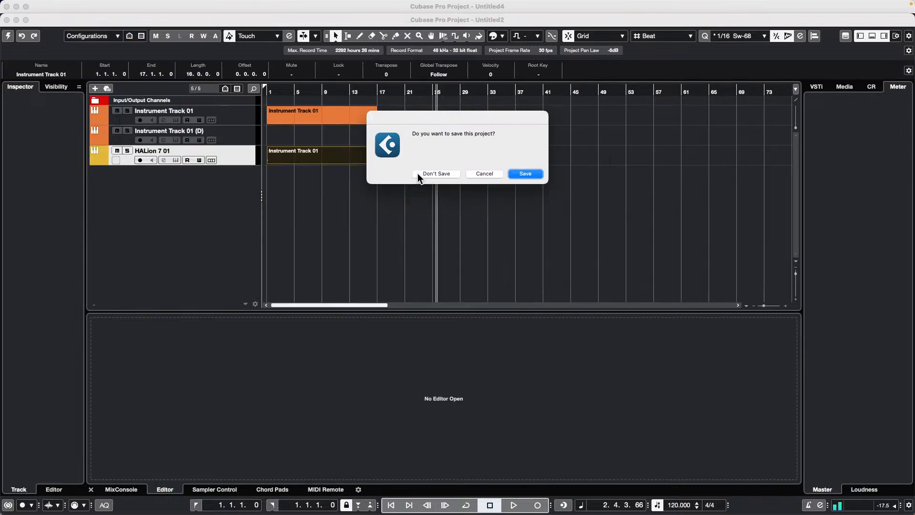
click(446, 176)
click(443, 177)
click(443, 175)
click(440, 175)
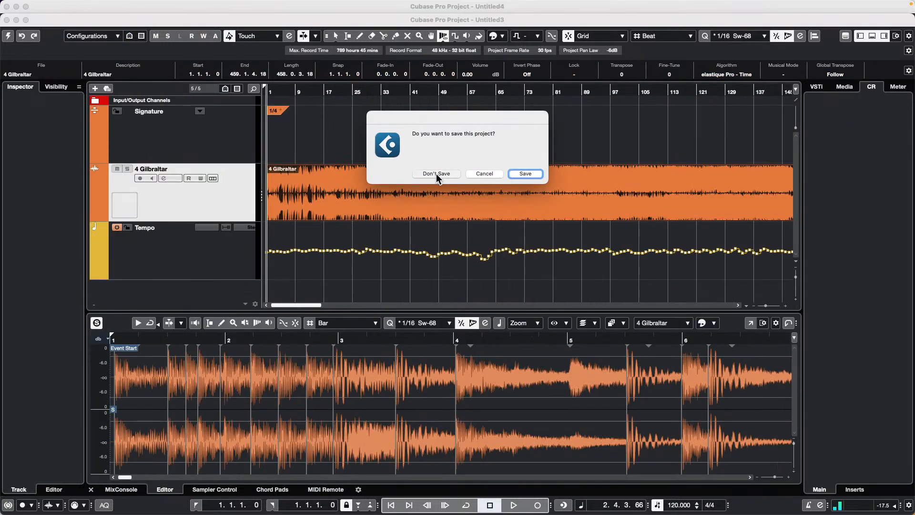
click(549, 173)
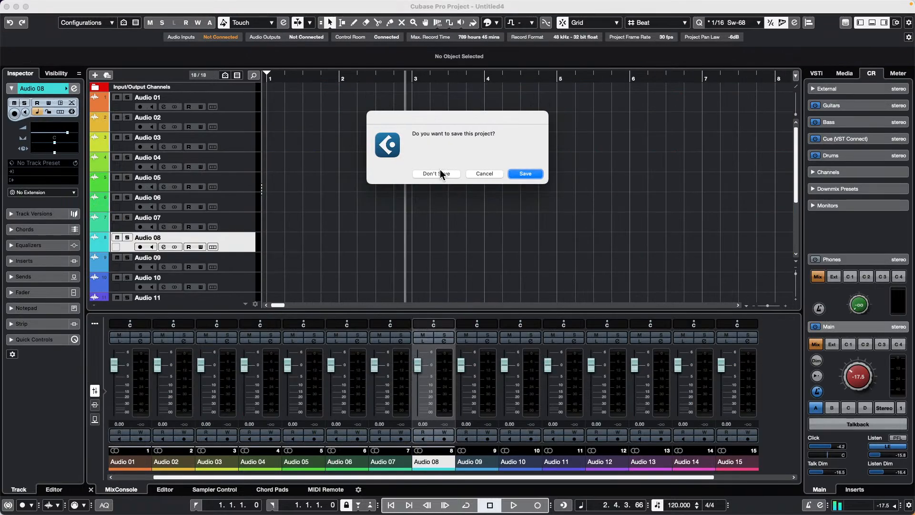
click(437, 174)
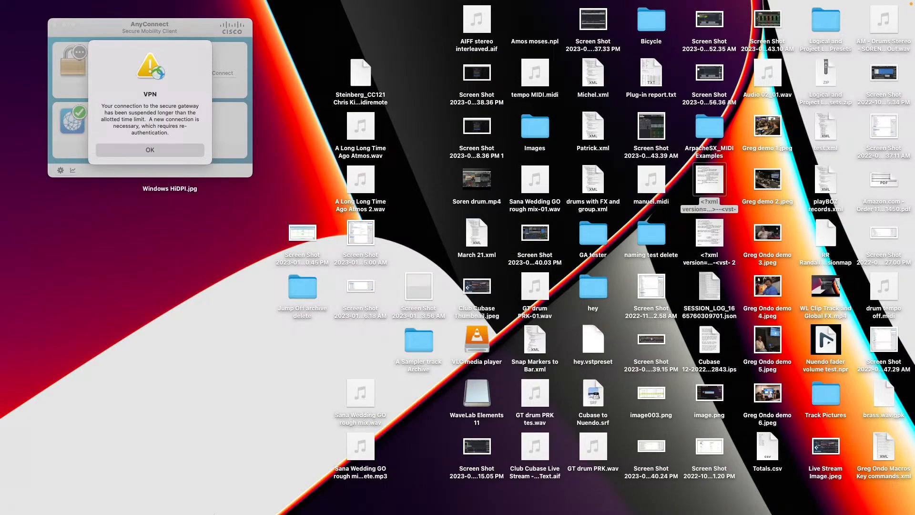
Launch Cubase 12 and open the recent project "jump off".
mouse_move(221, 493)
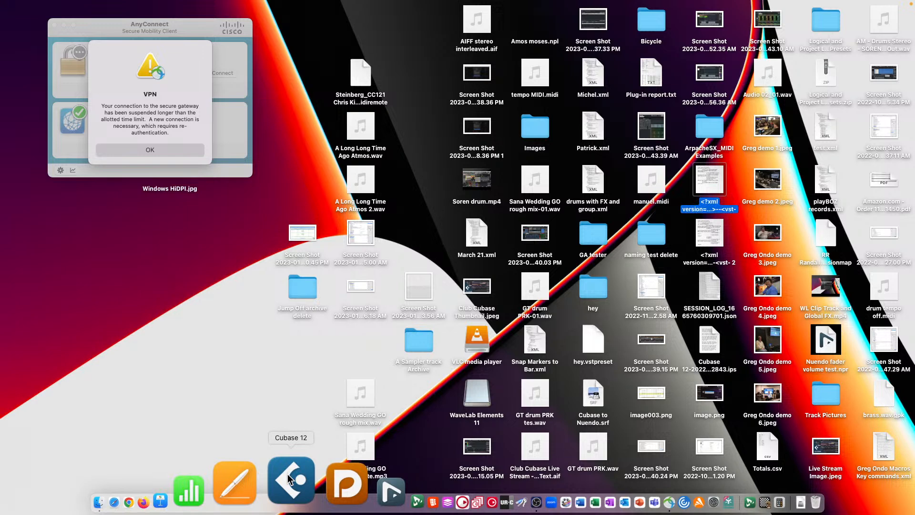
click(289, 478)
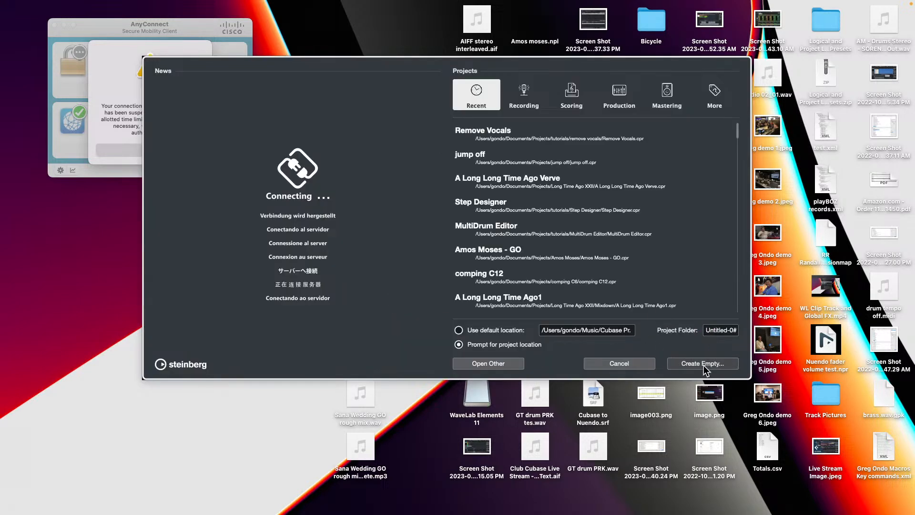
double_click(479, 156)
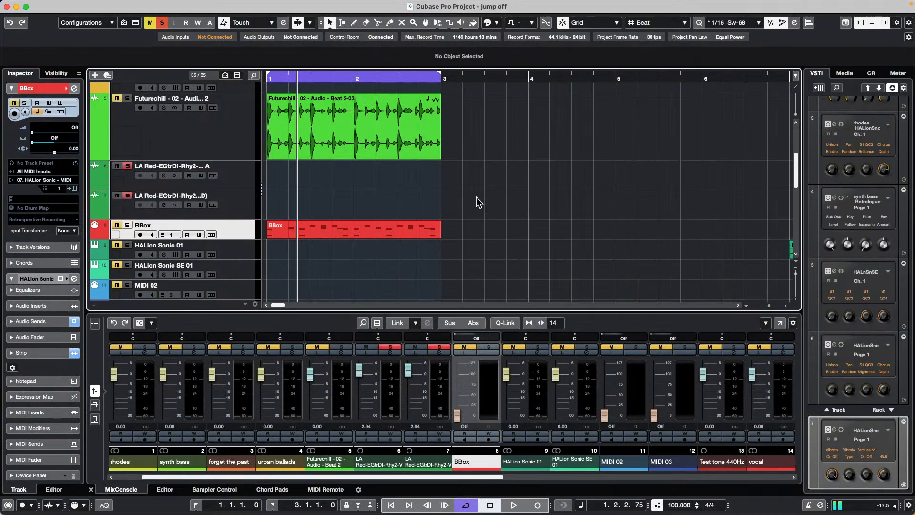
Try the mute and solo states in the MixConsole, clear all solos, and place the project cursor near the end of bar 2.
click(538, 221)
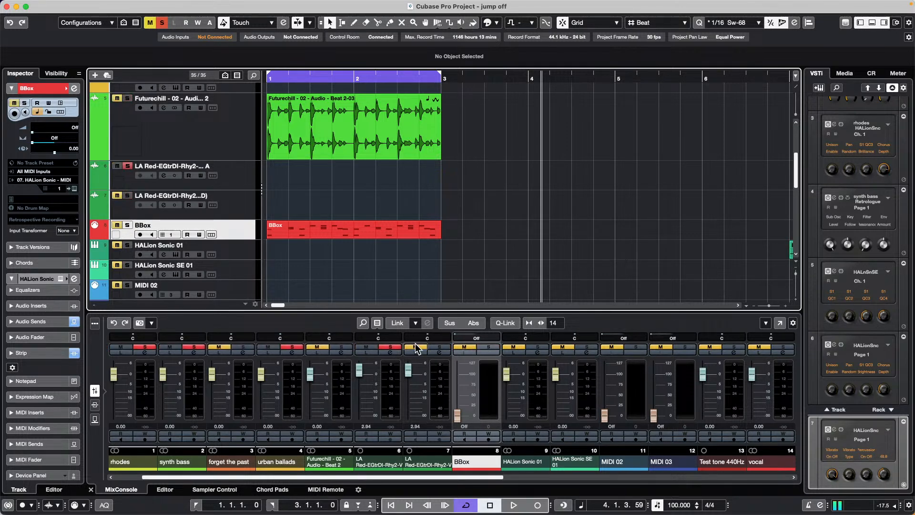
click(352, 342)
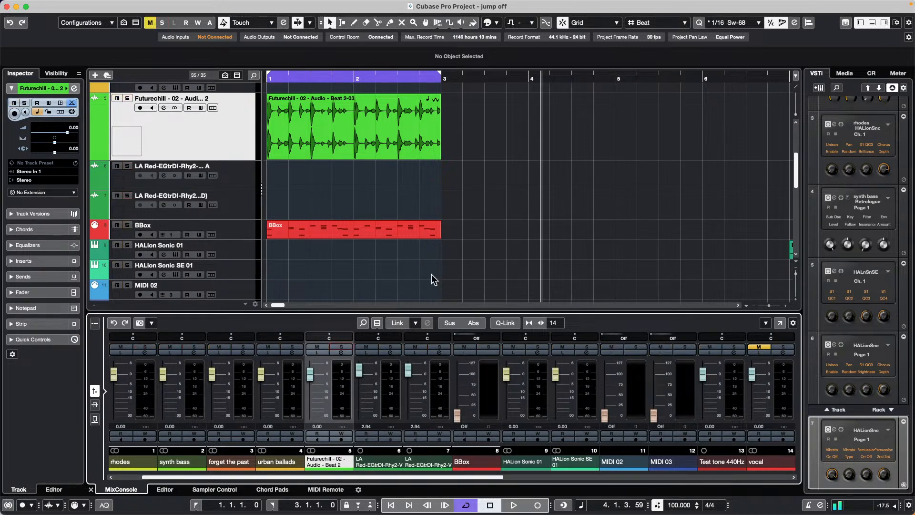
click(431, 275)
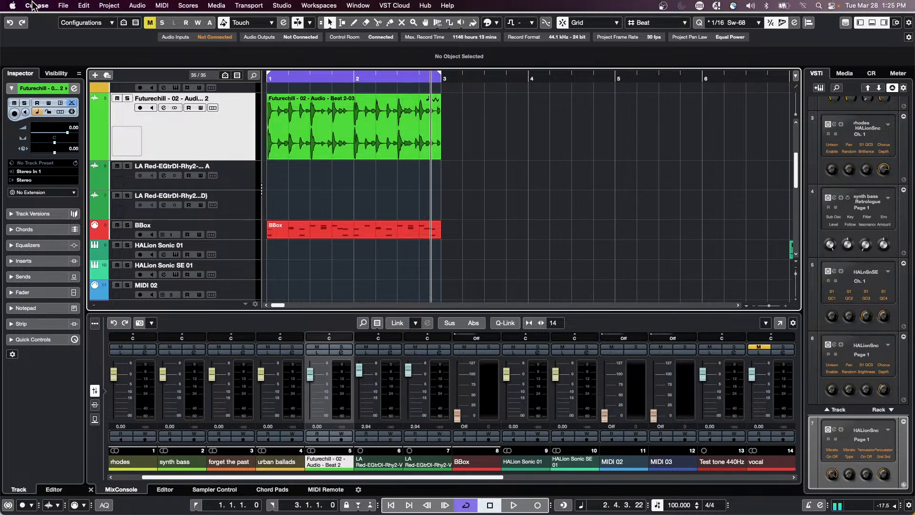
Quit Cubase without saving the "jump off" project.
click(38, 6)
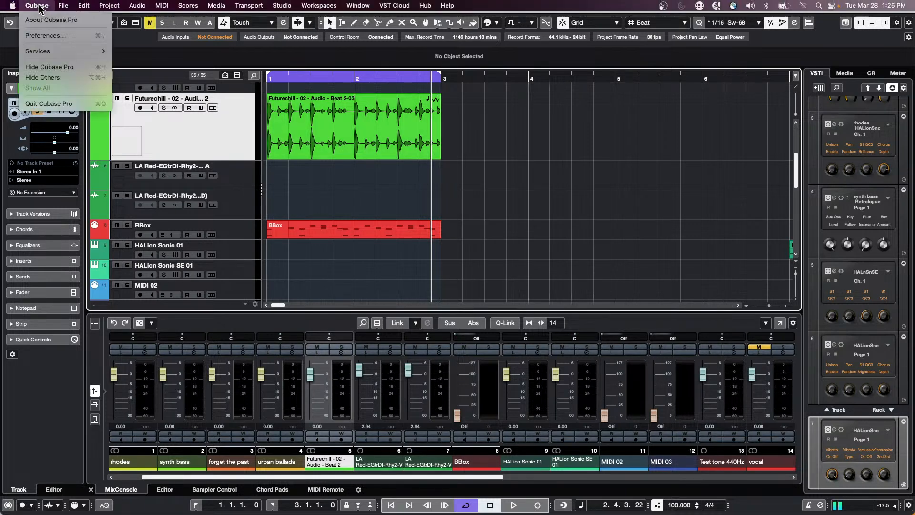
click(76, 104)
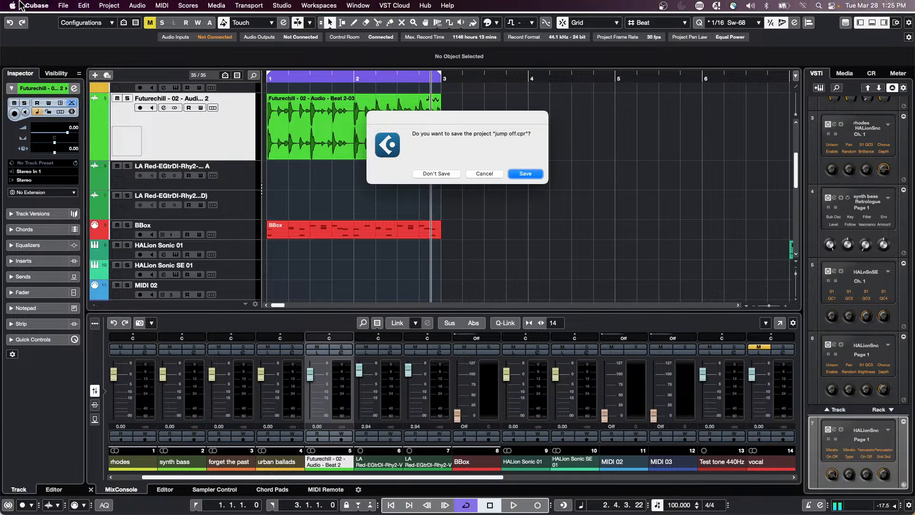
click(451, 173)
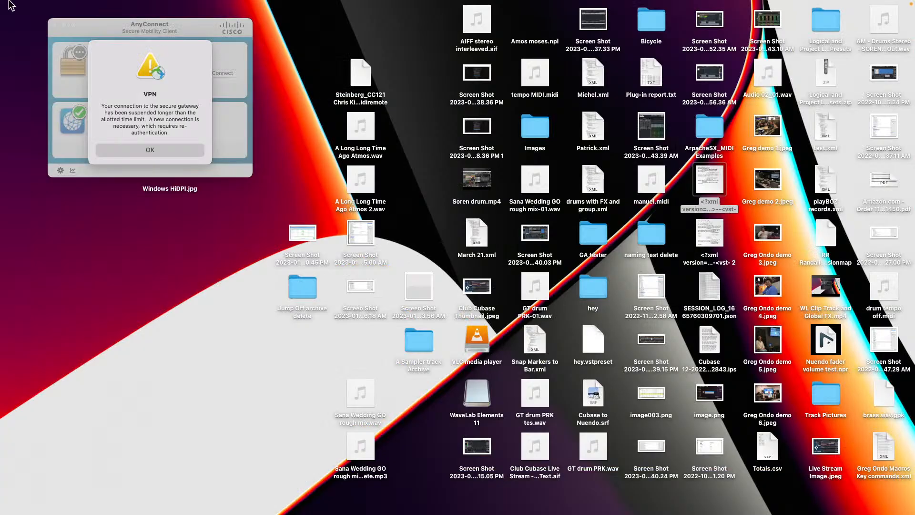
Dismiss the VPN alert on the desktop and the missing content licenses notice while Cubase starts again.
click(183, 295)
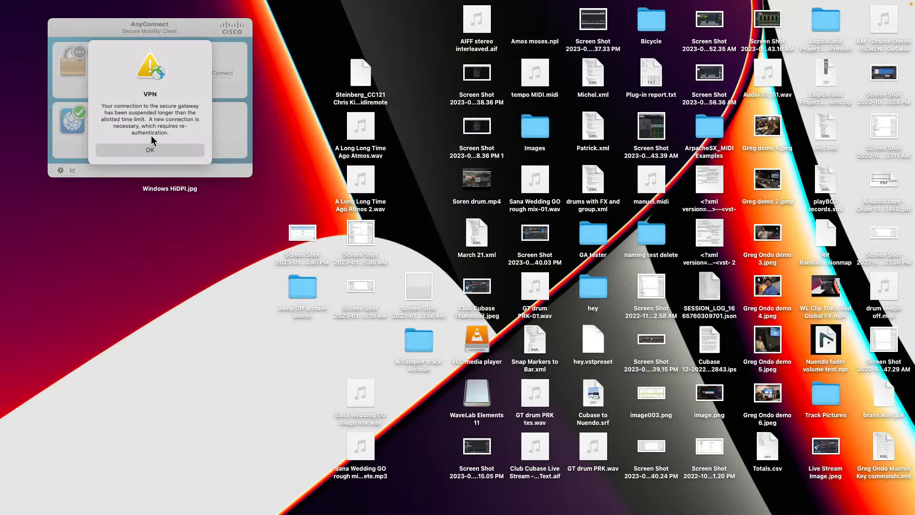
click(154, 149)
click(7, 7)
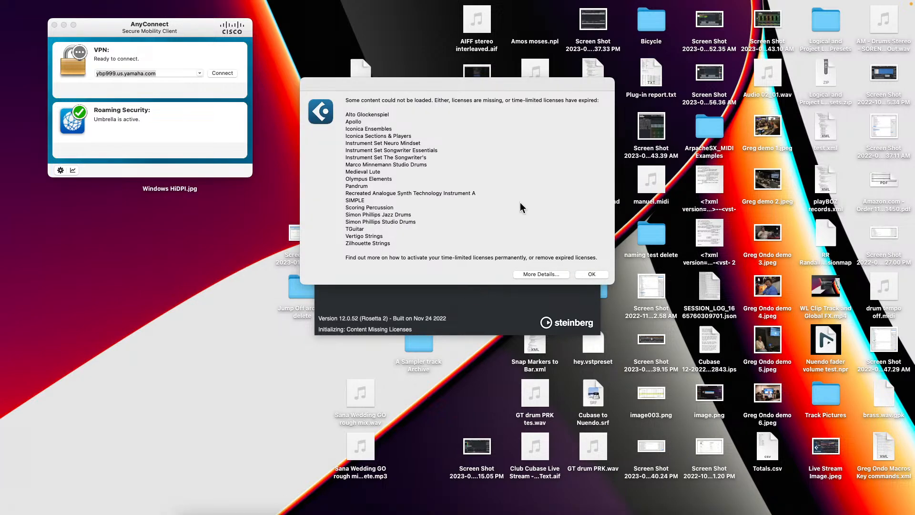
click(594, 274)
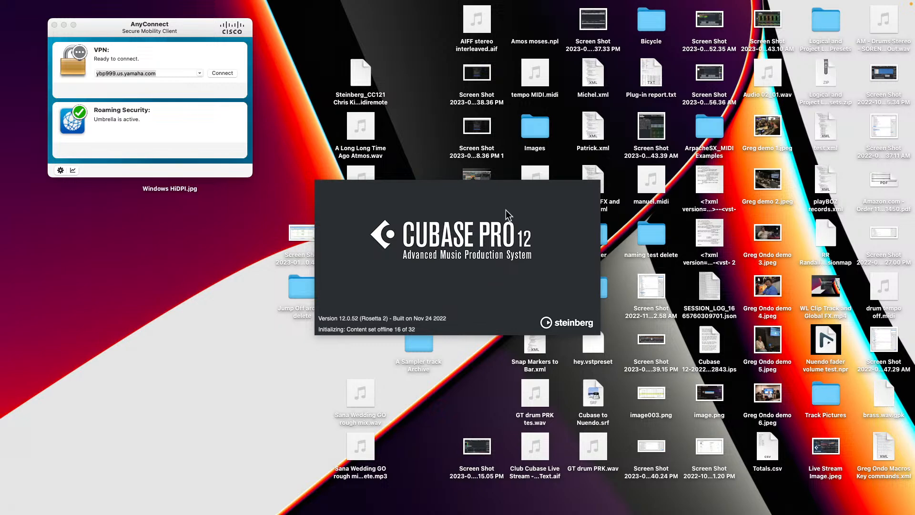
Switch to OBS to check the live stream and return to Cubase 12.
mouse_move(358, 493)
click(448, 487)
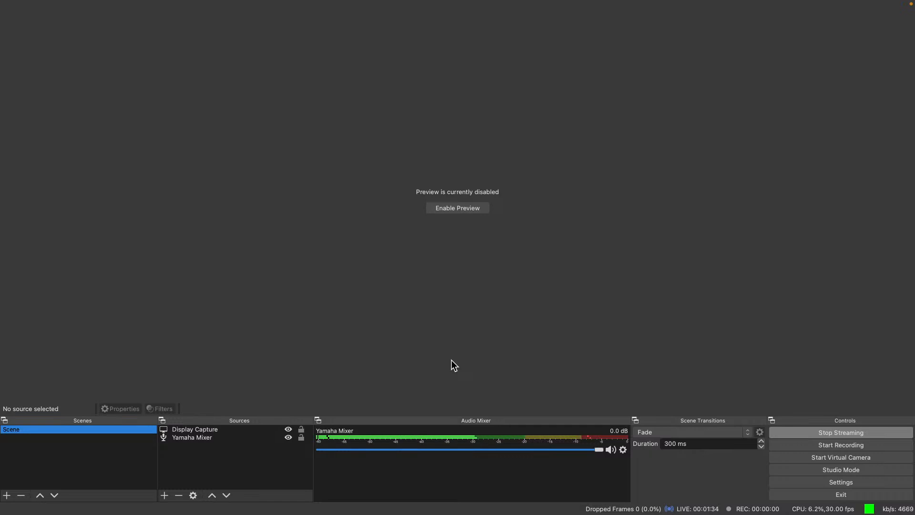
mouse_move(324, 506)
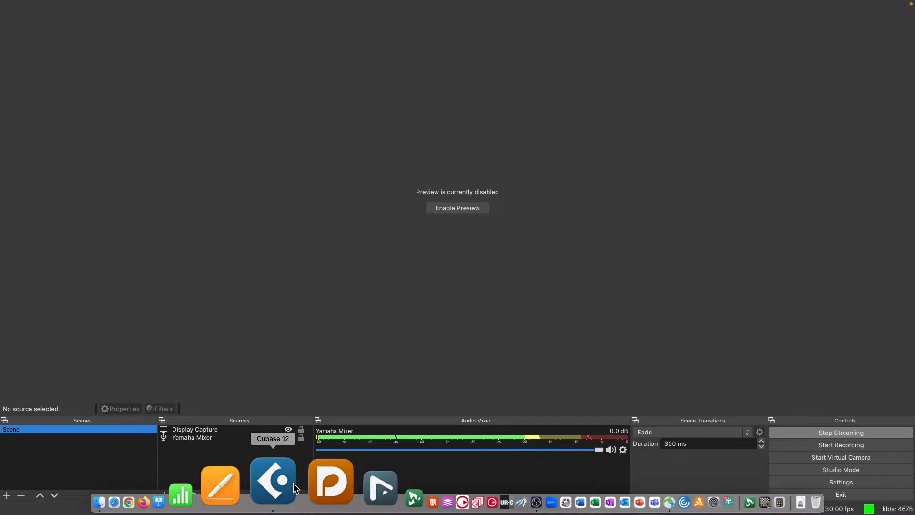
click(293, 483)
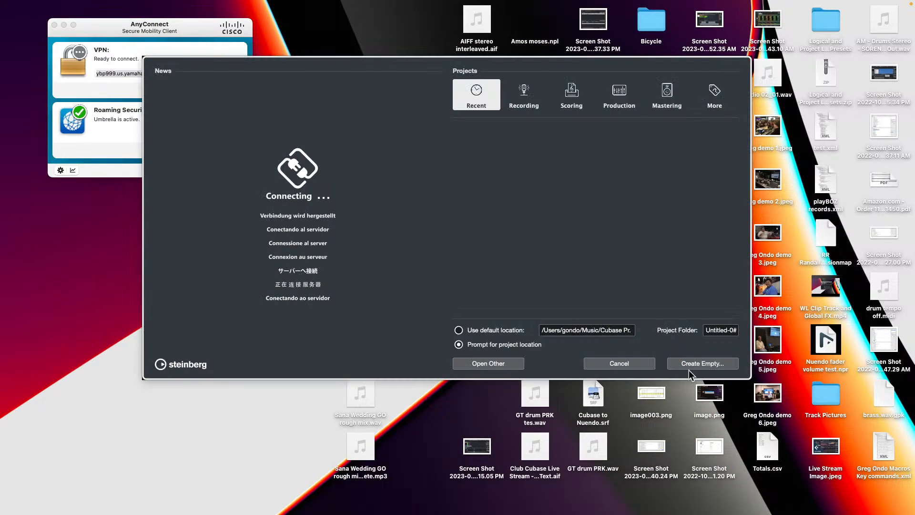
Create an empty project in the MultiDrum Editor folder and briefly start and stop playback.
click(718, 364)
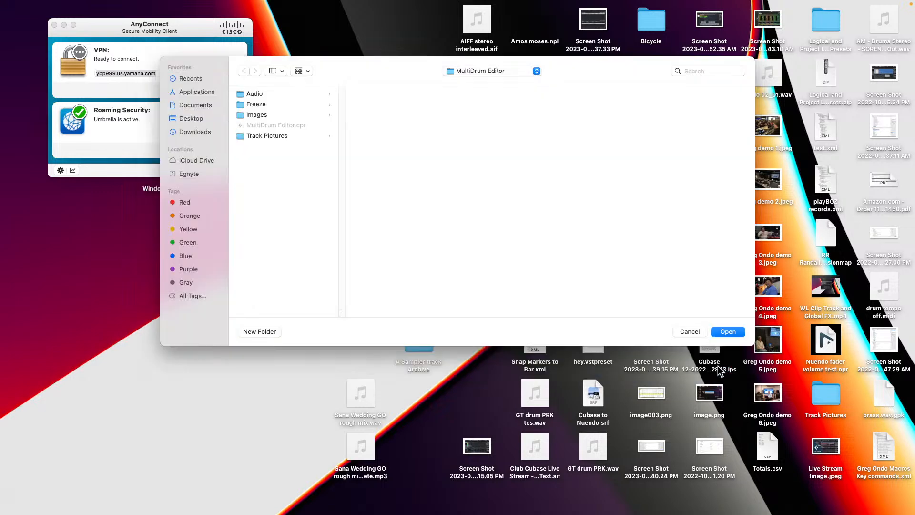
click(729, 331)
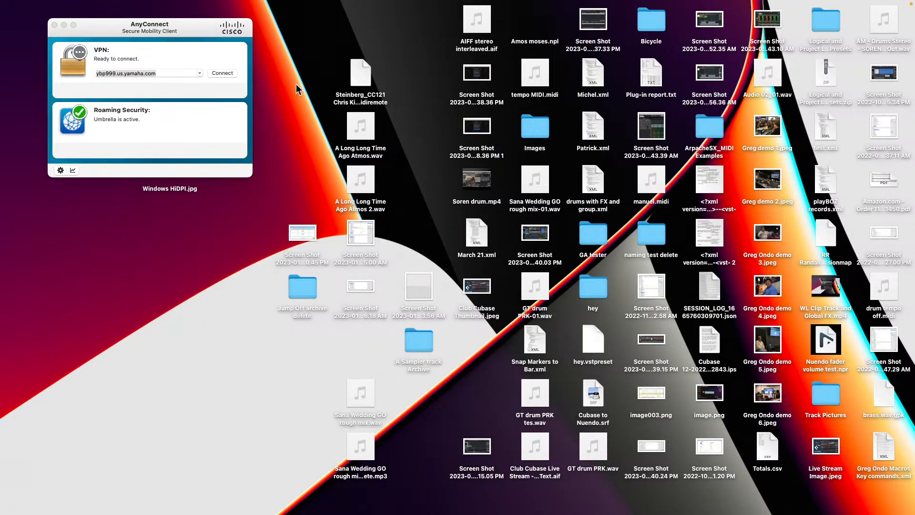
key(space)
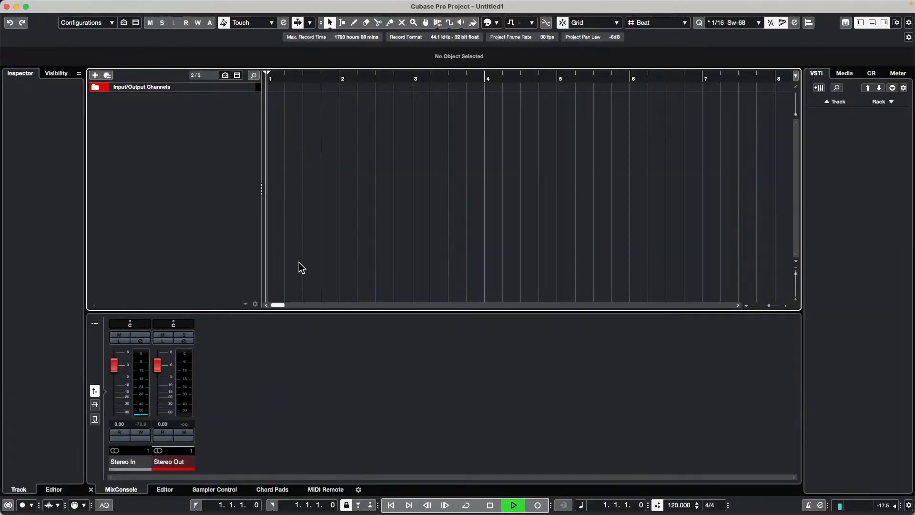
key(space)
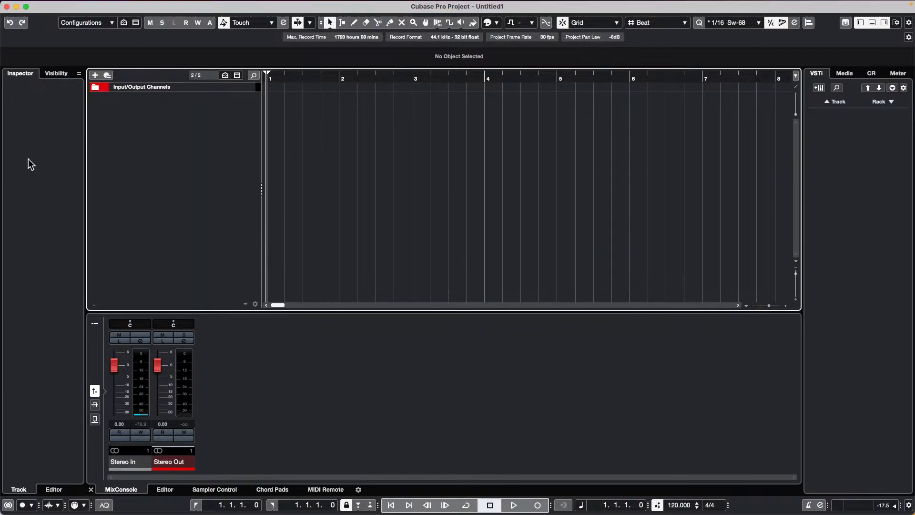
Add one stereo audio track, followed by another 15 stereo audio tracks routed to Stereo Out.
right_click(190, 100)
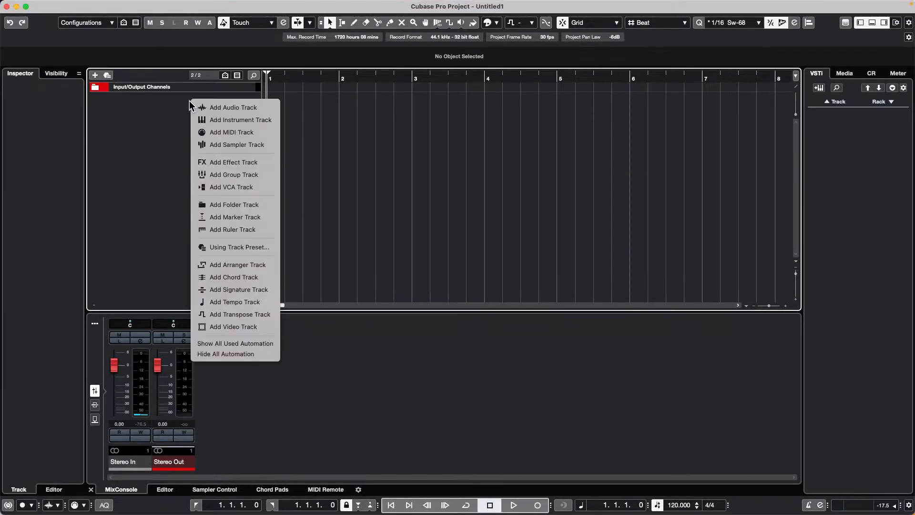
click(244, 108)
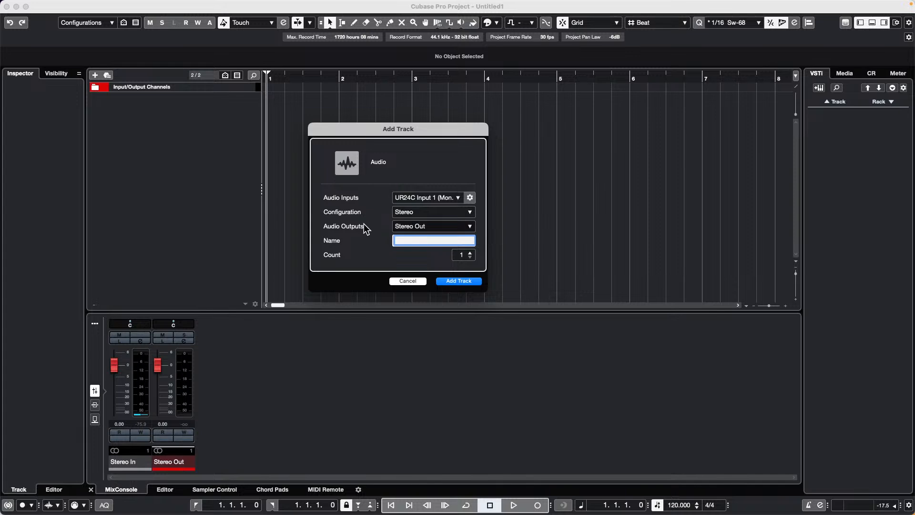
click(472, 284)
right_click(224, 125)
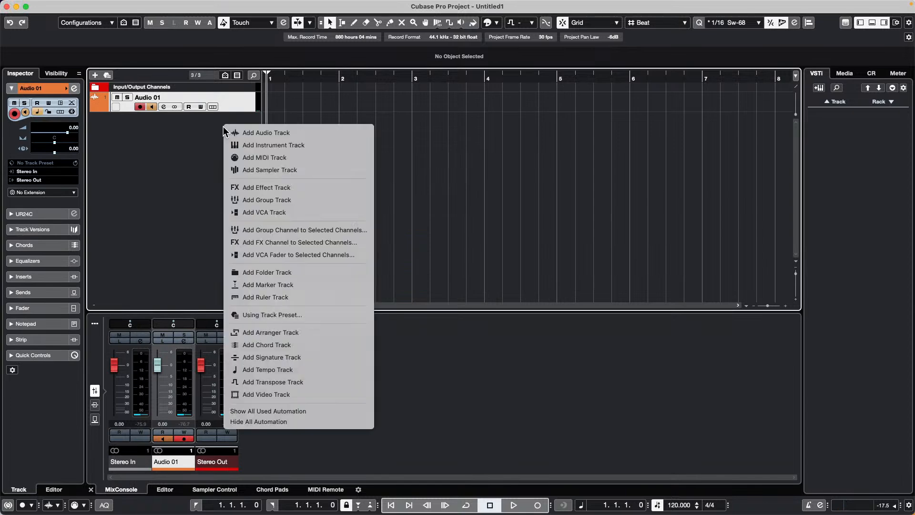
click(305, 132)
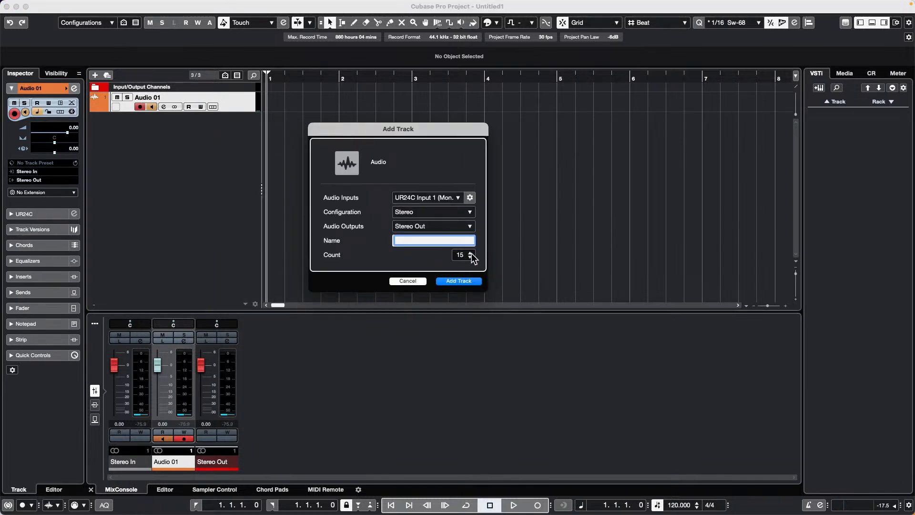
click(461, 282)
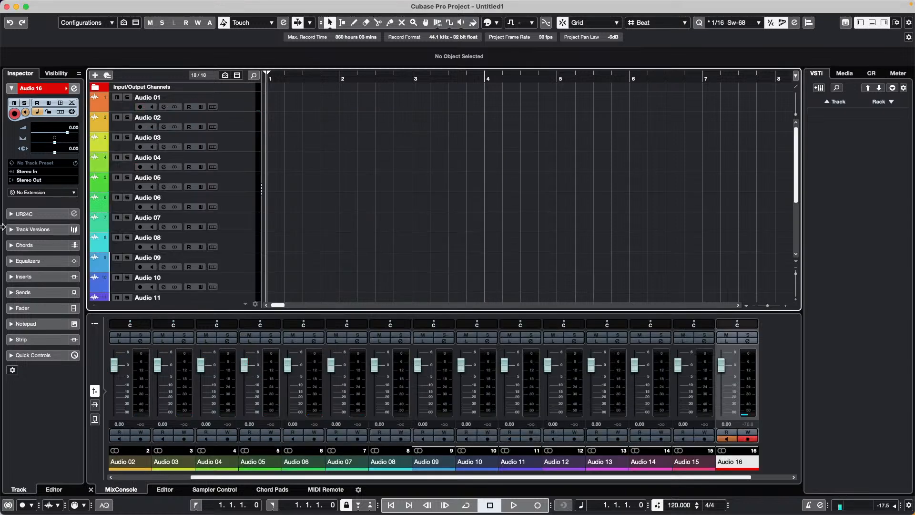
Show the mixer's insert slots and add a stereo FX channel with StereoDelay to the selected tracks Audio 01 to Audio 16.
click(94, 406)
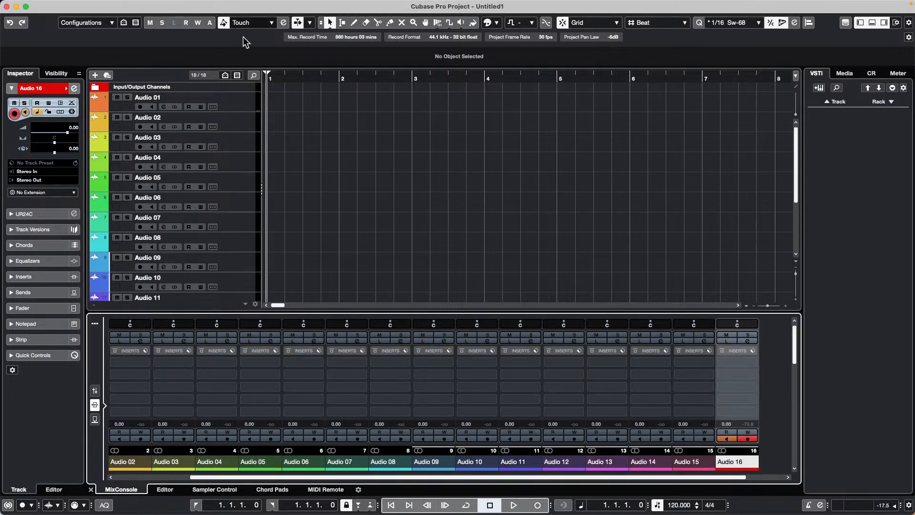
click(239, 102)
scroll(238, 219, down, 5)
click(248, 271)
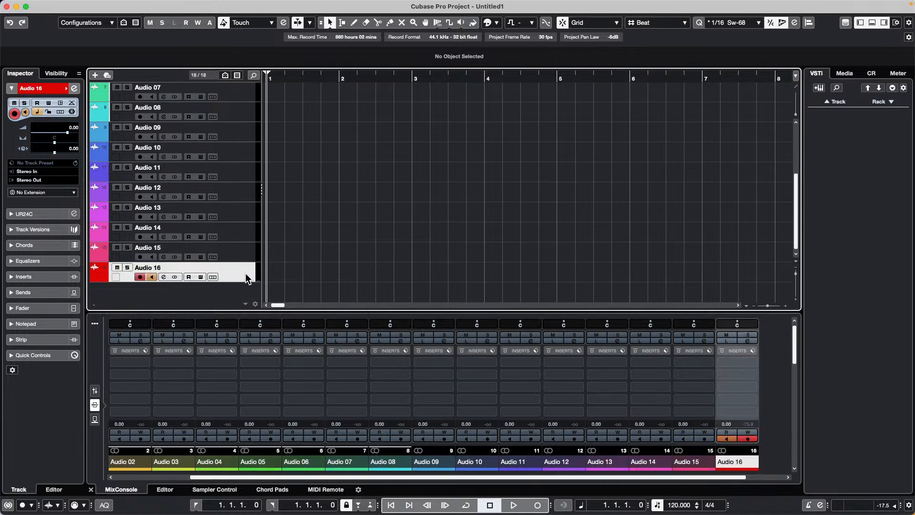
scroll(243, 162, up, 5)
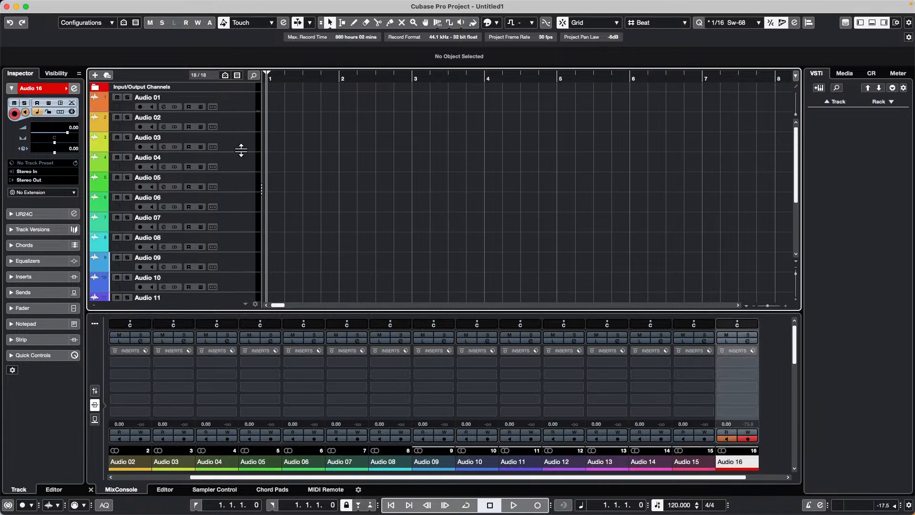
shift+click(237, 101)
right_click(238, 113)
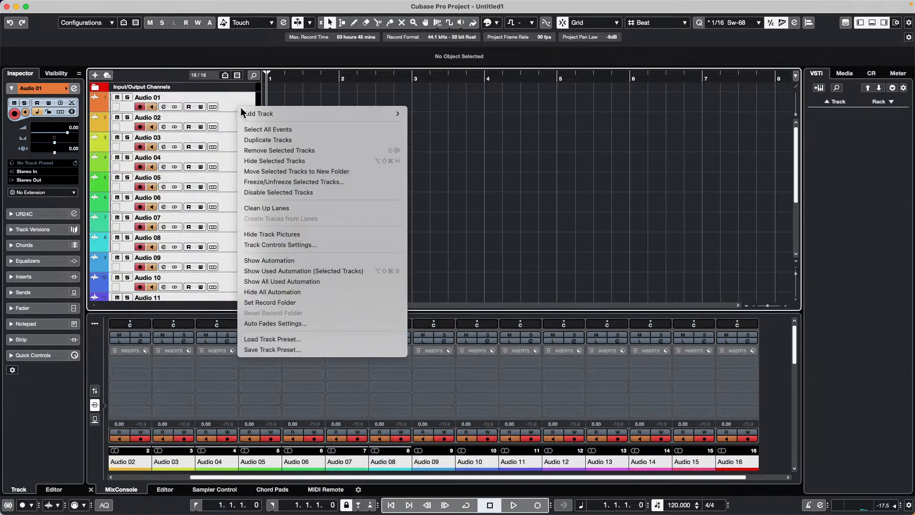
mouse_move(267, 113)
click(493, 228)
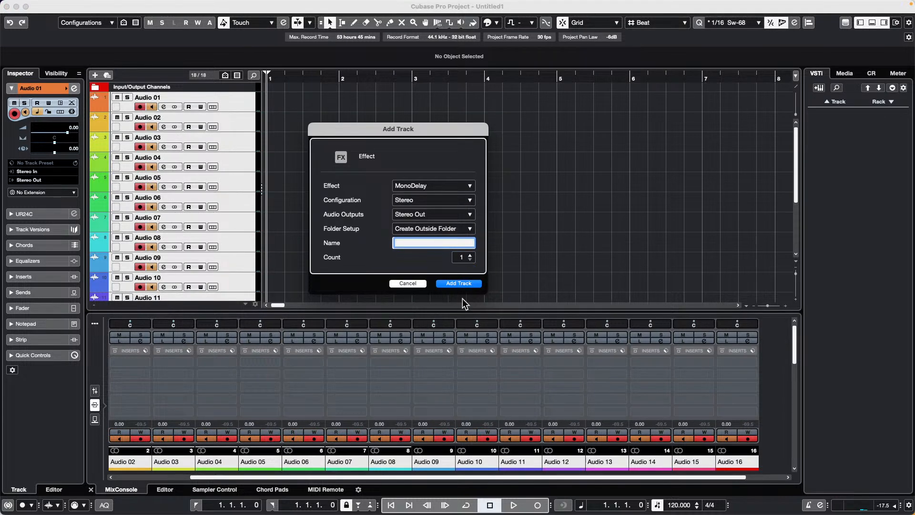
click(437, 185)
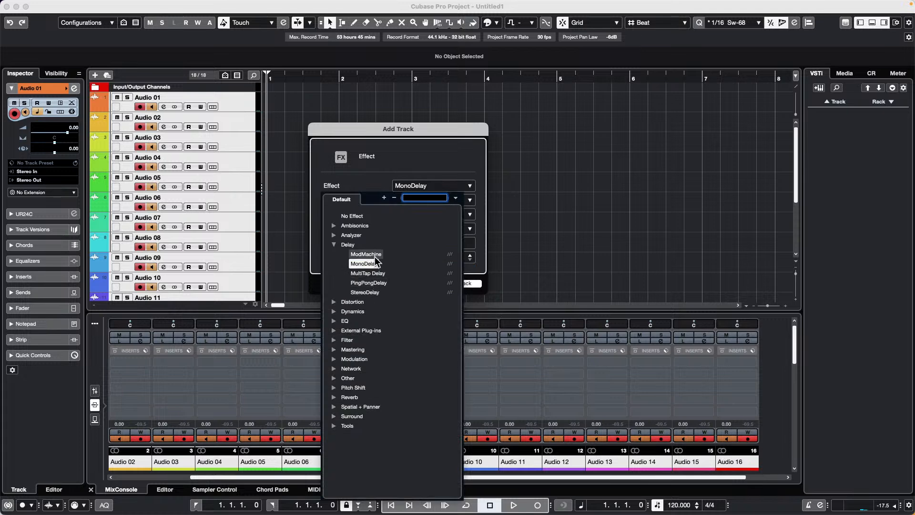
click(368, 293)
click(465, 285)
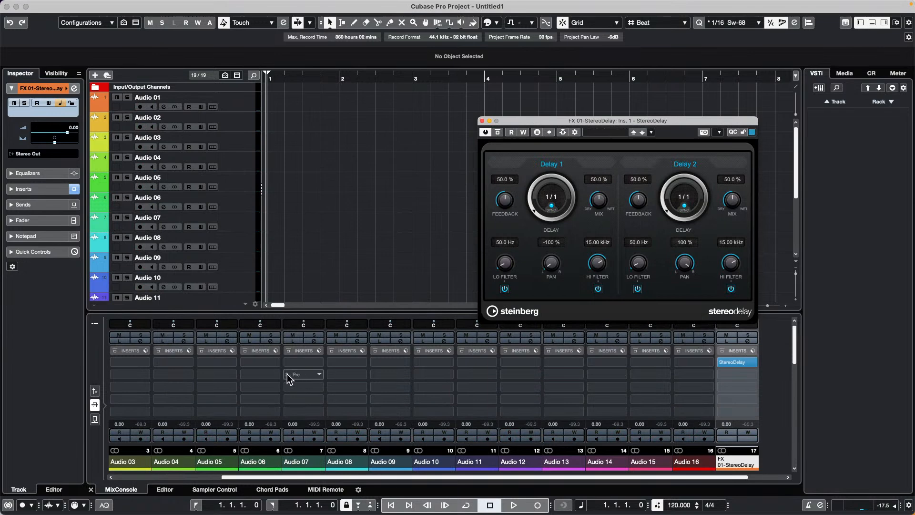
Show the send slots in the mixer and examine the StereoDelay sends across the audio channels.
click(94, 420)
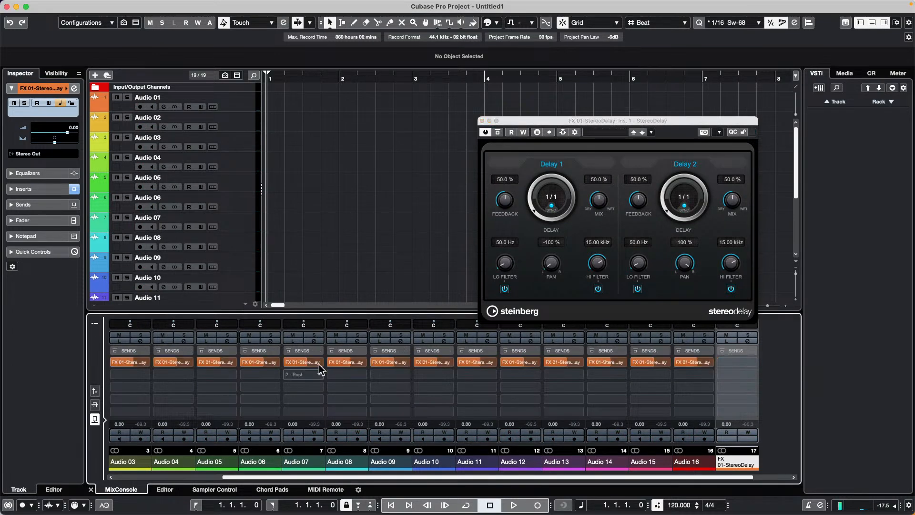
click(484, 125)
scroll(234, 238, down, 5)
scroll(246, 154, up, 5)
click(245, 121)
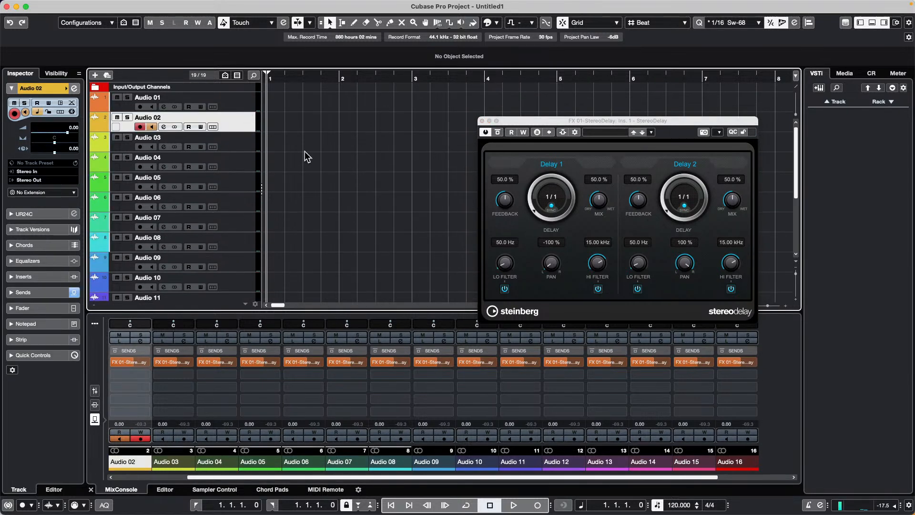
click(251, 108)
scroll(237, 277, down, 5)
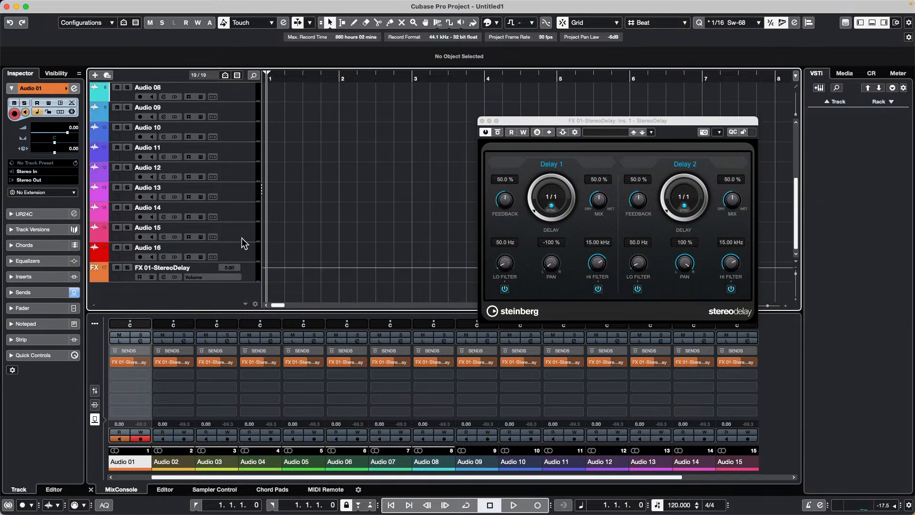
shift+click(244, 257)
right_click(244, 255)
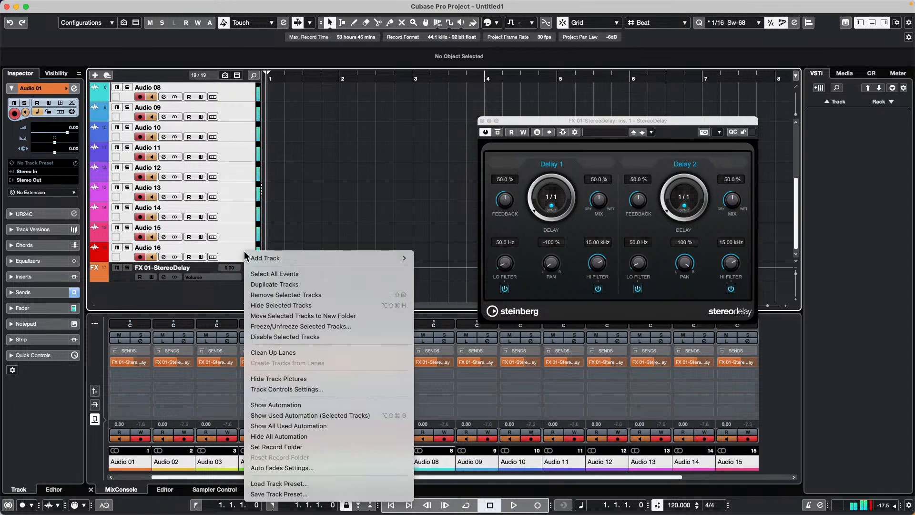
click(150, 258)
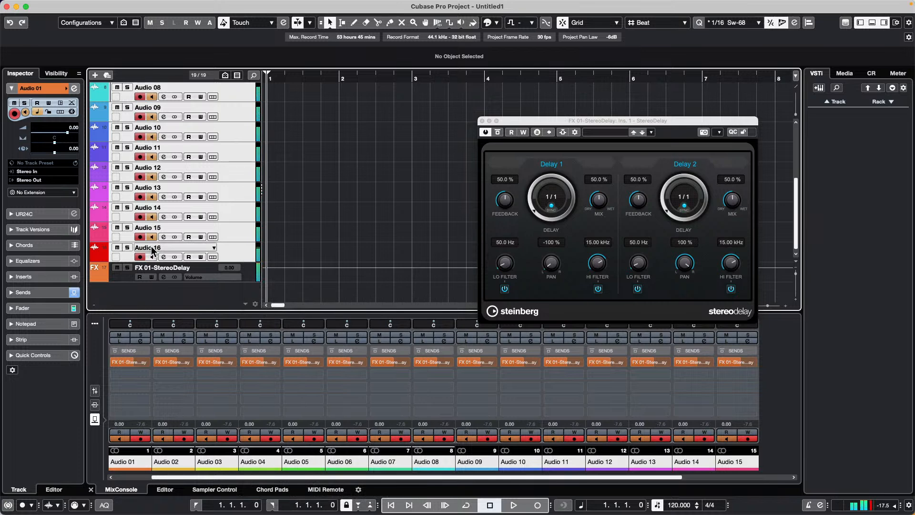
Turn the Control Room main level all the way down and set the Stereo In bus's audio device to Not Connected.
click(872, 74)
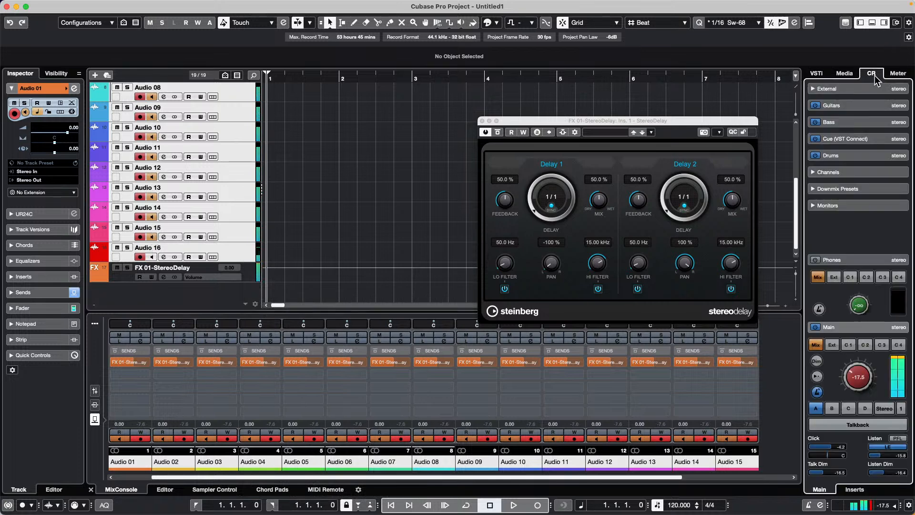
drag(859, 370, 828, 435)
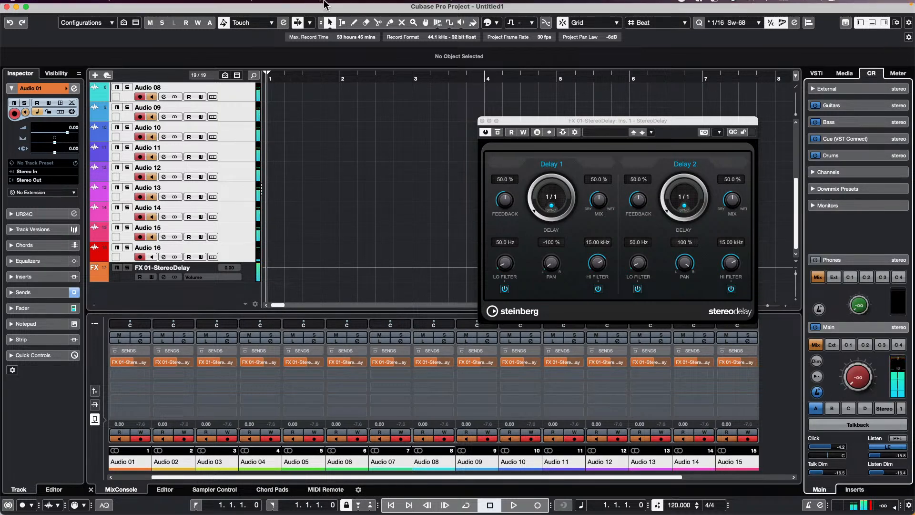
click(246, 5)
click(287, 21)
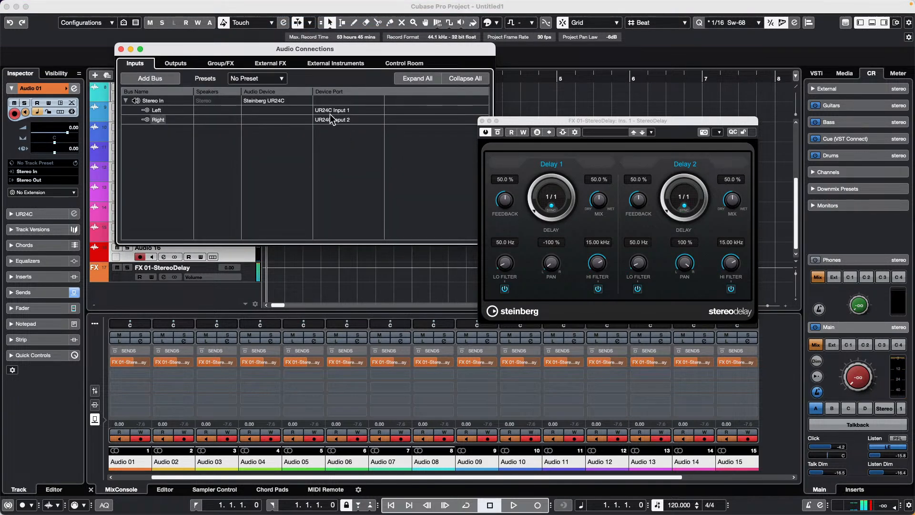
click(153, 101)
click(251, 101)
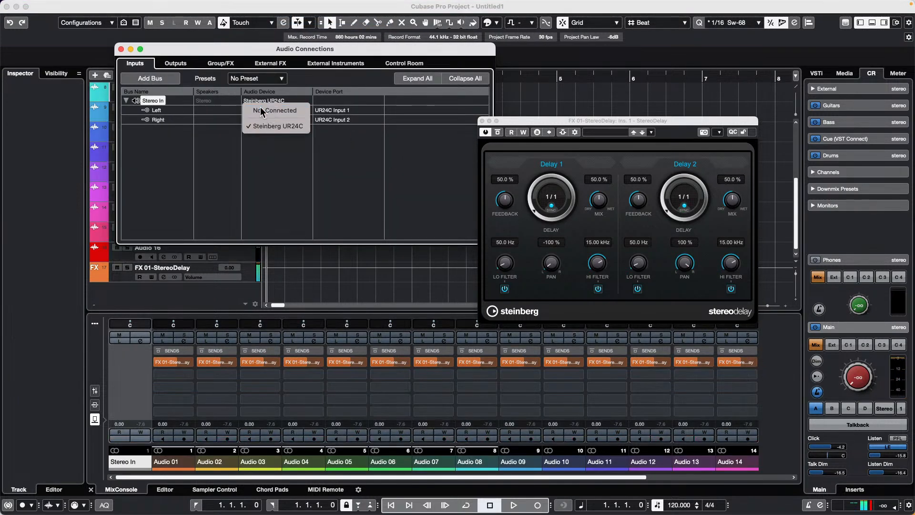
click(270, 111)
click(121, 49)
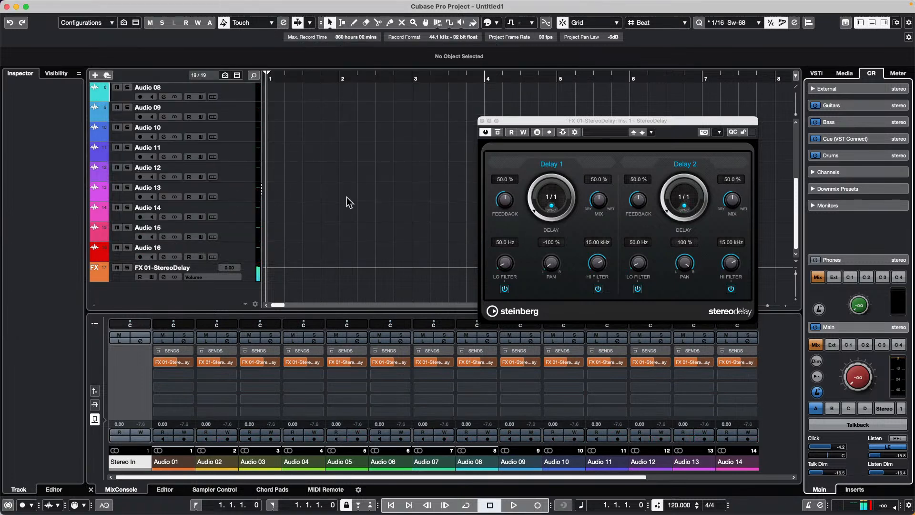
Select tracks Audio 01 to Audio 16 and add a stereo FX channel with REVerence to the selected channels.
scroll(328, 175, up, 6)
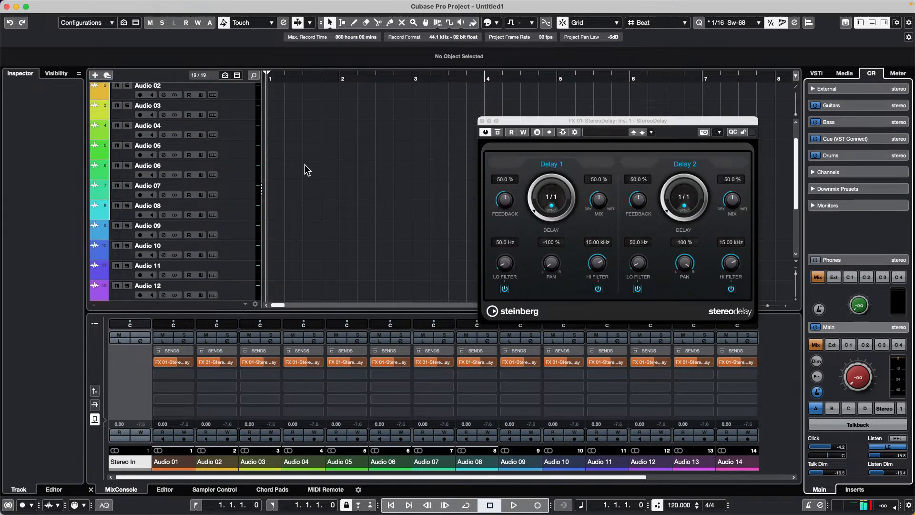
click(239, 99)
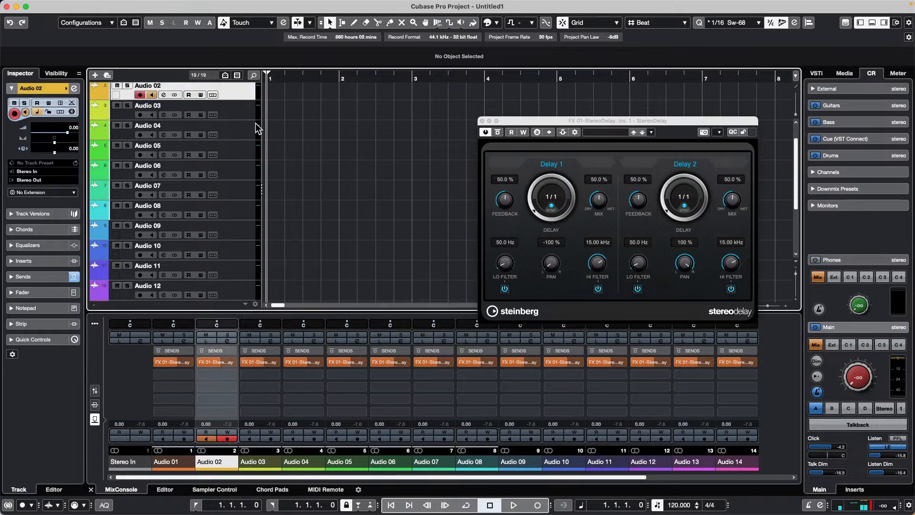
scroll(257, 129, up, 1)
click(238, 98)
scroll(225, 156, down, 7)
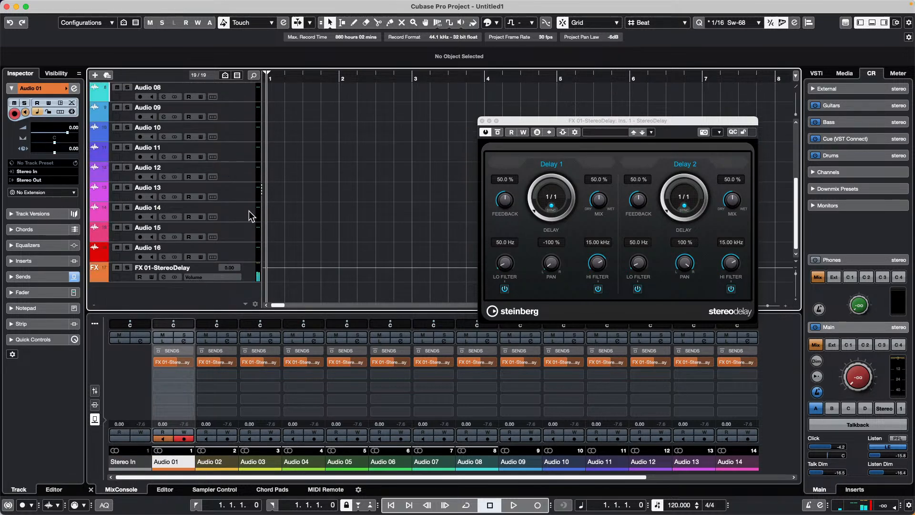
shift+click(249, 253)
right_click(242, 253)
mouse_move(351, 258)
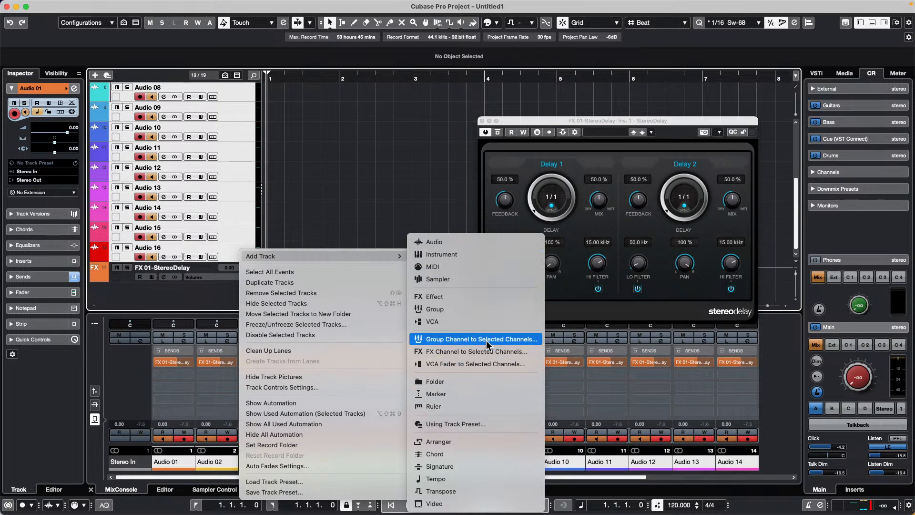
click(496, 351)
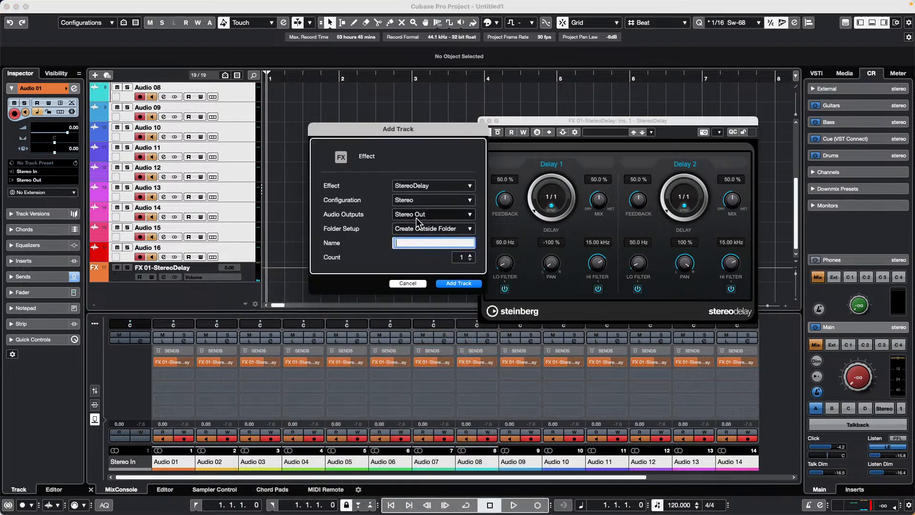
click(419, 187)
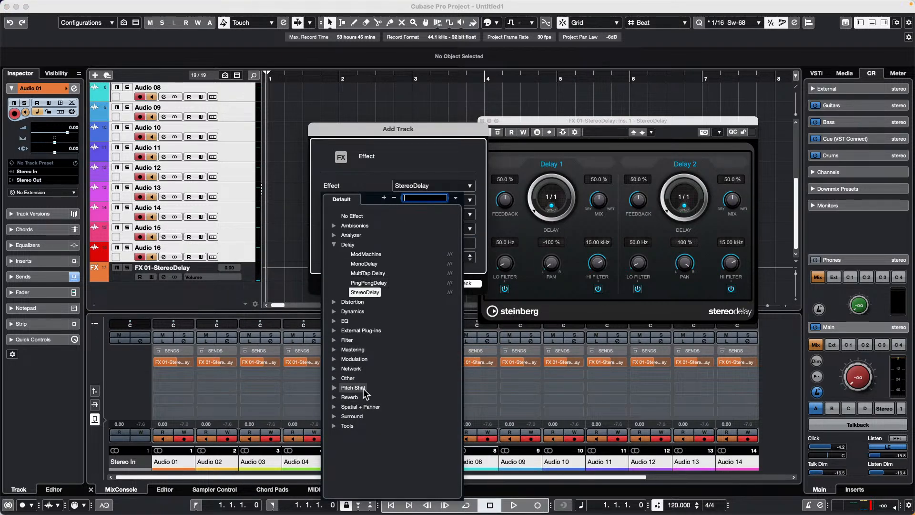
click(336, 401)
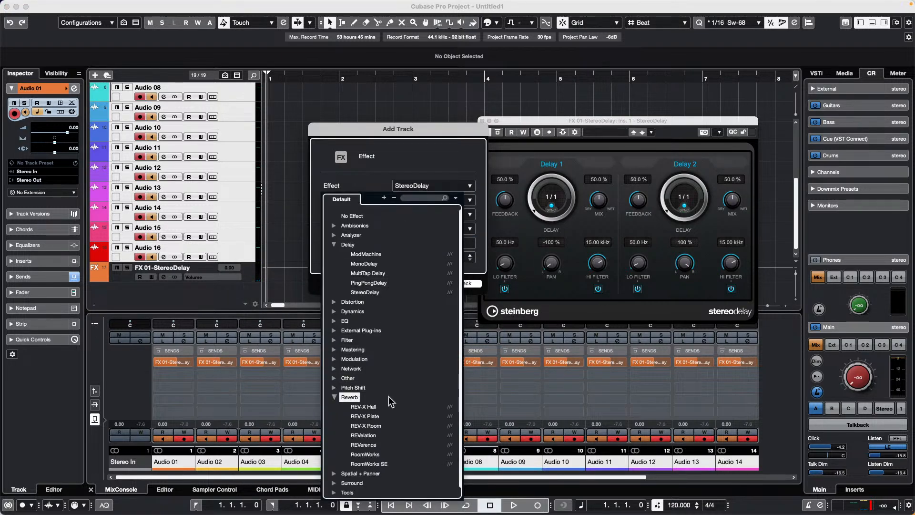
click(361, 444)
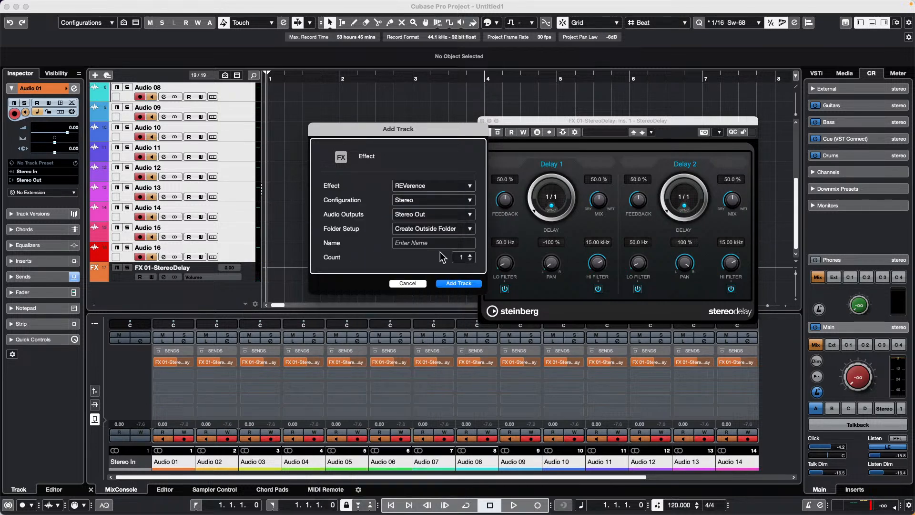
click(460, 284)
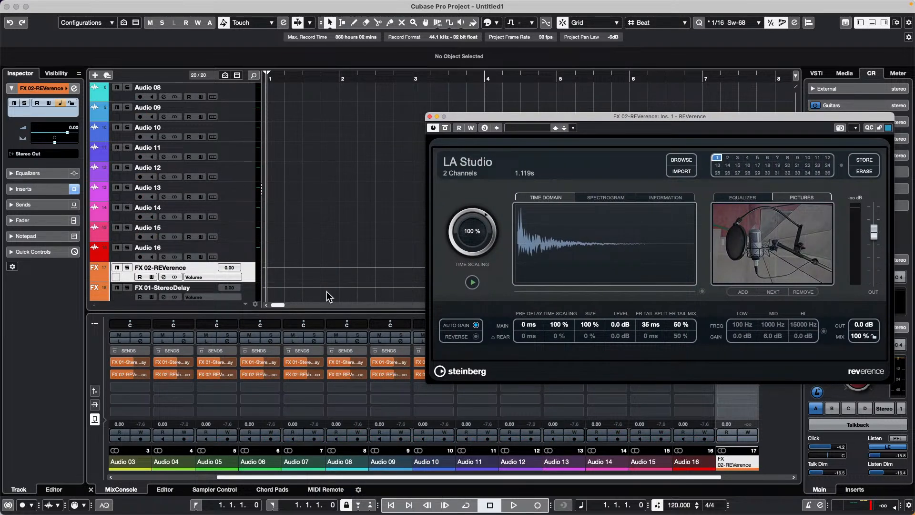
Close the REVerence plug-in window, open the recent project jump off.cpr and activate it.
click(430, 117)
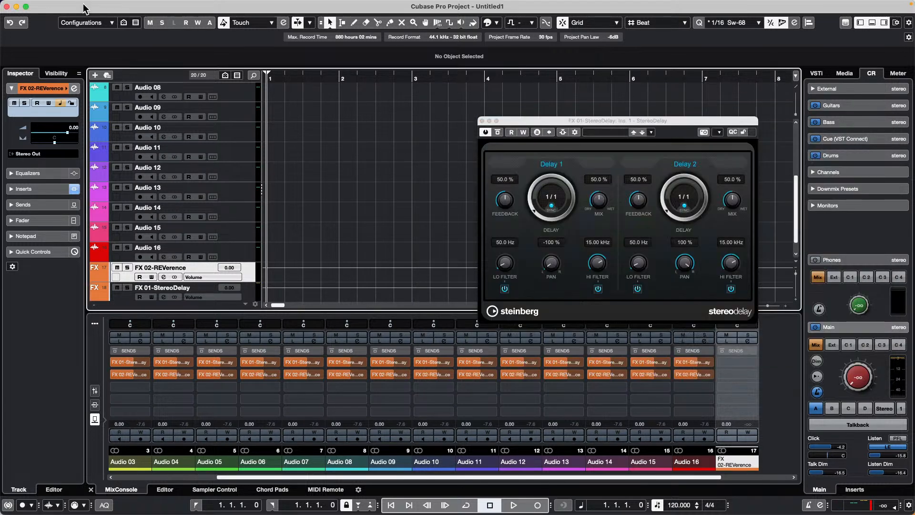
mouse_move(72, 5)
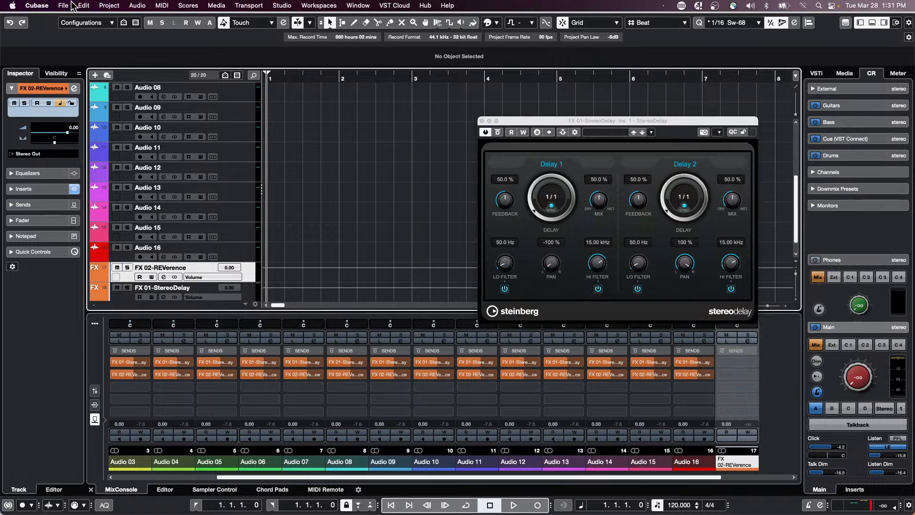
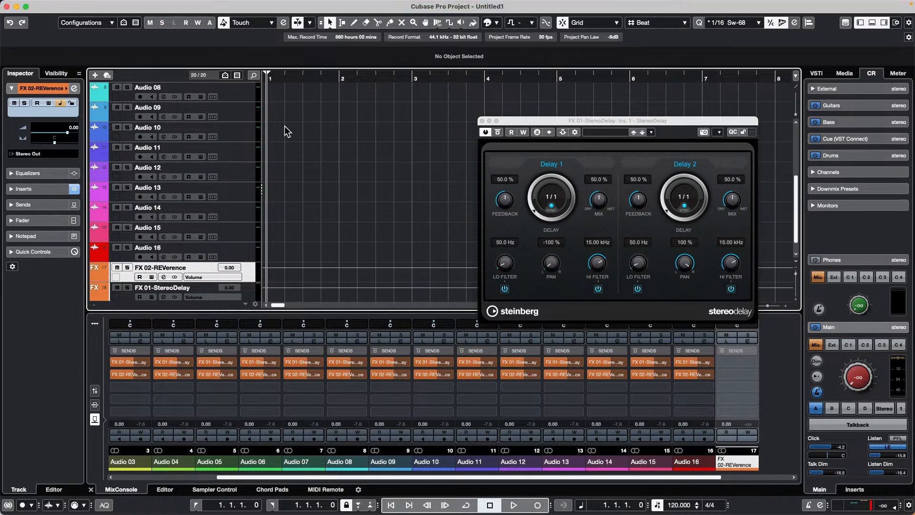
click(63, 5)
mouse_move(96, 224)
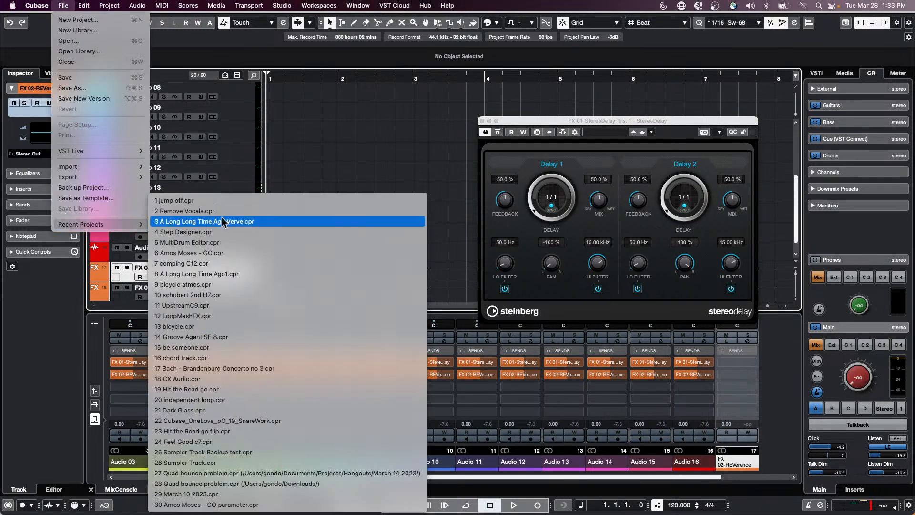
click(278, 201)
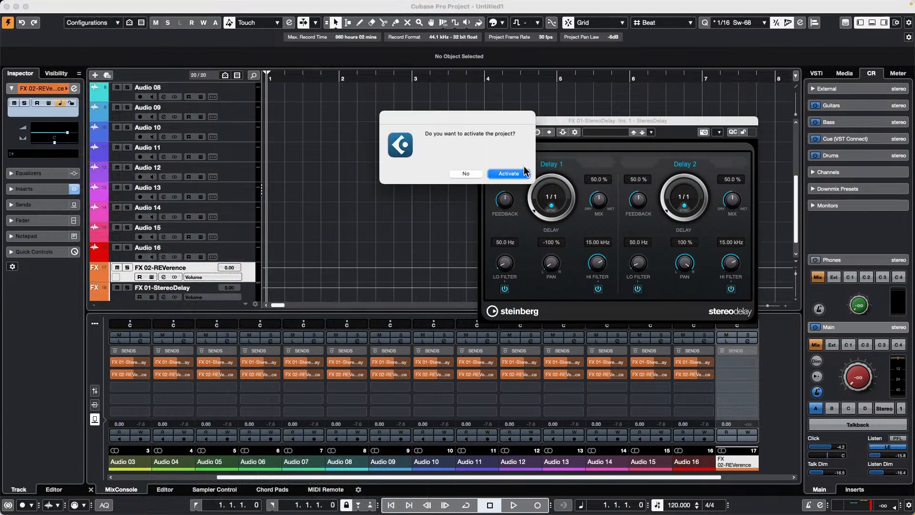
click(508, 174)
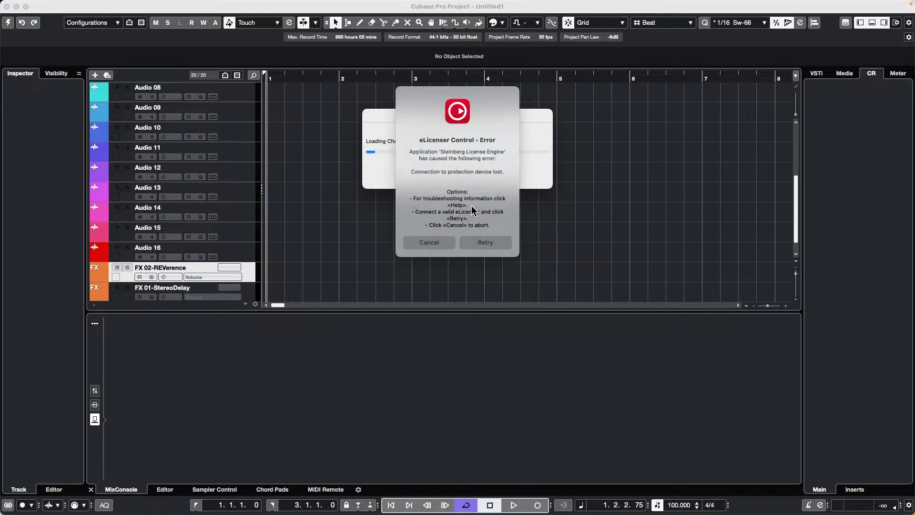
Retry the eLicenser connection while the project loads and cancel the eLicenser error dialogs that keep coming back.
click(494, 246)
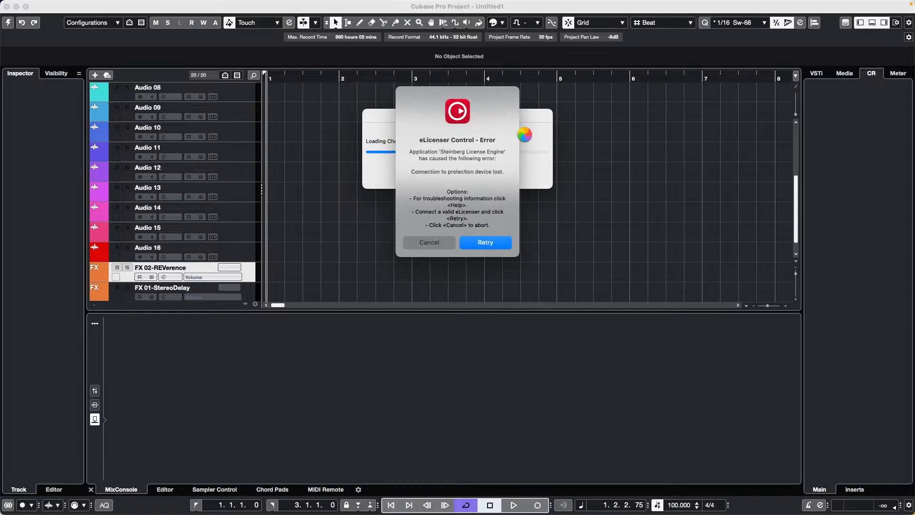
click(485, 242)
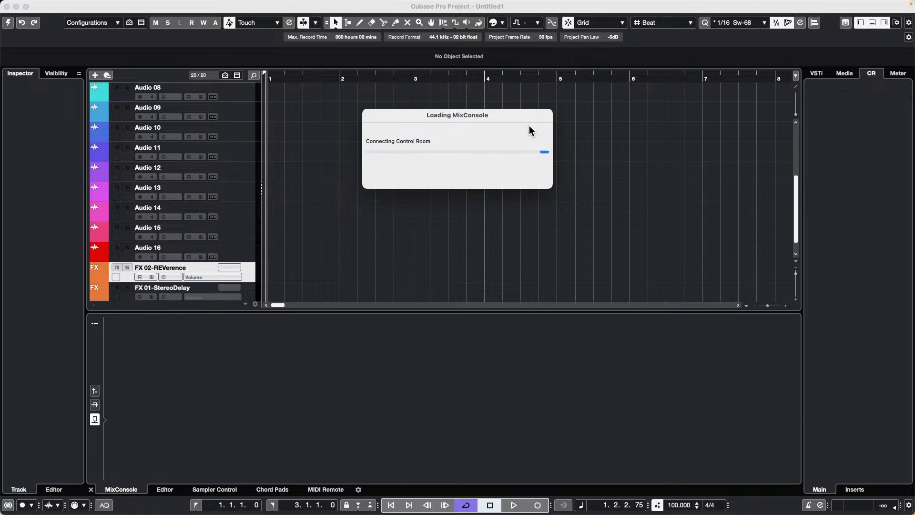
click(756, 413)
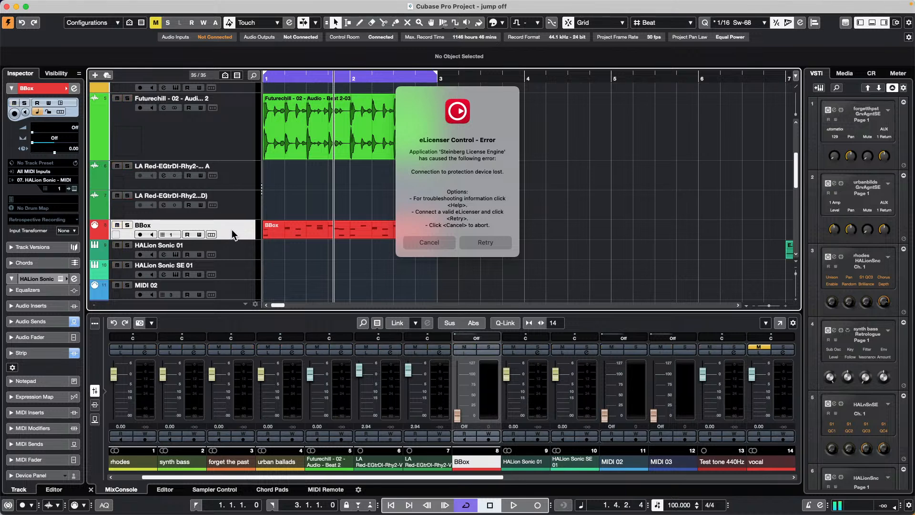
click(457, 243)
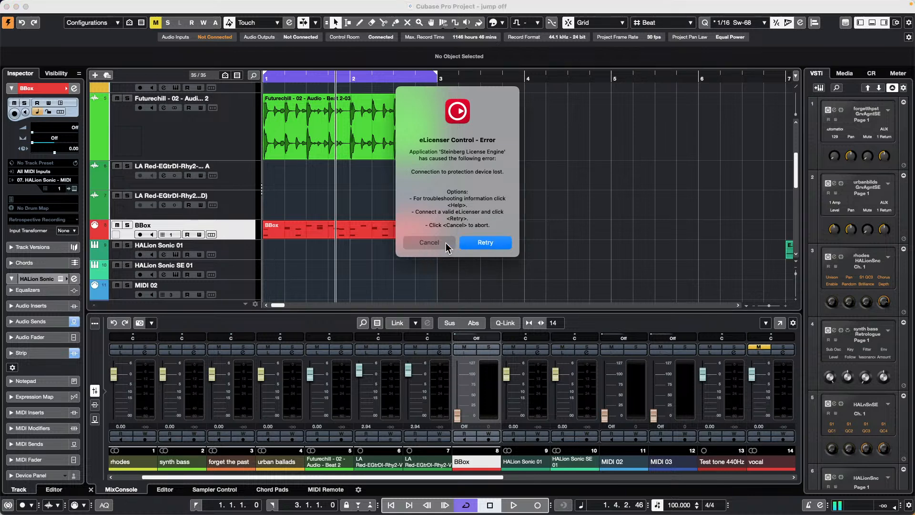
click(429, 245)
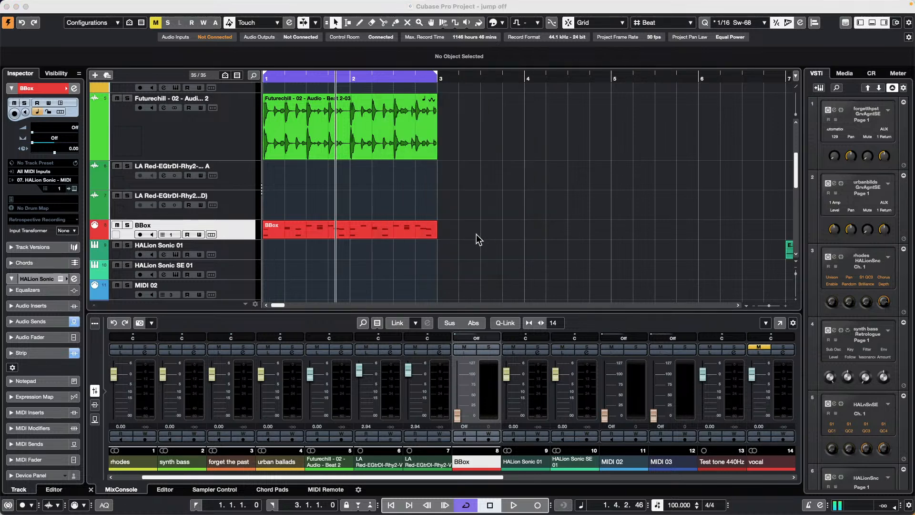
click(356, 272)
click(366, 262)
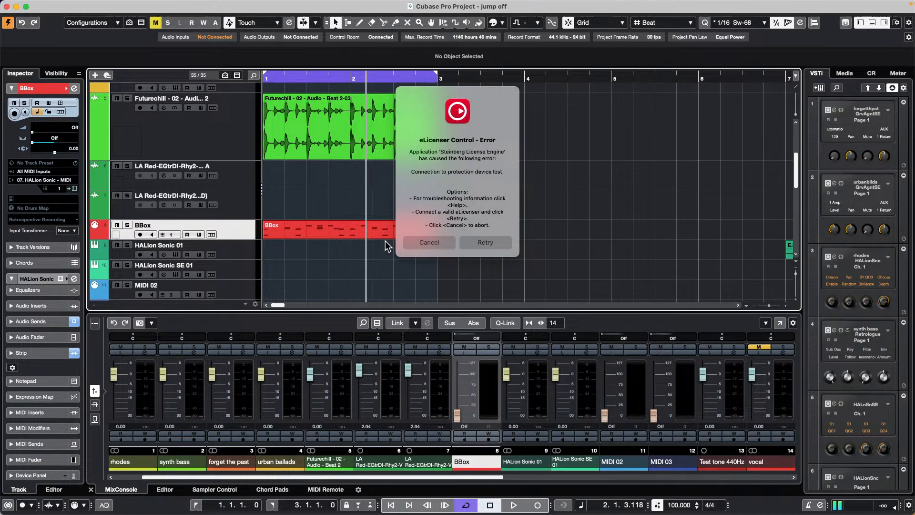
click(430, 244)
click(430, 244)
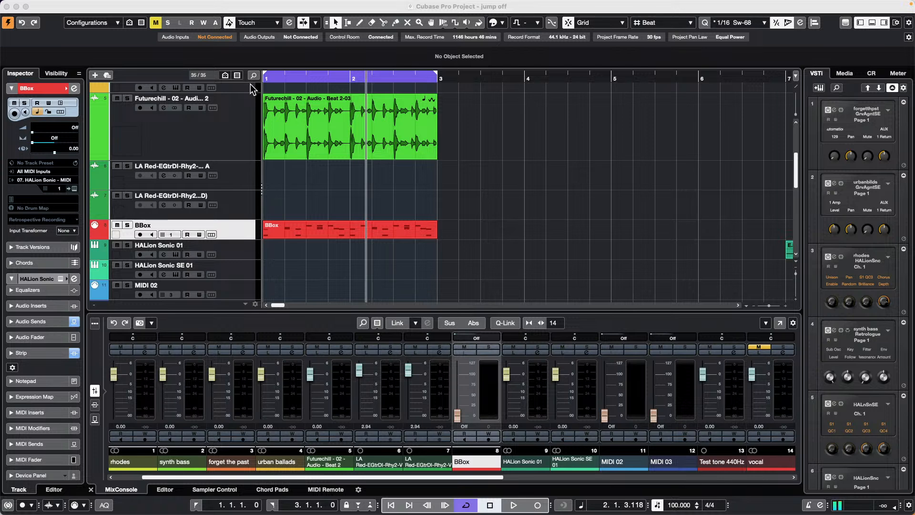
Add a chord event at bar 1 of the Chord Track and define it as C major.
scroll(329, 207, up, 5)
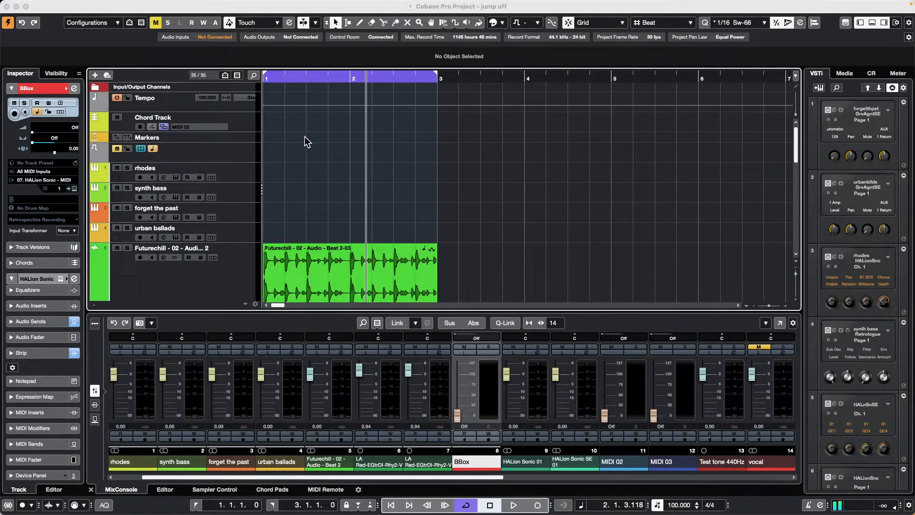
right_click(372, 146)
click(400, 147)
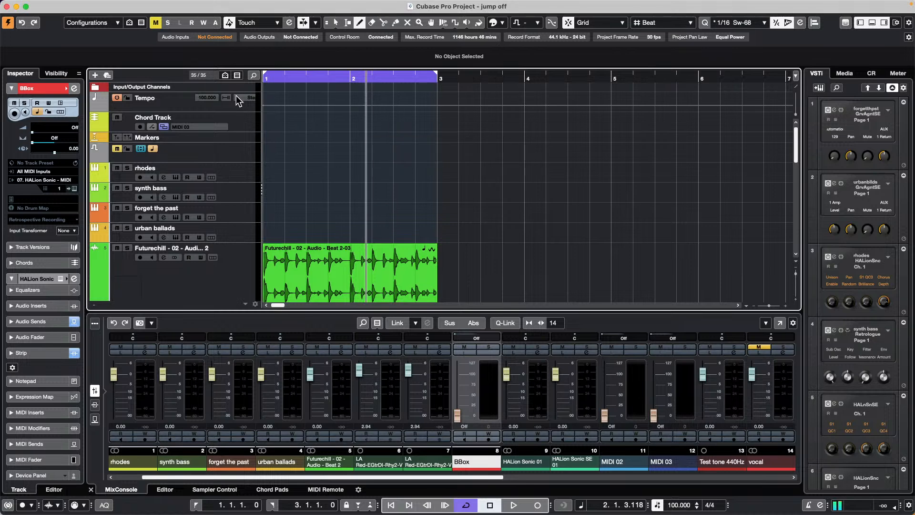
click(272, 122)
right_click(274, 123)
click(279, 124)
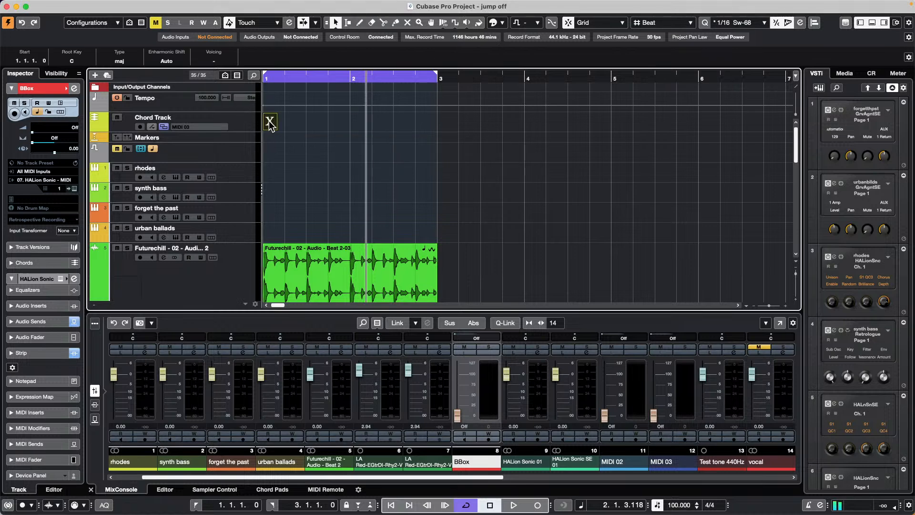
double_click(270, 122)
click(214, 154)
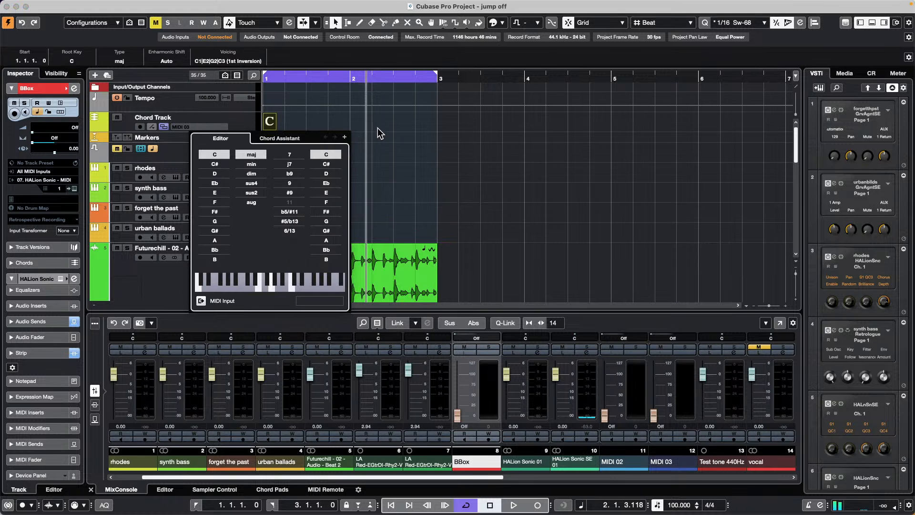
Add an undefined X chord at bar 2, a G major chord at bar 3 and an A minor chord at bar 4.
click(345, 137)
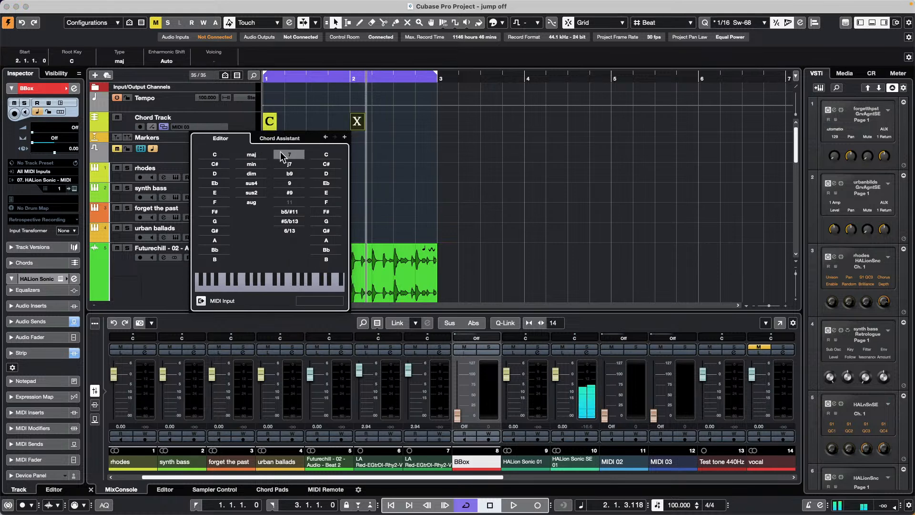
click(345, 137)
click(215, 222)
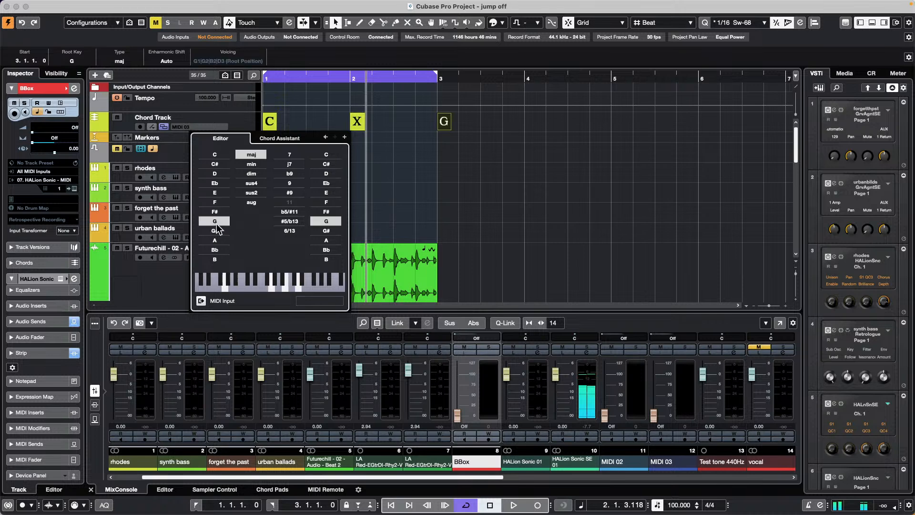
click(345, 138)
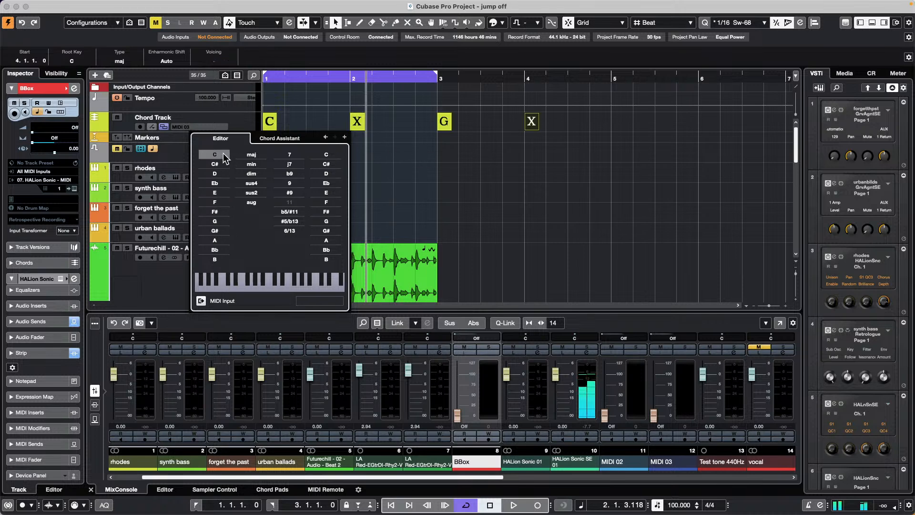
click(219, 237)
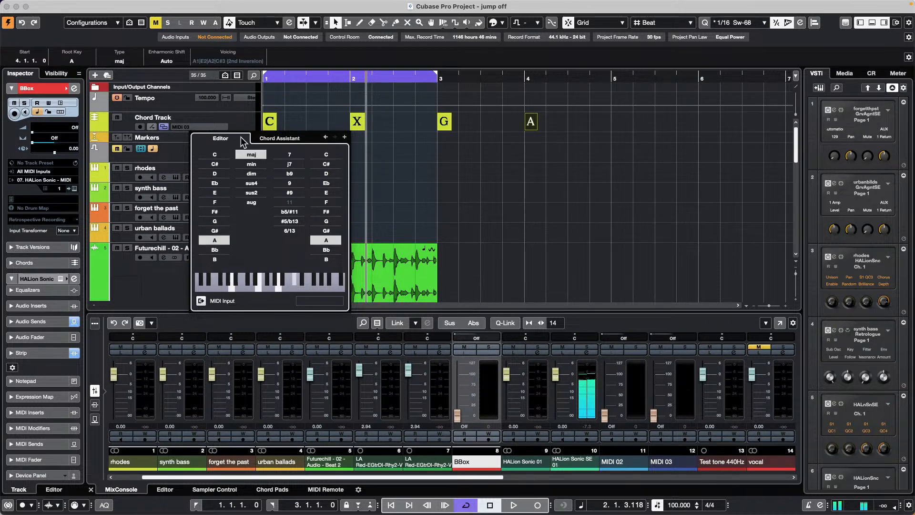
click(252, 165)
click(413, 150)
Drop the four chord events onto the rhodes track as MIDI parts and open the C part in the lower-zone editor.
drag(604, 122, 272, 180)
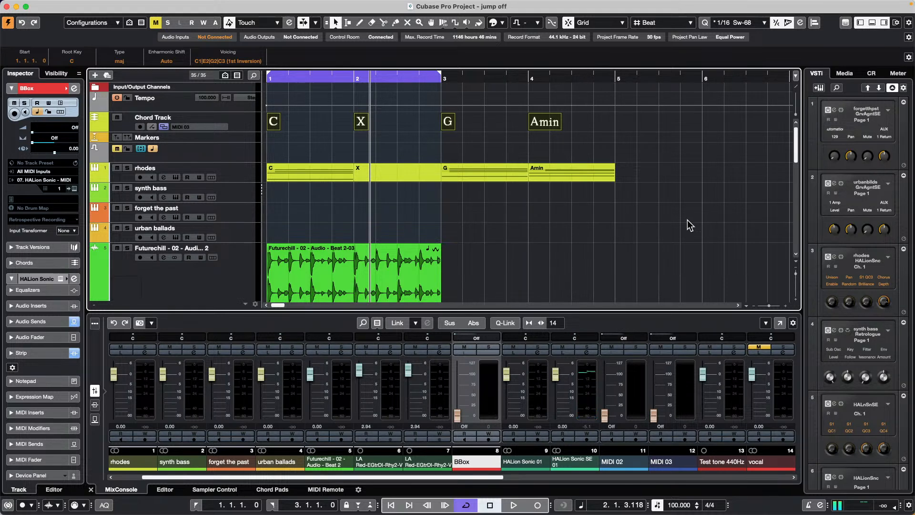
click(394, 212)
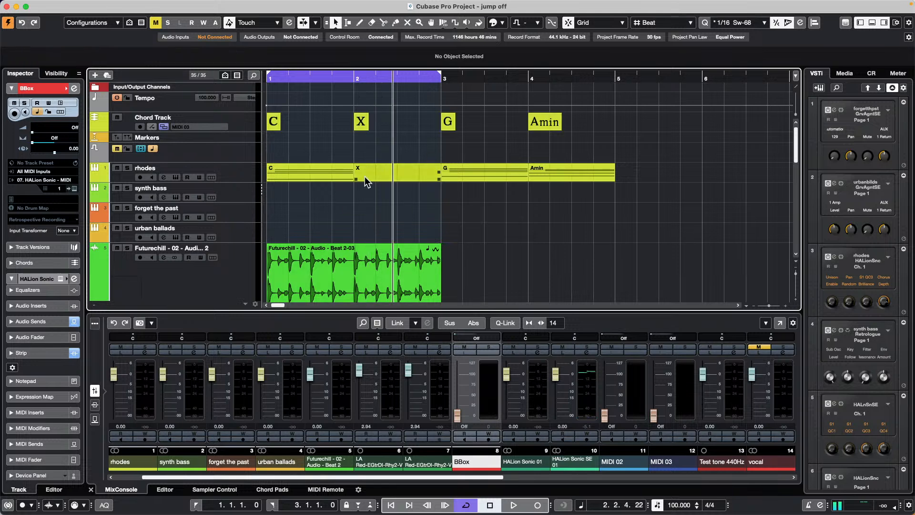
double_click(336, 180)
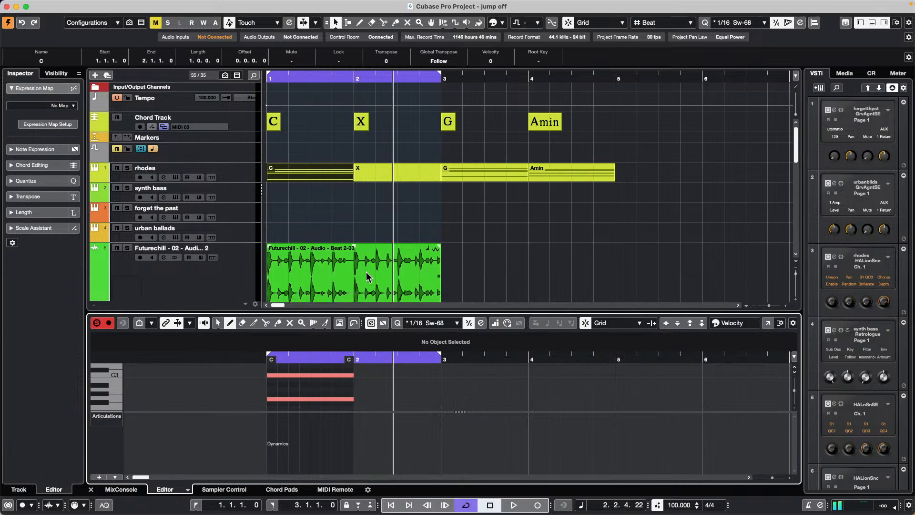
click(460, 203)
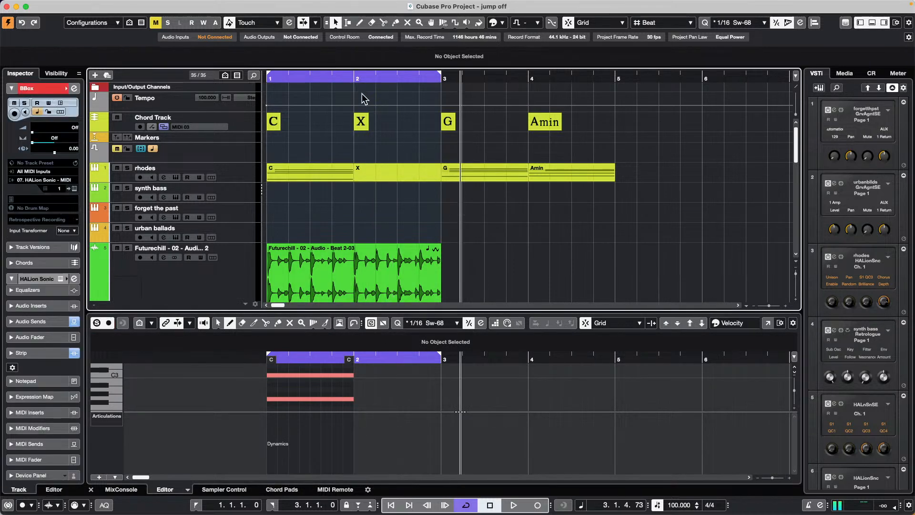
Examine the Chords & Pitches preferences and the Editing-Chords option for X chords muting notes, and close the preferences.
click(37, 5)
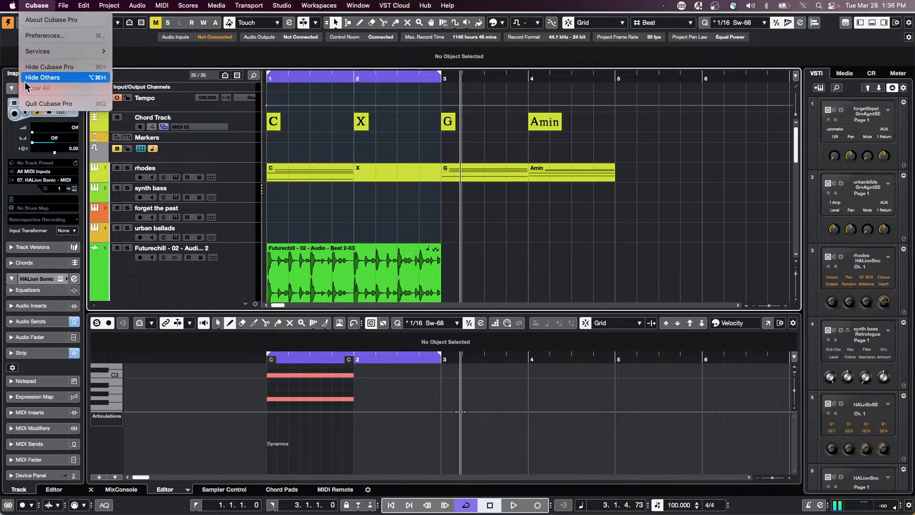
click(64, 38)
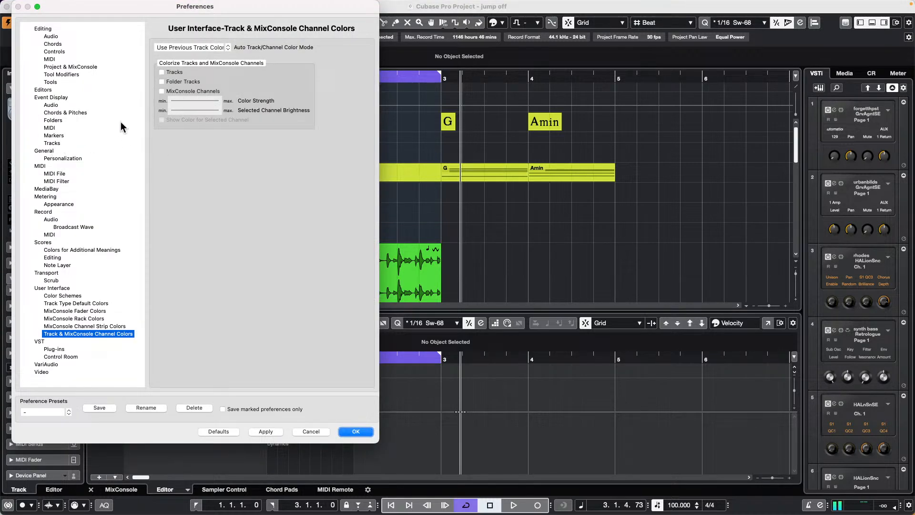
click(60, 114)
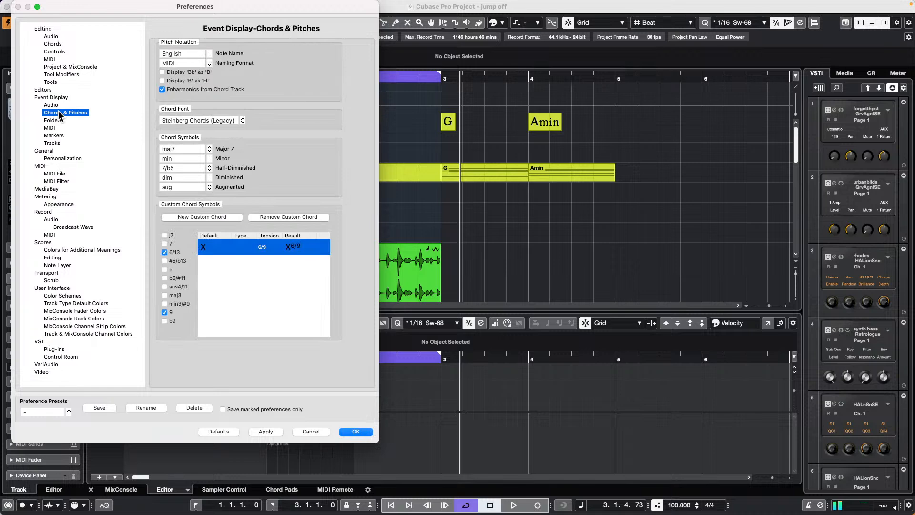
click(49, 45)
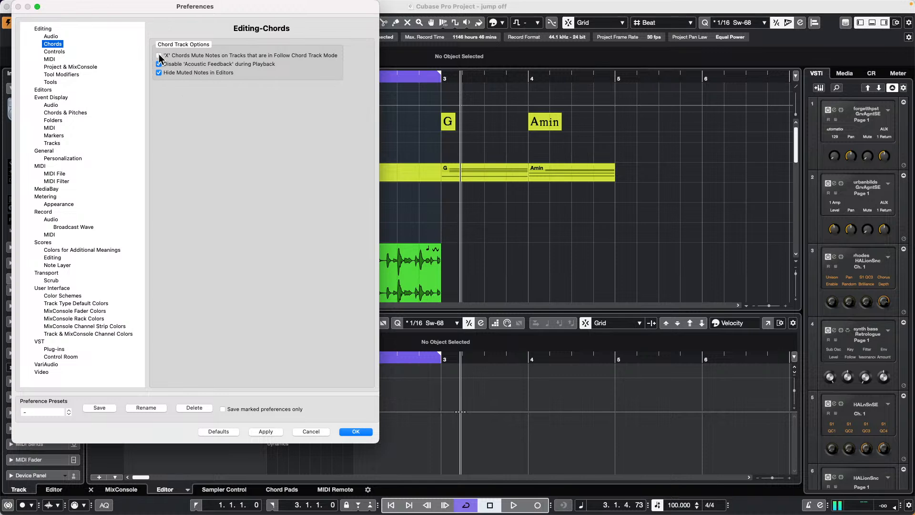
click(357, 433)
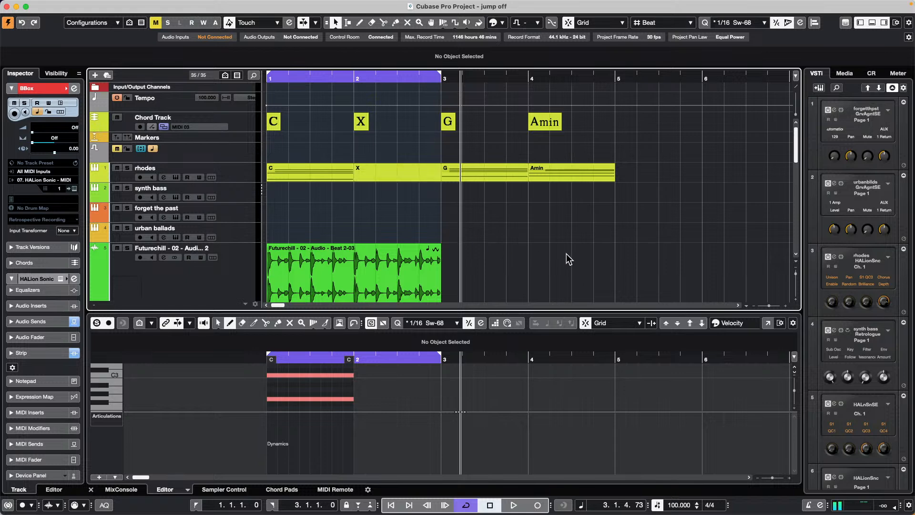
Open the Profile Manager to view the available profiles and its export and import options, and close it.
key(8)
key(1)
click(98, 6)
mouse_move(85, 6)
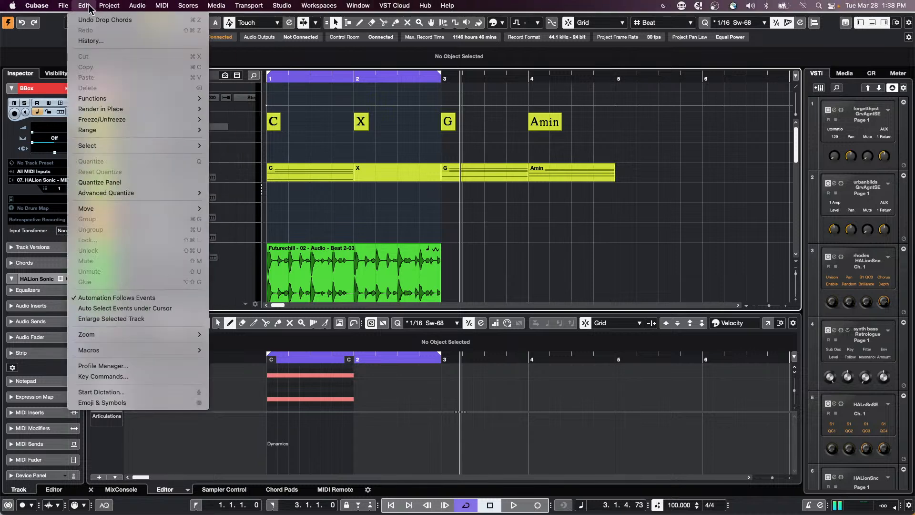
click(140, 366)
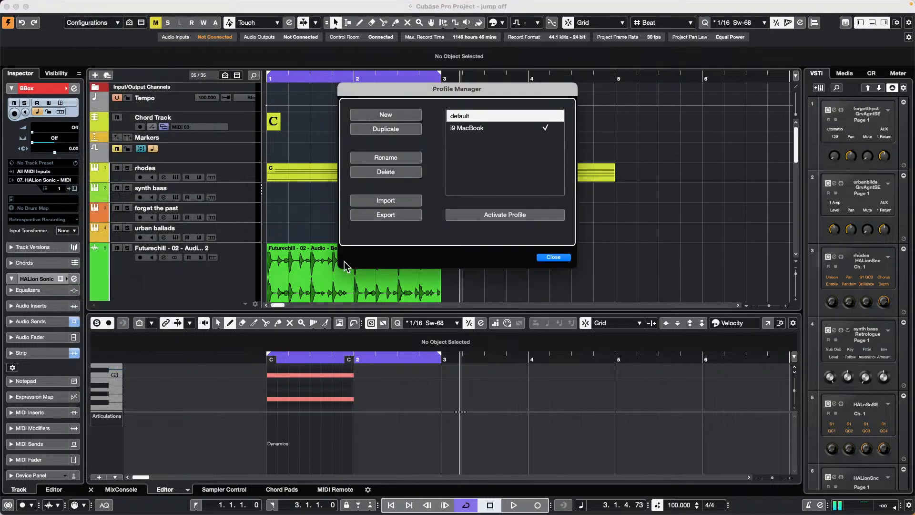
click(557, 258)
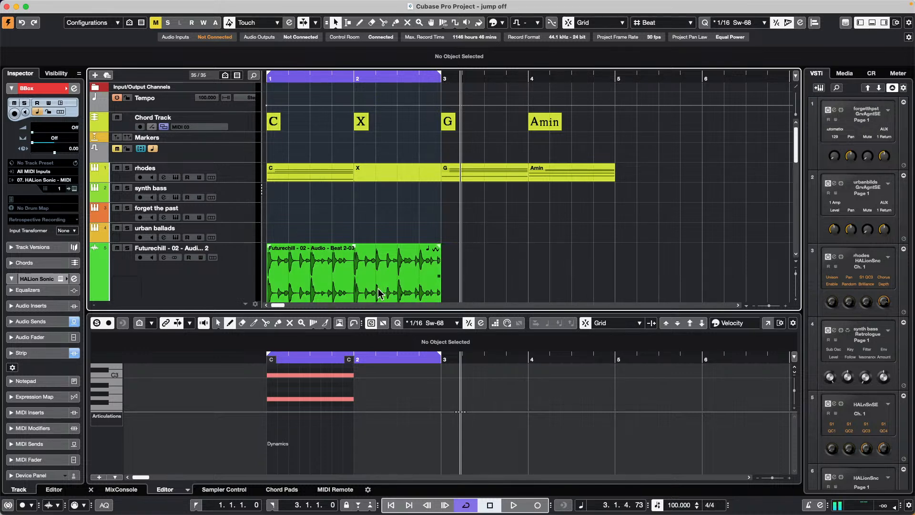
Open the rhodes track's X part in a separate Key Editor window and draw a one-beat Eb4 note at 2.2.1.0.
click(399, 178)
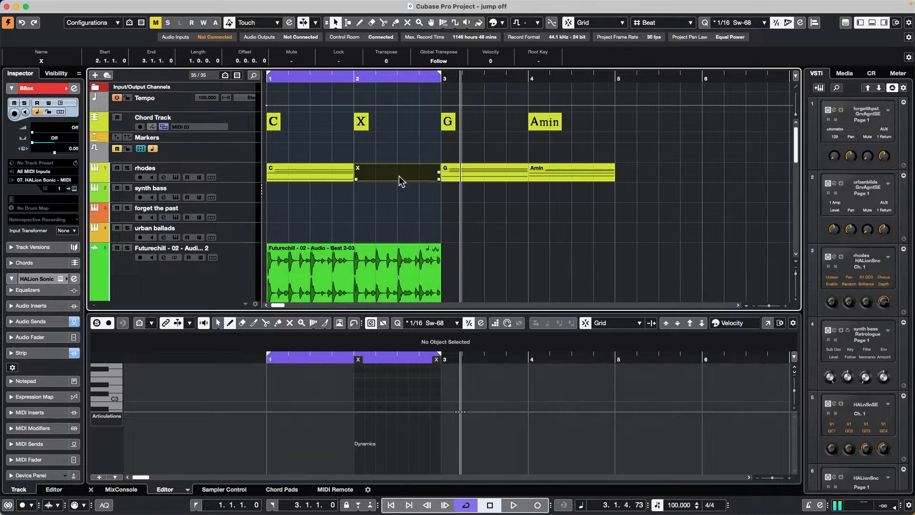
click(768, 323)
drag(176, 168, 225, 169)
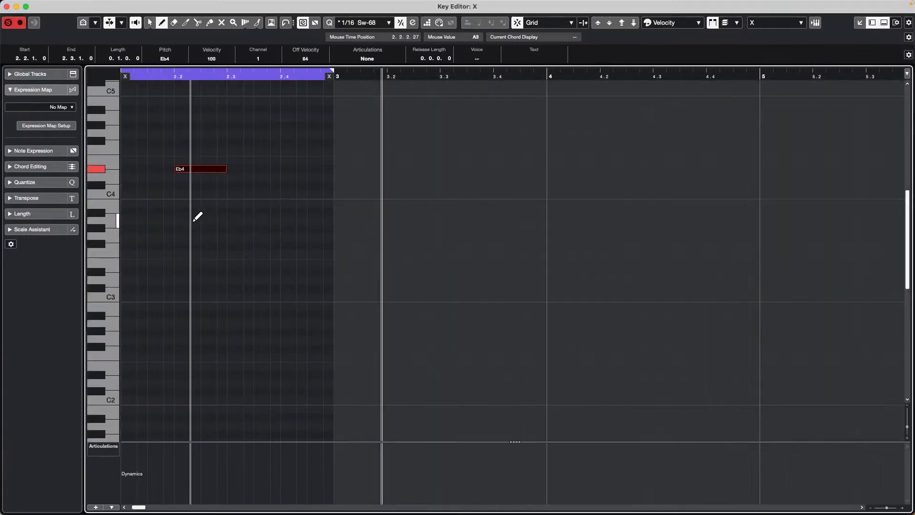
Draw four staggered notes, A3, D4, D3 and G2, alongside the Eb4 note in the X part.
drag(192, 220, 243, 220)
drag(256, 178, 291, 179)
drag(219, 280, 279, 281)
drag(229, 340, 270, 340)
Select all five notes, place the cursor at 2.1.2.27, and move the event starts to the cursor.
right_click(209, 395)
click(210, 398)
drag(229, 380, 295, 104)
click(137, 76)
click(84, 5)
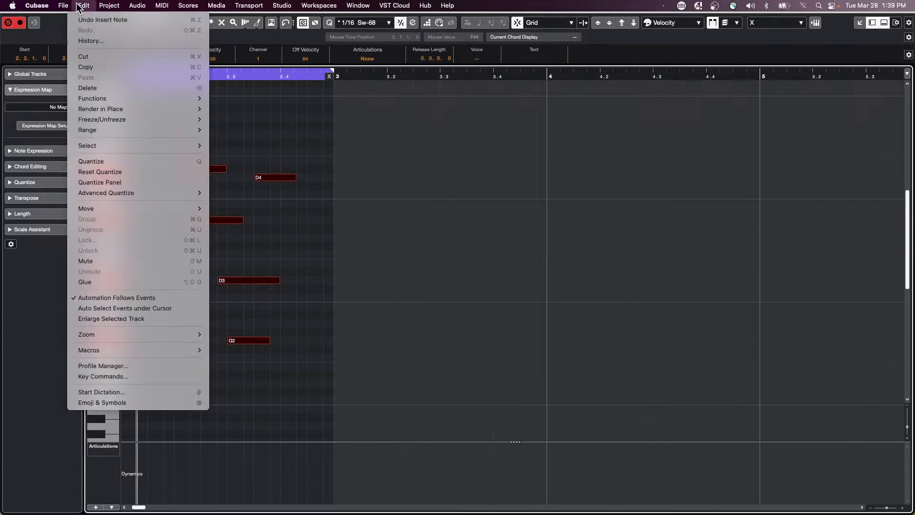
mouse_move(123, 125)
mouse_move(137, 210)
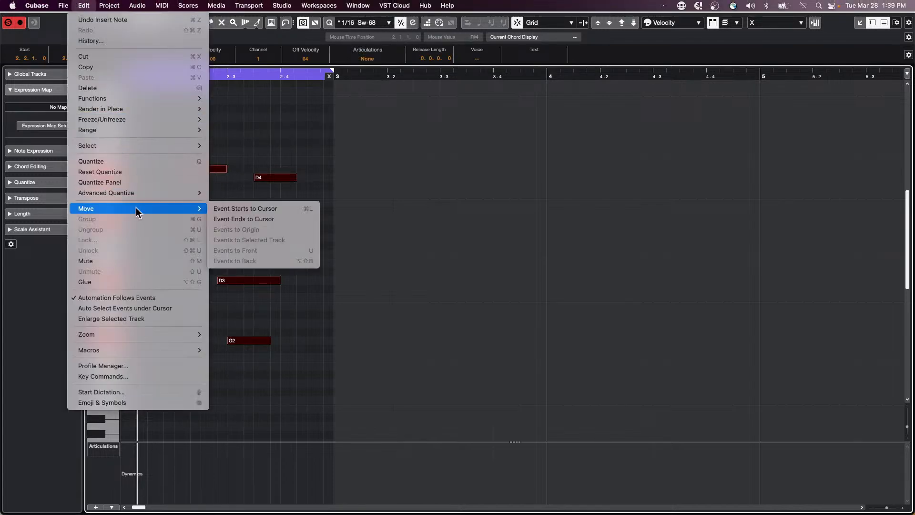
click(282, 208)
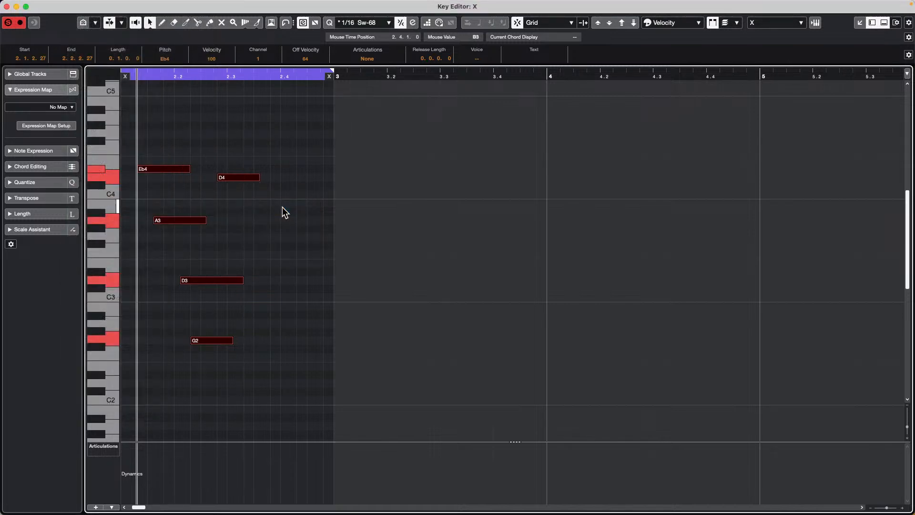
click(285, 212)
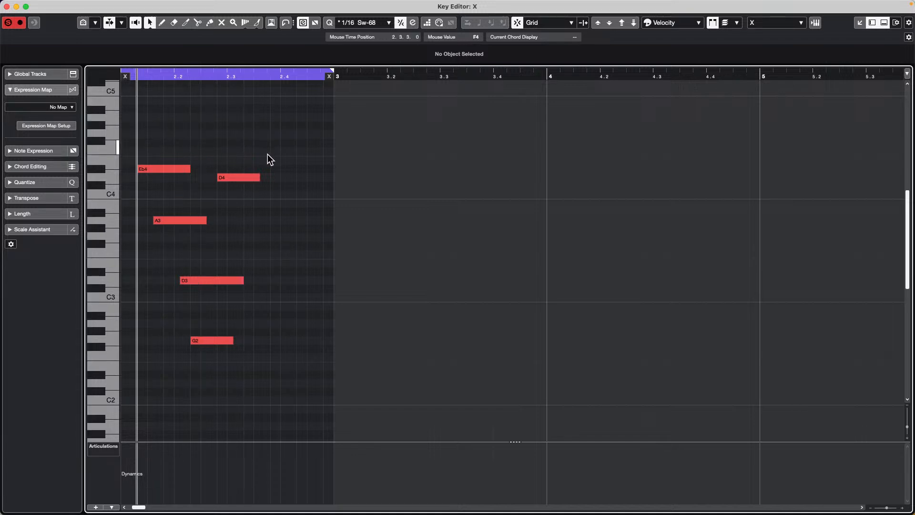
Select all five notes and view the Move commands available for them.
drag(170, 131, 230, 363)
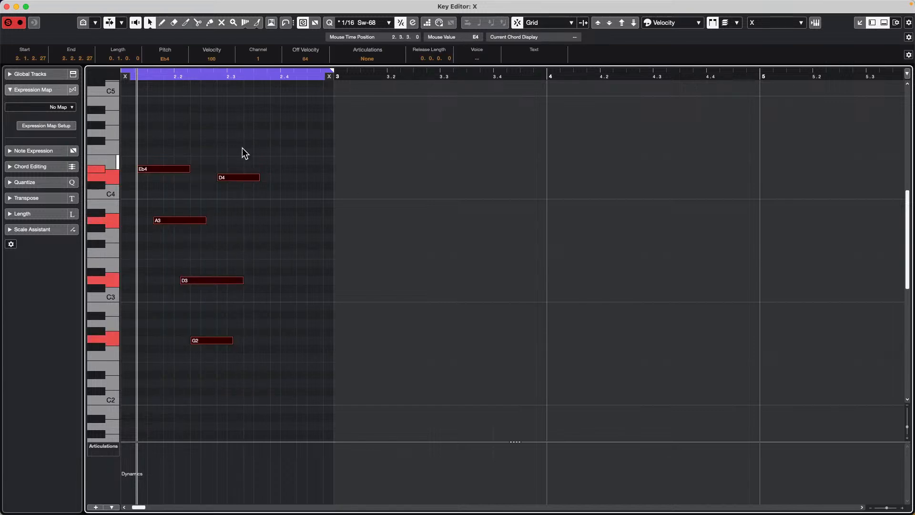
mouse_move(113, 4)
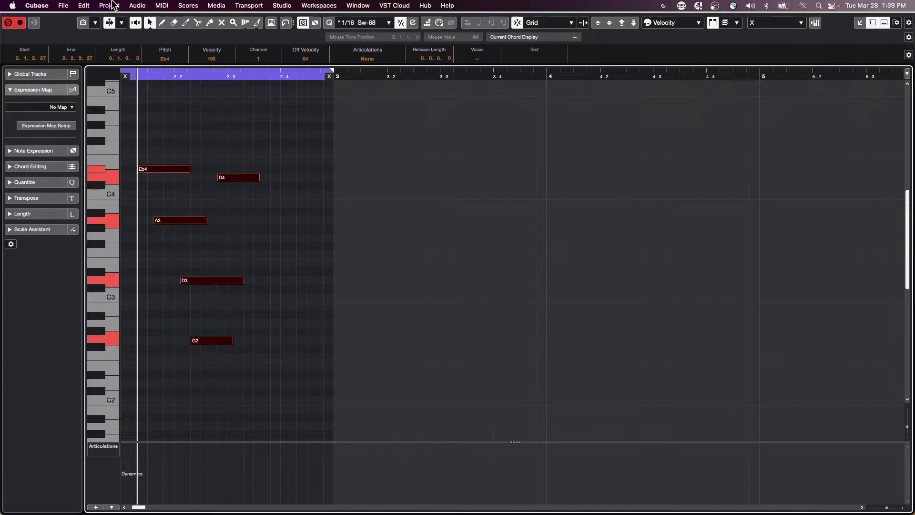
click(64, 5)
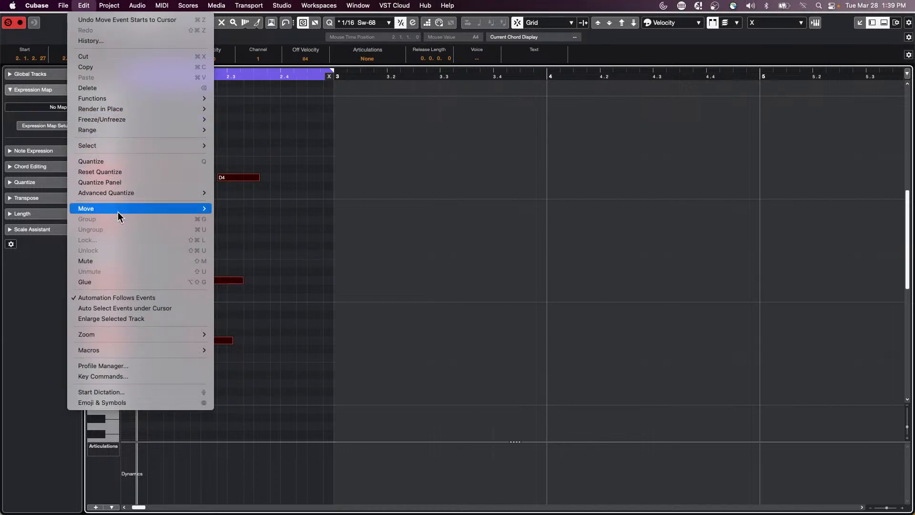
mouse_move(121, 209)
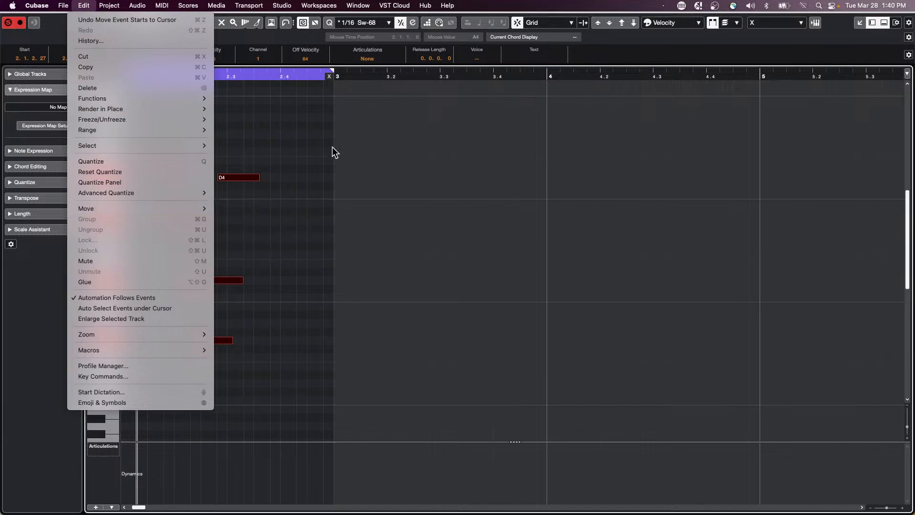
click(348, 141)
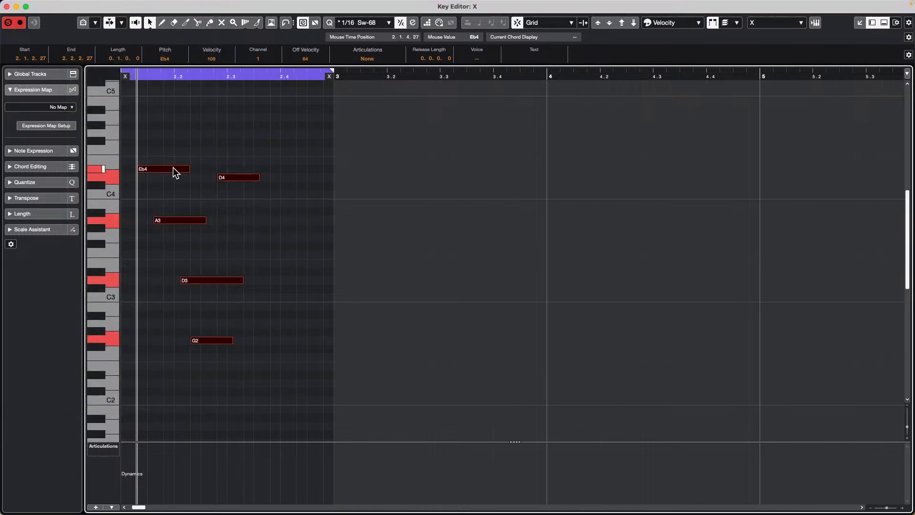
Move the Eb4 note to E4 at 2.1.3.0 and select all five notes.
click(165, 177)
mouse_move(160, 168)
mouse_down()
mouse_move(260, 164)
mouse_move(168, 158)
mouse_up()
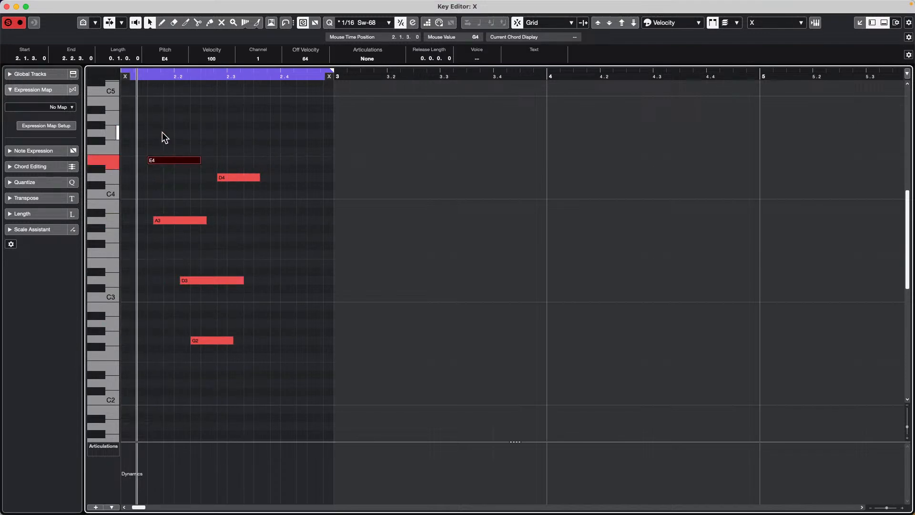
drag(179, 125, 247, 370)
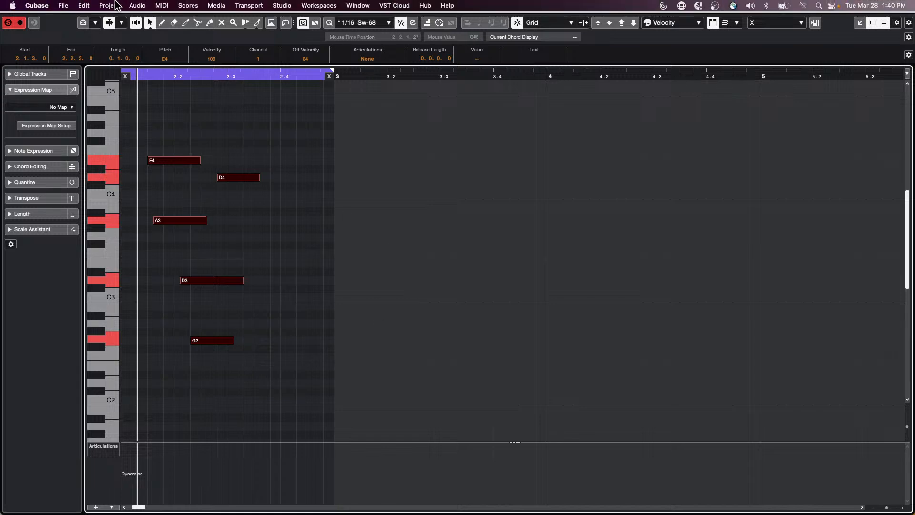
click(85, 6)
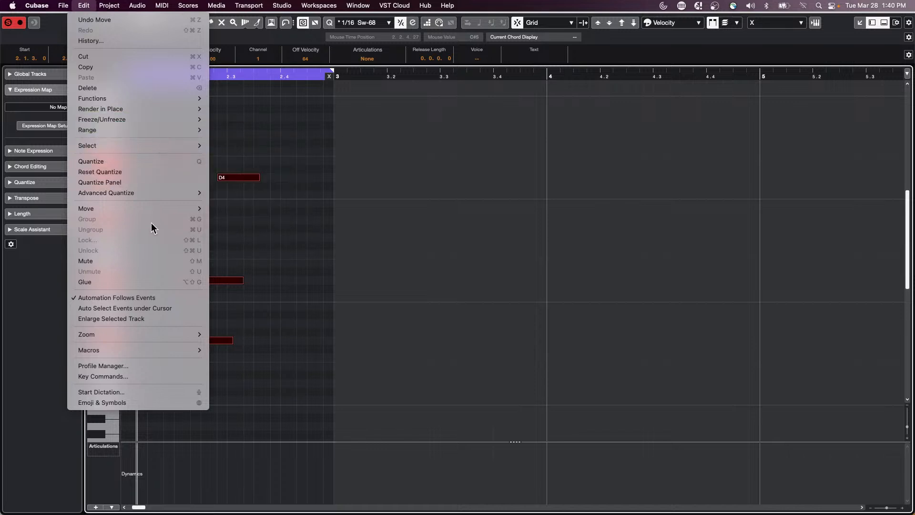
mouse_move(159, 210)
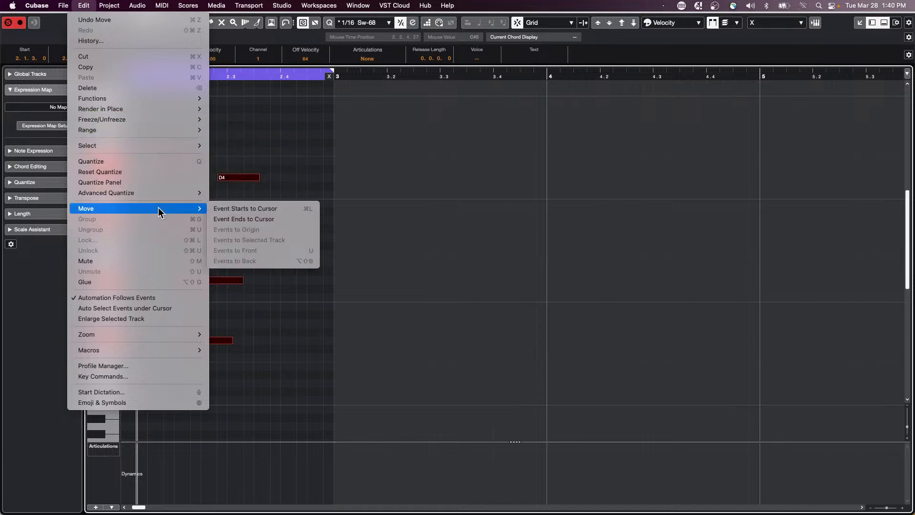
click(345, 201)
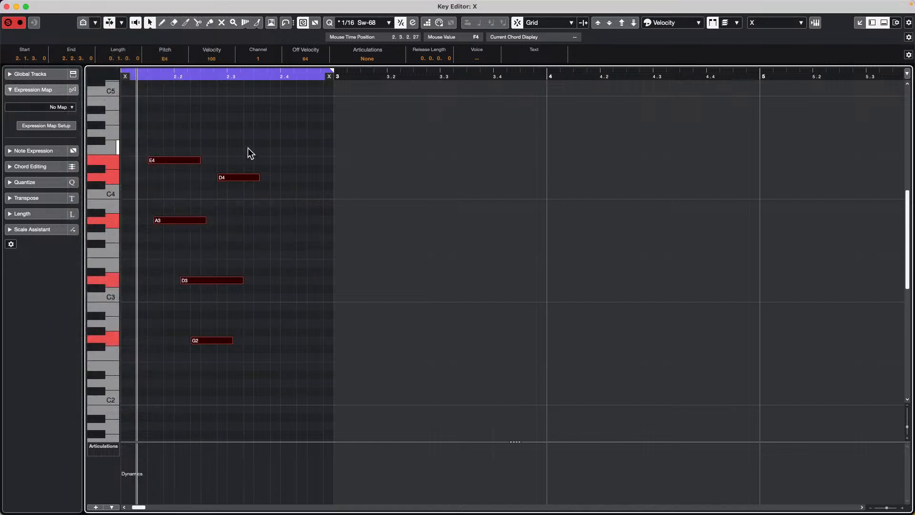
Open the Logical Editor setup and view the filter targets available for the note-type condition.
mouse_move(234, 3)
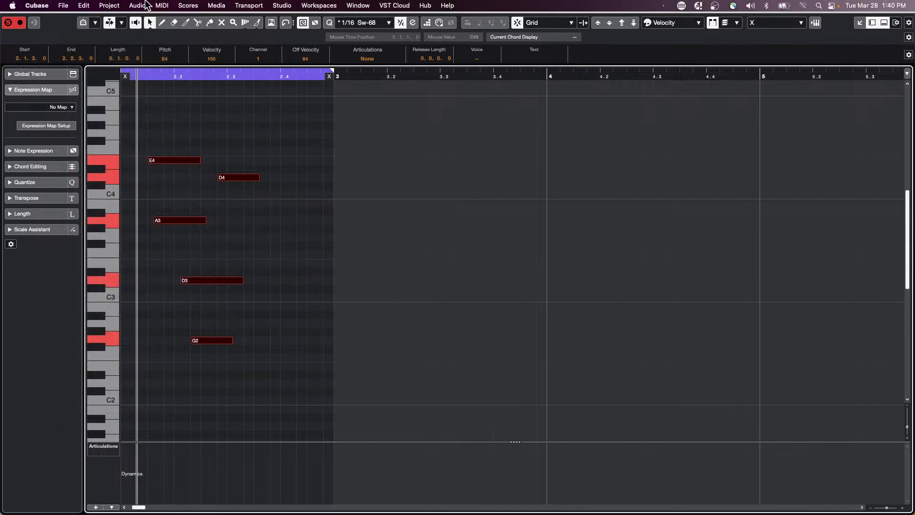
click(138, 5)
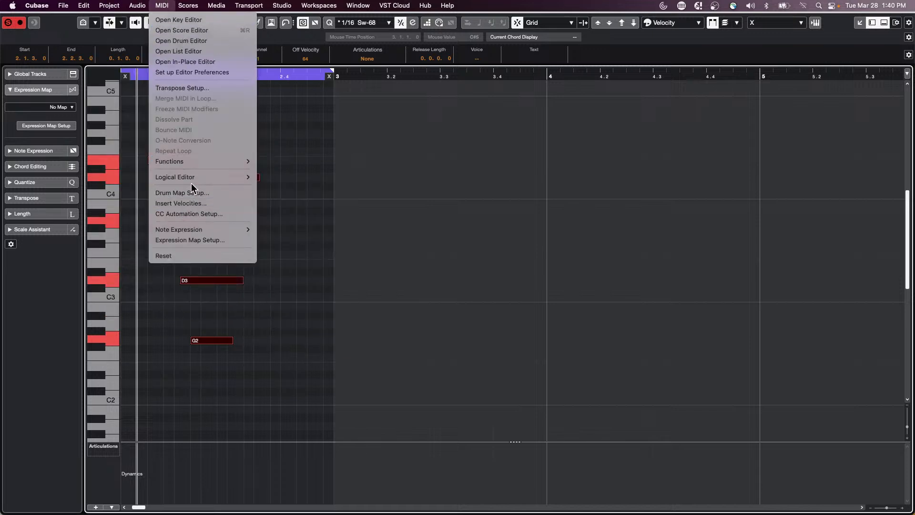
mouse_move(240, 178)
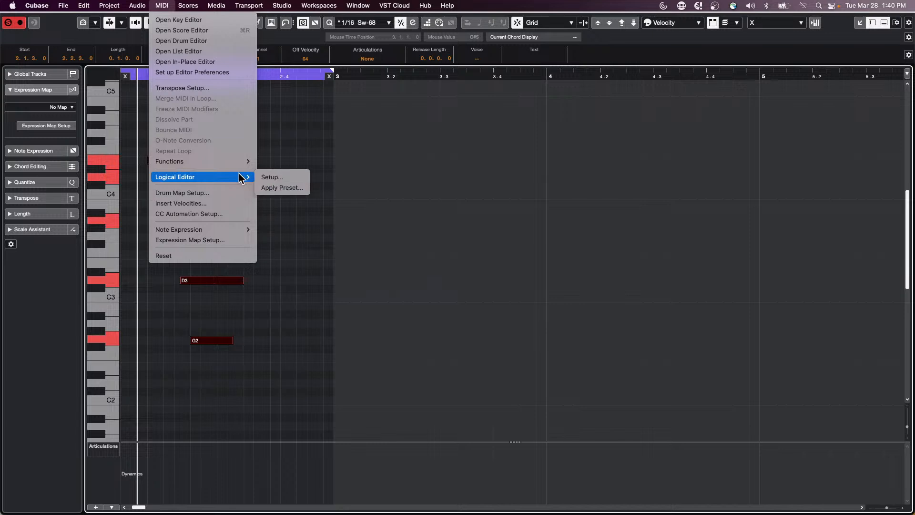
click(285, 177)
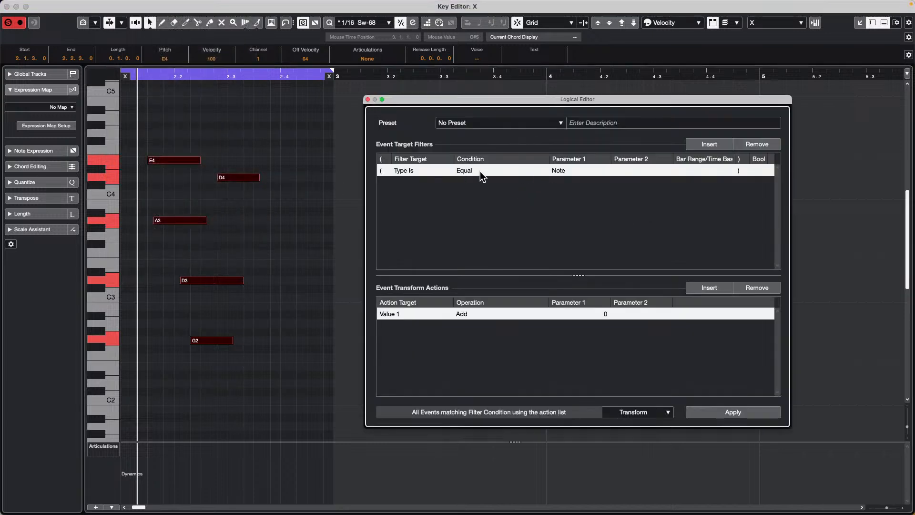
click(410, 170)
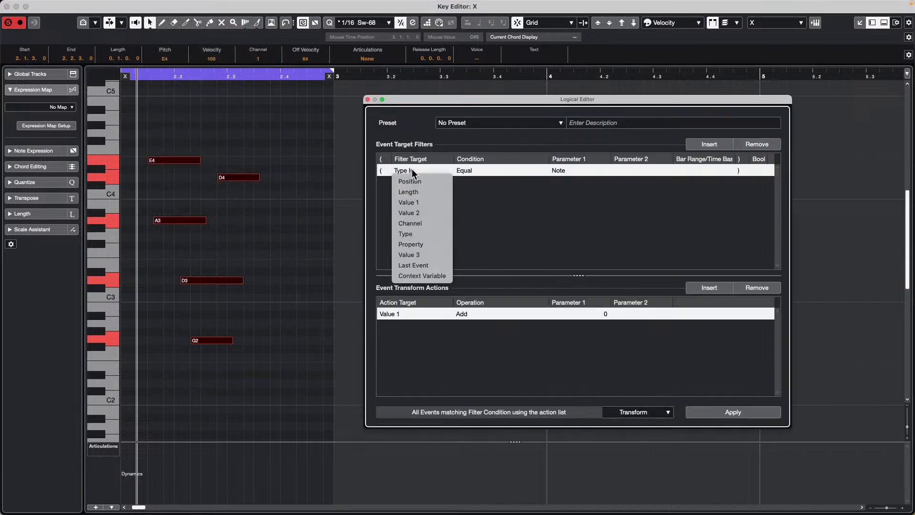
click(590, 180)
Set the transform action to Position with Move to Cursor and apply it to the selected notes.
click(402, 315)
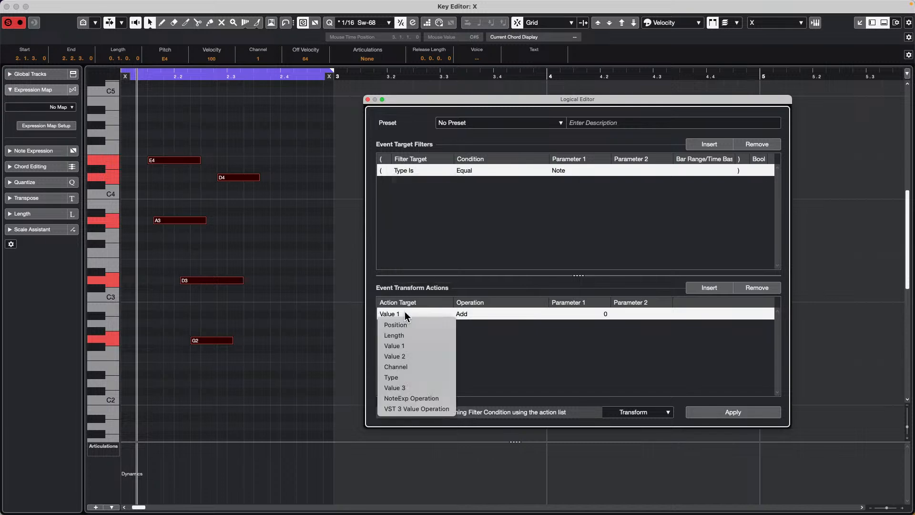
click(419, 318)
click(483, 318)
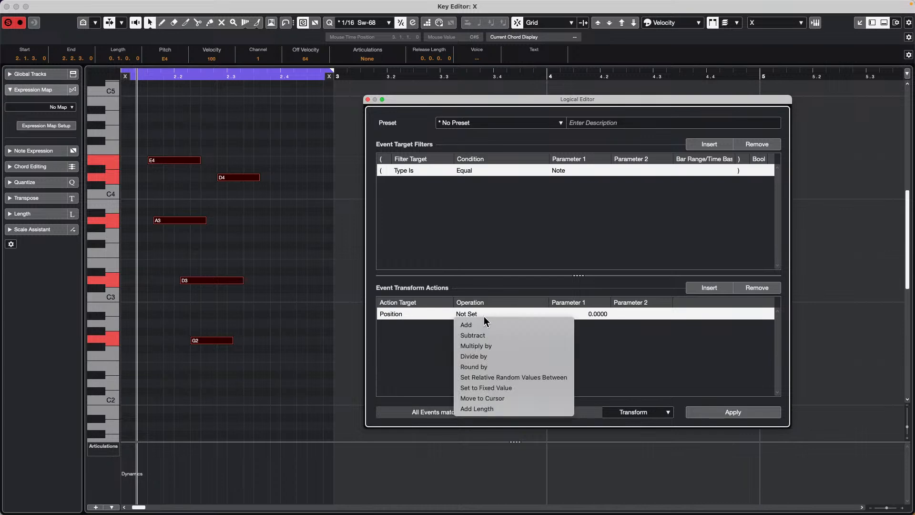
click(496, 399)
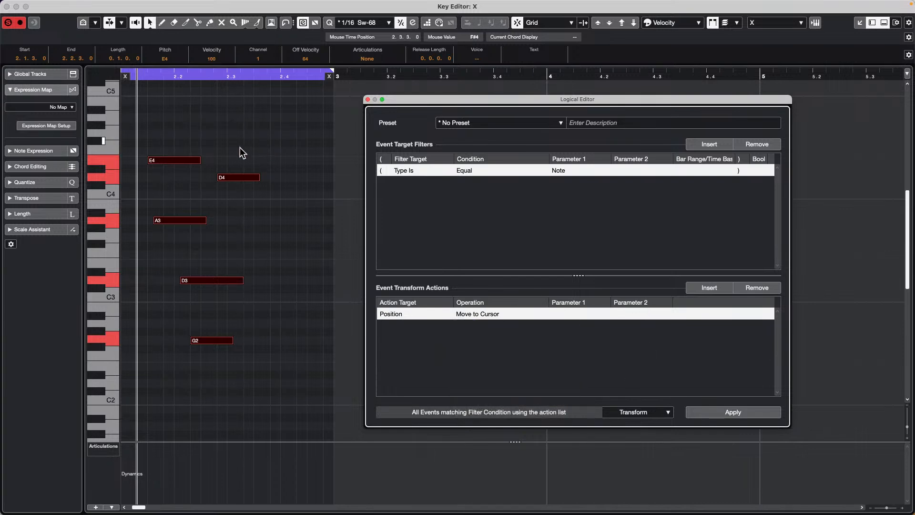
click(737, 422)
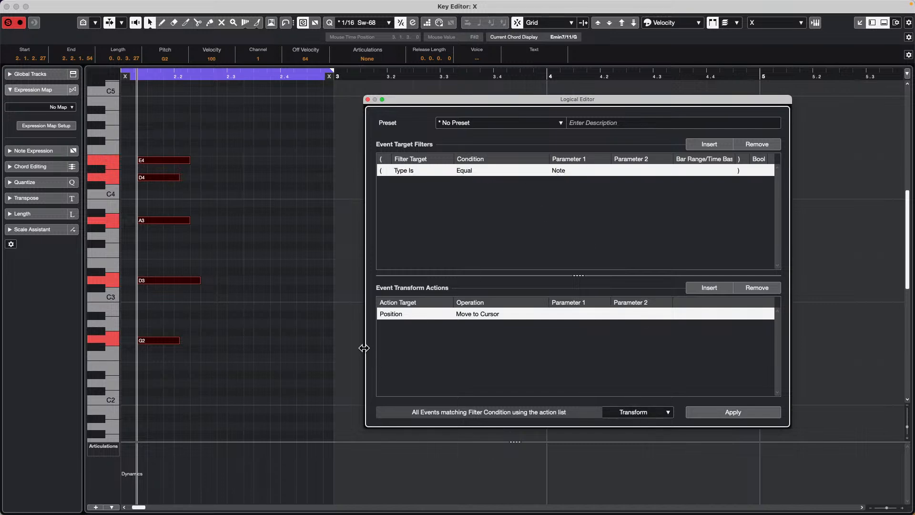
Deselect the notes and undo the Logical Editor transform.
click(399, 314)
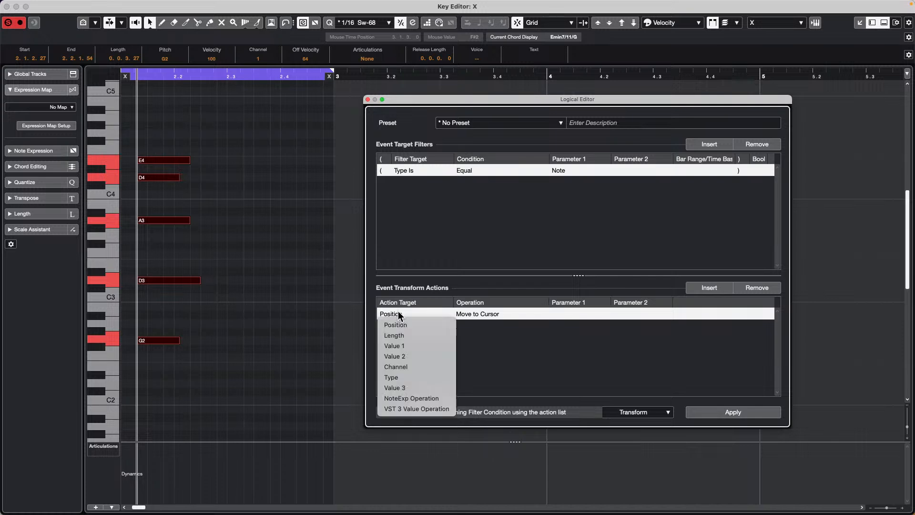
click(458, 324)
click(250, 180)
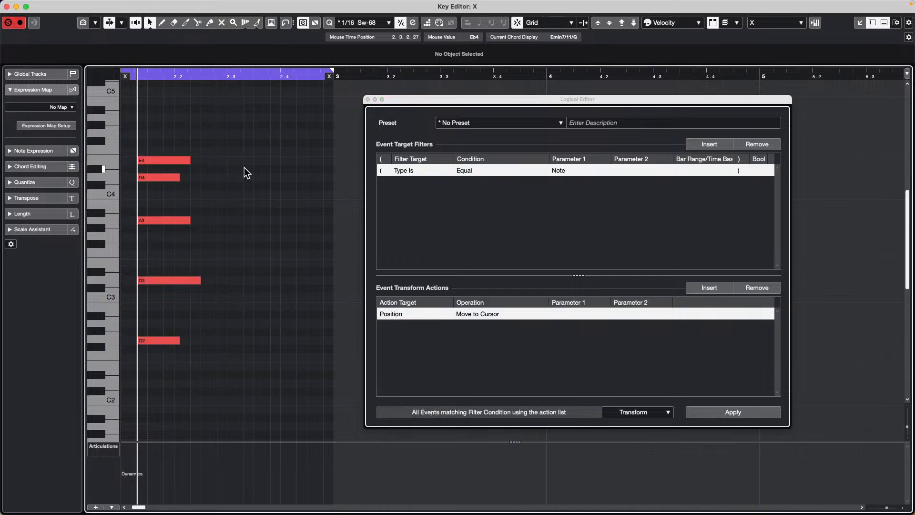
alt+shift+click(249, 142)
key(alt+shift)
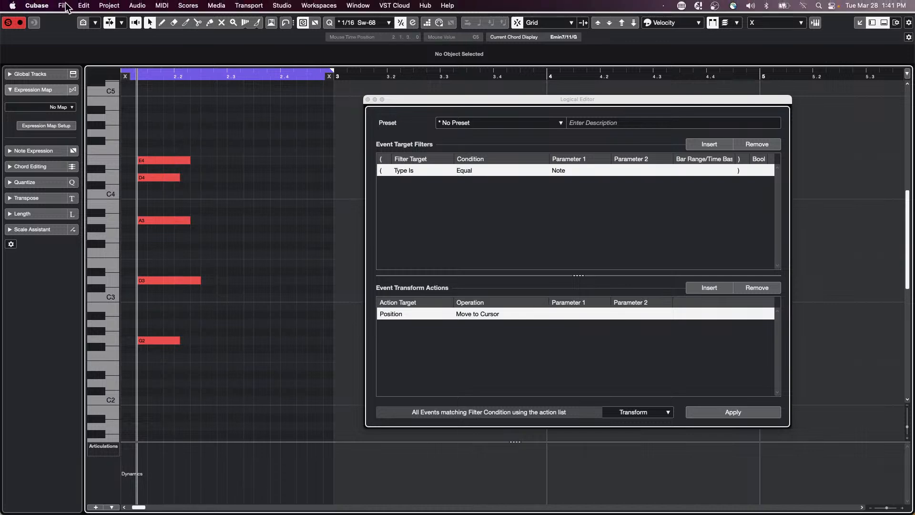
click(63, 5)
mouse_move(84, 5)
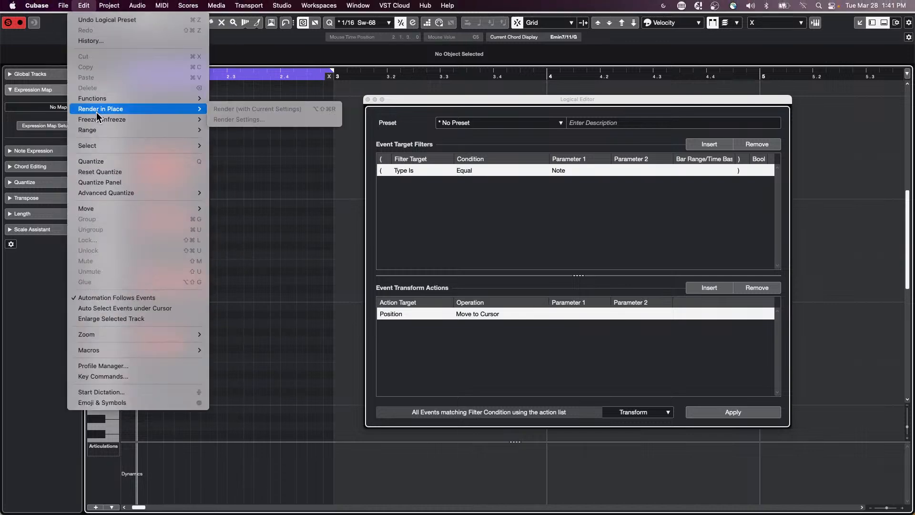
click(91, 20)
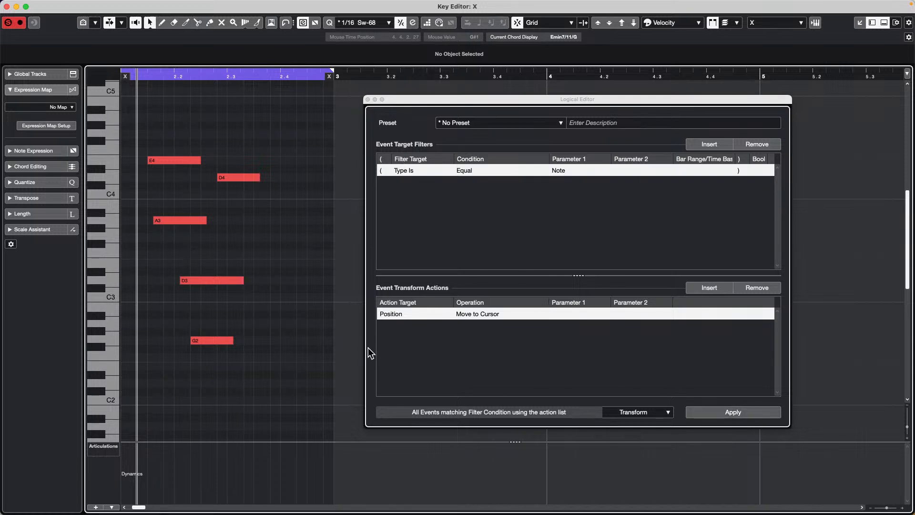
Apply the Move to Cursor transform to the notes and close the Logical Editor and Key Editor windows.
click(733, 413)
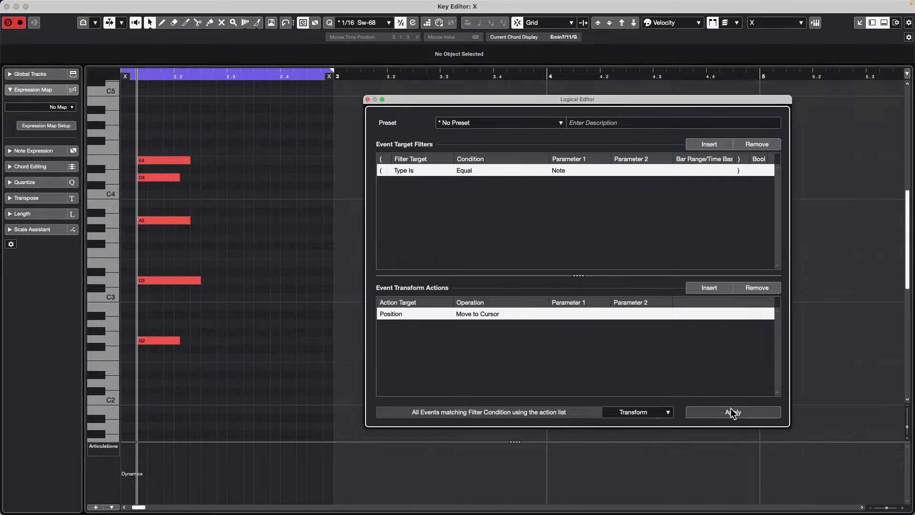
click(367, 101)
click(7, 6)
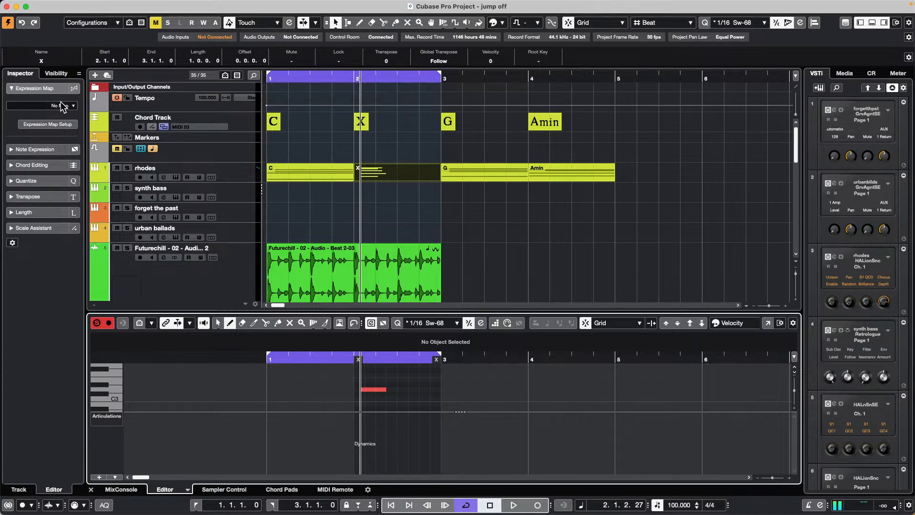
Select the C chord event and the G chord event in turn on the Chord Track.
click(276, 127)
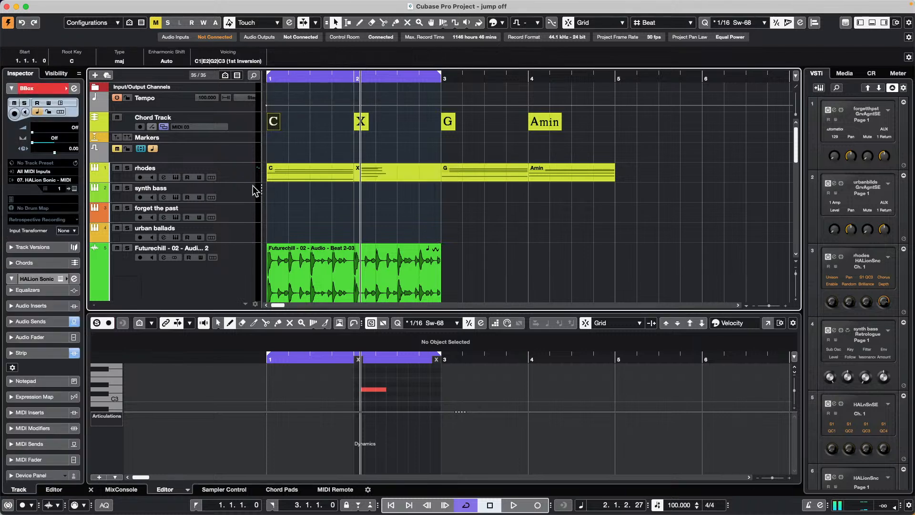
click(450, 123)
Review the Steinberg UR24C device in Studio Setup and the Control Room channels in Audio Connections.
click(282, 6)
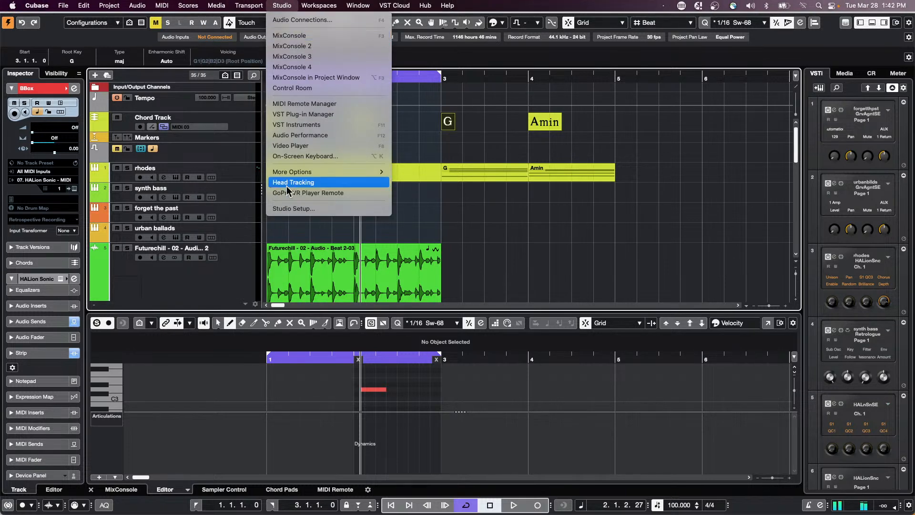
click(292, 209)
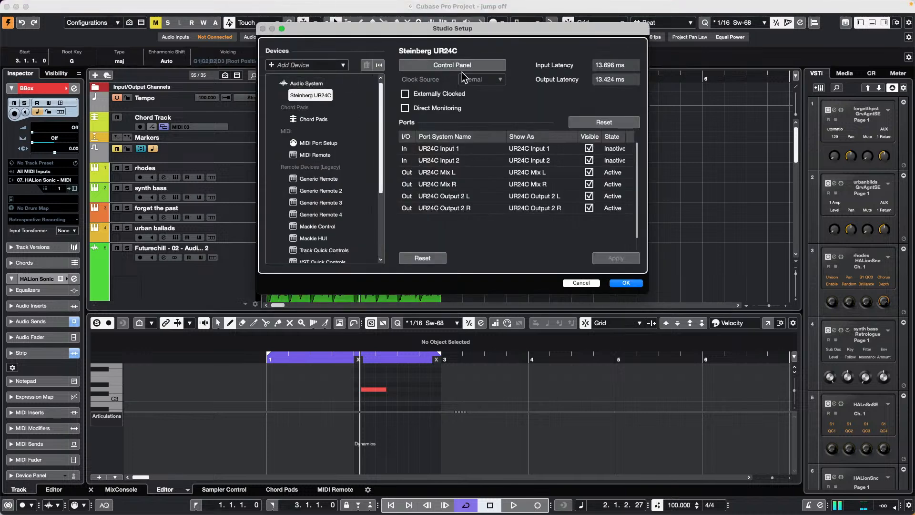
click(627, 284)
key(F4)
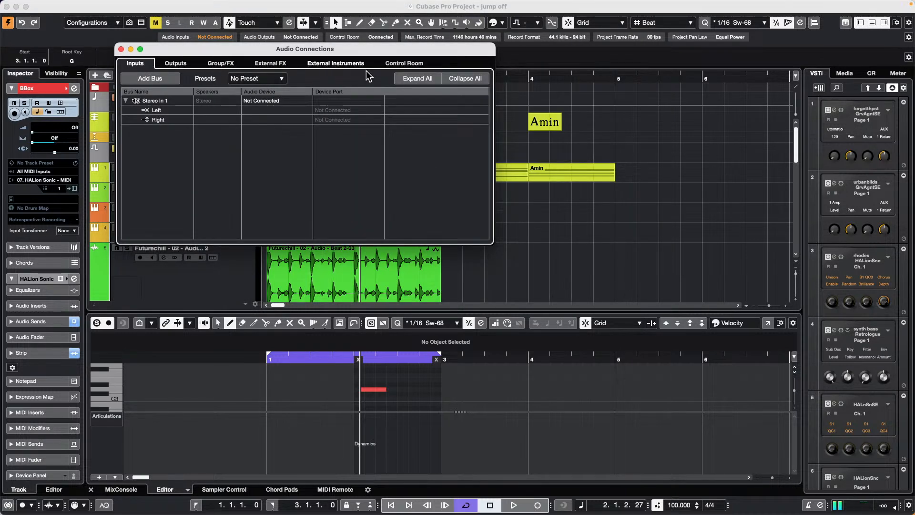
click(403, 65)
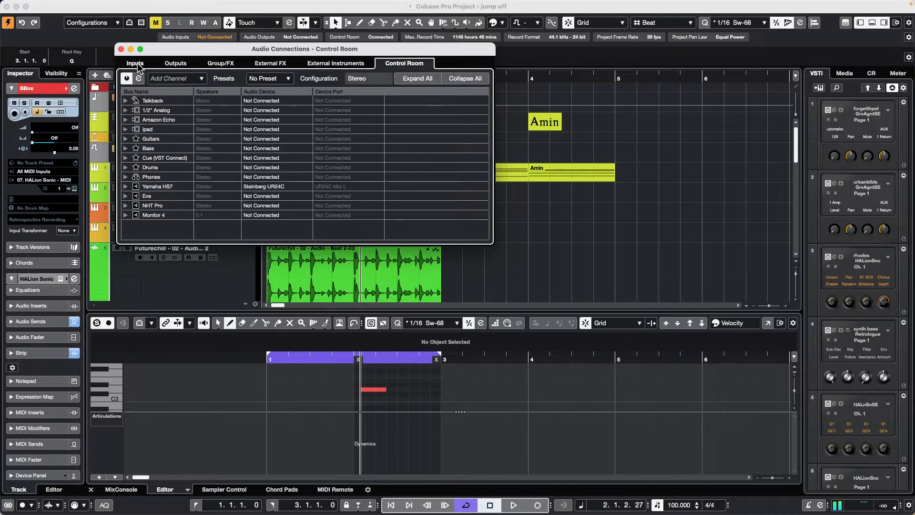
Close Audio Connections and look over the Chord Track's Custom Voicing settings with the C chord event selected.
click(121, 49)
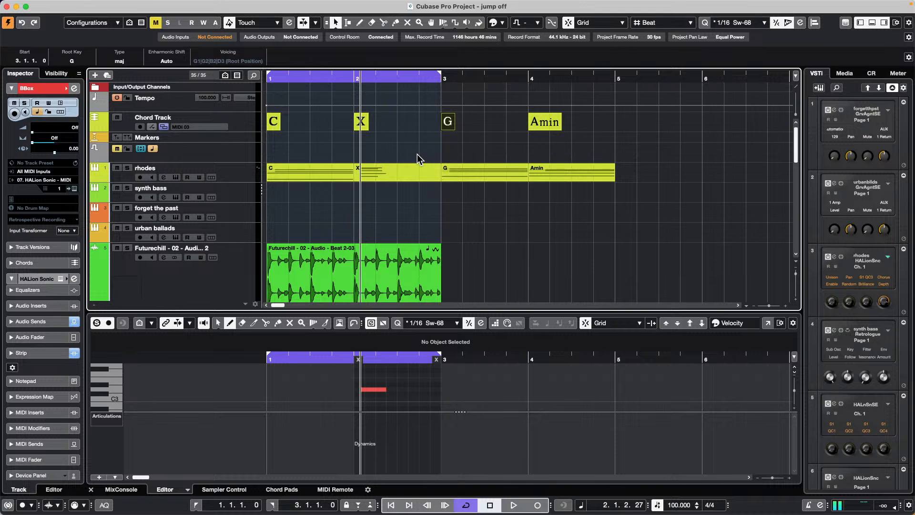
click(276, 123)
click(241, 127)
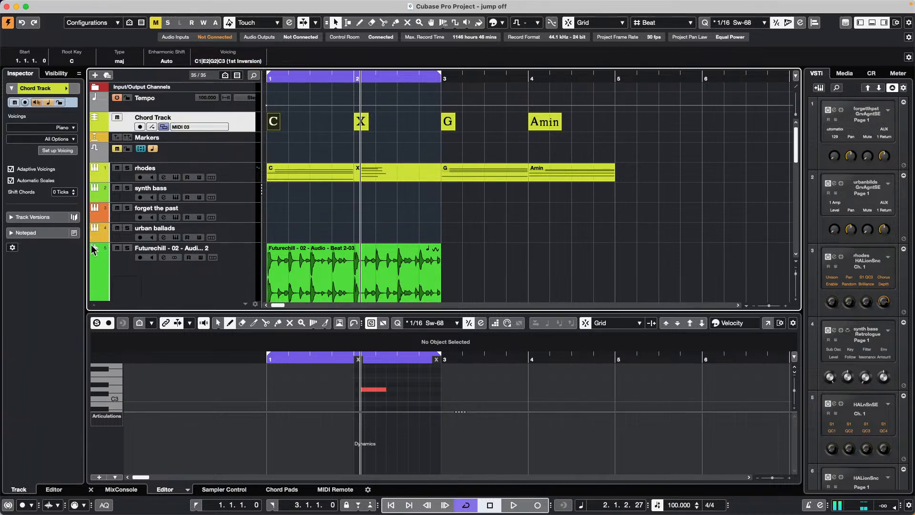
click(58, 151)
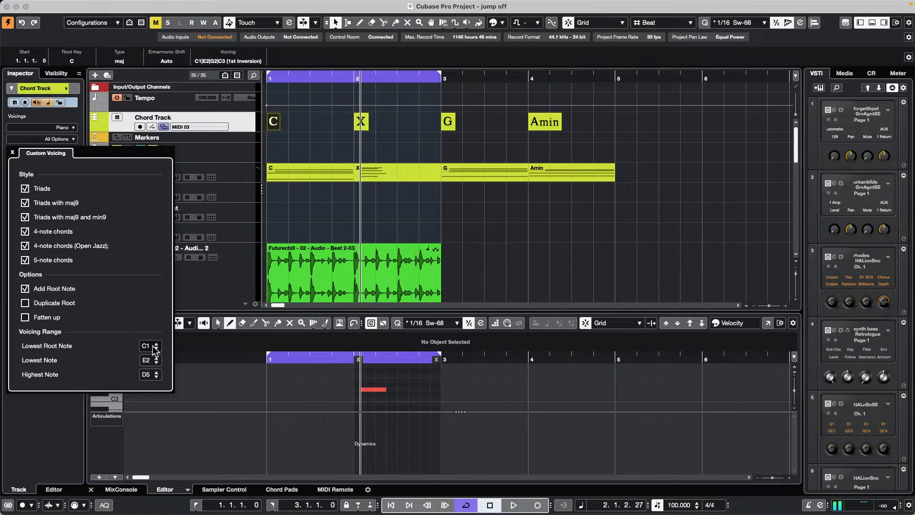
click(370, 206)
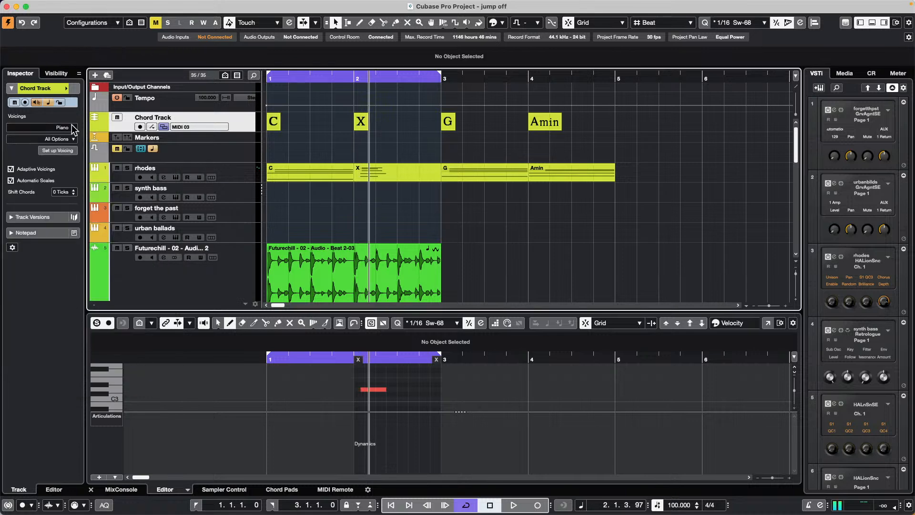
Reselect the Chord Track and examine the style options and note limits of its voicing setup.
click(248, 141)
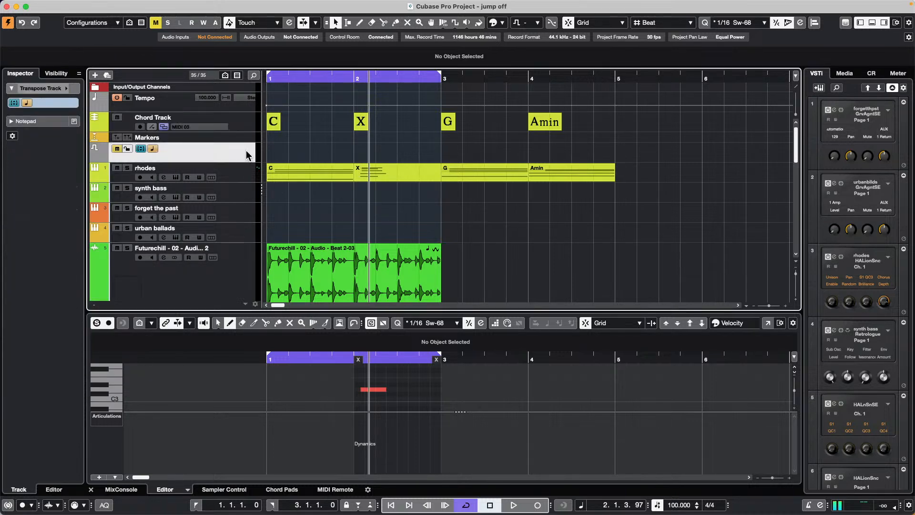
click(245, 125)
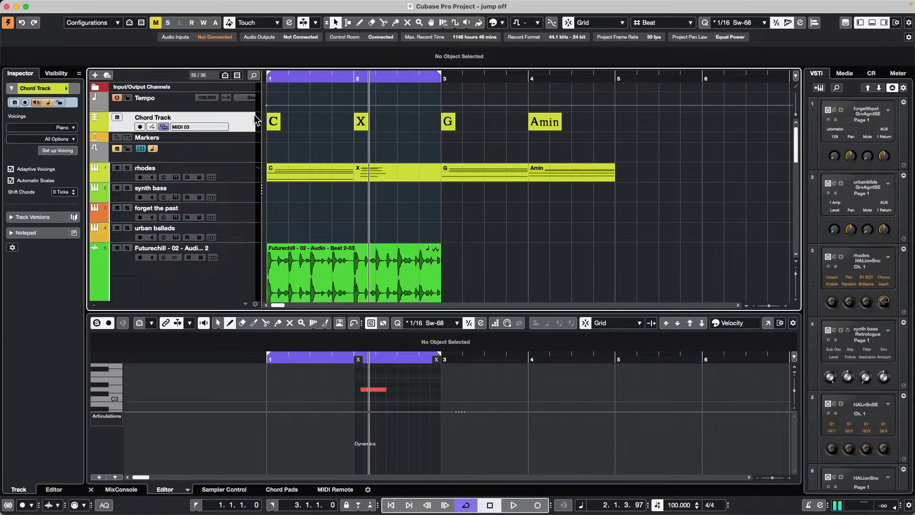
click(62, 151)
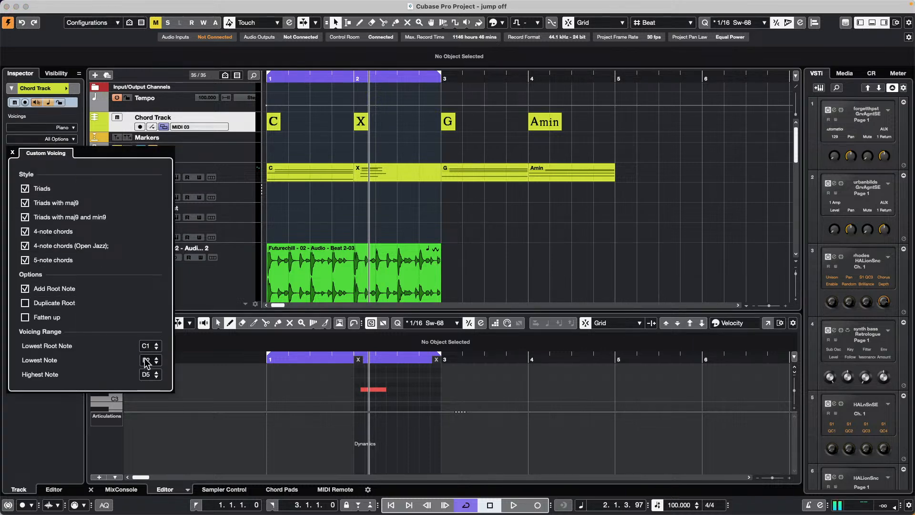
click(12, 153)
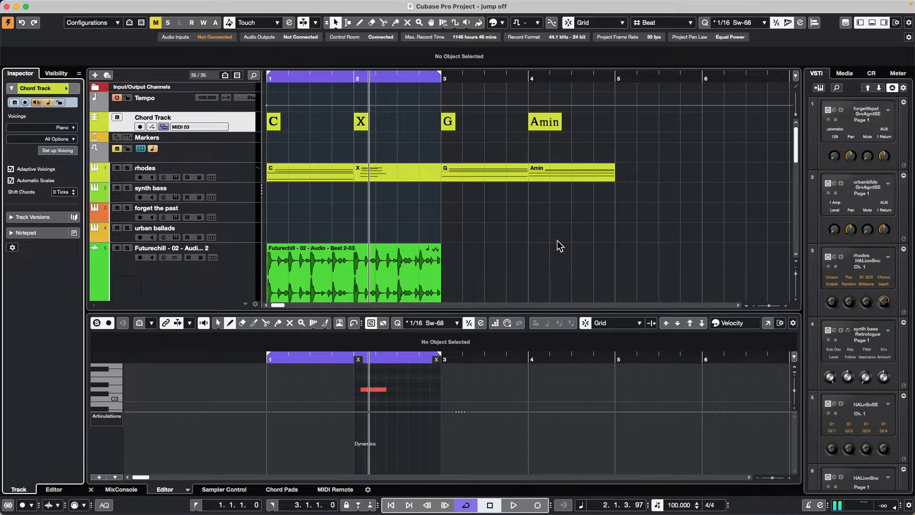
Review the MIDI Port Setup page in Studio Setup, checking the ports' visibility, state and All MIDI Inputs options.
mouse_move(340, 4)
click(282, 5)
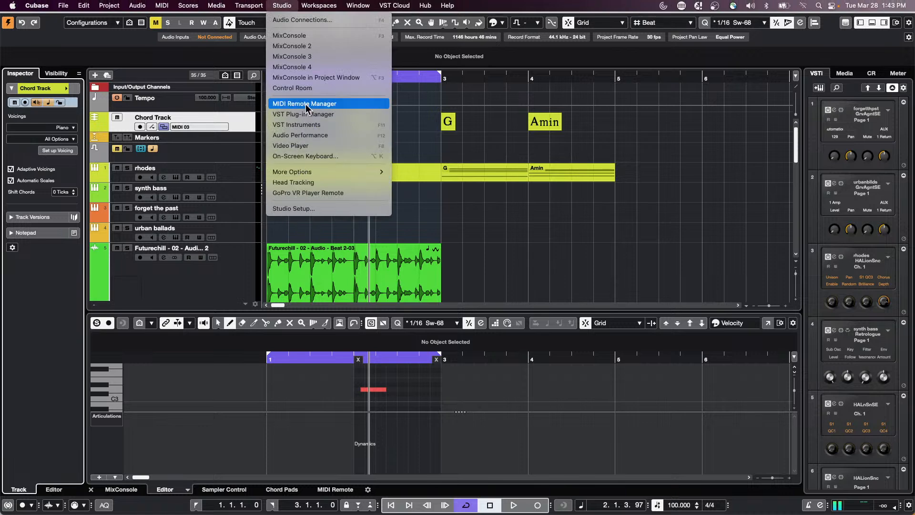
mouse_move(249, 6)
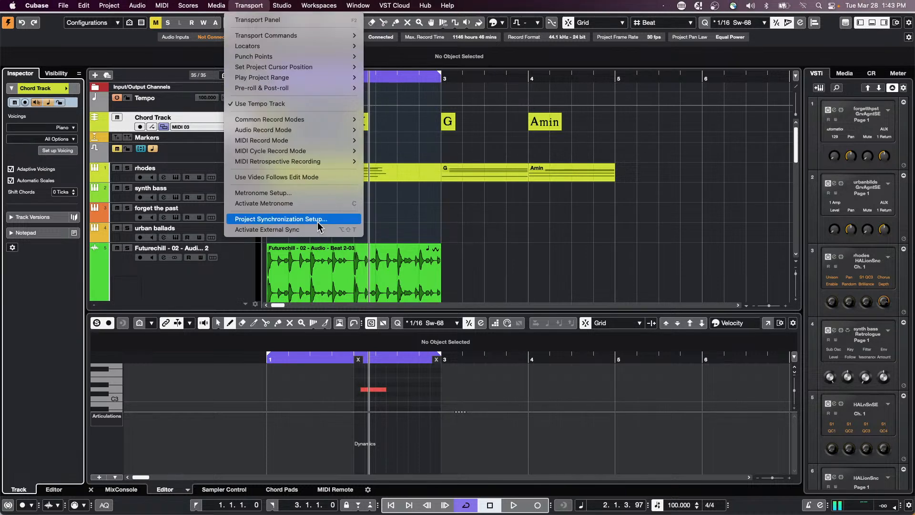
mouse_move(282, 5)
click(344, 207)
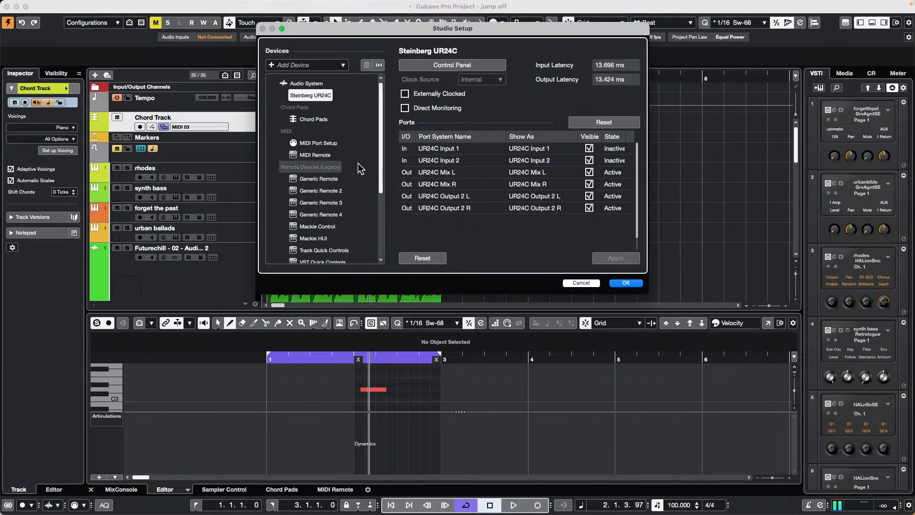
click(318, 143)
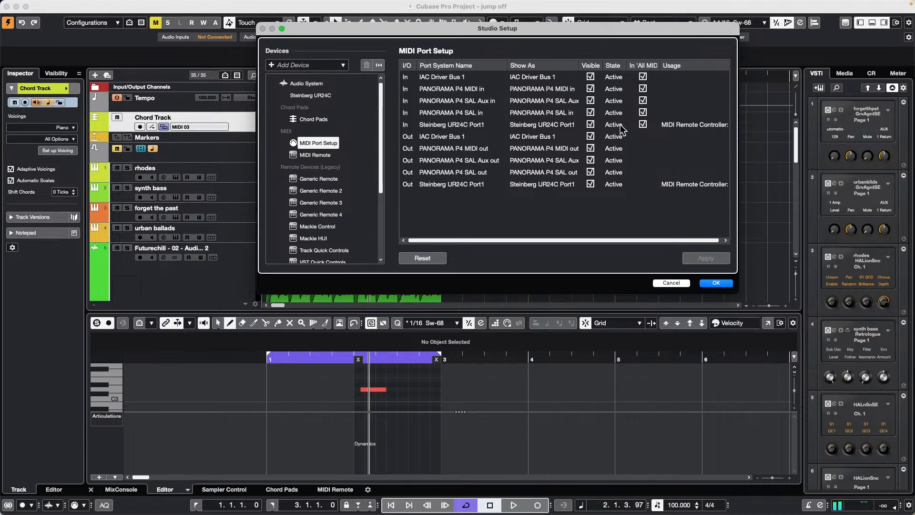
click(716, 282)
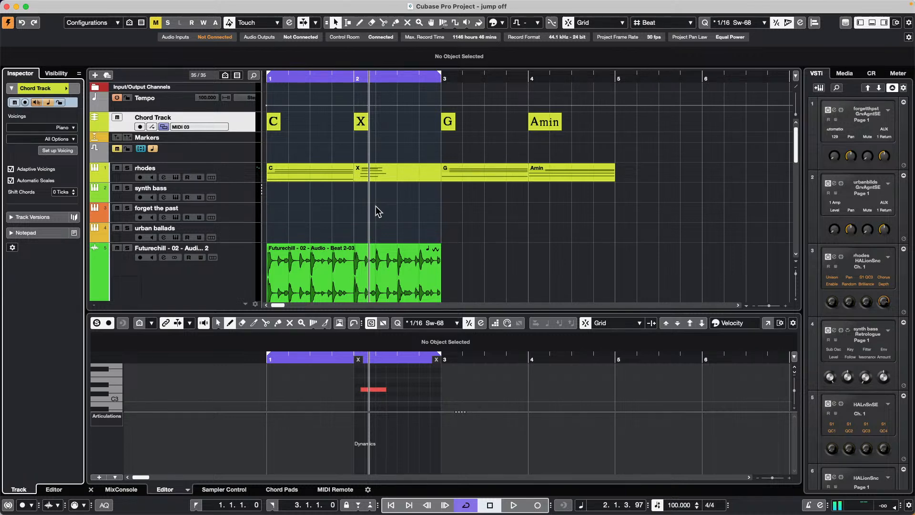
mouse_move(339, 2)
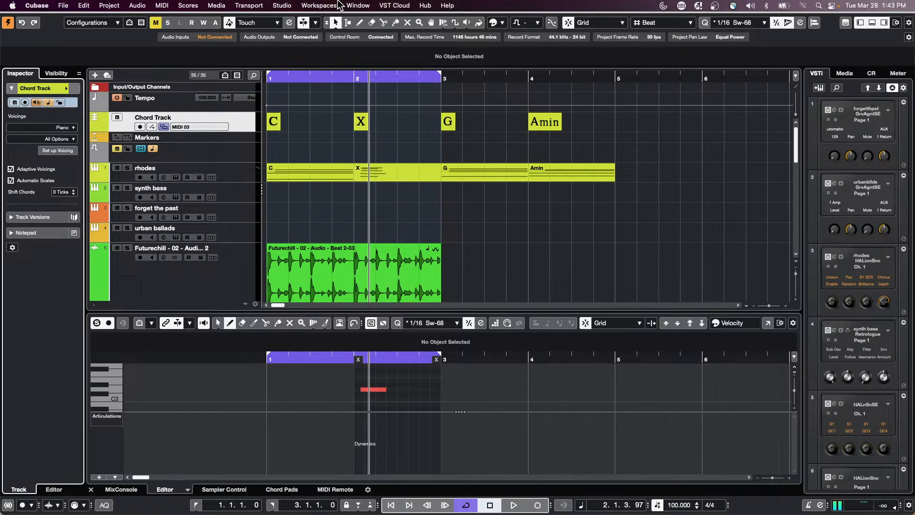
click(281, 6)
click(319, 208)
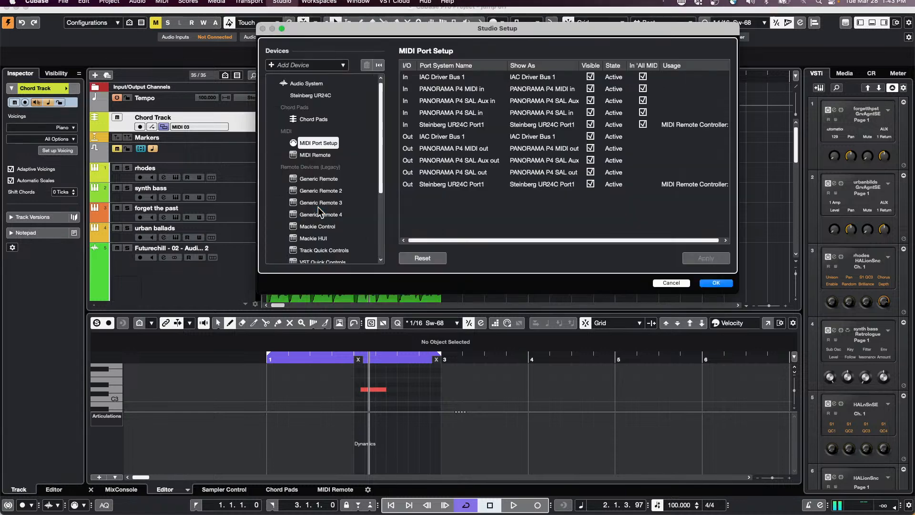
click(716, 282)
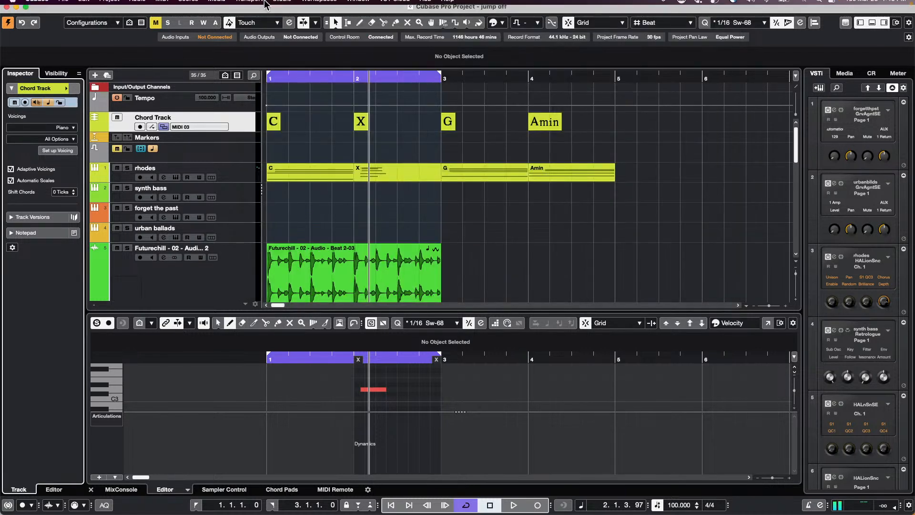
Examine the output port choices for the GM Device in the MIDI Device Manager and close the manager.
click(282, 5)
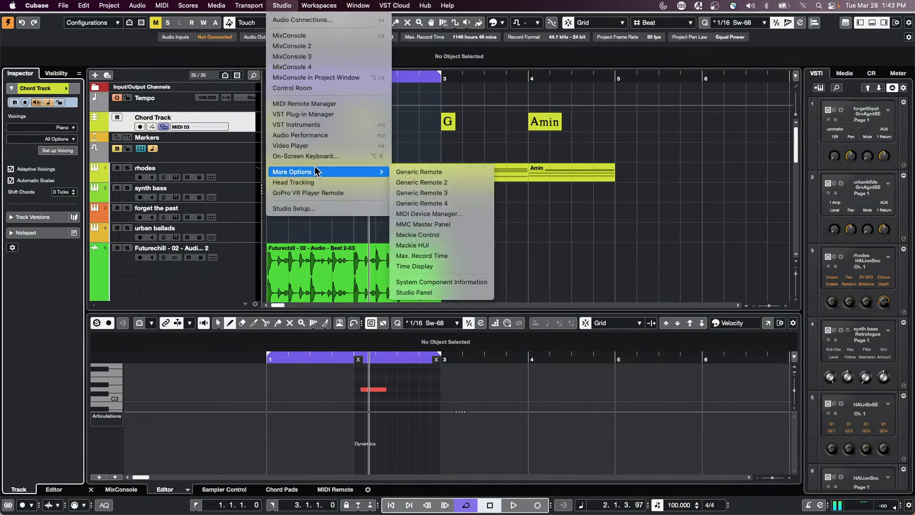
mouse_move(315, 167)
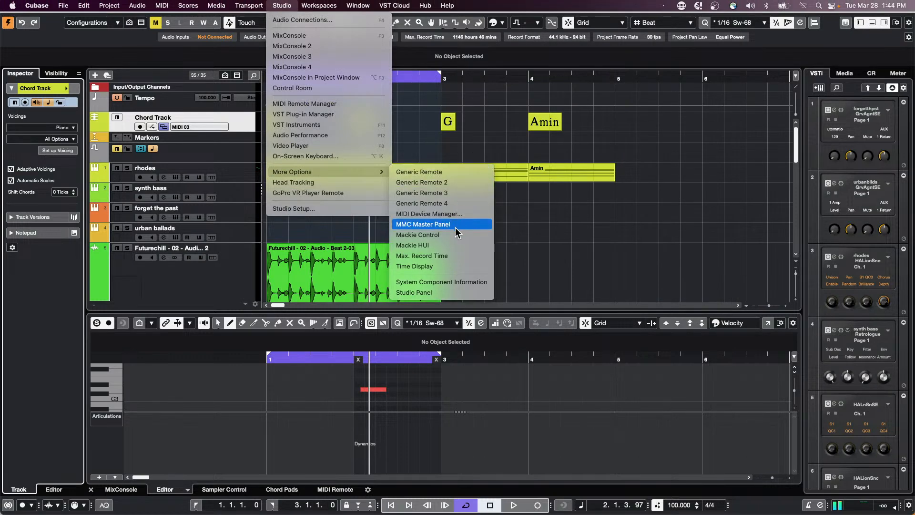
click(459, 214)
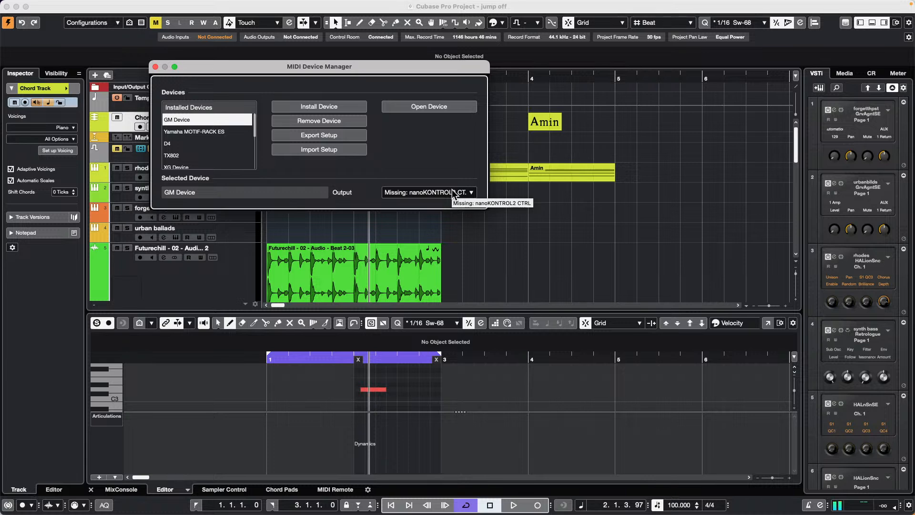
click(455, 193)
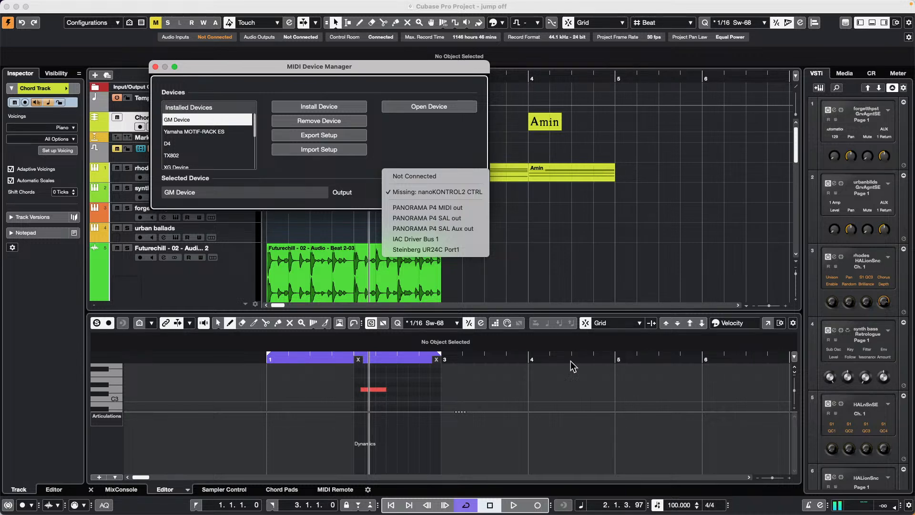
click(592, 178)
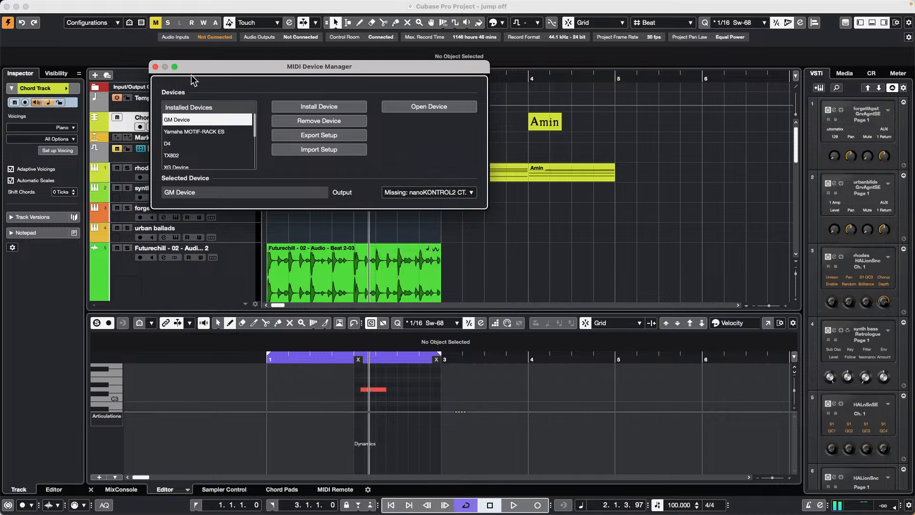
click(155, 66)
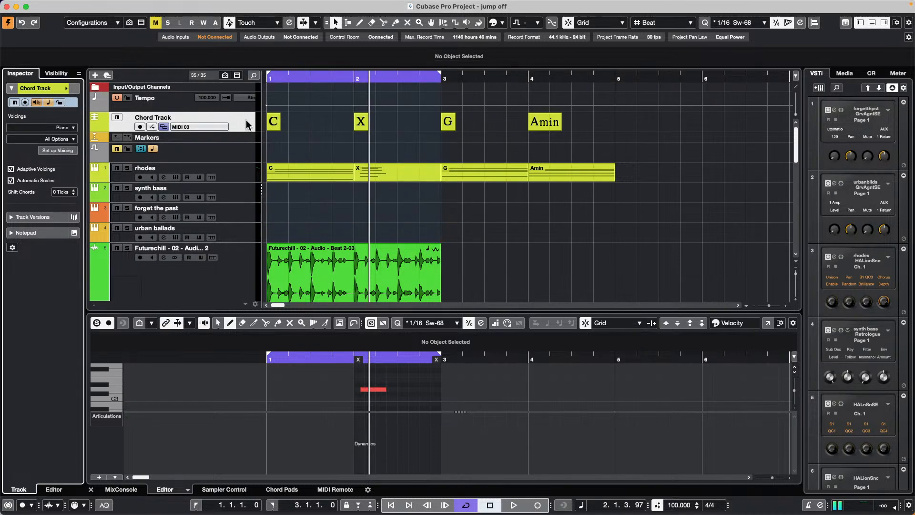
Add one instrument track below the Chord Track using HALion 7 with stereo audio outputs.
right_click(247, 122)
mouse_move(291, 127)
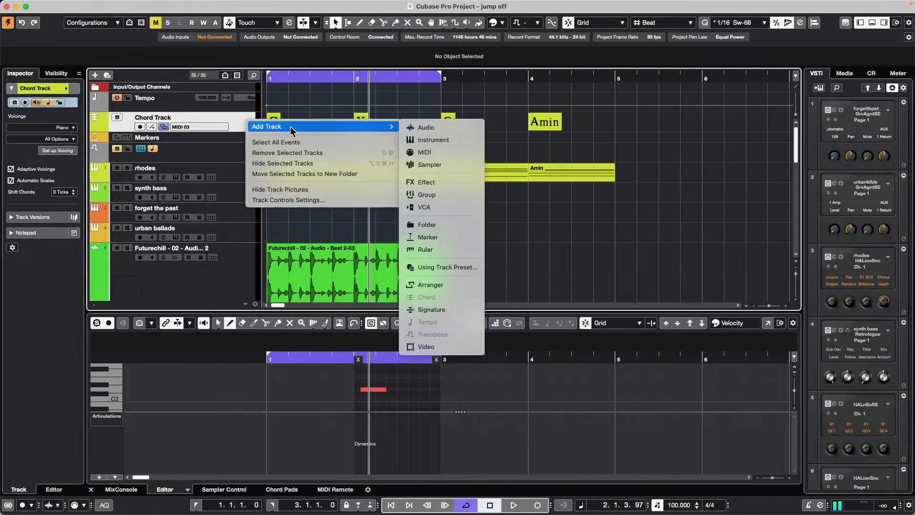
click(445, 141)
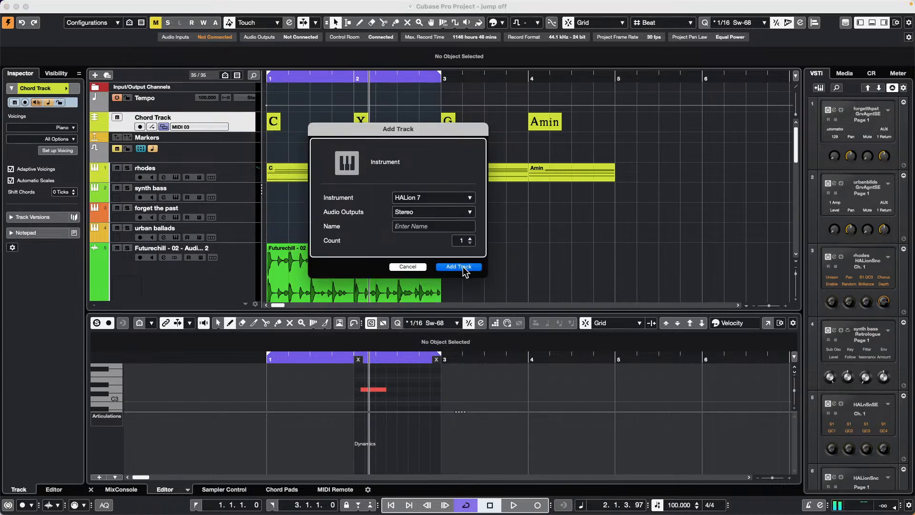
click(446, 267)
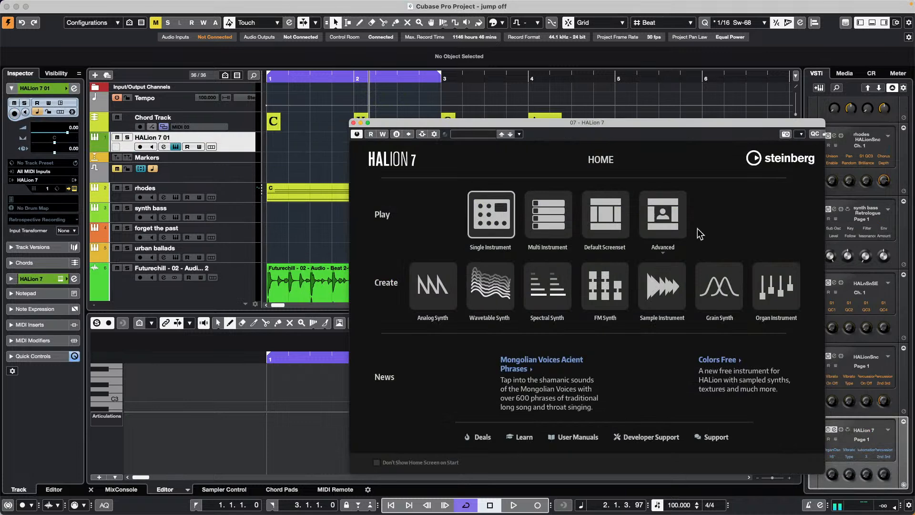
Leave the HALion 7 home screen, browse the FM Lab programs in its MediaBay and close the instrument window.
click(810, 264)
drag(645, 122, 528, 52)
scroll(683, 273, down, 6)
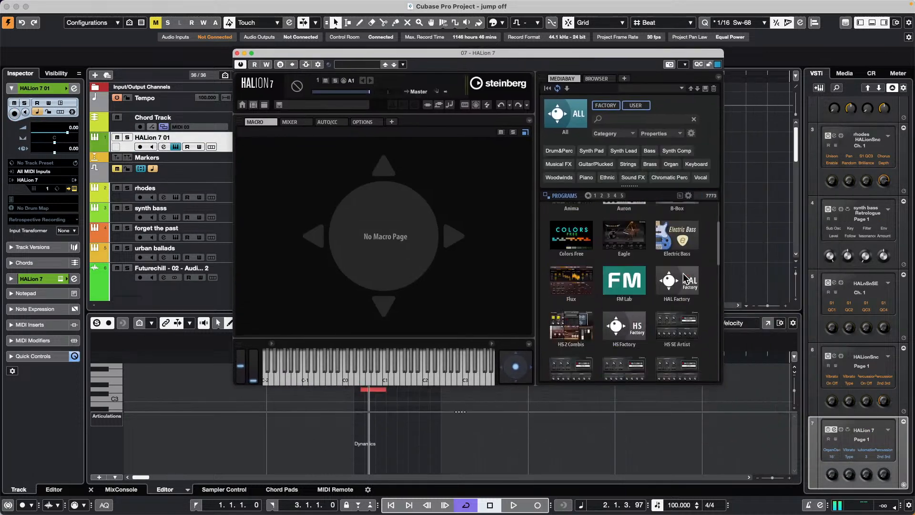
click(626, 213)
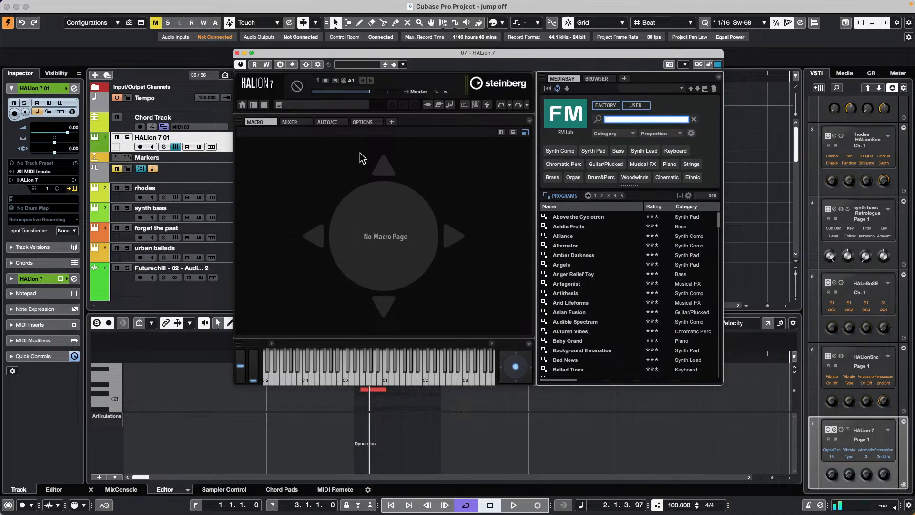
click(237, 53)
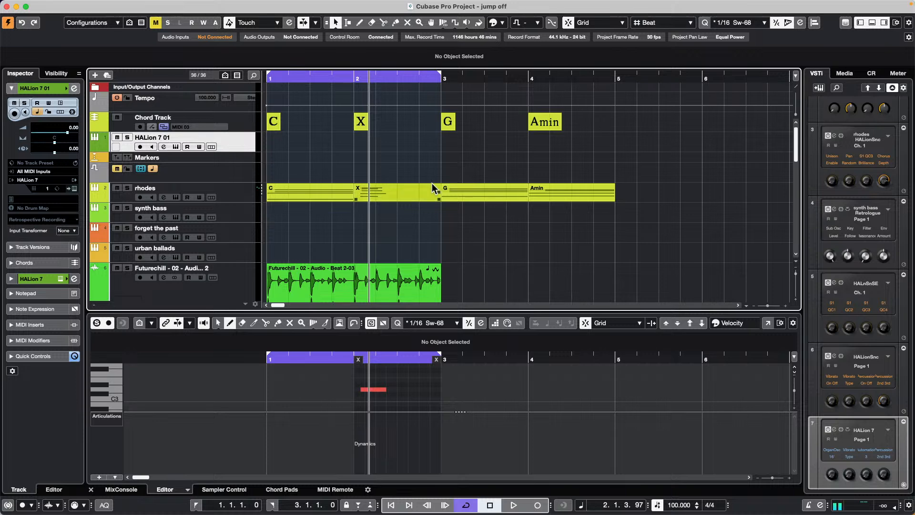
Draw an empty MIDI part on the rhodes track from bar 5 to bar 7 with the Draw tool.
click(388, 190)
click(480, 195)
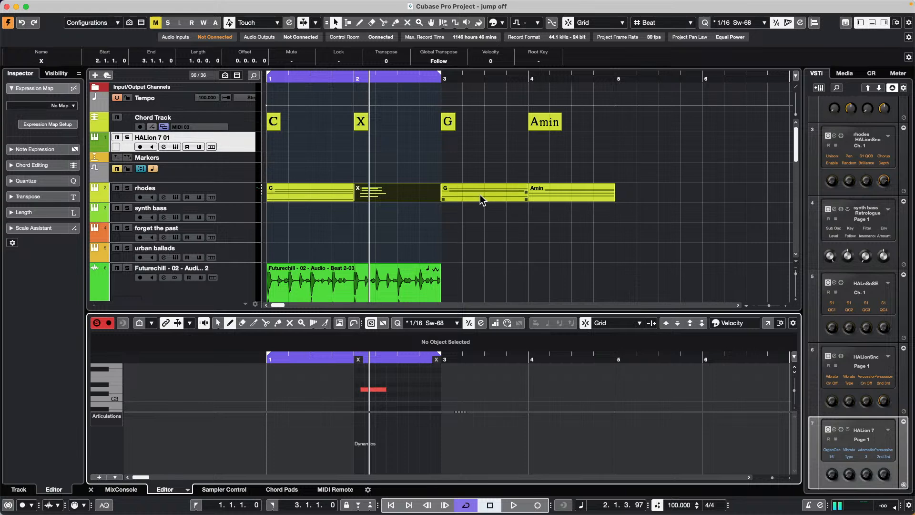
right_click(658, 191)
click(665, 198)
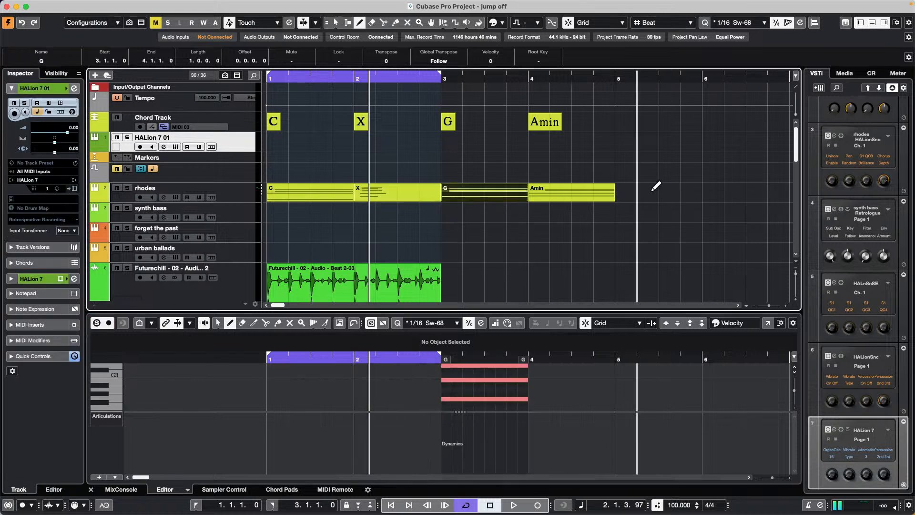
drag(622, 190, 791, 191)
key(1)
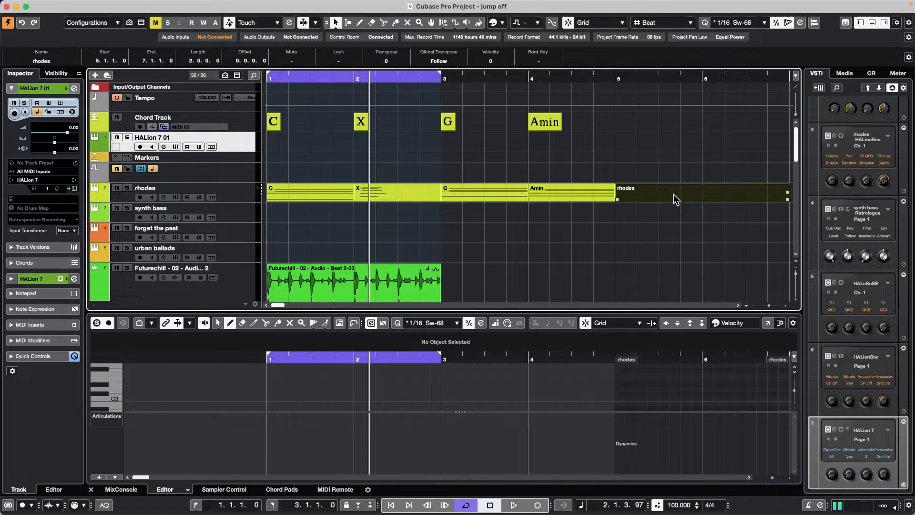
Open the empty rhodes part in a separate Key Editor window and draw an F1 note at the start of bar 5.
double_click(674, 193)
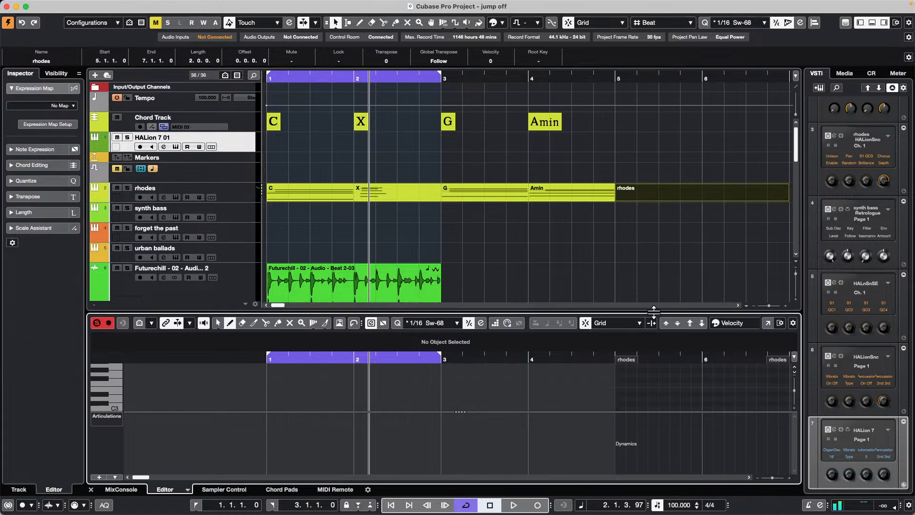
click(768, 323)
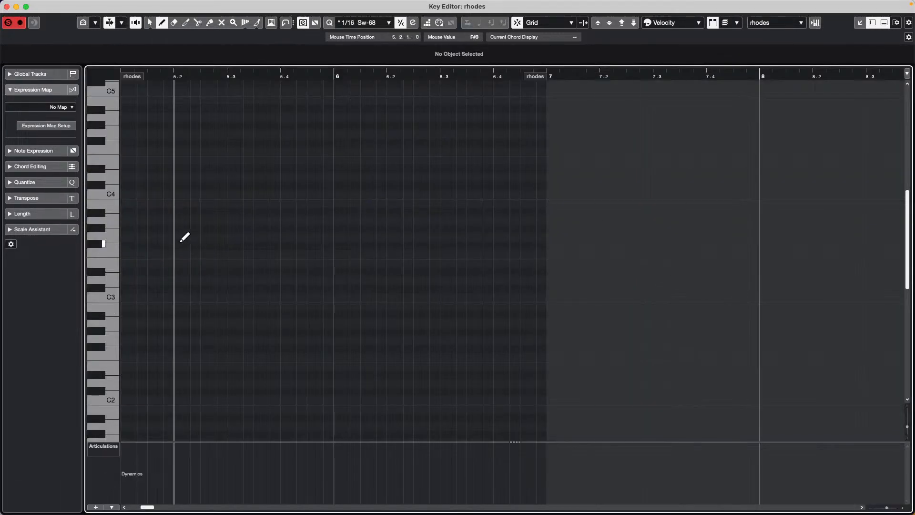
scroll(202, 269, down, 5)
scroll(202, 269, down, 9)
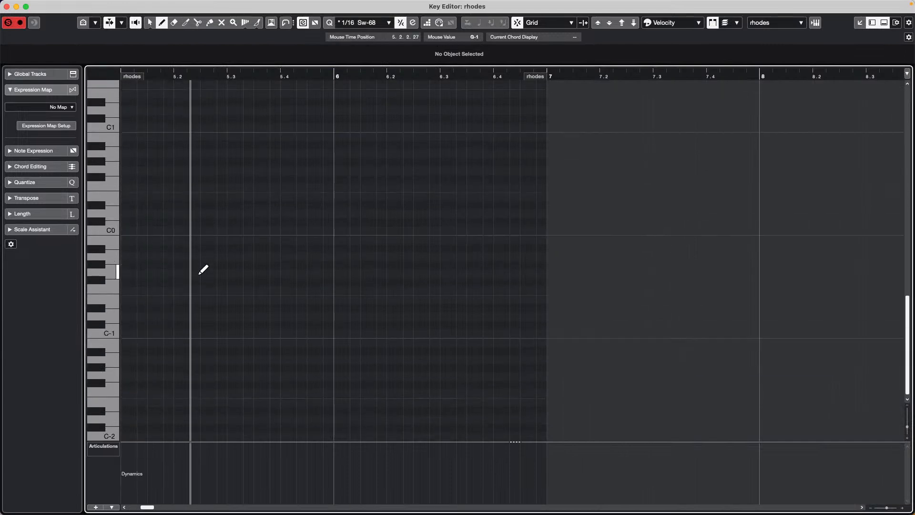
scroll(136, 146, up, 5)
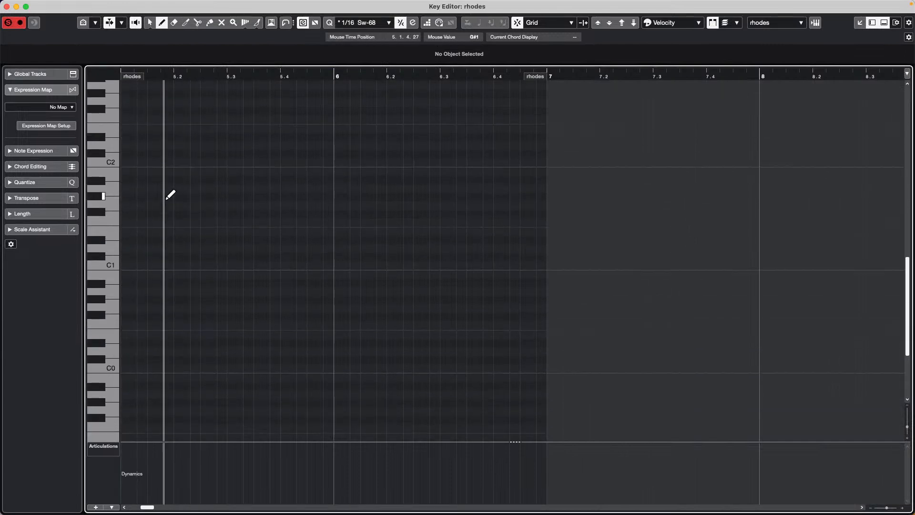
drag(125, 220, 161, 218)
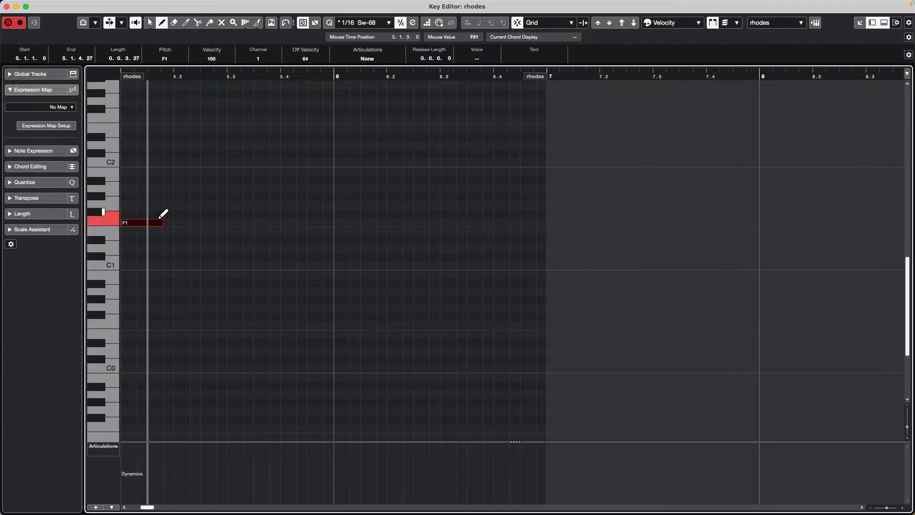
Move the F1 note to beat 2 of bar 5, keeping its pitch.
drag(229, 75, 113, 47)
drag(326, 74, 319, 39)
click(472, 75)
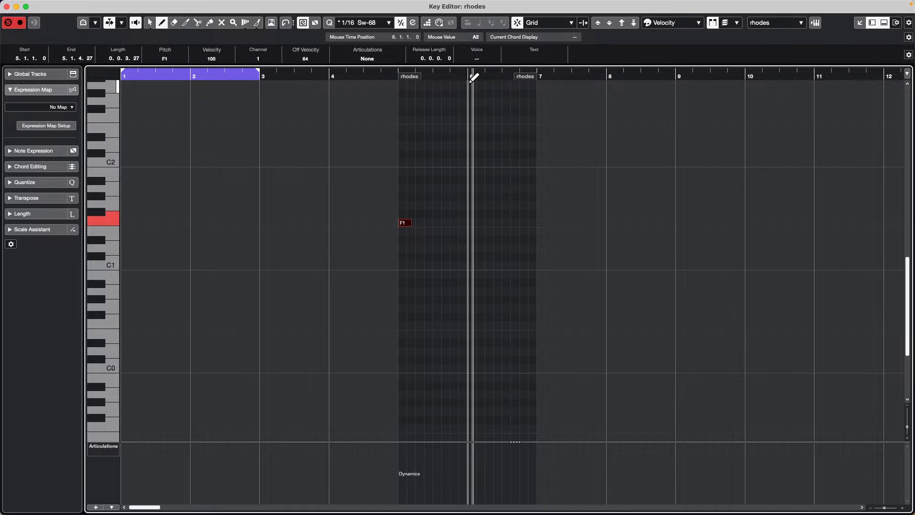
key(1)
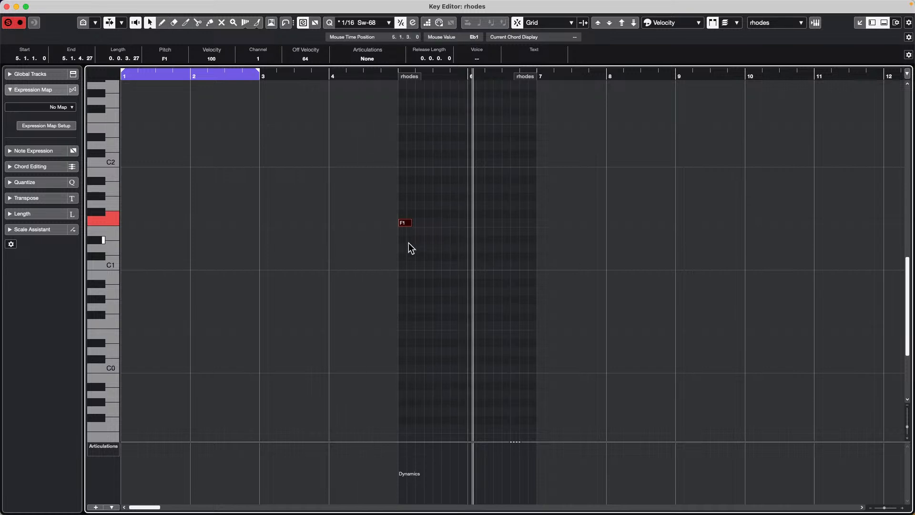
drag(406, 228, 424, 224)
Draw a second F1 note, one beat long, on beat 2 of bar 6 and return to the selection tool.
right_click(484, 220)
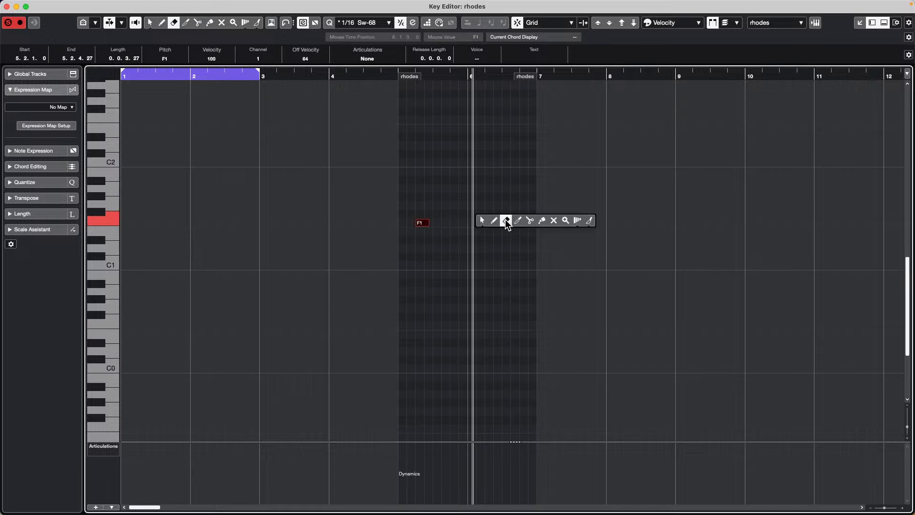
click(500, 222)
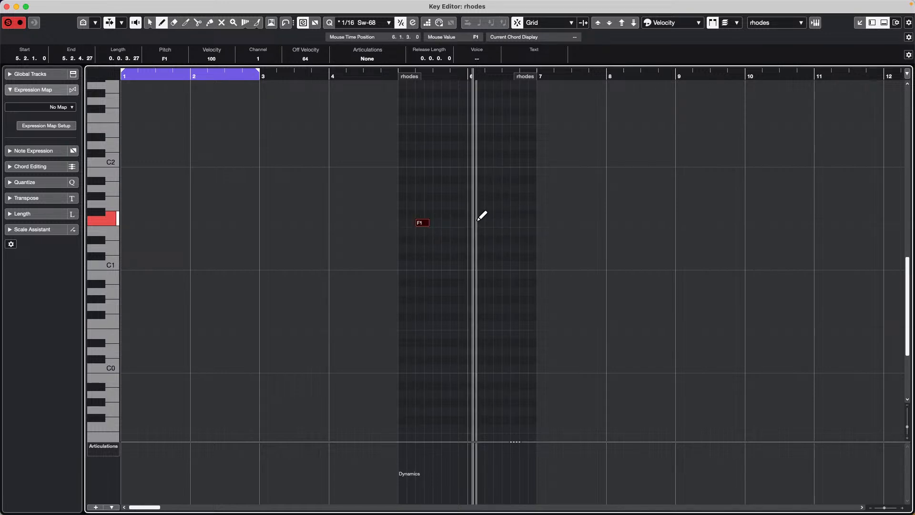
mouse_move(489, 220)
mouse_down()
mouse_move(511, 222)
mouse_move(502, 222)
mouse_up()
key(1)
Draw scattered notes of varied pitches between D0 and F2 across bars 5 and 6, above and below the F1 notes.
right_click(435, 185)
click(446, 184)
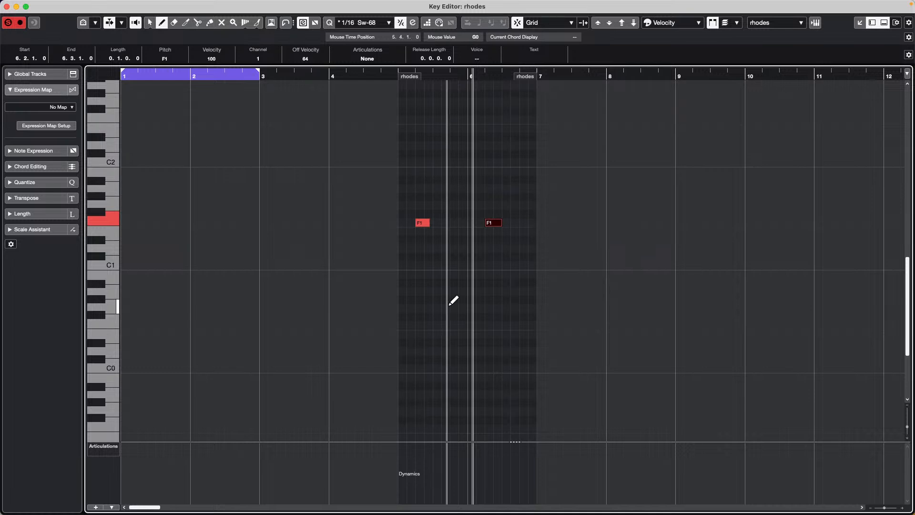
click(435, 300)
click(478, 283)
drag(466, 274, 509, 300)
click(479, 325)
click(483, 334)
click(441, 352)
click(445, 334)
click(514, 300)
click(402, 137)
click(420, 128)
click(458, 137)
drag(451, 163, 462, 163)
click(479, 145)
click(484, 162)
click(498, 163)
drag(500, 120, 519, 119)
click(520, 119)
click(523, 128)
drag(413, 180, 440, 180)
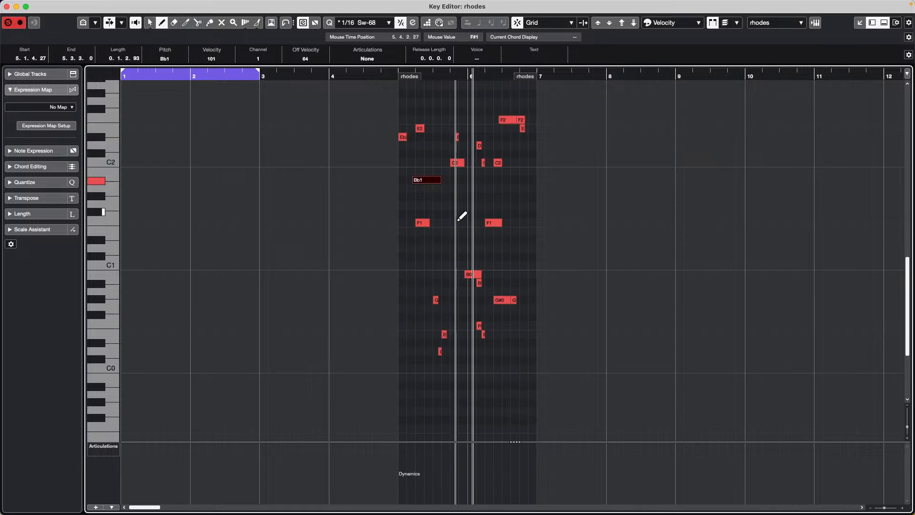
Draw another F1 note near the end of bar 5 and deselect all notes.
drag(450, 222, 463, 223)
key(1)
click(518, 220)
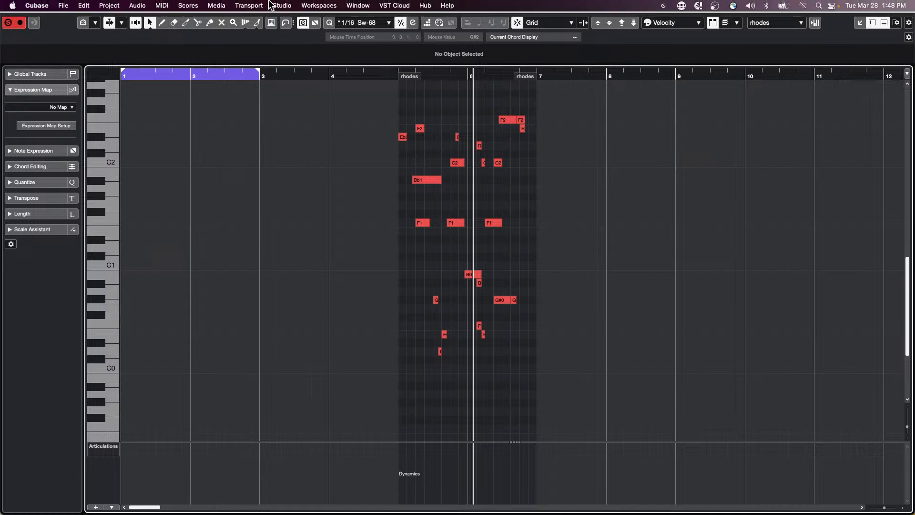
Open the Logical Editor setup for the MIDI part and set its function to Select.
click(173, 5)
mouse_move(169, 6)
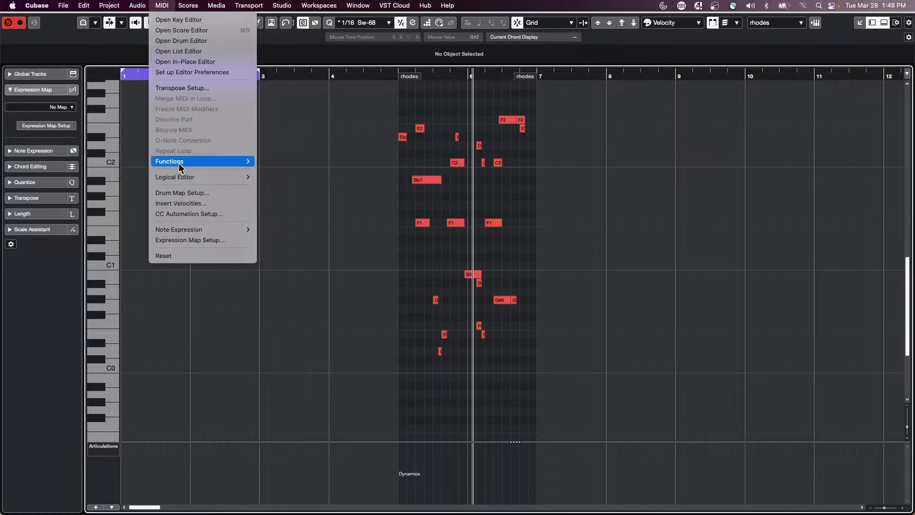
mouse_move(184, 180)
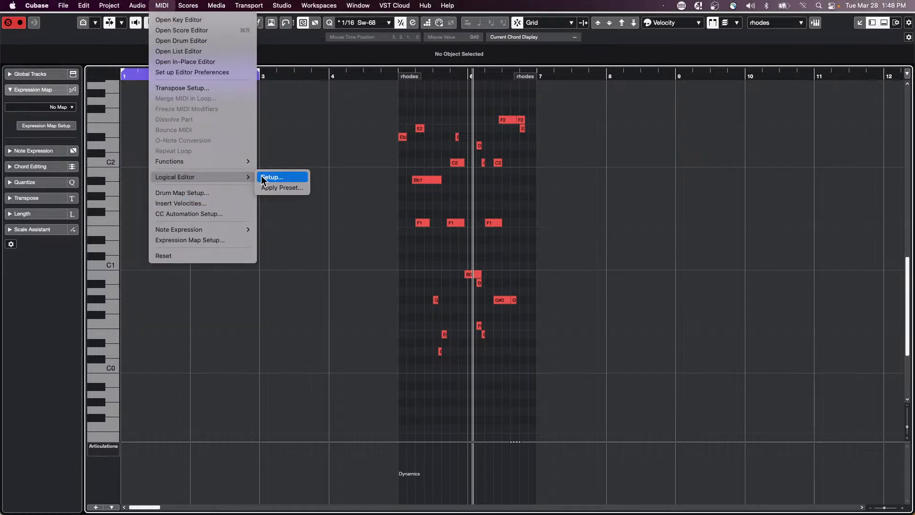
click(284, 176)
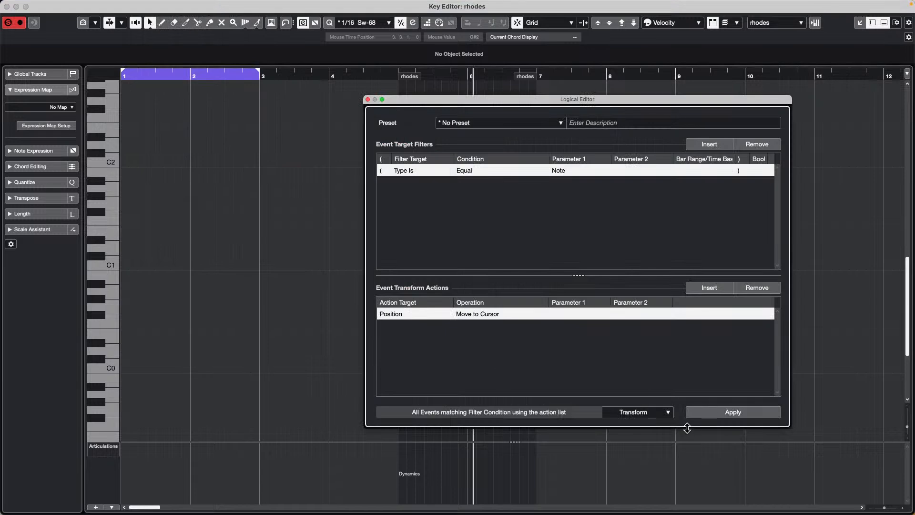
click(654, 413)
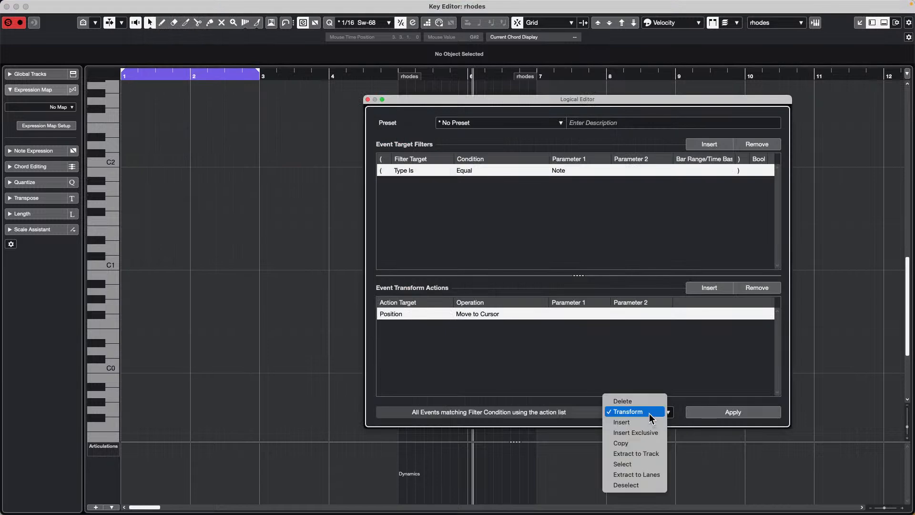
click(644, 466)
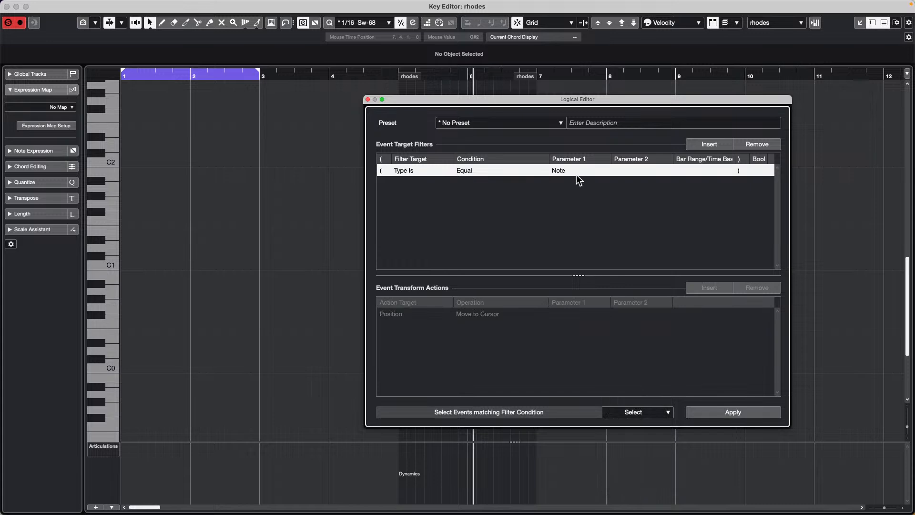
Add a second event target filter line that matches Value 1 (pitch) equal to F1.
click(694, 144)
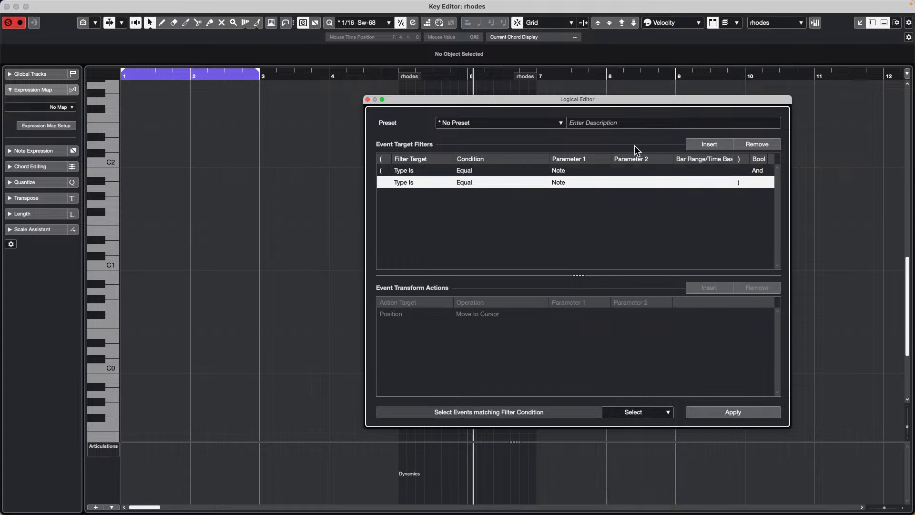
click(414, 181)
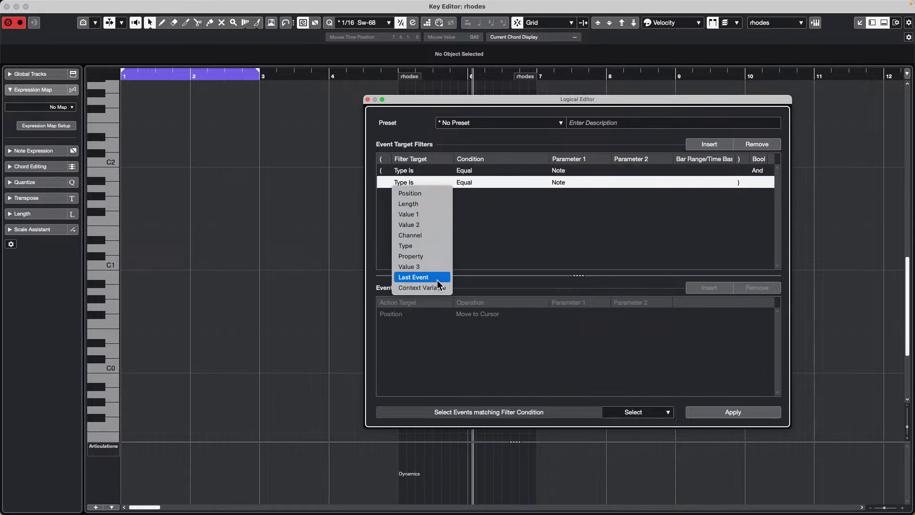
click(426, 214)
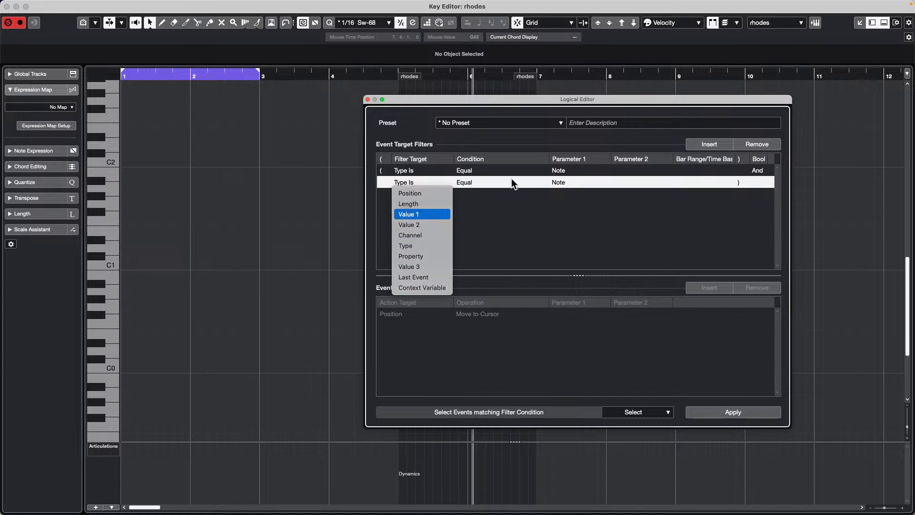
click(602, 183)
text(F1)
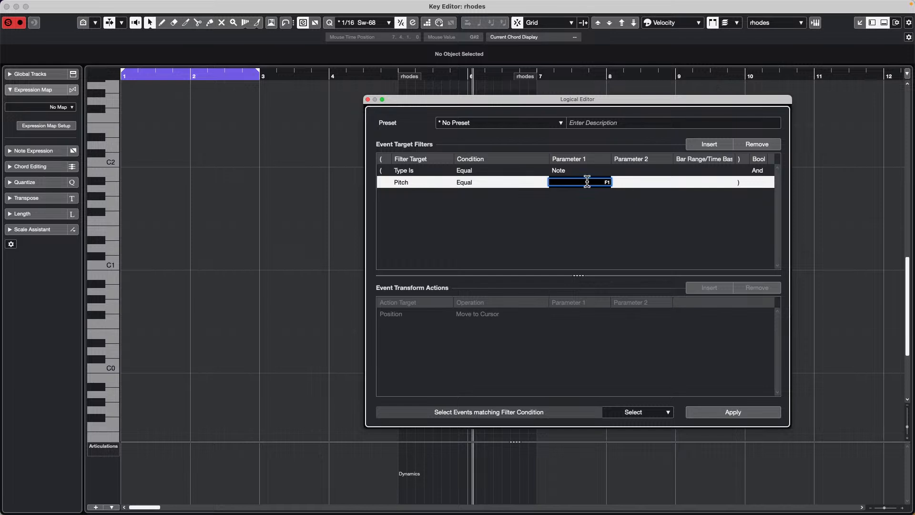
key(Return)
Add a third event target filter line targeting Position and open its condition choices.
click(701, 144)
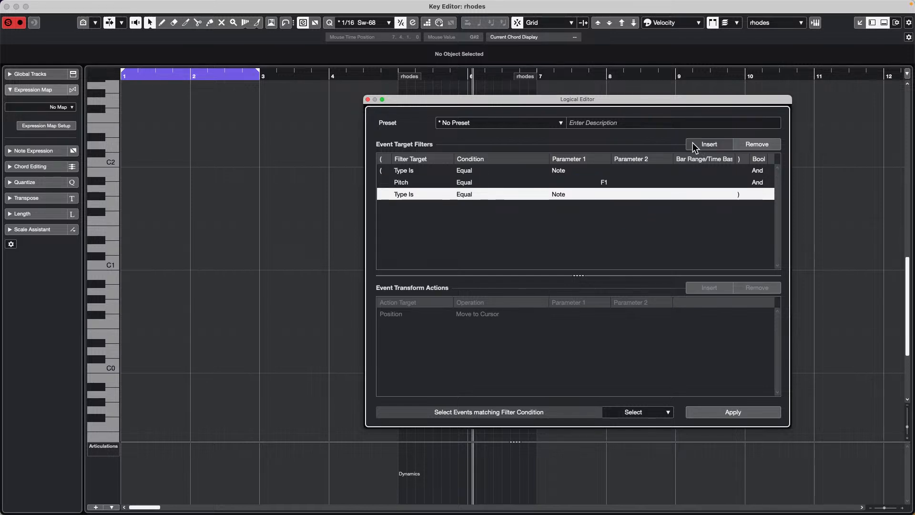
click(405, 195)
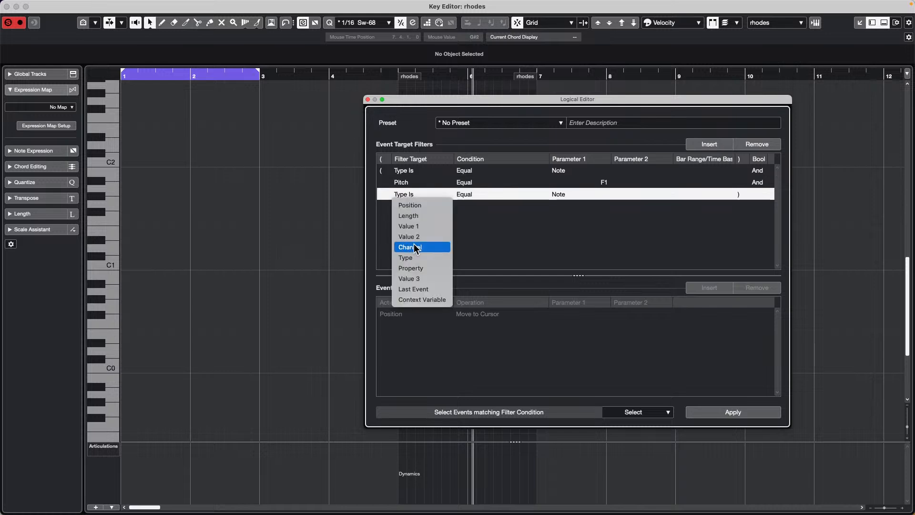
click(427, 207)
click(465, 194)
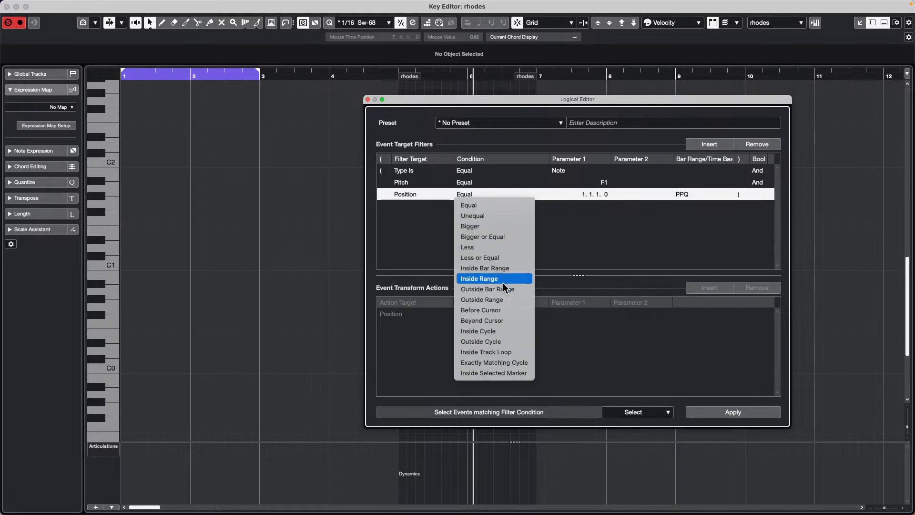
Set the Position filter to Inside Bar Range from 0.0.3.111 to 0.1.1.2 and select the matching F1 notes.
click(502, 268)
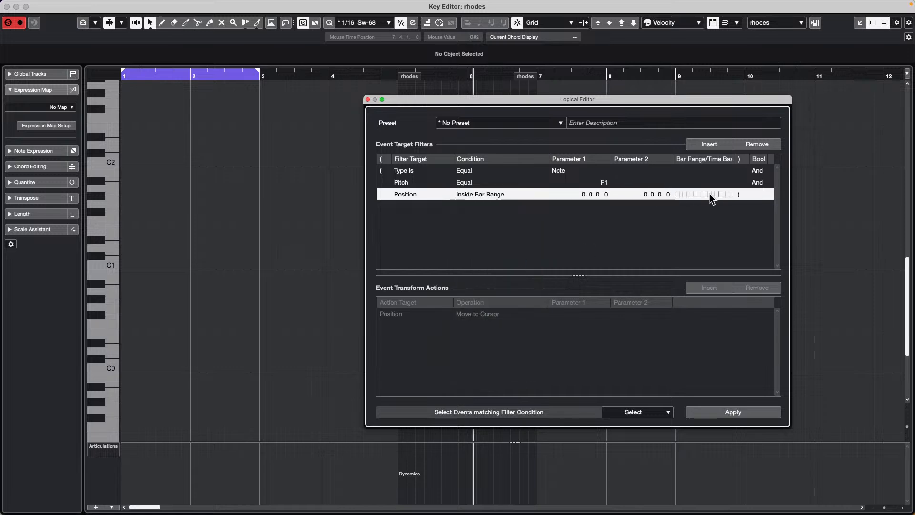
drag(693, 192, 690, 194)
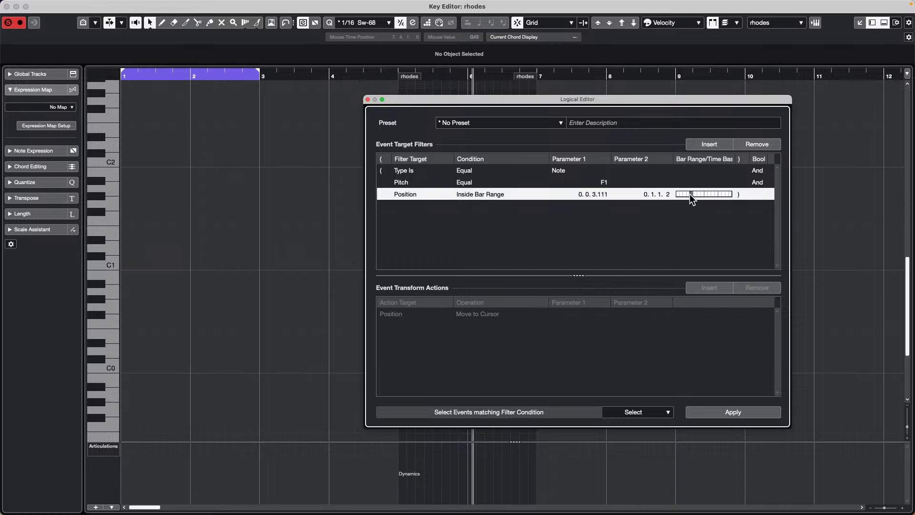
drag(653, 102, 269, 89)
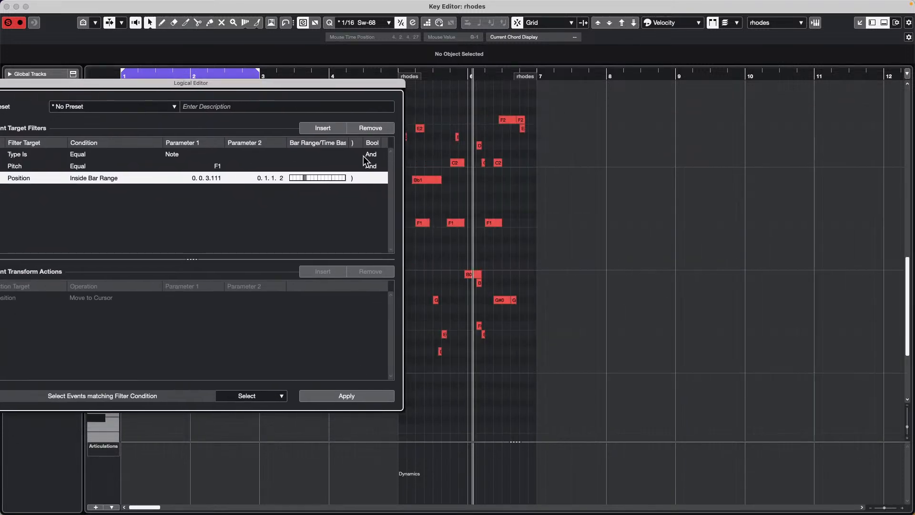
mouse_move(347, 82)
mouse_down()
mouse_move(231, 82)
mouse_move(335, 87)
mouse_up()
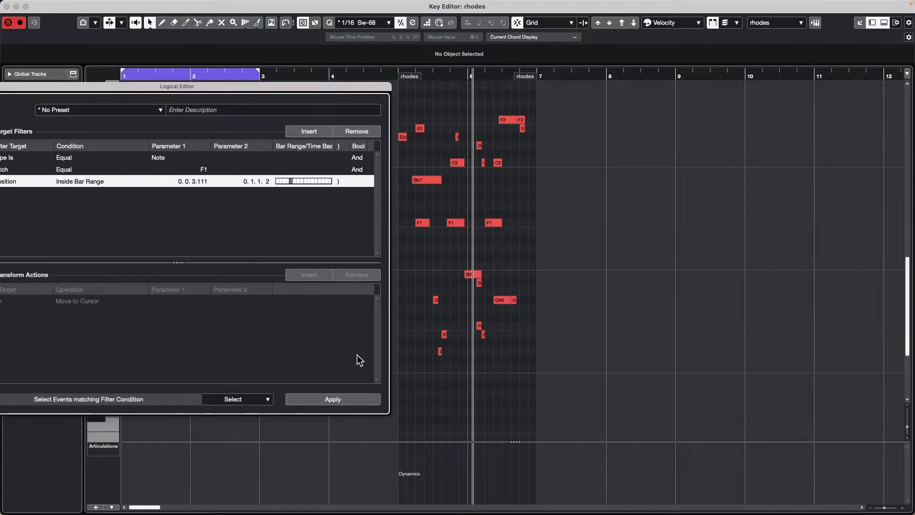
click(318, 403)
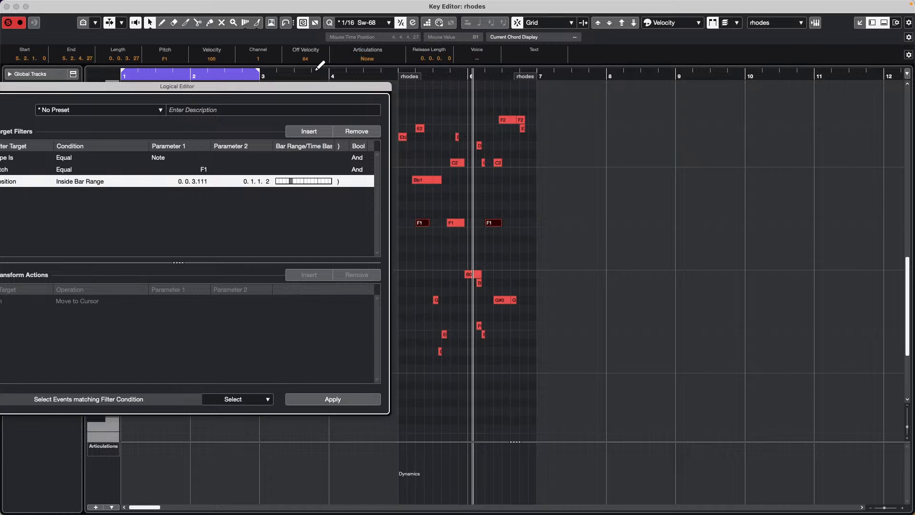
Clear the note selection and apply the same Logical Editor filter again to reselect the matching F1 notes.
drag(325, 85, 907, 212)
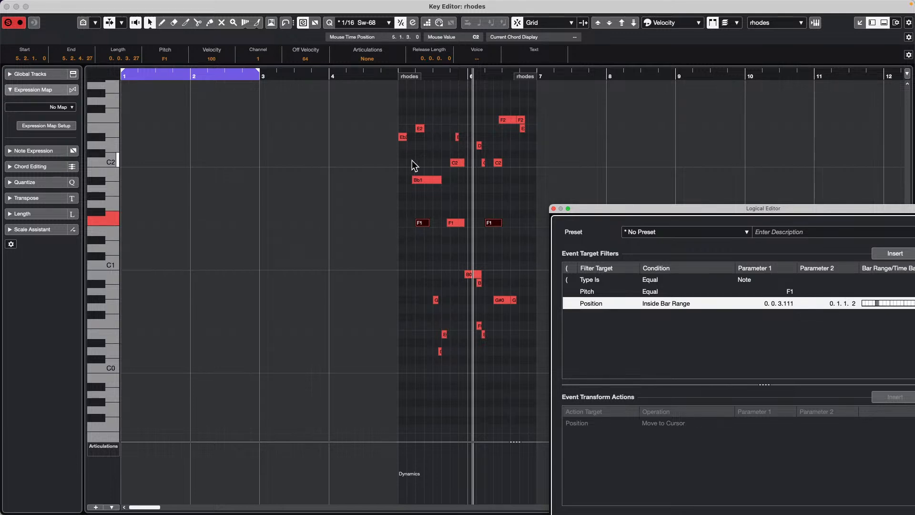
click(450, 200)
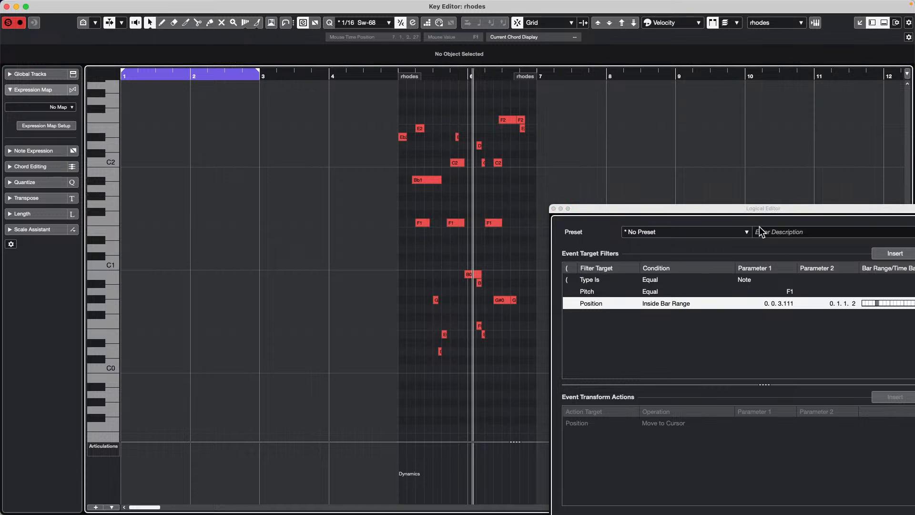
drag(752, 208, 537, 101)
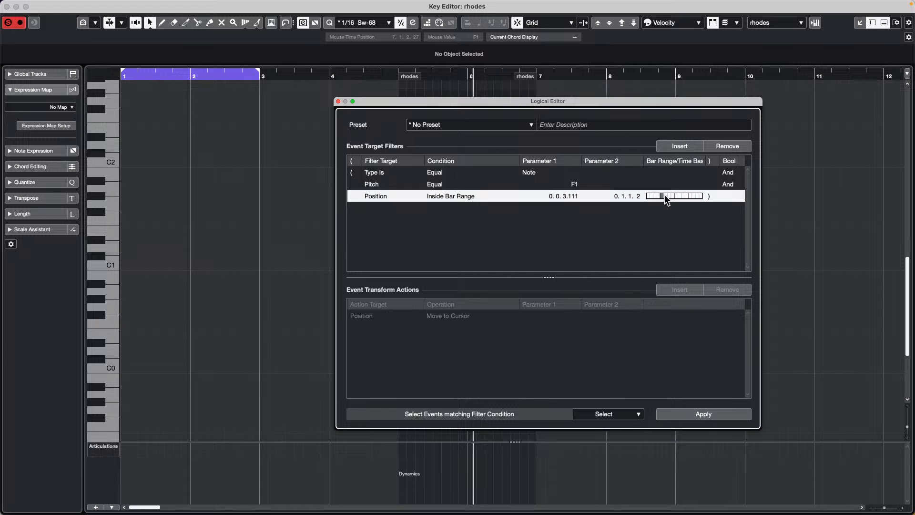
drag(404, 108, 684, 151)
click(788, 461)
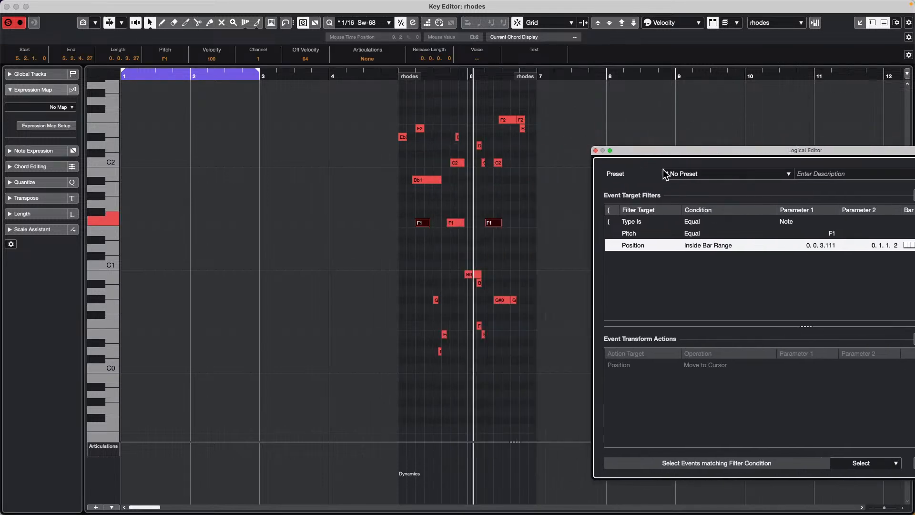
Turn off solo and record in the Key Editor and close both the Logical Editor and the Key Editor.
click(595, 150)
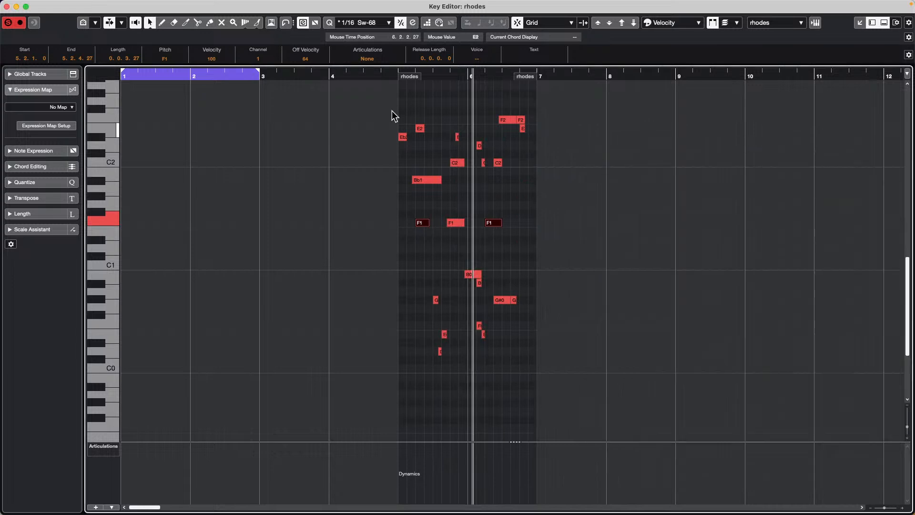
click(9, 22)
click(20, 22)
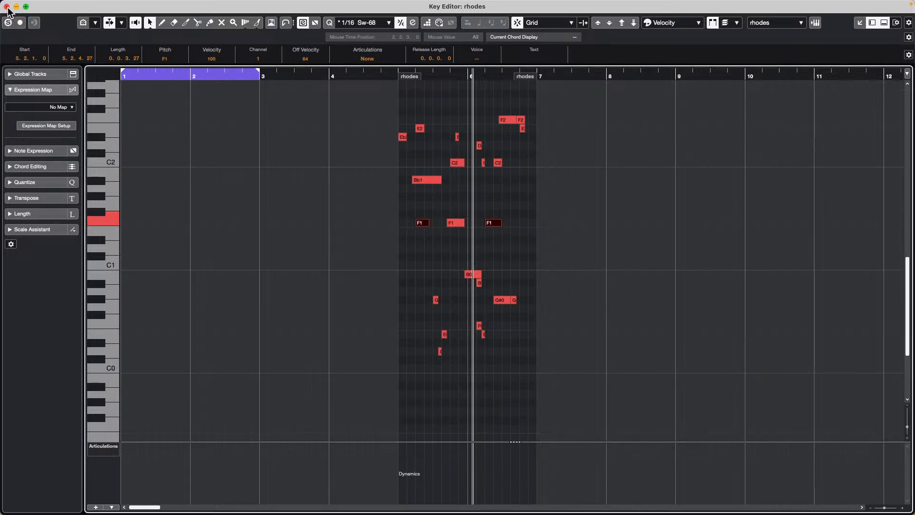
click(7, 6)
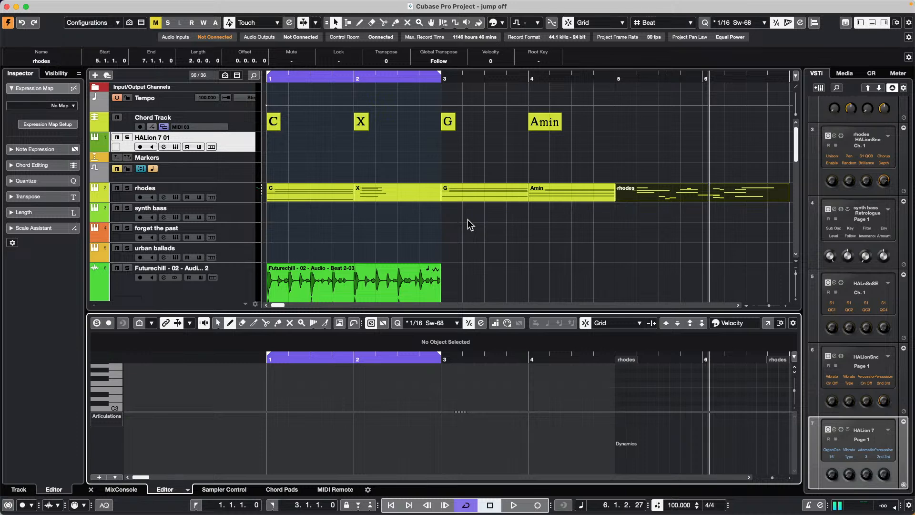
Select the Futurechill - 02 - Audio - Beat 2-03 event and briefly play the project from the start.
scroll(373, 257, down, 1)
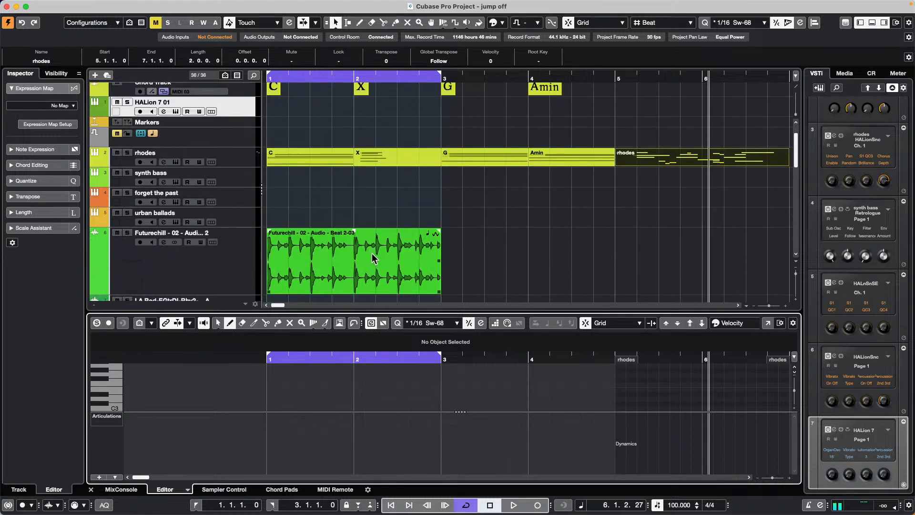
click(352, 268)
key(Home)
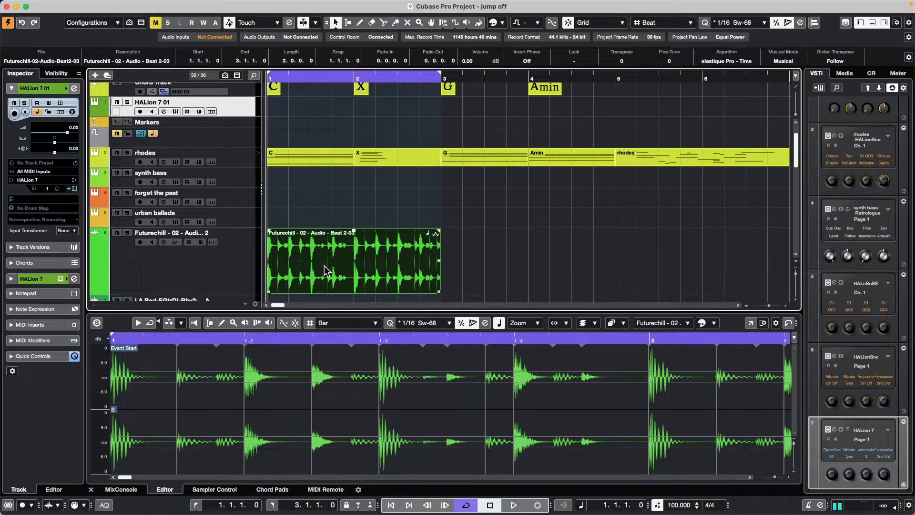
key(space)
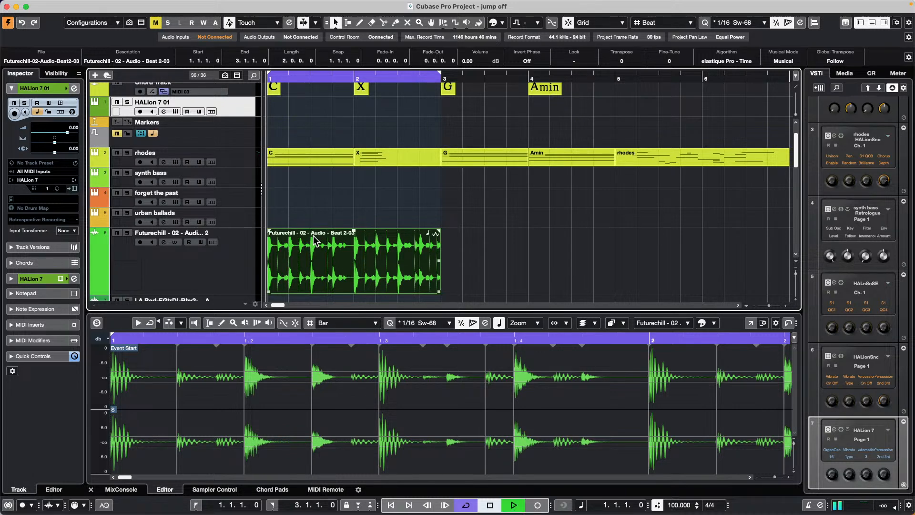
key(space)
mouse_move(317, 2)
mouse_move(280, 513)
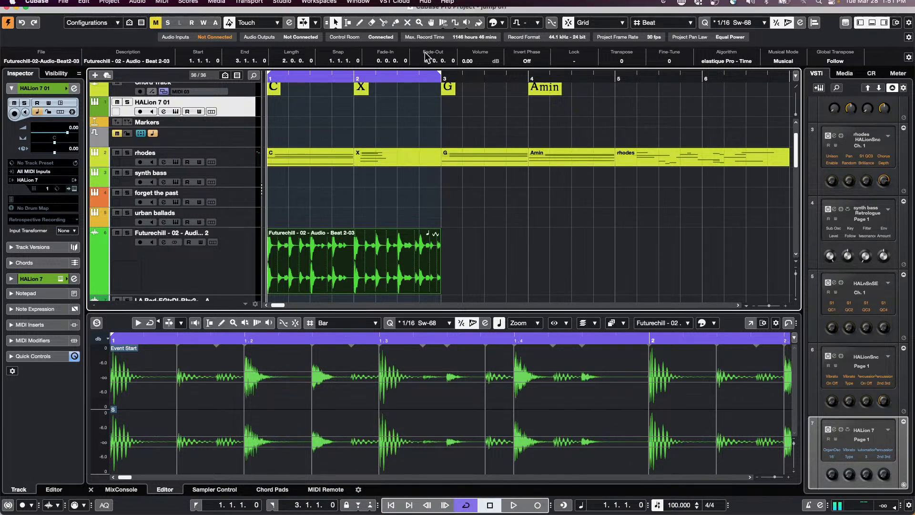
click(282, 6)
click(776, 271)
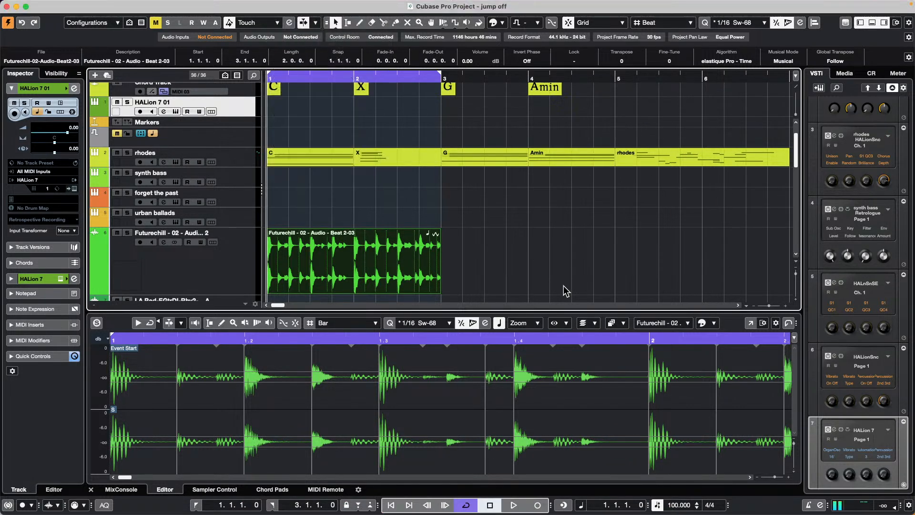
Open and activate the recent project A Long Long Time Ago Verve, skipping the missing files and leaving the missing ports unmapped.
click(63, 5)
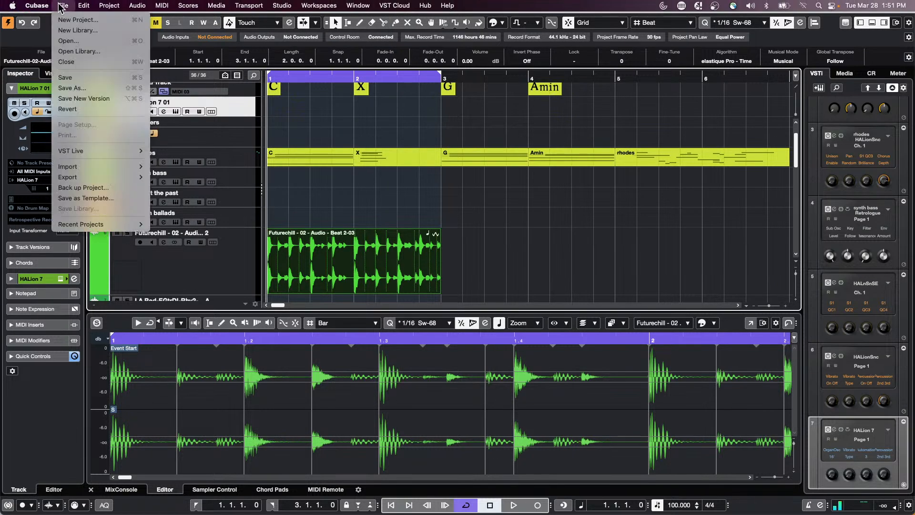
mouse_move(116, 225)
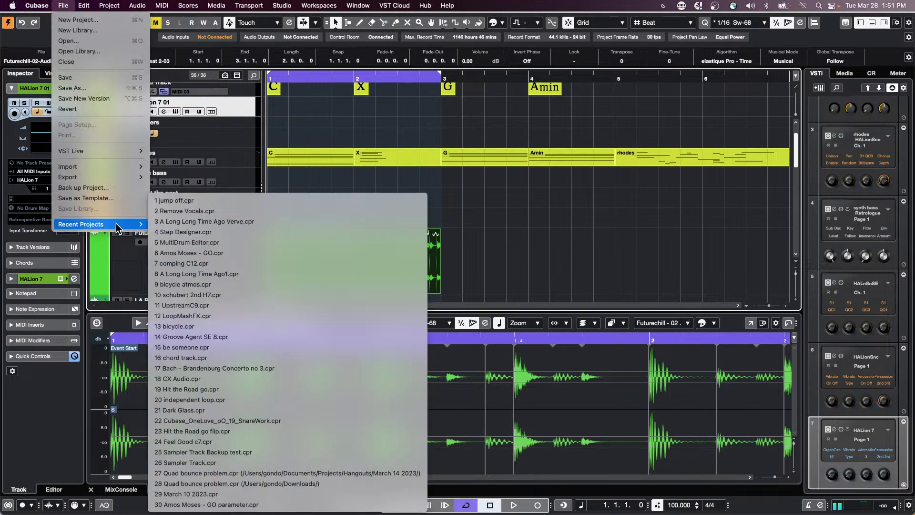
click(234, 222)
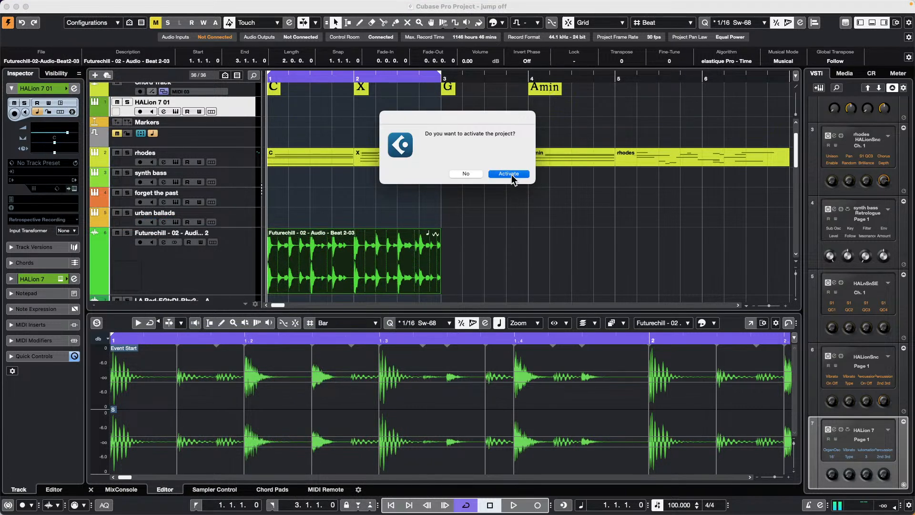
key(Return)
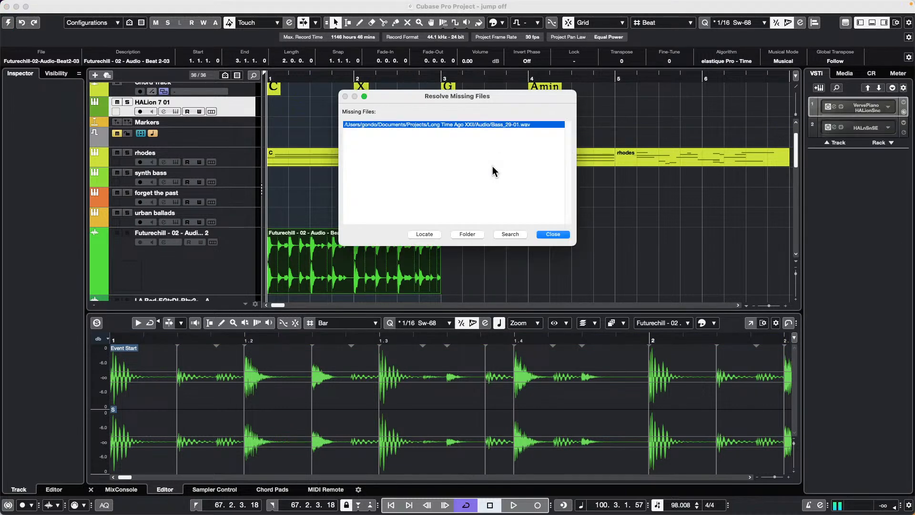
click(545, 233)
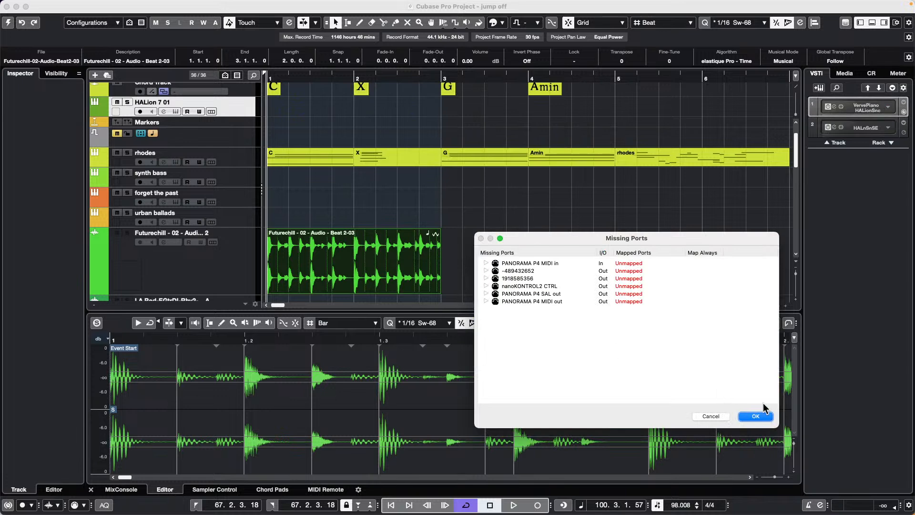
click(756, 416)
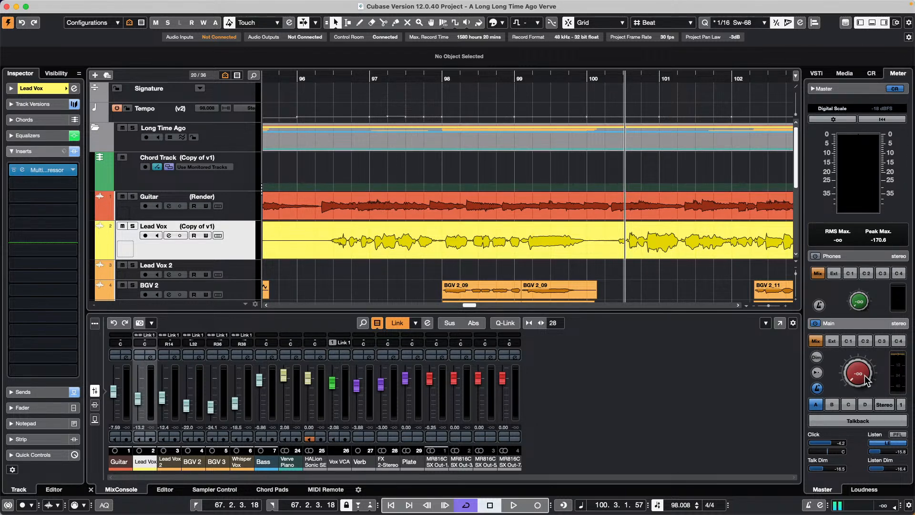
Check the Loudness meter, return to the Master meter and set the Phones source to C 2.
click(862, 491)
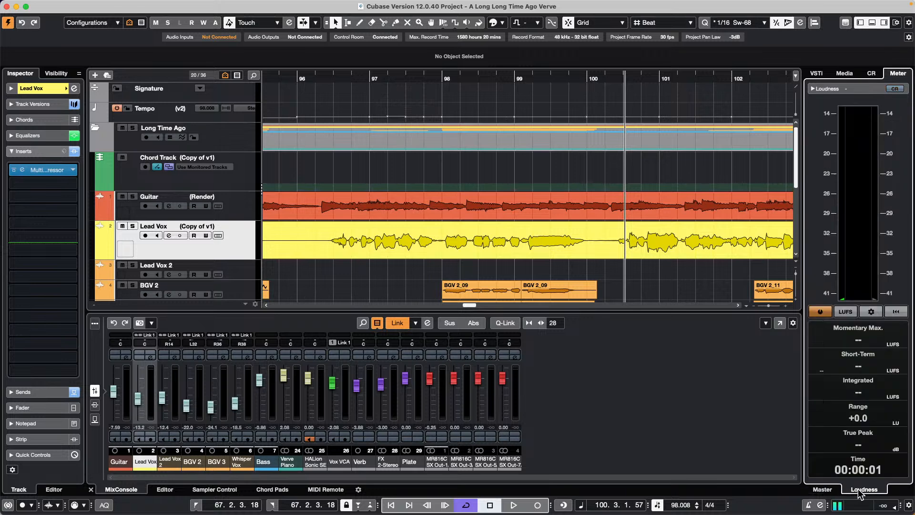
click(822, 489)
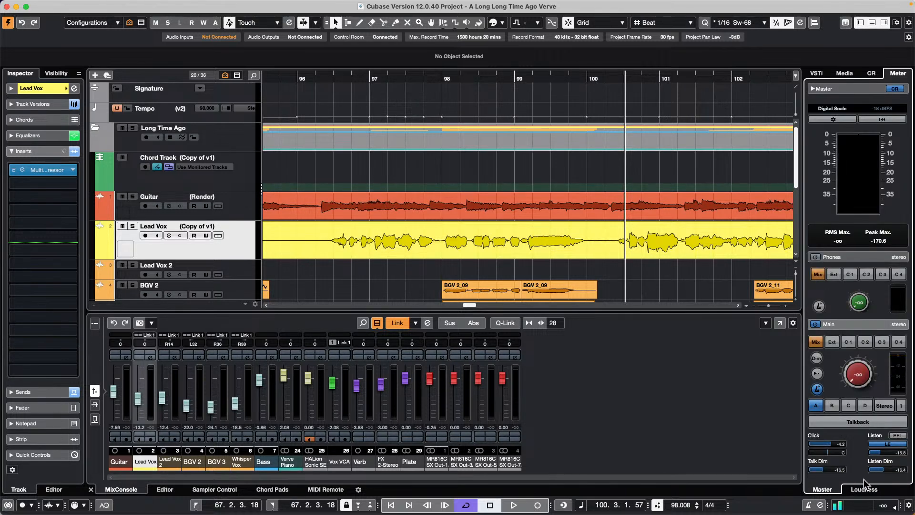
click(870, 325)
click(866, 318)
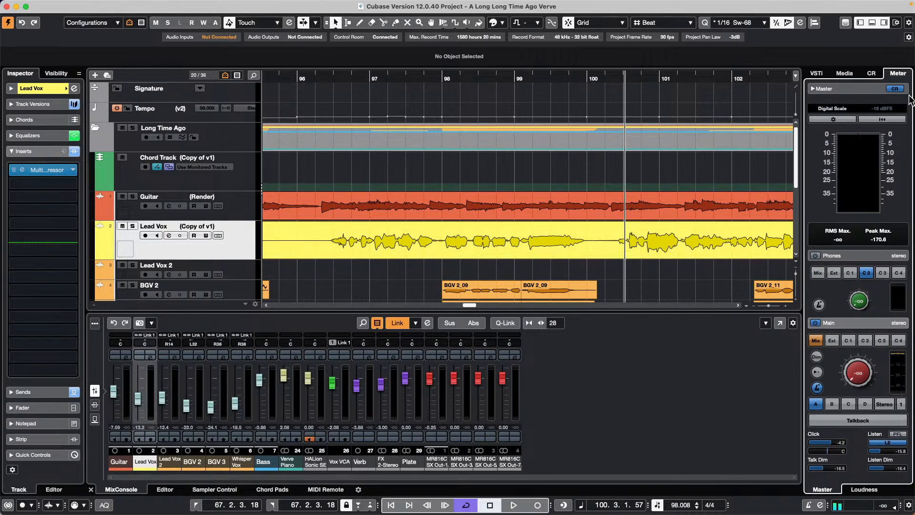
Open SuperVision from the Control Room inserts and switch its module to Wavecircle.
click(873, 74)
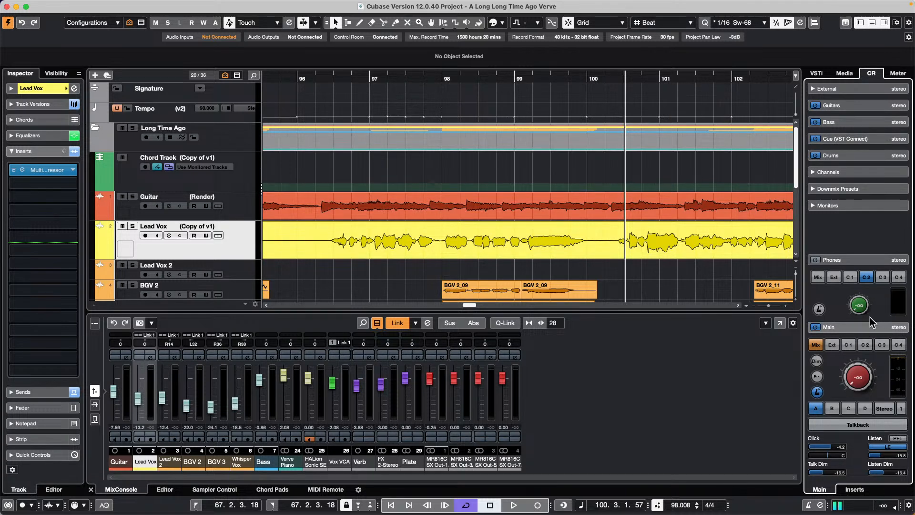
click(861, 425)
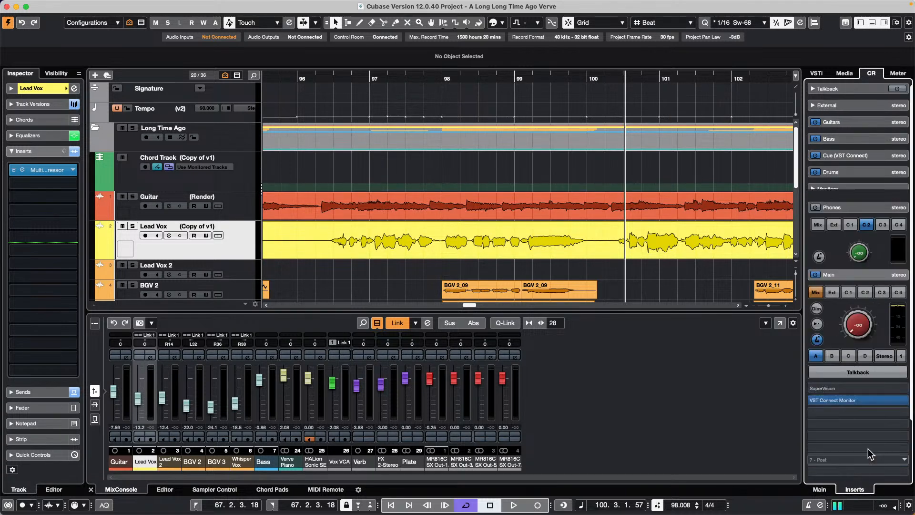
click(845, 388)
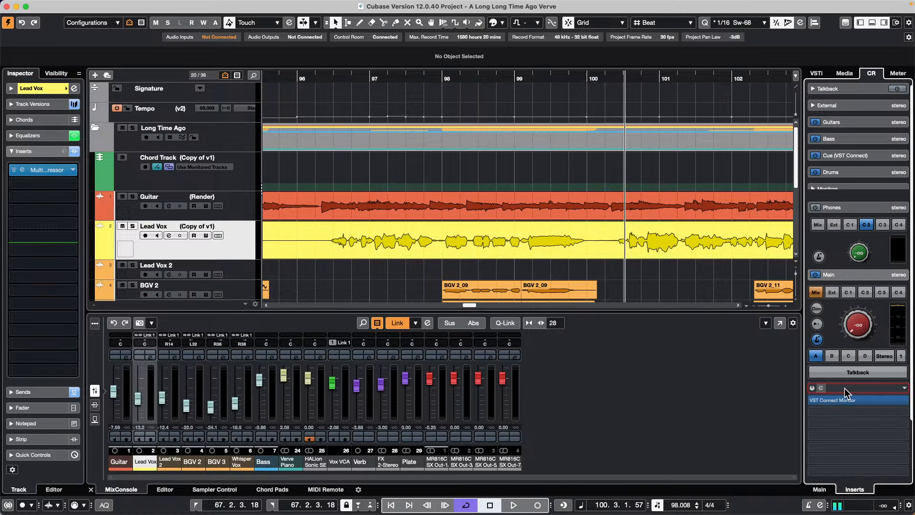
click(622, 133)
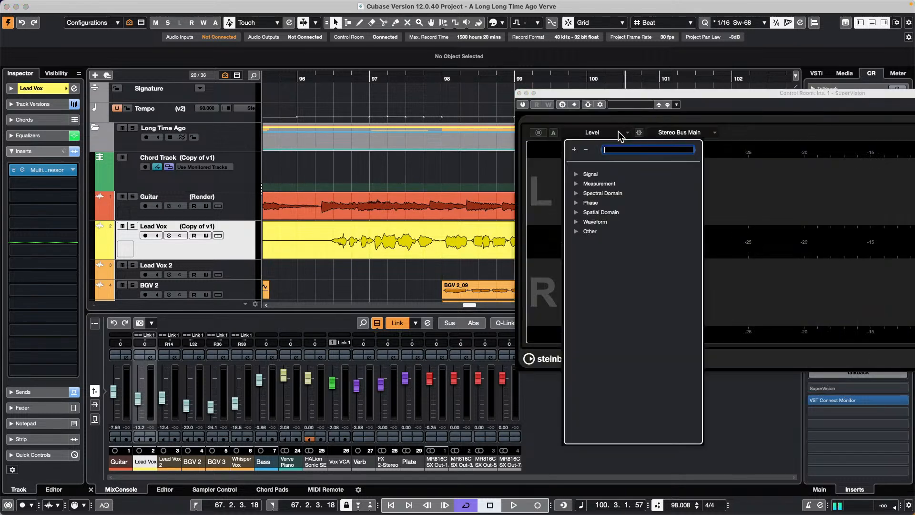
click(578, 223)
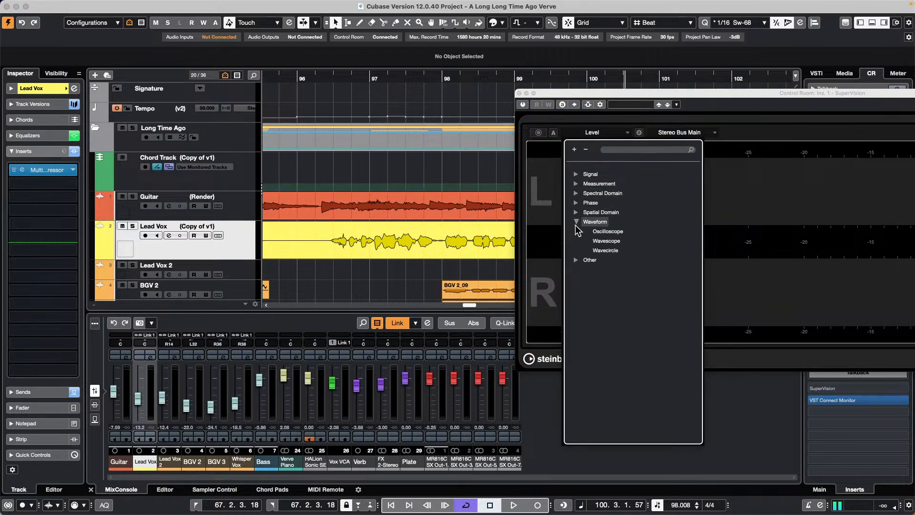
click(615, 252)
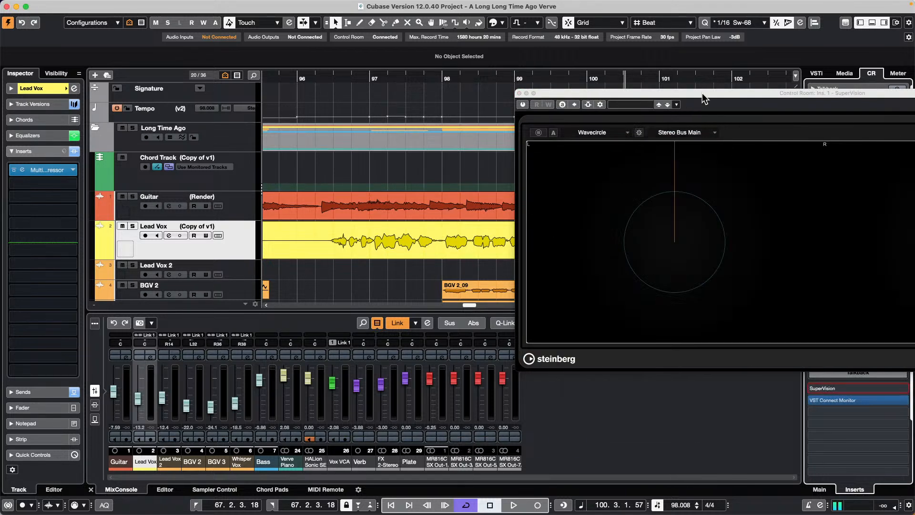
Examine the Wavecircle display of SuperVision beside the project and close the plug-in window.
drag(704, 95, 430, 61)
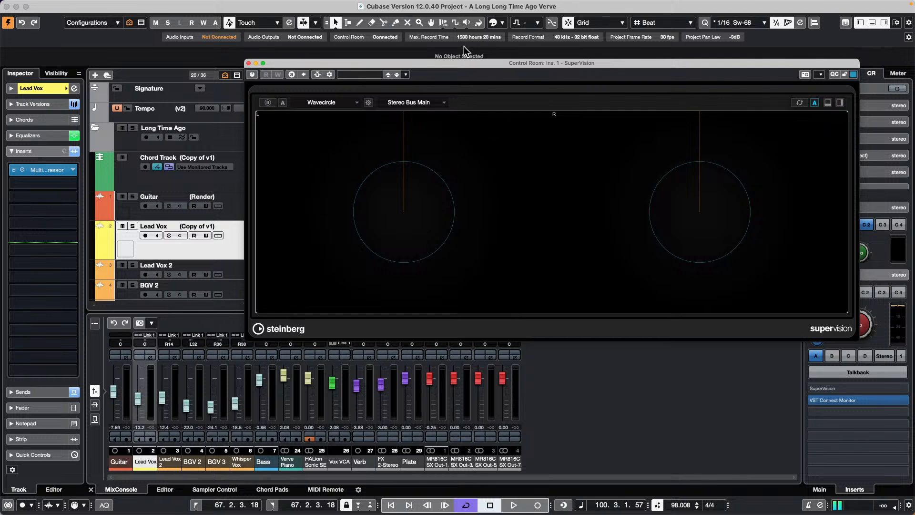
drag(464, 63, 597, 202)
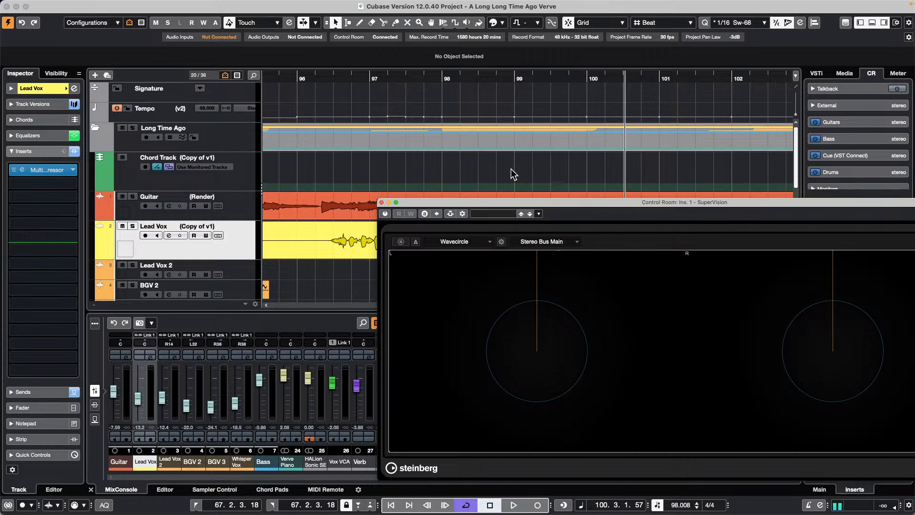
drag(530, 206, 353, 79)
click(205, 76)
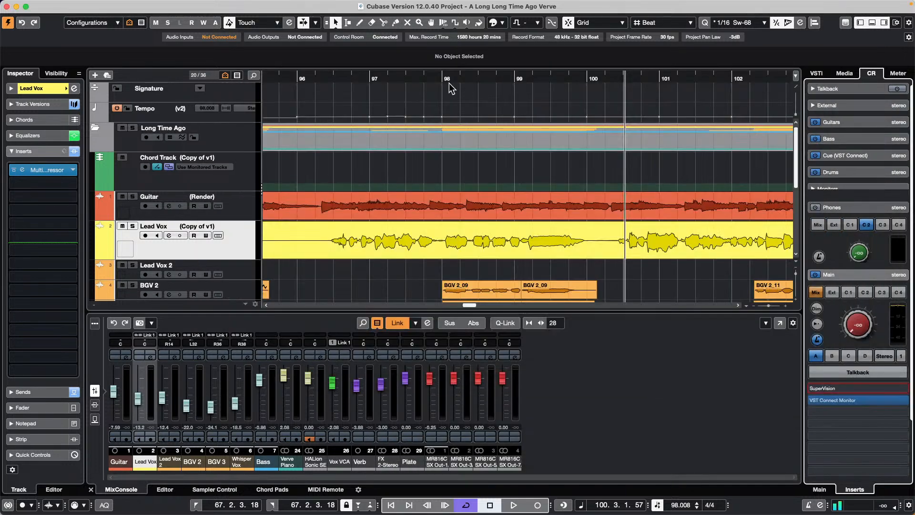
Remove VST Connect Monitor from the Control Room Main inserts, leaving SuperVision in place, and close the SuperVision window.
click(410, 76)
drag(410, 69, 366, 42)
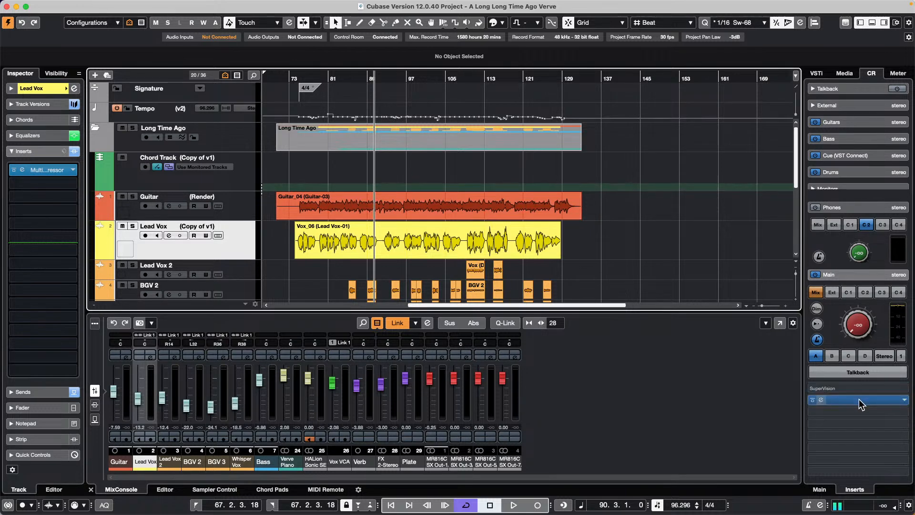
click(850, 390)
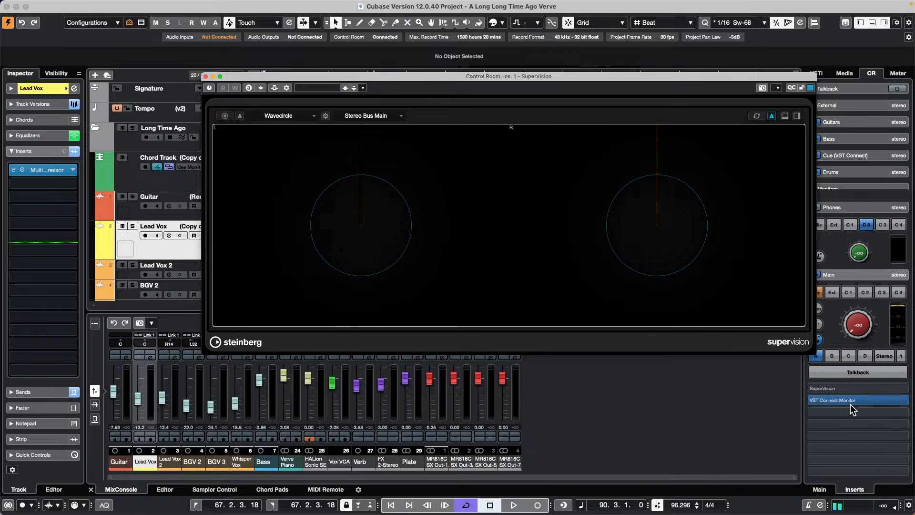
drag(853, 403, 718, 400)
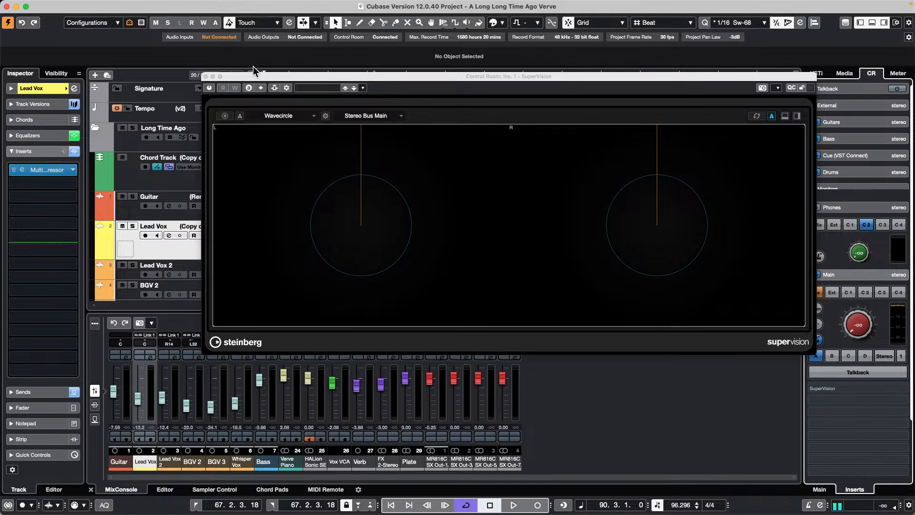
click(206, 77)
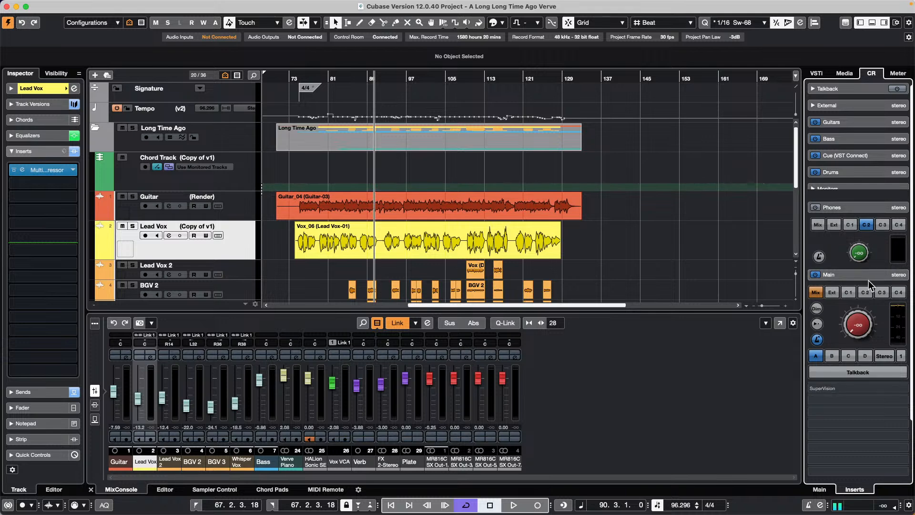
Enlarge the Control Room's Monitors inserts section, set the Phones source to C 1 and switch to monitor B.
drag(849, 192, 847, 270)
click(855, 187)
scroll(854, 179, down, 2)
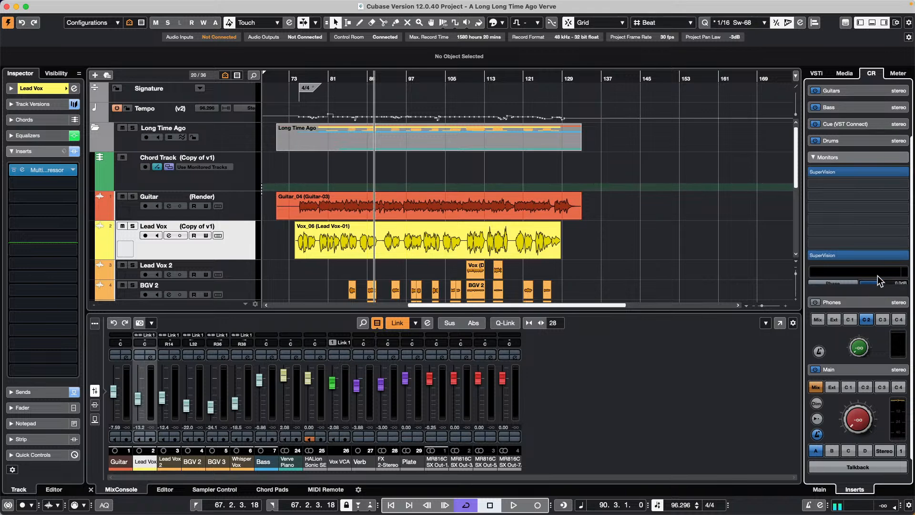
click(850, 320)
click(832, 451)
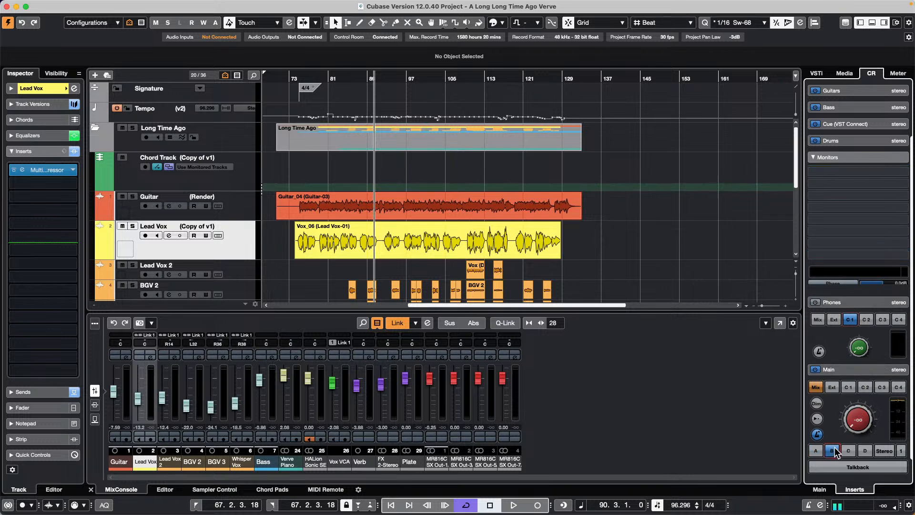
Insert StudioEQ from the EQ category in the first insert slot of monitor B (Eve).
click(895, 173)
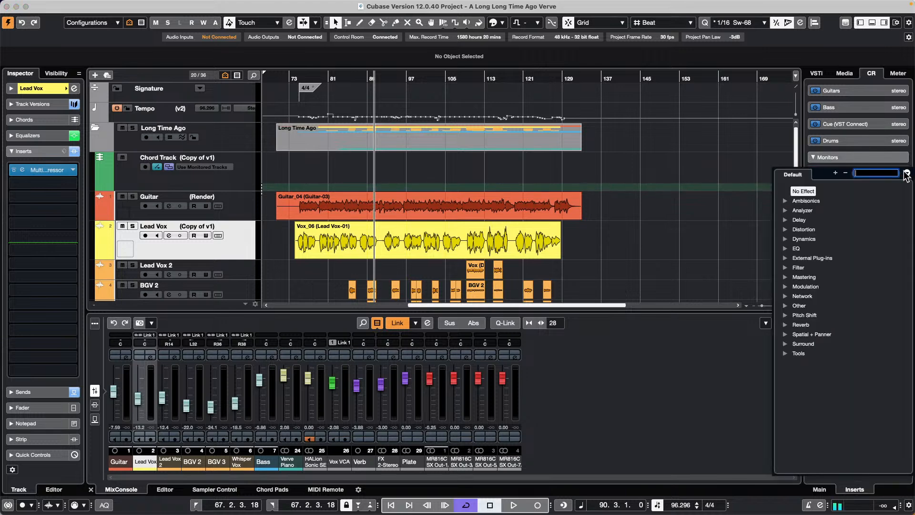
click(786, 249)
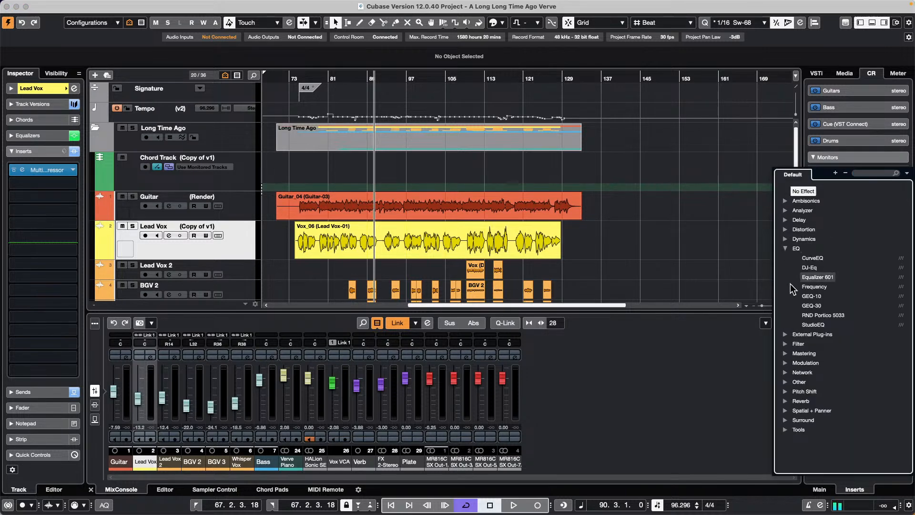
click(813, 325)
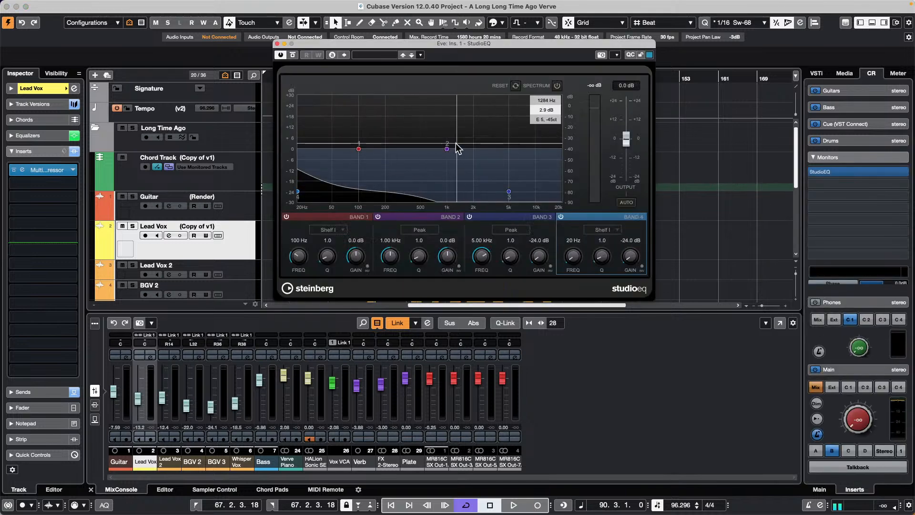
Raise StudioEQ's band 2 to 4.0 dB at 1.00 kHz, switch that band off and close the plug-in window.
drag(446, 148, 496, 142)
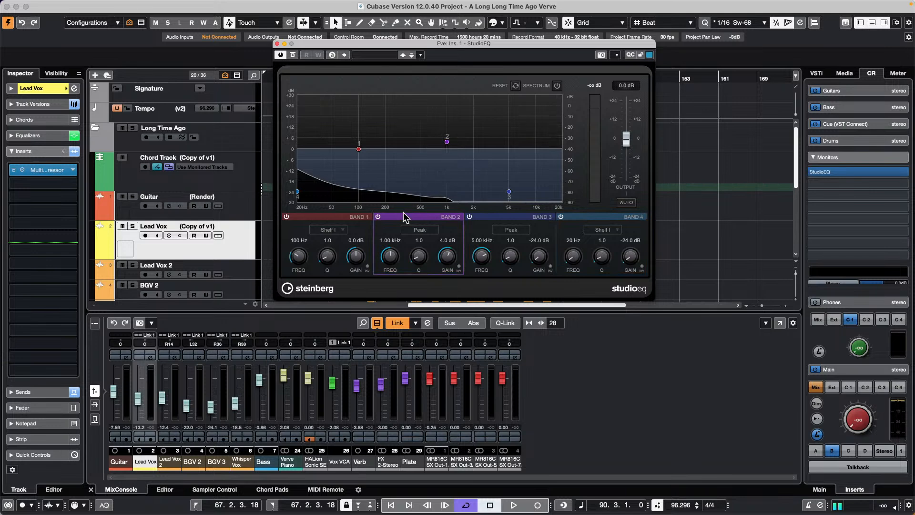
click(379, 217)
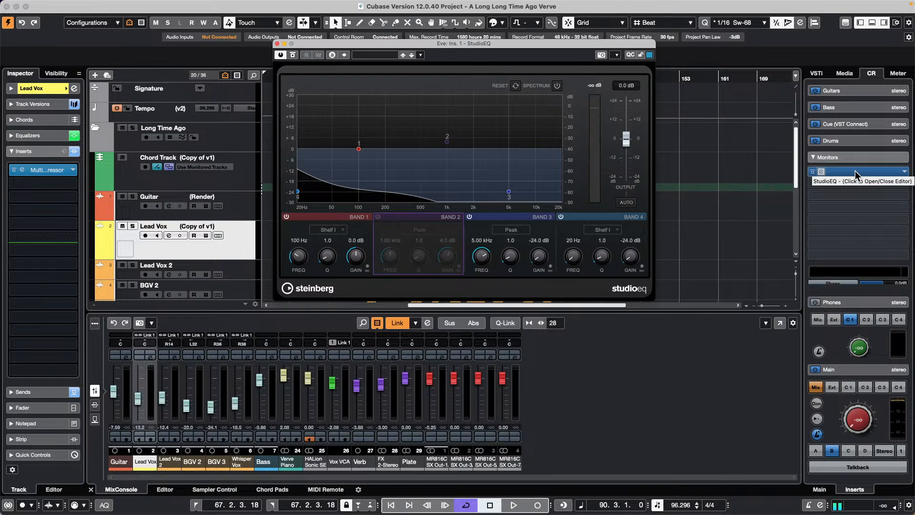
click(278, 43)
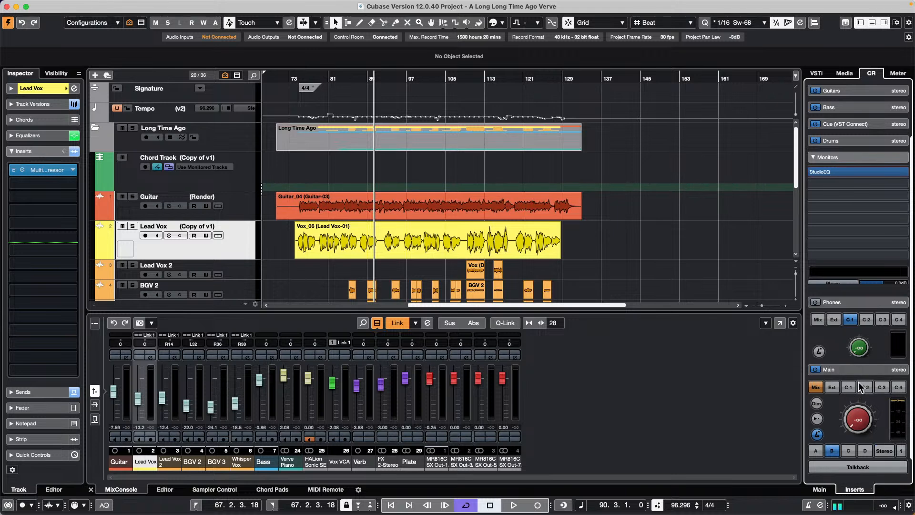
Switch the Control Room from the inserts back to its main page listing the monitors.
click(860, 370)
click(867, 265)
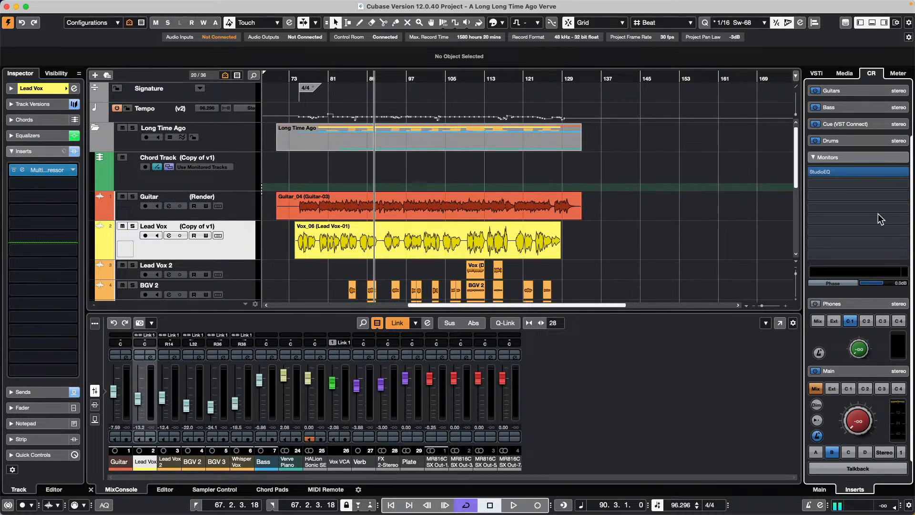
click(821, 490)
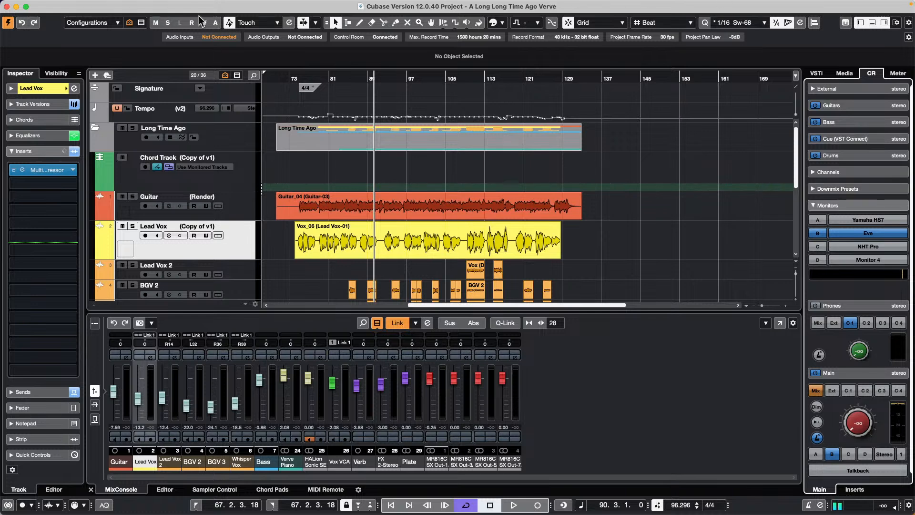
Create a new empty project in the MultiDrum Editor folder.
mouse_move(72, 4)
click(62, 5)
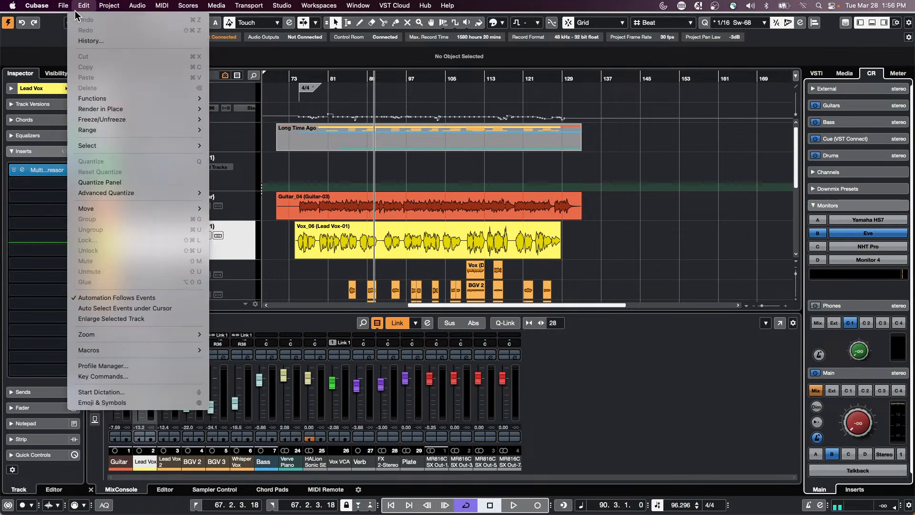
click(76, 19)
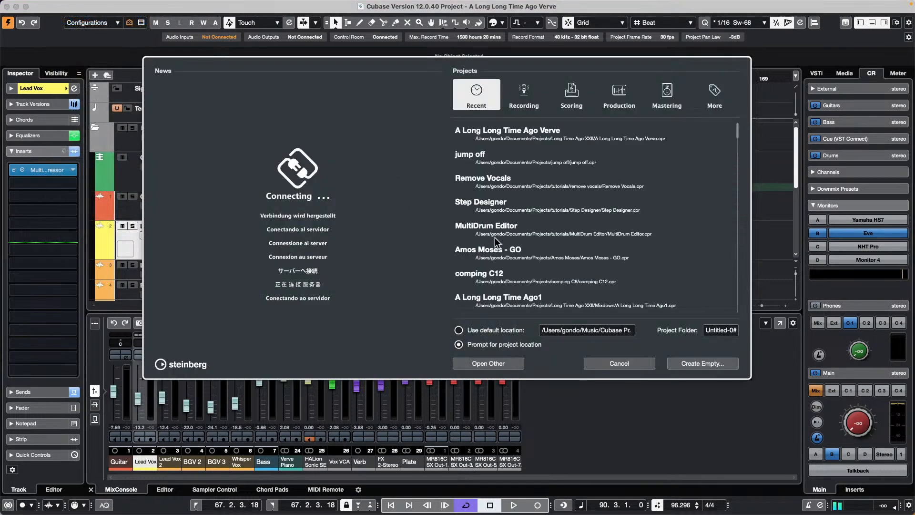
click(715, 363)
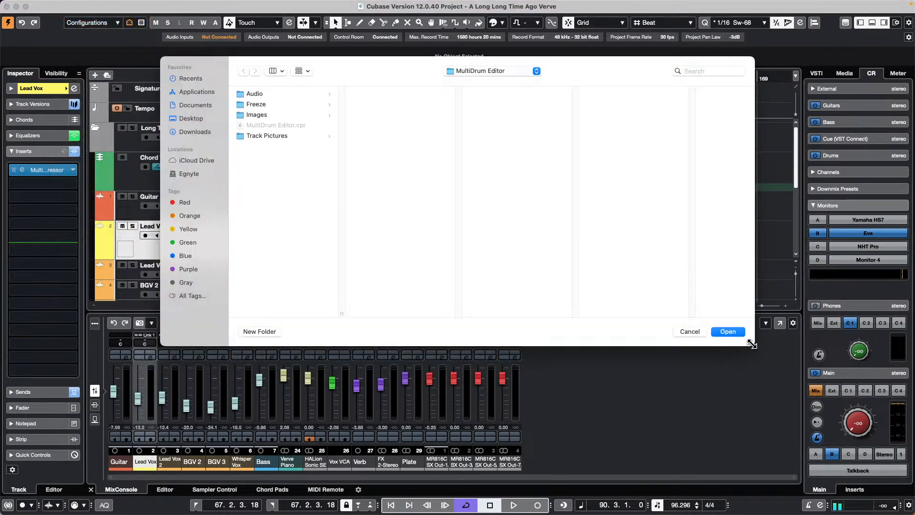
click(728, 331)
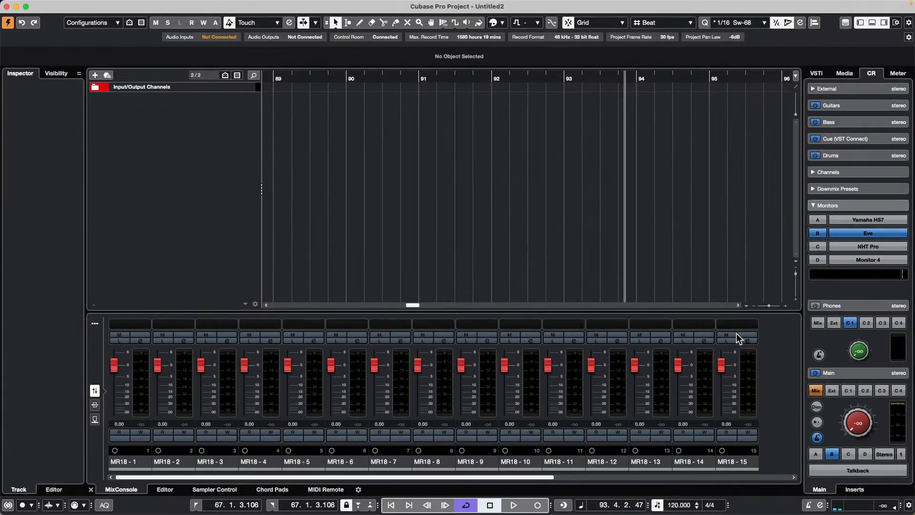
Add one instrument track with HALion 7 routed to MR816CSX Out-1/2.
right_click(183, 123)
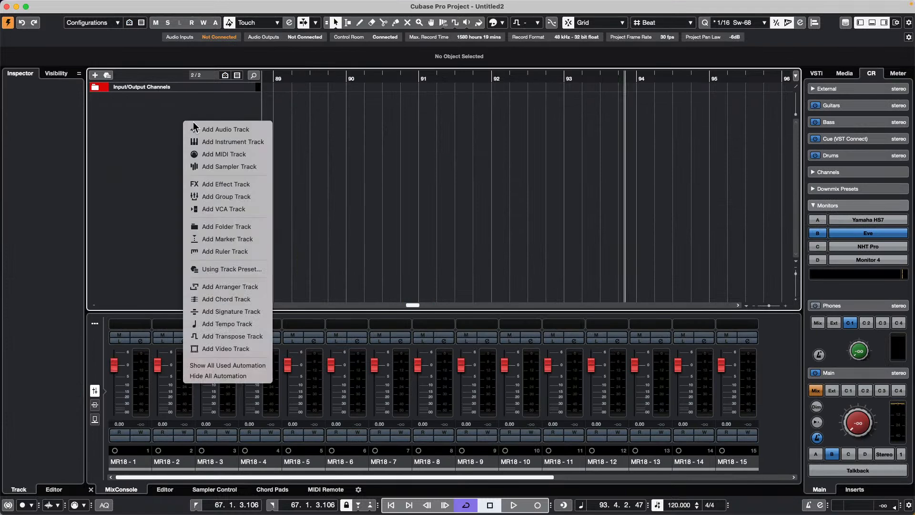
click(247, 143)
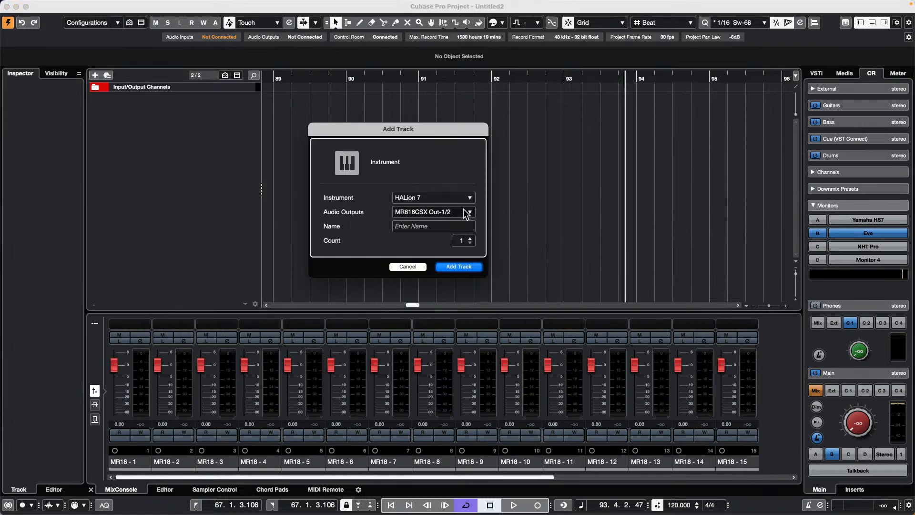
click(430, 198)
click(537, 247)
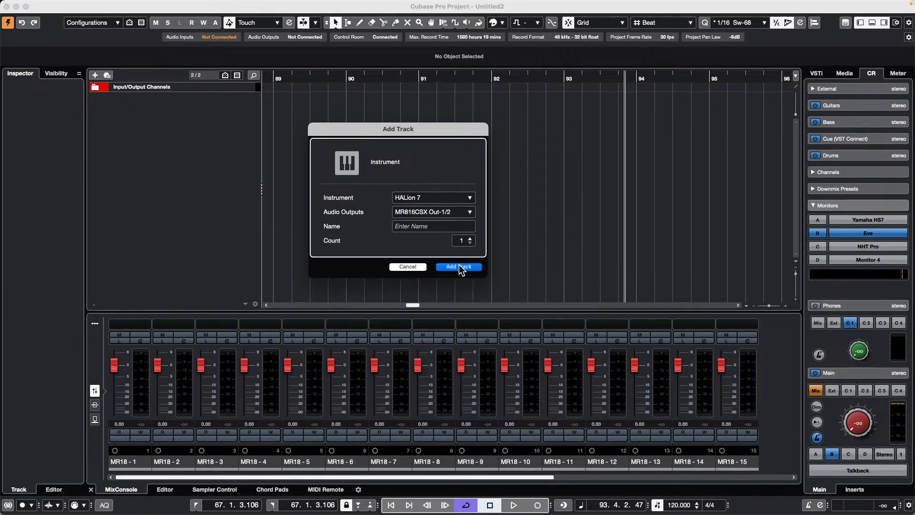
click(459, 265)
click(381, 145)
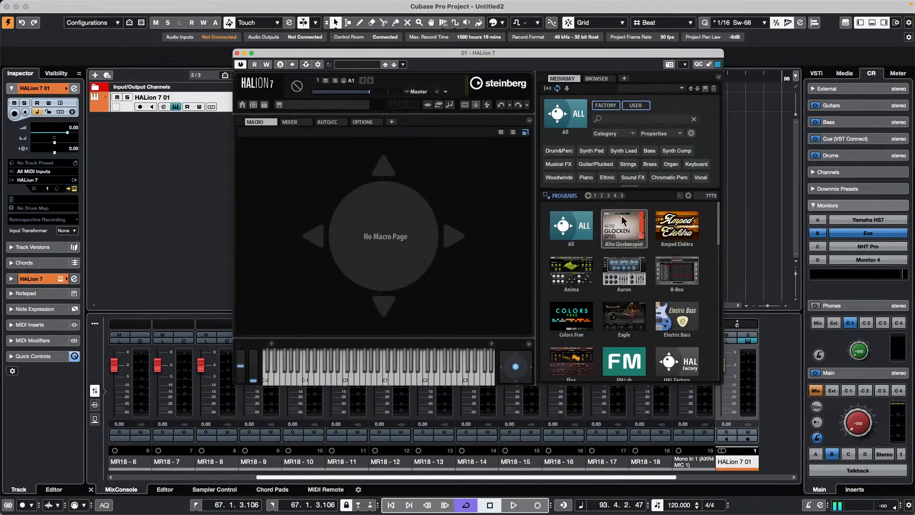
Search HALion 7's programs for SILK ROADS and load Silk Roads from HS SE Pro.
click(625, 119)
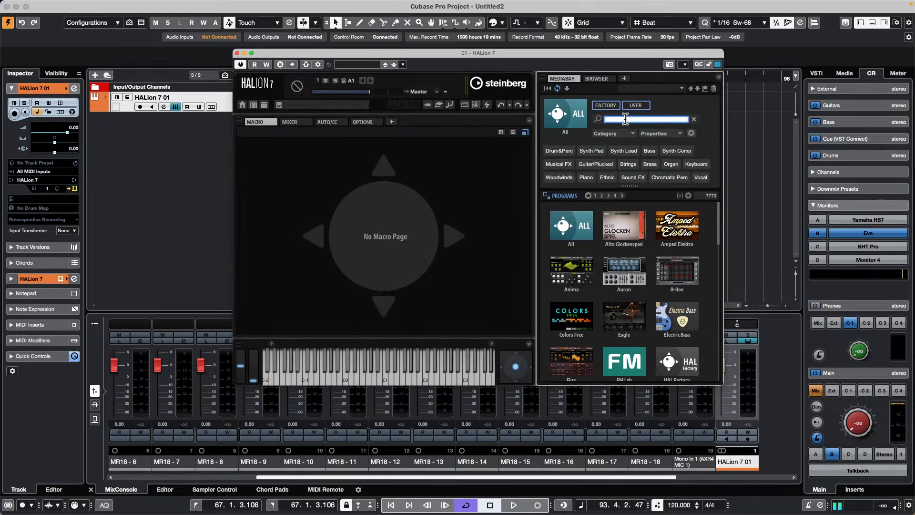
text(SILK R)
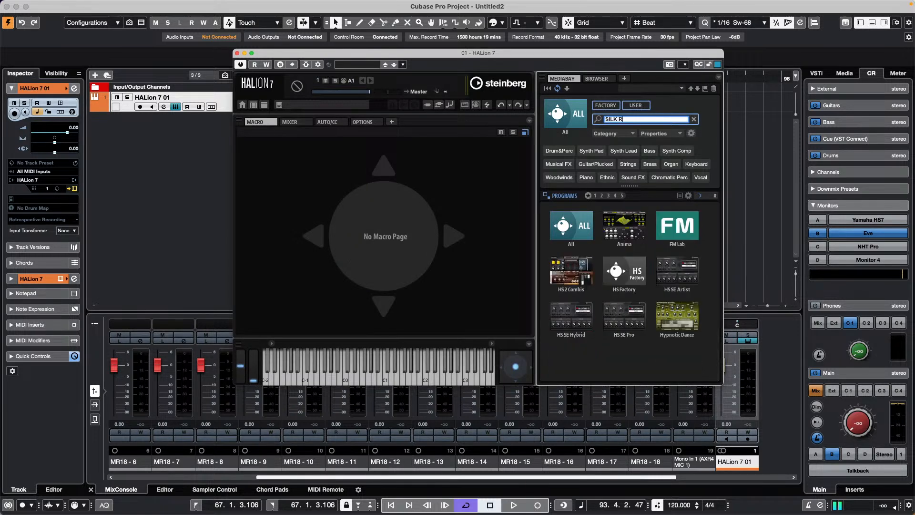
text(OADS)
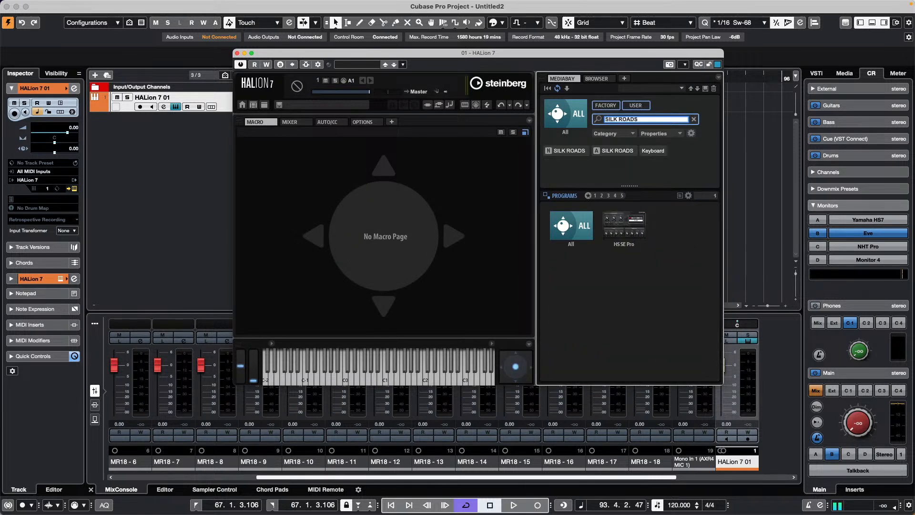
click(633, 225)
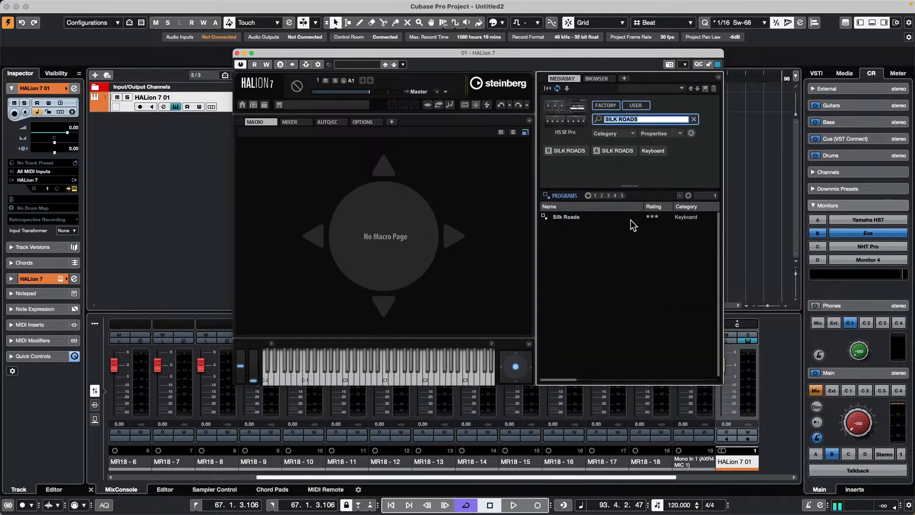
double_click(568, 218)
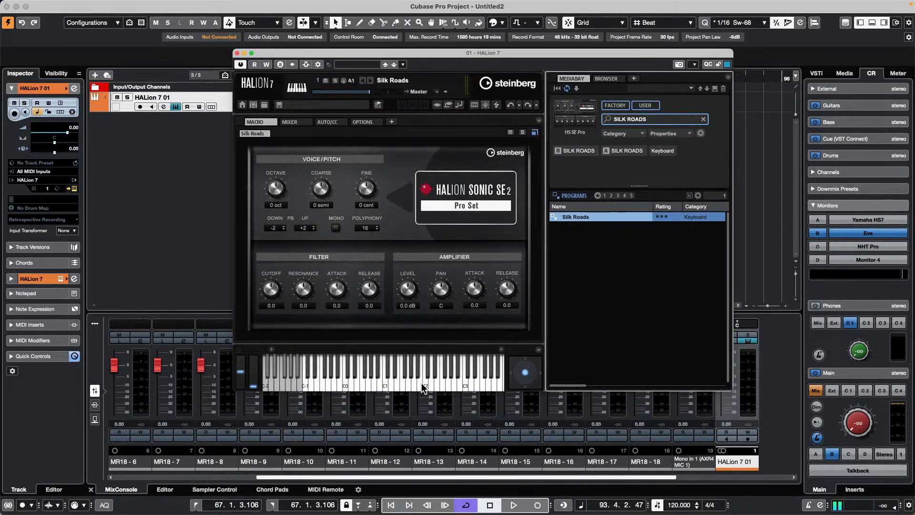
Play test notes on HALion's keyboard and raise the Control Room Main level to -16.6.
click(424, 375)
drag(858, 427, 863, 403)
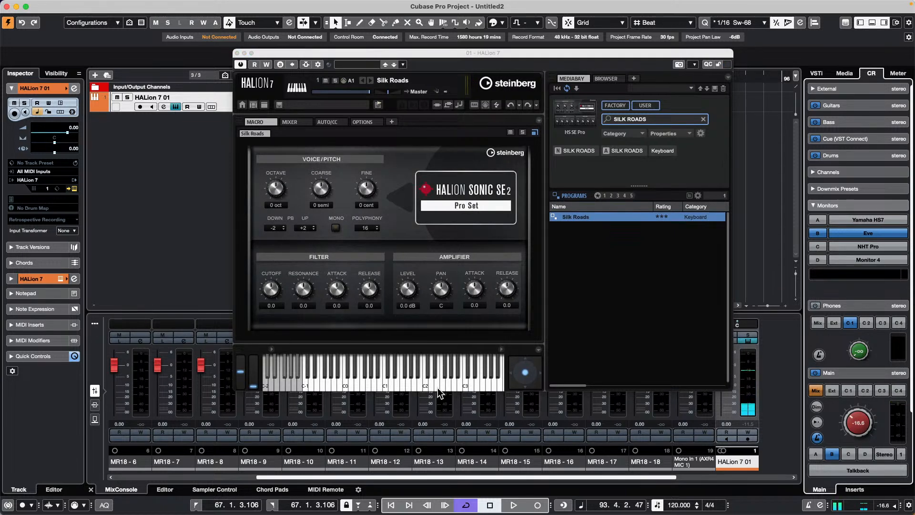
click(447, 379)
click(370, 382)
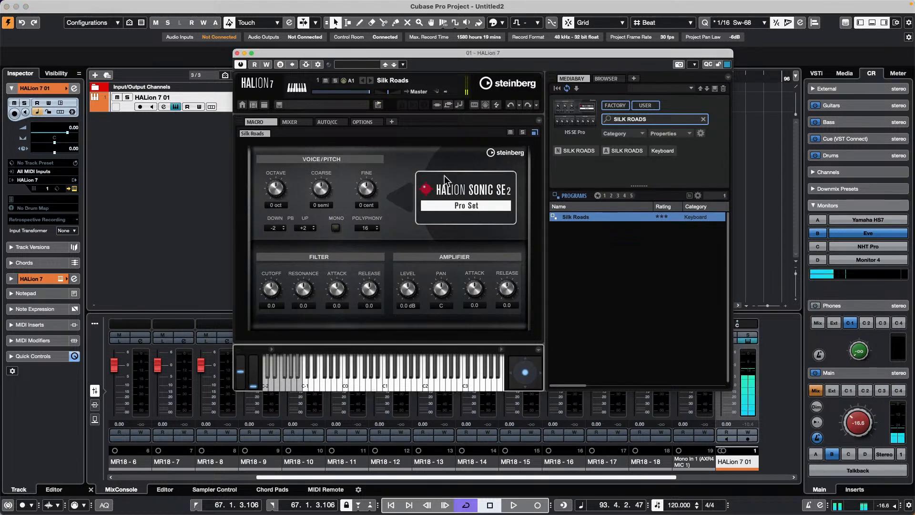
Raise the Control Room Main level to -2.90 and place the HALion 7 window clear of the Control Room.
drag(307, 53, 452, 57)
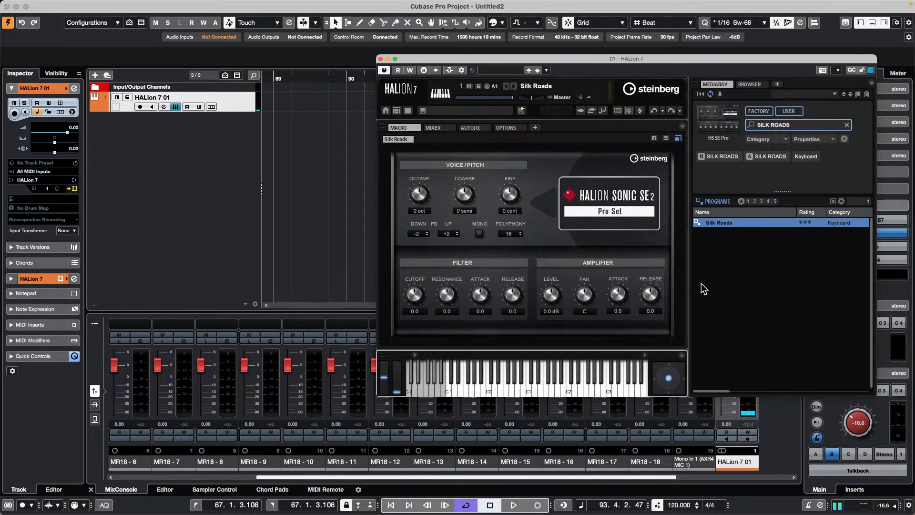
drag(870, 421, 867, 390)
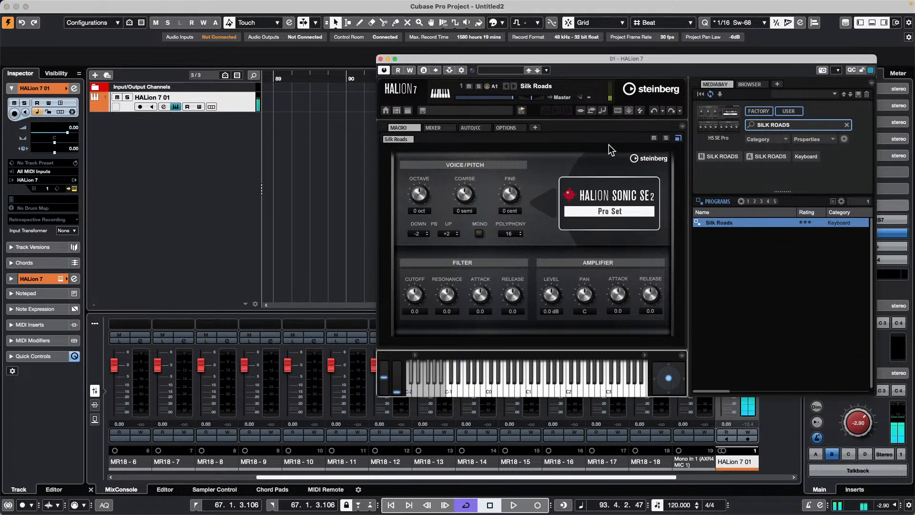
drag(607, 57, 438, 47)
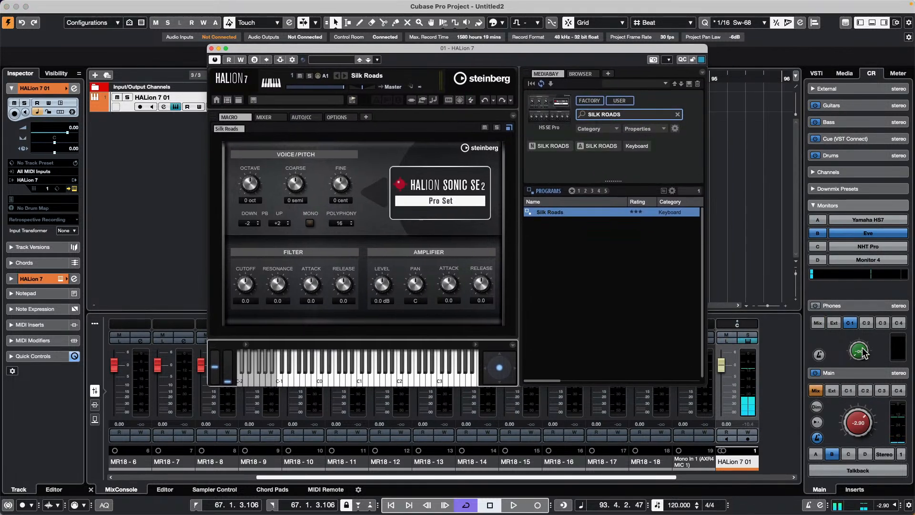
Set the Phones source to Mix and play several low and high test notes on HALion's keyboard.
click(818, 323)
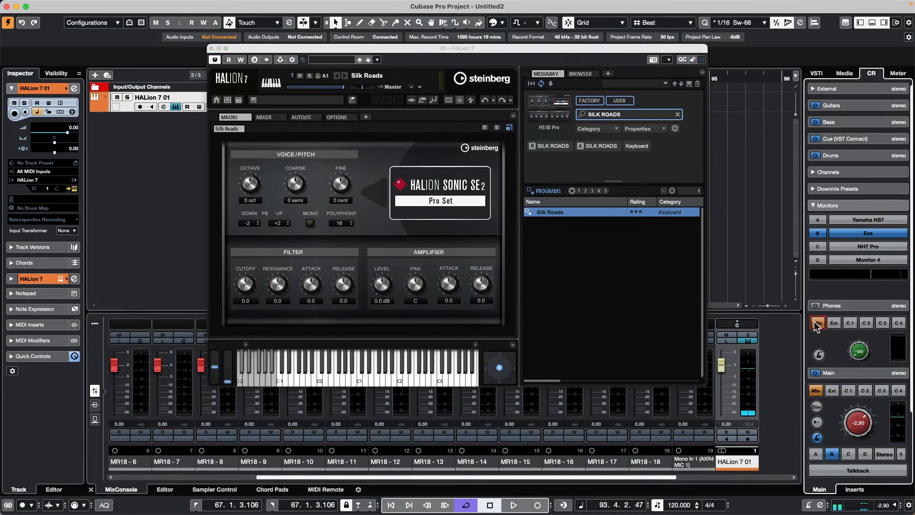
click(377, 378)
click(322, 380)
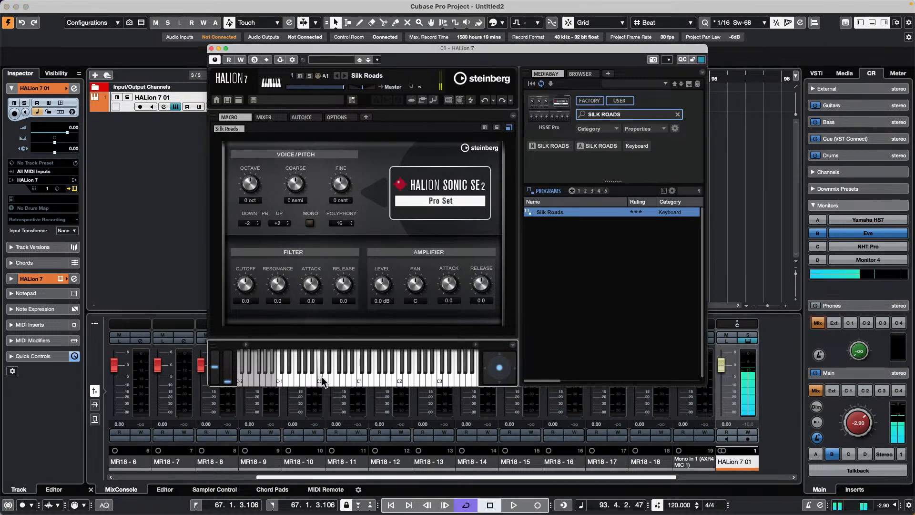
click(320, 380)
click(448, 379)
click(474, 379)
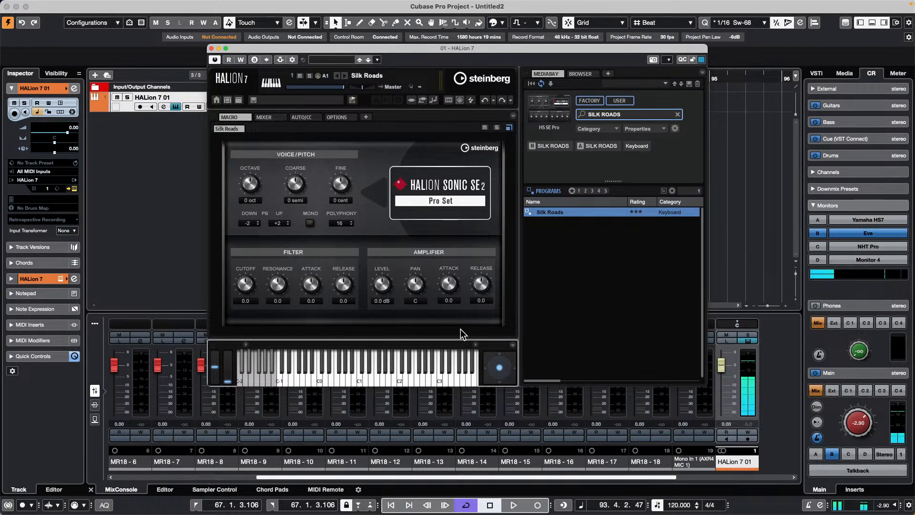
Open the Control Room audio connections, examine the Yamaha HS7 monitor's left and right device ports, and close them.
key(F4)
drag(356, 49, 625, 113)
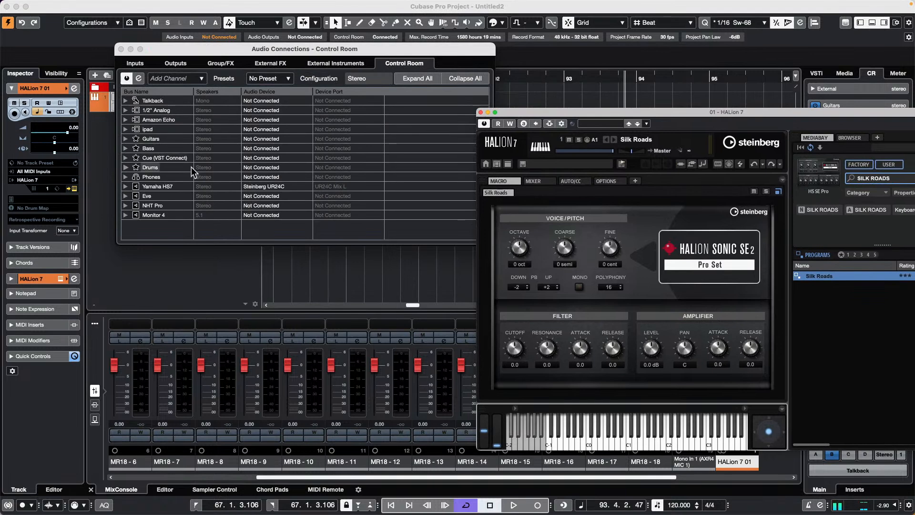
click(126, 186)
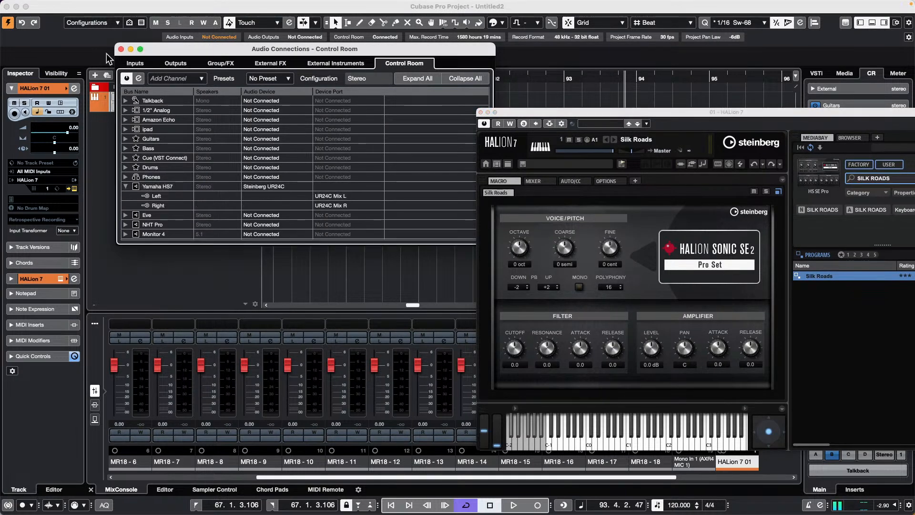
click(121, 49)
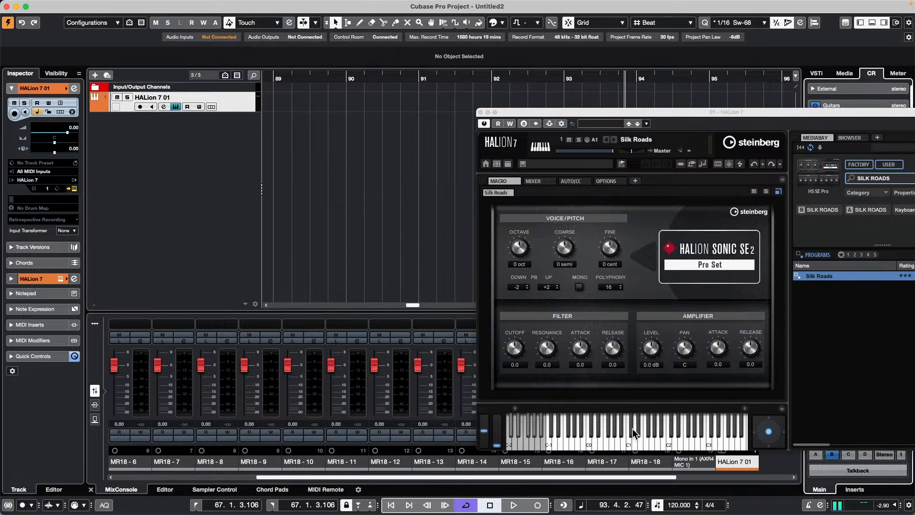
Switch the Control Room monitor output to Yamaha HS7 and play test notes on HALion's keyboard.
click(663, 439)
drag(627, 116, 432, 10)
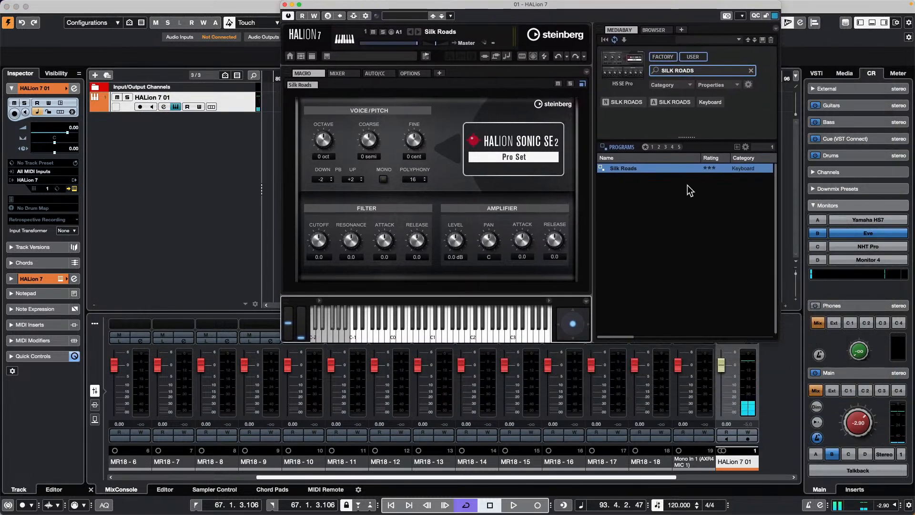
click(816, 454)
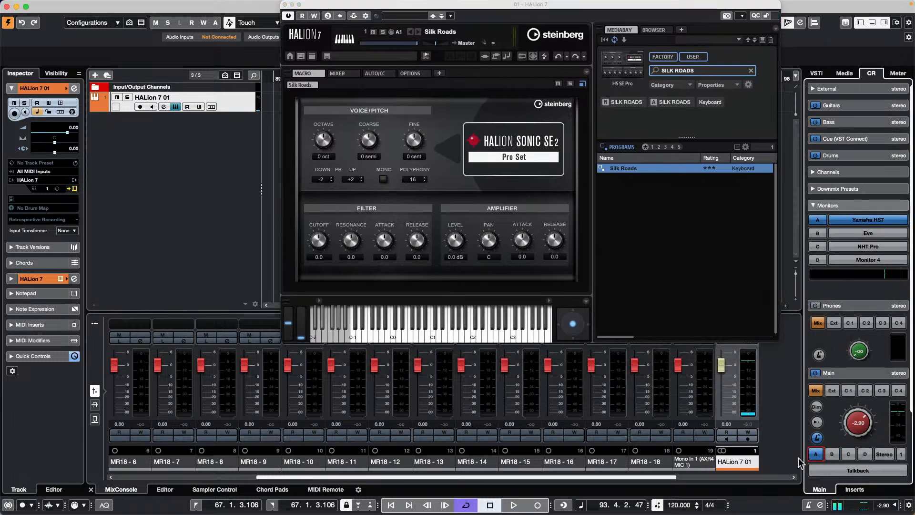
click(503, 333)
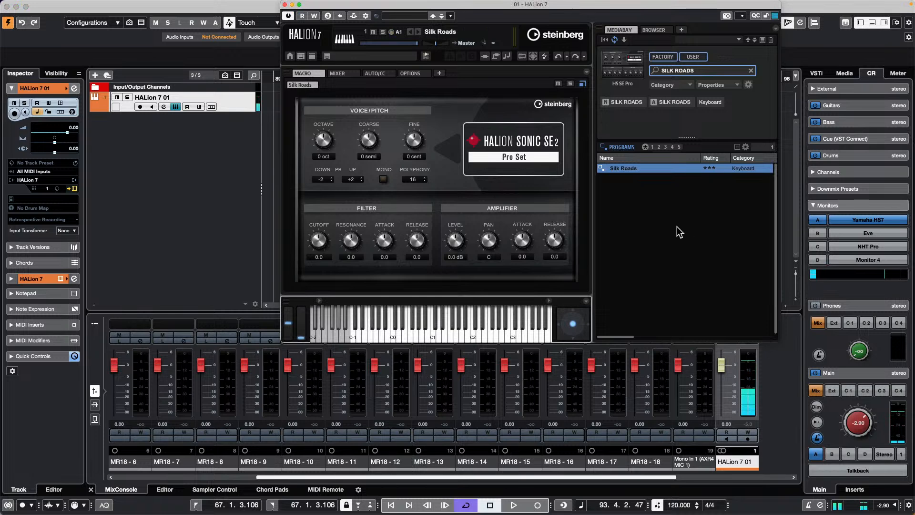
Add a chord track to the project and enable monitoring on the HALion 7 01 track.
right_click(213, 142)
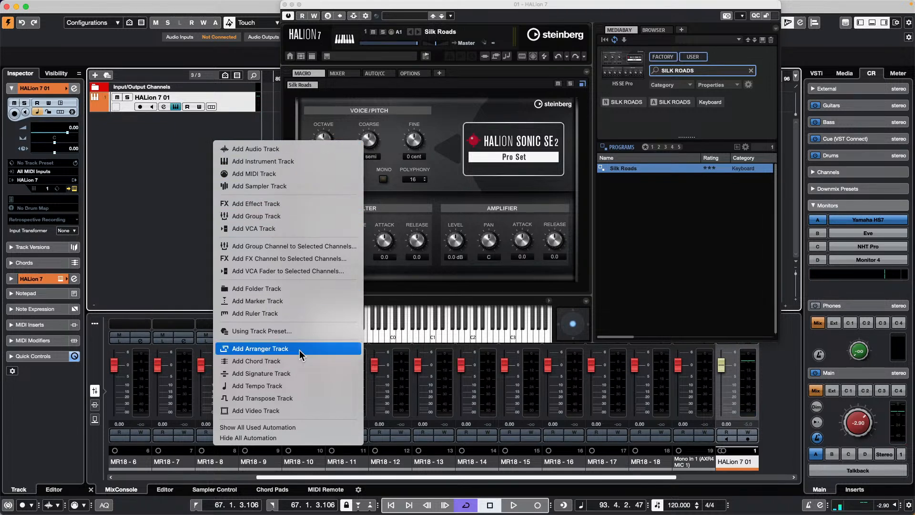
click(305, 361)
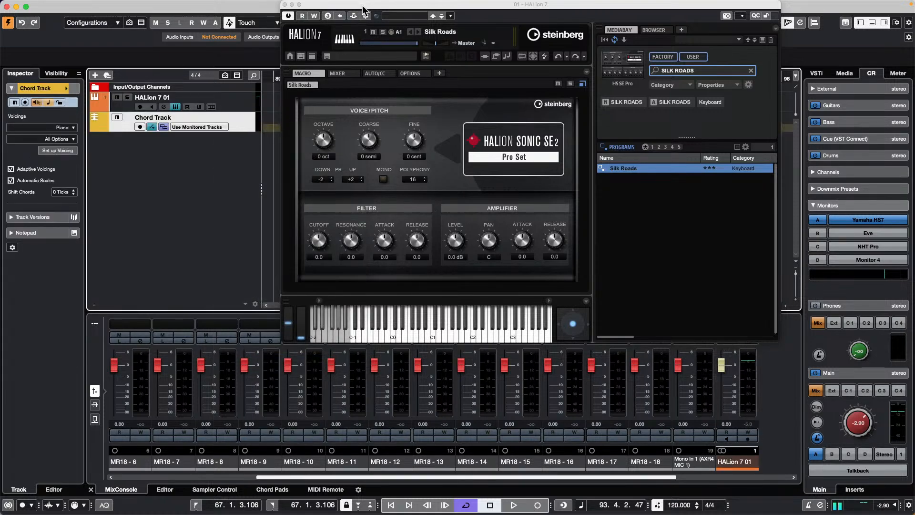
drag(367, 4, 584, 87)
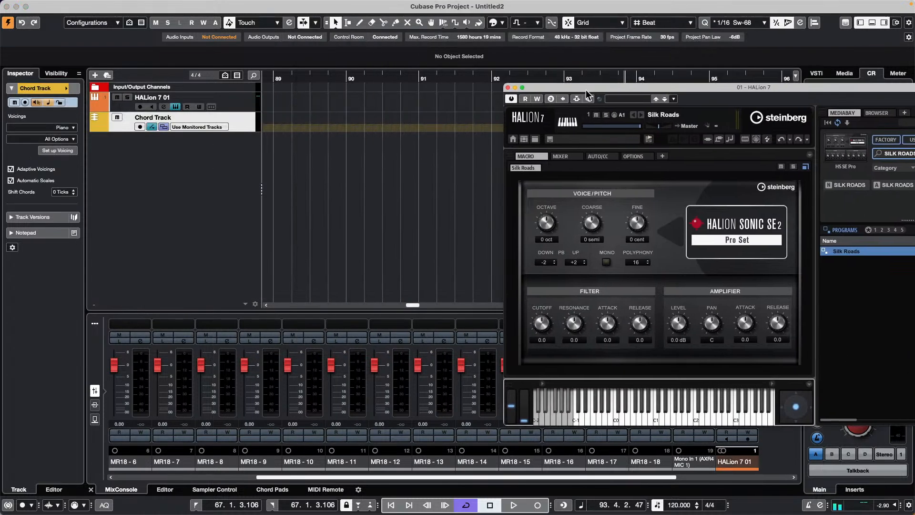
click(152, 106)
Draw a chord event at bar 89 on the chord track and set it to Eb major.
right_click(254, 128)
mouse_move(302, 130)
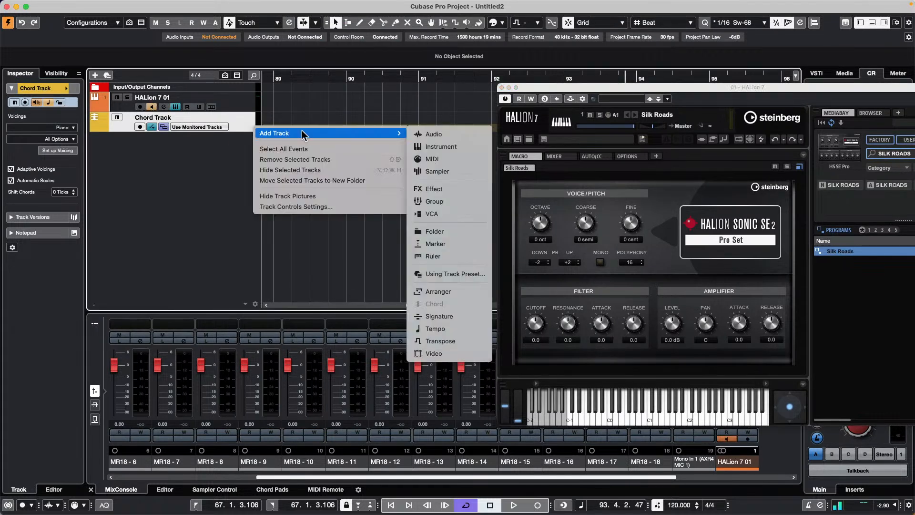
right_click(356, 104)
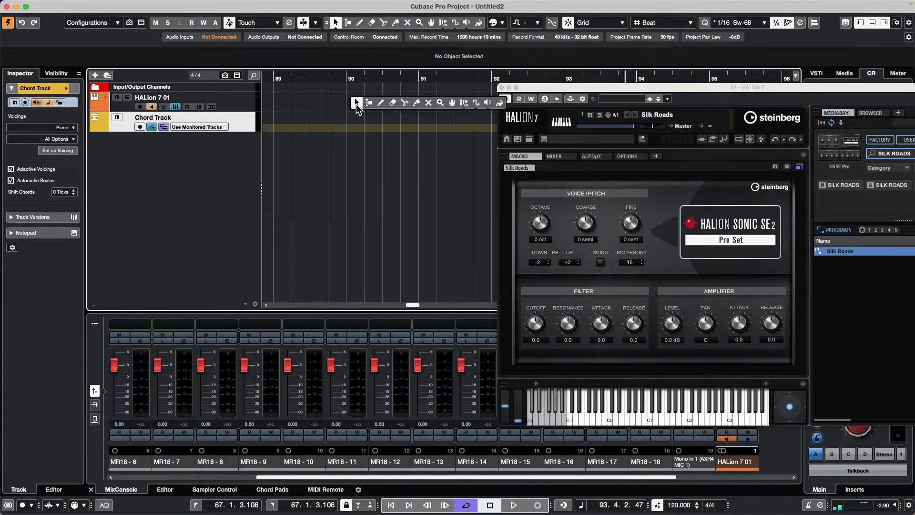
click(380, 104)
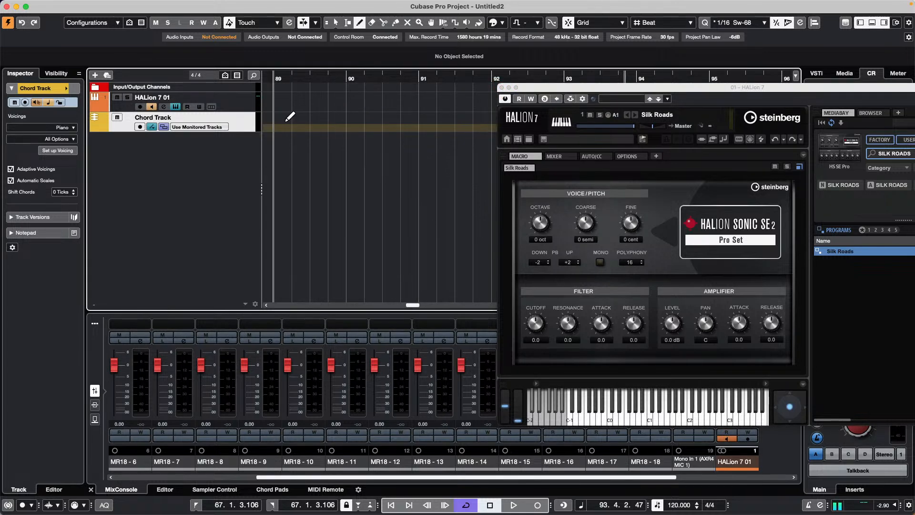
click(287, 121)
right_click(287, 122)
click(287, 124)
double_click(276, 118)
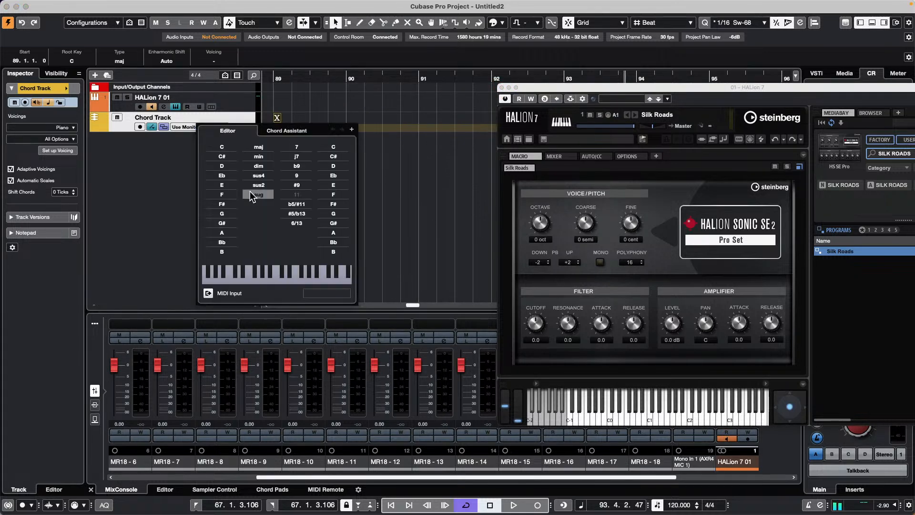
click(222, 176)
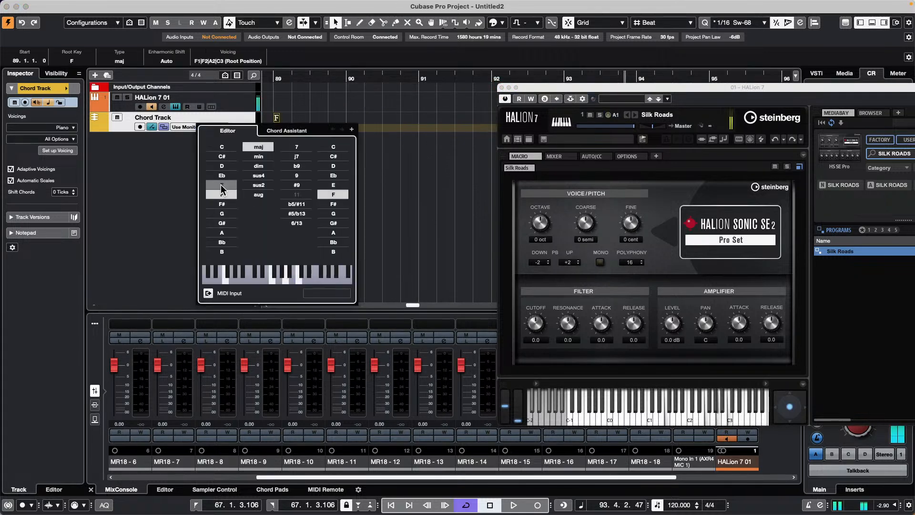
Draw a one-beat part on the HALion 7 01 track and a new event on the chord track, both at bar 90.
click(346, 117)
right_click(346, 116)
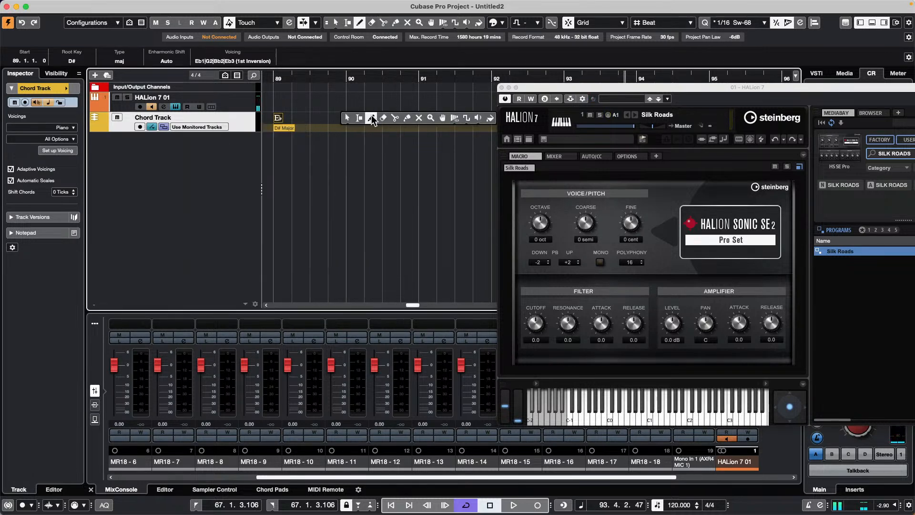
click(372, 117)
click(351, 109)
right_click(353, 116)
click(355, 118)
right_click(353, 119)
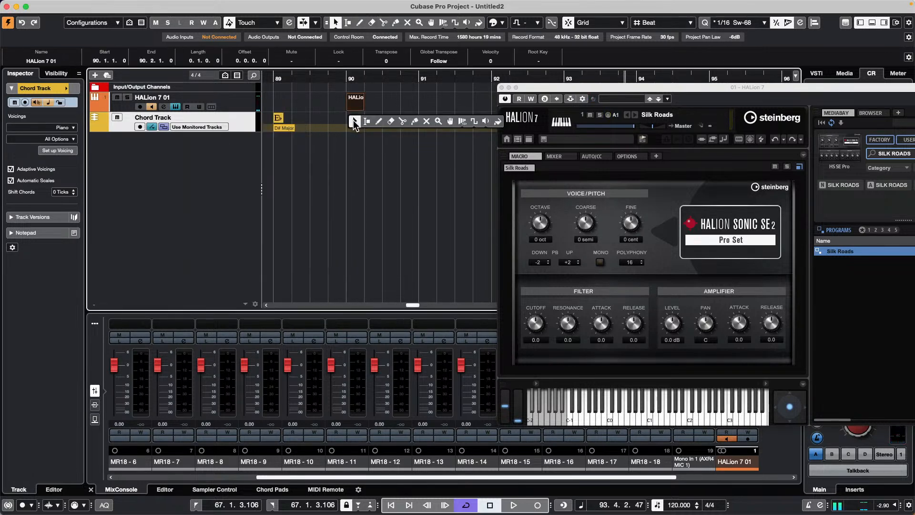
click(379, 122)
click(350, 117)
right_click(356, 127)
click(356, 126)
Audition several root notes for the chord event at bar 90 and set it to F major.
double_click(350, 118)
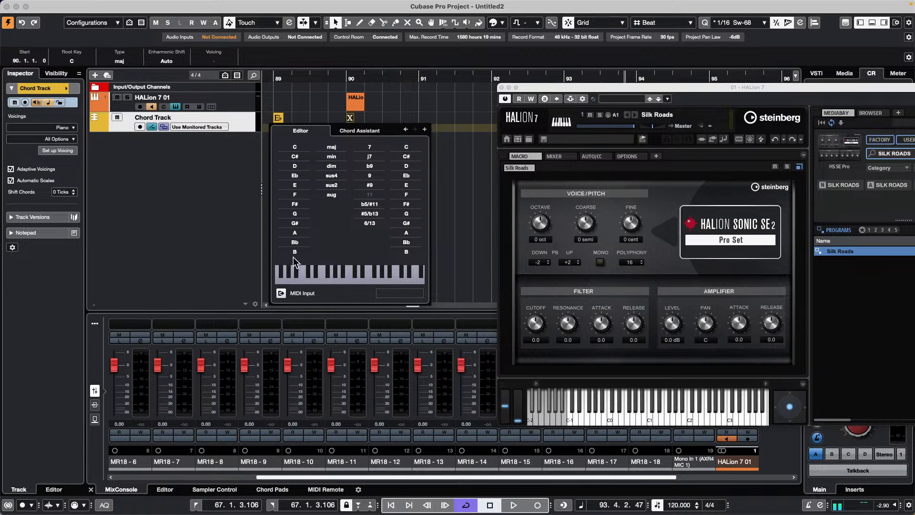
click(302, 199)
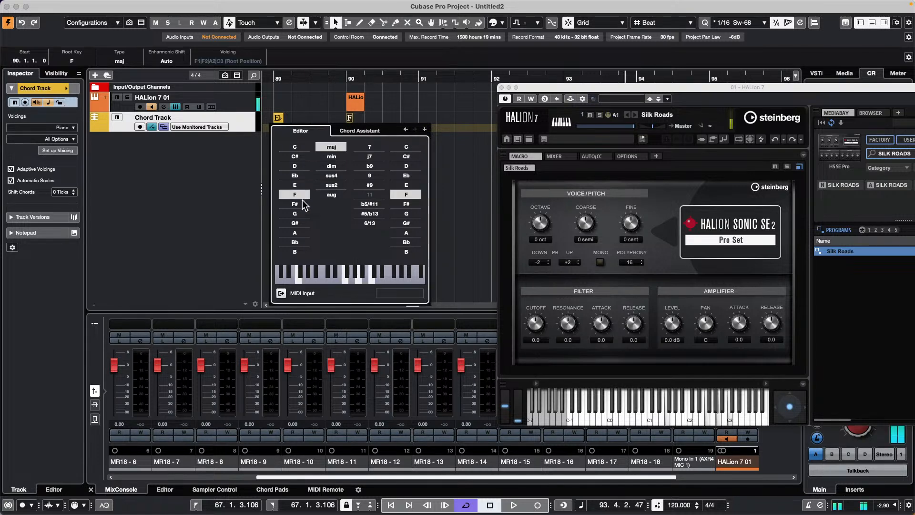
click(301, 234)
click(298, 194)
click(300, 167)
click(304, 196)
click(301, 211)
click(301, 196)
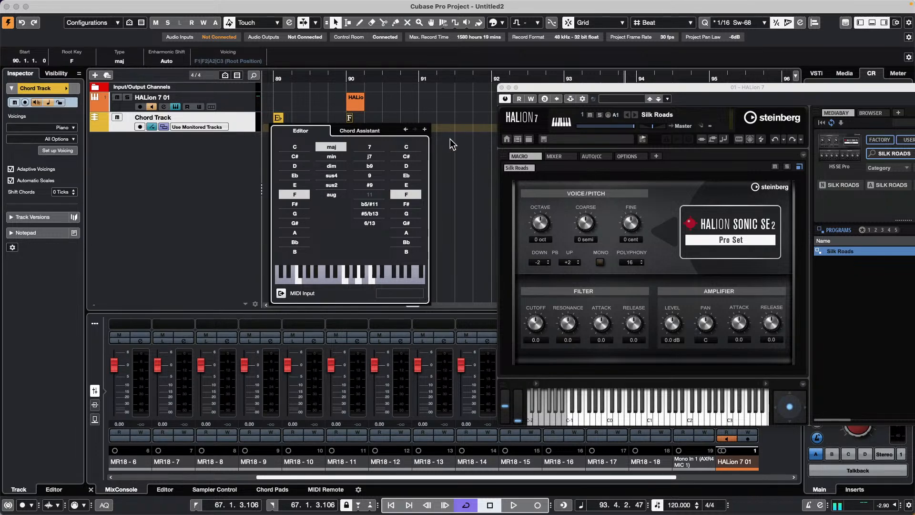
click(474, 156)
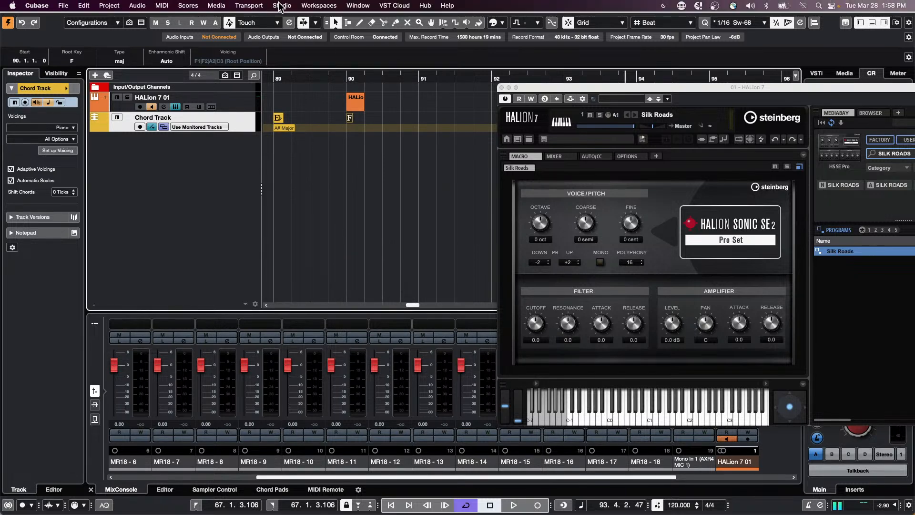
Show the MIDI Remote controllers below the project.
click(282, 6)
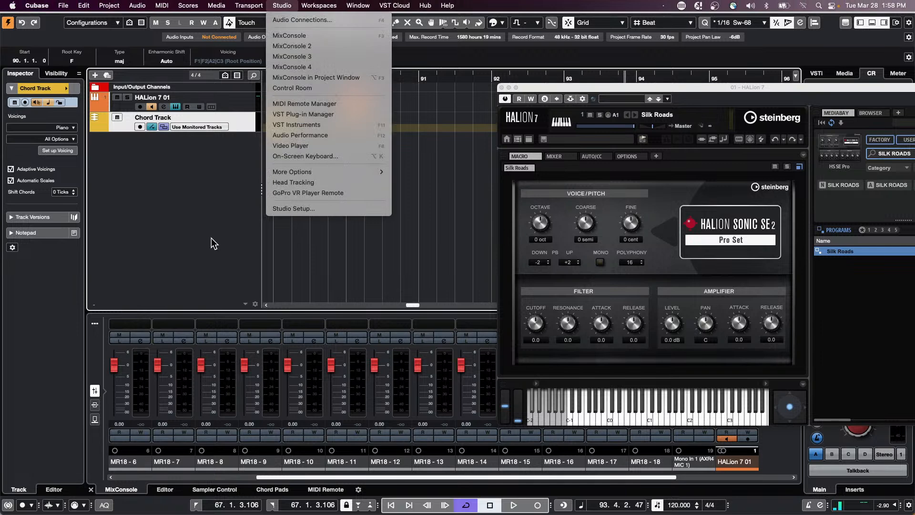
click(230, 196)
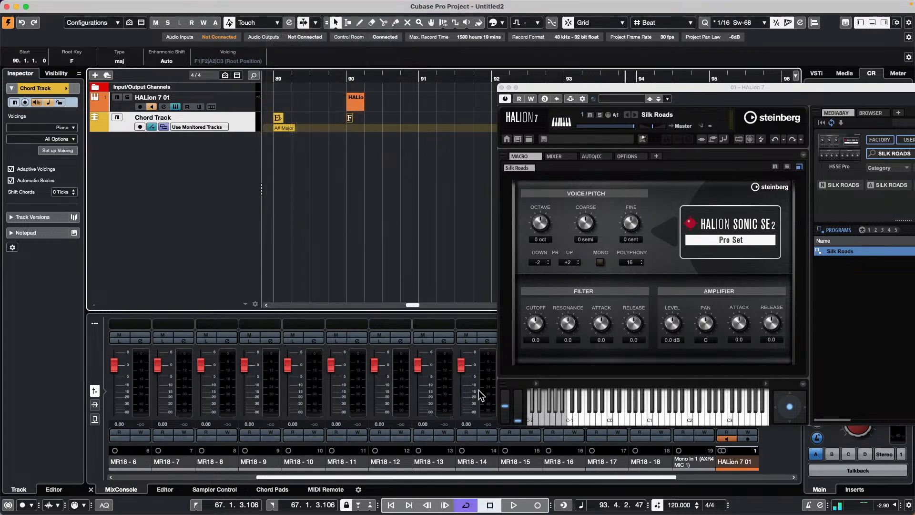
click(319, 489)
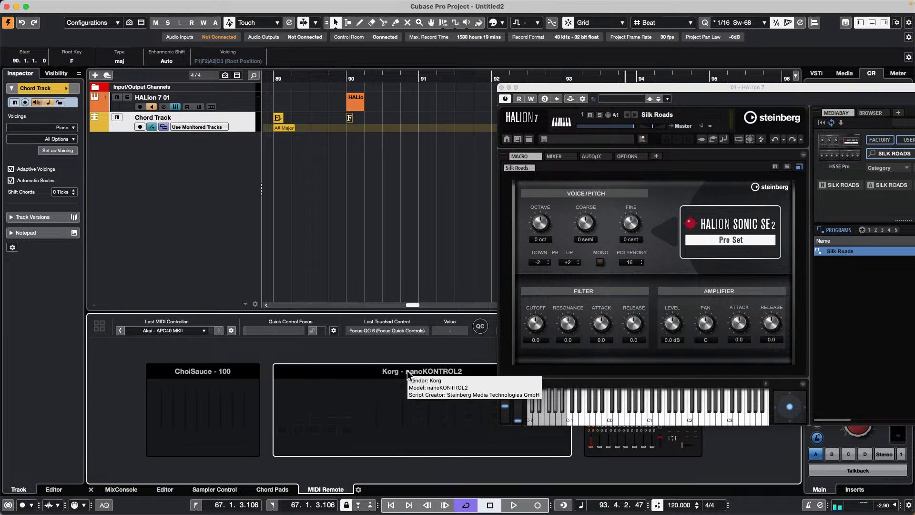
click(440, 231)
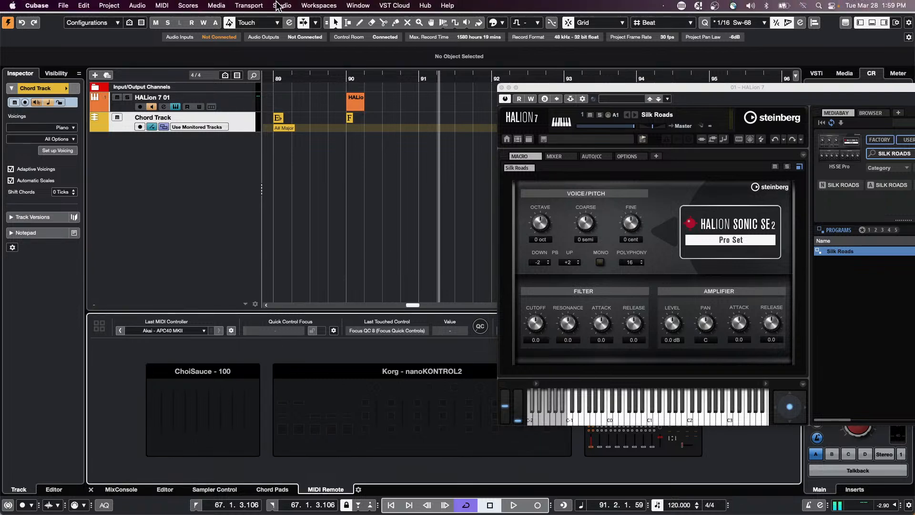
Open Studio Setup and look through the legacy Generic Remote devices, ending on Generic Remote 4.
click(281, 5)
click(294, 208)
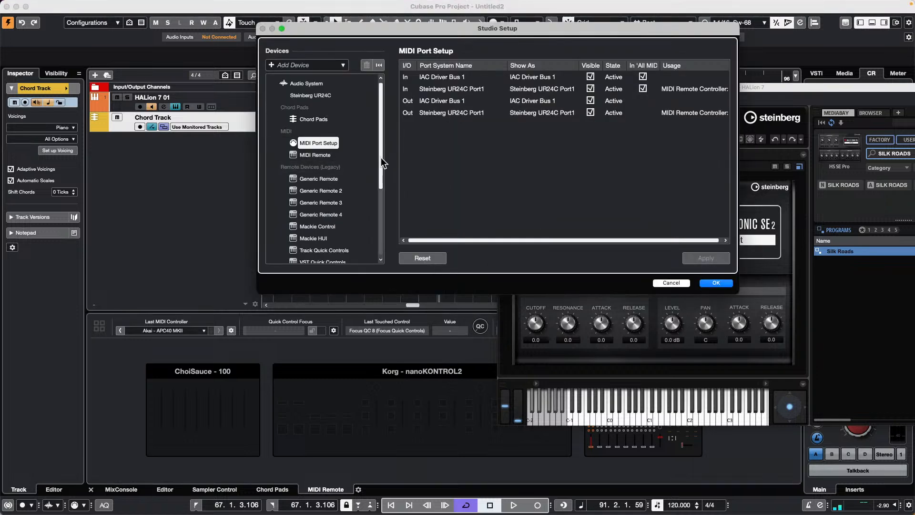
drag(382, 156, 379, 252)
scroll(339, 217, up, 5)
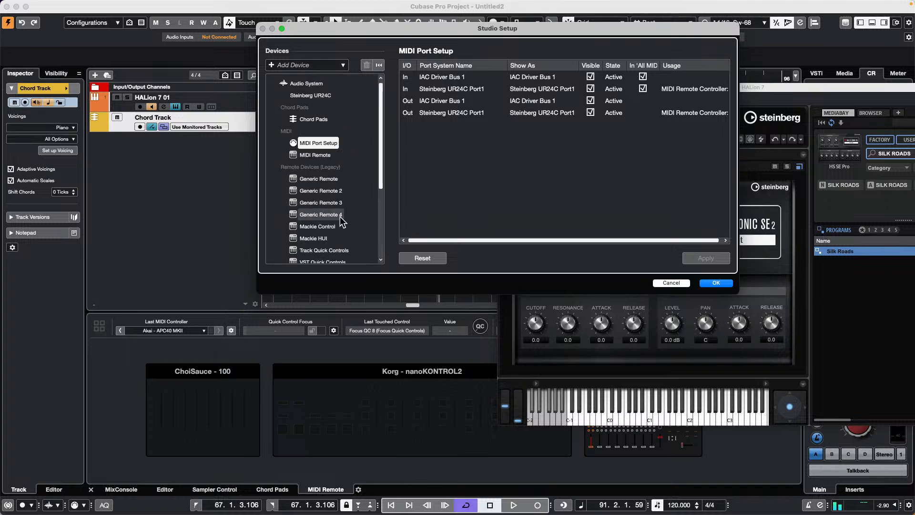
click(313, 180)
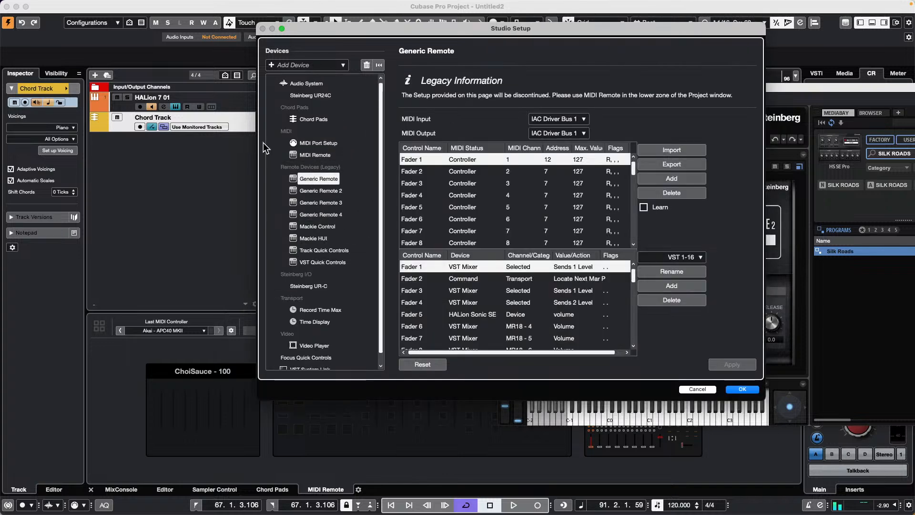
click(329, 203)
click(325, 216)
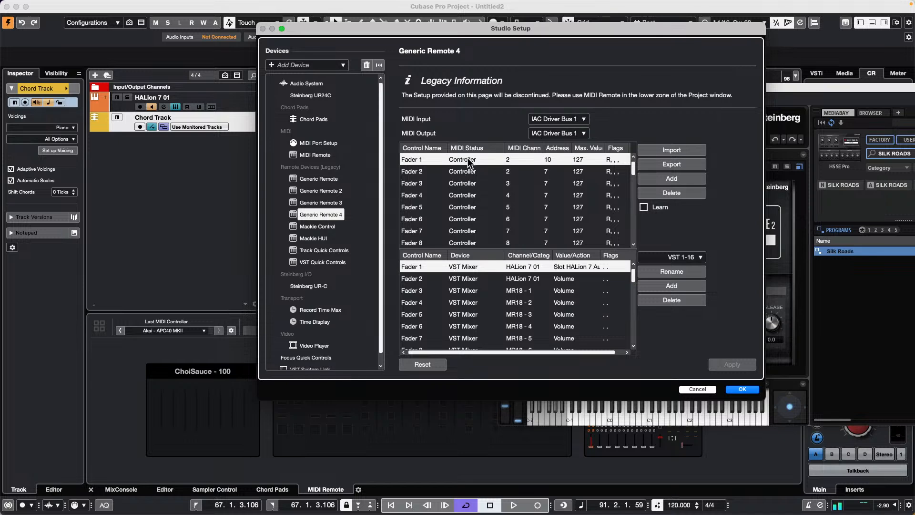
Set both the MIDI Input and MIDI Output of Generic Remote 4 to Not Connected.
click(582, 119)
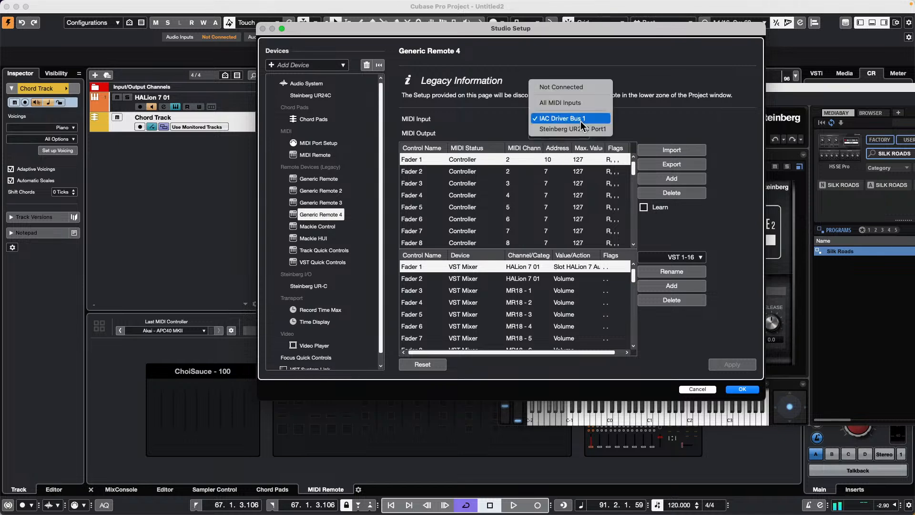
click(553, 148)
click(570, 133)
click(572, 118)
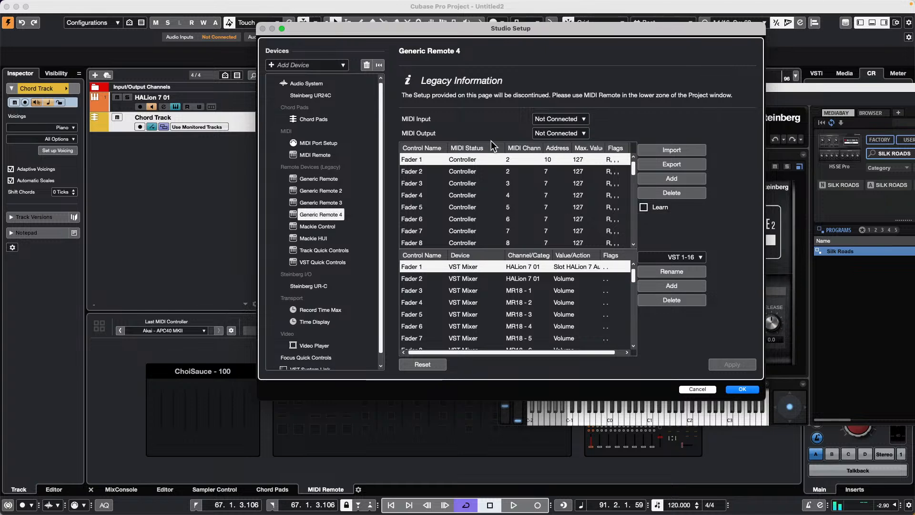
Assign Fader 1 of Generic Remote 4 to the Command device with the Arranger category.
click(464, 267)
click(493, 310)
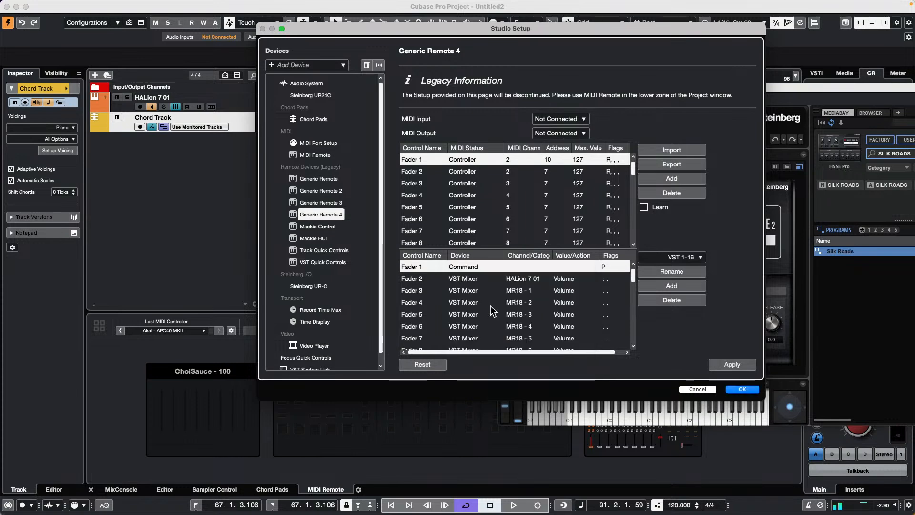
click(531, 267)
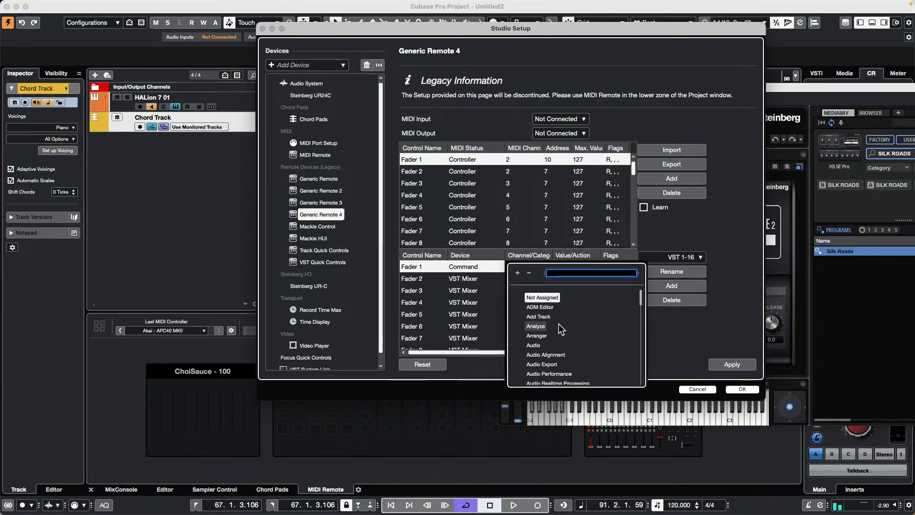
click(537, 335)
Look through the Arranger actions offered for Fader 1, down to the Trigger Arranger Event entries, and close Studio Setup.
click(578, 272)
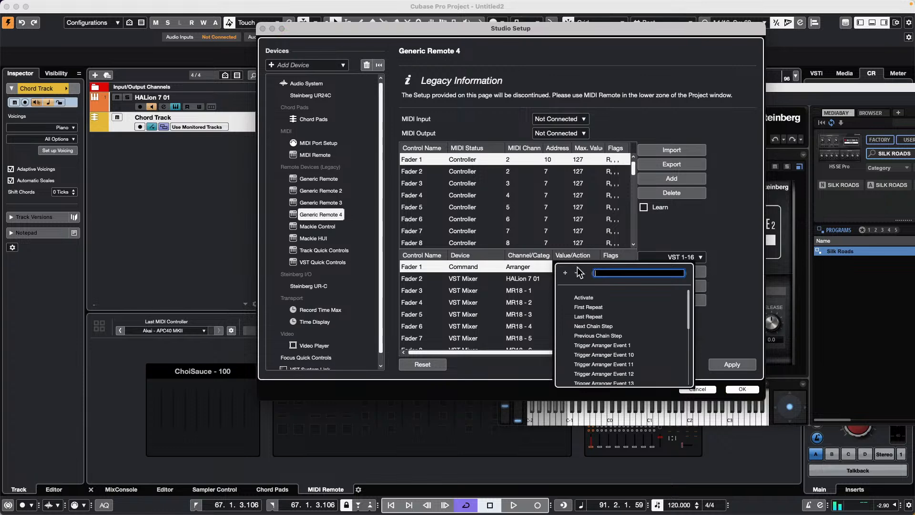
scroll(631, 328, down, 3)
scroll(649, 334, down, 5)
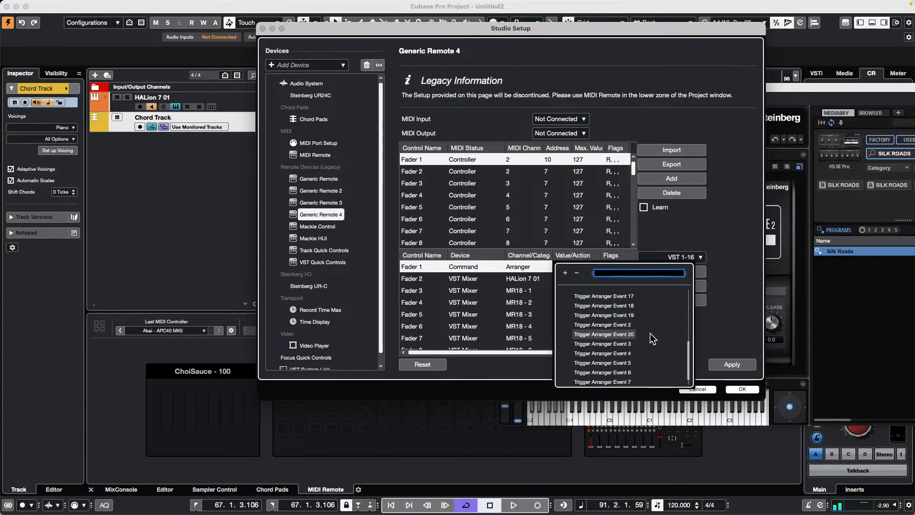
scroll(650, 334, down, 3)
scroll(646, 334, up, 3)
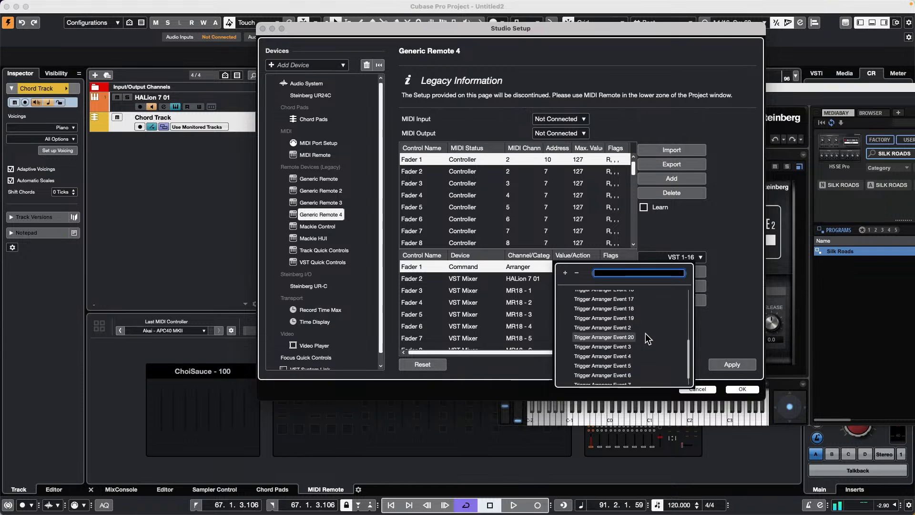
scroll(643, 333, down, 3)
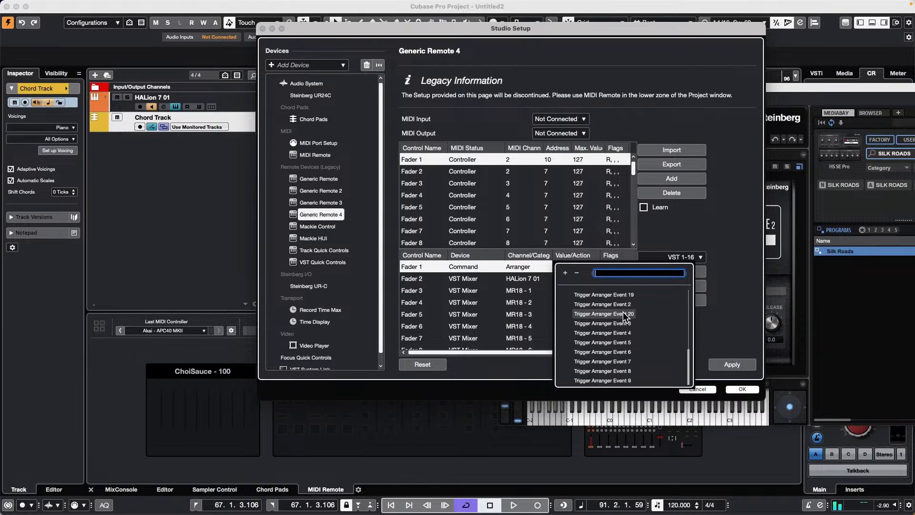
click(744, 390)
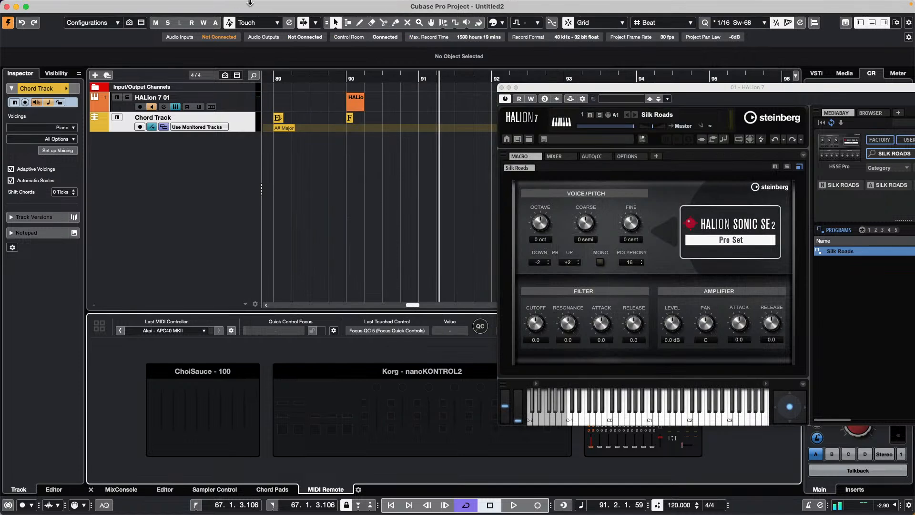
Reopen Studio Setup and review Fader 1's device, Arranger category and Trigger Arranger Event actions on Generic Remote 4, closing it when done.
click(282, 6)
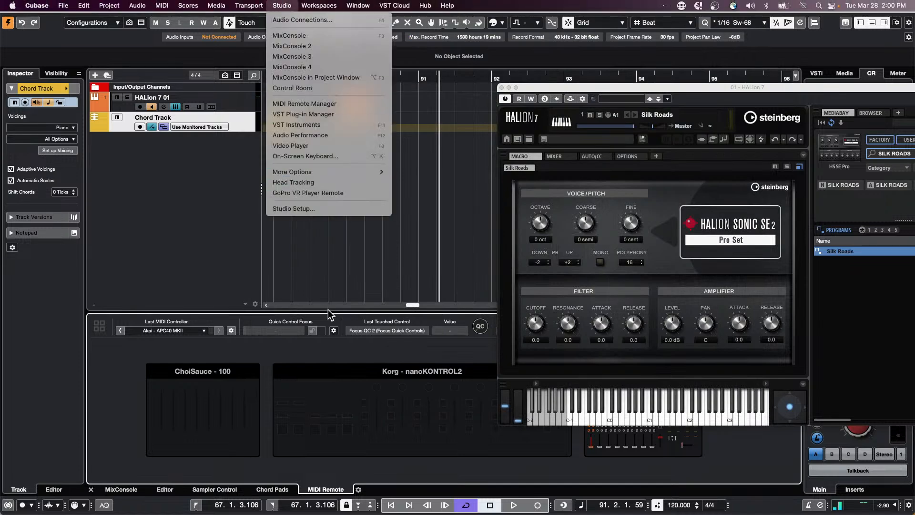
click(331, 210)
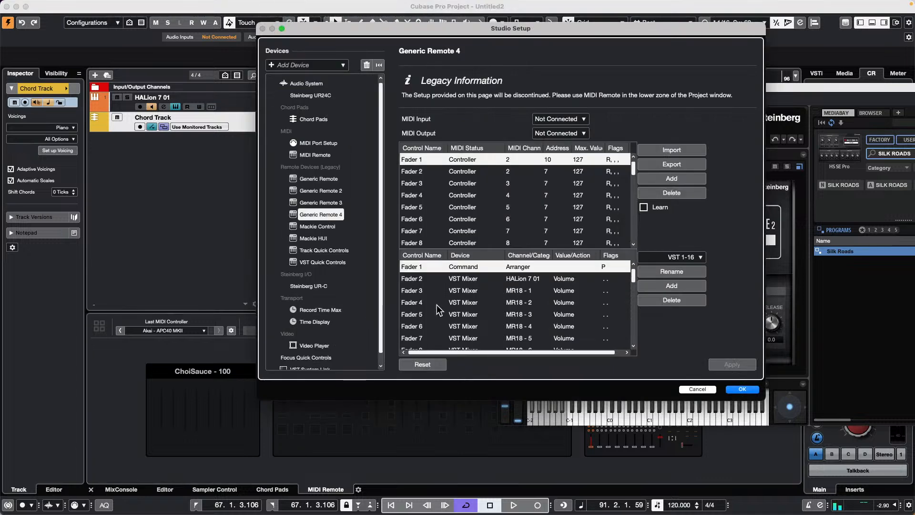
click(472, 268)
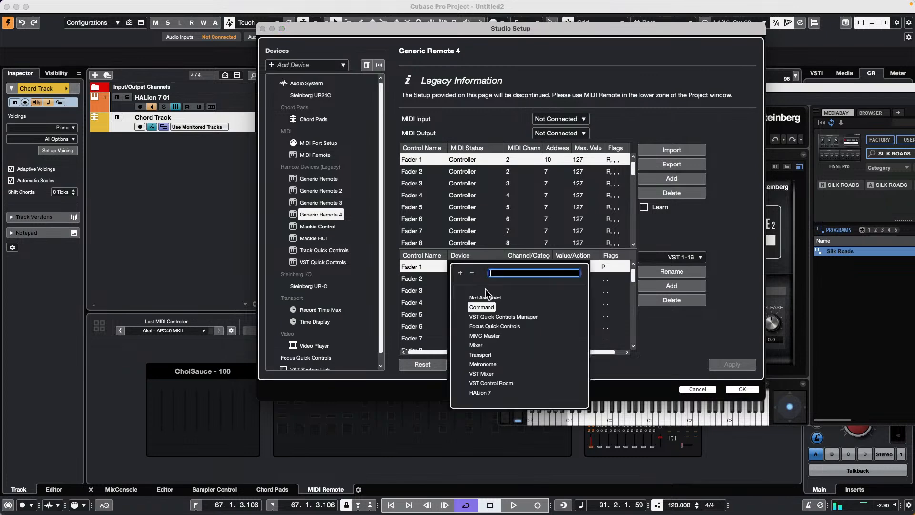
click(527, 258)
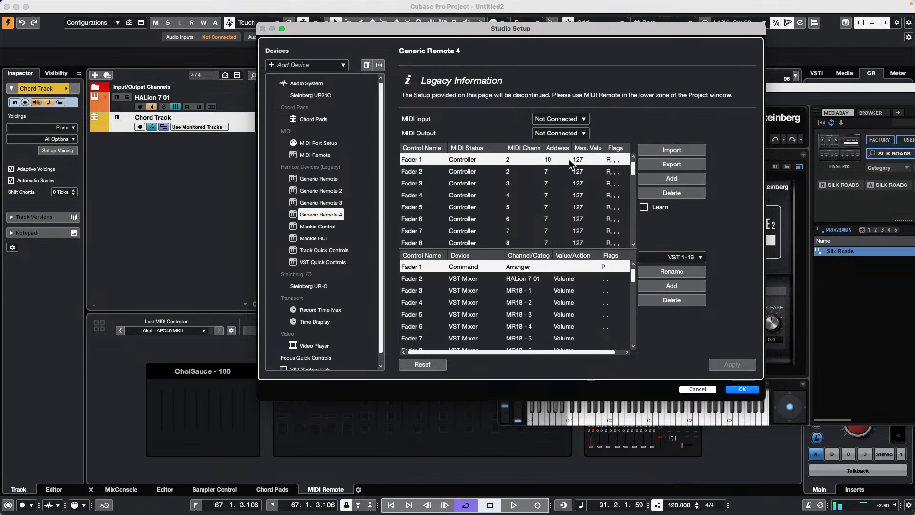
click(539, 270)
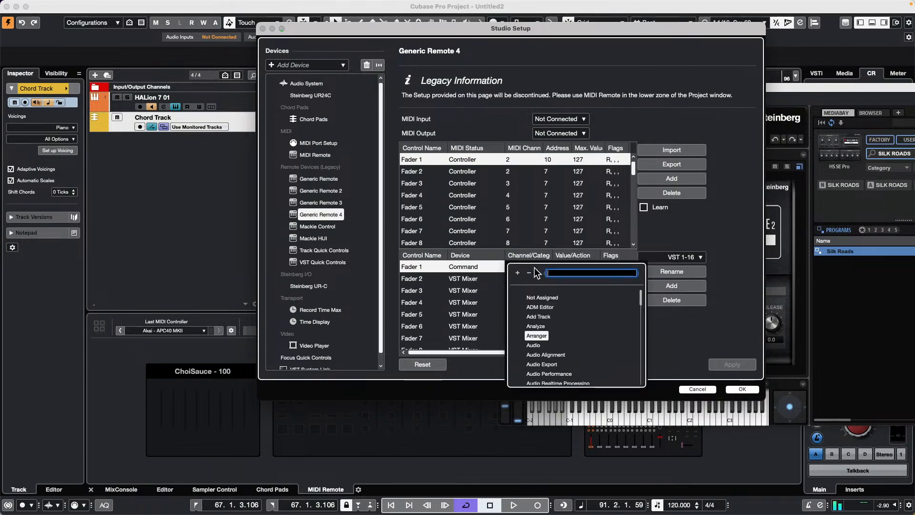
click(537, 336)
click(578, 266)
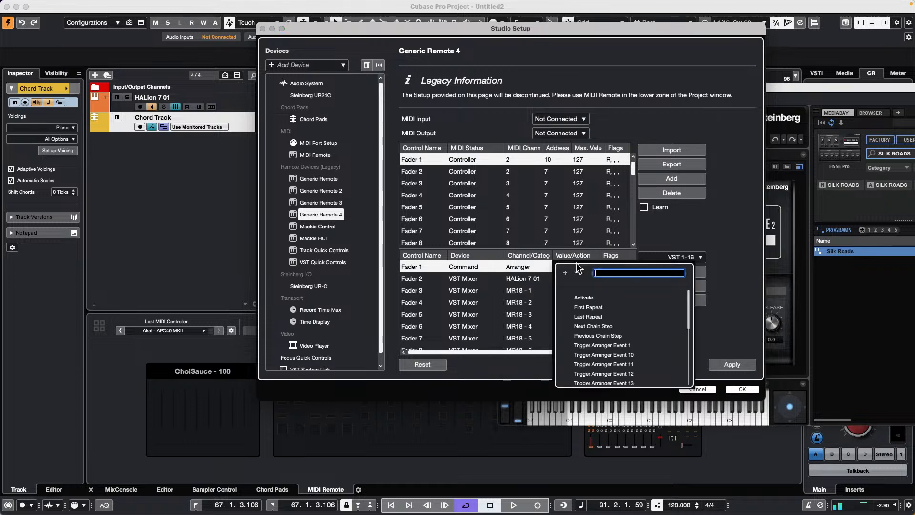
scroll(609, 359, down, 3)
scroll(609, 361, up, 3)
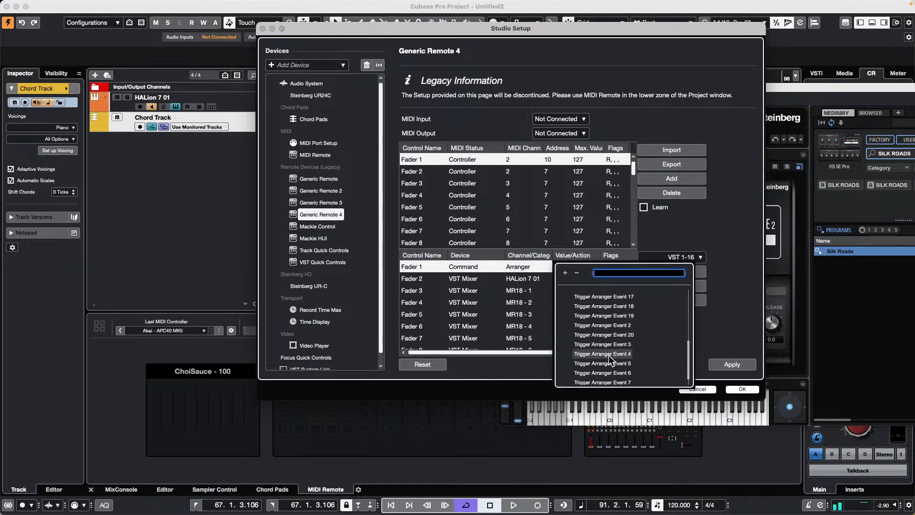
click(750, 389)
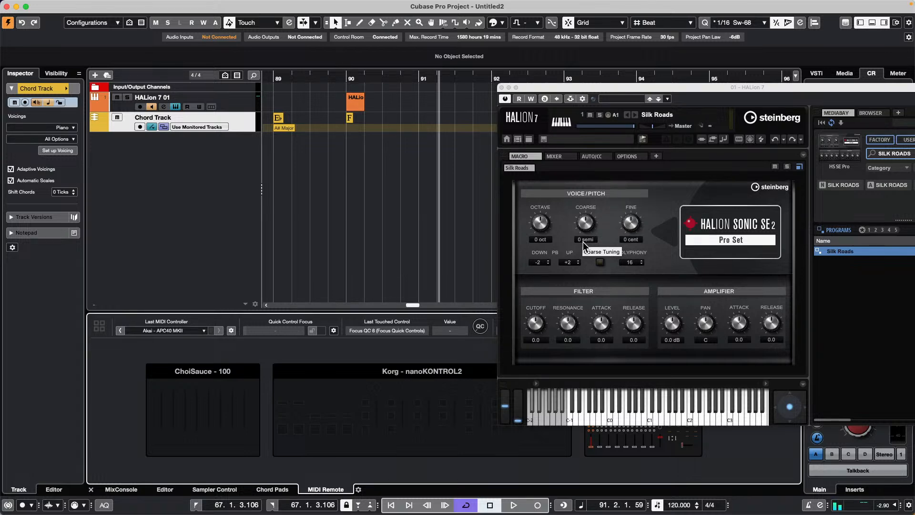
Open the recent project Amos Moses - GO, activate it and accept the missing ports unmapped.
right_click(181, 158)
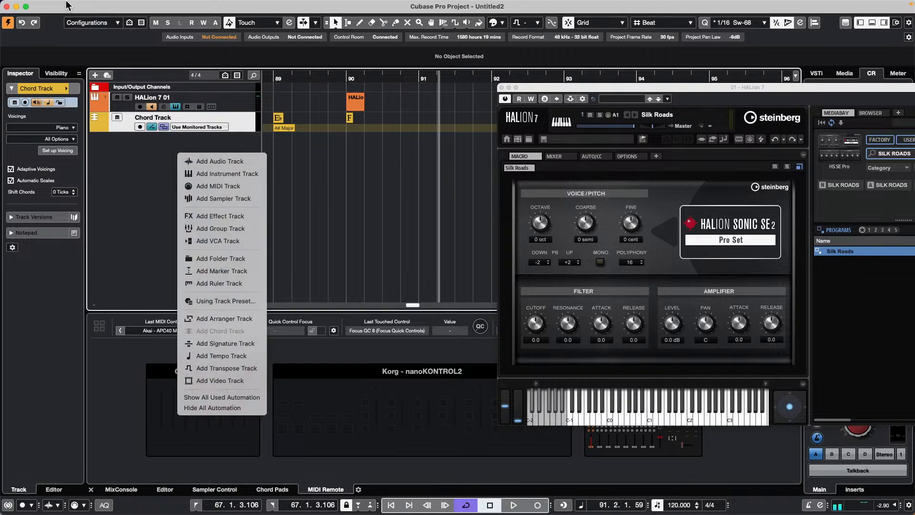
click(136, 155)
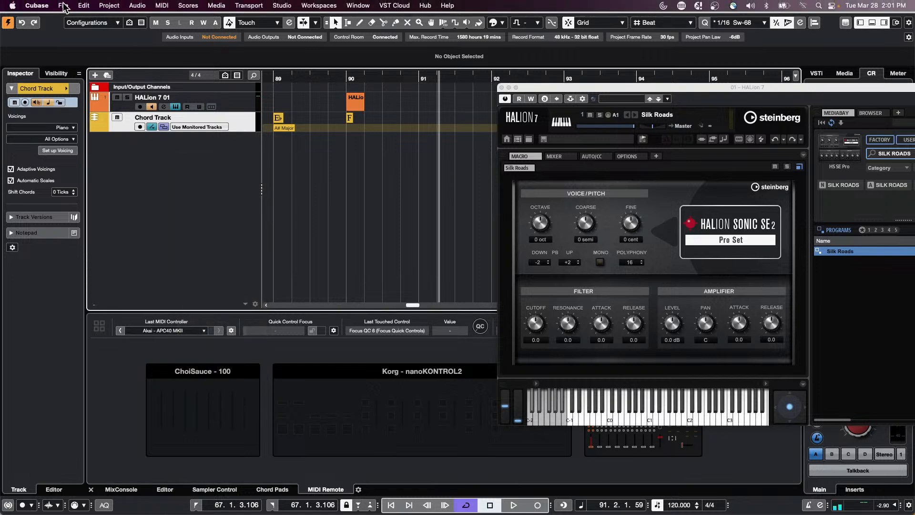
click(64, 6)
mouse_move(115, 225)
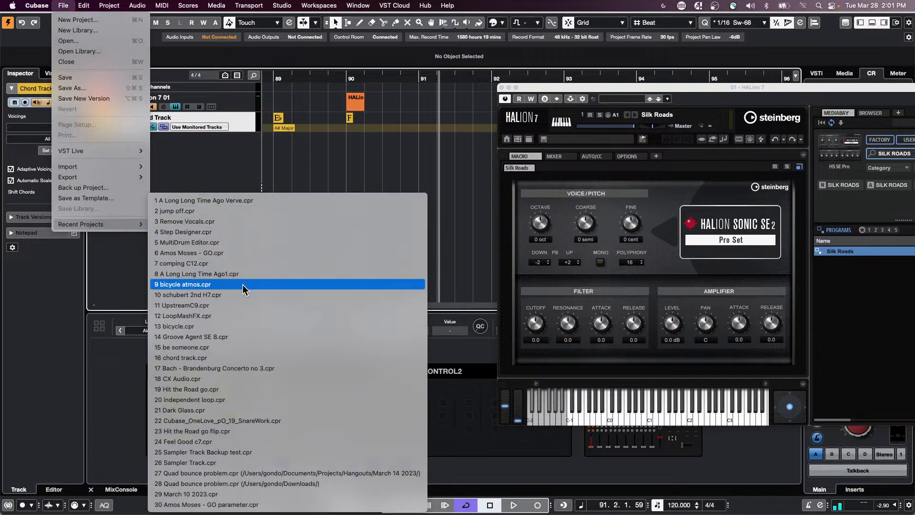
click(250, 259)
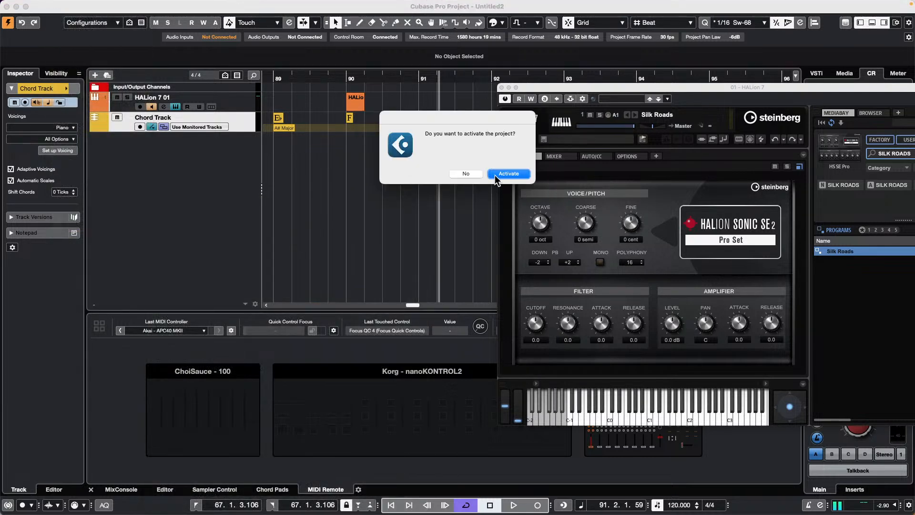
click(451, 174)
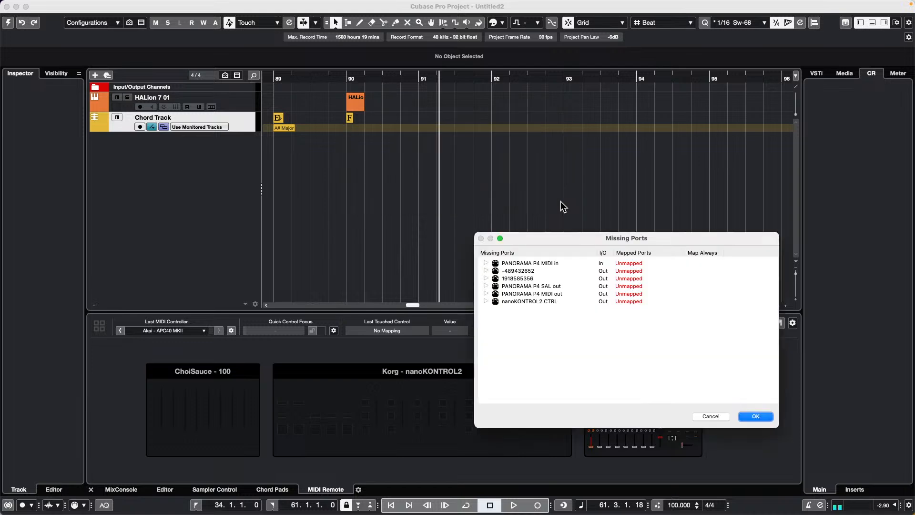
click(755, 417)
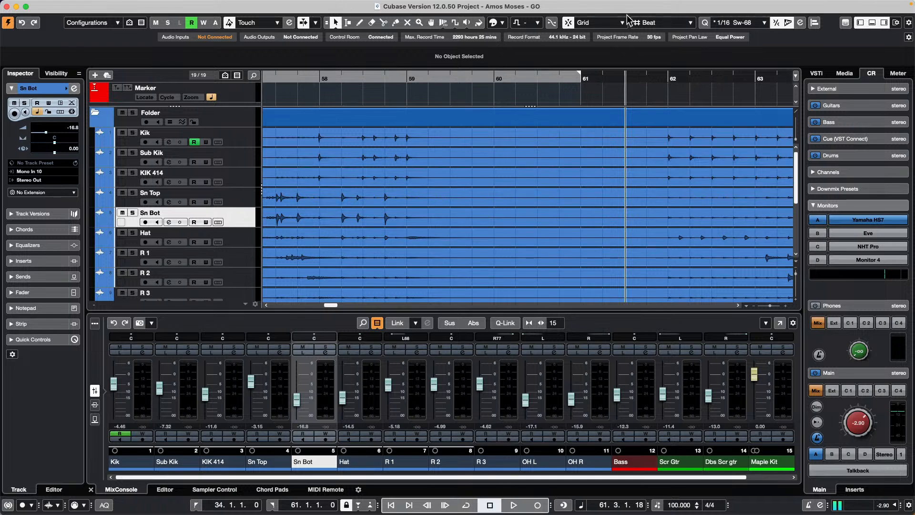
Open the MixConsole and show the Meter Bridge, Channel Overview and Equalizer Curve in its window layout.
drag(470, 81, 465, 20)
key(F3)
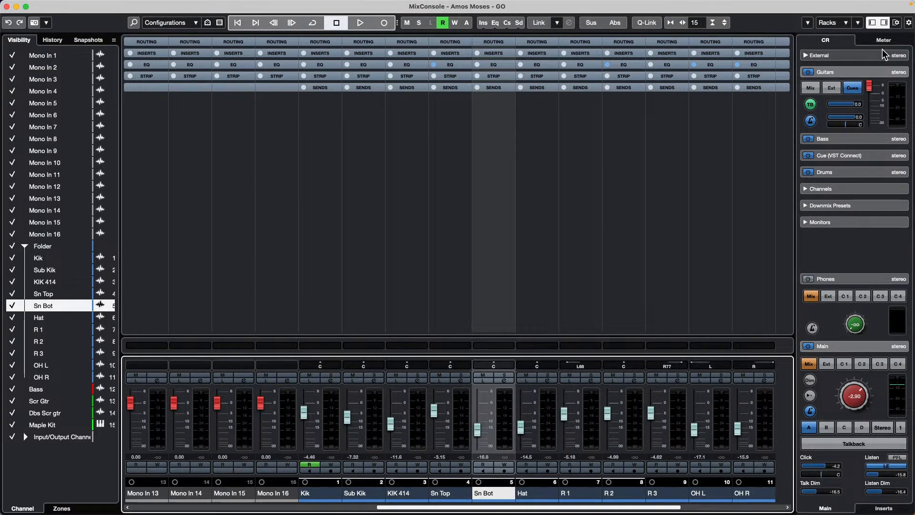
click(897, 23)
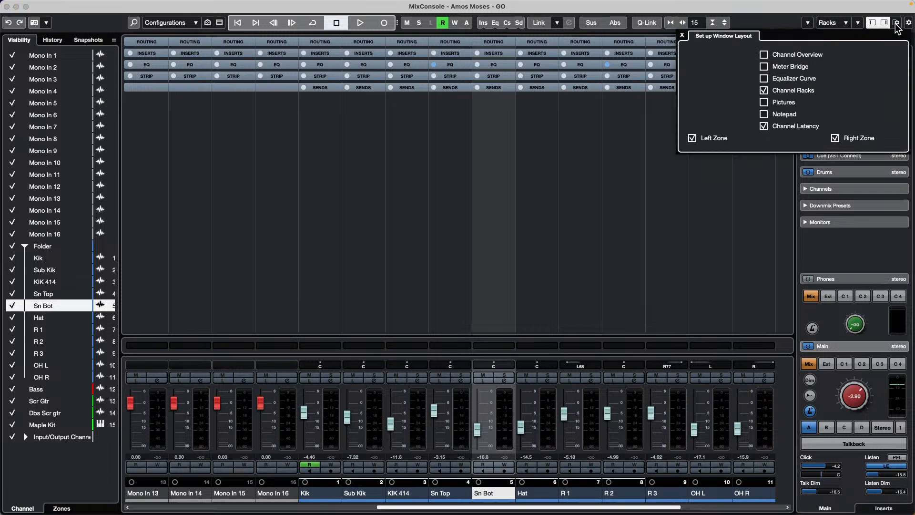
click(766, 67)
click(764, 55)
click(764, 79)
Toggle the Channel Racks, Equalizer Curve and Meter Bridge off and back on in the MixConsole layout.
click(764, 90)
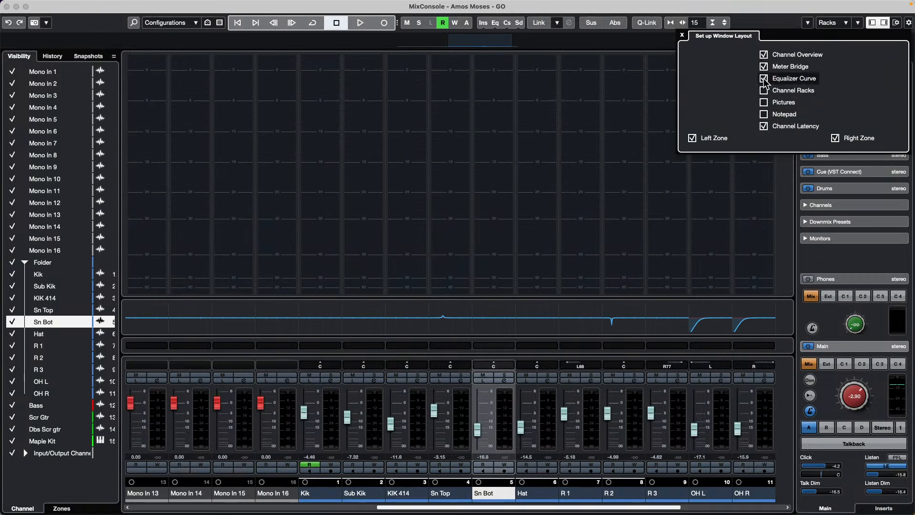
click(765, 79)
click(765, 79)
click(764, 91)
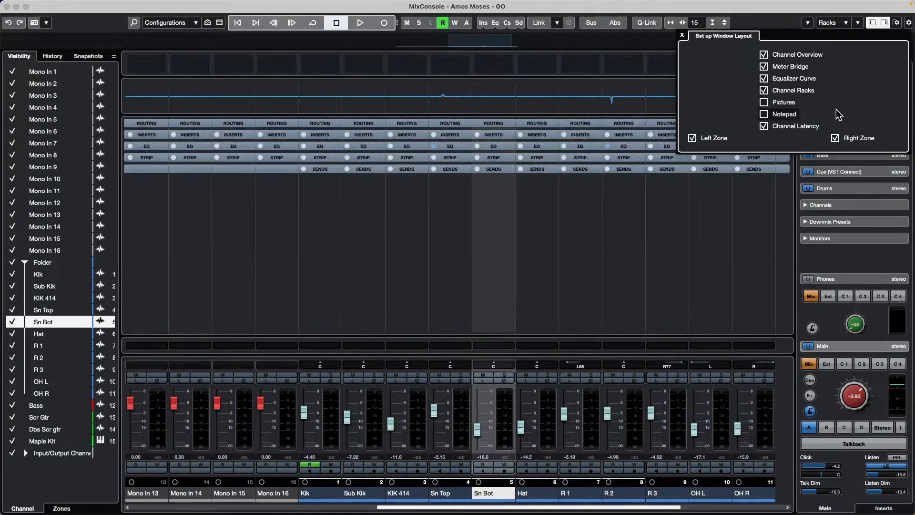
click(764, 67)
click(764, 67)
Make the MixConsole's meter bridge taller, toggle the Meter Bridge off and on to compare, and close the MixConsole.
mouse_move(500, 78)
mouse_down()
mouse_move(505, 196)
mouse_move(491, 258)
mouse_move(502, 106)
mouse_move(484, 180)
mouse_move(503, 89)
mouse_up()
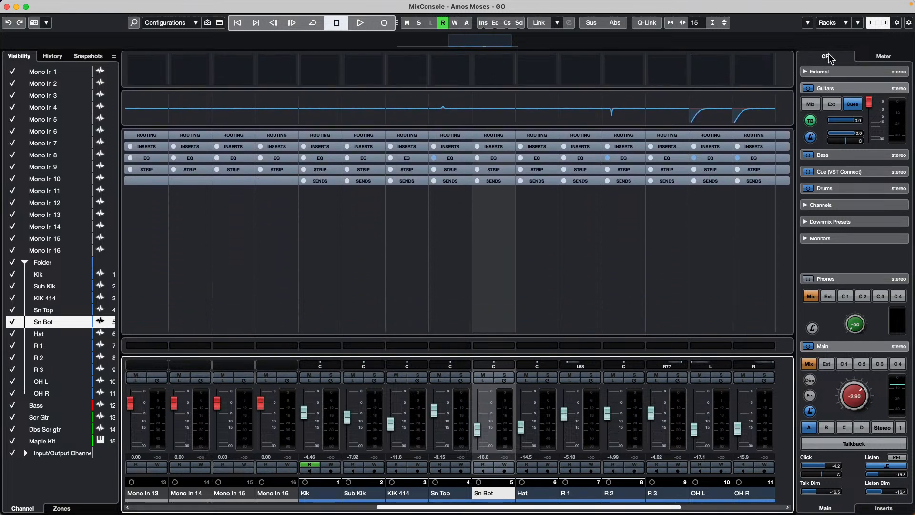
click(896, 24)
click(766, 67)
click(765, 67)
click(765, 67)
click(765, 67)
click(6, 7)
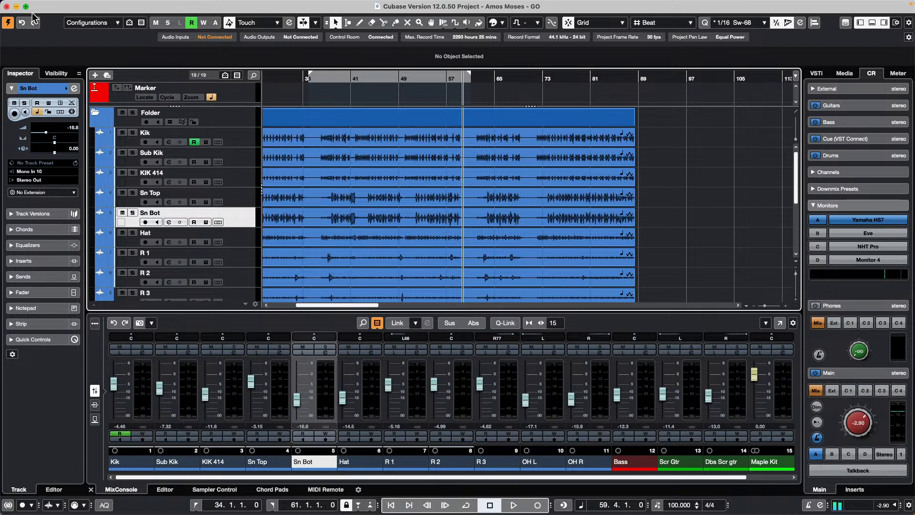
Browse the media Loops & Samples to Drum Loops and create a sampler track from the "06 098 drums" loop.
click(853, 76)
click(838, 198)
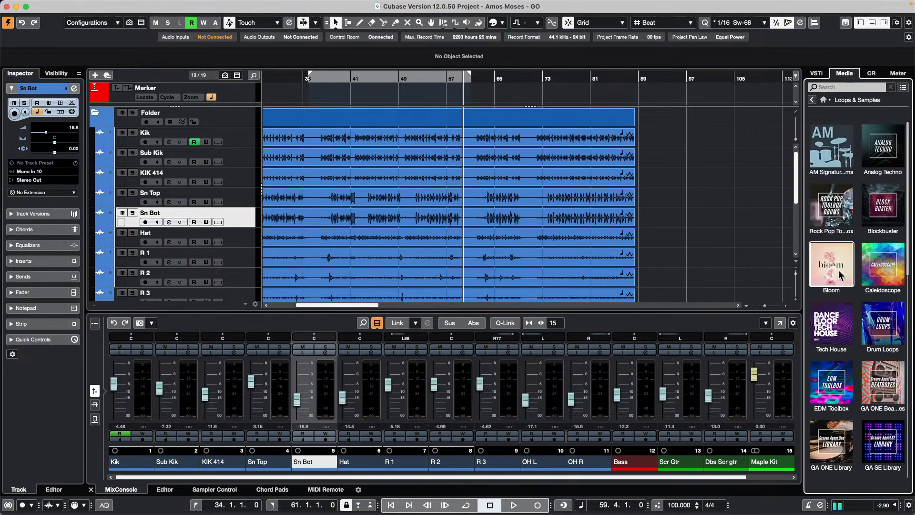
click(887, 339)
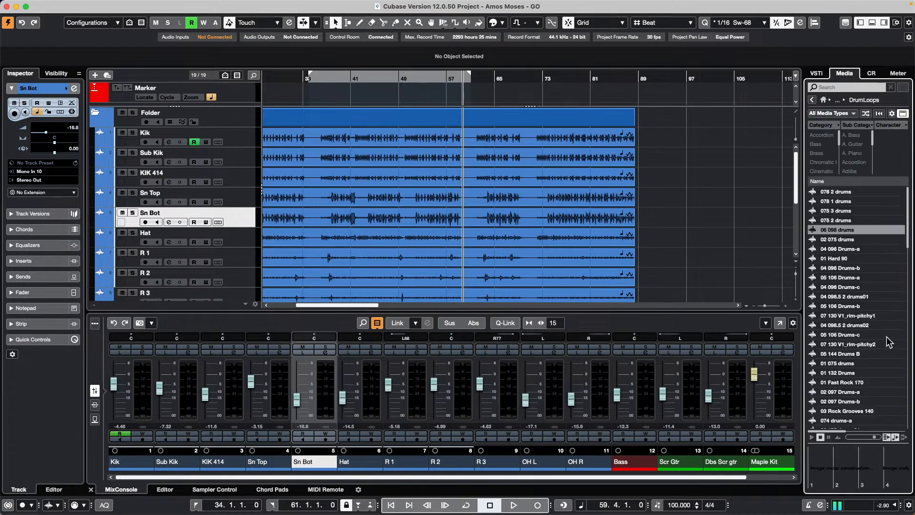
right_click(851, 315)
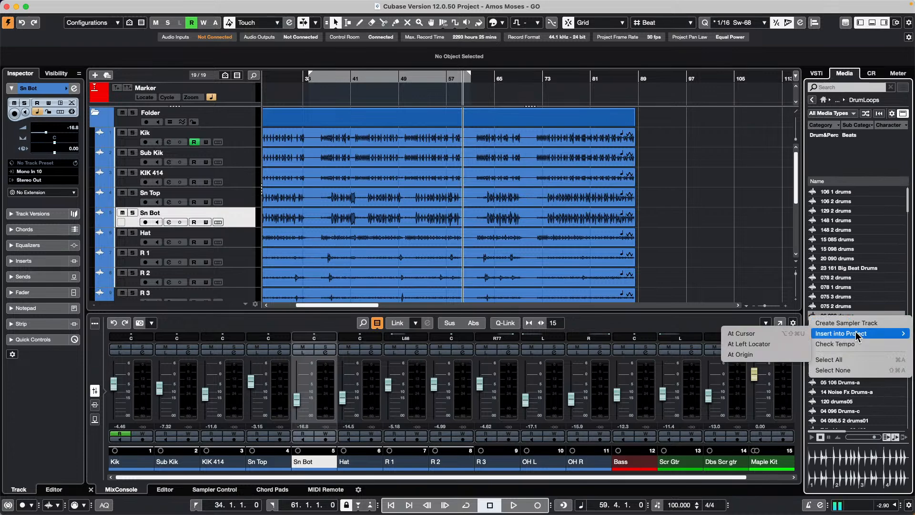
click(878, 325)
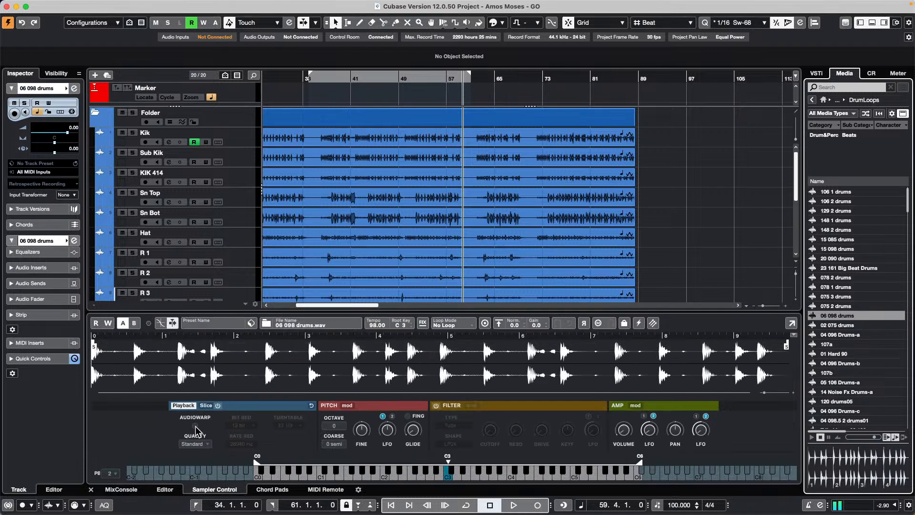
Enable Slice mode for the drum loop, adjust the threshold to cut it at its transients, and audition slices on the keyboard.
click(206, 406)
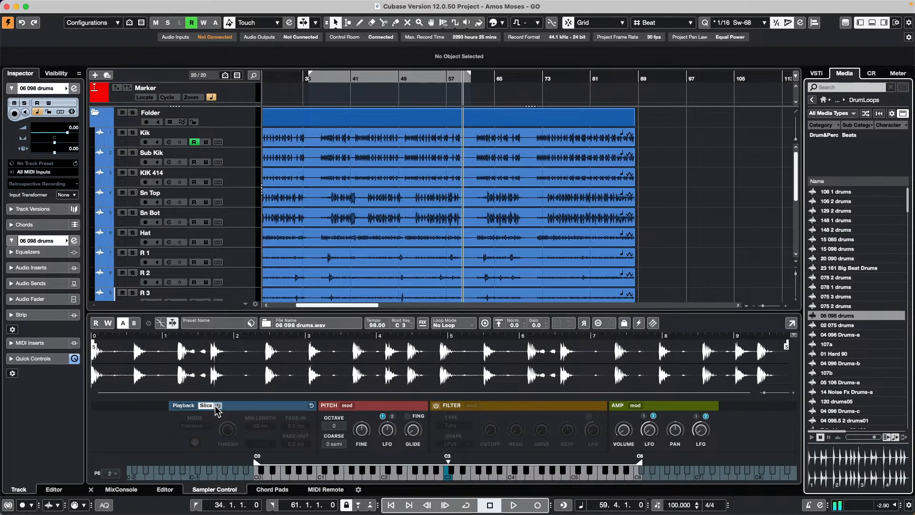
click(218, 406)
drag(228, 430, 213, 457)
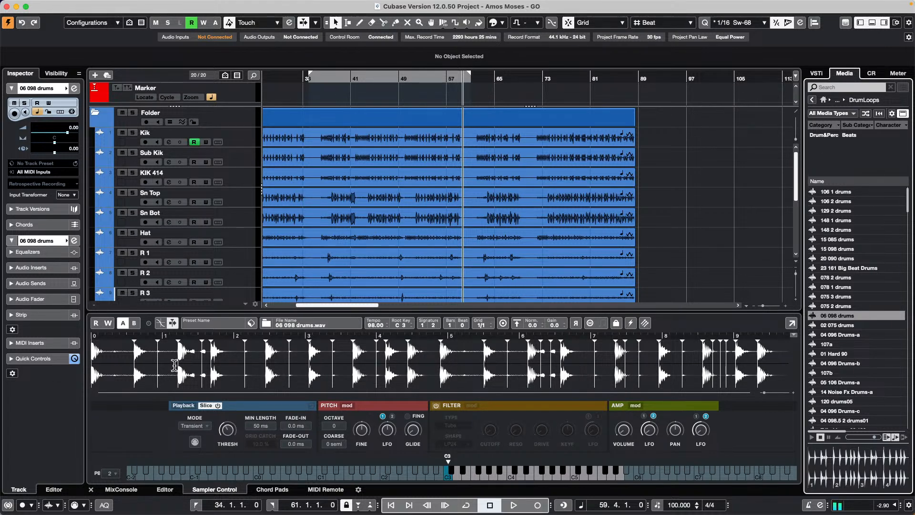
mouse_move(468, 479)
mouse_down()
mouse_move(460, 476)
mouse_move(578, 475)
mouse_move(465, 474)
mouse_up()
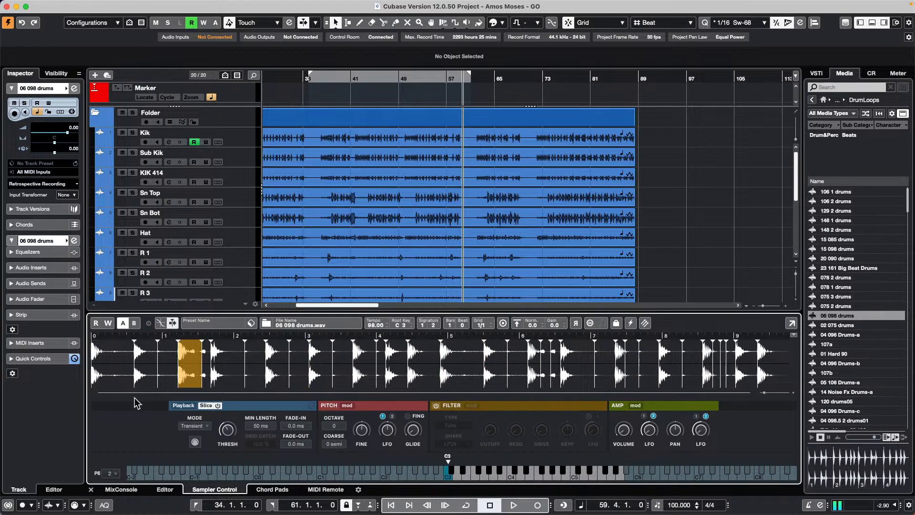
Compare the sampler's Playback and Slice settings and view the available slice modes, leaving Transient selected.
click(184, 405)
click(215, 406)
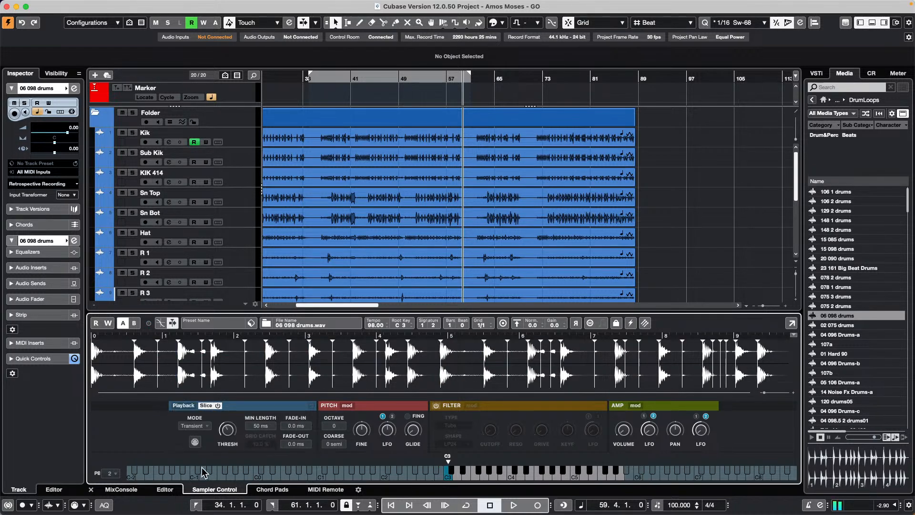
click(201, 428)
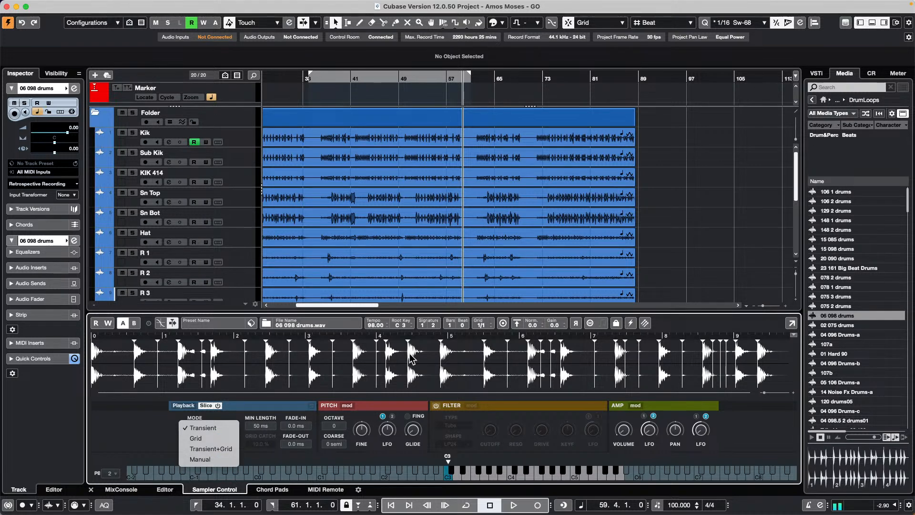
click(680, 244)
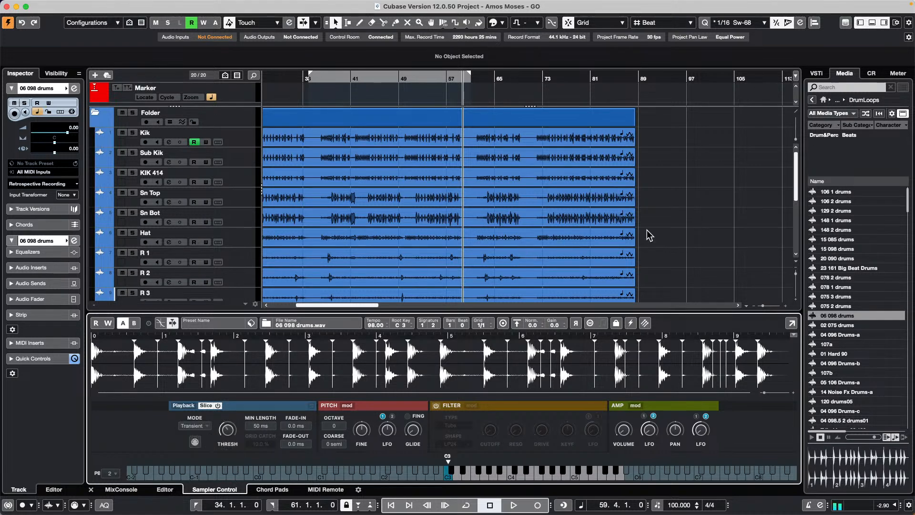
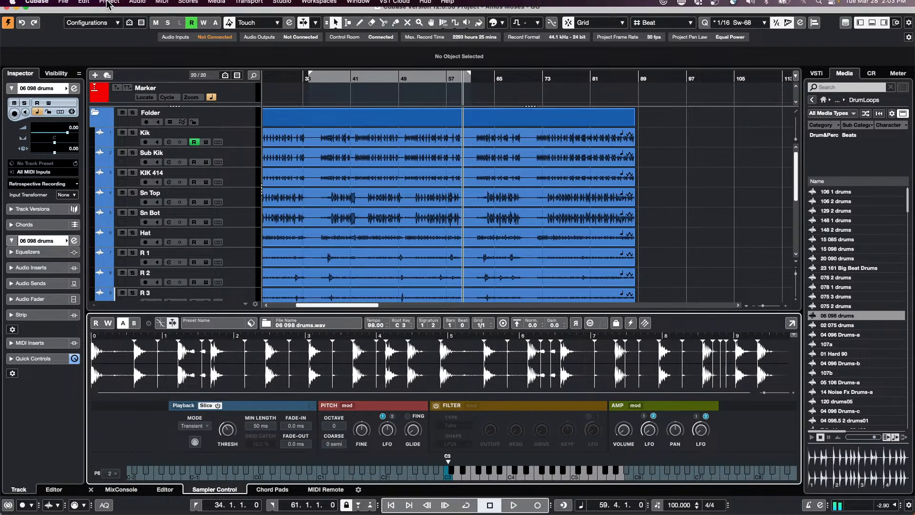
Create a new empty project.
click(71, 6)
click(74, 16)
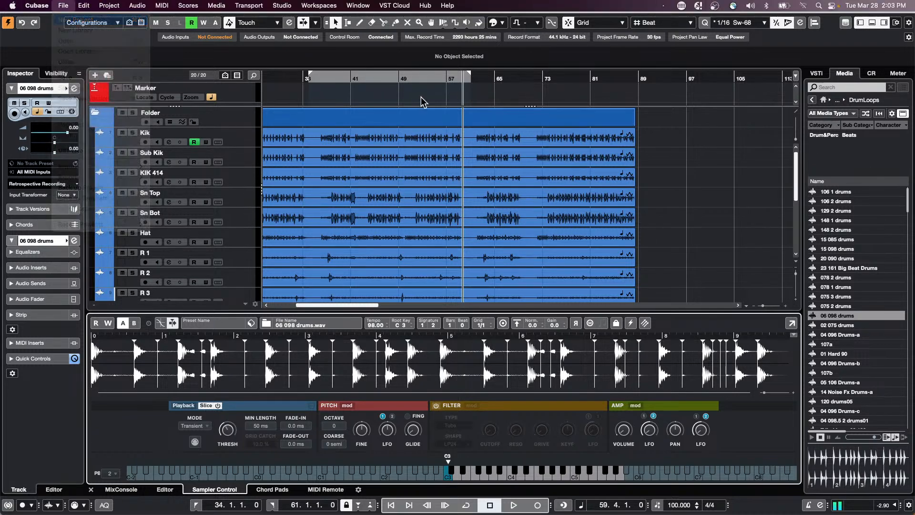
click(713, 366)
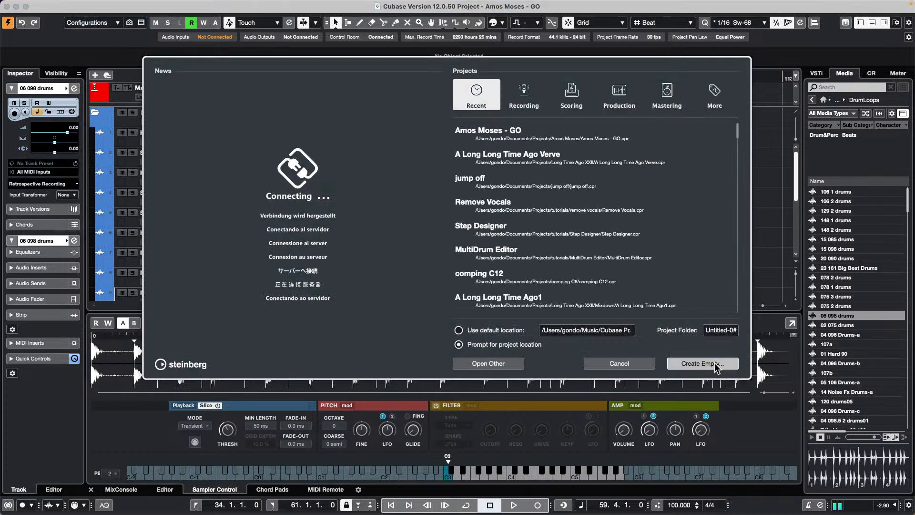
click(728, 331)
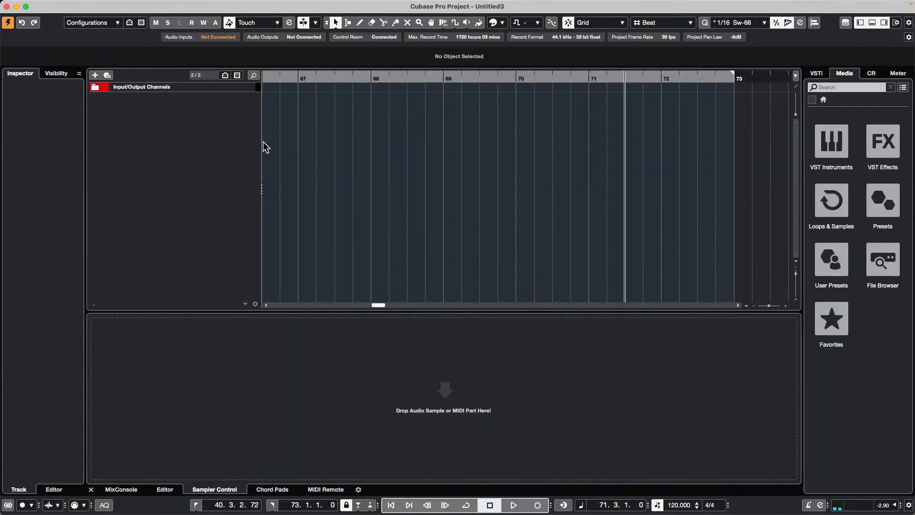
Add one instrument track with No VST Instrument assigned, keeping its output on Stereo Out.
right_click(170, 129)
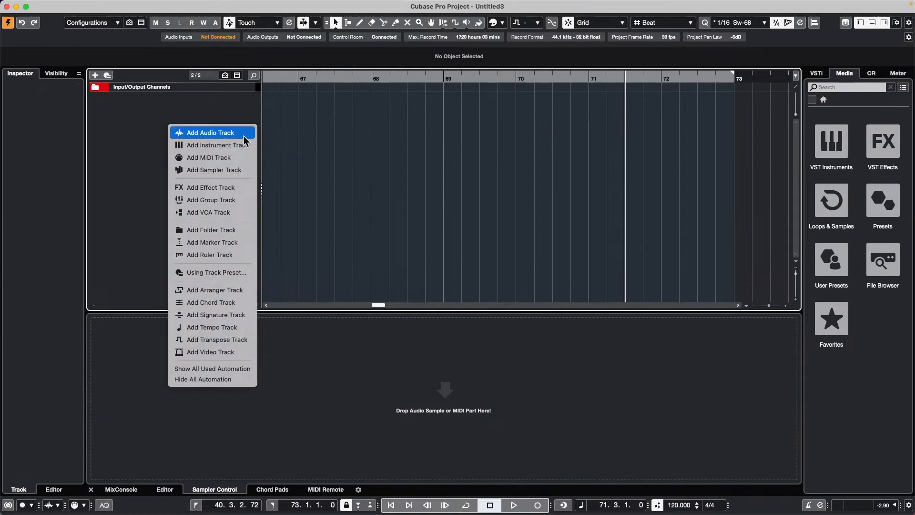
click(240, 66)
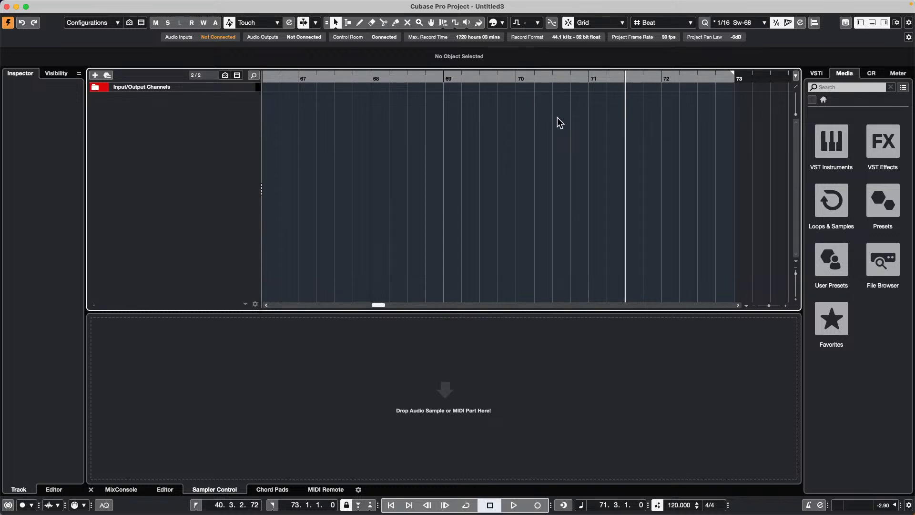
right_click(211, 108)
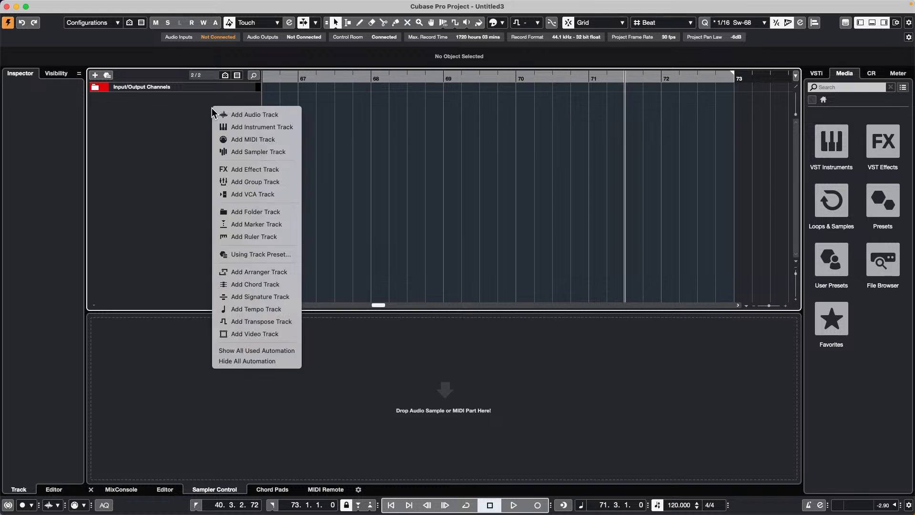
key(Return)
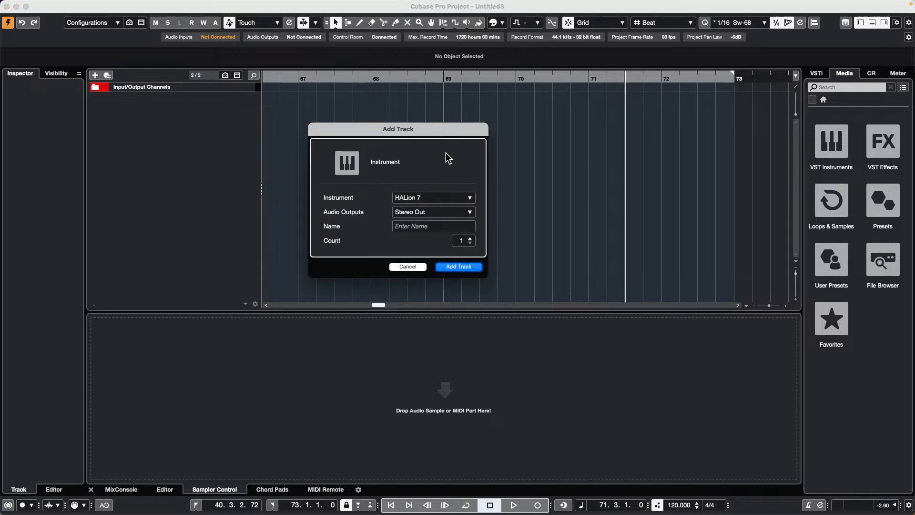
click(439, 199)
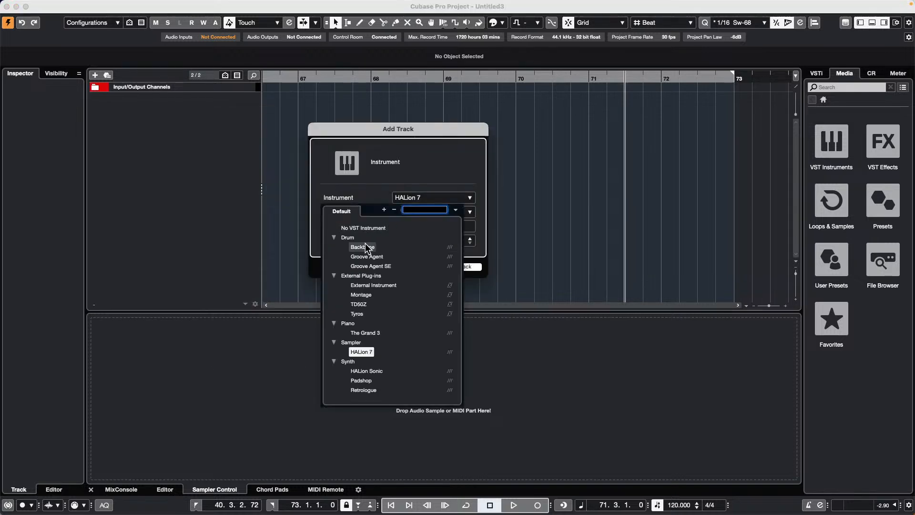
click(368, 228)
click(469, 268)
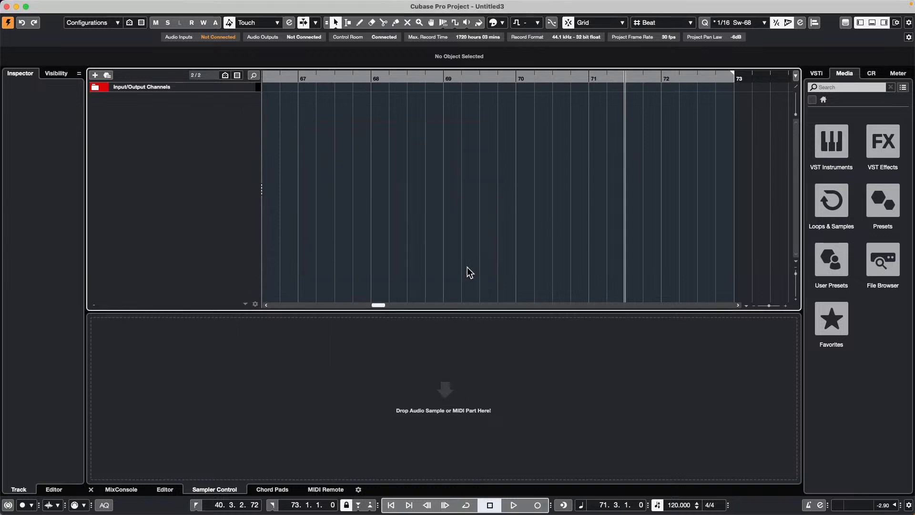
Draw a MIDI part on the instrument track from the start of bar 1 to about bar 21.
drag(330, 77, 180, 49)
drag(308, 79, 3, 66)
right_click(296, 116)
click(319, 116)
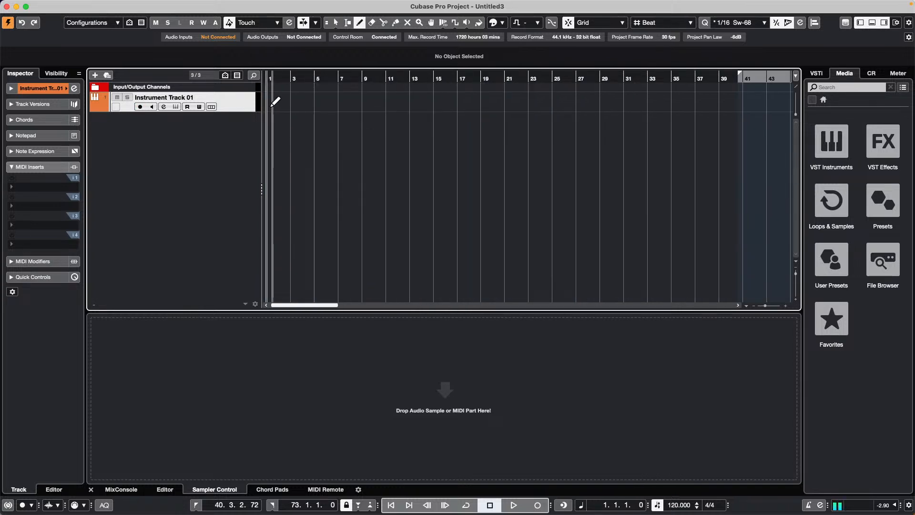
drag(270, 102, 513, 114)
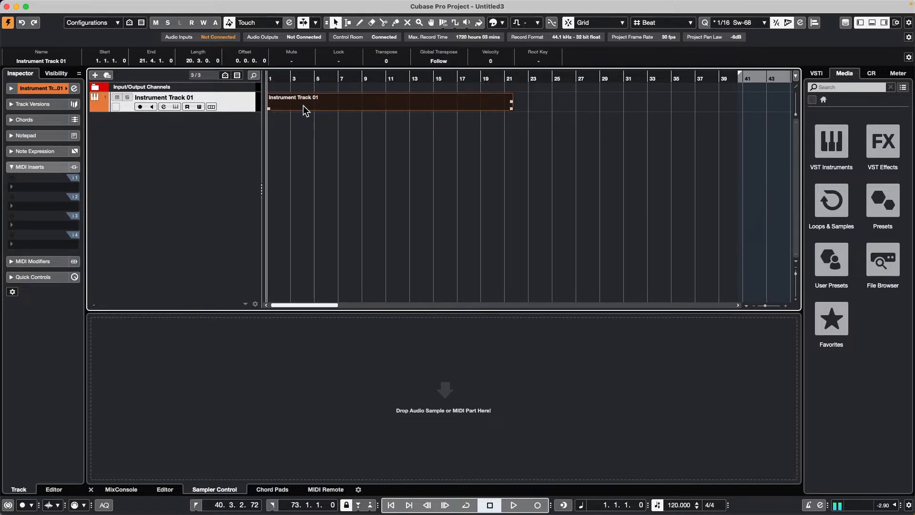
Open the new part for note editing and draw nine notes of varying pitch and length across its first six bars.
double_click(303, 105)
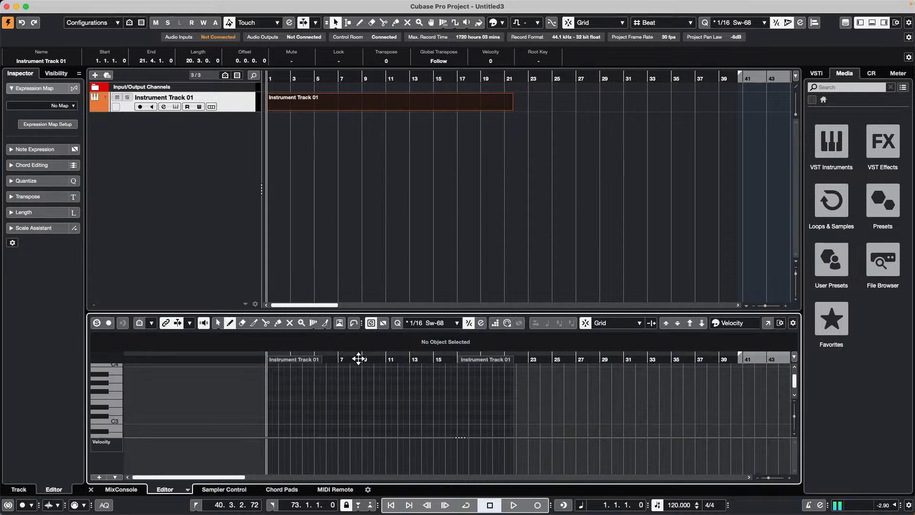
key(h)
key(h)
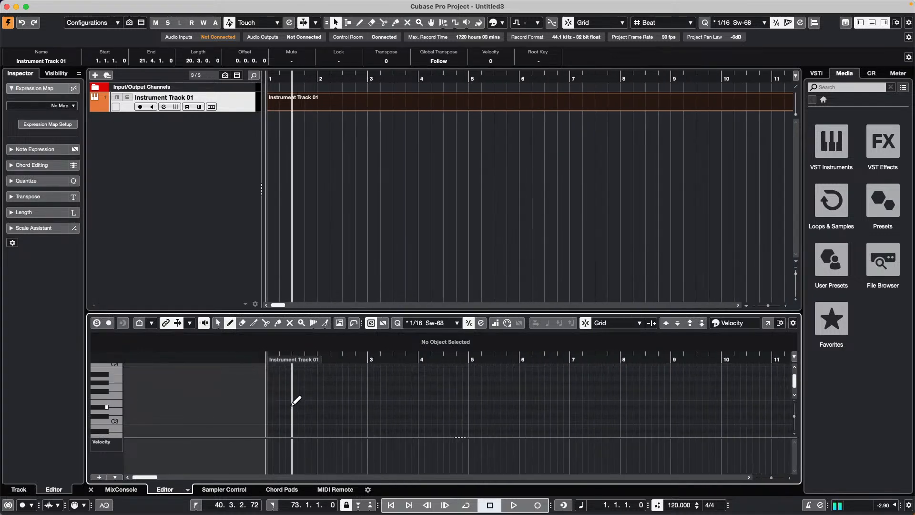
mouse_move(274, 396)
mouse_down()
mouse_move(355, 388)
mouse_move(387, 410)
mouse_move(405, 392)
mouse_move(429, 392)
mouse_move(453, 421)
mouse_move(574, 392)
mouse_up()
click(432, 393)
drag(543, 421, 569, 421)
key(1)
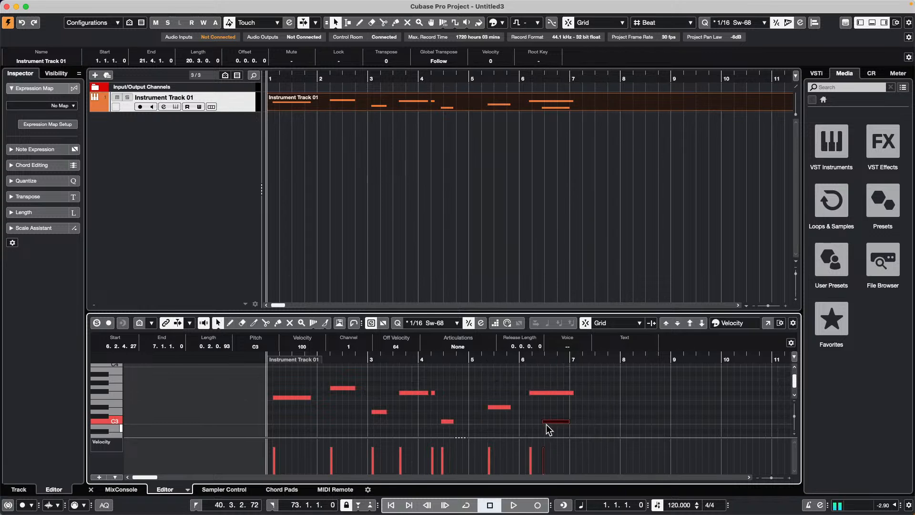
Move the last C3 note to start at 7.2.3.0 and the C3 note in bar 4 to 4.3.2.27.
click(548, 425)
drag(550, 422, 591, 417)
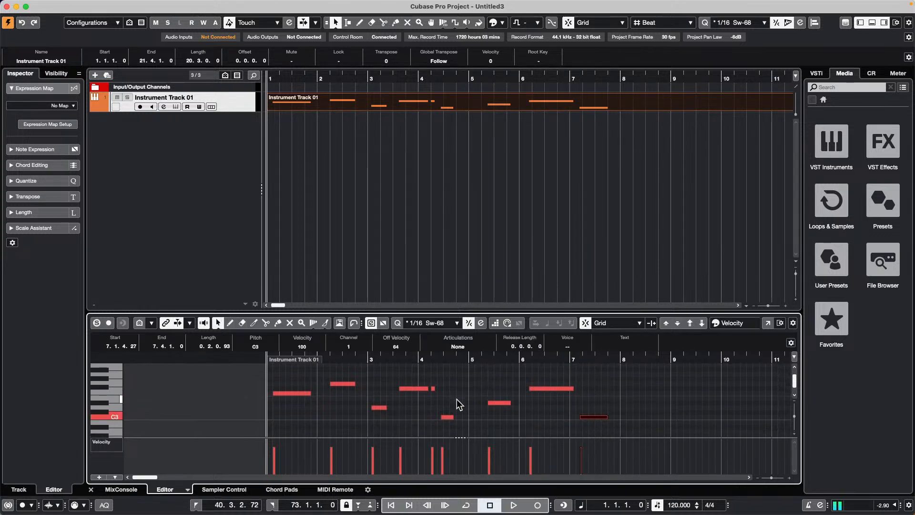
drag(453, 419, 460, 418)
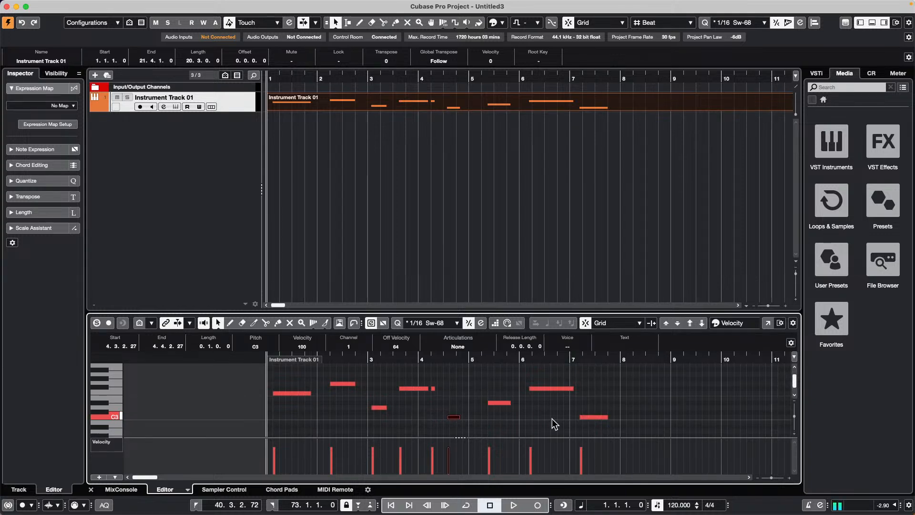
drag(594, 419, 600, 418)
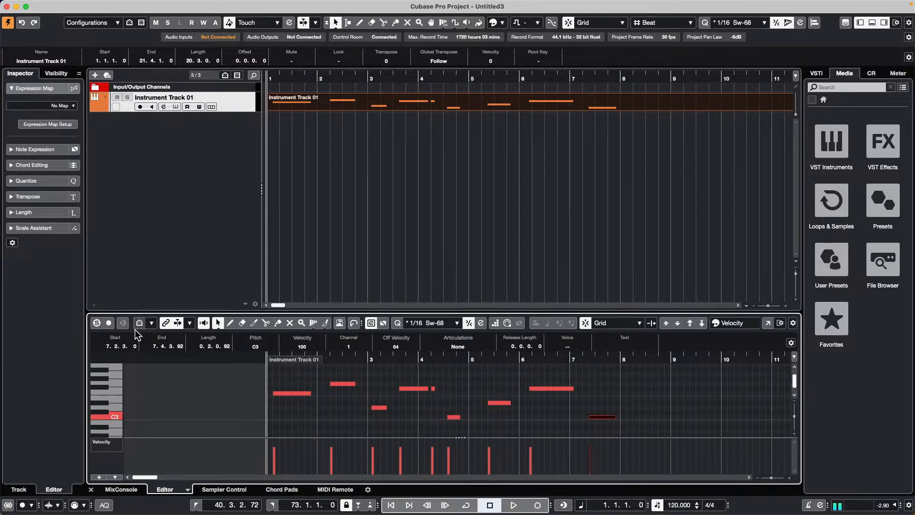
click(288, 394)
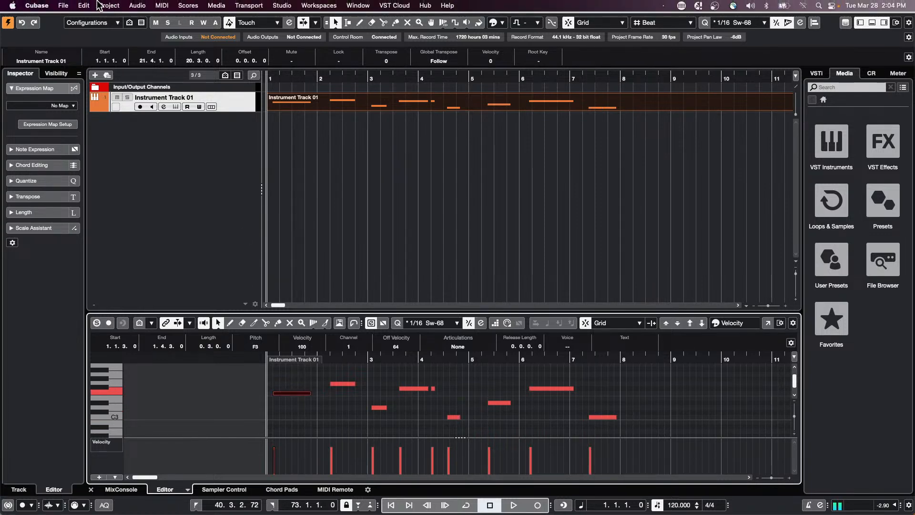
click(63, 6)
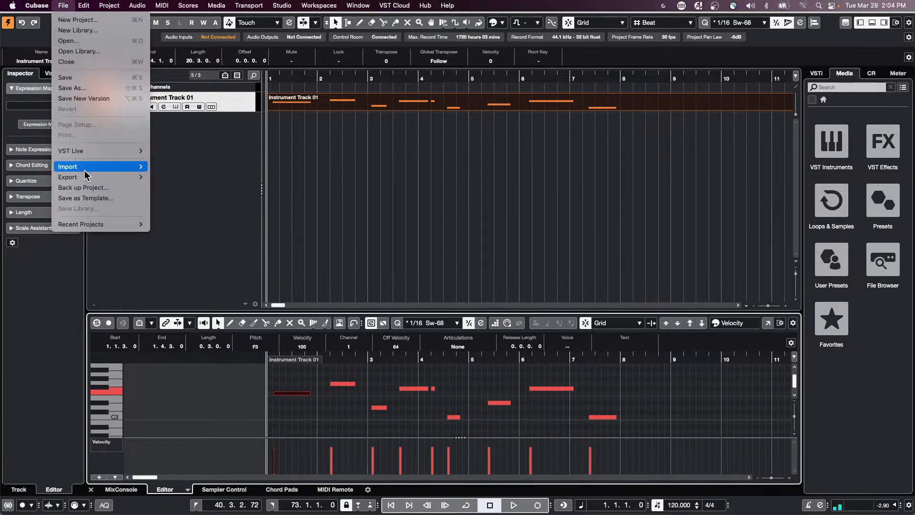
mouse_move(86, 178)
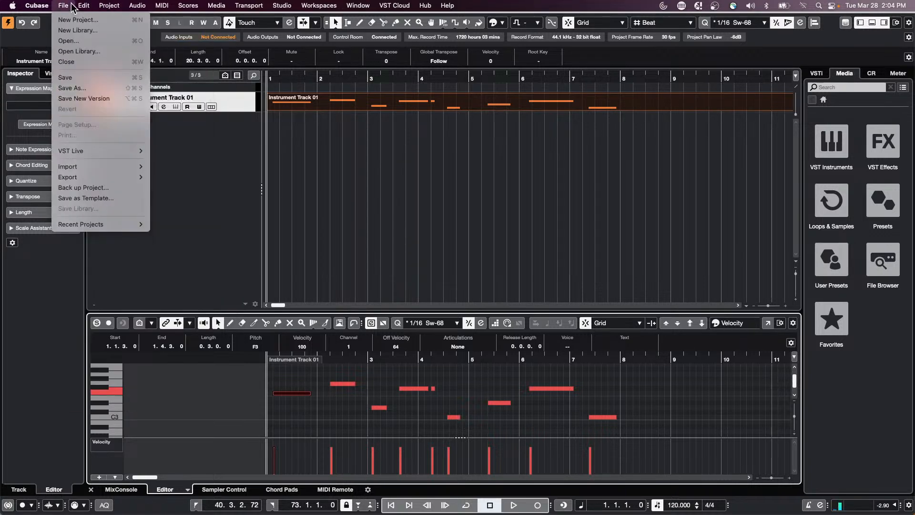
click(363, 201)
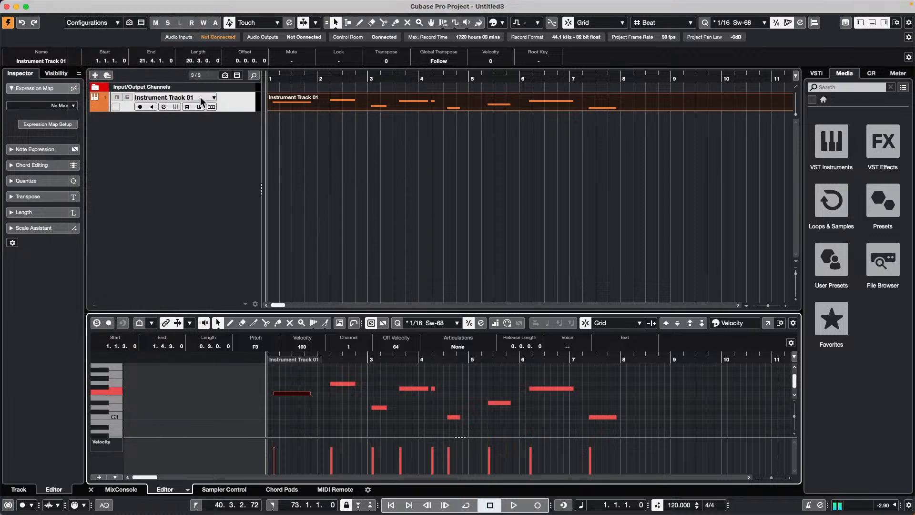
Add an instrument track using Groove Agent SE and close its plug-in window.
right_click(170, 144)
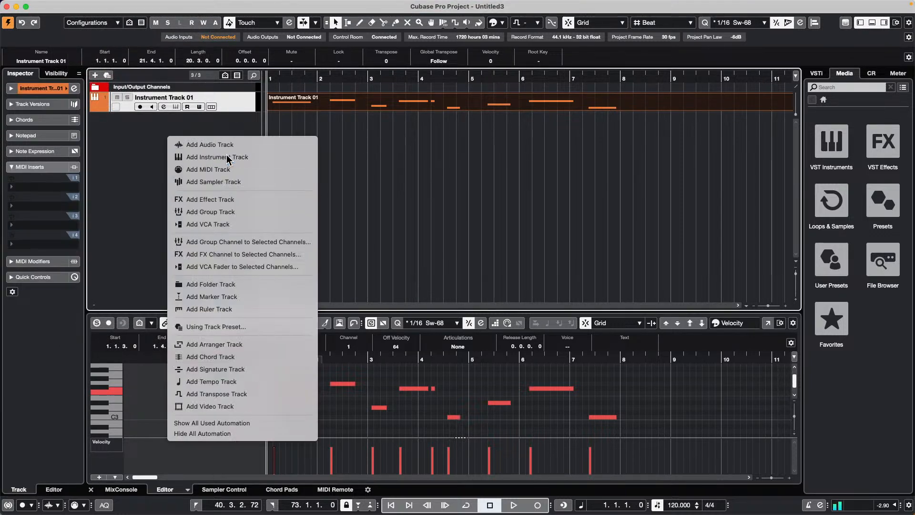
click(196, 155)
click(433, 199)
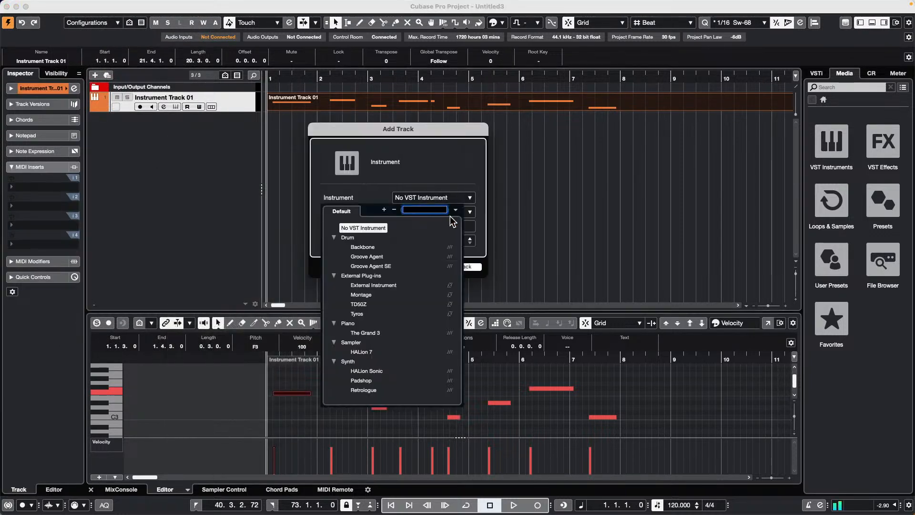
click(384, 266)
click(465, 267)
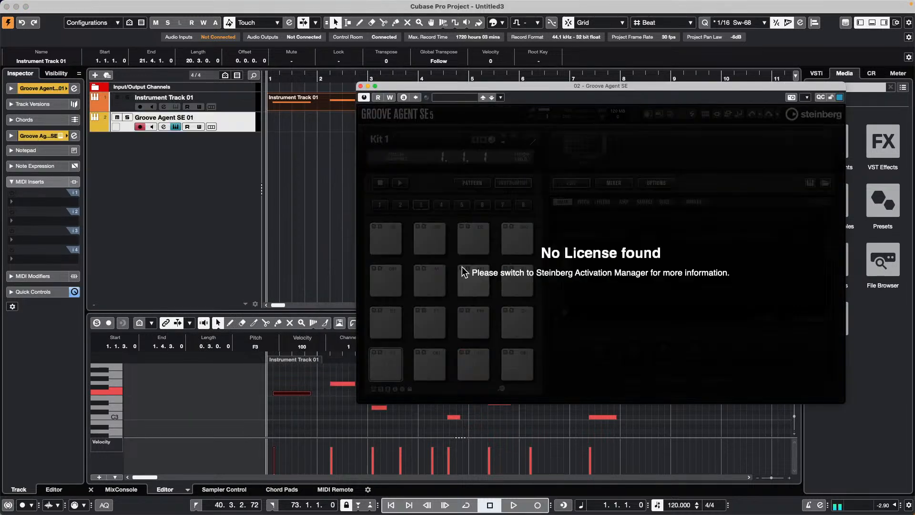
click(361, 86)
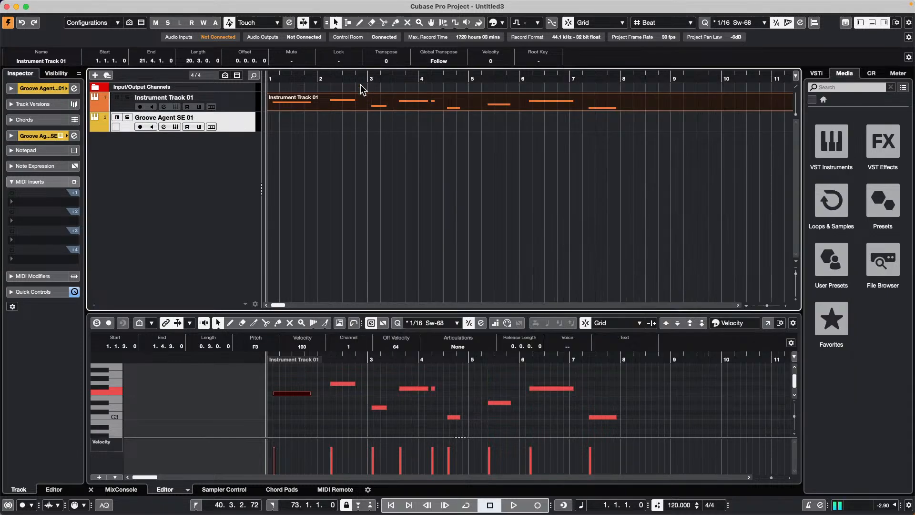
Add an instrument track using HALion 7, with its output on Stereo Out.
right_click(230, 146)
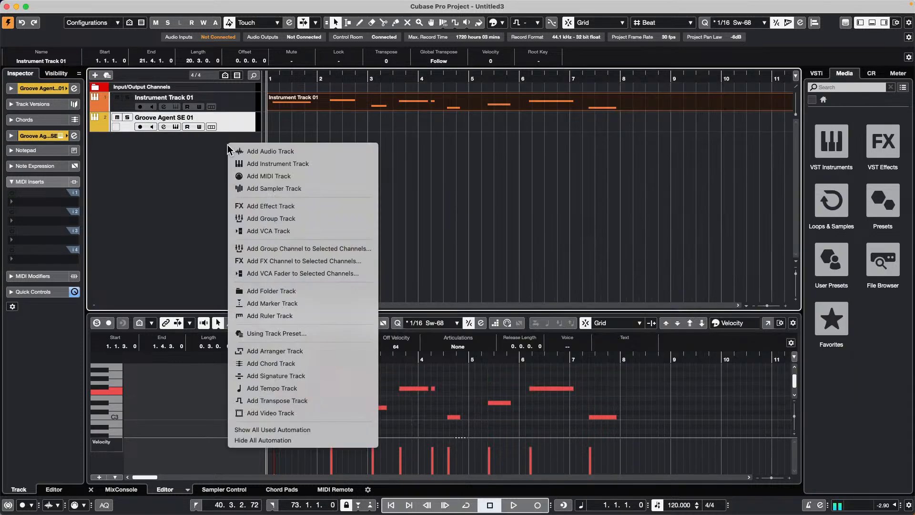
click(293, 165)
click(433, 197)
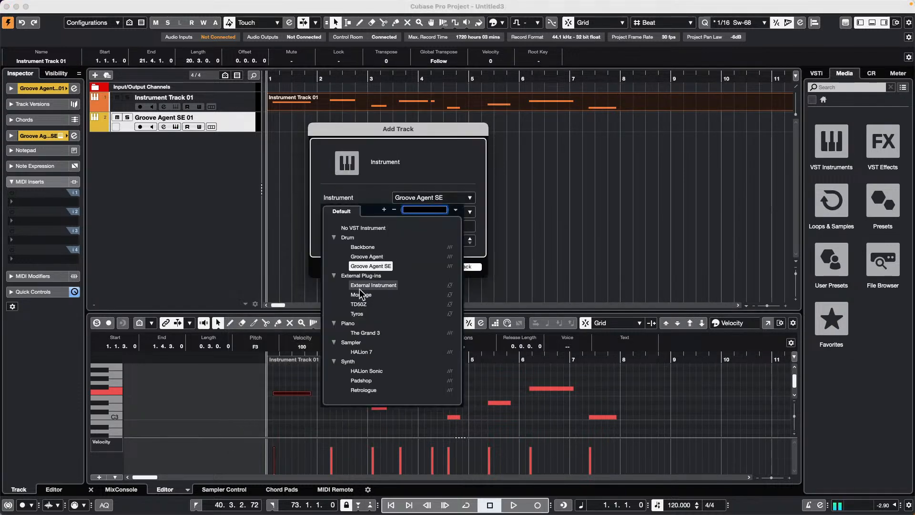
click(364, 352)
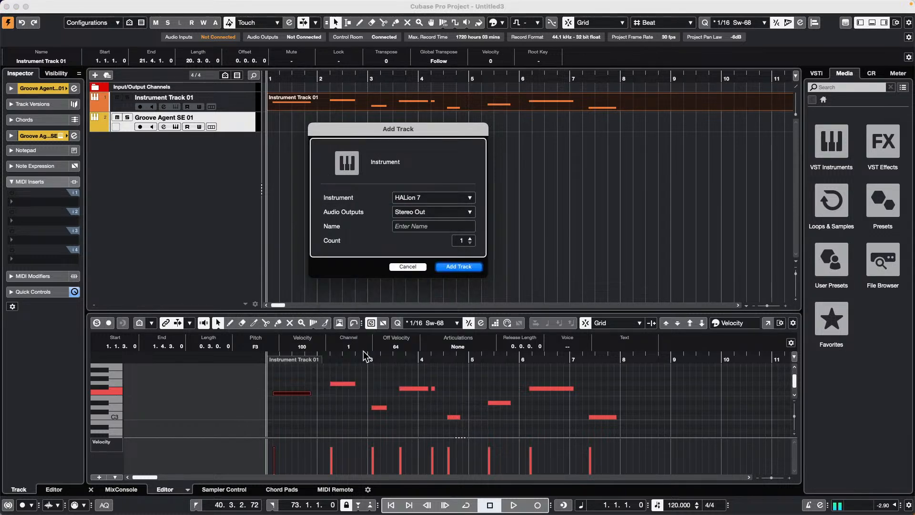
click(461, 266)
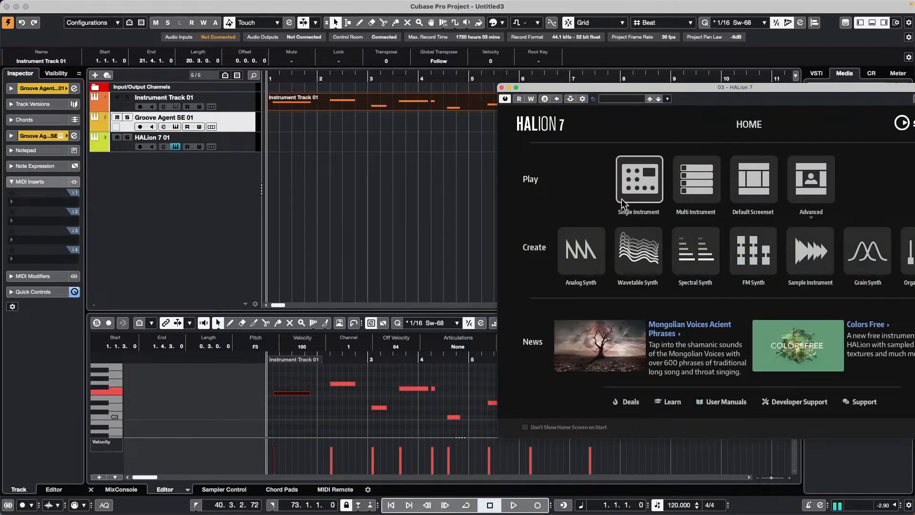
Load the Silk Roads program as a single instrument in HALion 7 and move the MIDI part onto the HALion 7 track.
click(644, 190)
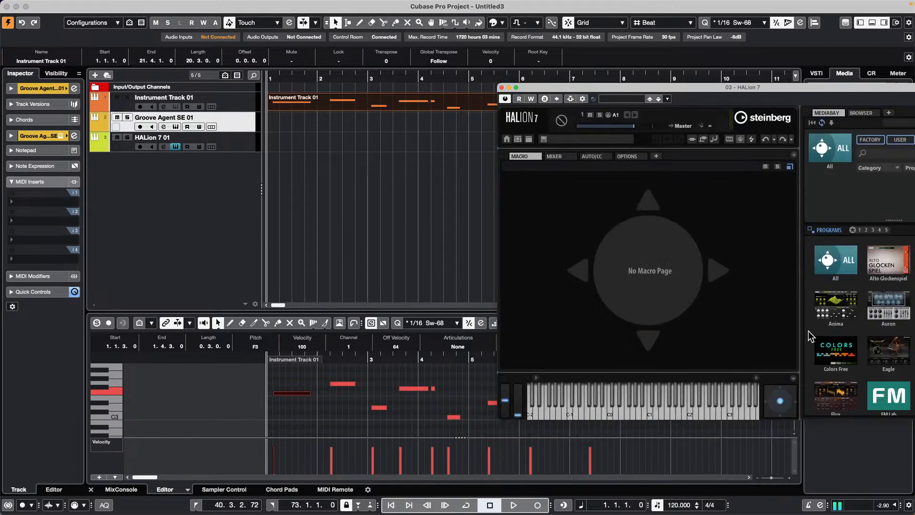
click(837, 260)
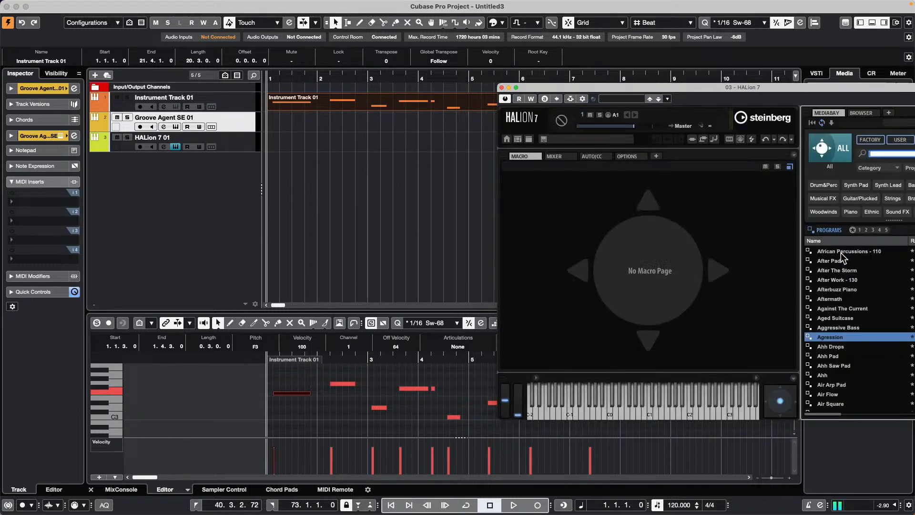
click(837, 337)
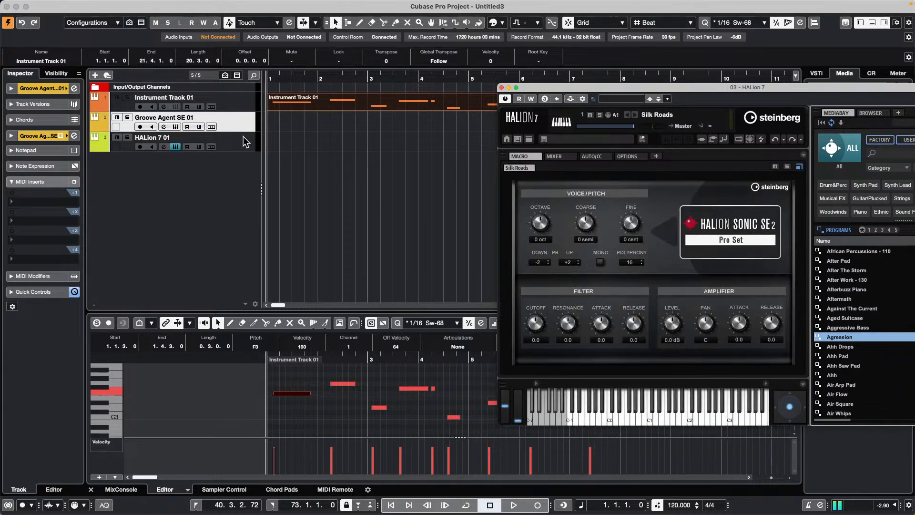
drag(321, 111, 321, 144)
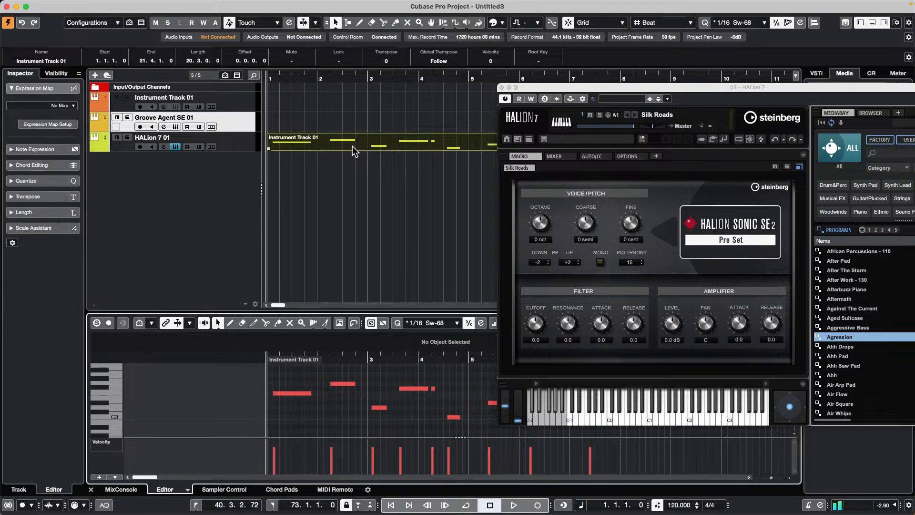
click(501, 87)
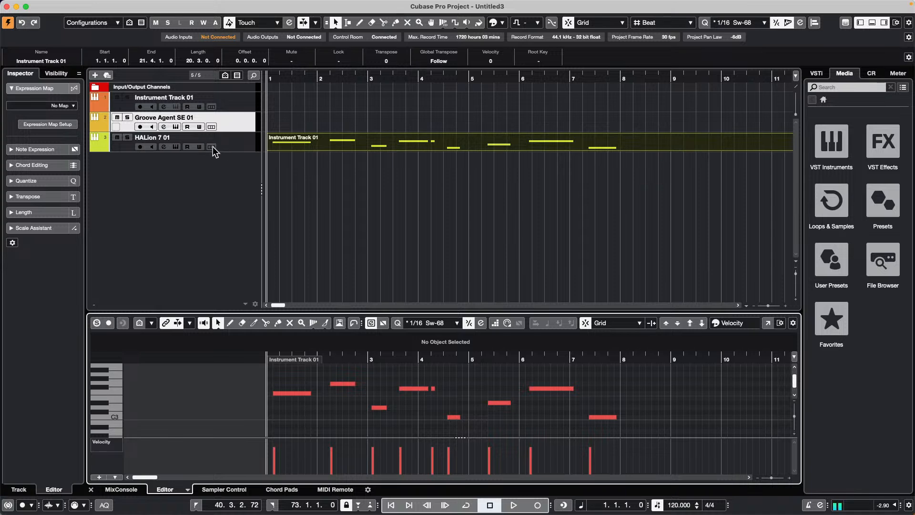
Increase the HALion 7 track's height and examine the first F3 note with in-place editing.
drag(225, 151, 224, 168)
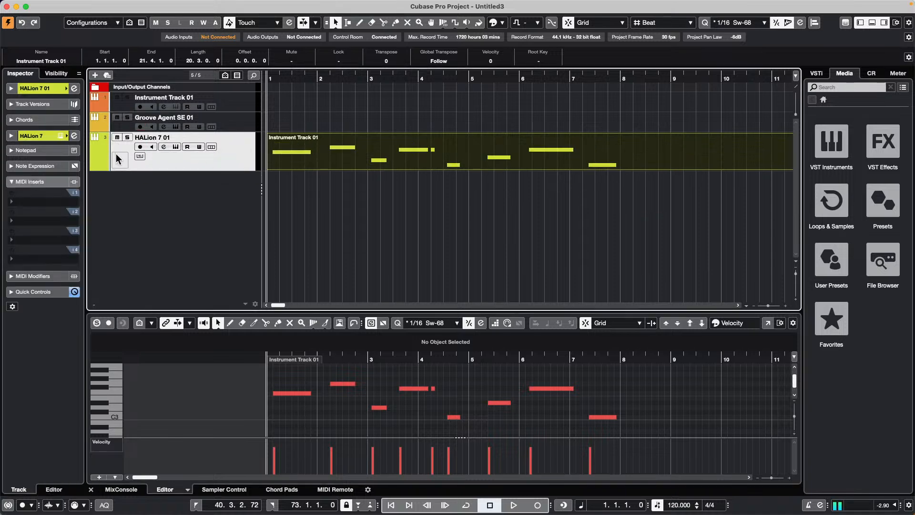
click(137, 155)
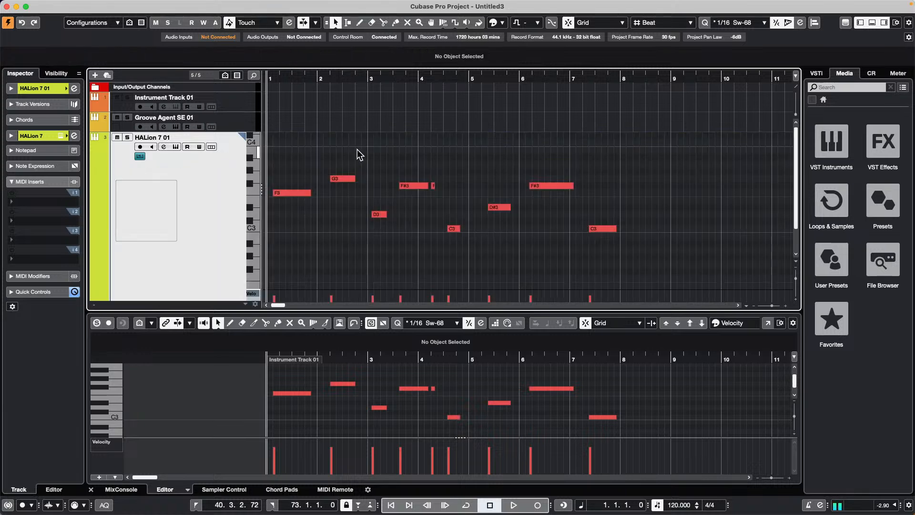
click(297, 193)
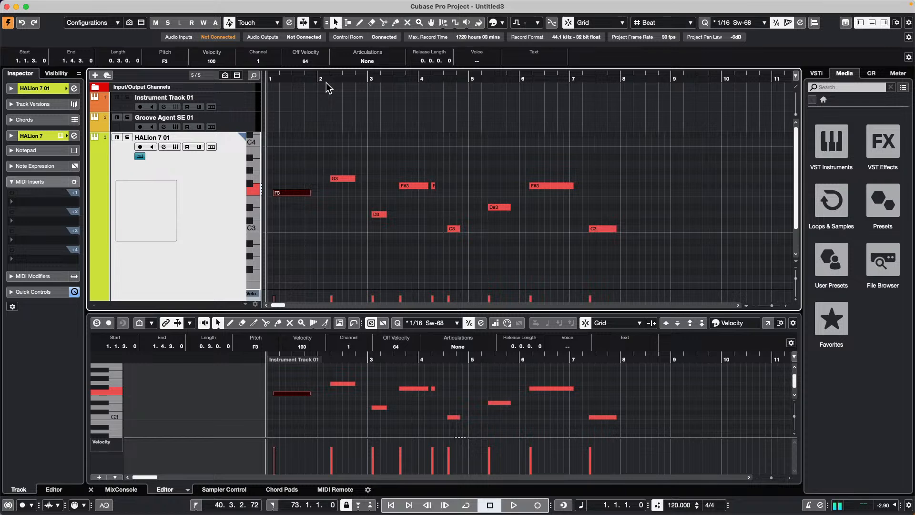
click(140, 156)
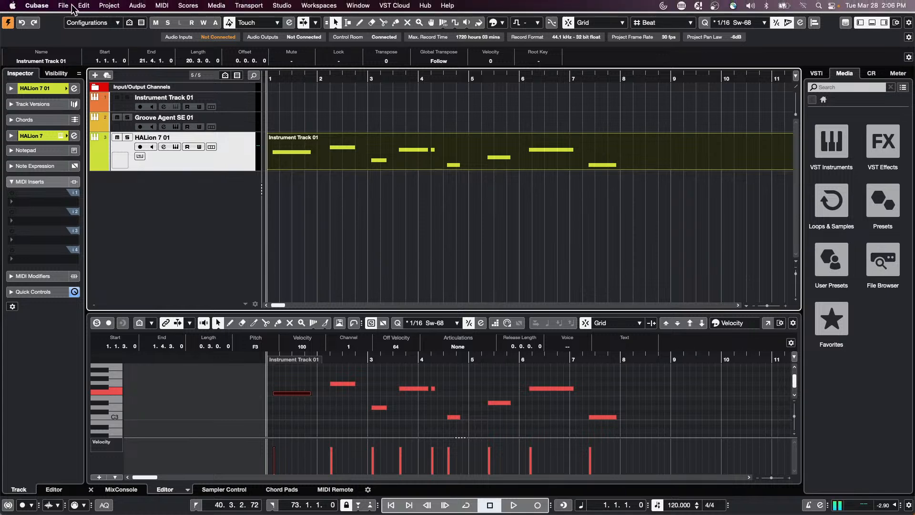
Try splitting the MIDI part on the HALion 7 track at 2.1.1.0, and undo the split.
click(84, 5)
click(264, 161)
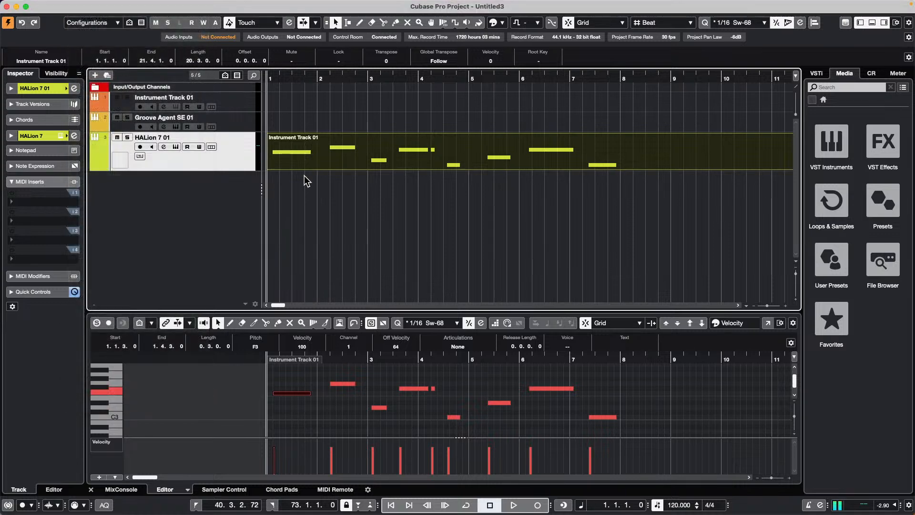
right_click(305, 178)
click(352, 177)
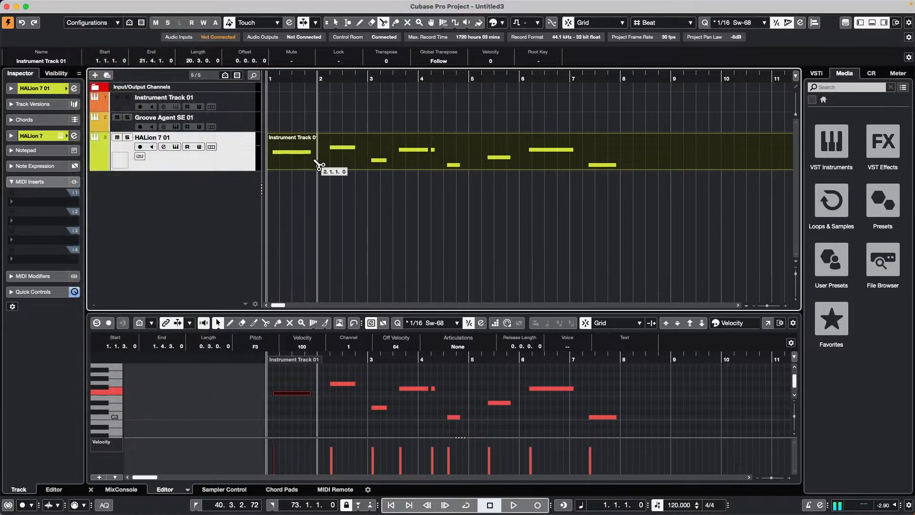
click(318, 160)
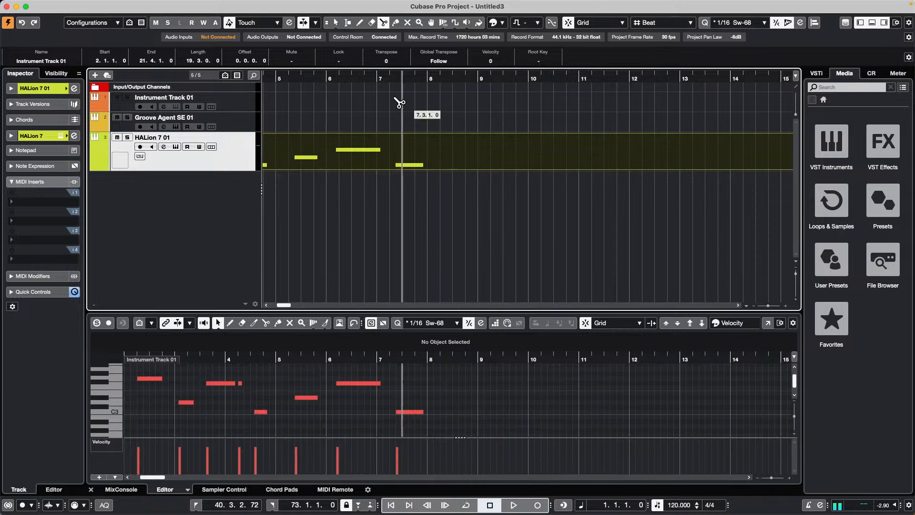
drag(336, 75, 112, 75)
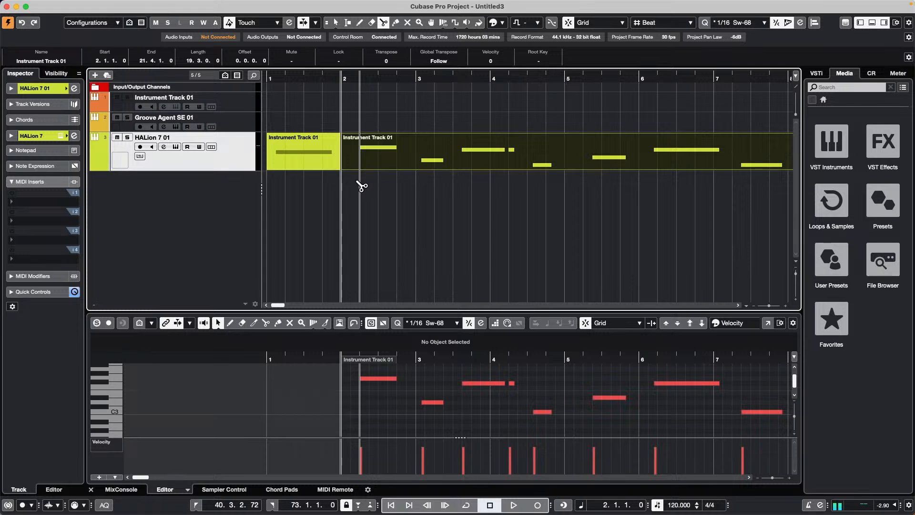
key(1)
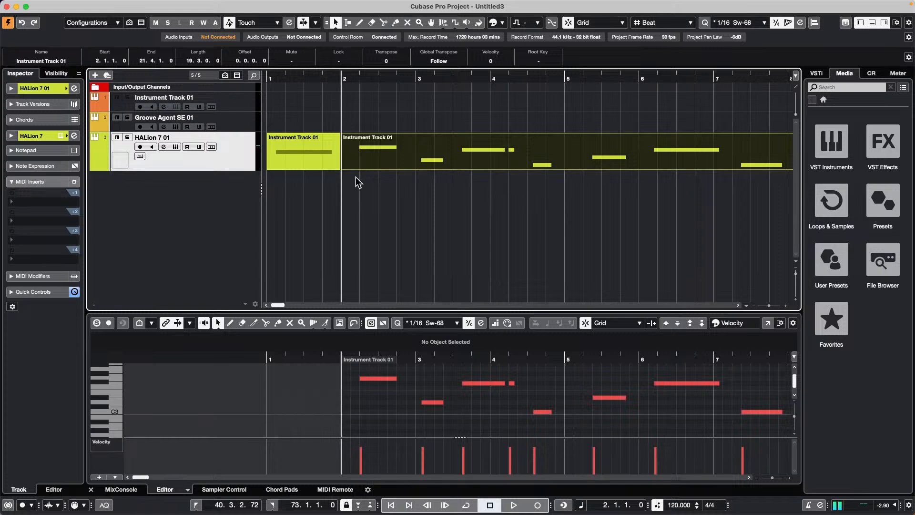
key(super+z)
drag(402, 78, 223, 94)
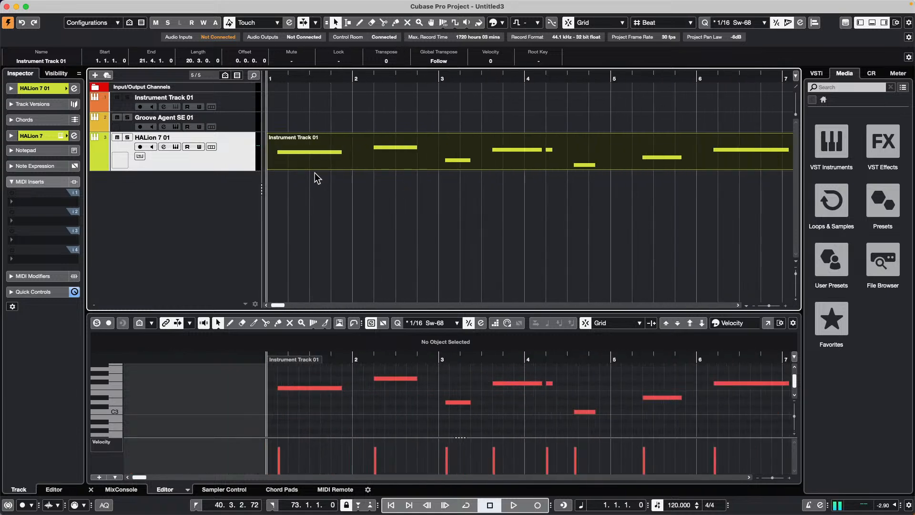
Audition the first F3 note and the following G3 note of the HALion 7 part in the Key Editor.
click(347, 185)
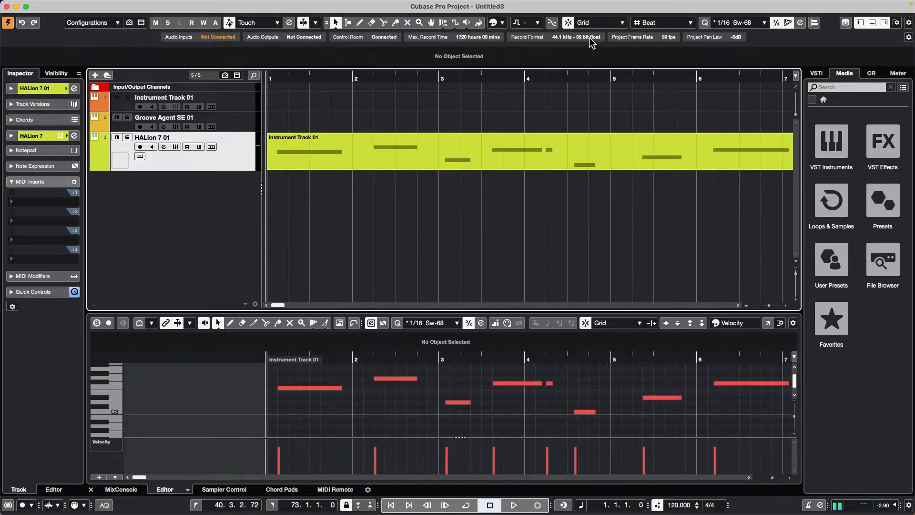
mouse_move(130, 1)
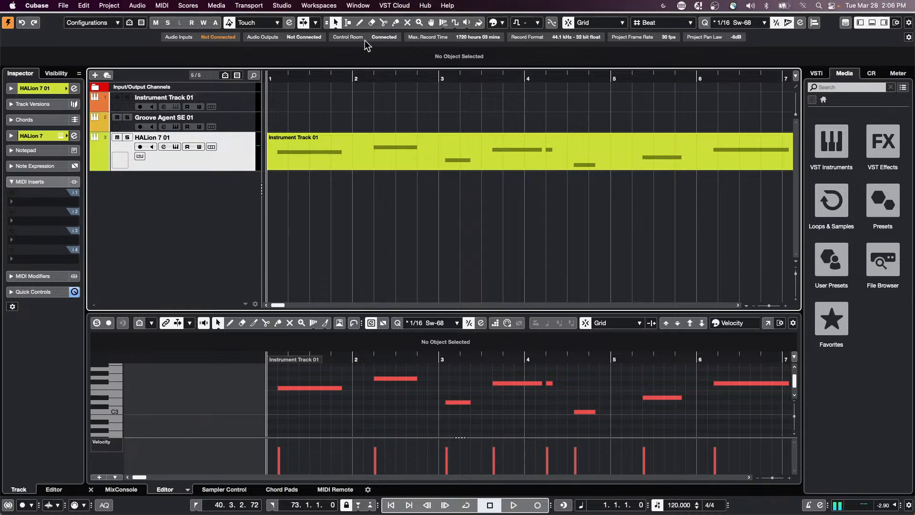
click(320, 153)
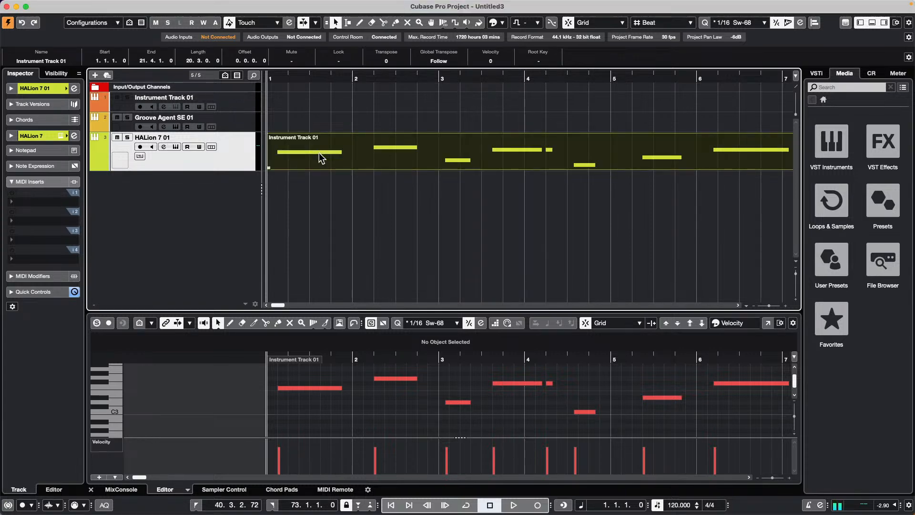
click(298, 387)
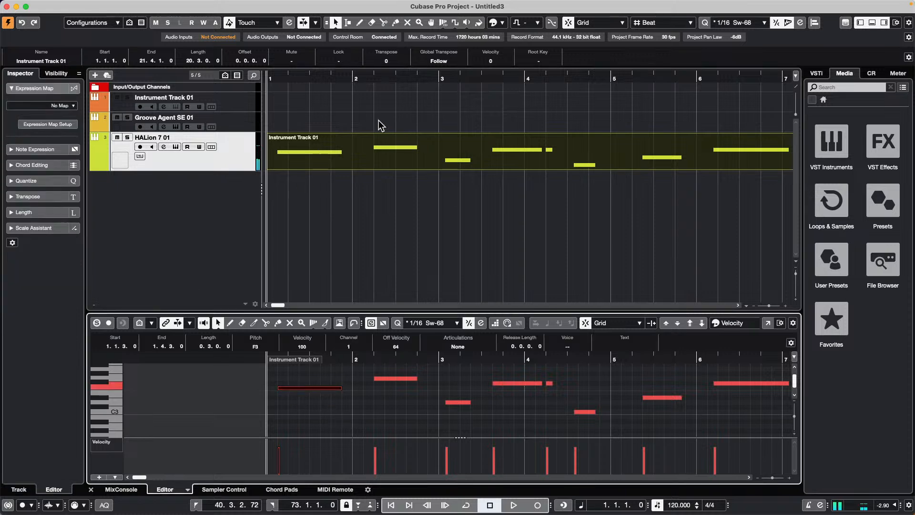
key(Right)
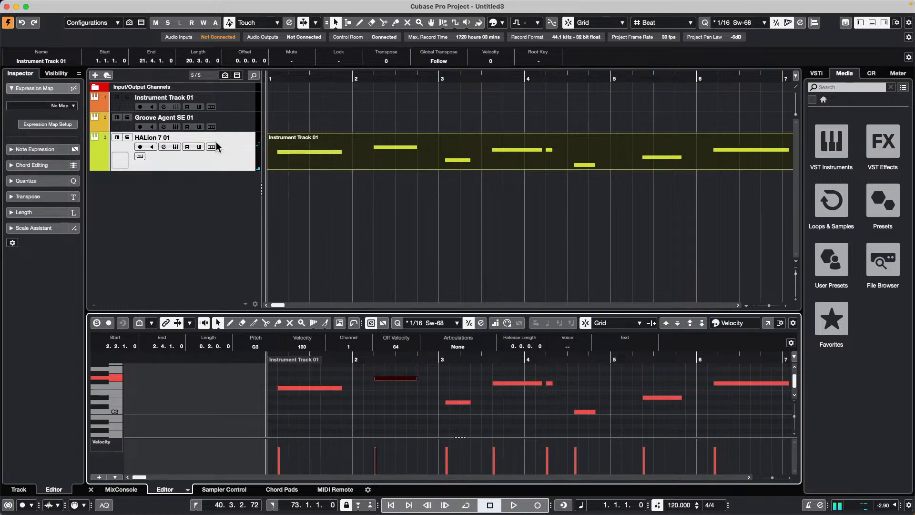
Try splitting around the first F3 note with the Split tool in the HALion 7 track's in-place editor.
click(138, 157)
click(320, 194)
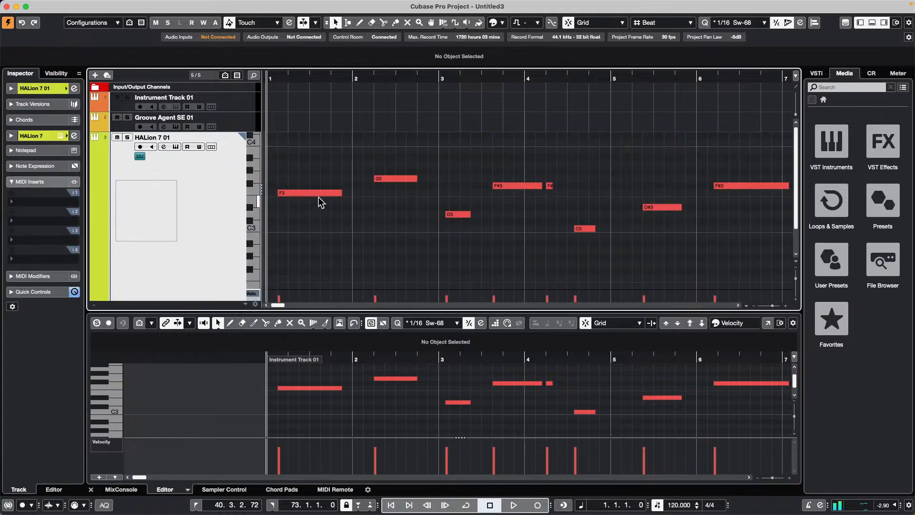
right_click(353, 199)
click(403, 198)
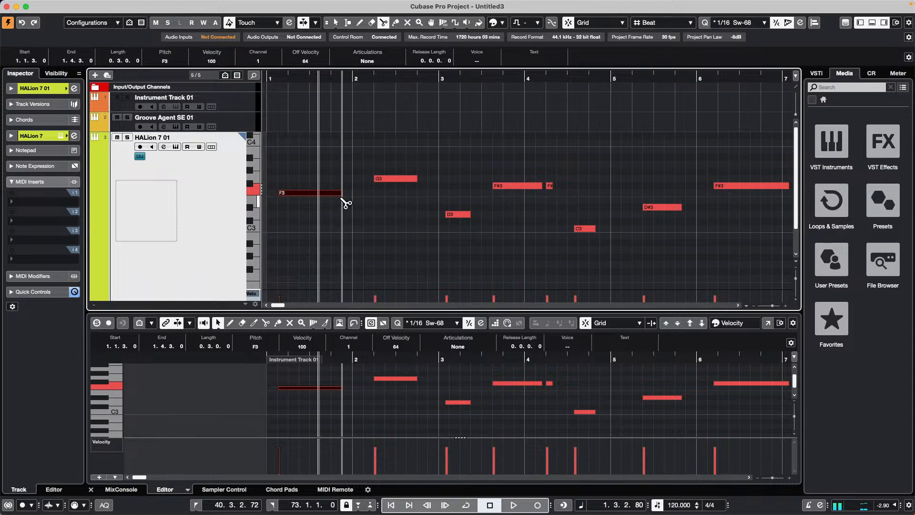
click(353, 202)
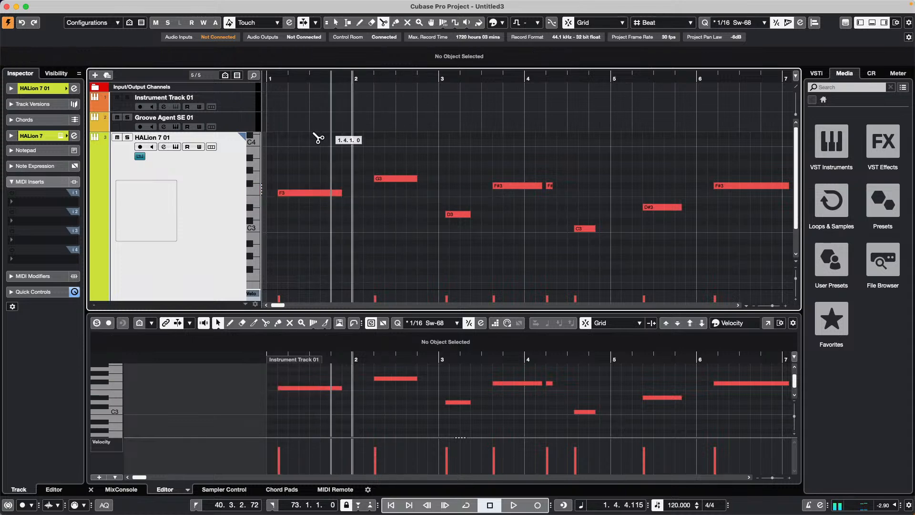
click(141, 156)
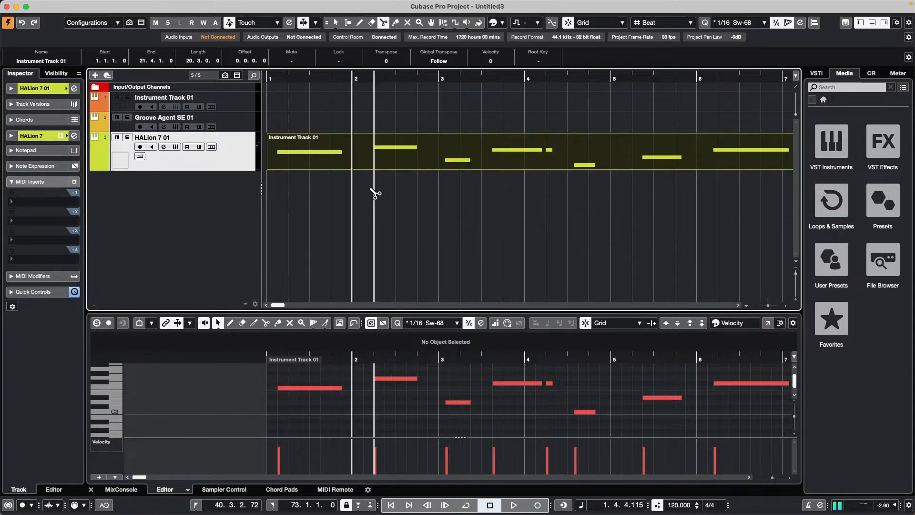
drag(333, 79, 177, 70)
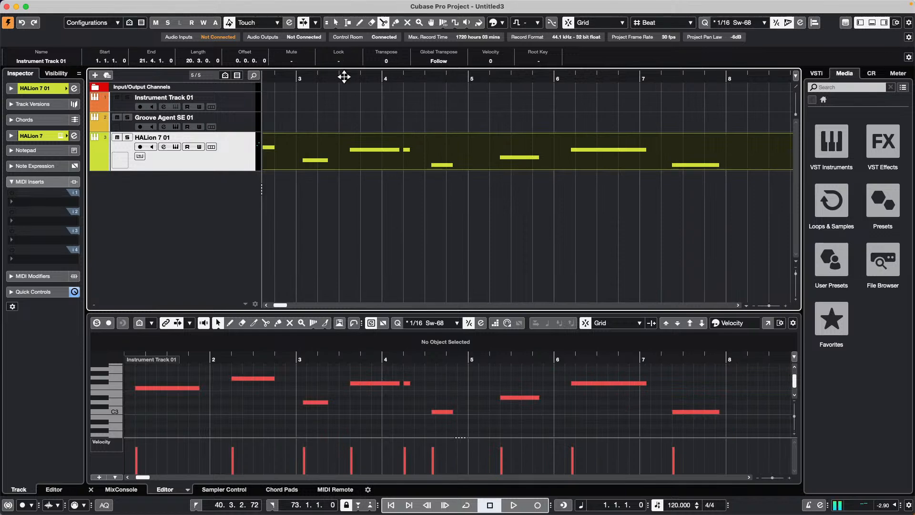
key(super+z)
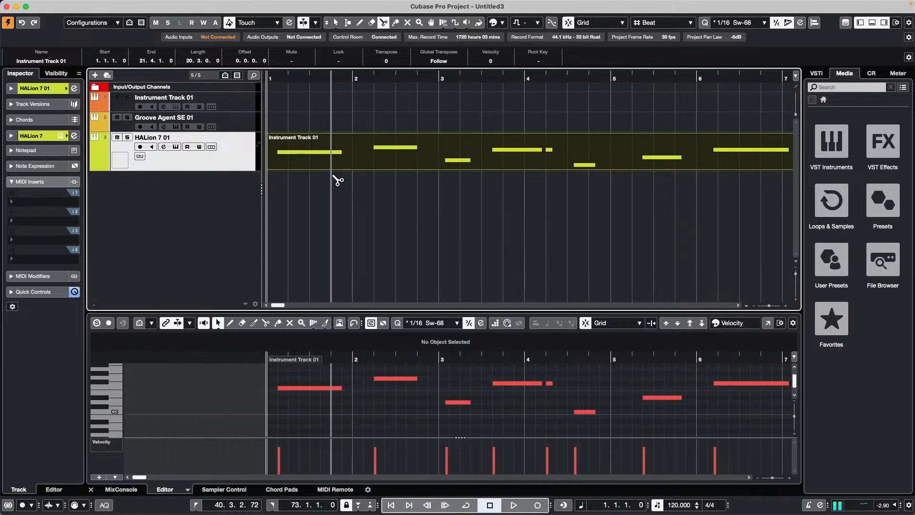
key(1)
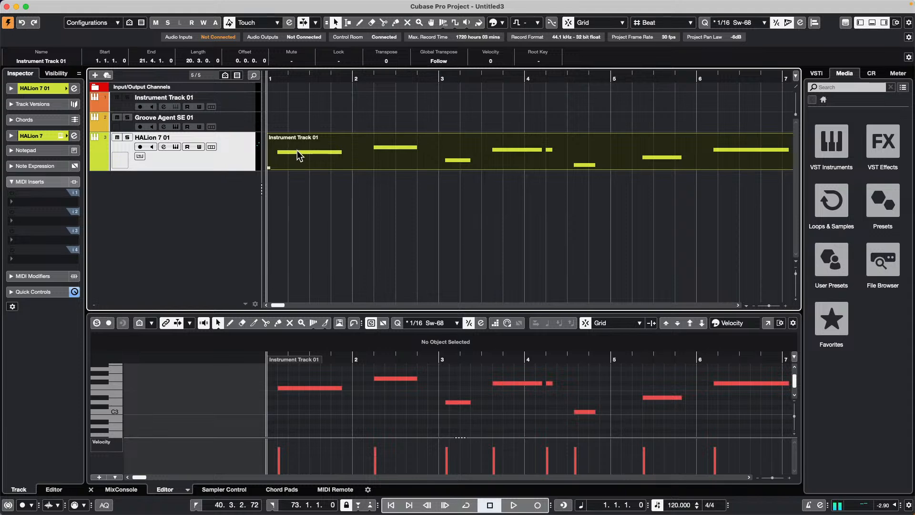
Set the left and right locators to the first F3 note, from 1.1.3.0 to 1.4.3.0.
click(403, 213)
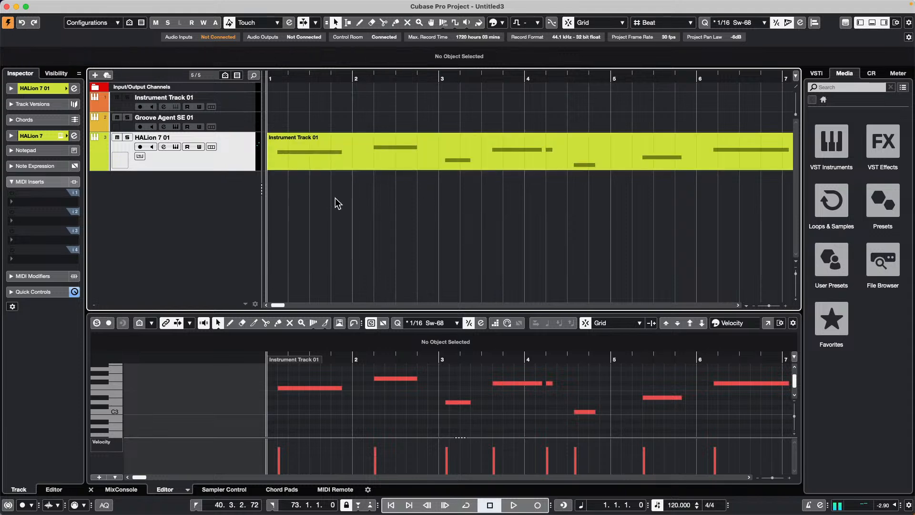
click(307, 387)
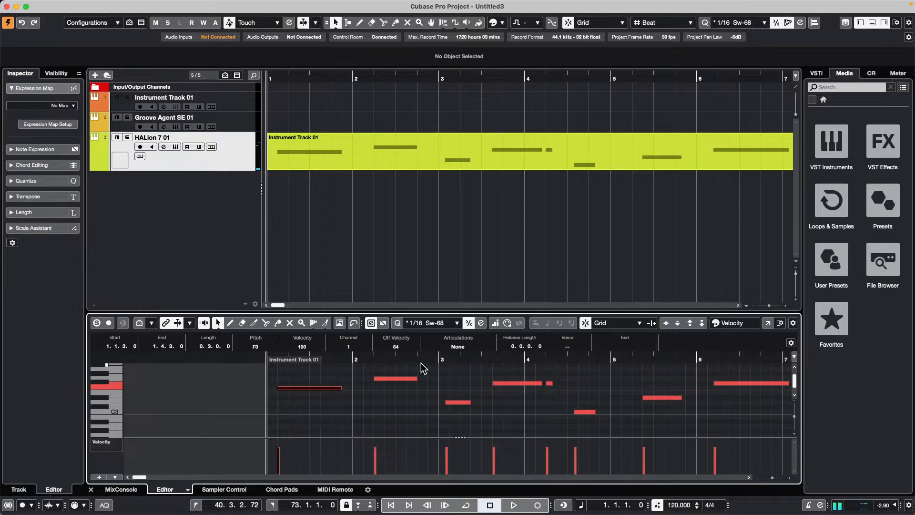
key(p)
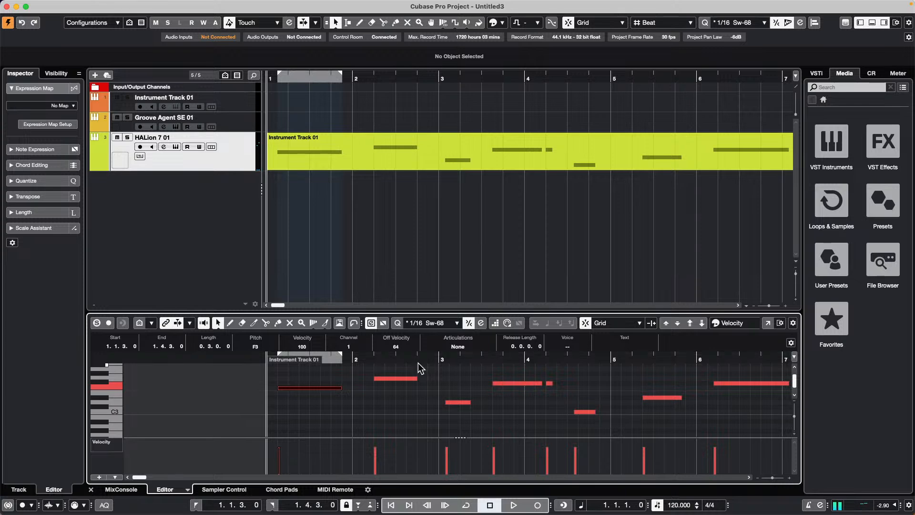
click(398, 256)
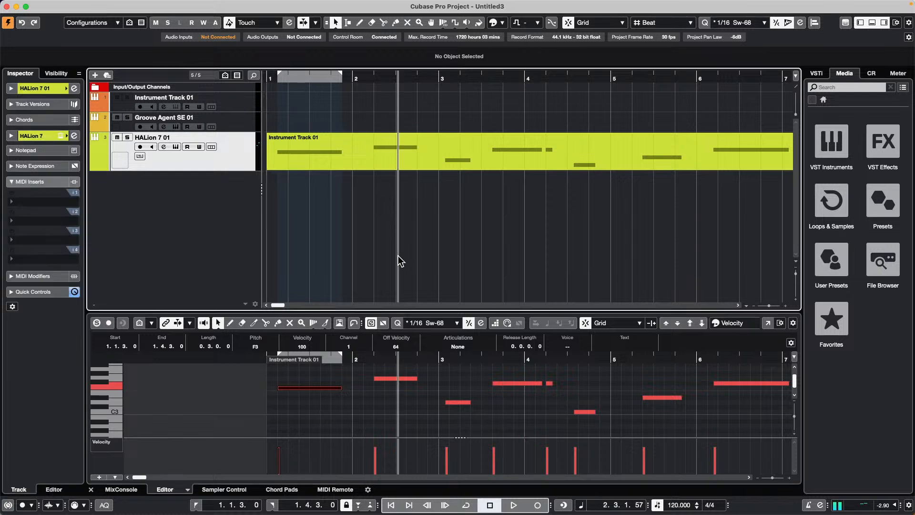
Split the MIDI part on the HALion 7 track at 2.1.1.0 and 5.2.1.0.
click(348, 164)
right_click(348, 162)
click(396, 161)
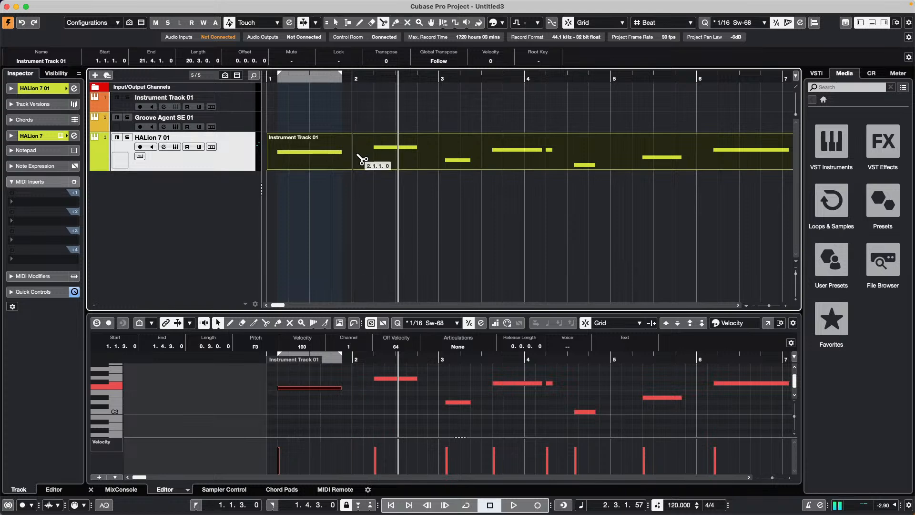
click(364, 156)
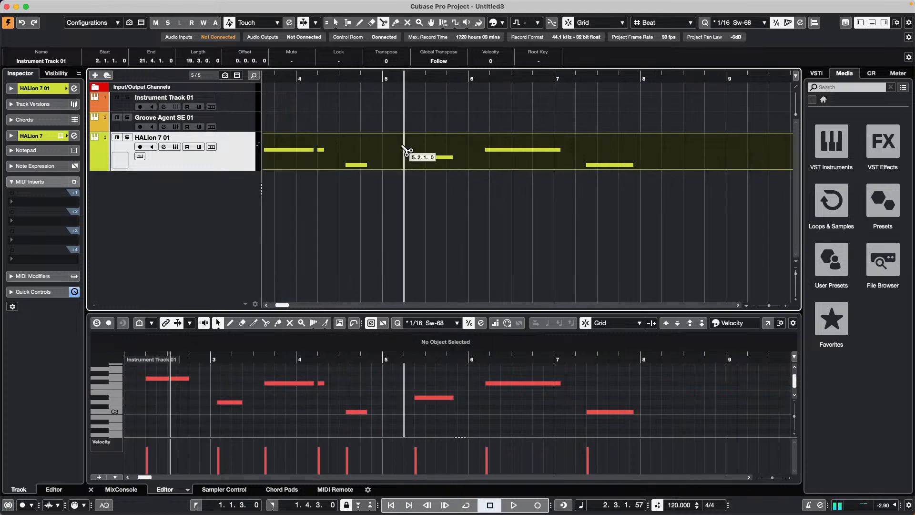
click(407, 156)
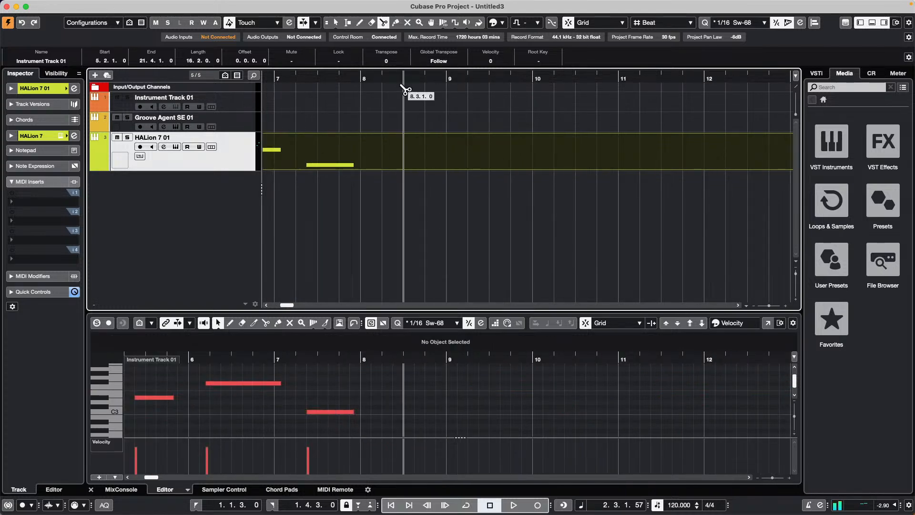
Split the HALion 7 parts further between the notes, including at 2.4.3.103, 3.2.4.34, 4.2.4.105, 5.1.1.25 and 6.1.1.69.
key(Home)
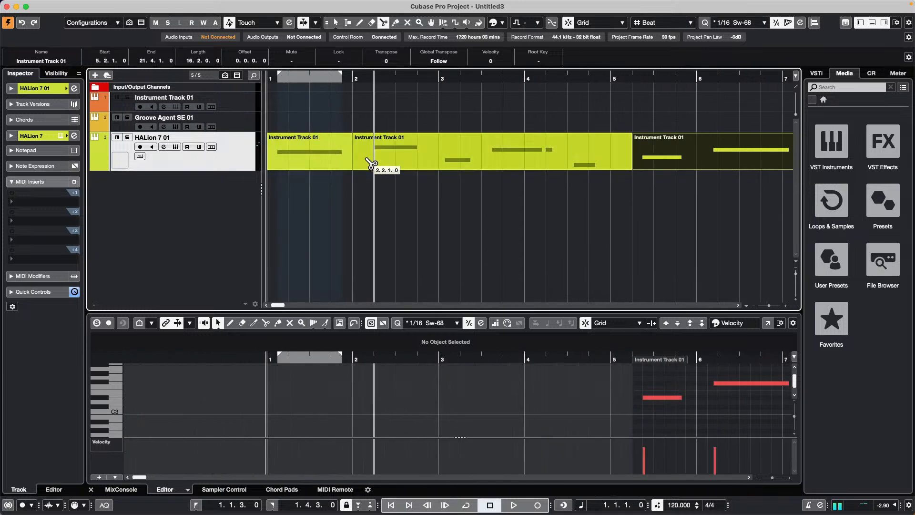
click(432, 152)
click(479, 153)
click(544, 157)
click(568, 162)
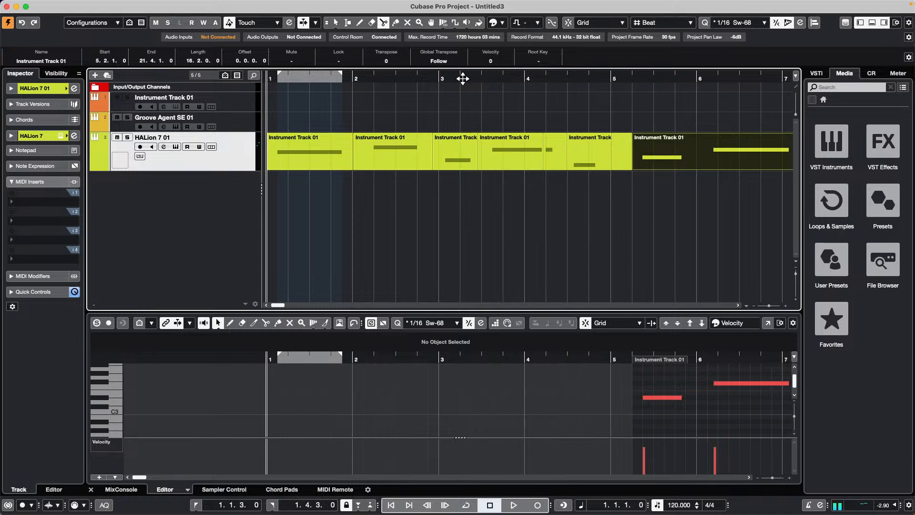
drag(472, 73, 265, 45)
click(425, 162)
scroll(426, 163, right, 10)
drag(434, 80, 10, 54)
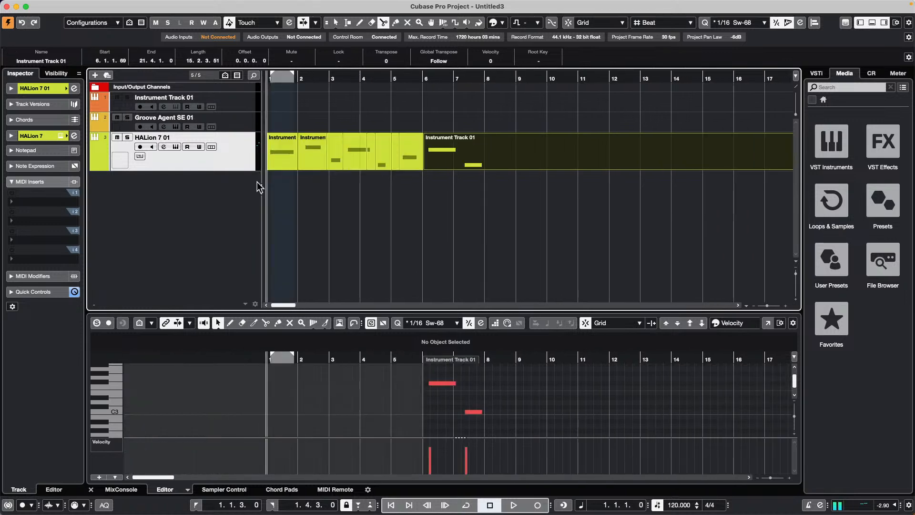
Check individual split parts in the editor, and select all the parts on the HALion 7 track.
key(1)
click(323, 156)
click(332, 158)
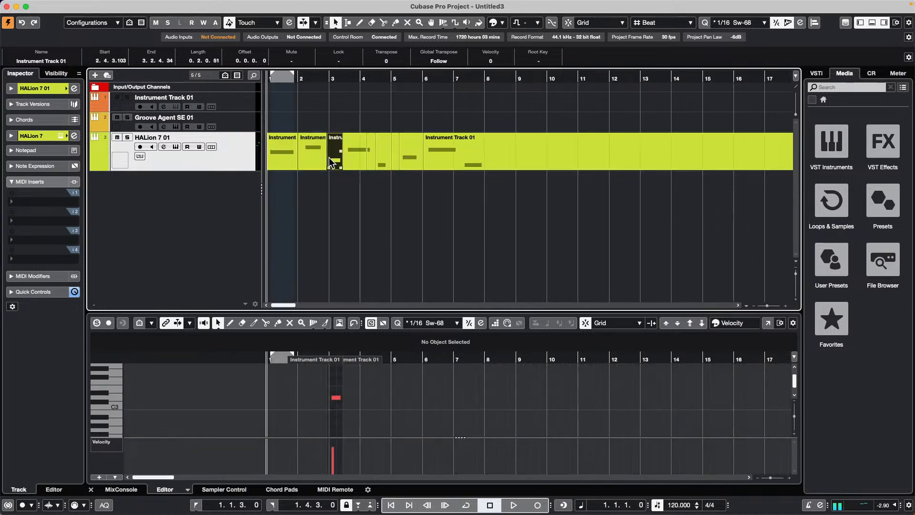
click(359, 157)
click(385, 165)
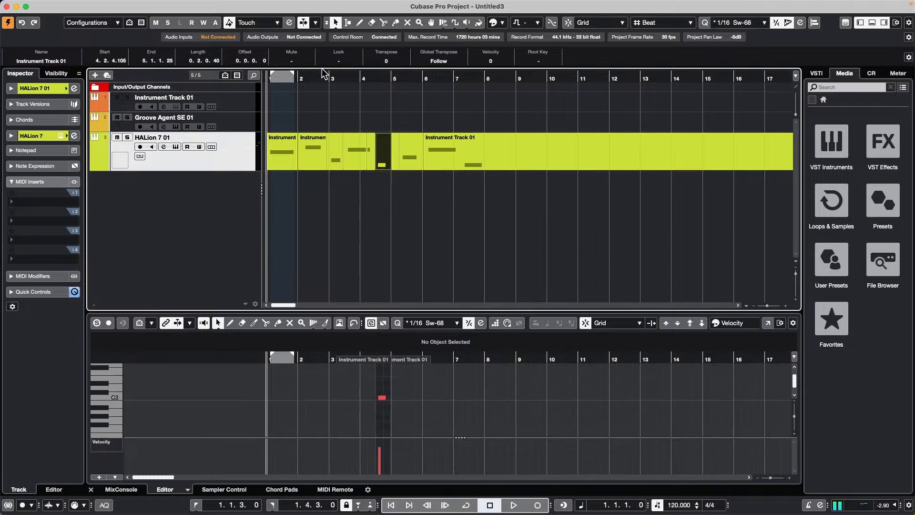
drag(276, 198, 486, 149)
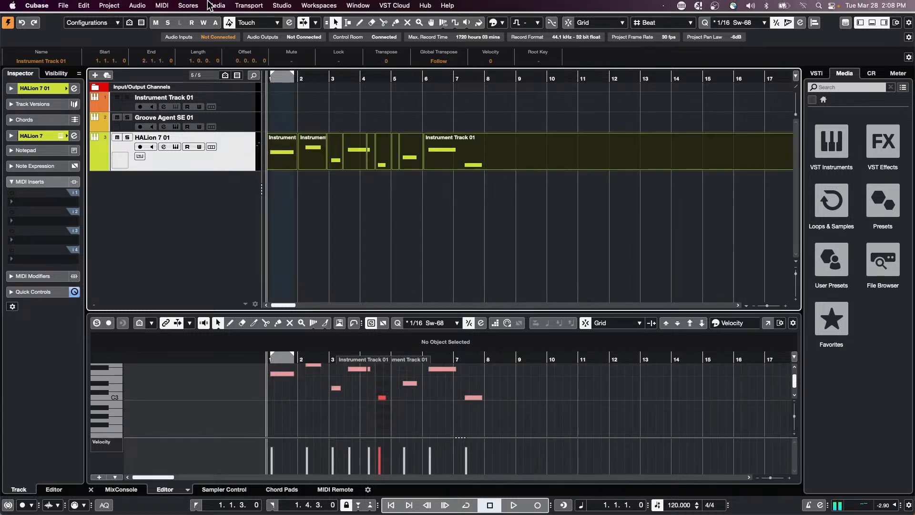
Render the selected HALion 7 parts in place as separate events, using Channel Settings, tail mode Off, 32 bit float and muted source events.
click(105, 6)
mouse_move(71, 8)
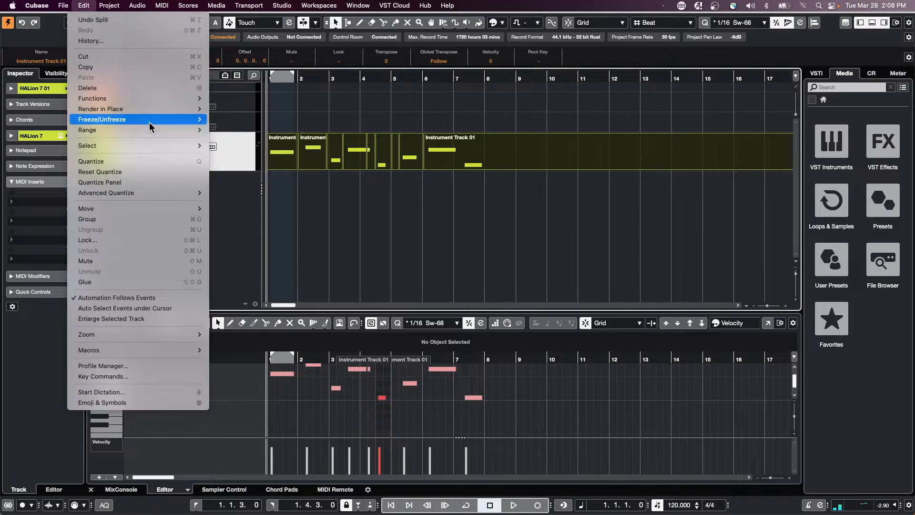
mouse_move(152, 110)
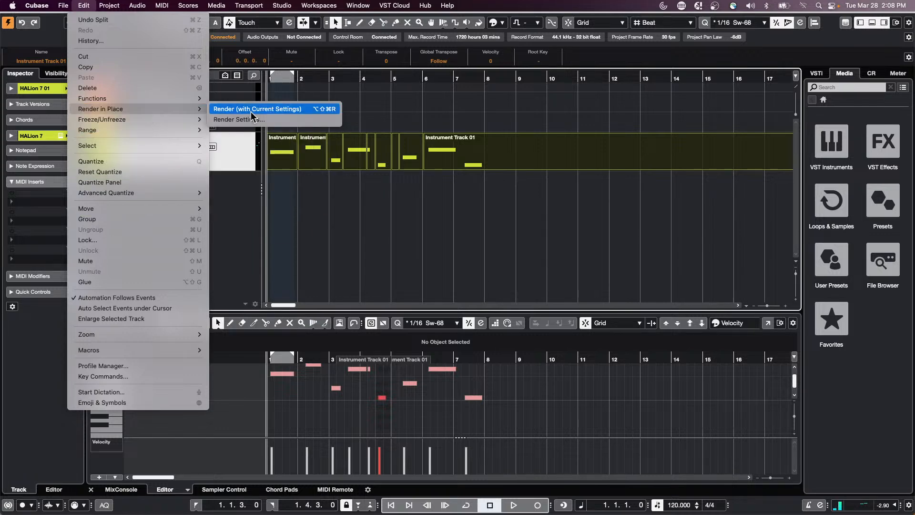
click(286, 120)
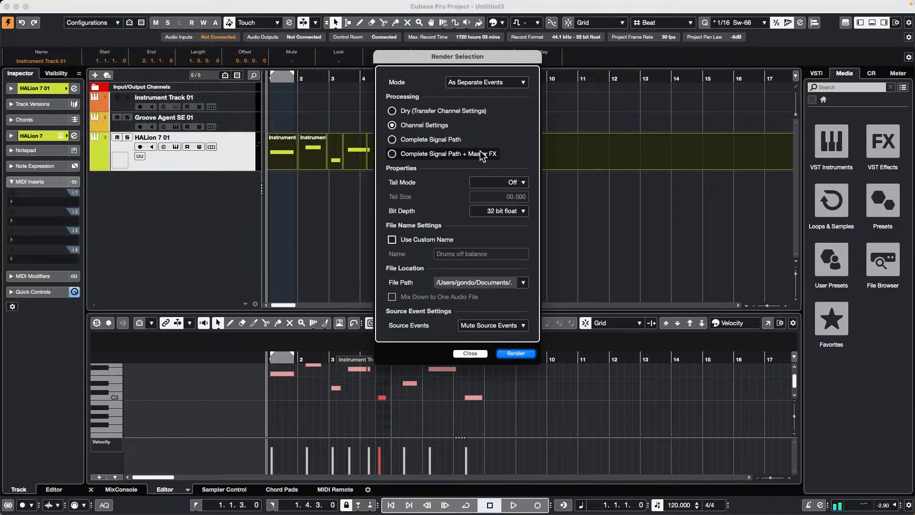
click(481, 82)
click(482, 82)
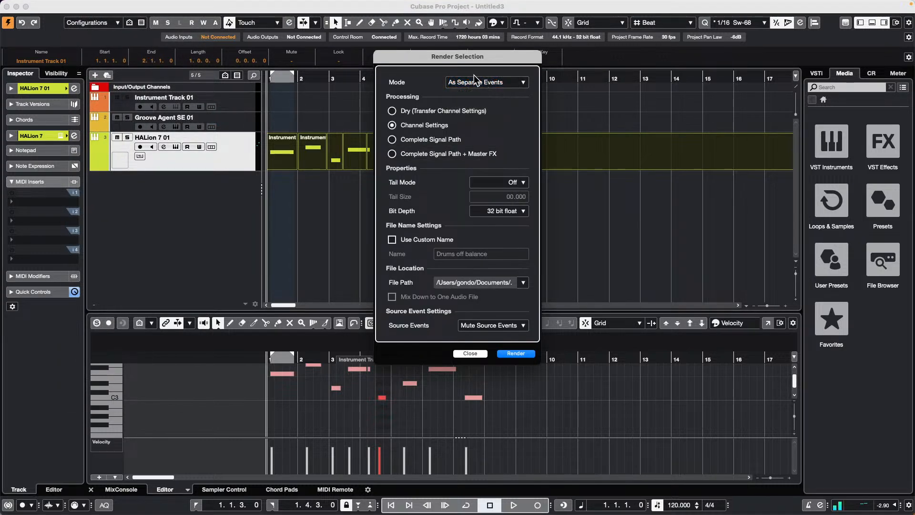
click(518, 354)
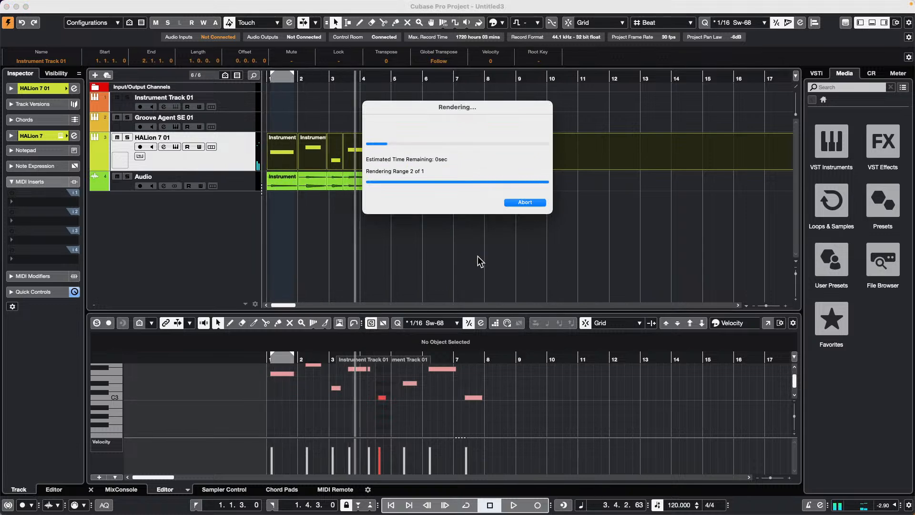
Examine the individual rendered audio events on the HALion 7 01 (R) track.
click(415, 78)
drag(414, 76, 416, 62)
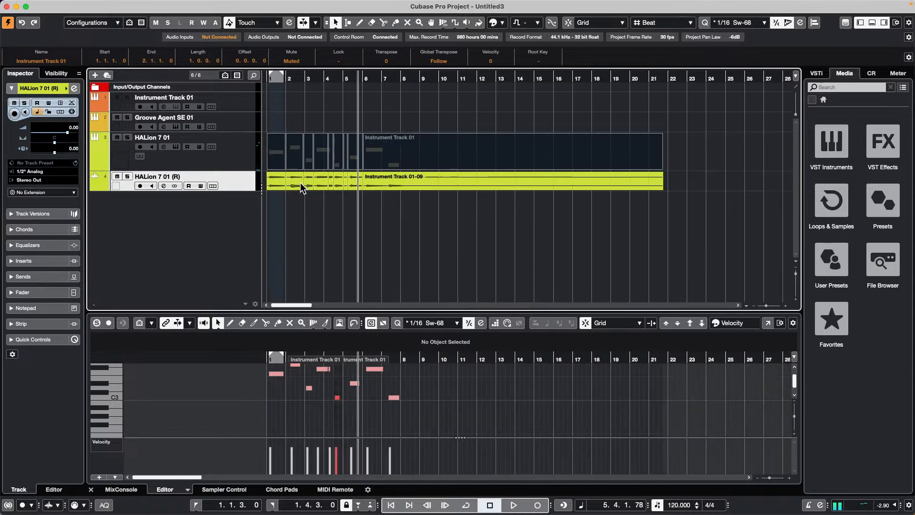
click(301, 184)
click(350, 186)
click(293, 185)
click(276, 184)
click(309, 185)
click(321, 185)
click(339, 185)
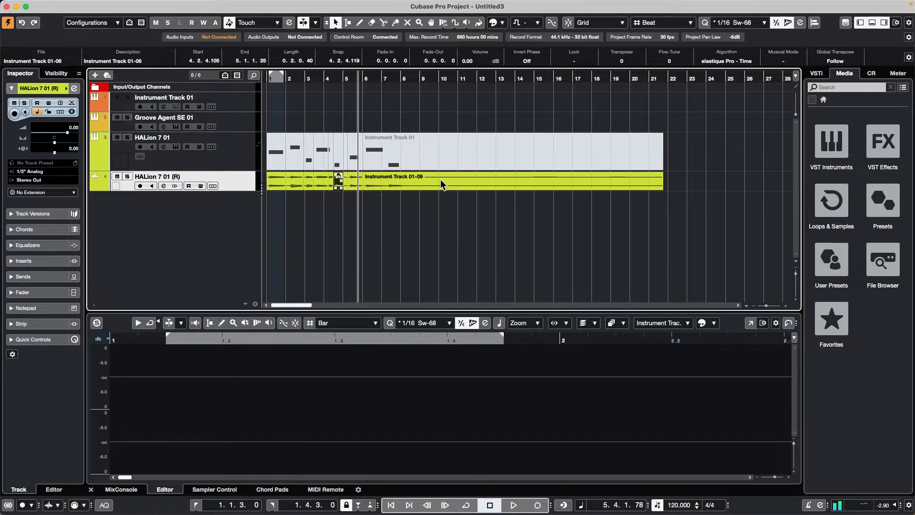
Check two short rendered events, and select all the audio events on the HALion 7 01 (R) track.
drag(440, 224, 301, 184)
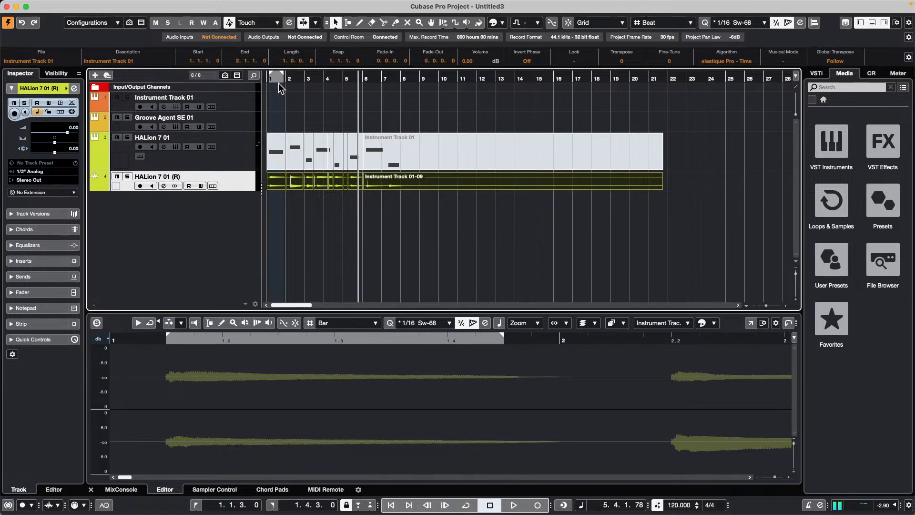
click(320, 186)
click(308, 183)
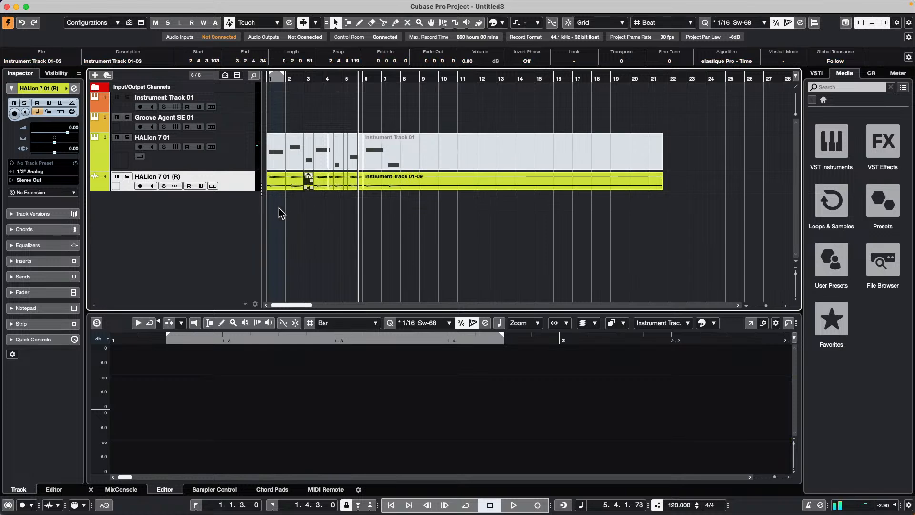
drag(270, 197, 438, 178)
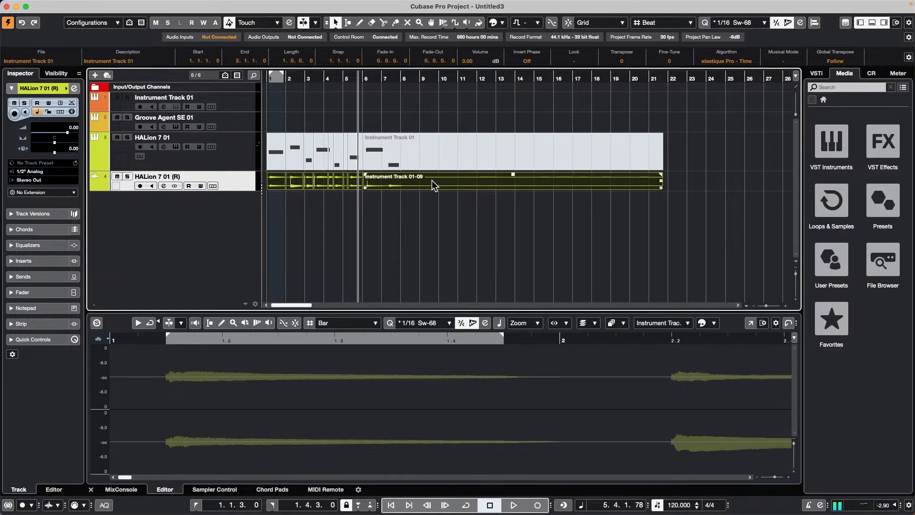
click(236, 162)
click(240, 178)
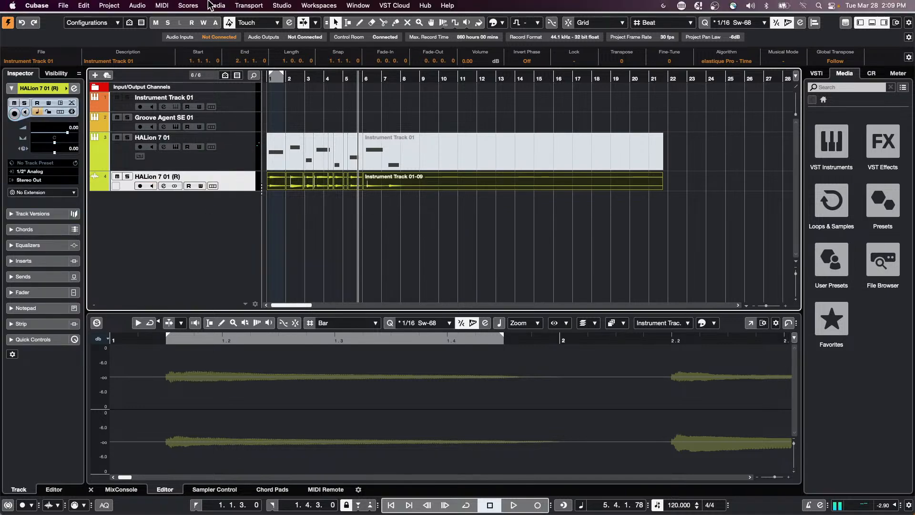
Examine the HALion 7 01 (R) track data in the project browser, and review the rendered events again in the project.
click(162, 6)
mouse_move(109, 5)
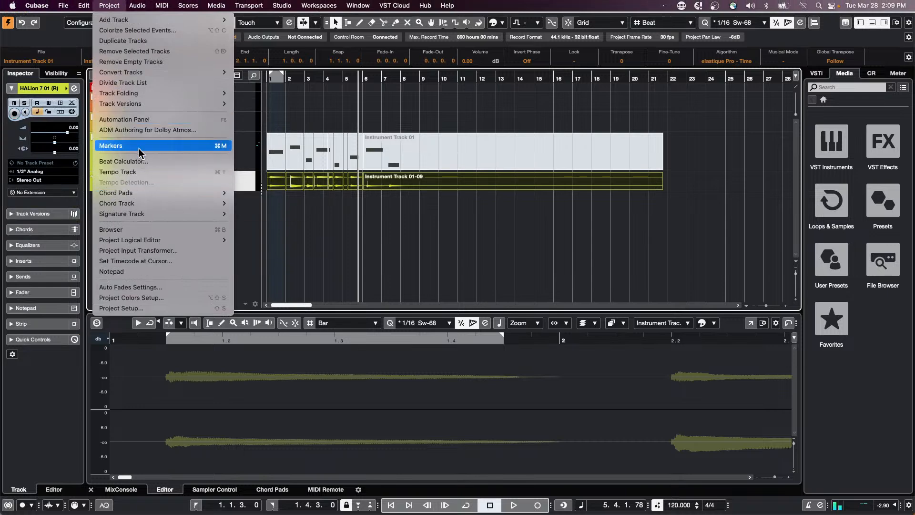
click(142, 230)
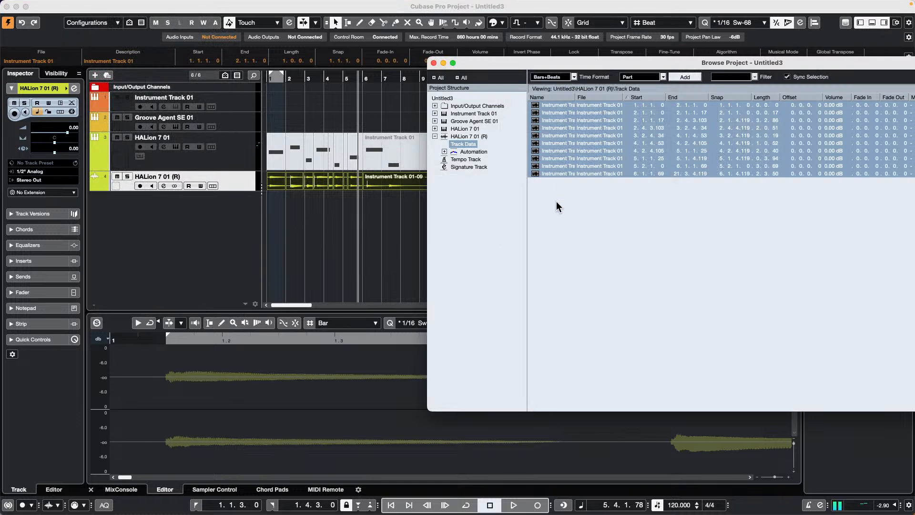
drag(566, 66, 278, 123)
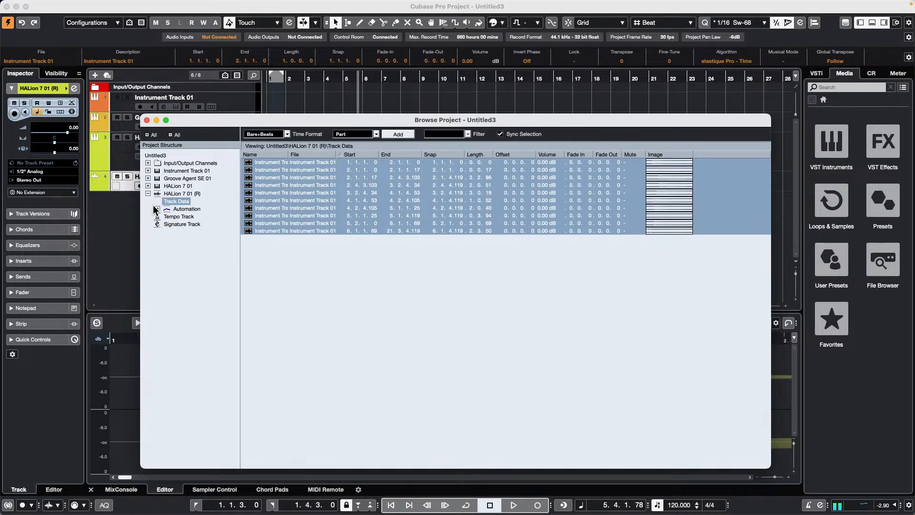
drag(213, 124, 371, 144)
click(340, 217)
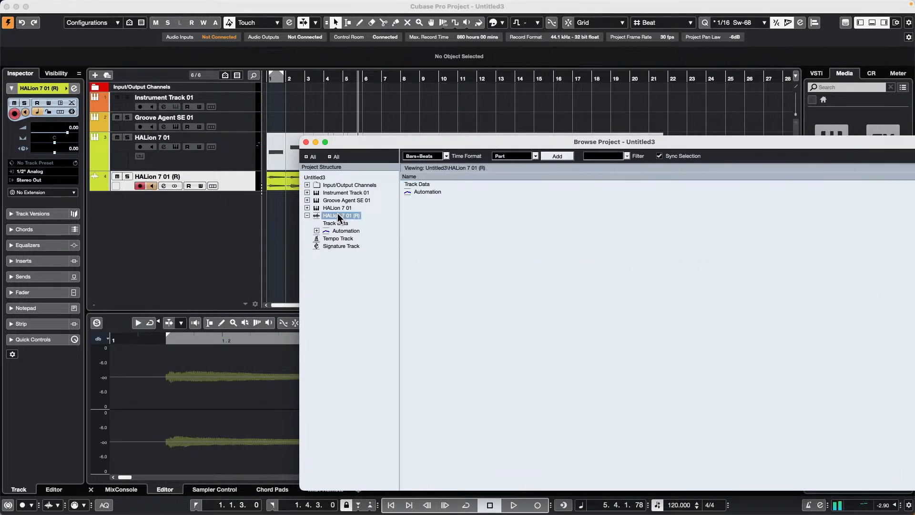
click(337, 224)
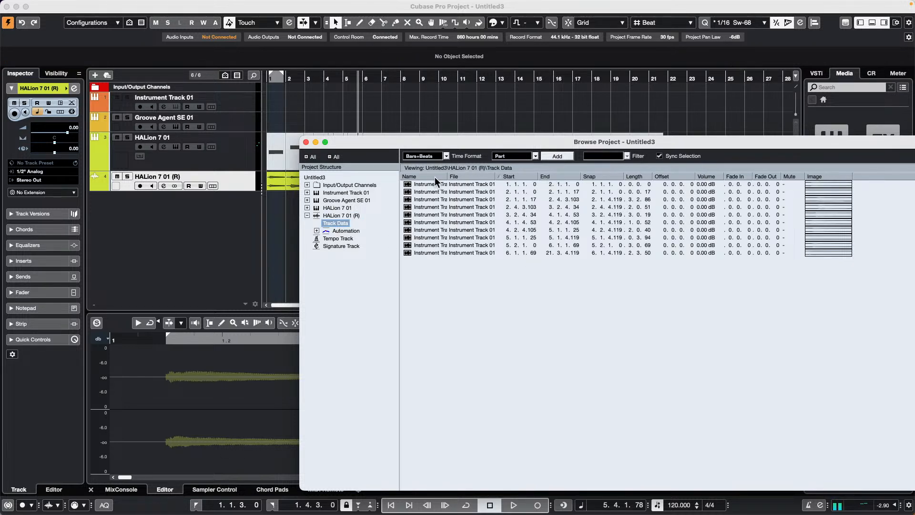
click(306, 142)
drag(272, 198, 486, 188)
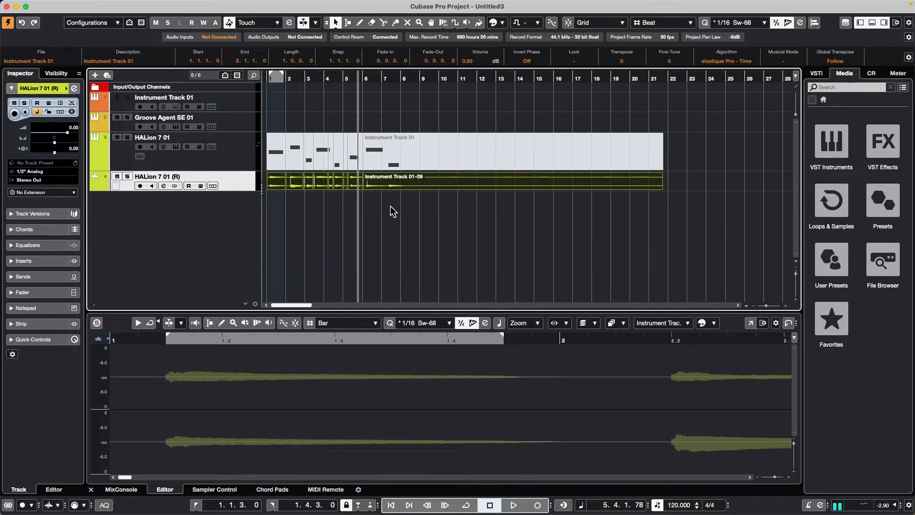
click(333, 204)
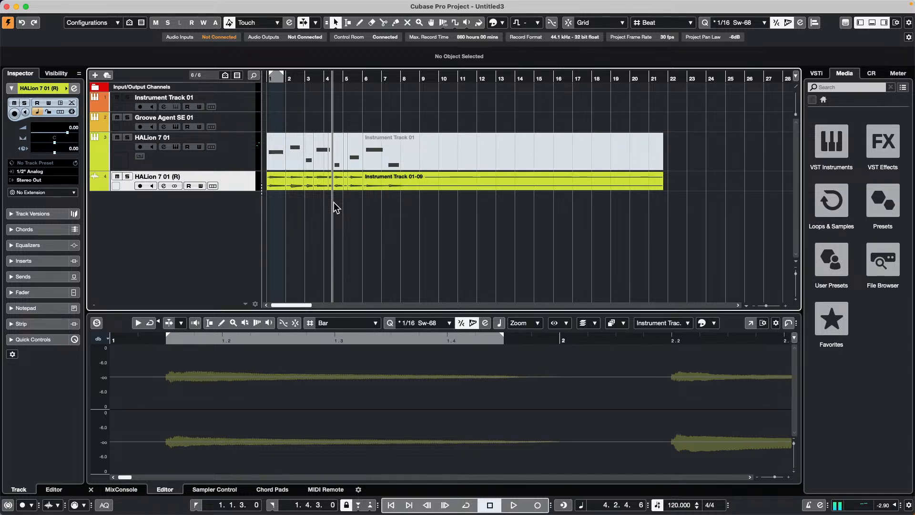
Split the last MIDI part on the HALion 7 01 track at 11.1.1.0.
click(477, 166)
right_click(440, 163)
click(511, 165)
click(500, 160)
right_click(464, 152)
click(443, 156)
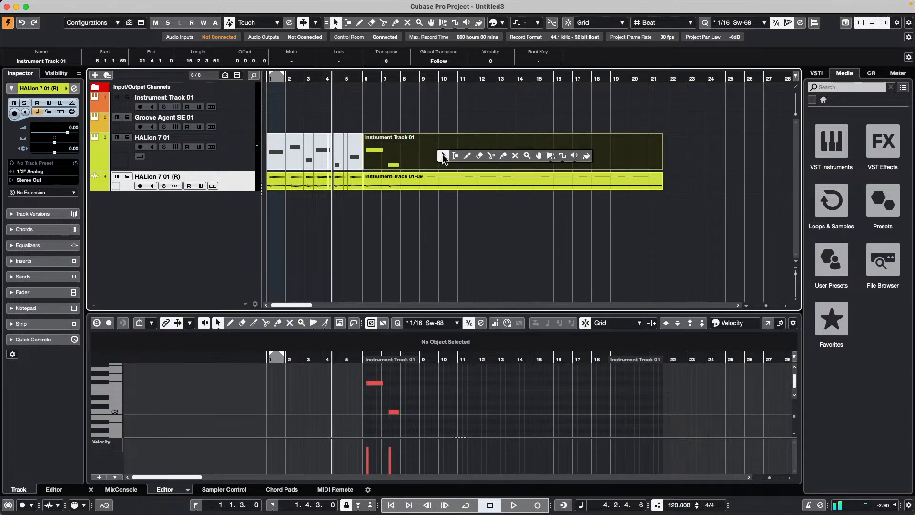
right_click(451, 147)
click(475, 146)
click(499, 146)
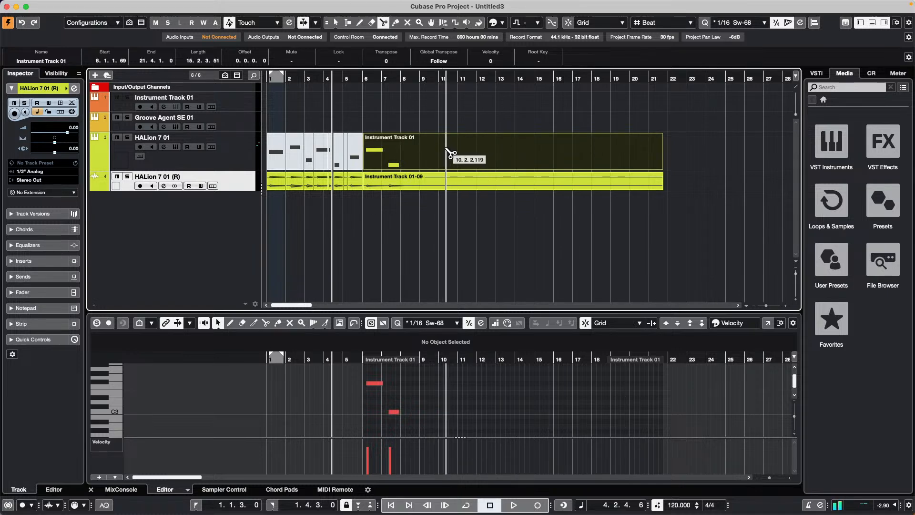
click(457, 149)
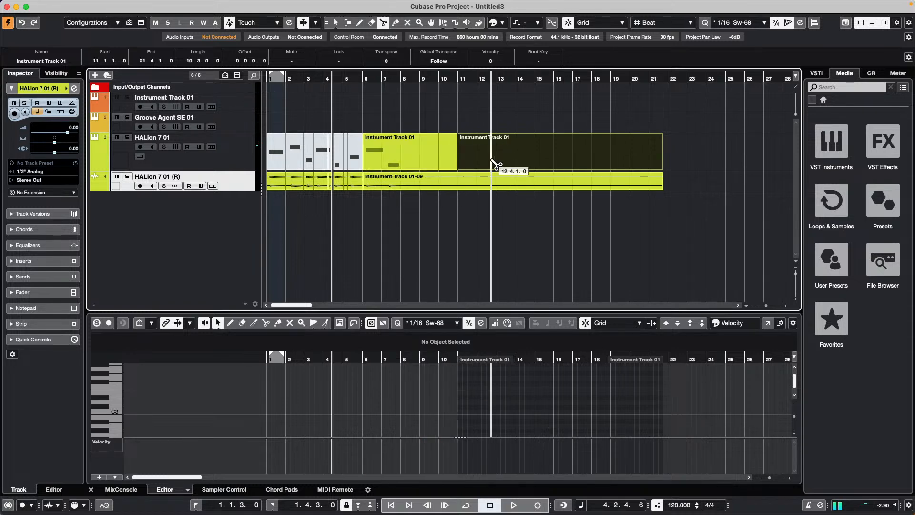
Erase the empty MIDI part starting at 11.1.1.0, and split off bar 10 as its own part.
right_click(496, 164)
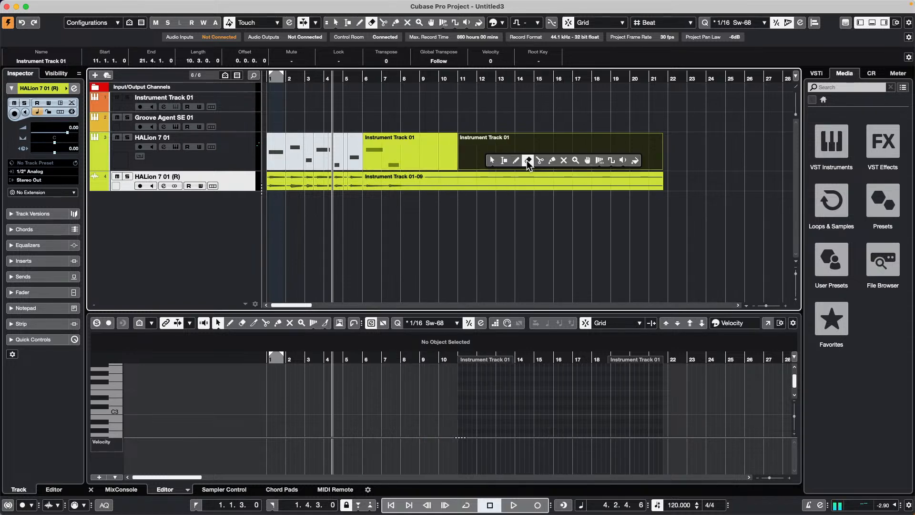
click(528, 162)
click(525, 163)
key(1)
click(449, 156)
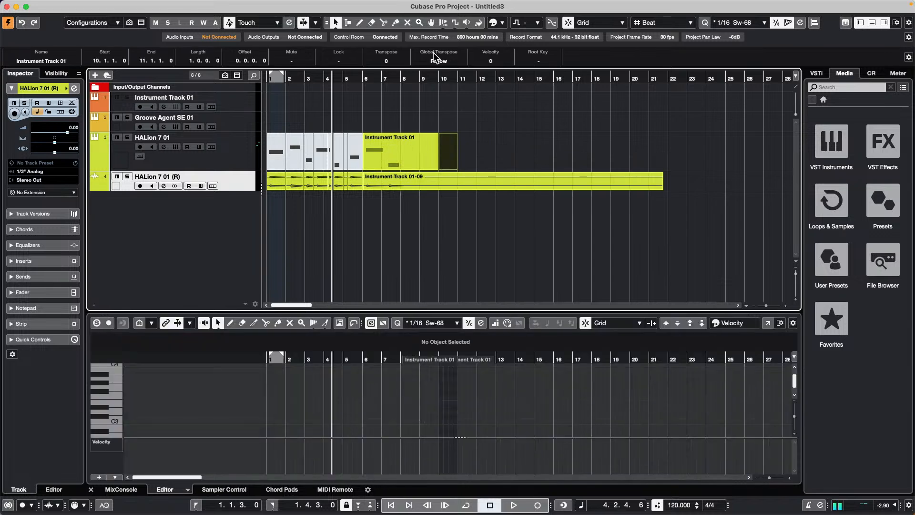
Draw four short notes, including D#3, G3 and E3, in the bar 10 part, and extend the part to 13.1.1.0.
mouse_move(444, 77)
mouse_down()
mouse_move(435, 93)
mouse_move(443, 102)
mouse_up()
right_click(481, 385)
click(487, 390)
mouse_move(465, 406)
mouse_down()
mouse_move(503, 407)
mouse_move(510, 387)
mouse_move(528, 403)
mouse_up()
click(518, 383)
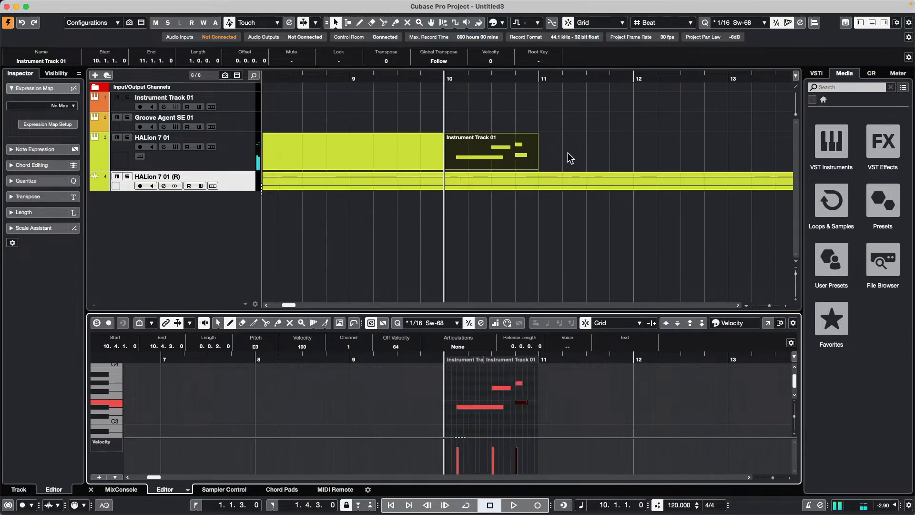
drag(538, 168, 728, 175)
Try duplicating the four bar 10 notes three times in the editor, and undo the duplicates.
key(1)
drag(461, 372, 526, 419)
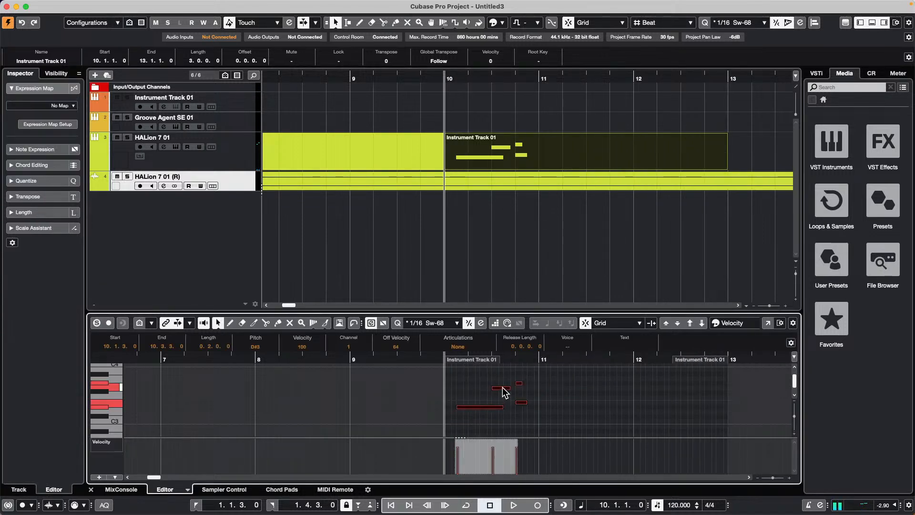
key(shift+d)
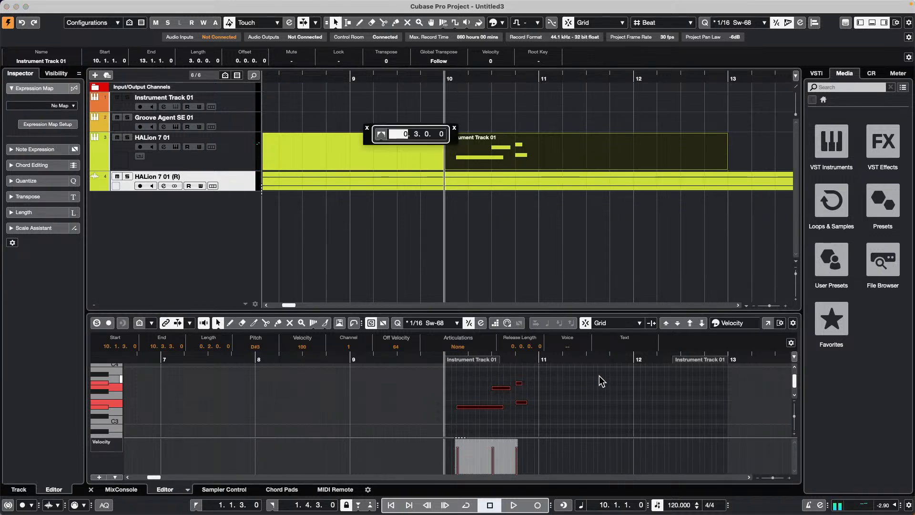
click(367, 128)
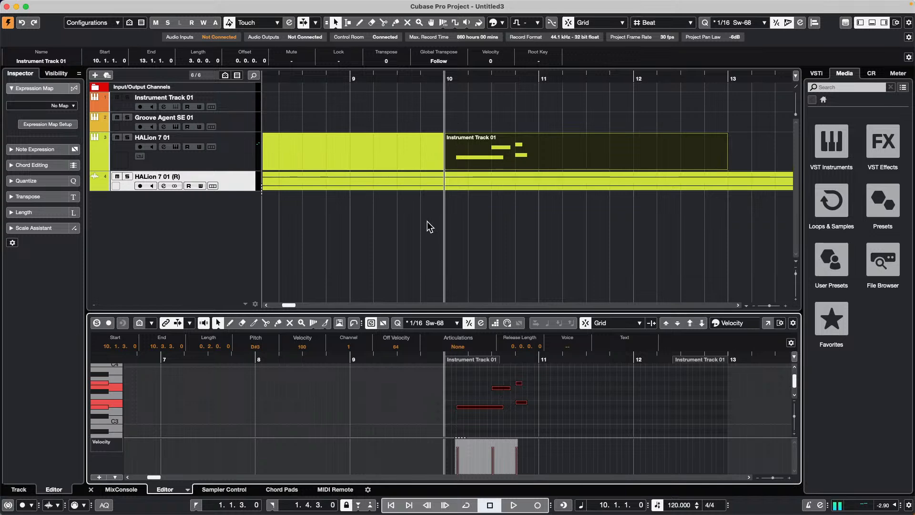
key(super+d)
key(super+d)
key(super+d)
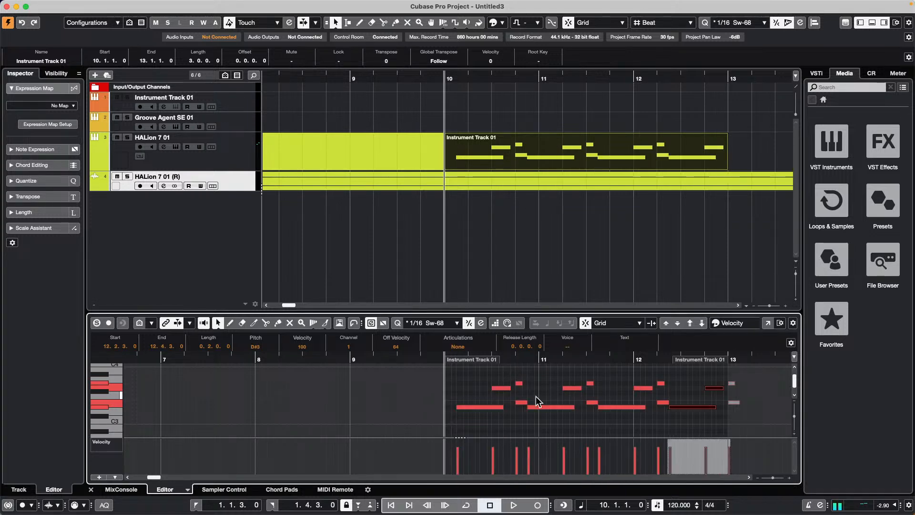
key(Delete)
key(super+z)
key(super+z)
key(super+z)
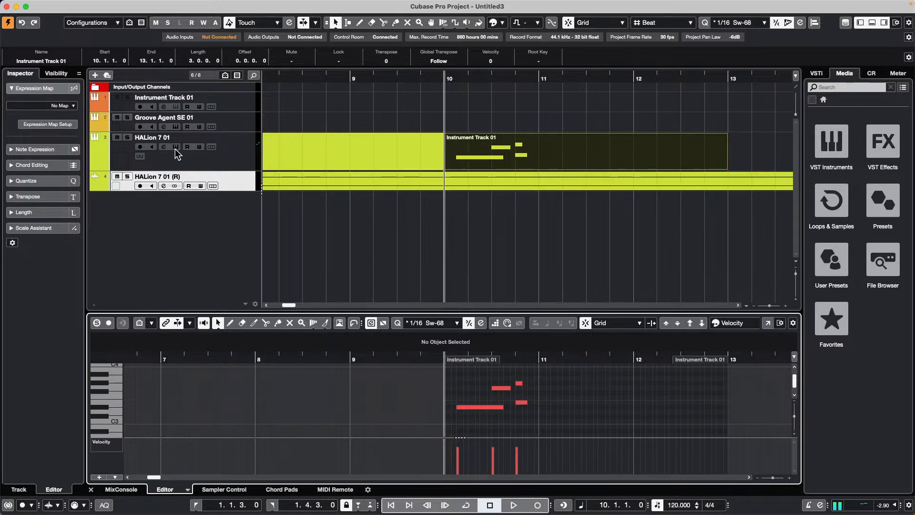
Duplicate the full bar 10 range twice with in-place editing and Range Selection, filling bars 11 and 12 of the HALion 7 01 track.
click(204, 158)
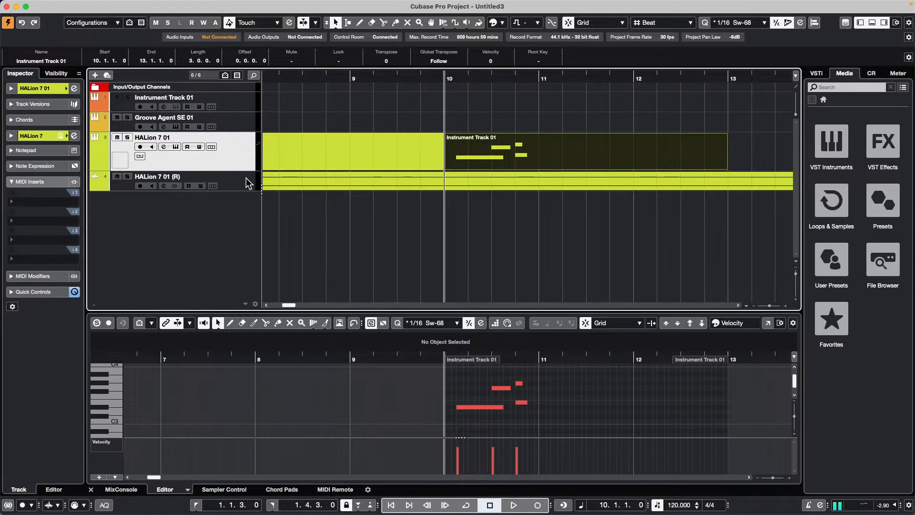
key(super+shift+i)
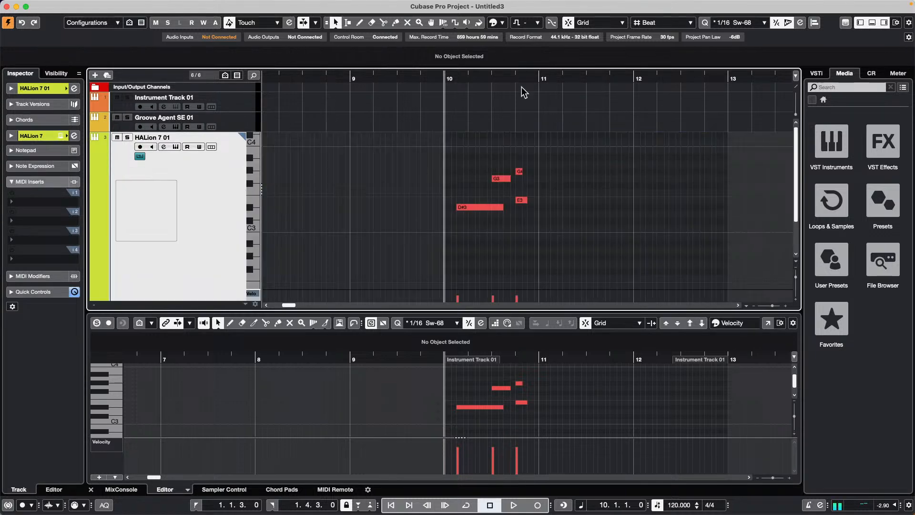
right_click(455, 187)
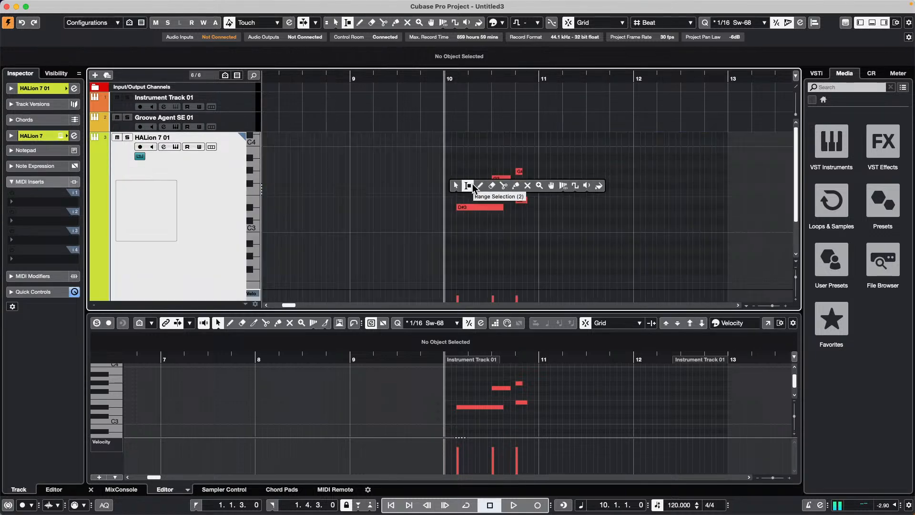
click(468, 186)
drag(446, 190, 537, 201)
key(super+d)
key(super+d)
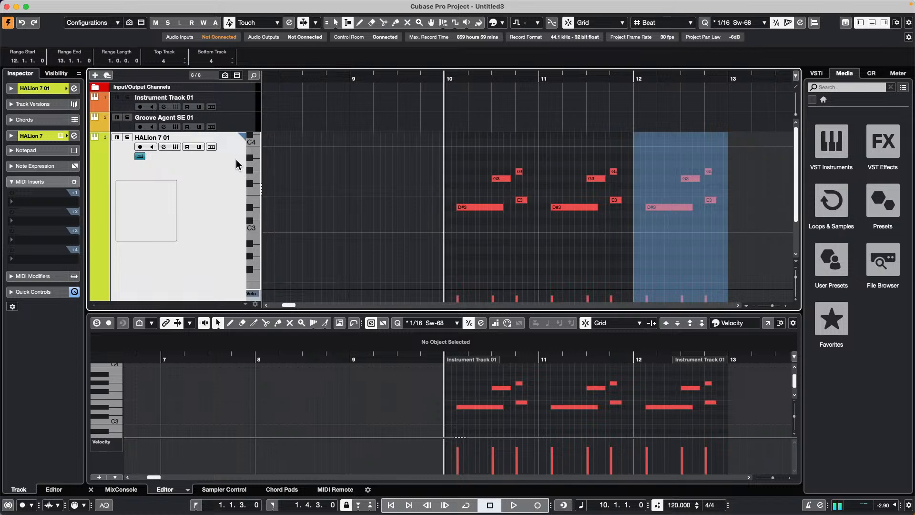
key(super+shift+i)
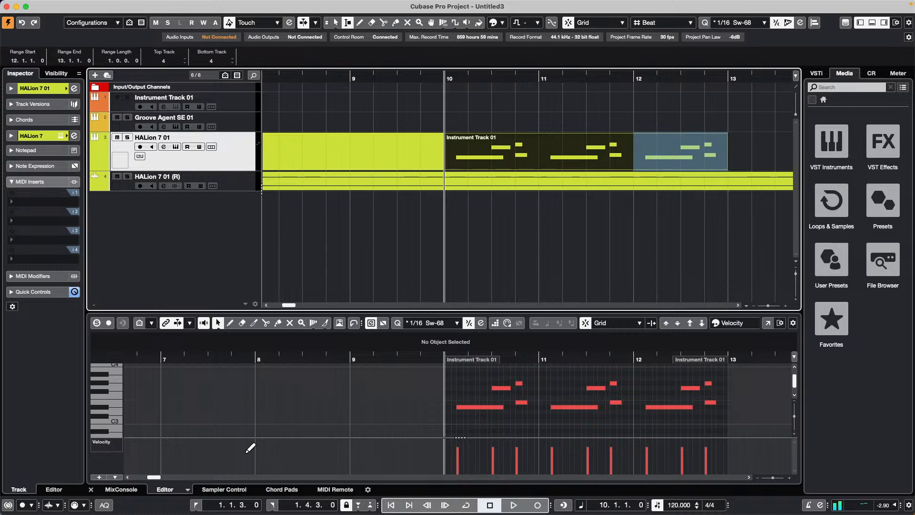
Show the Chord Pads and examine the Chord Editor for the empty pad beside E7.
click(279, 487)
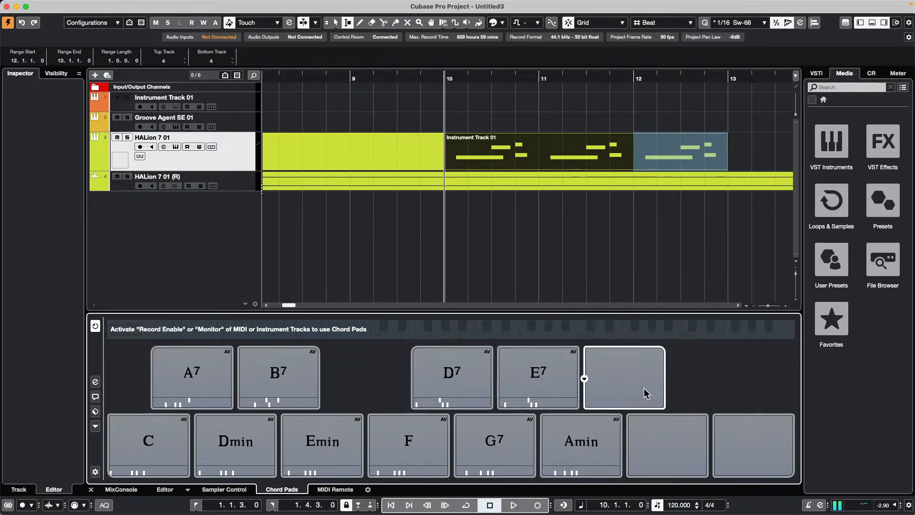
click(585, 377)
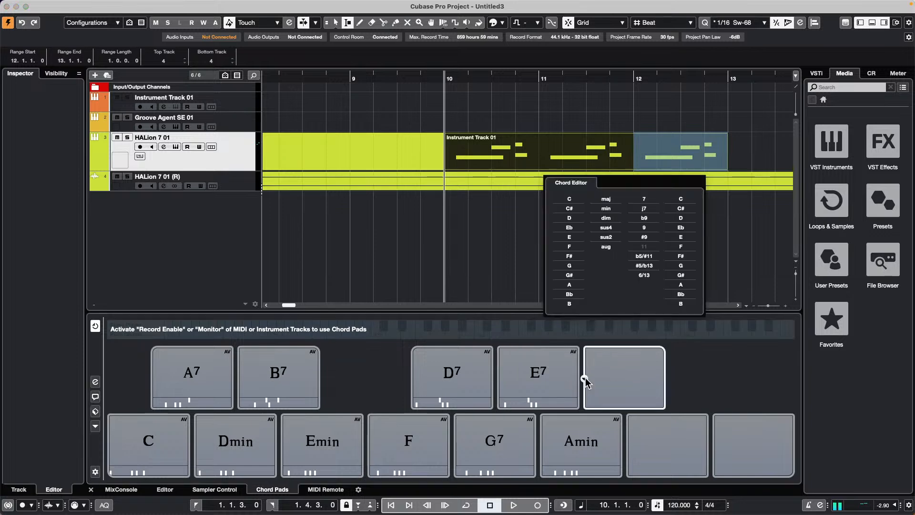
click(644, 393)
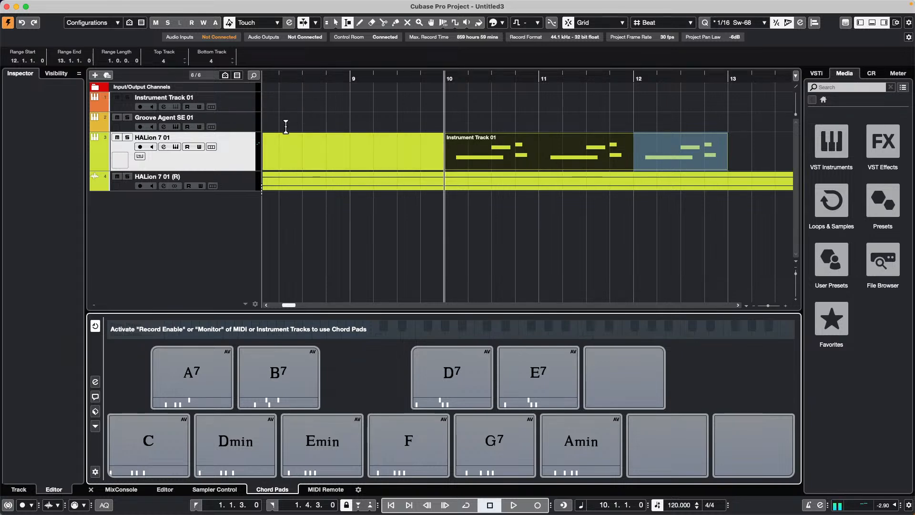
Enable monitoring on the HALion 7 01 track, and add a Chord Track above it with increased height.
click(302, 23)
click(152, 147)
mouse_move(334, 128)
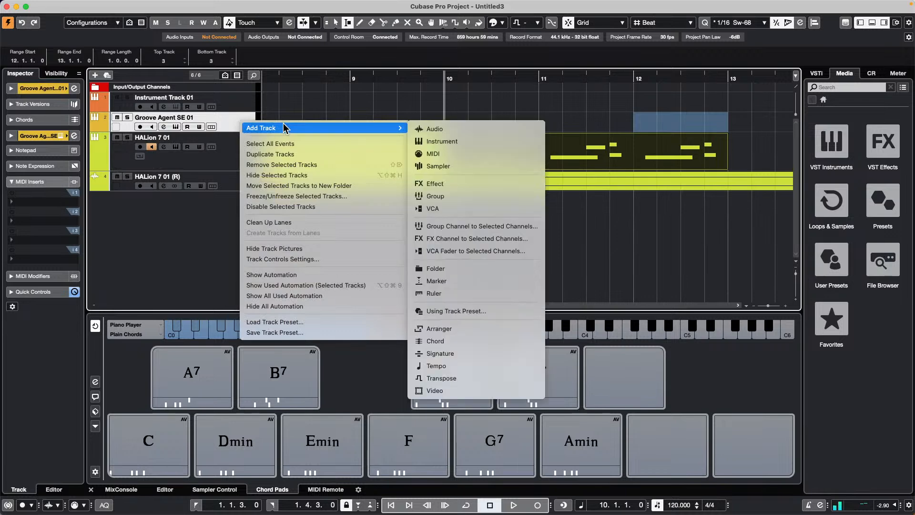
click(477, 342)
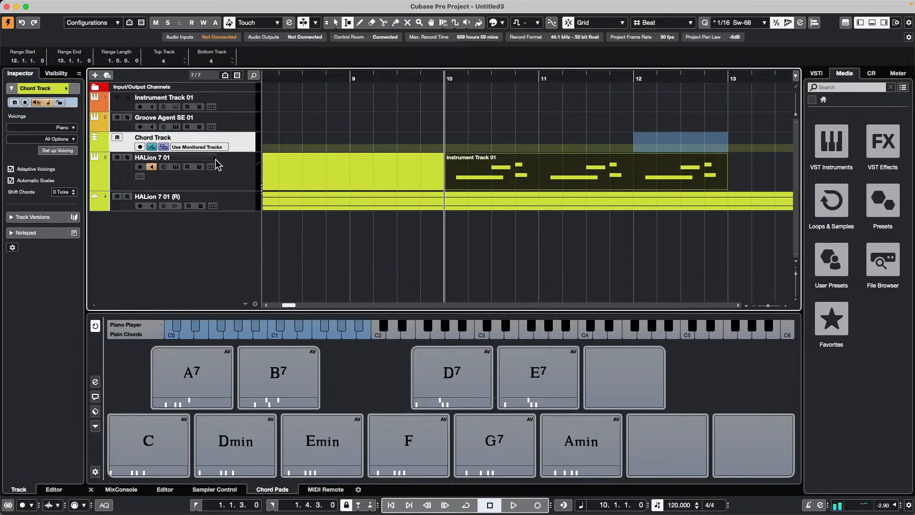
drag(225, 152, 221, 189)
Draw a chord event at 8.3.1.0 on the Chord Track and define it as Eb major.
right_click(287, 161)
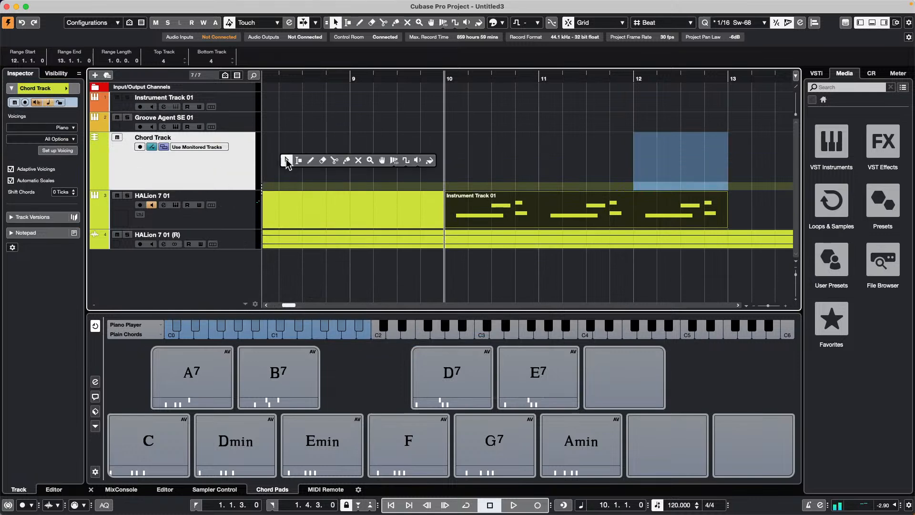
click(311, 160)
click(312, 150)
key(1)
double_click(319, 161)
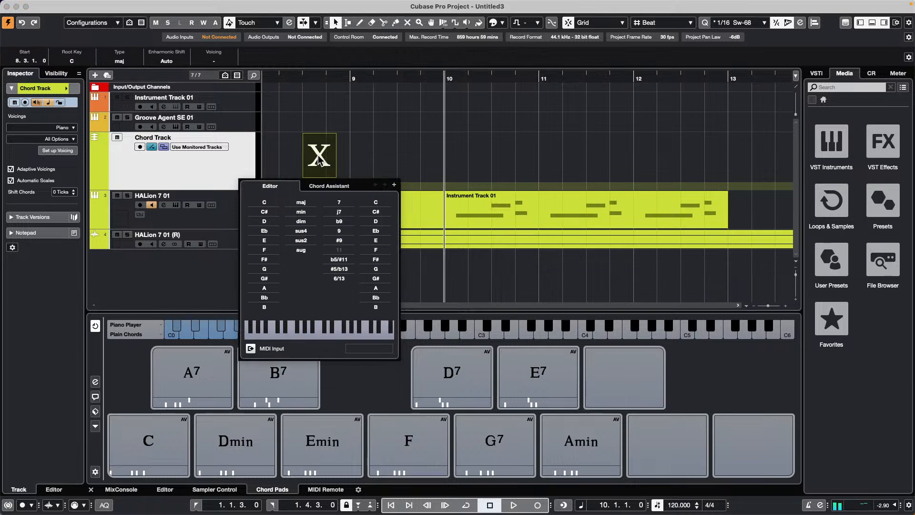
click(265, 231)
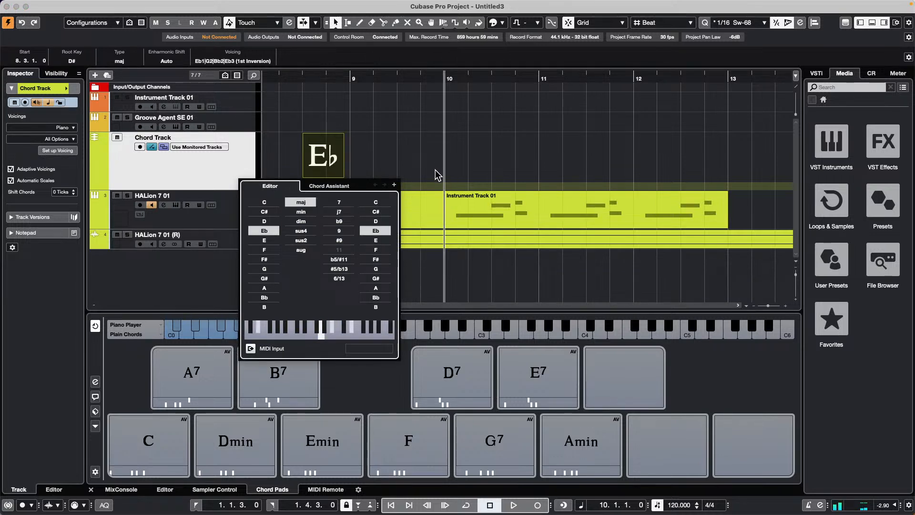
Close the chord editor and audition the chord pads, including C, A7, Dmin, B7, Emin, F, D7 and G7.
click(275, 490)
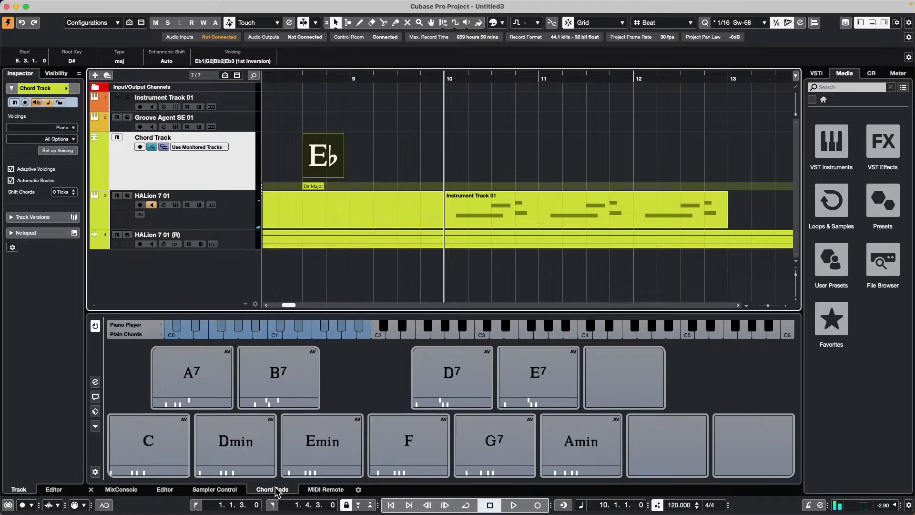
click(160, 448)
click(190, 402)
click(233, 437)
click(276, 401)
click(313, 441)
click(378, 439)
click(466, 388)
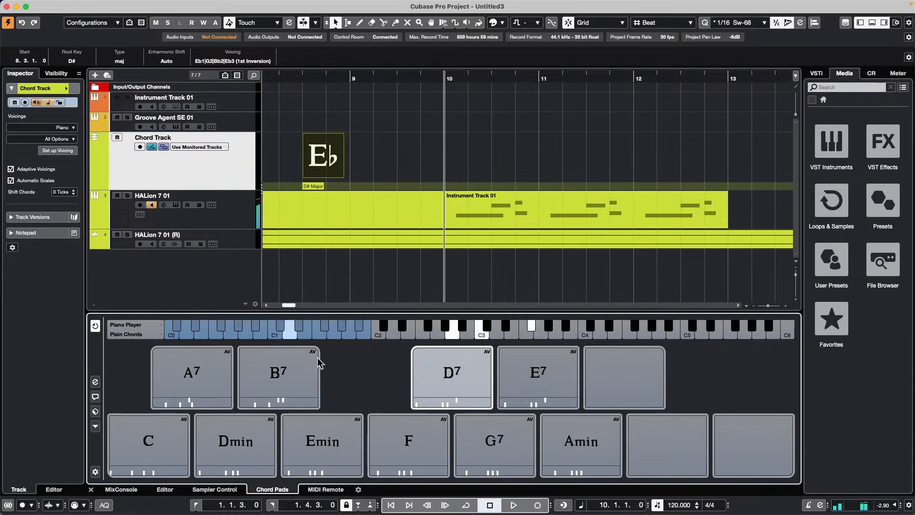
click(449, 379)
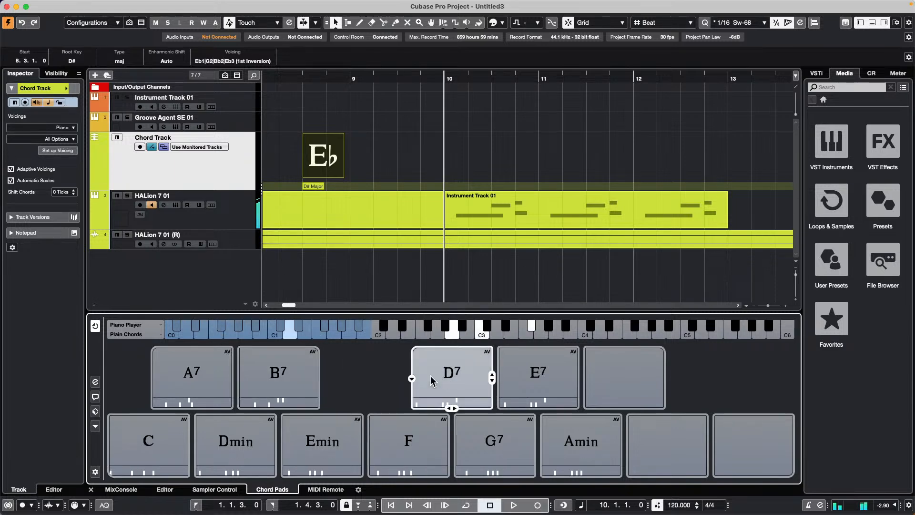
click(406, 441)
click(481, 437)
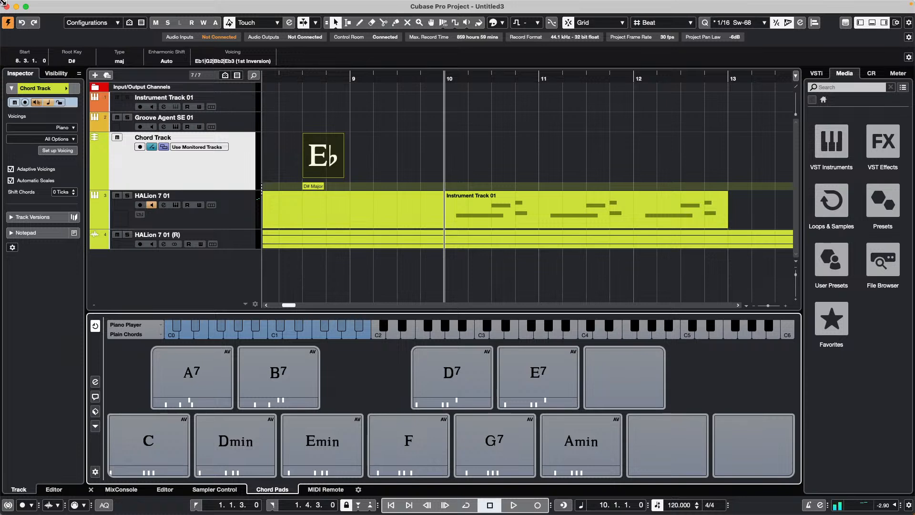
Open the recent project Remove Vocals.cpr, activate it, and accept the unmapped missing ports.
click(63, 5)
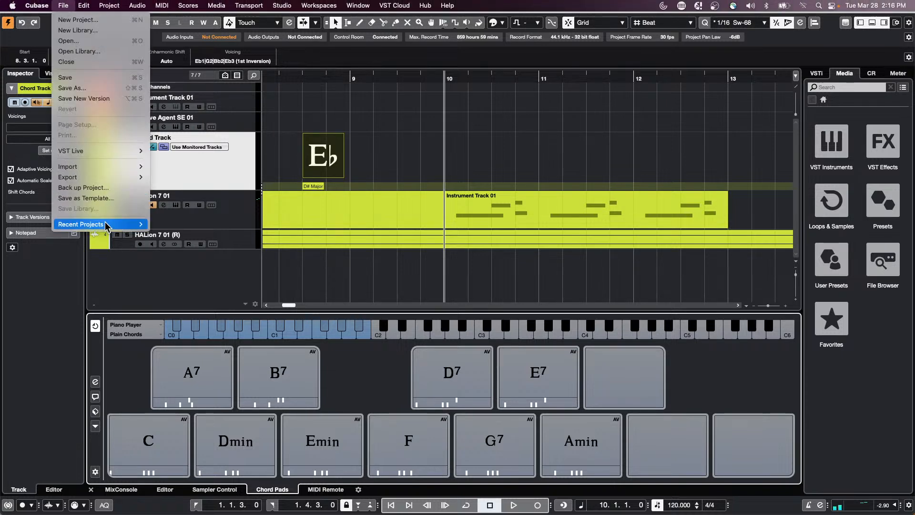
mouse_move(109, 224)
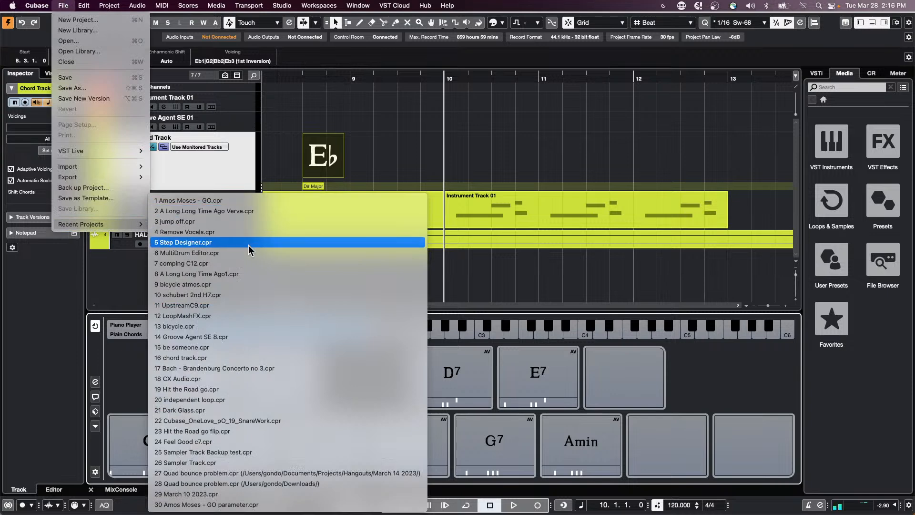
click(253, 232)
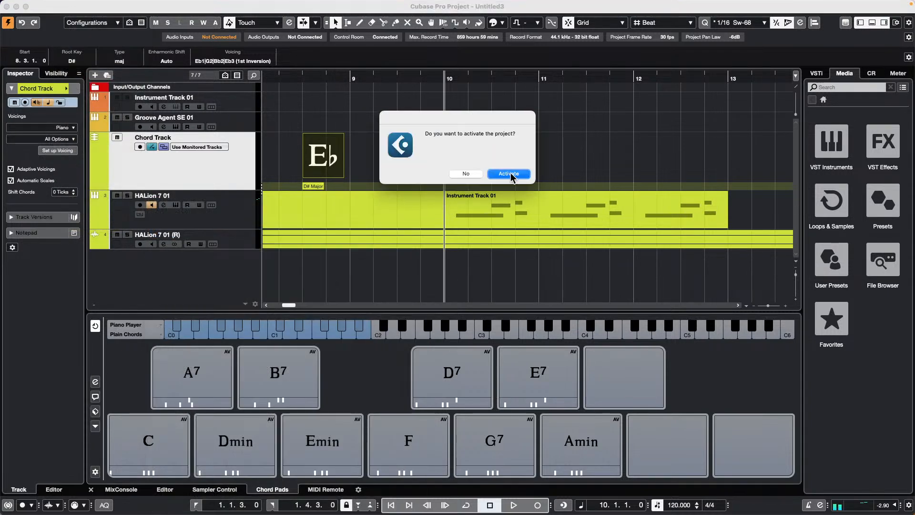
click(510, 174)
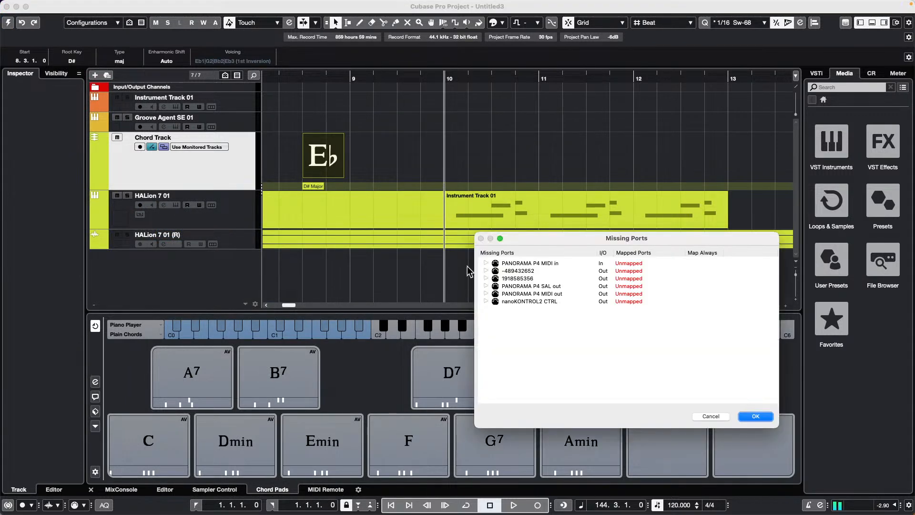
click(752, 416)
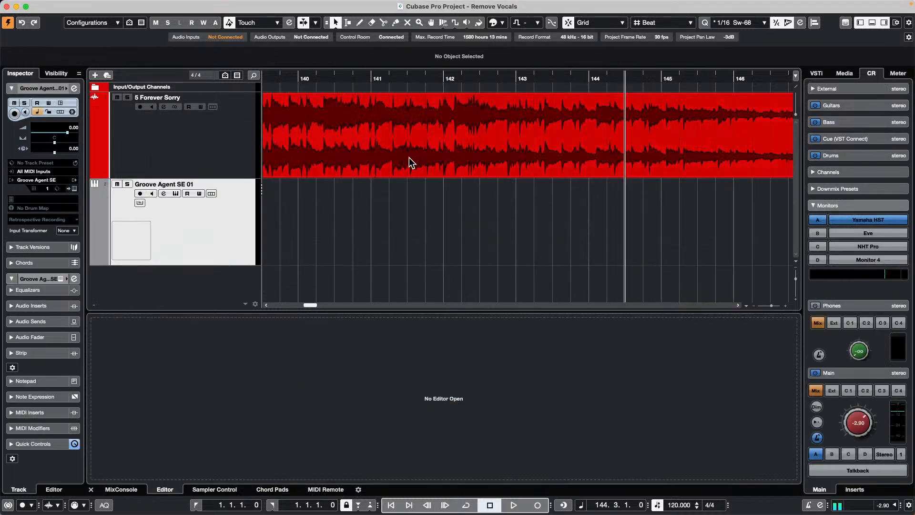
Select the 5 Forever Sorry event and apply the SpectraLayers extension to its track.
click(382, 137)
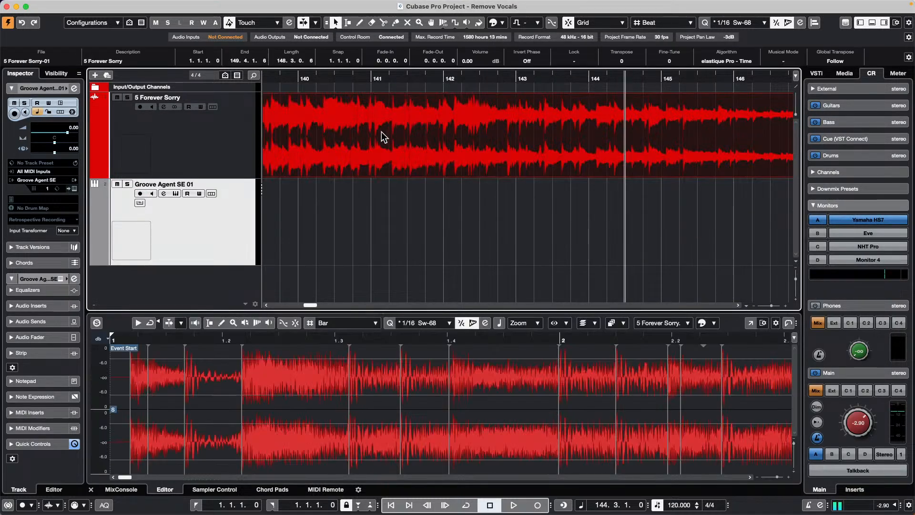
click(206, 143)
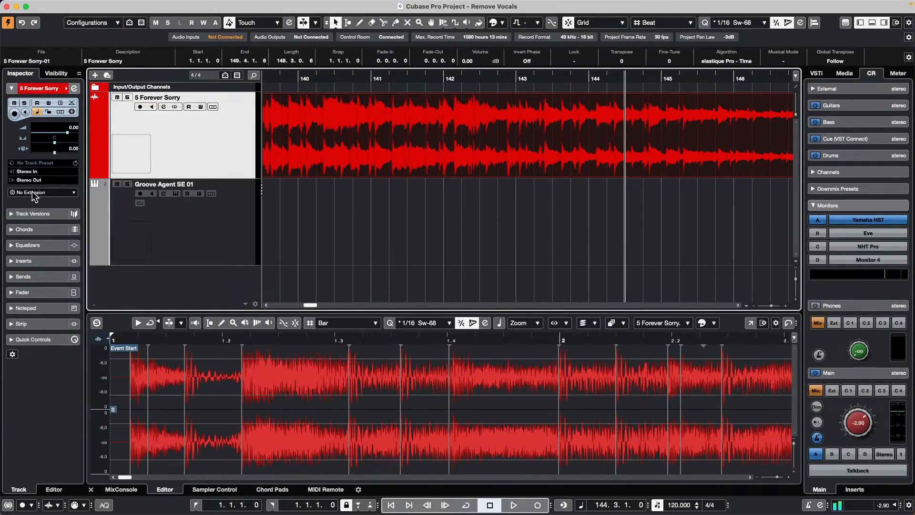
click(57, 192)
click(71, 204)
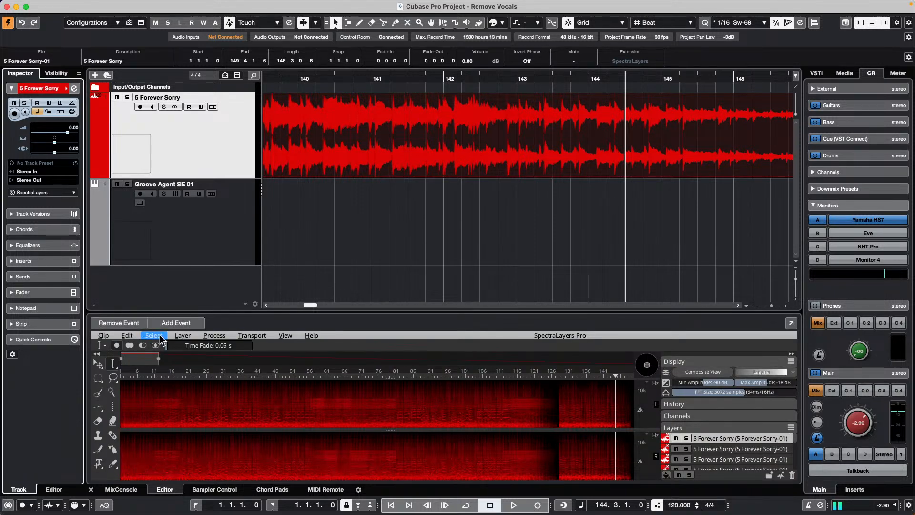
click(182, 335)
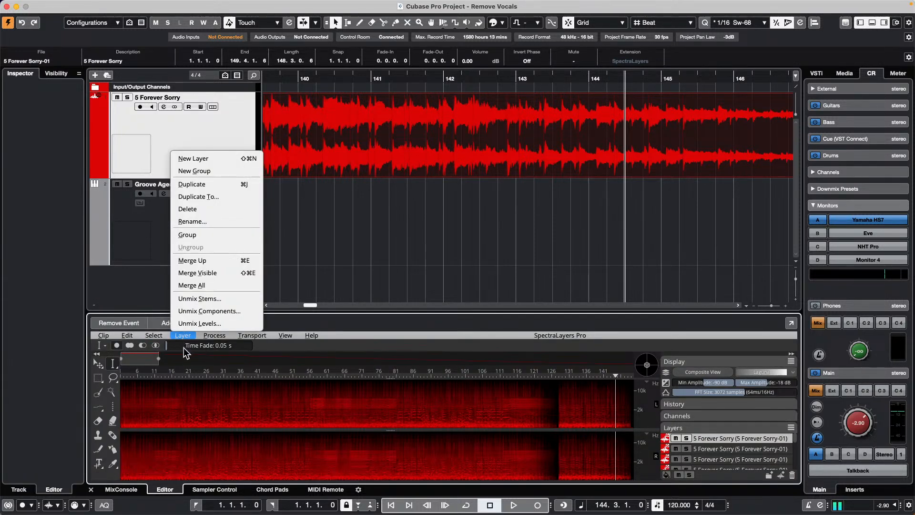
click(197, 325)
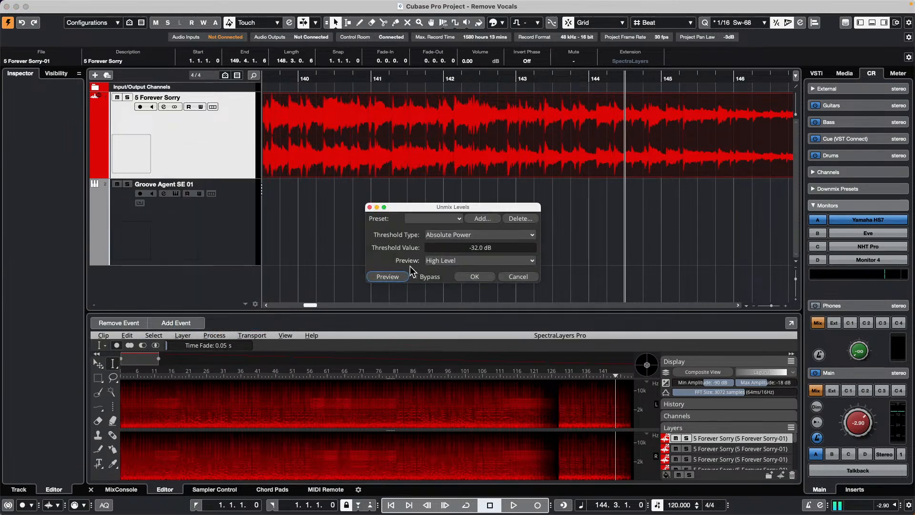
click(527, 280)
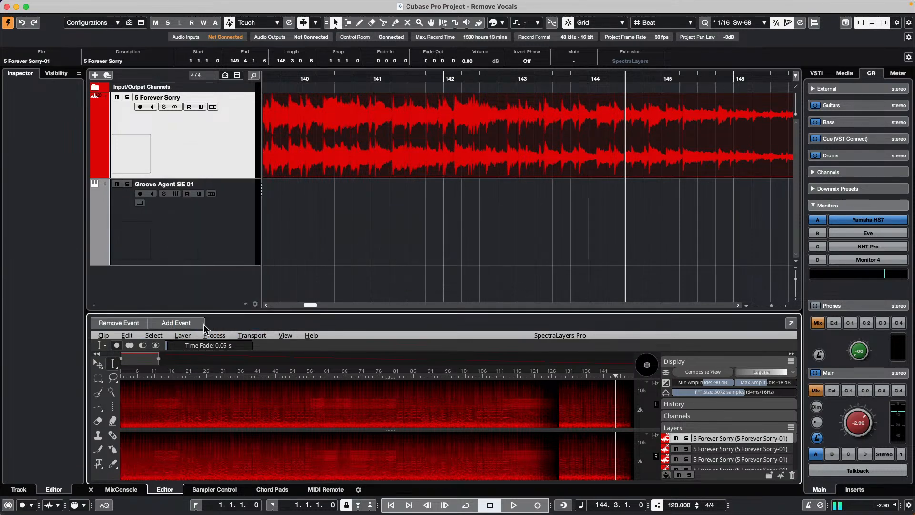
Unmix the stems of 5 Forever Sorry non-destructively with only Vocals enabled, excluding Piano, Drums and Bass.
click(189, 338)
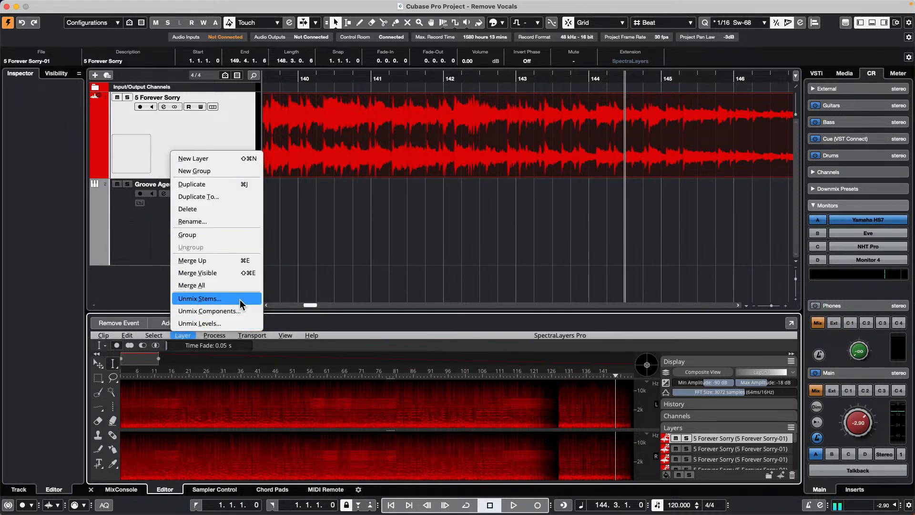
click(240, 300)
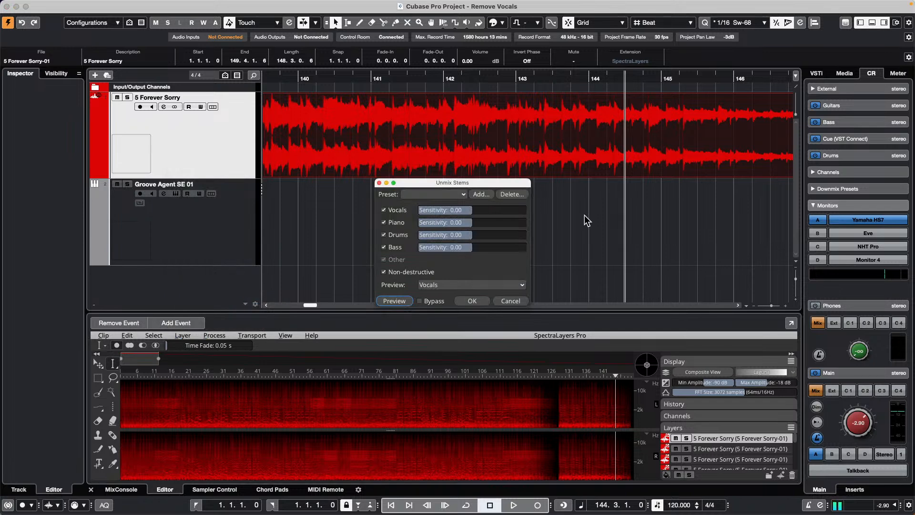
click(383, 222)
click(383, 234)
click(384, 247)
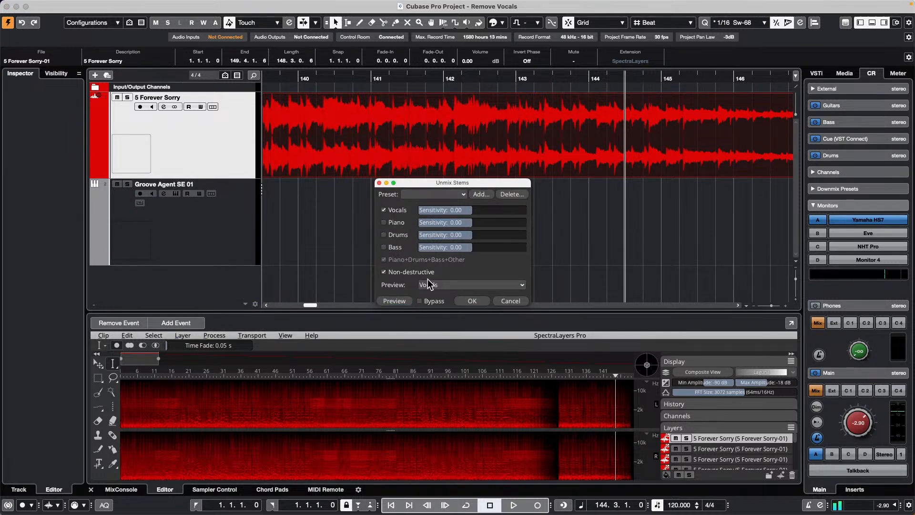
click(479, 302)
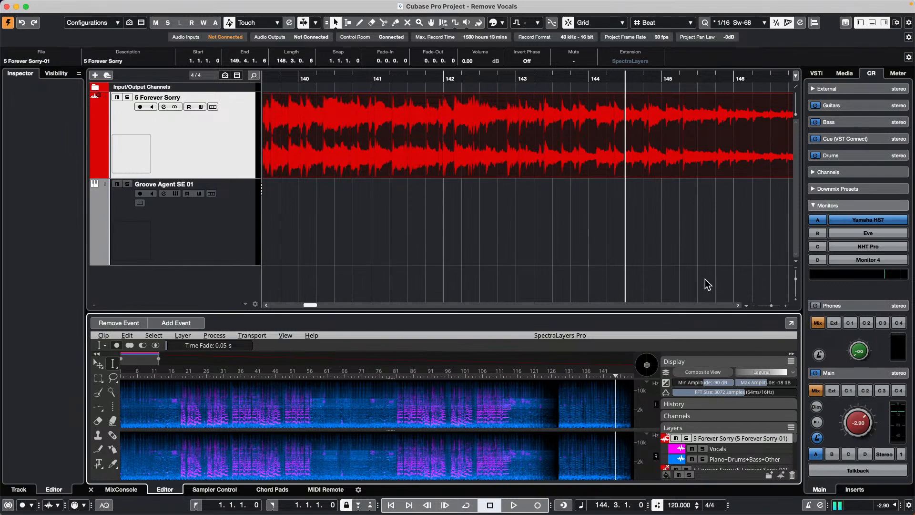
Place the Vocals layer on a new track above 5 Forever Sorry and move its event to start at 1.1.1.0.
drag(722, 450, 258, 178)
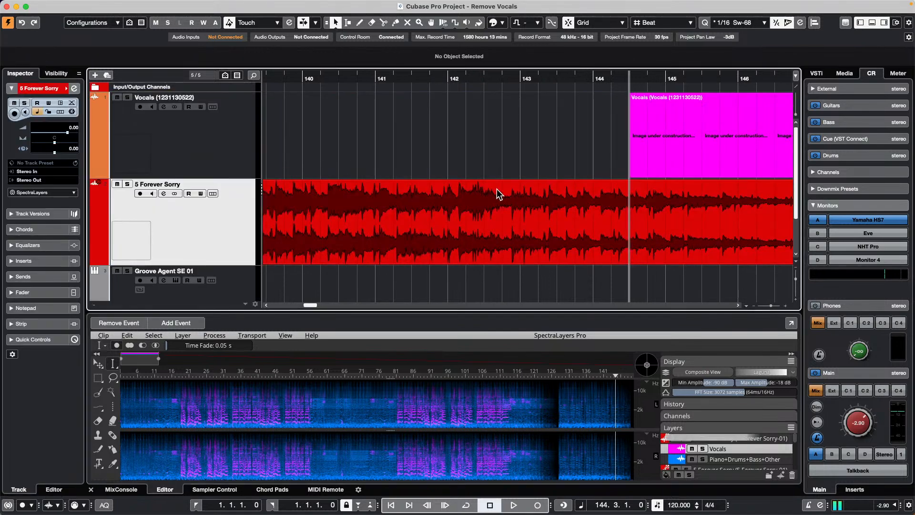
drag(493, 75, 496, 35)
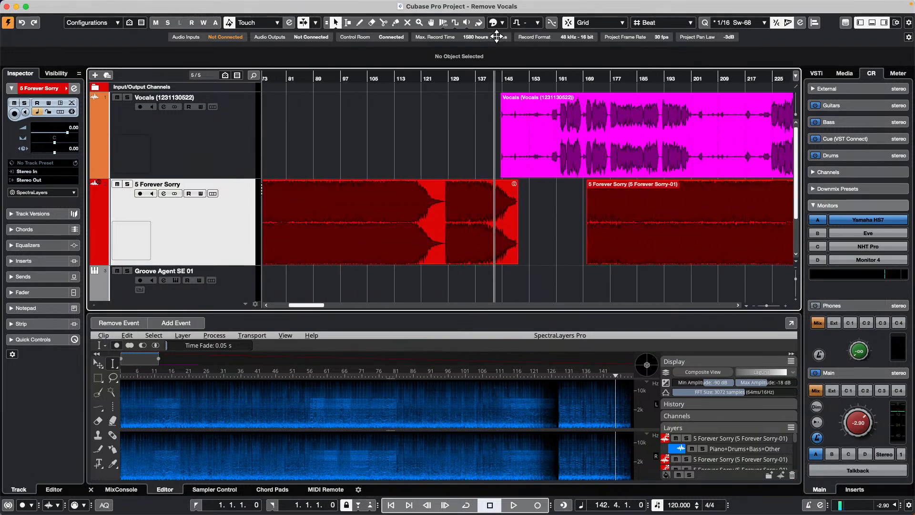
drag(651, 135, 347, 128)
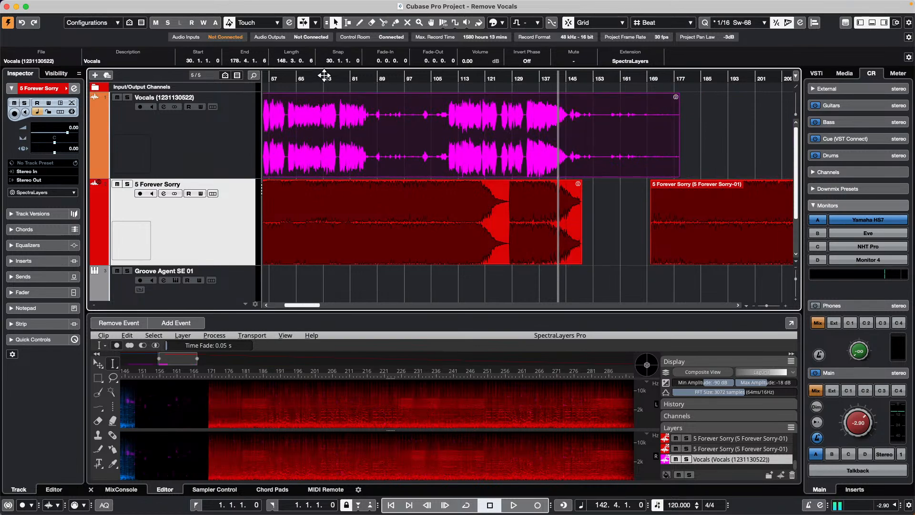
key(Home)
drag(494, 149, 334, 141)
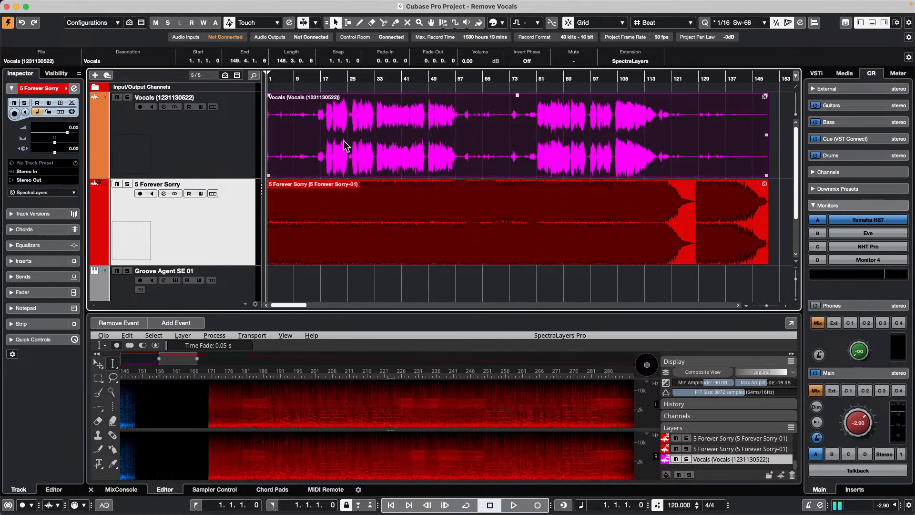
Bounce the selected Vocals event to audio, replacing the original event.
click(482, 299)
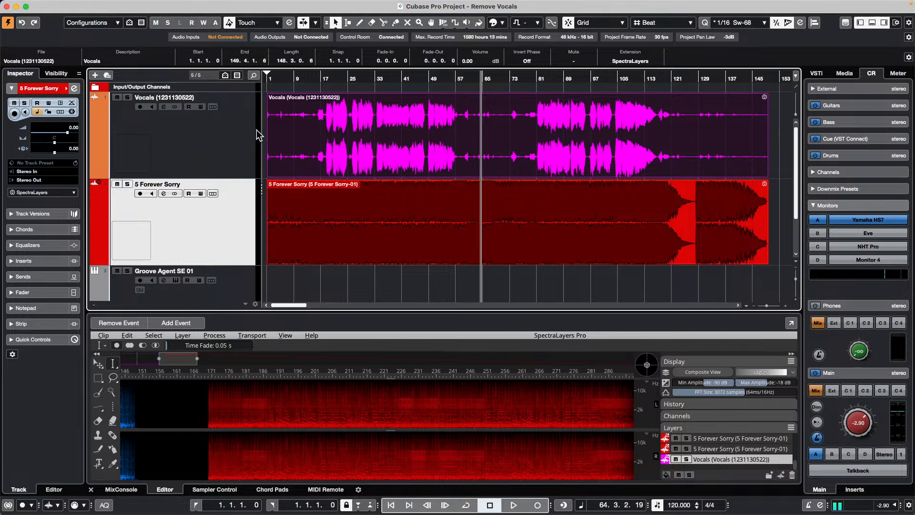
click(136, 5)
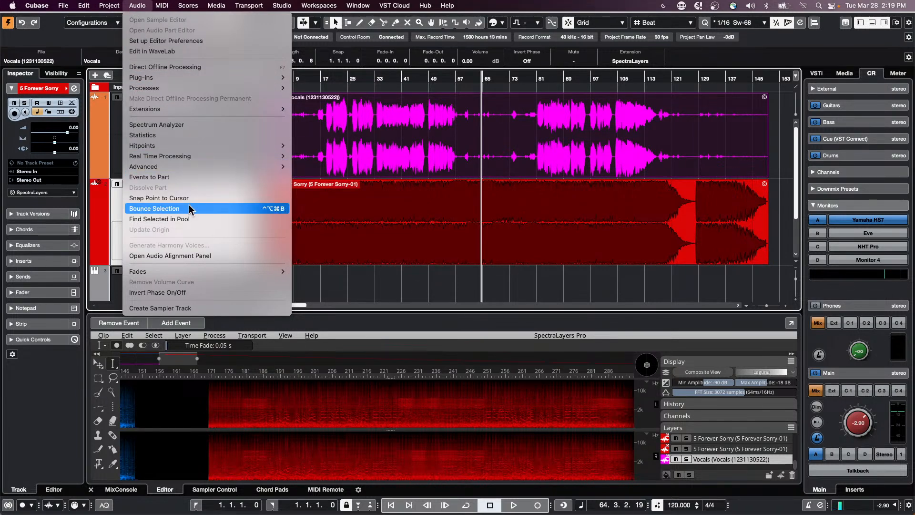
click(248, 208)
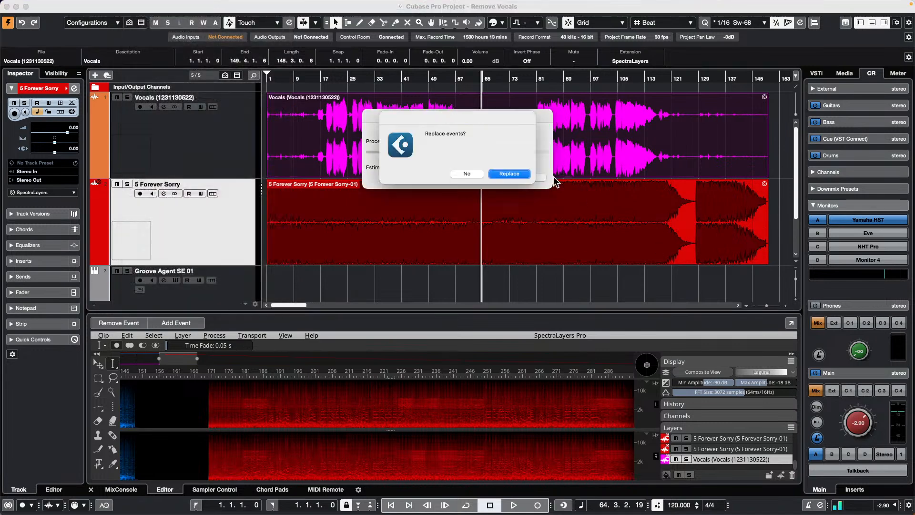
click(511, 174)
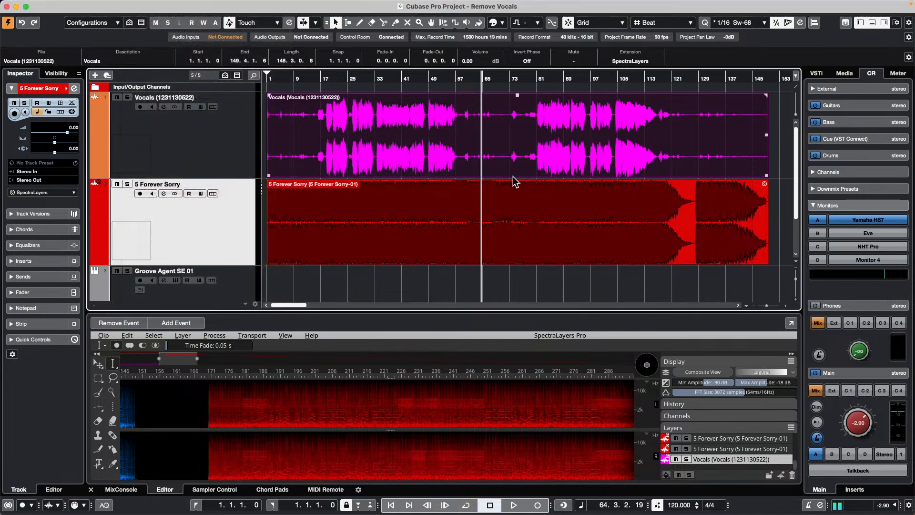
Open the bounced Vocals event in the Sample Editor and analyse its pitches with VariAudio, also viewing it in a separate editor window.
double_click(466, 150)
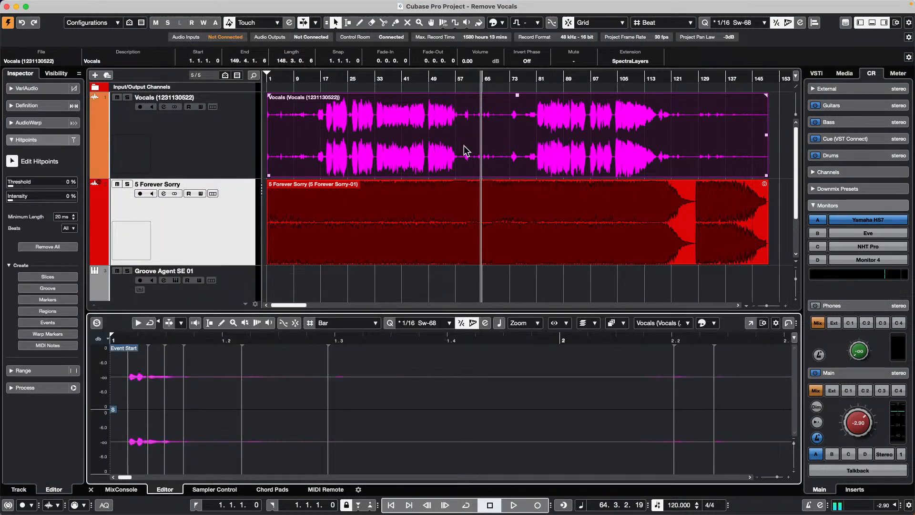
click(52, 89)
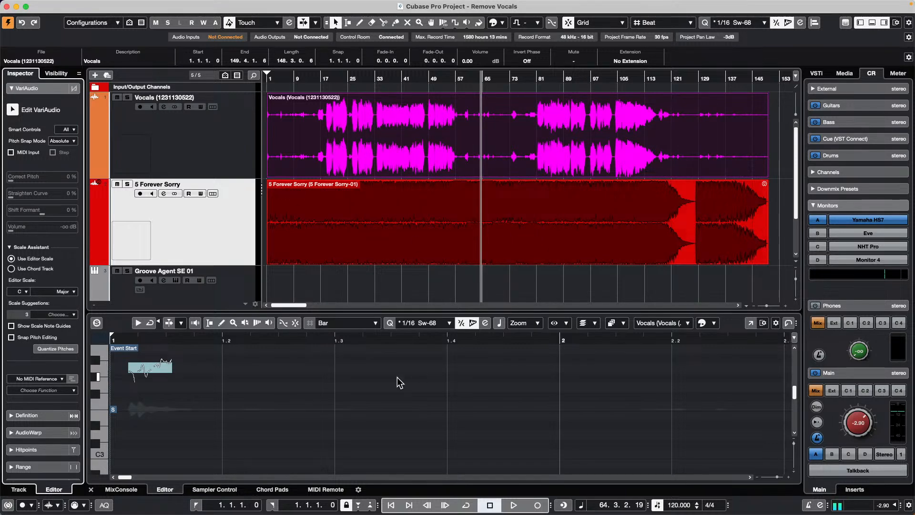
click(750, 323)
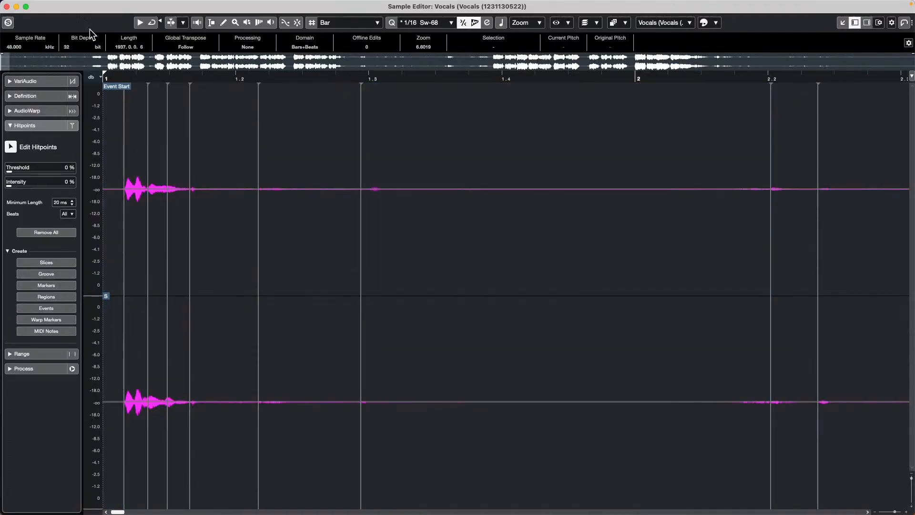
click(31, 82)
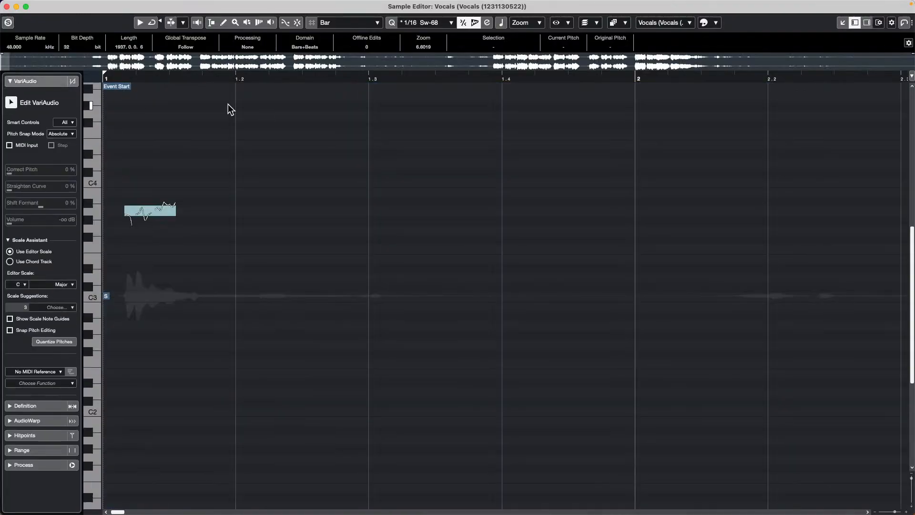
drag(192, 80, 139, 130)
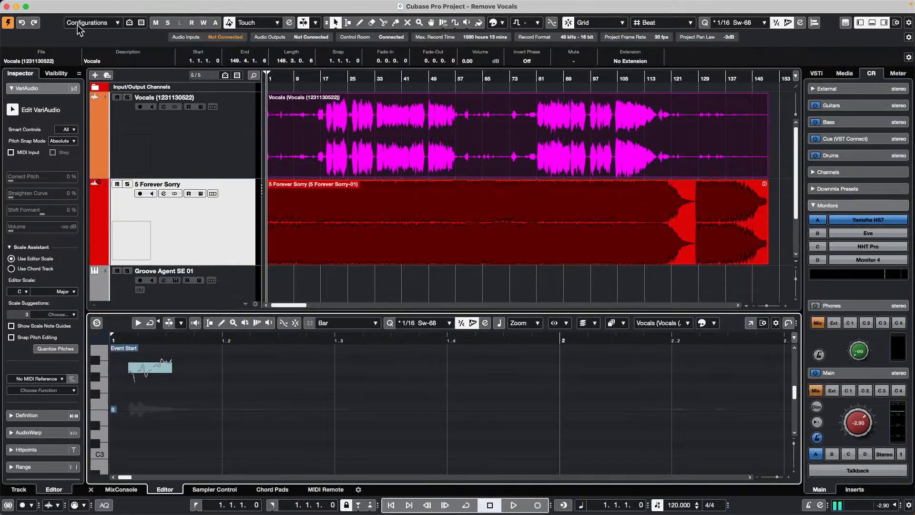
click(6, 7)
In the MIDI Port Setup, exclude the IAC Driver Bus 1 input from All MIDI Inputs and hide that port.
click(282, 5)
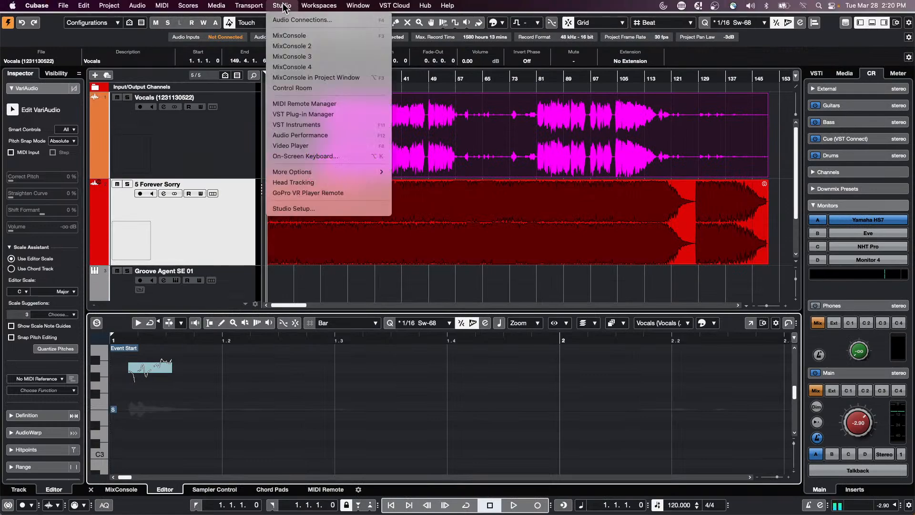
click(341, 209)
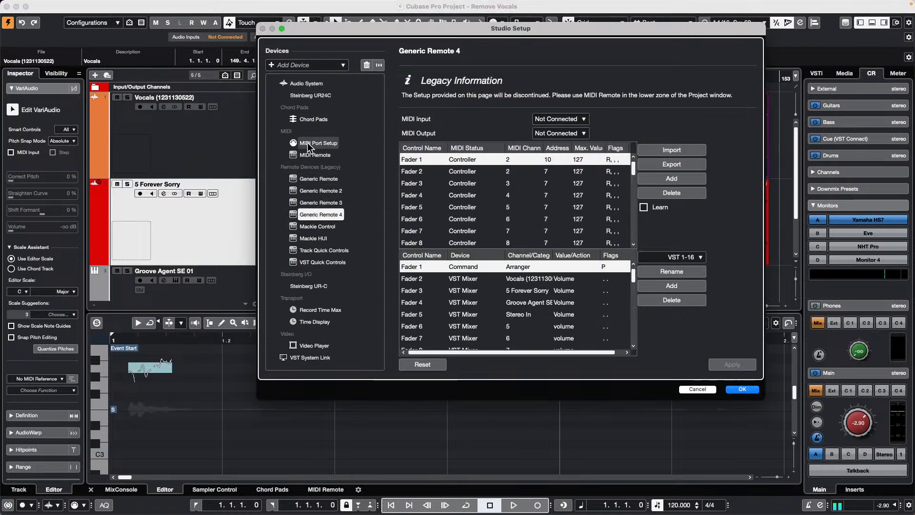
click(338, 148)
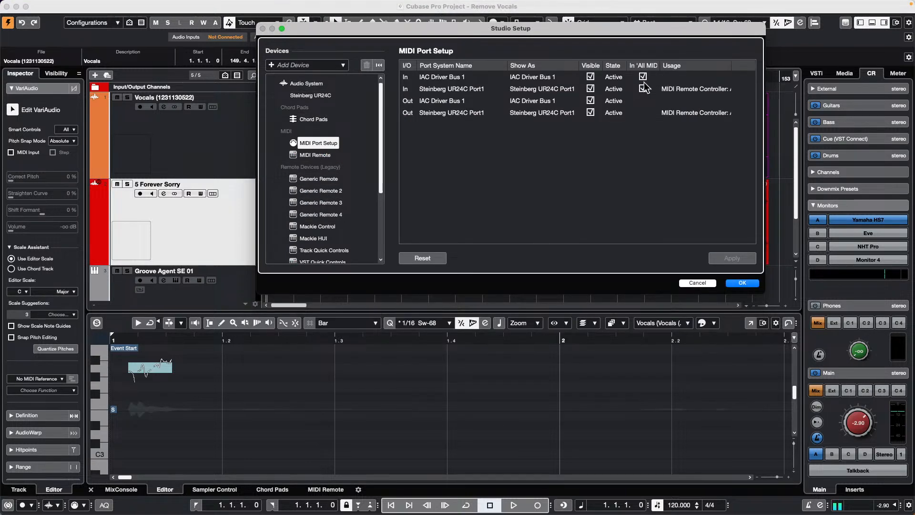
click(643, 76)
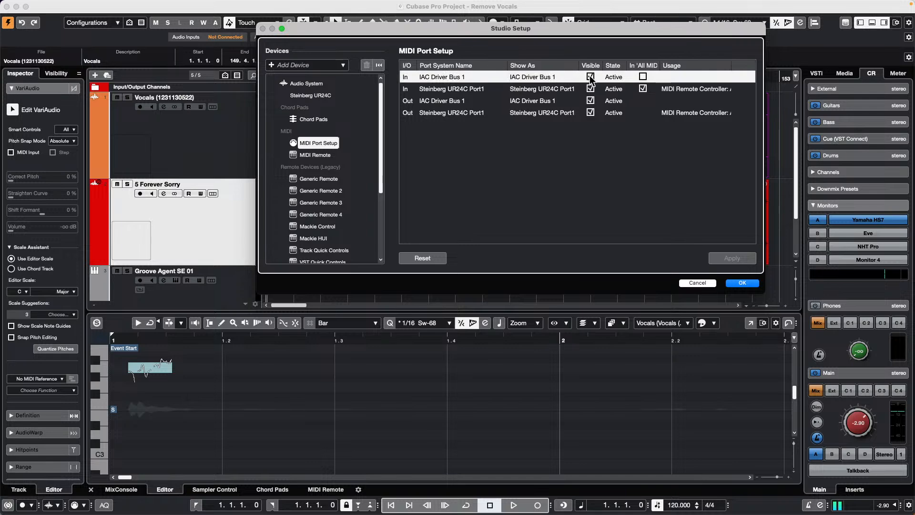
click(591, 77)
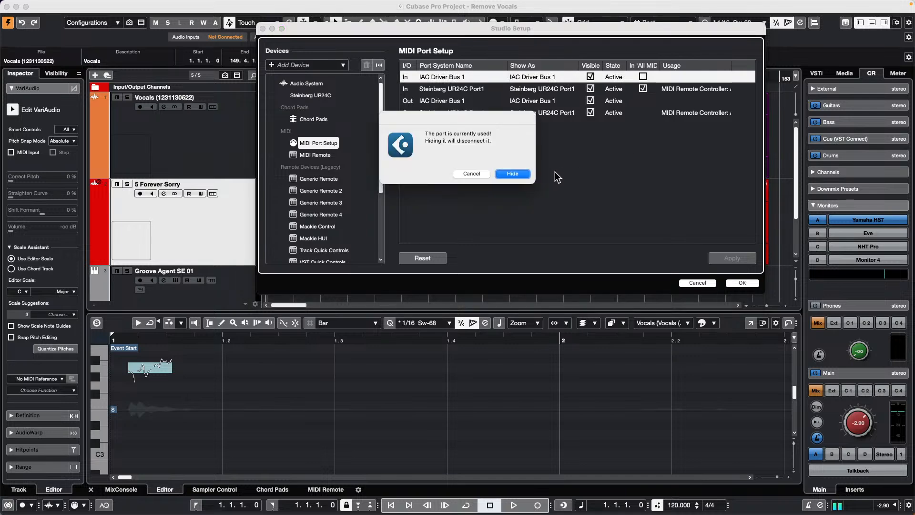
click(513, 175)
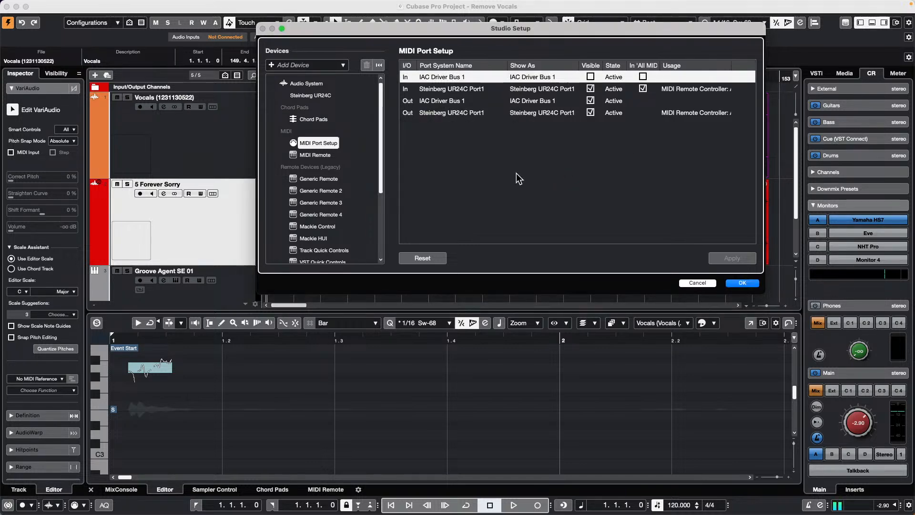
click(742, 283)
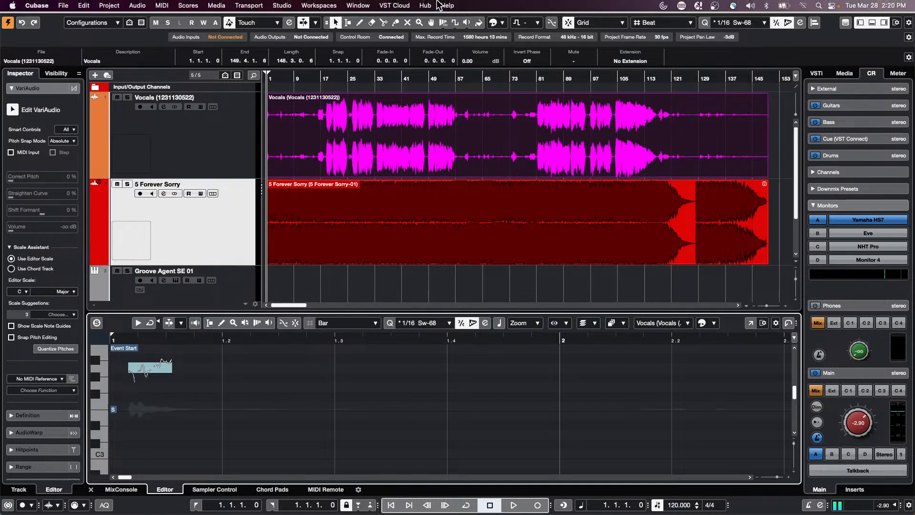
Review the input port settings in the MIDI Port Setup of Studio Setup.
click(282, 5)
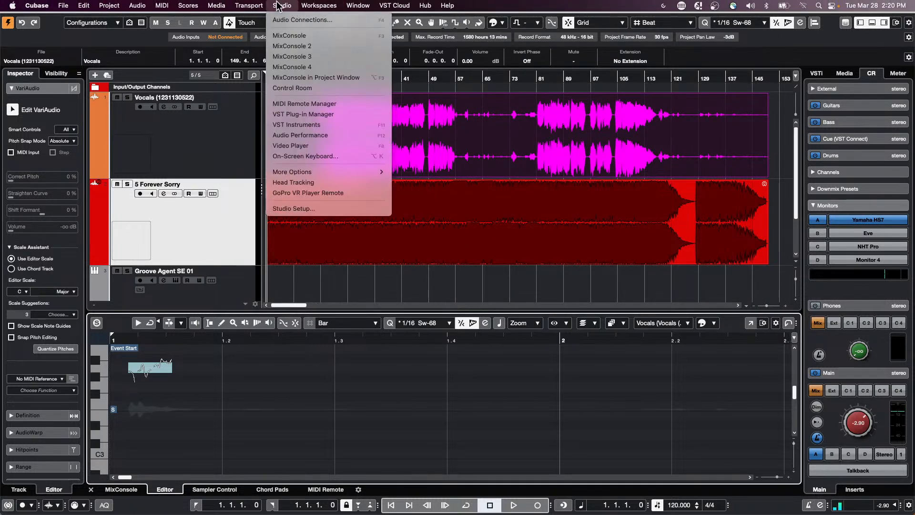
click(305, 209)
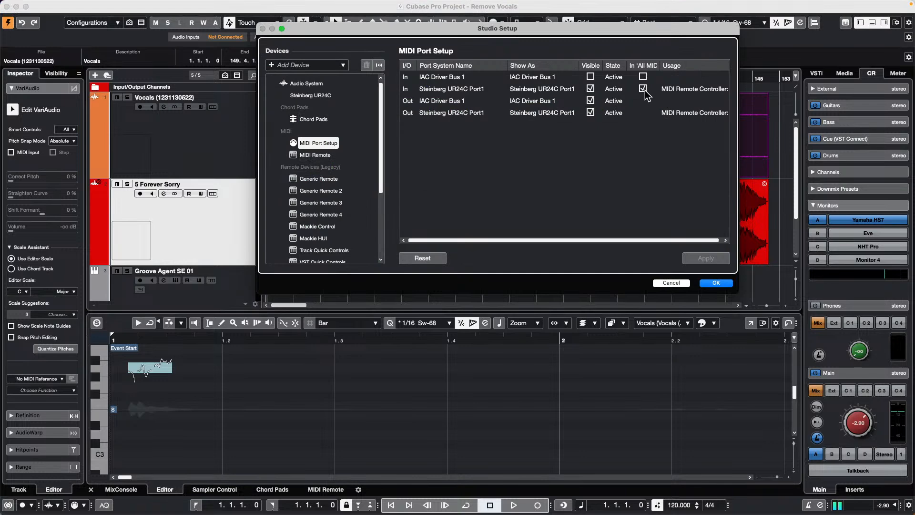
click(722, 283)
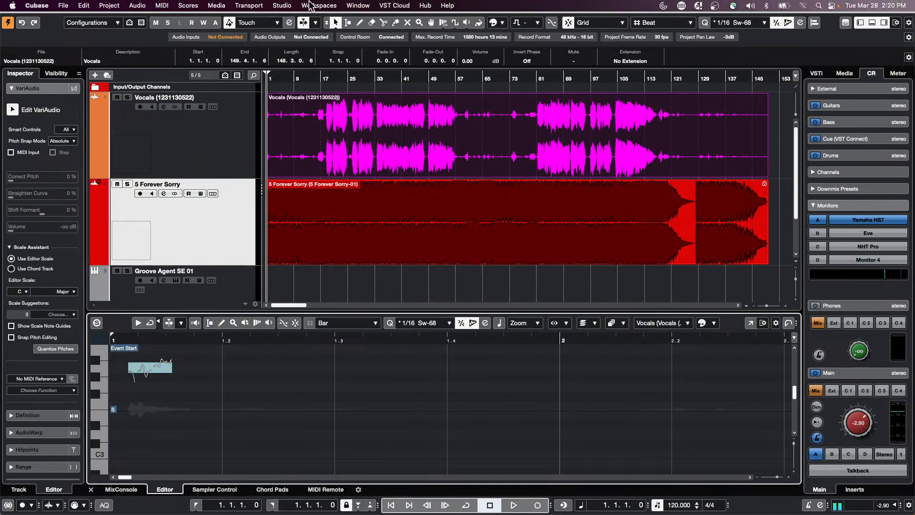
In Studio Setup, set Generic Remote's MIDI input to Not Connected and its MIDI output to IAC Driver Bus 1.
click(294, 6)
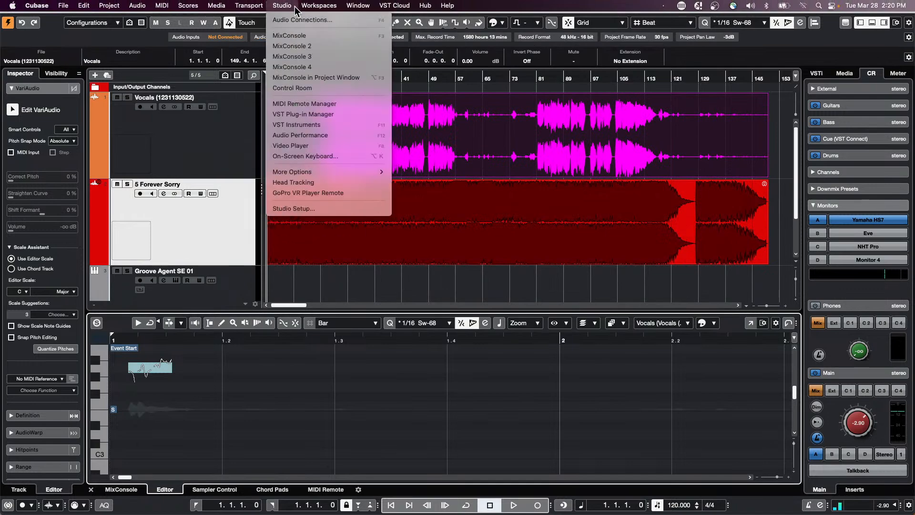
click(314, 210)
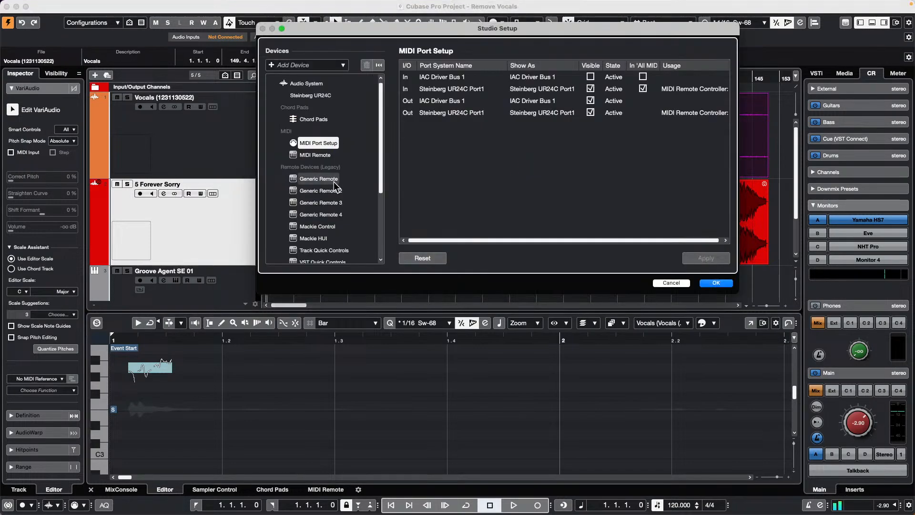
click(329, 180)
click(575, 119)
click(570, 87)
click(572, 133)
click(563, 119)
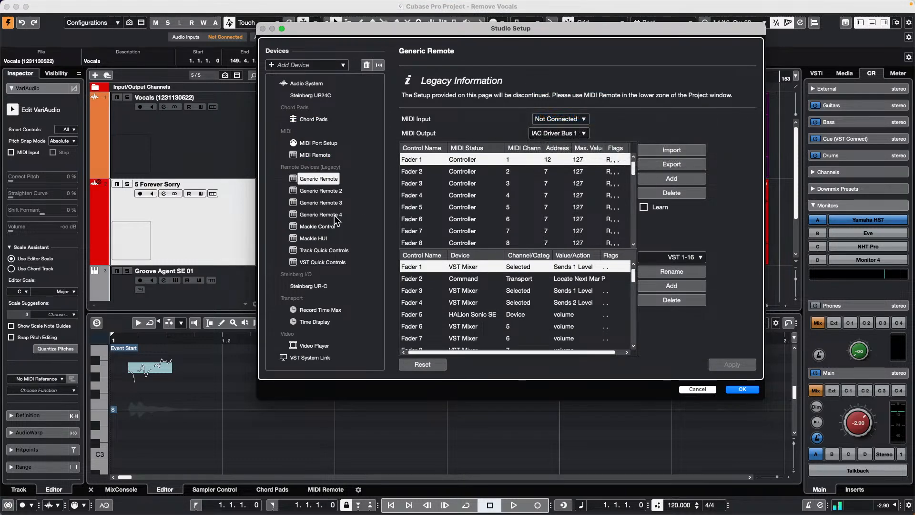
Set both the MIDI input and MIDI output of Generic Remote 2 to Not Connected.
click(320, 190)
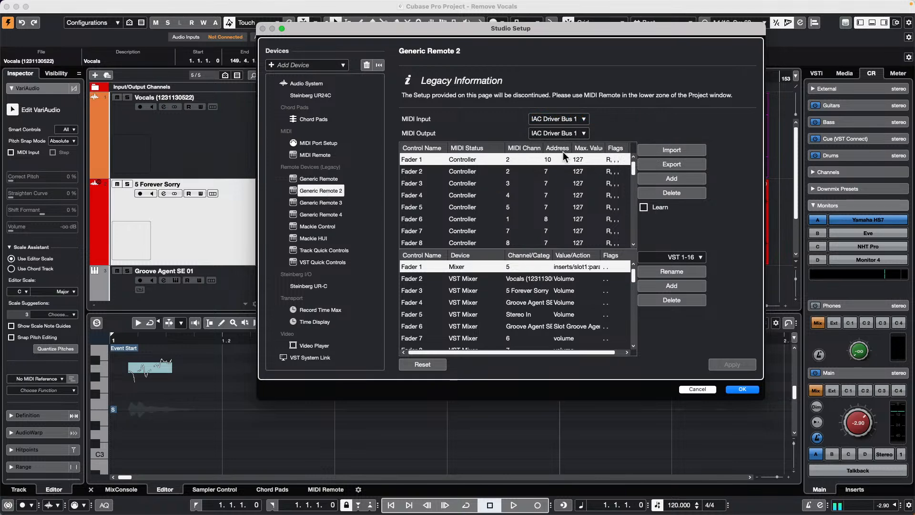
click(568, 121)
click(569, 89)
click(560, 134)
click(553, 118)
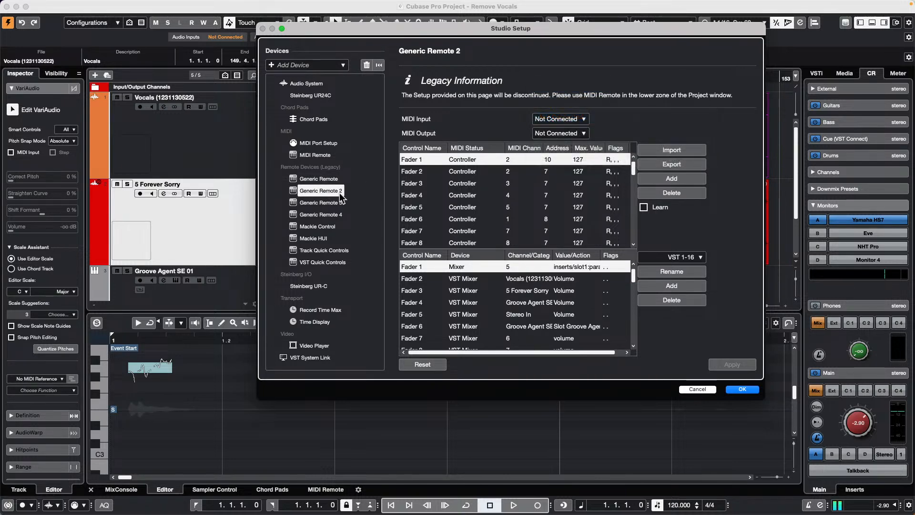
Check the MIDI connections of Generic Remote 3 and Generic Remote 4 and close Studio Setup.
click(316, 202)
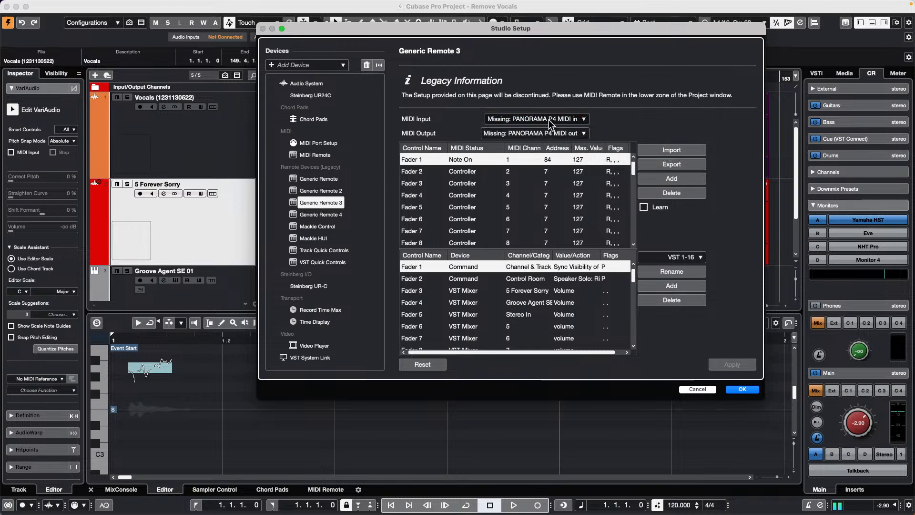
click(325, 217)
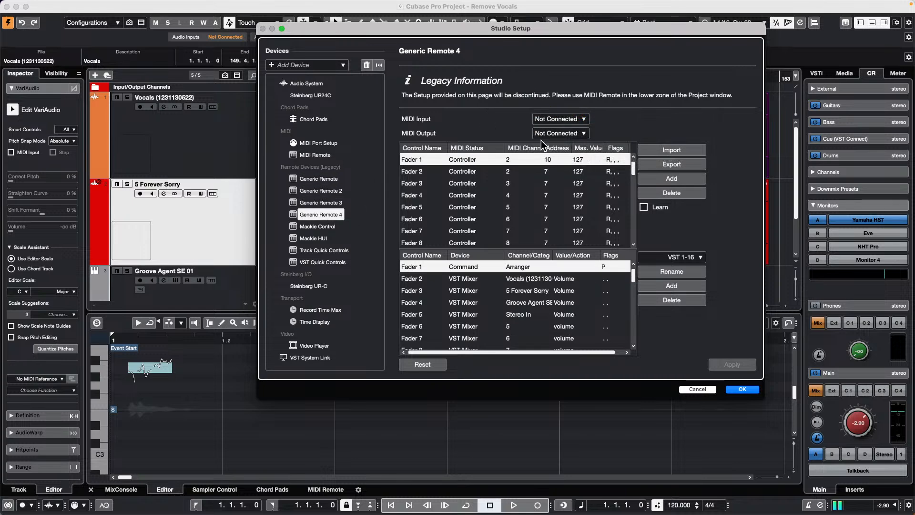
click(737, 389)
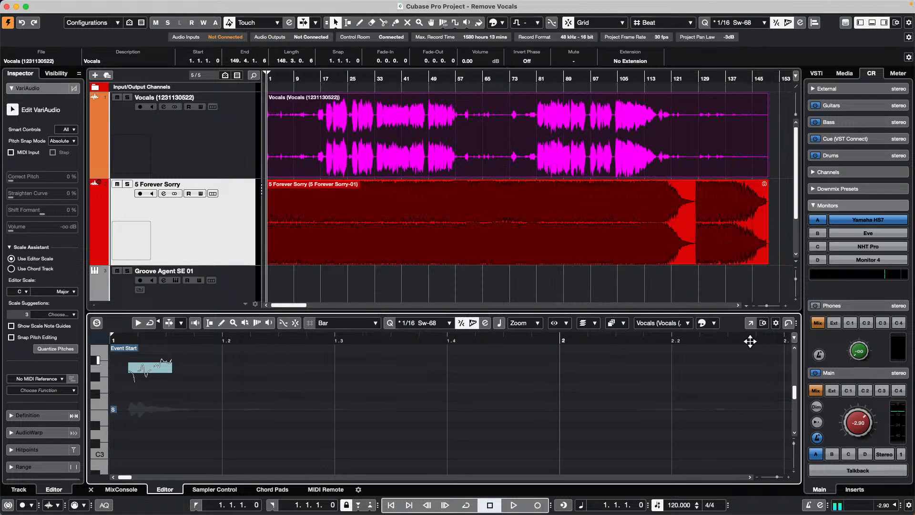
click(221, 4)
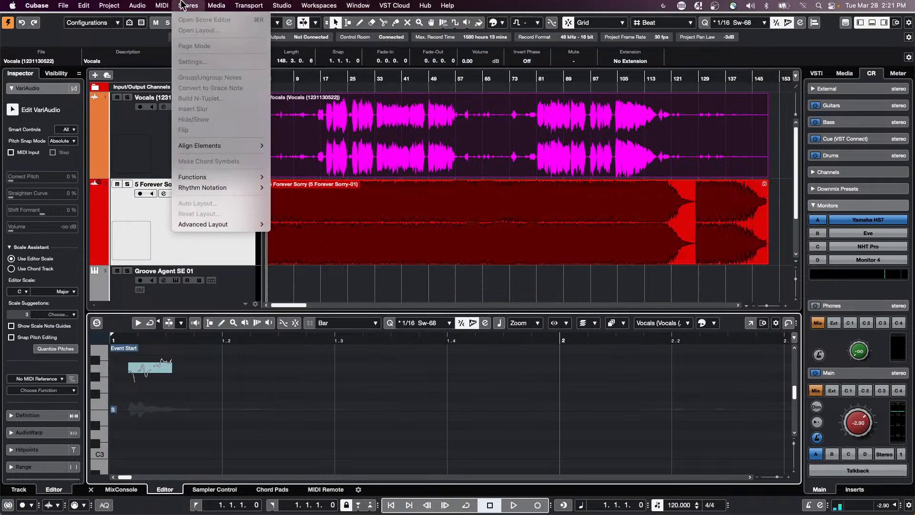
mouse_move(162, 5)
click(205, 252)
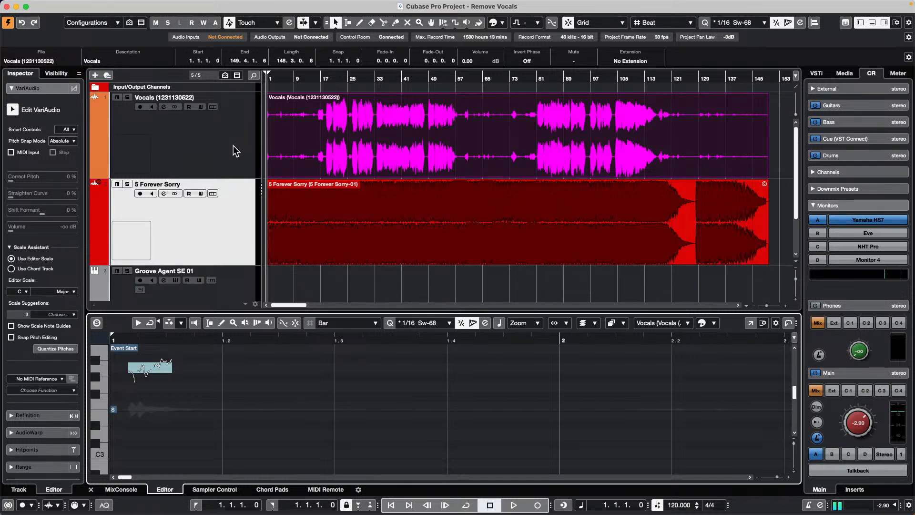
Place a Vocals_83_Em_Suspended_Lead loop from the Bloom library on a new audio track below Groove Agent SE 01.
drag(494, 77, 495, 41)
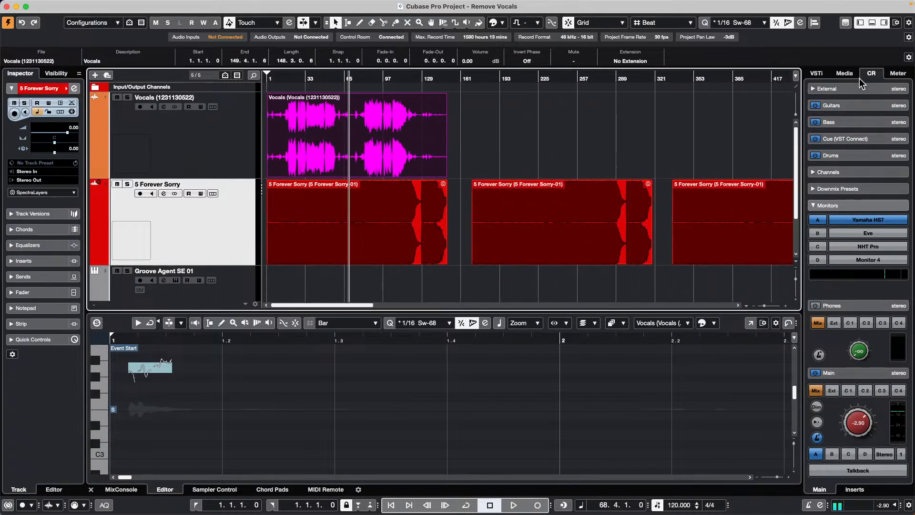
click(844, 73)
click(832, 259)
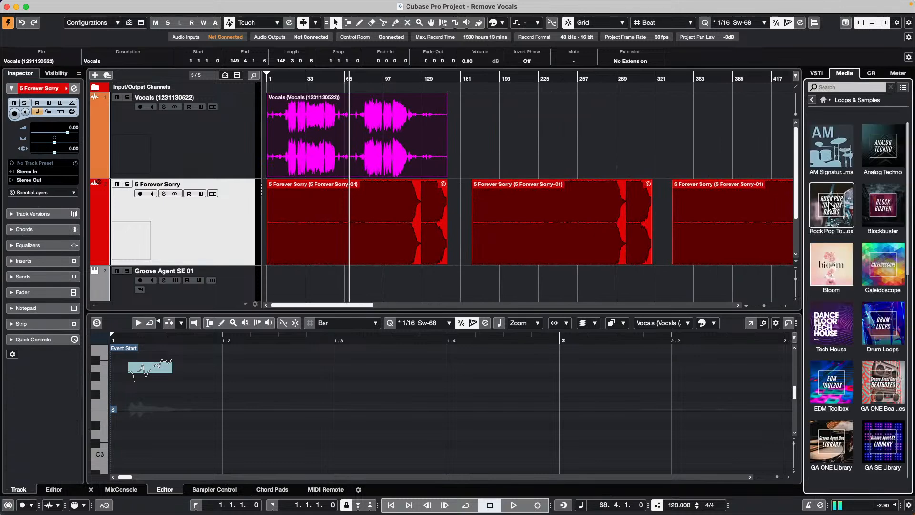
click(831, 270)
drag(848, 296, 168, 294)
scroll(346, 238, down, 2)
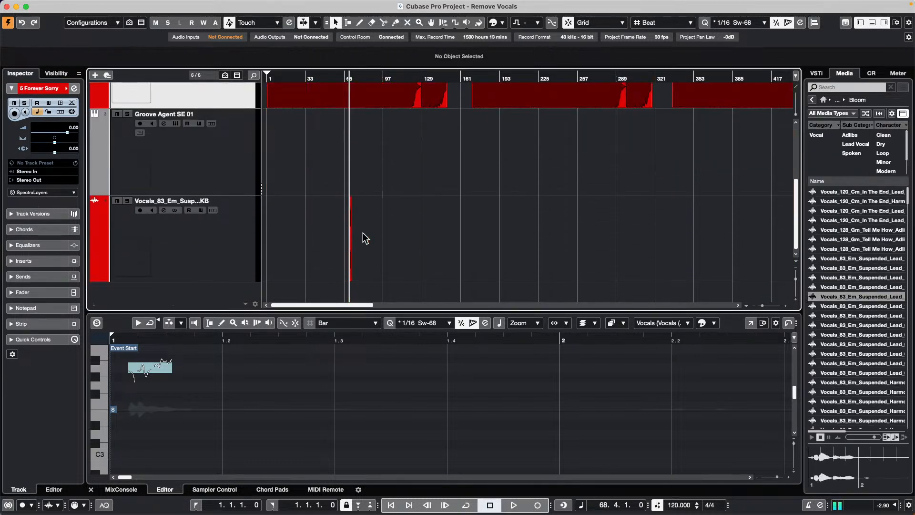
Place the Vocals_83_Em_Suspended_Lead_06_AKB loop on the same track at 72.1.1.0, after the first vocal event.
drag(340, 77, 345, 136)
click(430, 228)
drag(864, 344, 456, 230)
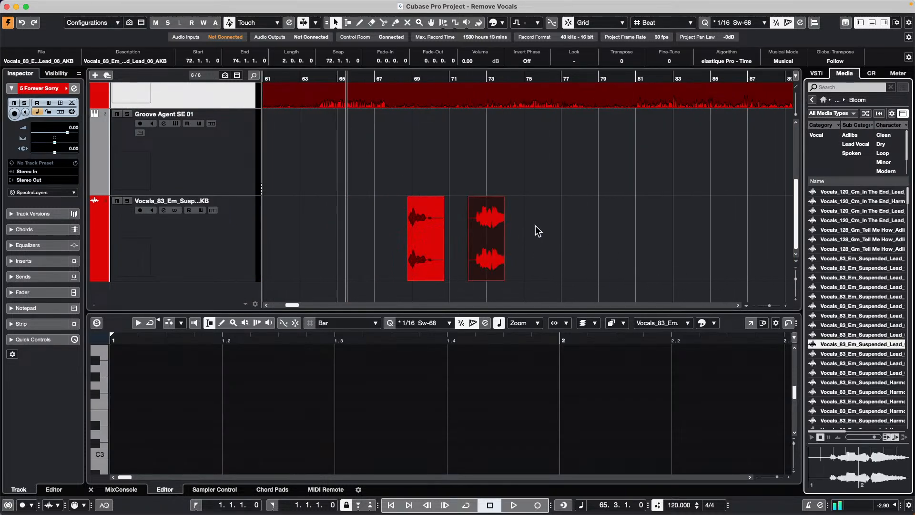
Enable VariAudio editing for the vocal event at bar 72 and fit its pitch segments in the editor with Auto-Zoom to Event.
click(495, 237)
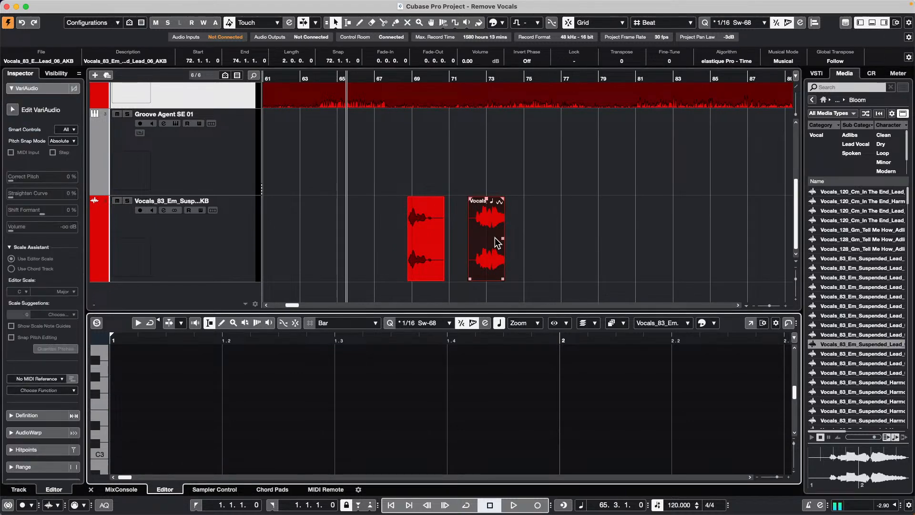
click(12, 110)
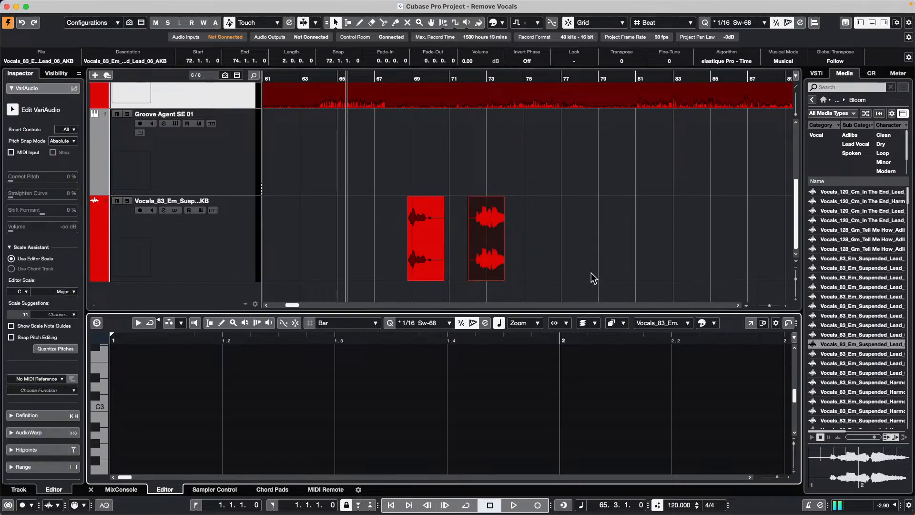
click(529, 324)
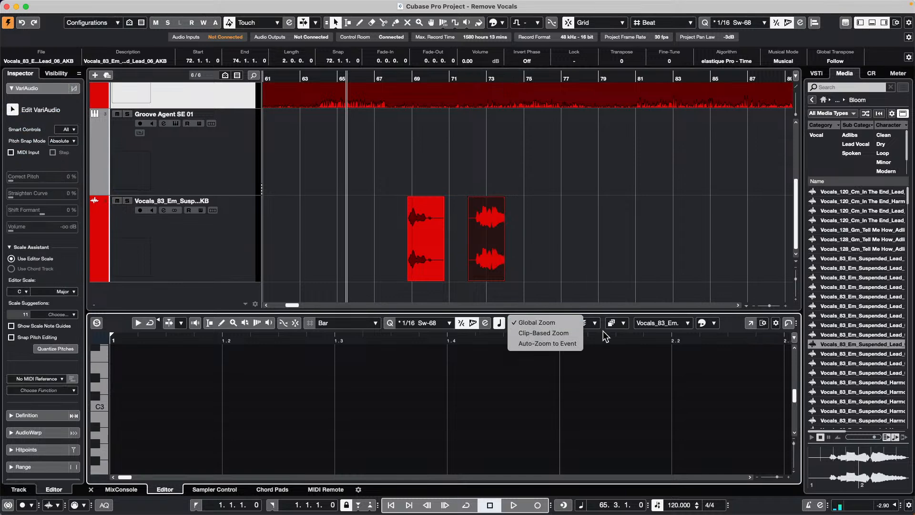
click(579, 342)
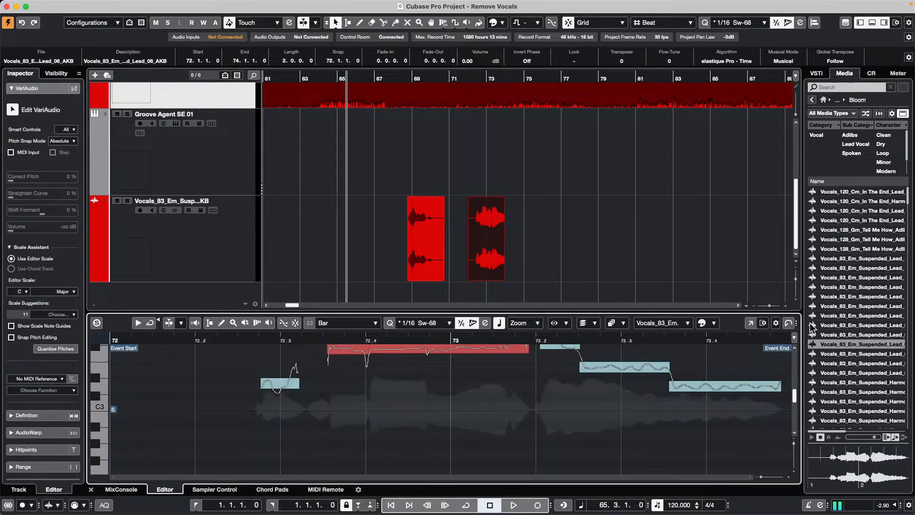
click(450, 339)
drag(449, 303, 449, 336)
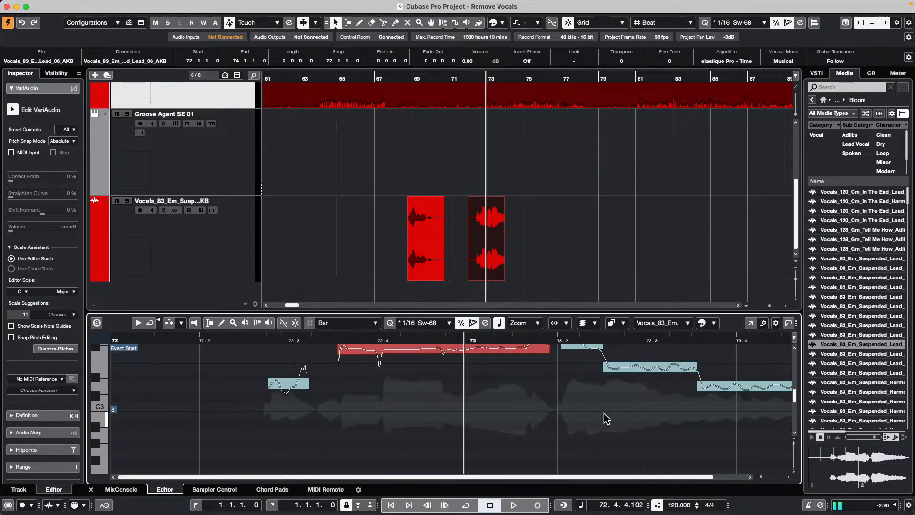
scroll(603, 410, up, 3)
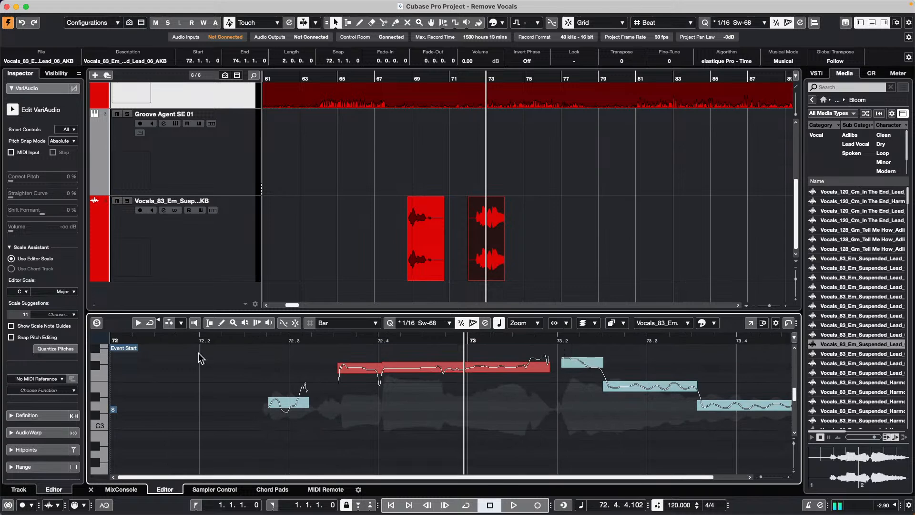
Extract MIDI from the vocal event at bar 72 to a new MIDI track, using Notes and Static Pitchbend Data with Dynamic Velocity.
drag(436, 342, 439, 339)
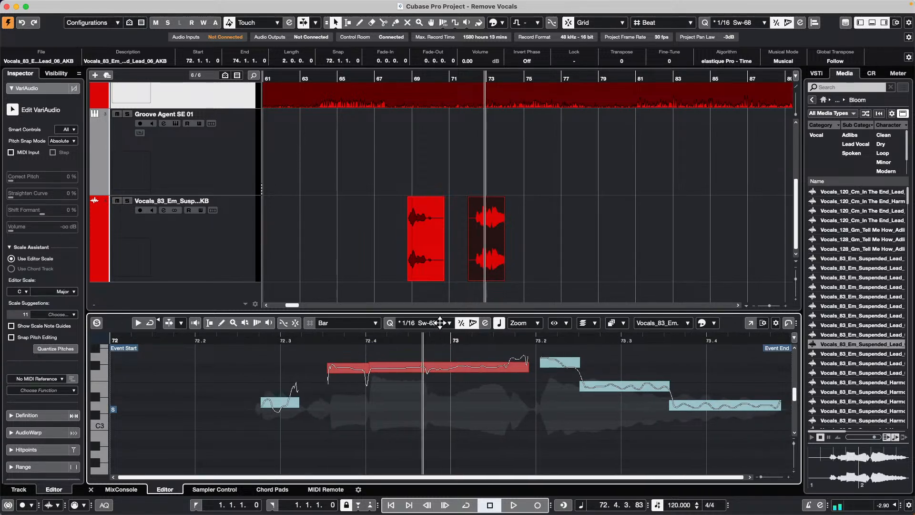
click(417, 339)
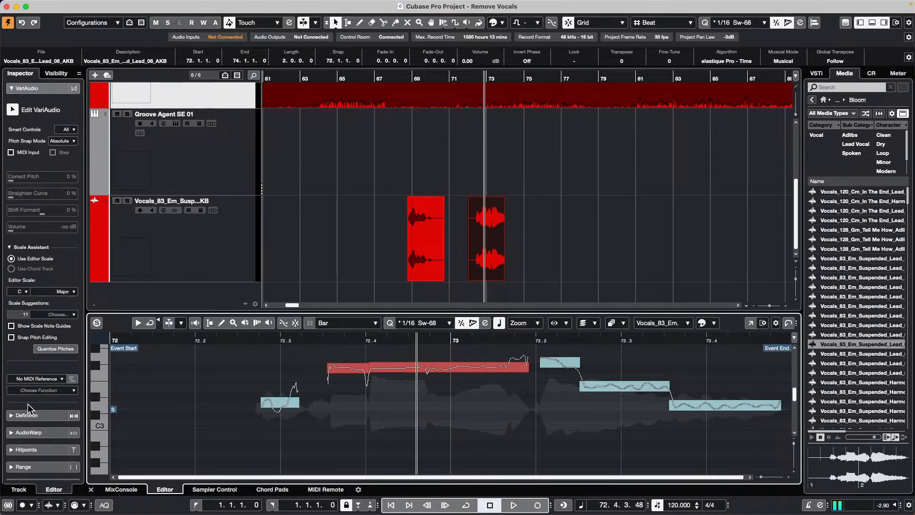
click(36, 88)
click(36, 88)
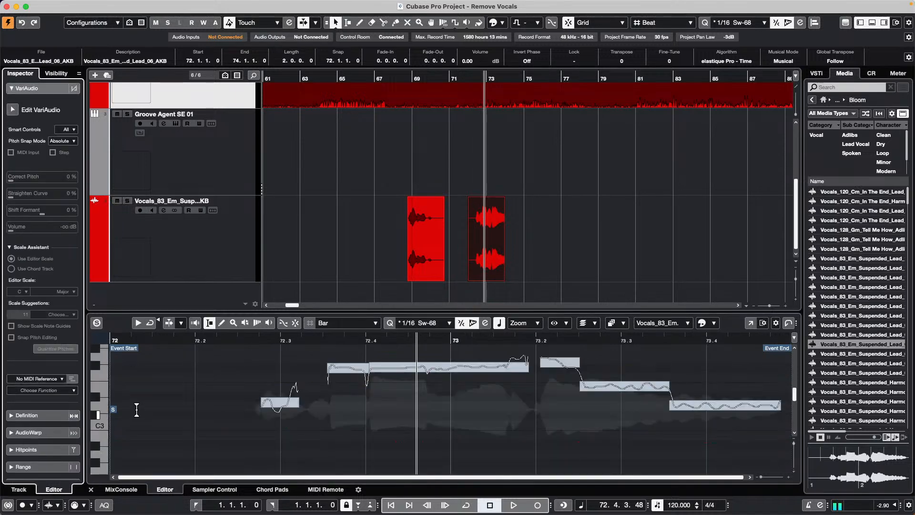
click(45, 390)
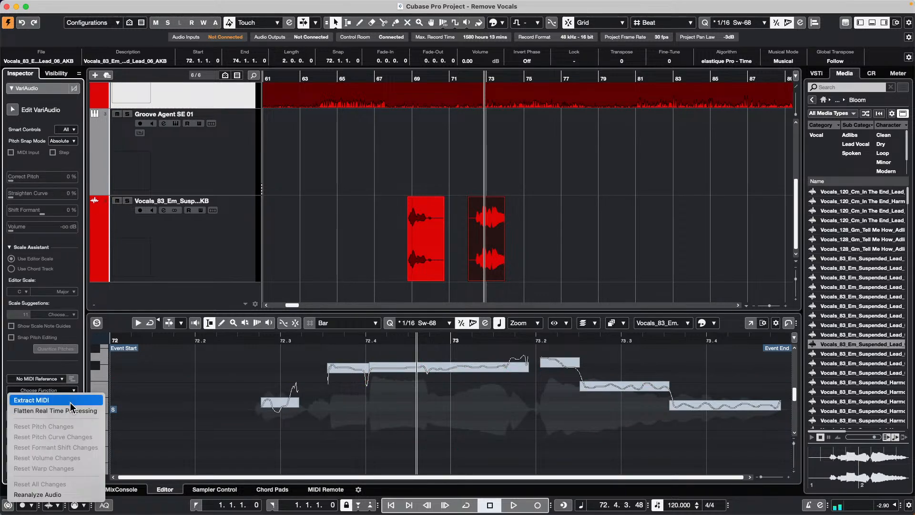
click(73, 402)
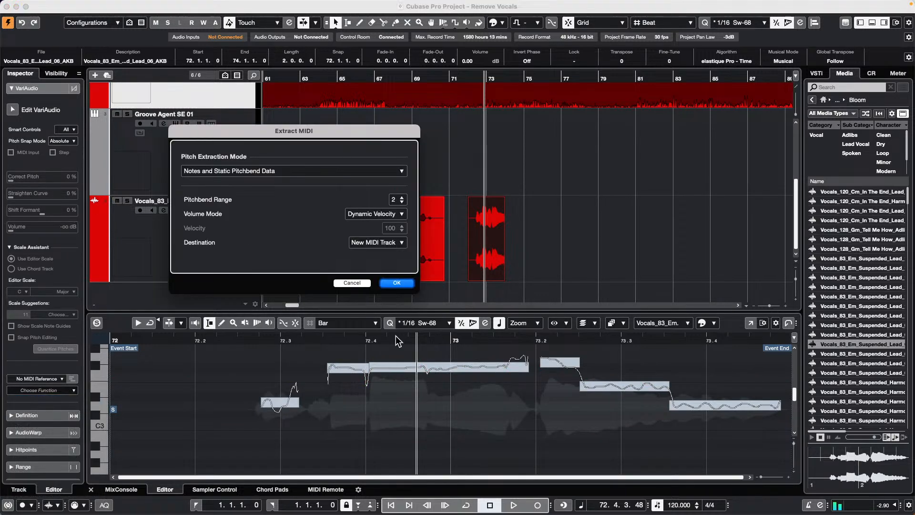
click(397, 283)
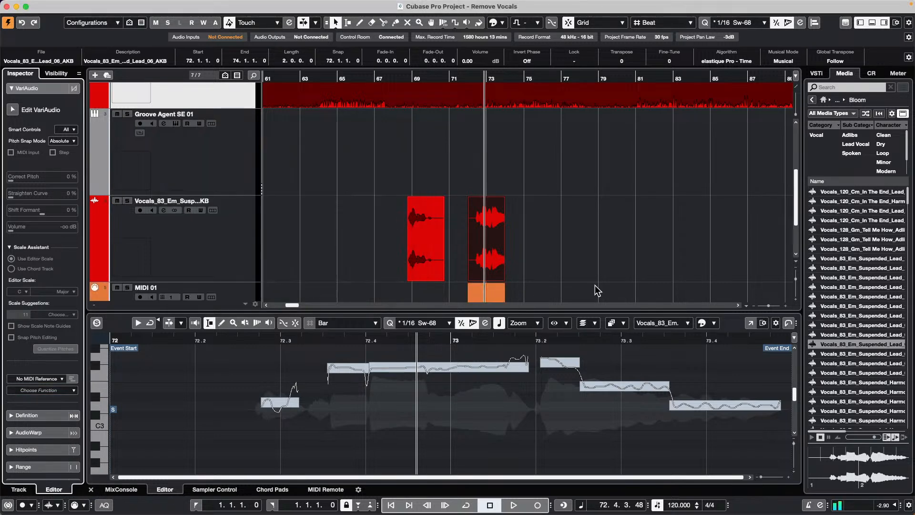
Open the extracted MIDI part below the vocal track in a separate Key Editor window, showing all its notes.
scroll(554, 259, down, 3)
double_click(472, 247)
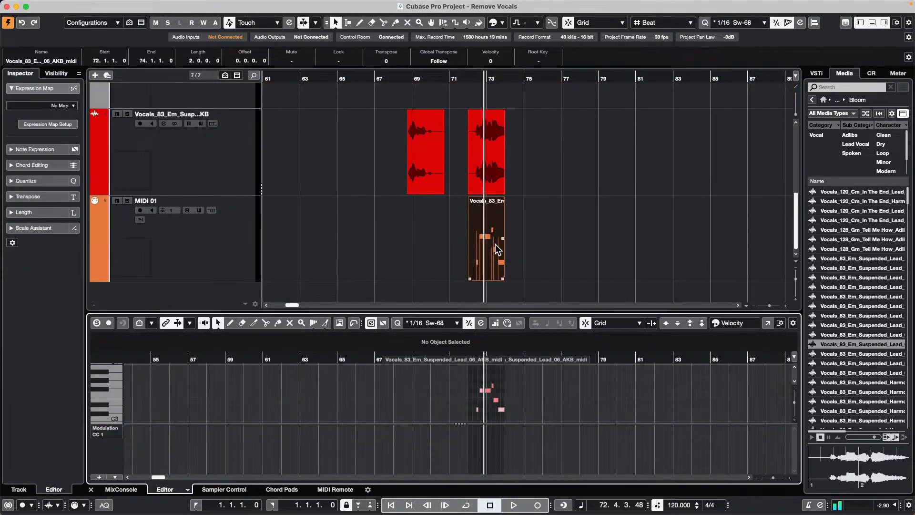
click(768, 323)
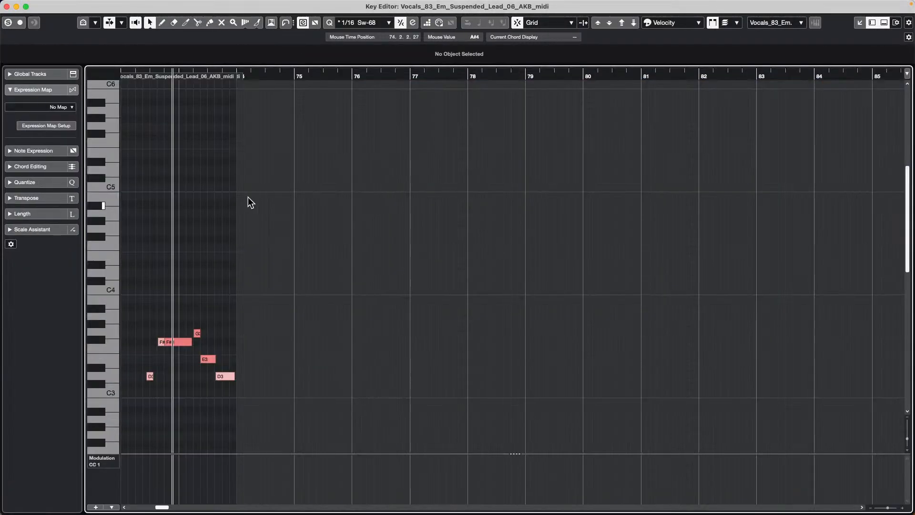
drag(257, 74, 565, 160)
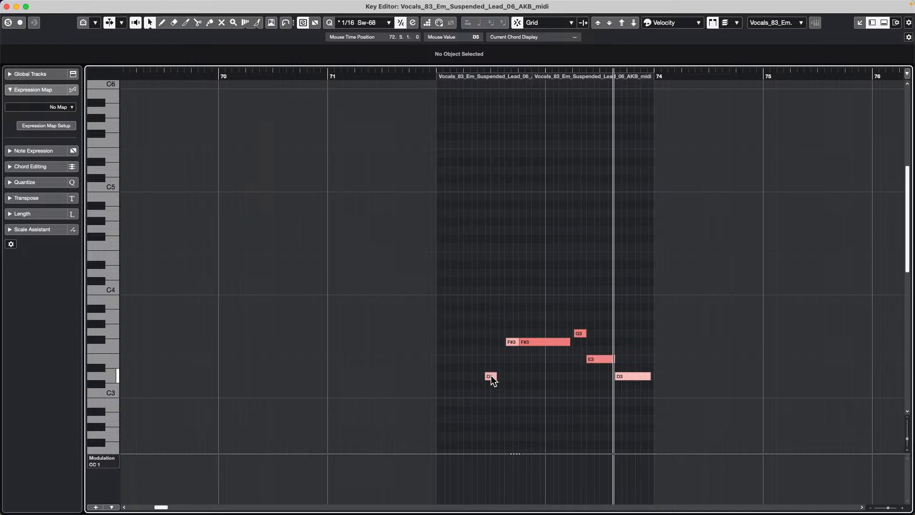
Duplicate all the extracted notes after the originals and set the duplicates' pitch to D3.
drag(451, 299, 658, 414)
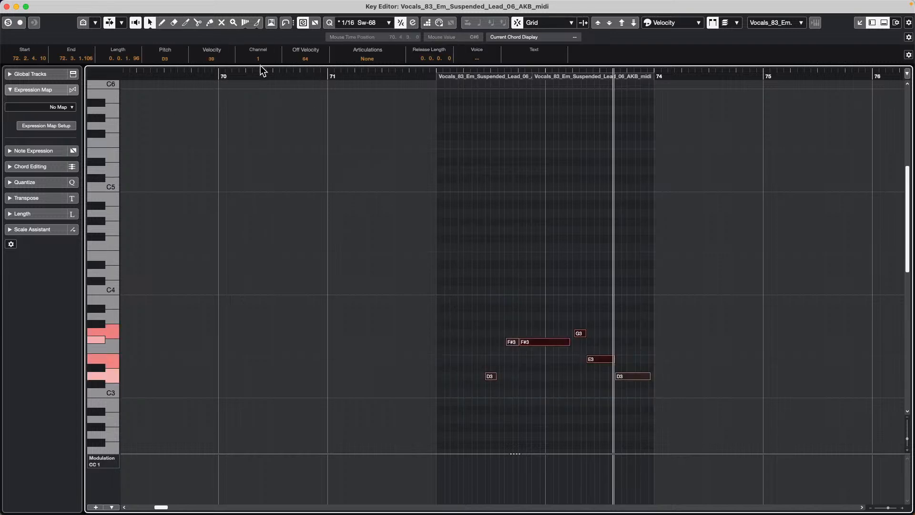
click(176, 58)
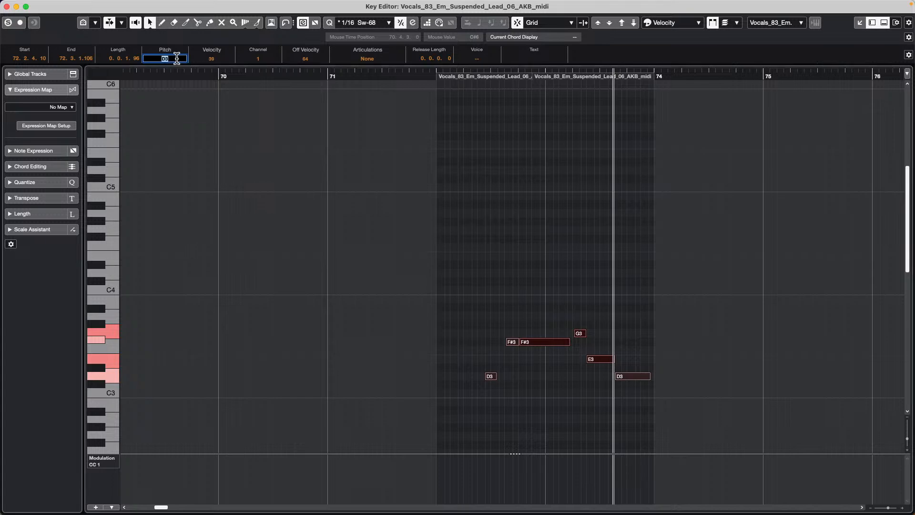
key(super+d)
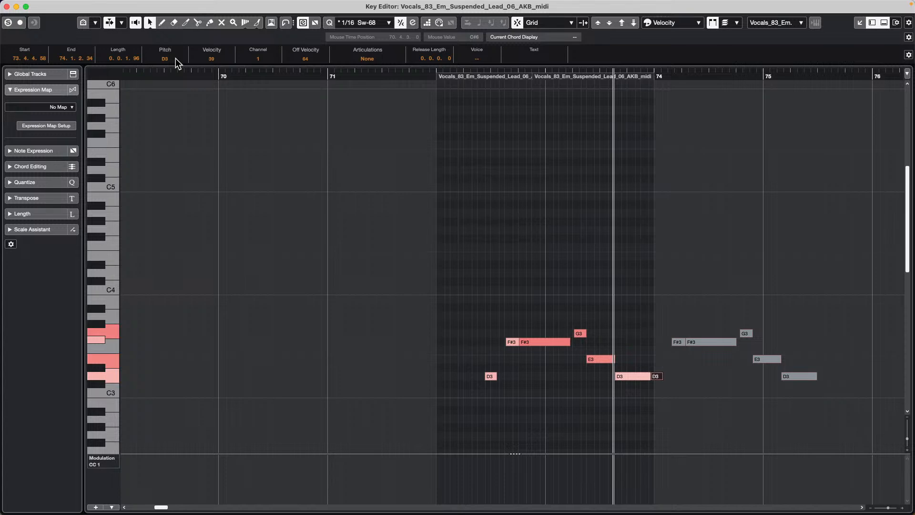
click(175, 58)
key(Return)
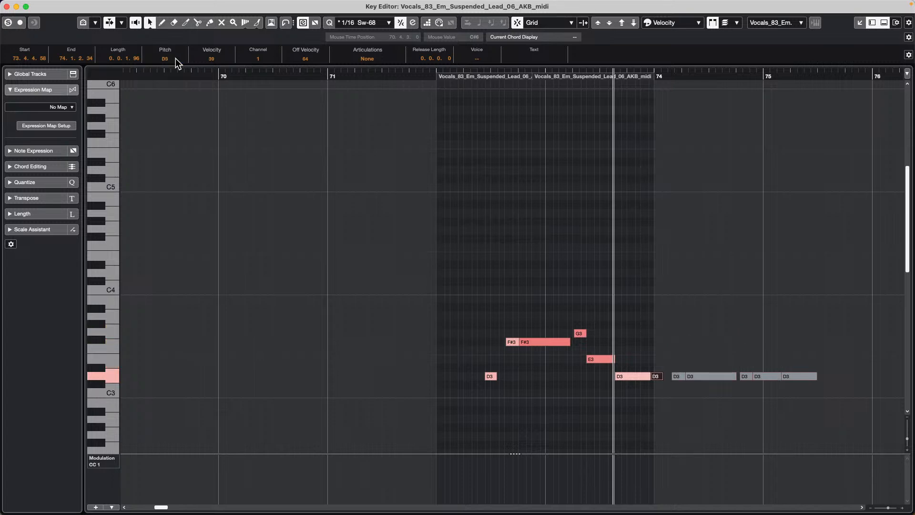
Set the pitch of all the original extracted notes between bars 72 and 74 to D3.
drag(463, 301, 663, 428)
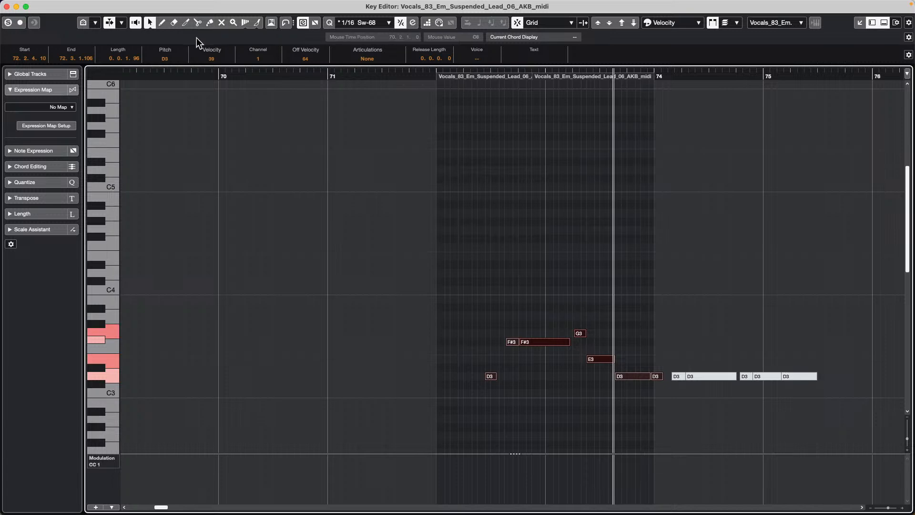
click(167, 58)
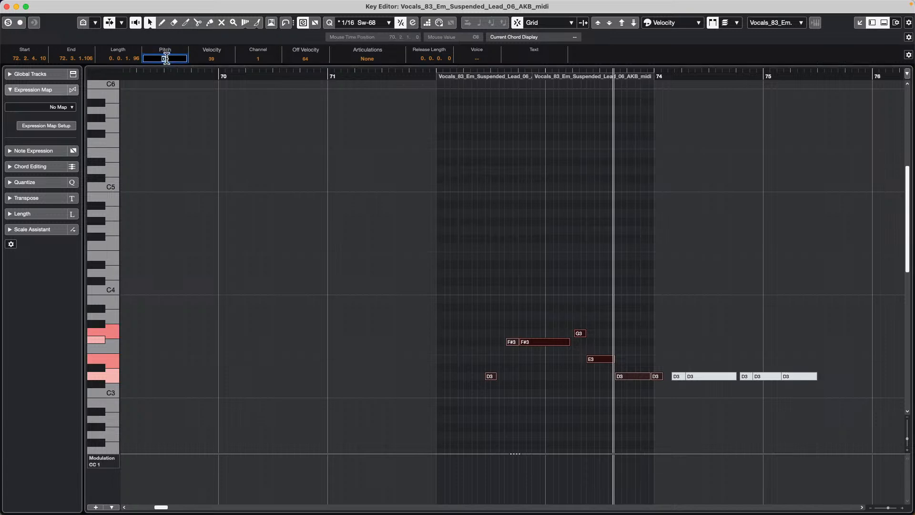
key(Return)
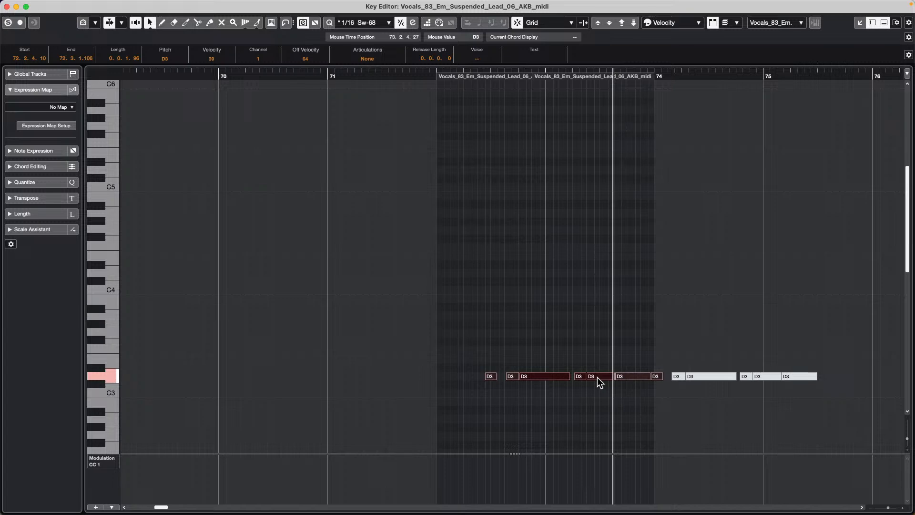
Open Studio Setup and review the VST System Link settings, including the Active option.
mouse_move(310, 7)
click(260, 6)
mouse_move(279, 6)
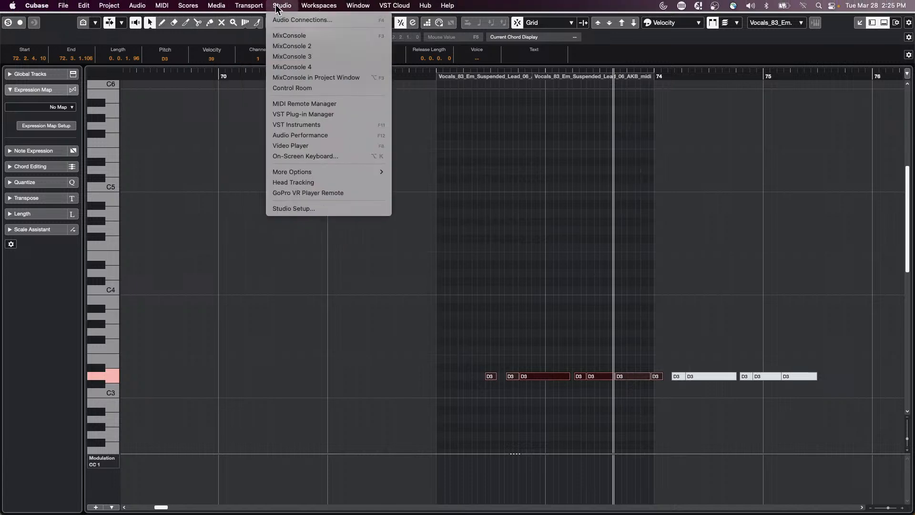
click(306, 208)
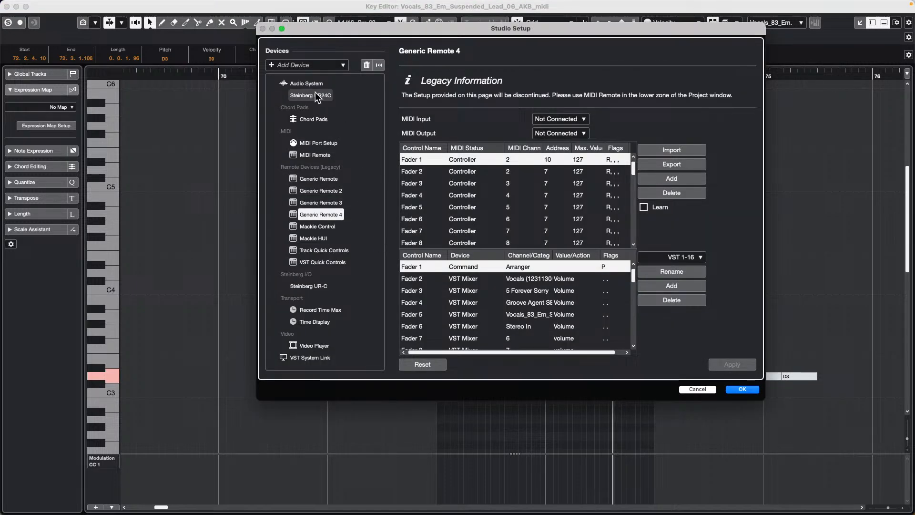
click(313, 358)
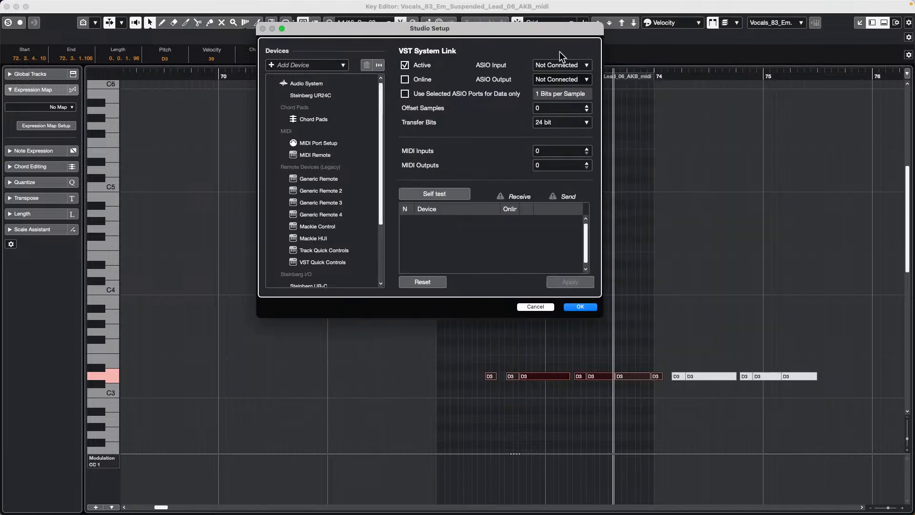
click(405, 65)
Review the available ASIO drivers for the Audio System, keep Steinberg UR24C and close Studio Setup.
click(298, 84)
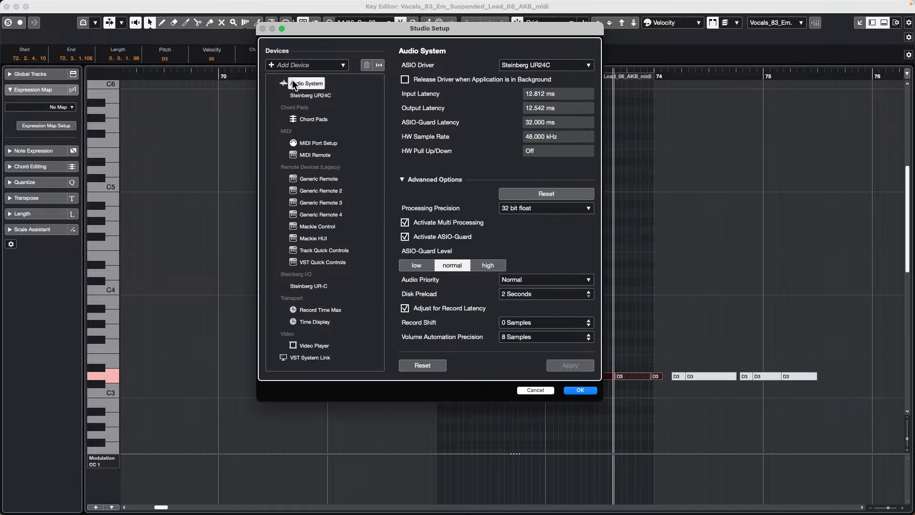
click(566, 64)
click(563, 64)
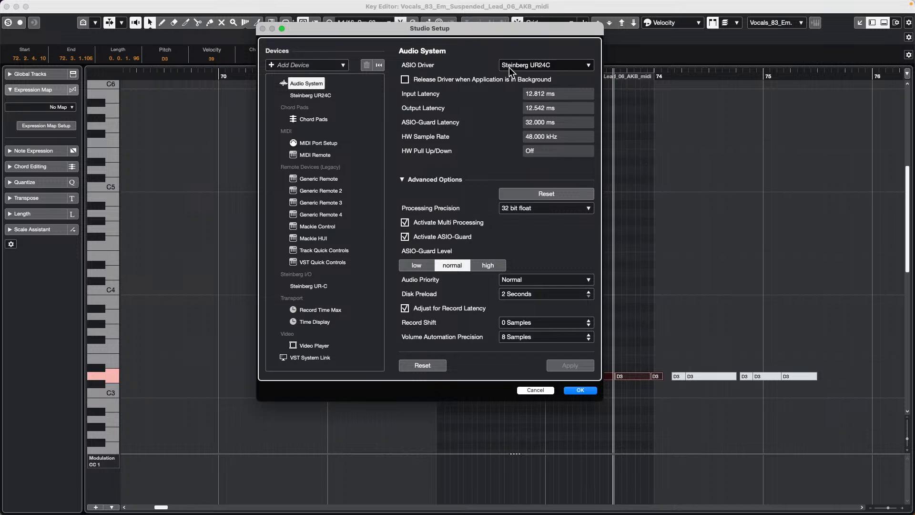
click(558, 65)
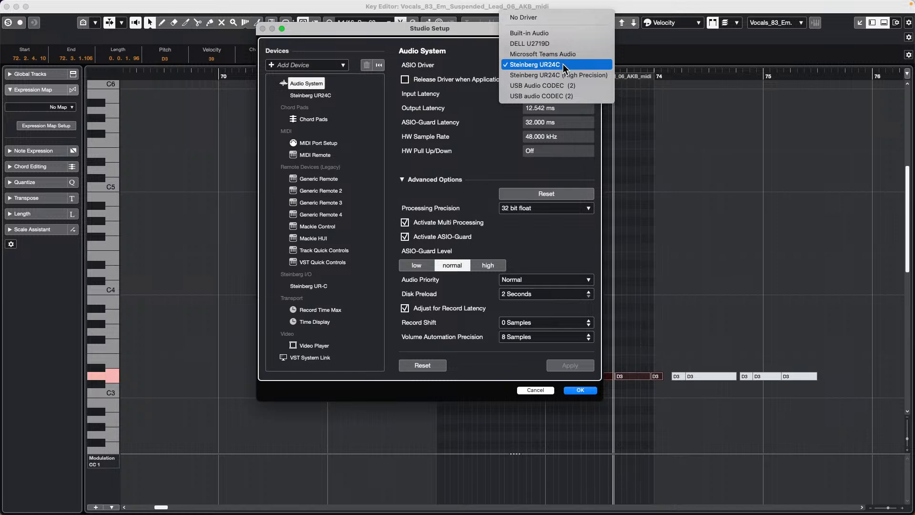
click(563, 62)
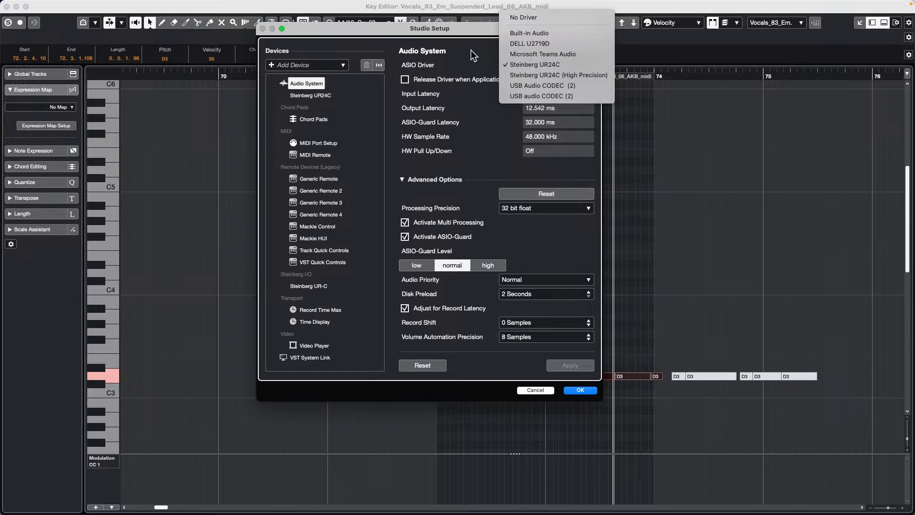
click(581, 391)
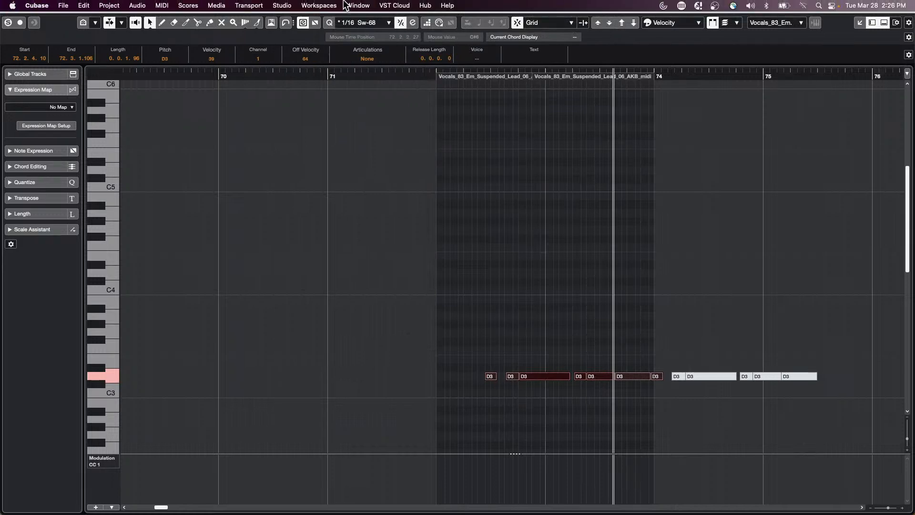
Show the output bus connections and the audio devices available for the Stereo Out bus.
click(287, 6)
click(293, 20)
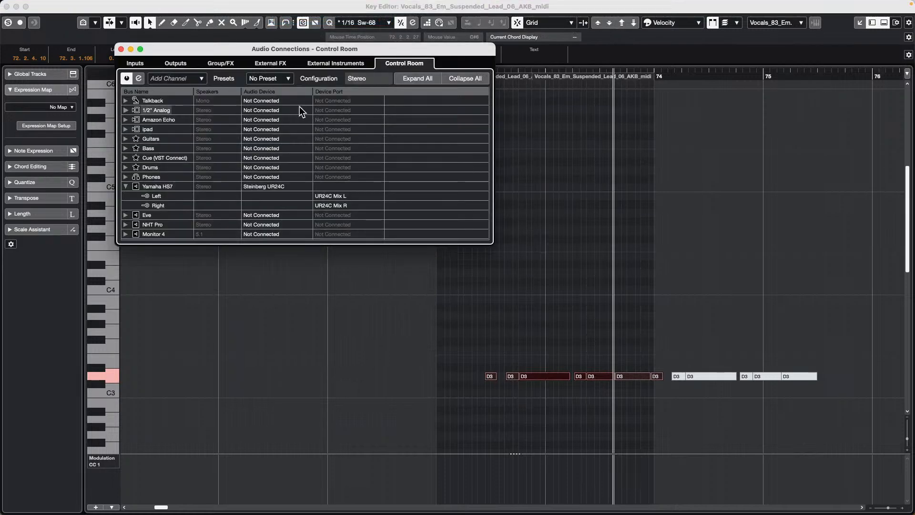
click(178, 65)
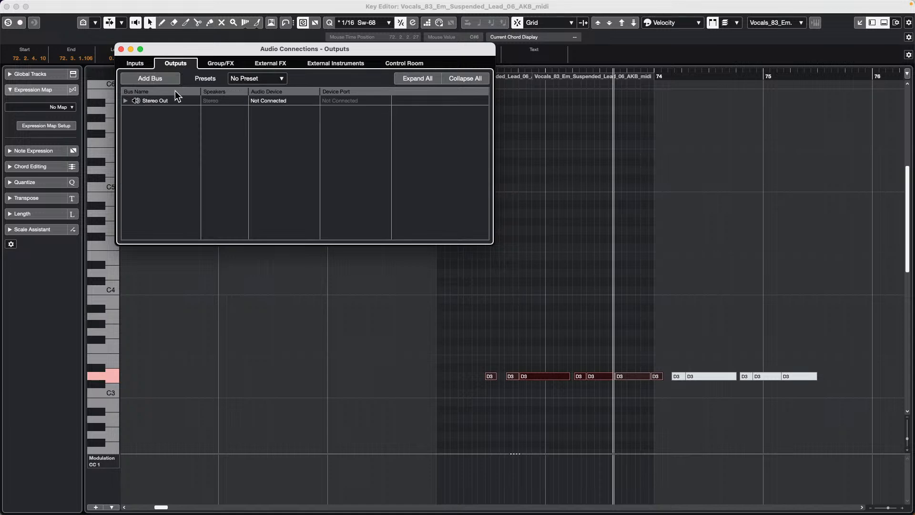
click(126, 101)
click(288, 101)
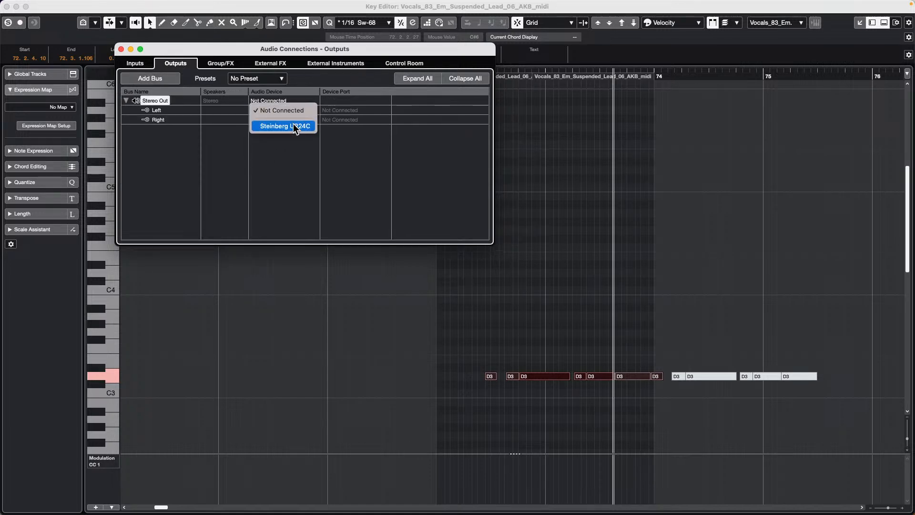
click(355, 110)
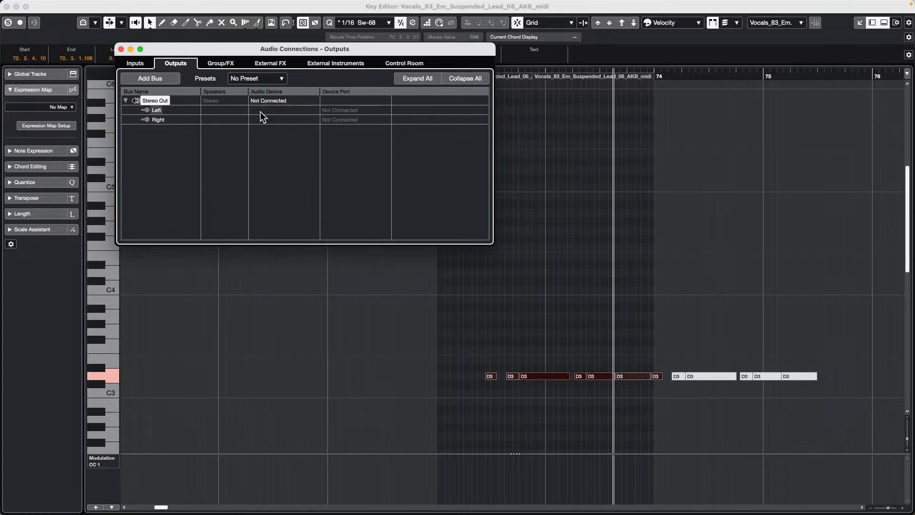
Assign Steinberg UR24C to the Stereo Out bus, set it back to Not Connected, and close the audio connections.
click(281, 102)
click(296, 127)
click(278, 101)
click(282, 110)
click(121, 50)
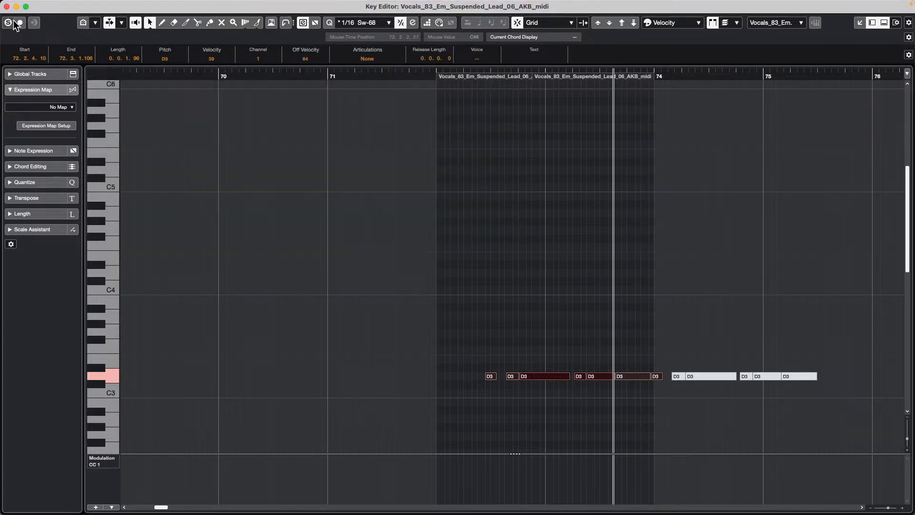
Close the key editor window, open the recent project "A Long Long Time Ago Verve.cpr", and activate it.
click(6, 6)
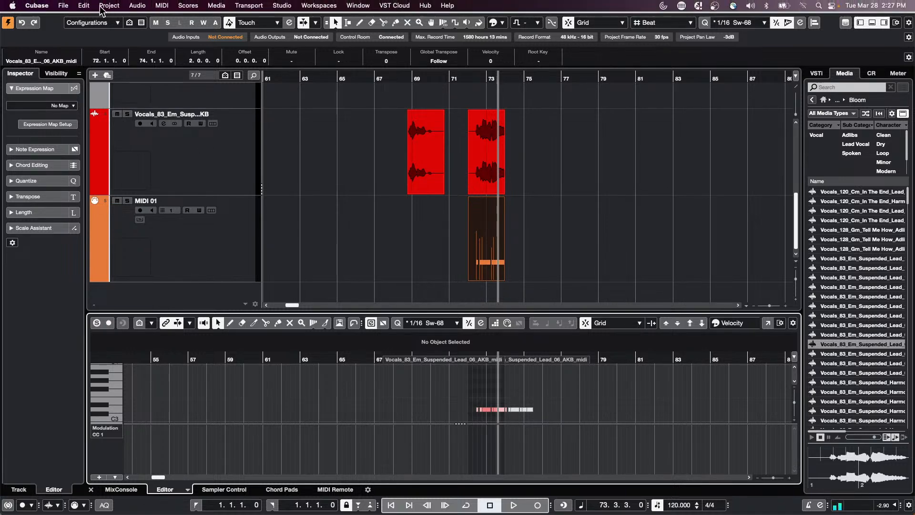
click(63, 5)
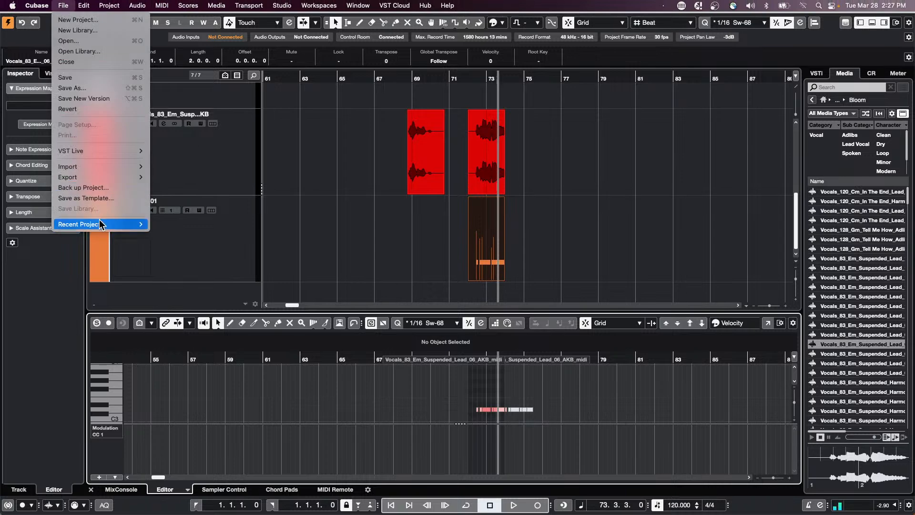
mouse_move(100, 221)
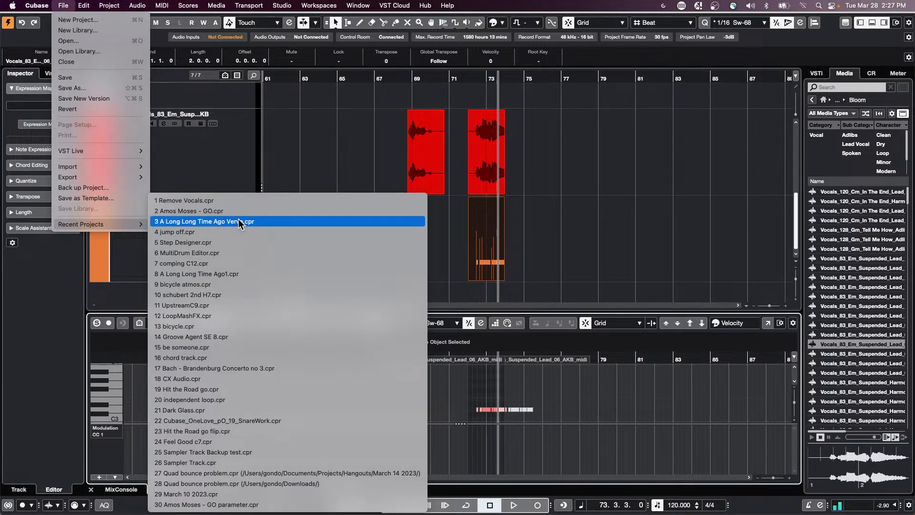
click(239, 222)
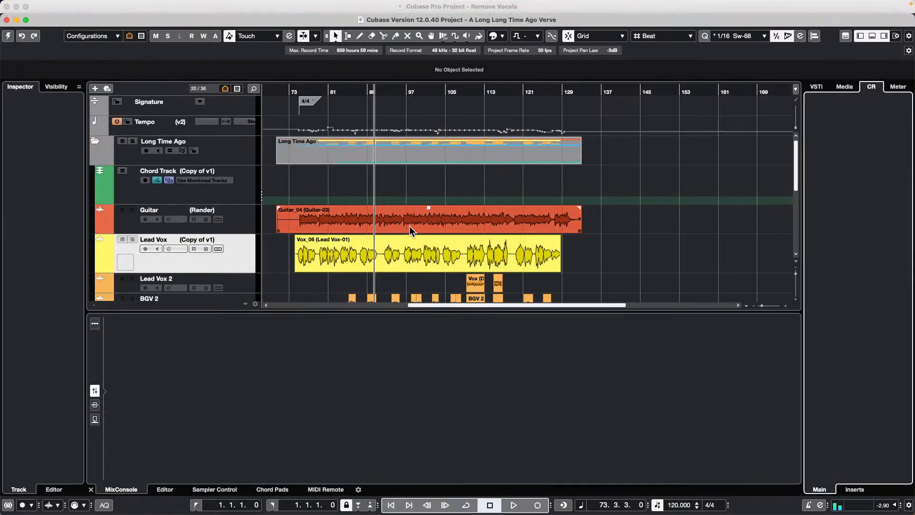
click(9, 36)
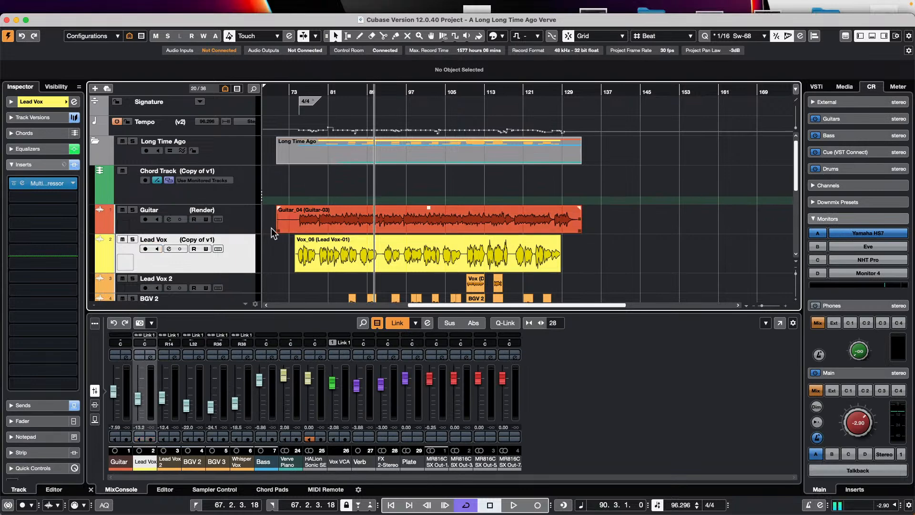
Increase the Guitar track's height and bring its waveform around bar 94 into close view.
click(225, 230)
drag(227, 255, 228, 281)
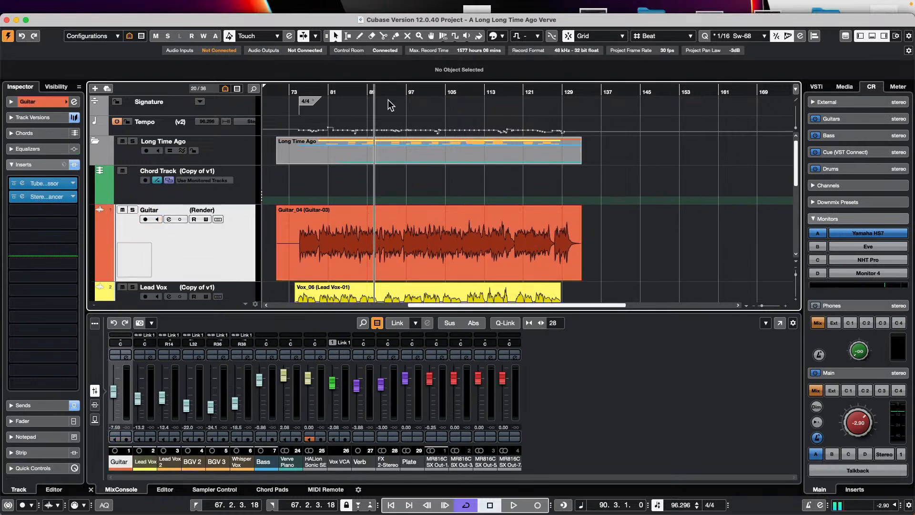
drag(394, 92, 388, 153)
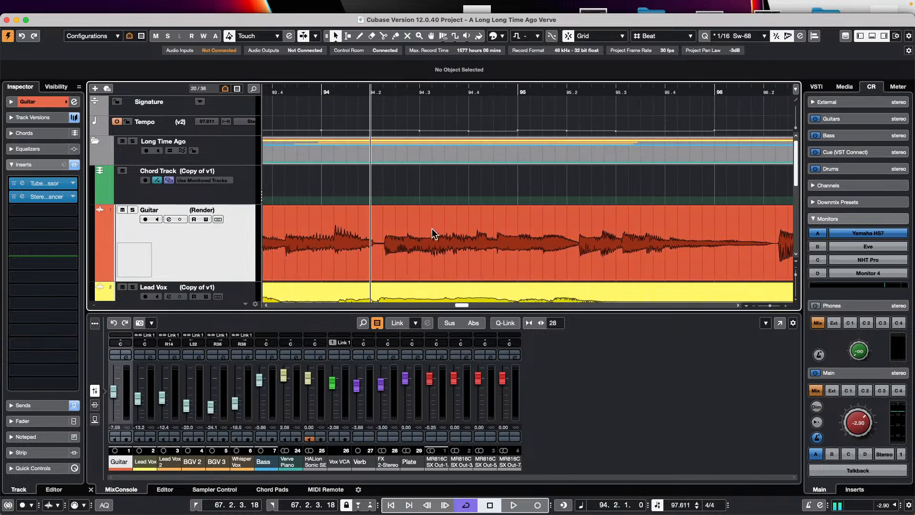
right_click(401, 239)
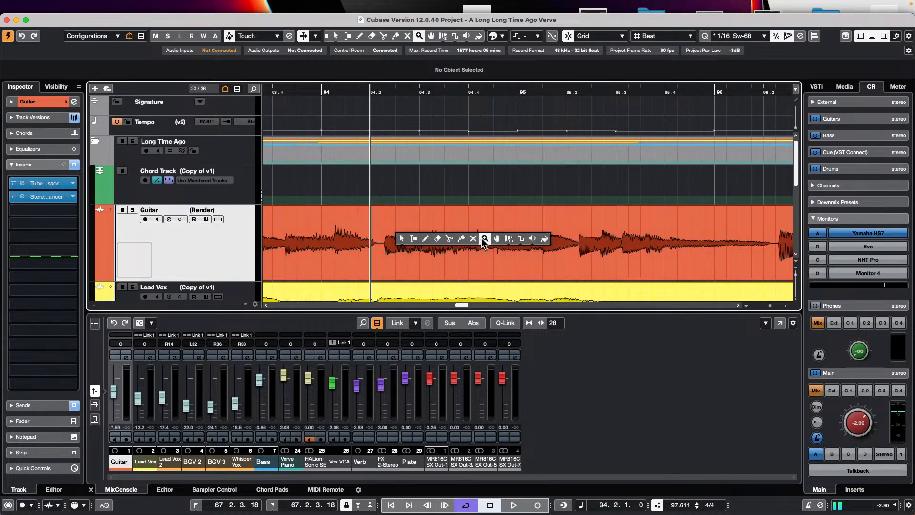
click(511, 243)
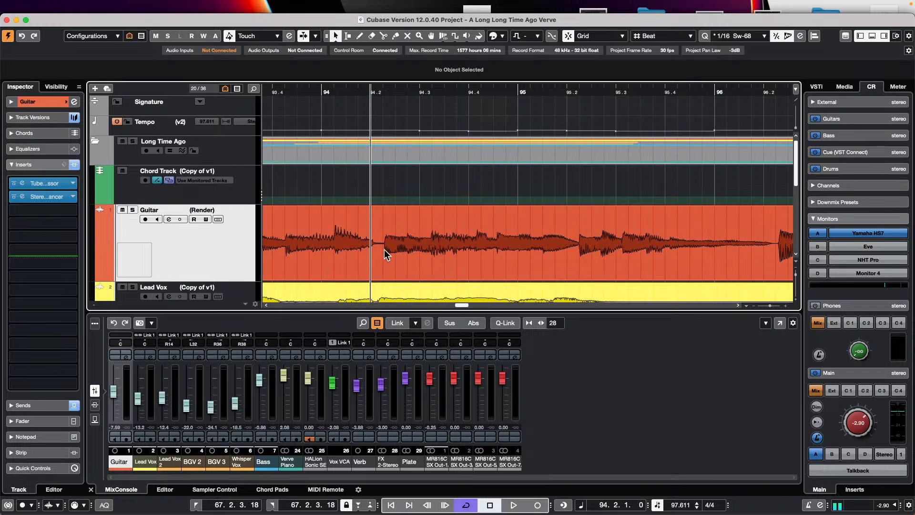
With the Free Warp tool, add a warp marker on the guitar attack just after 94.2 and move it to 94.3.1.
right_click(385, 252)
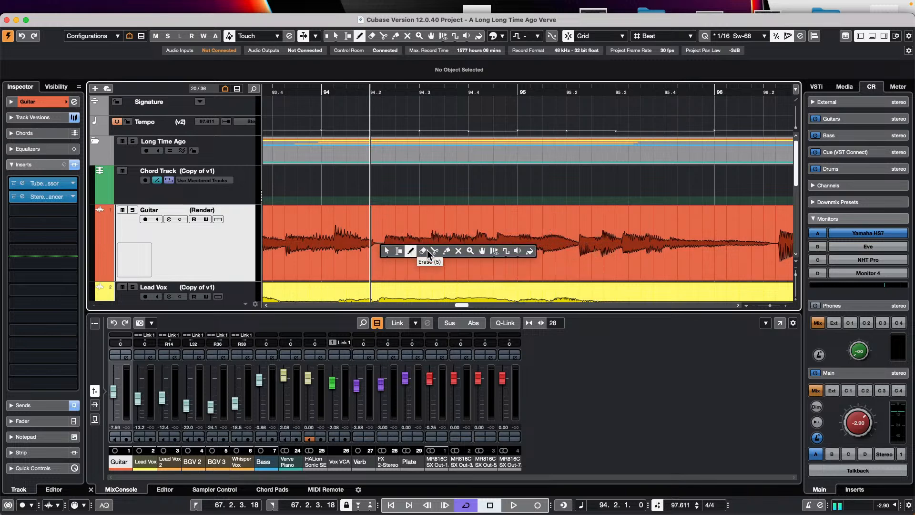
click(495, 250)
scroll(386, 92, up, 4)
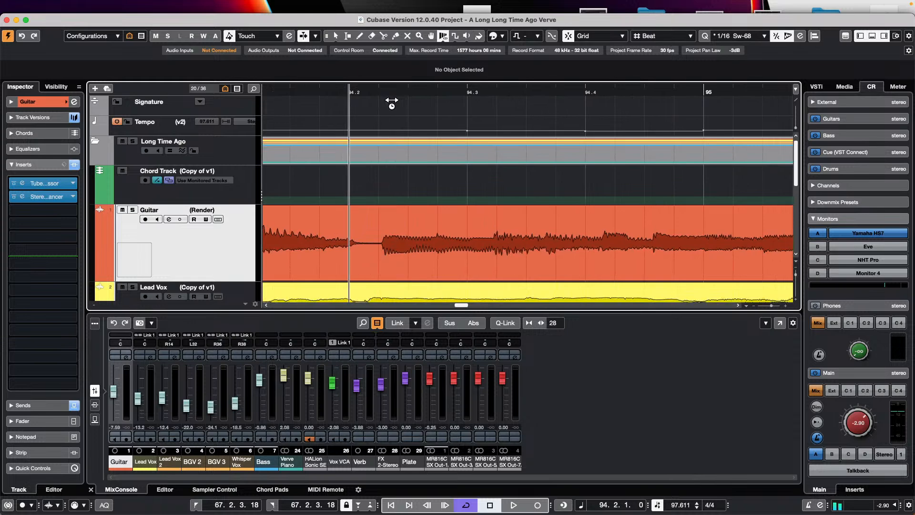
click(384, 246)
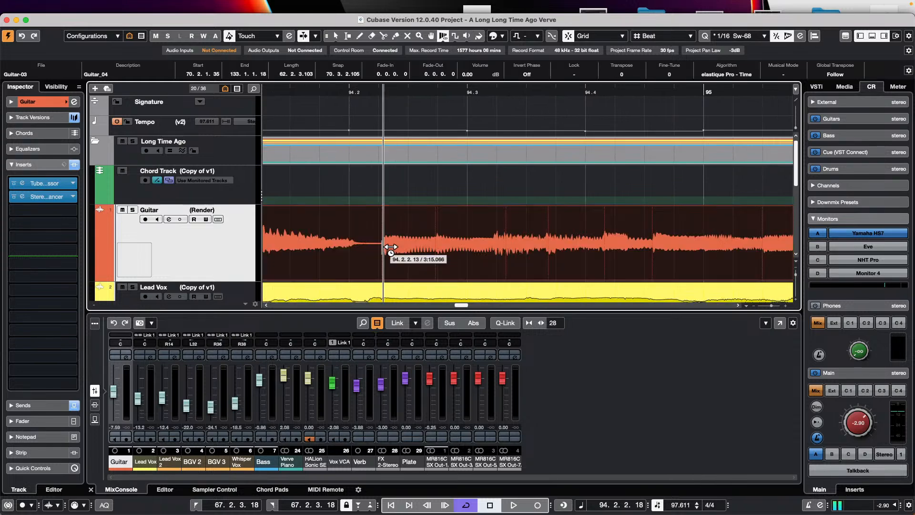
drag(432, 92, 443, 68)
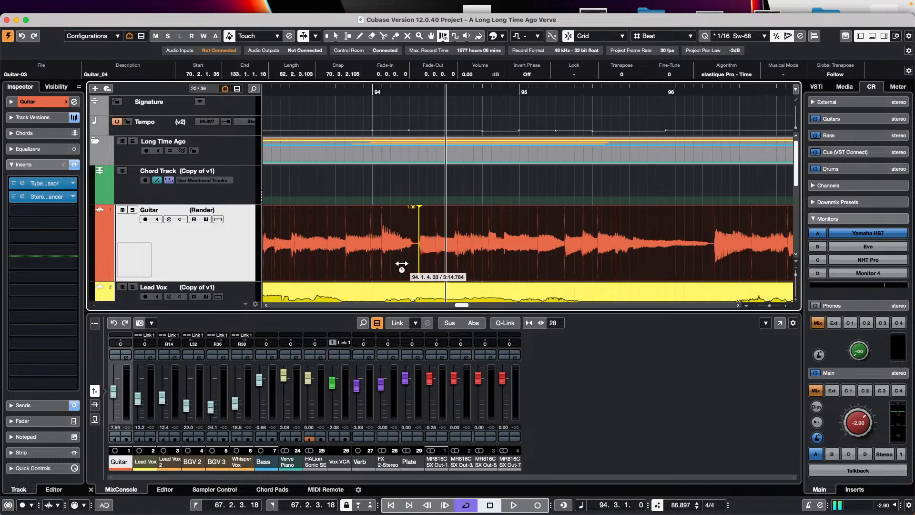
mouse_move(427, 250)
mouse_down()
mouse_move(401, 241)
mouse_move(266, 245)
mouse_move(517, 247)
mouse_move(467, 249)
mouse_up()
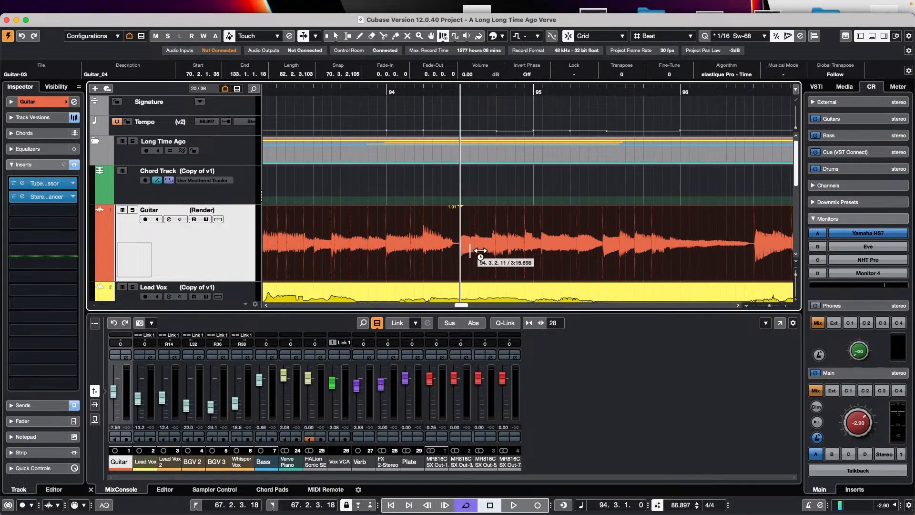
Add six warp markers to the guitar on both sides of 94.3, and move the one near 94.2 to about 94.2.3.
click(508, 260)
click(496, 261)
click(475, 262)
click(423, 260)
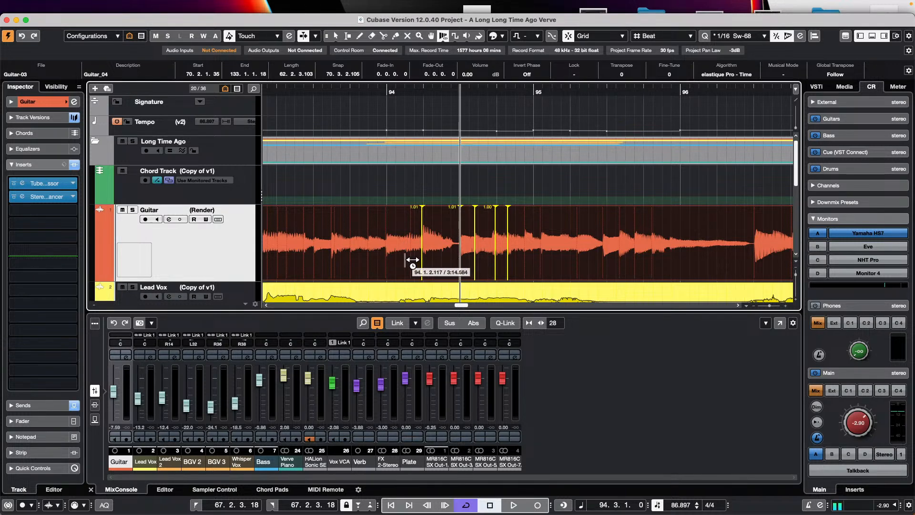
click(386, 260)
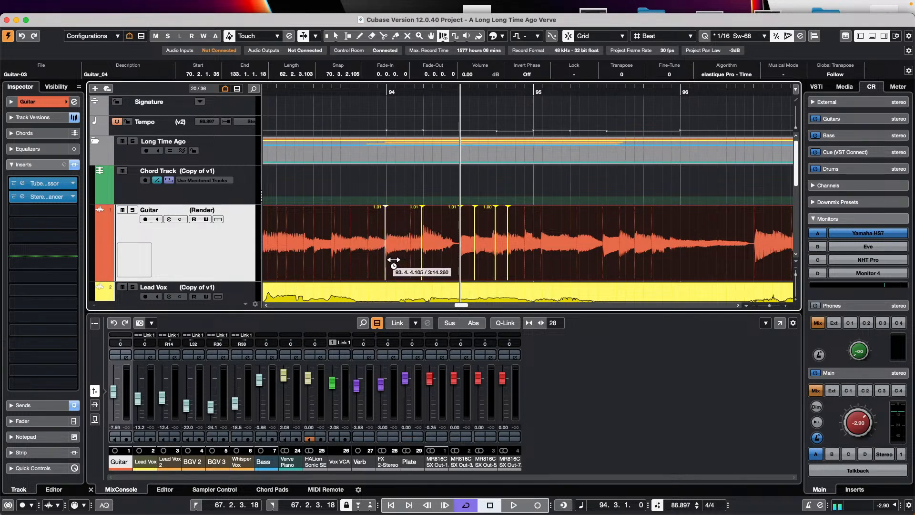
click(350, 260)
drag(429, 262, 450, 262)
Add seven warp markers to the guitar between 94.4 and 95.3, and shift the one just after 95.2 forward in time.
click(603, 261)
click(619, 261)
click(635, 258)
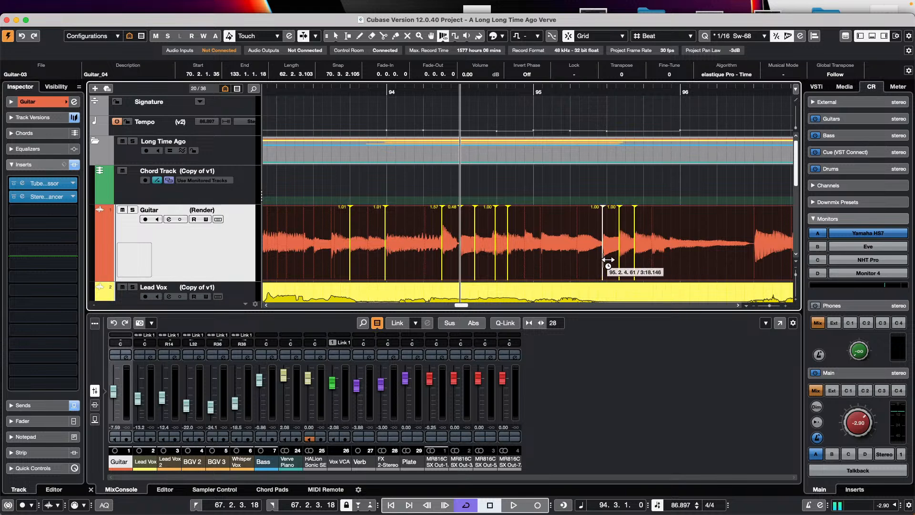
click(577, 258)
click(540, 258)
click(525, 260)
click(512, 260)
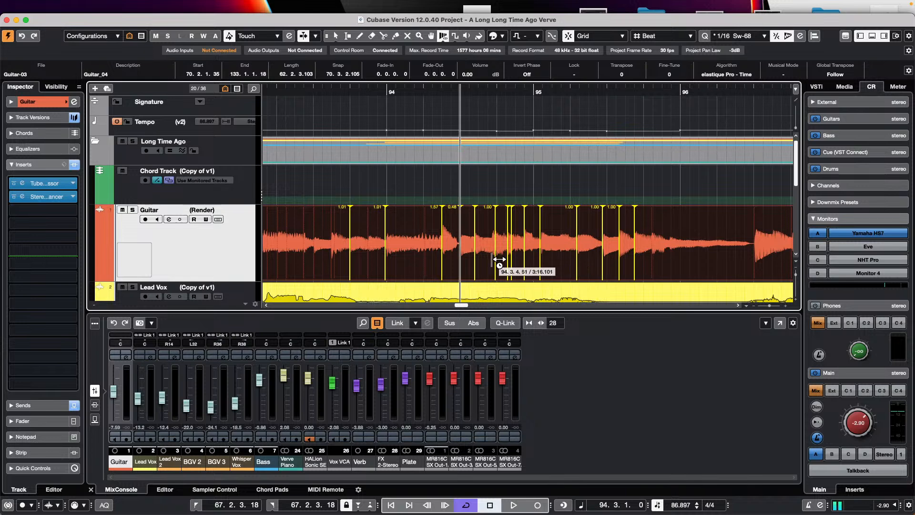
mouse_move(577, 258)
mouse_down()
mouse_move(590, 257)
mouse_move(566, 259)
mouse_move(593, 260)
mouse_up()
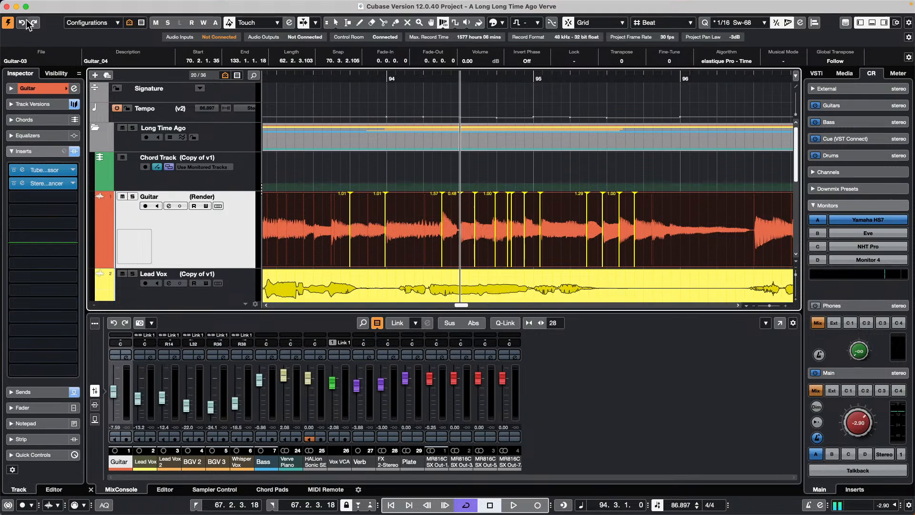
Create warp markers from hitpoints for the selected Guitar event.
click(217, 5)
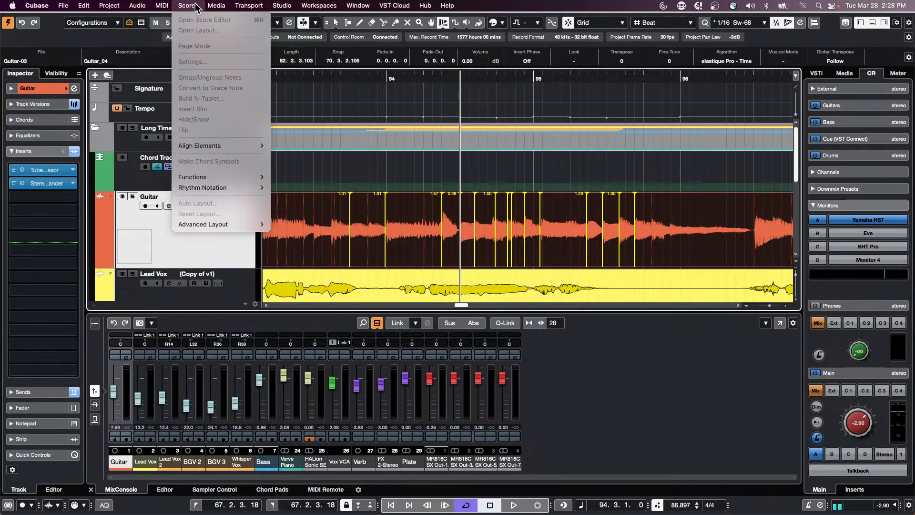
mouse_move(158, 4)
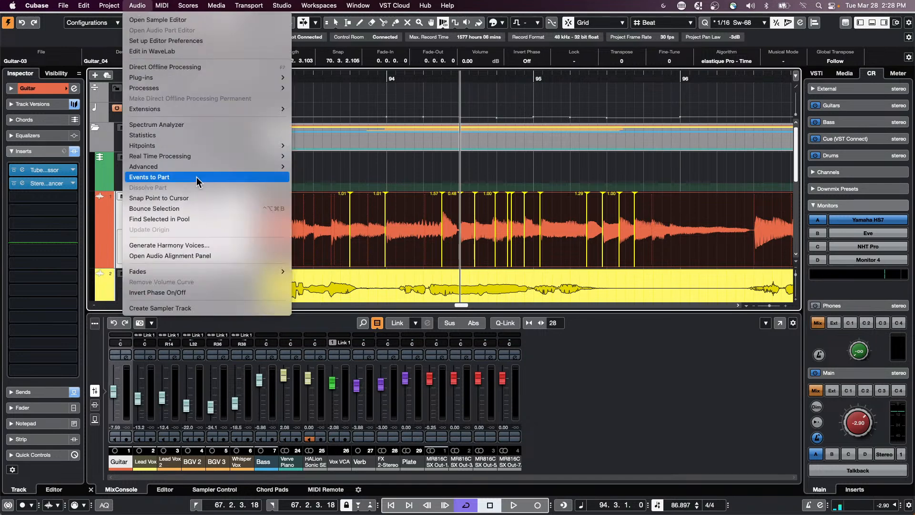
mouse_move(203, 155)
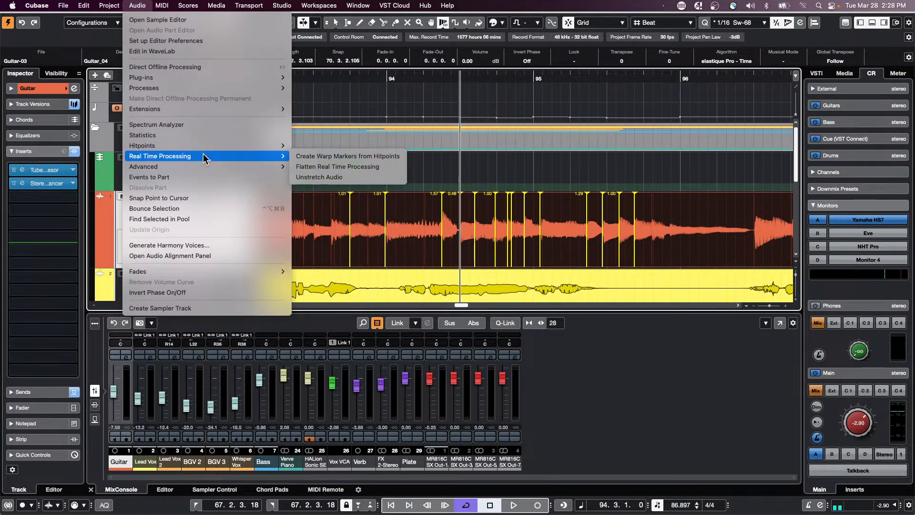
click(350, 156)
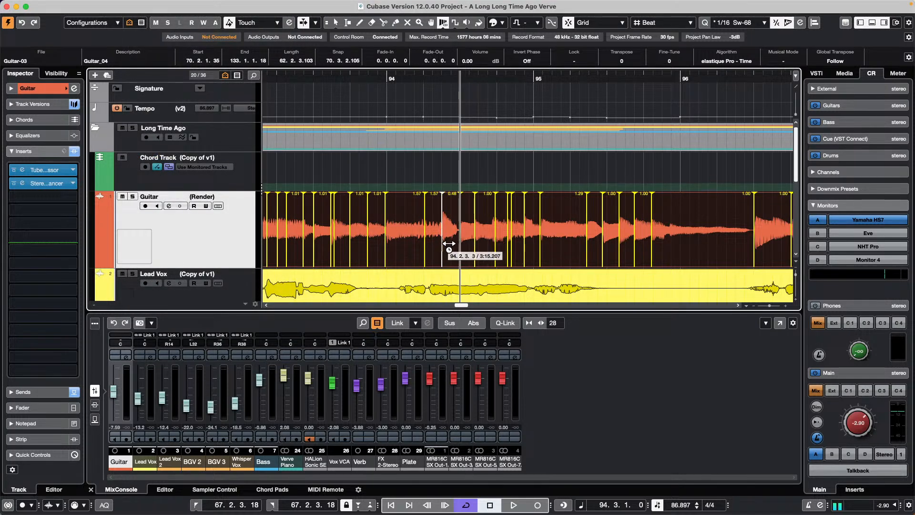
Move the guitar warp marker at 94.2.3 slightly earlier and the stretched one in bar 95 back to about 95.2, then return to object selection.
drag(448, 243, 447, 244)
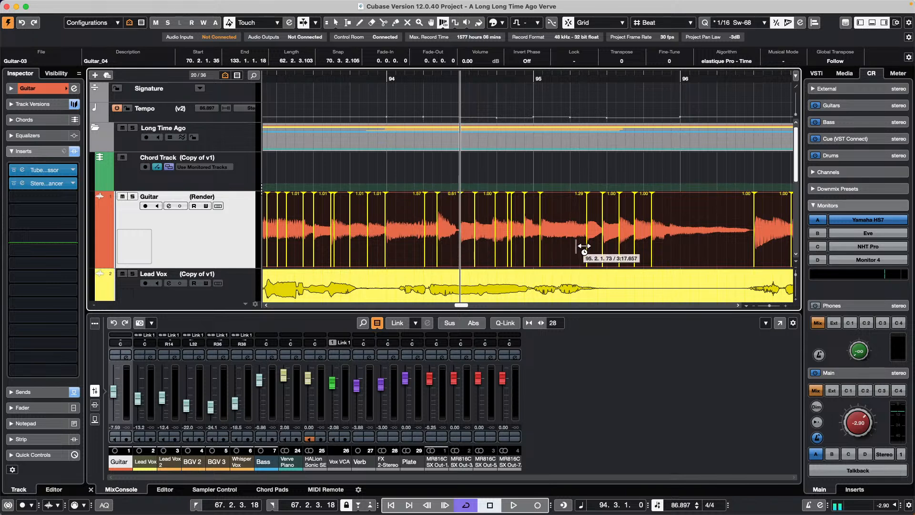
drag(592, 257, 578, 250)
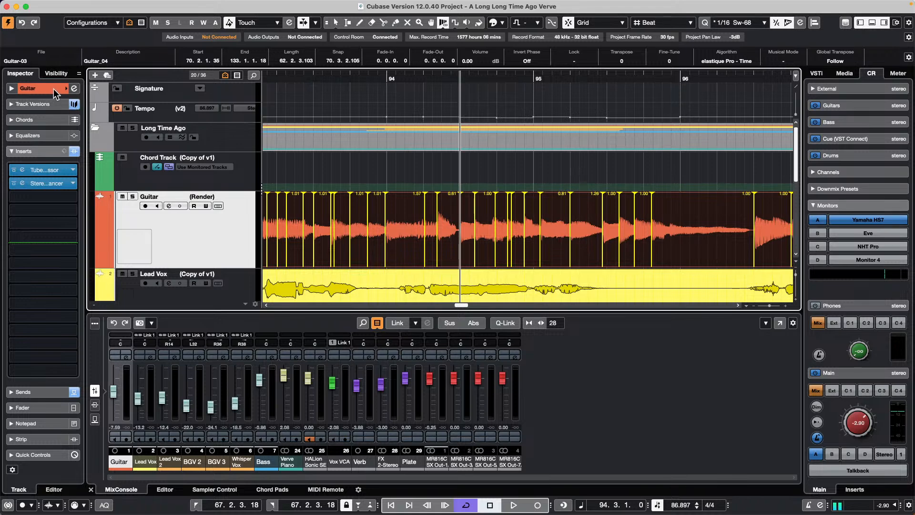
key(1)
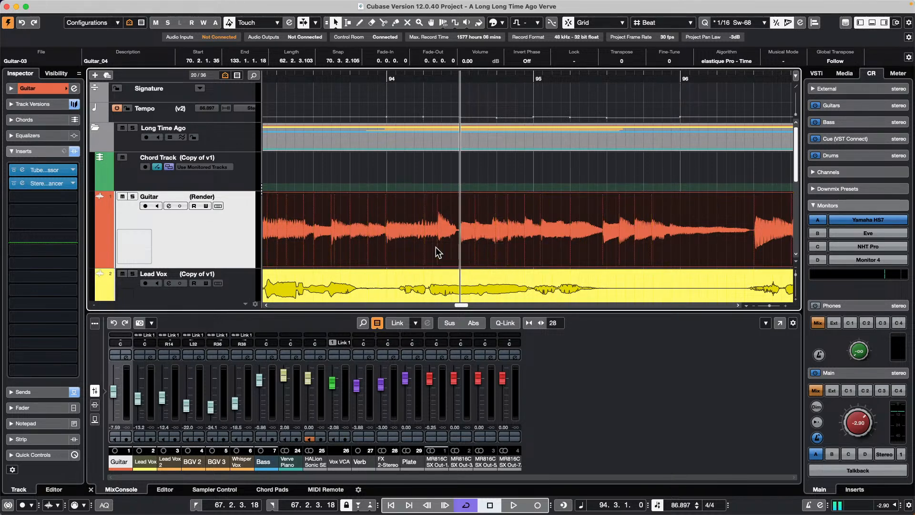
Open the Guitar event in the sample editor and display its AudioWarp settings and warp markers.
double_click(411, 248)
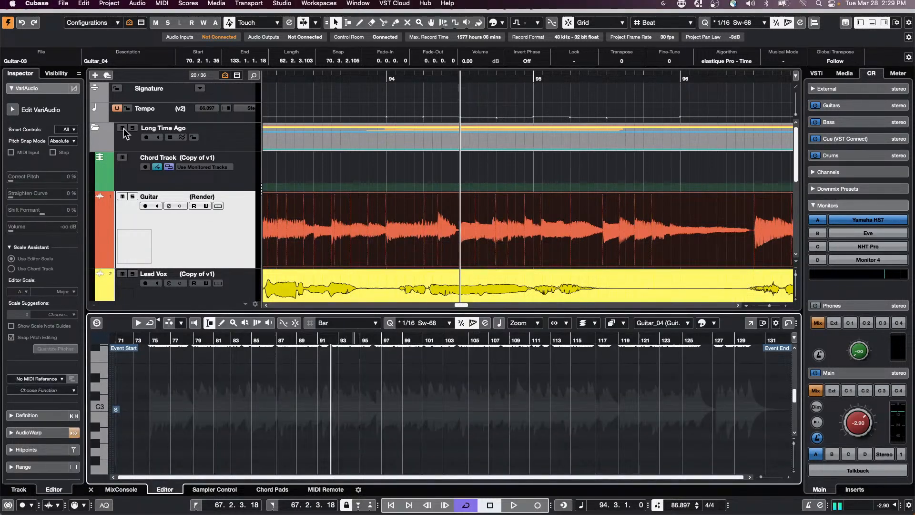
click(29, 92)
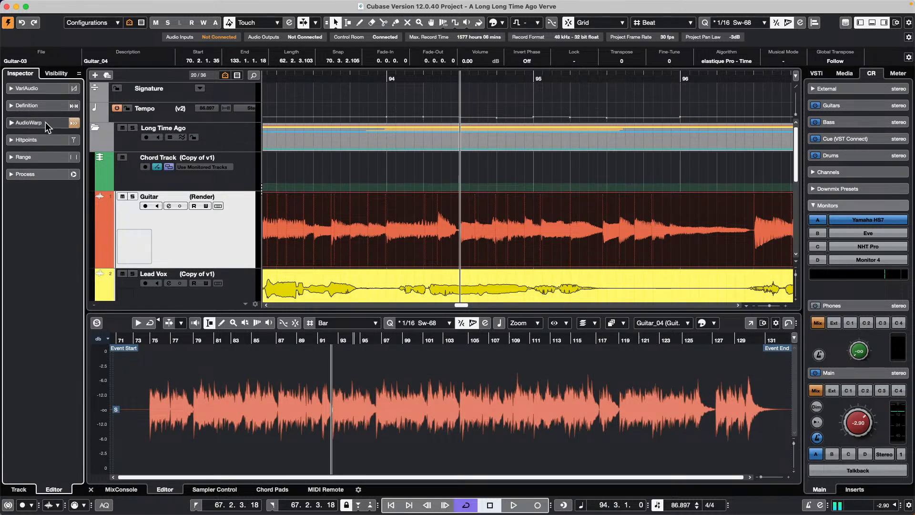
click(11, 124)
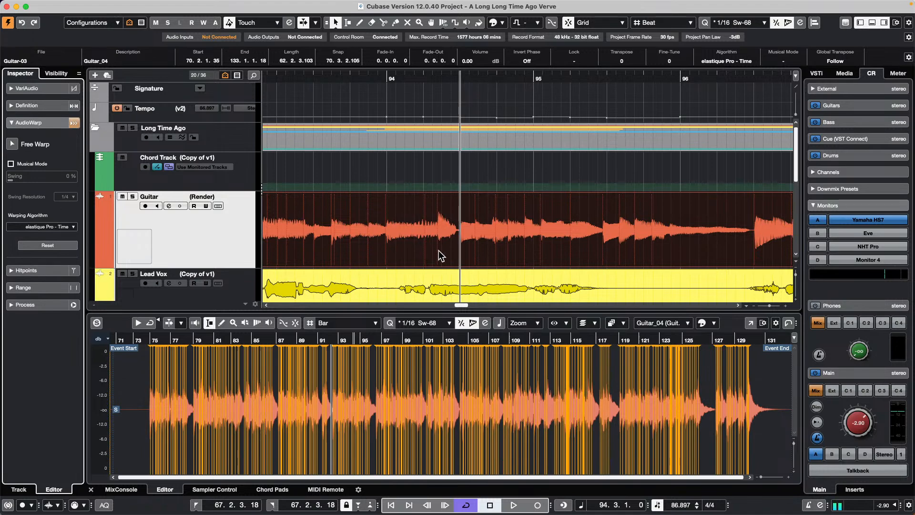
click(450, 72)
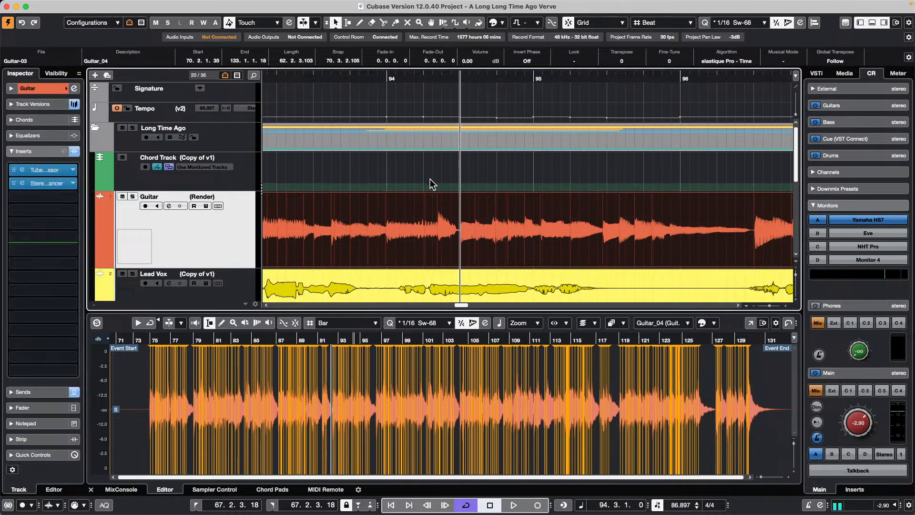
With Free Warp, move the Guitar warp marker after 95.3 forward to about 95.4.1, then return to object selection.
right_click(432, 243)
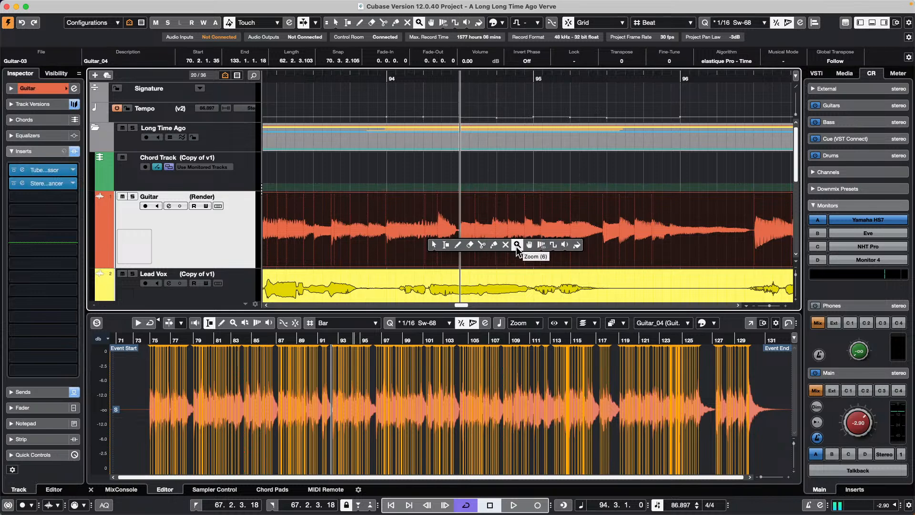
click(541, 245)
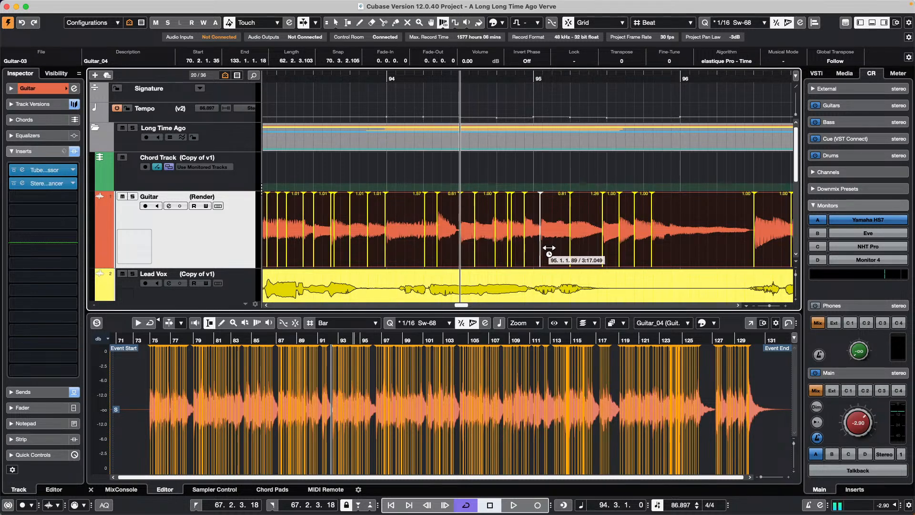
click(444, 239)
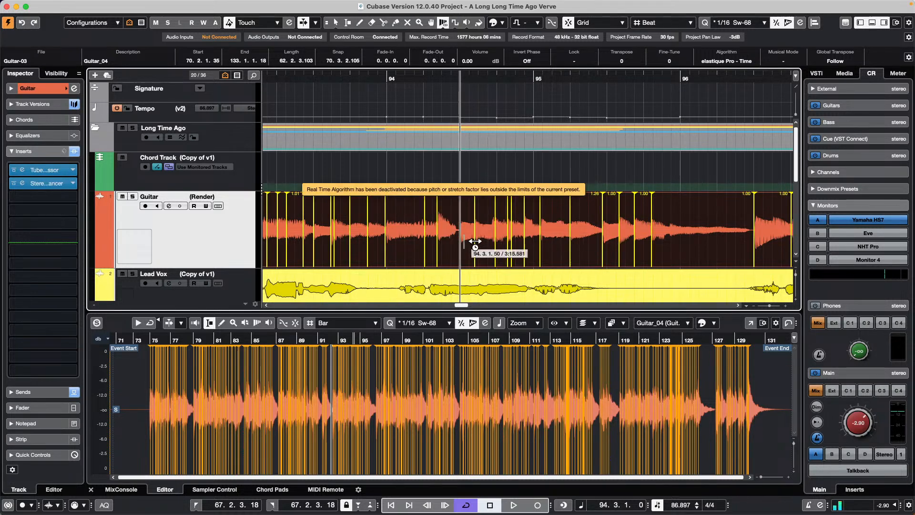
drag(659, 247, 696, 250)
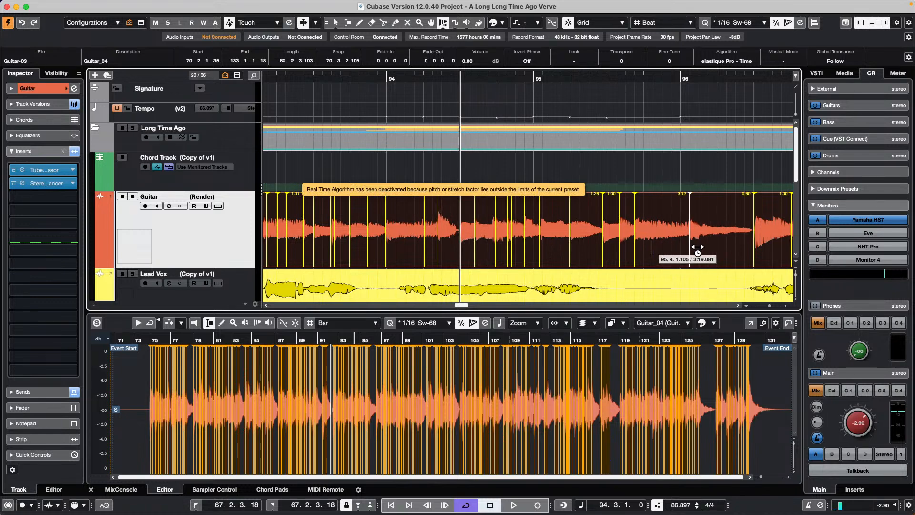
key(1)
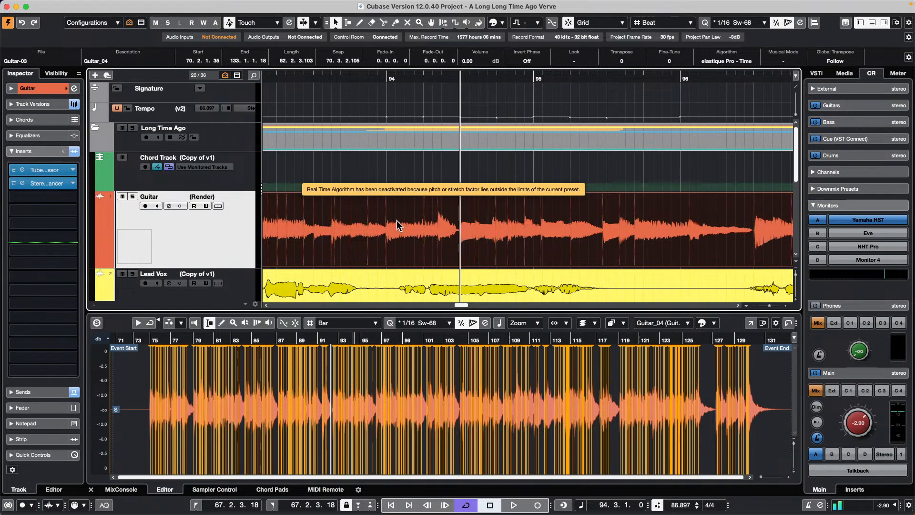
Open the Guitar event in the sample editor and reset all of its AudioWarp changes.
double_click(398, 221)
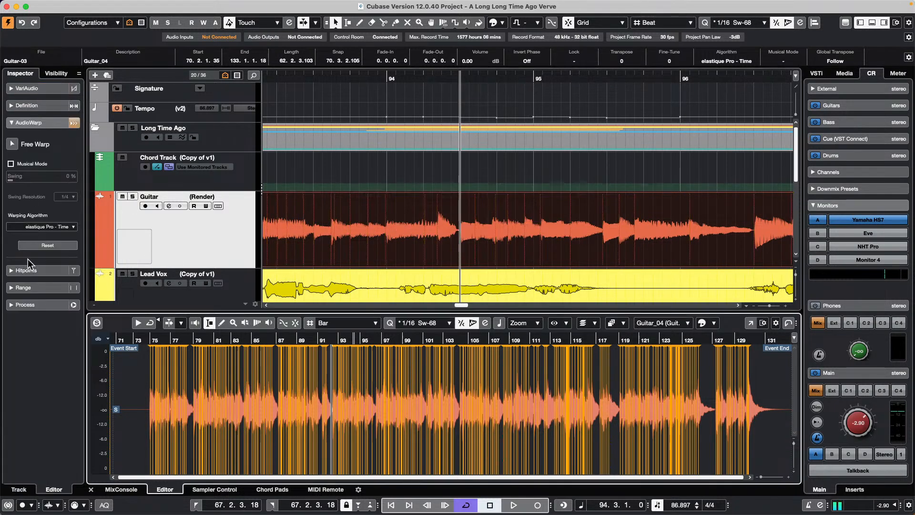
click(45, 246)
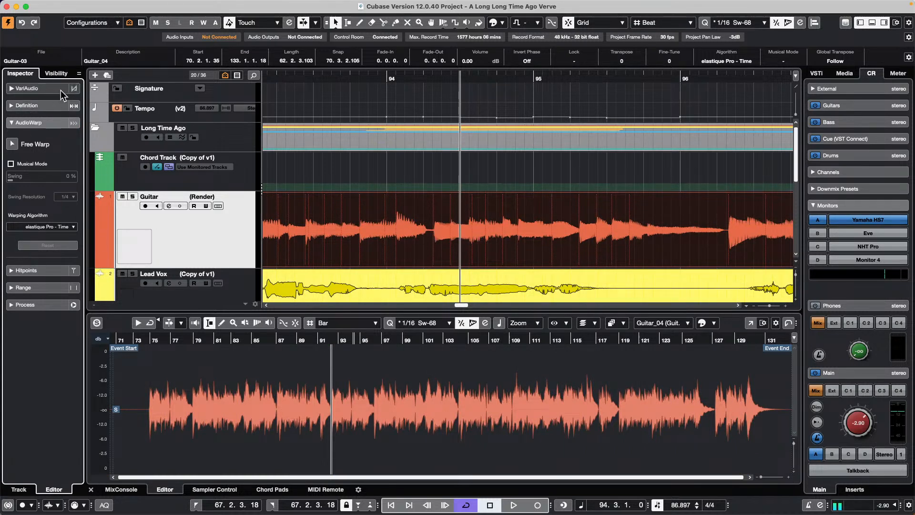
click(48, 124)
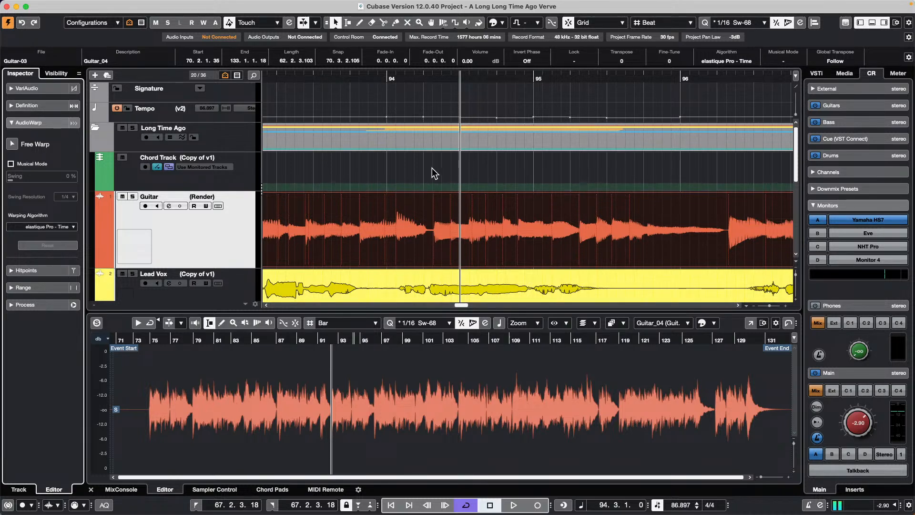
Add one MIDI track directly below the Verve Piano track.
scroll(219, 194, down, 7)
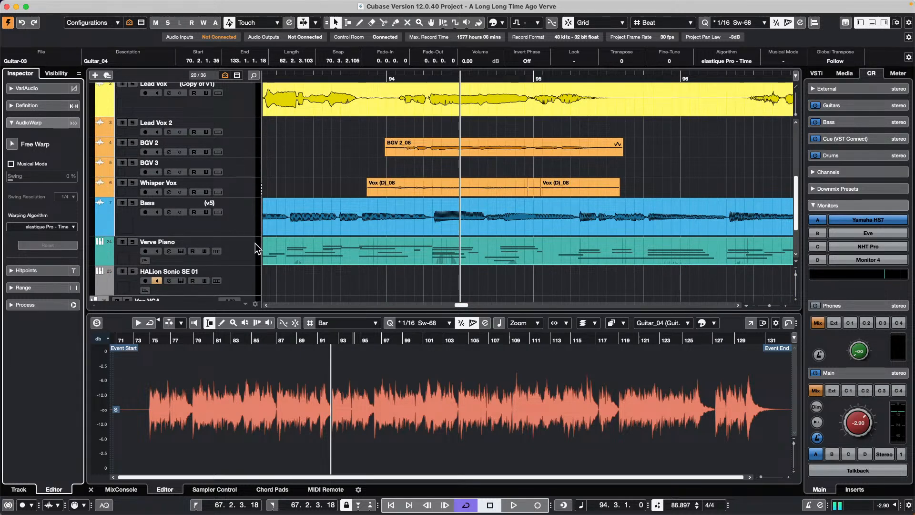
click(251, 249)
right_click(241, 253)
mouse_move(340, 258)
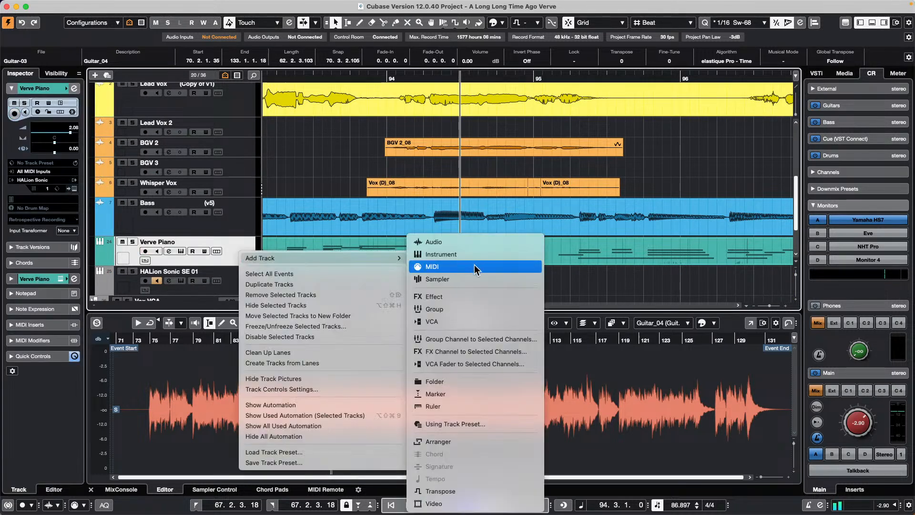
click(470, 267)
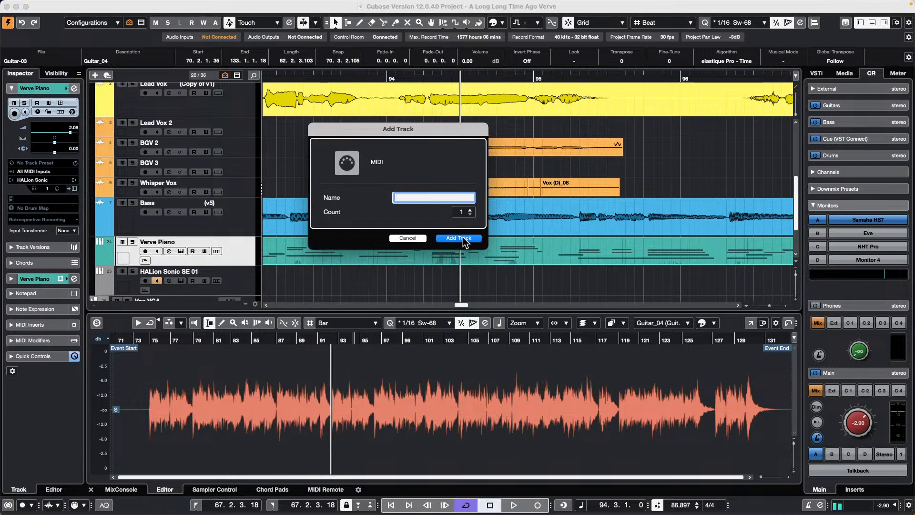
click(466, 242)
key(Up)
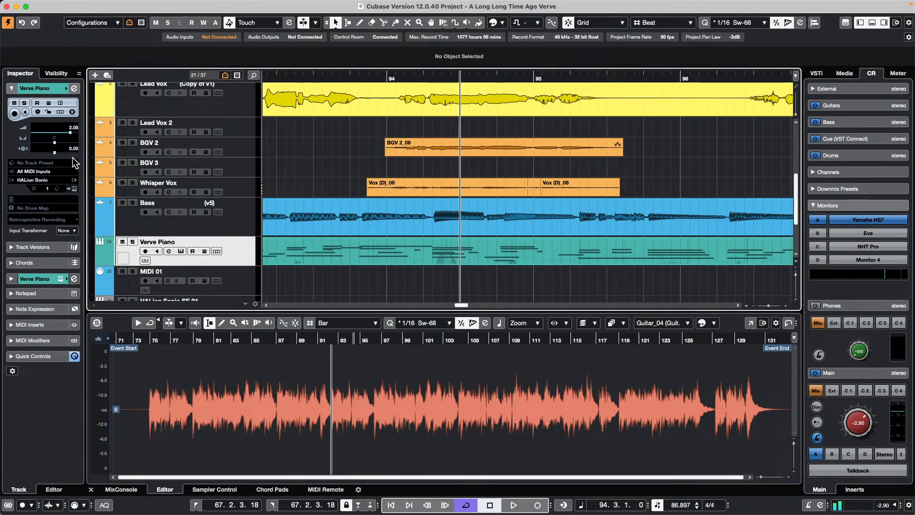
Select the new MIDI track and look through its available MIDI inputs.
click(246, 281)
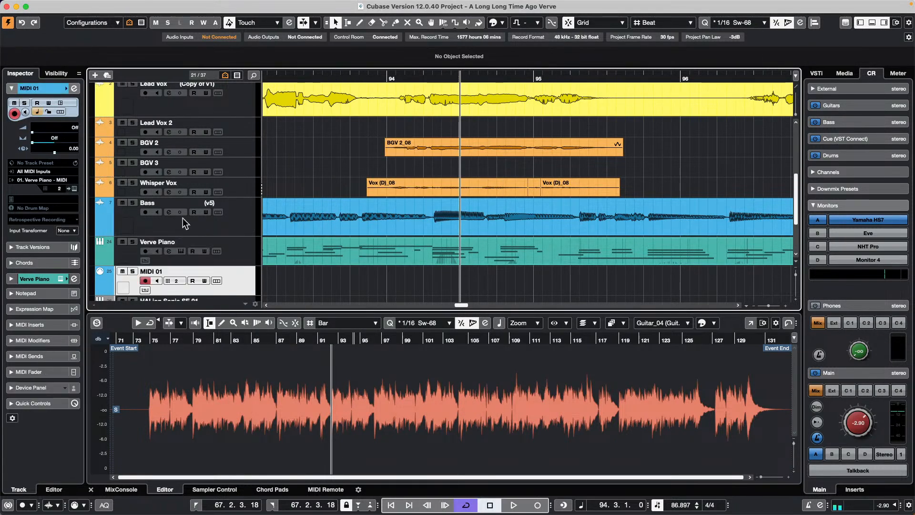
click(54, 171)
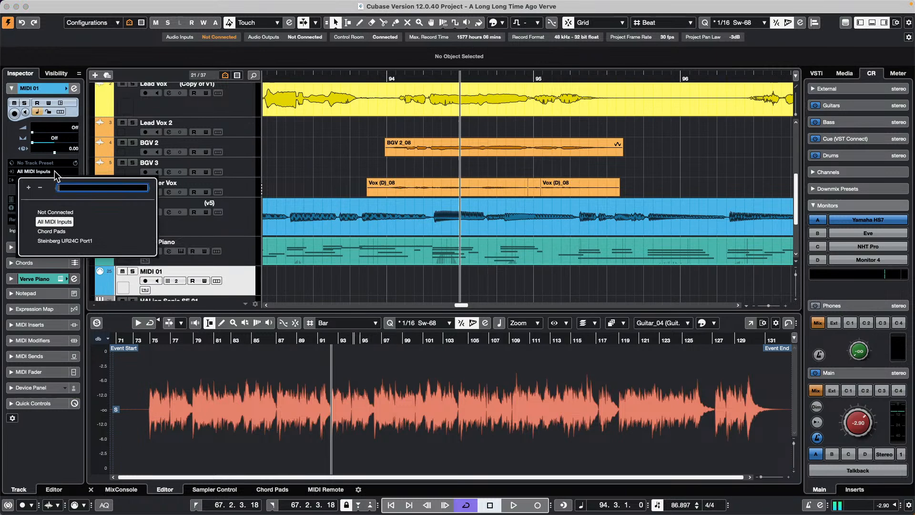
click(313, 273)
Draw a MIDI part from 93.1.1 to 96.3.1 on the MIDI 01 track and open it in the note editor.
right_click(299, 281)
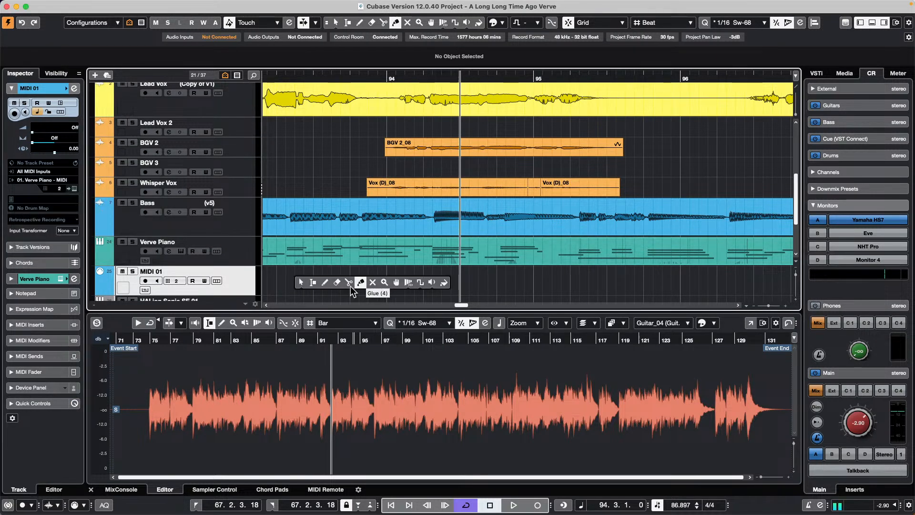
click(325, 283)
drag(270, 275, 754, 280)
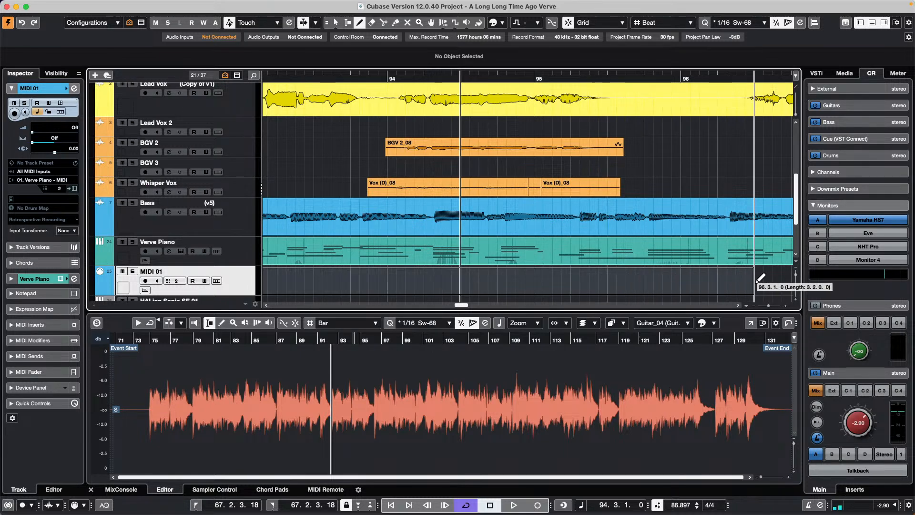
key(1)
double_click(525, 284)
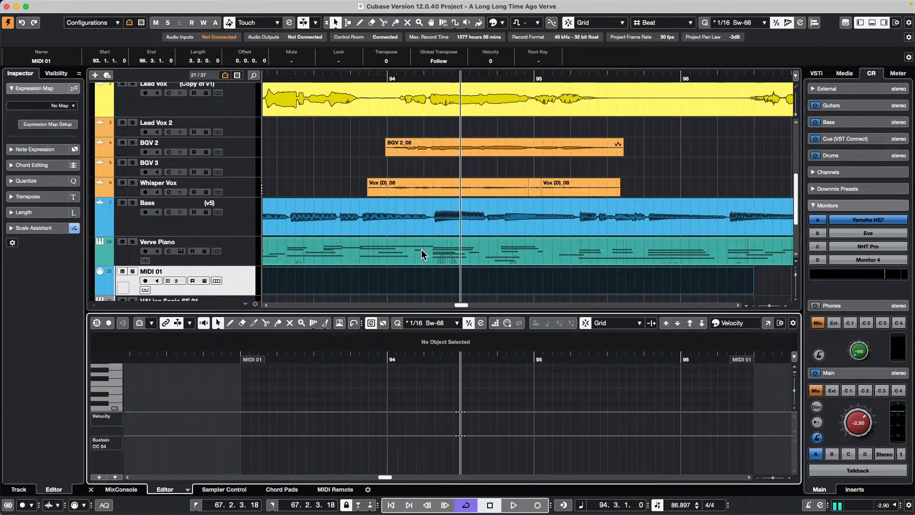
Draw a D#3 note from bar 93 to bar 96 and extend the MIDI part's start back to 92.4.1.
right_click(503, 381)
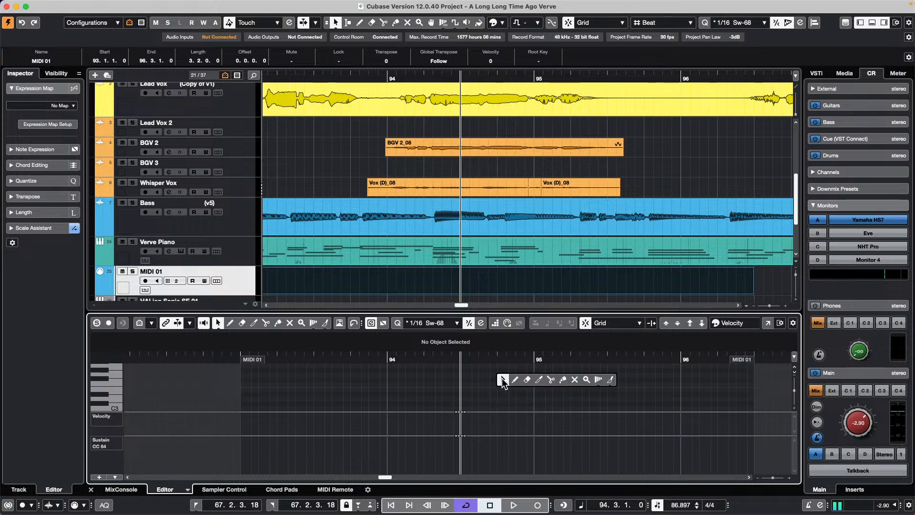
click(516, 382)
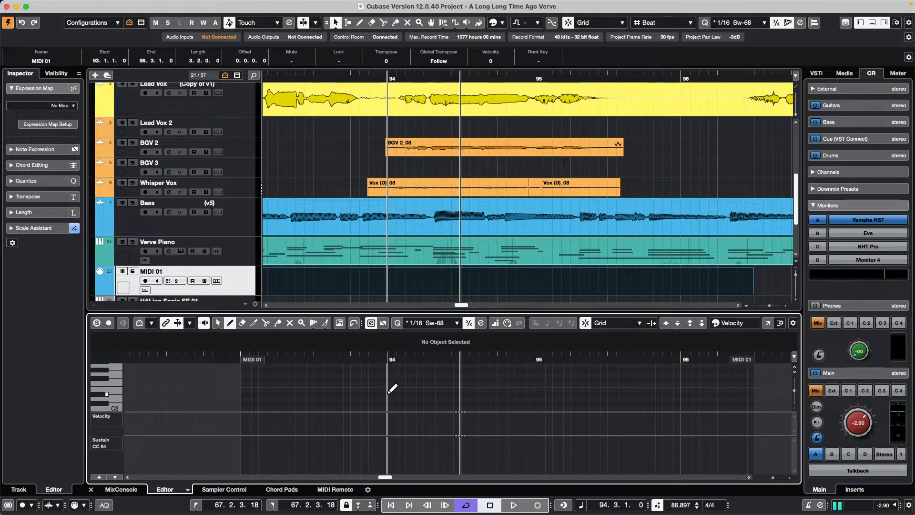
click(247, 394)
mouse_move(248, 395)
mouse_down()
mouse_move(715, 394)
mouse_move(682, 395)
mouse_up()
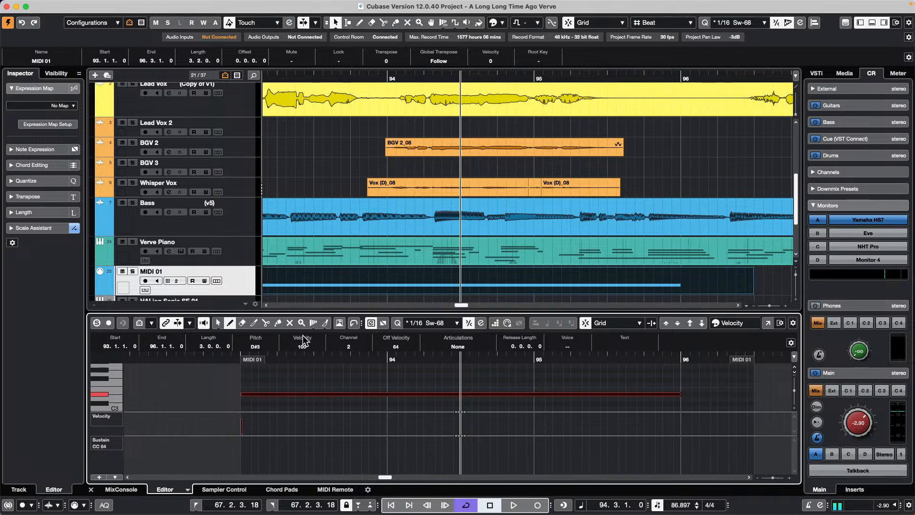
drag(270, 361, 204, 358)
drag(261, 361, 185, 377)
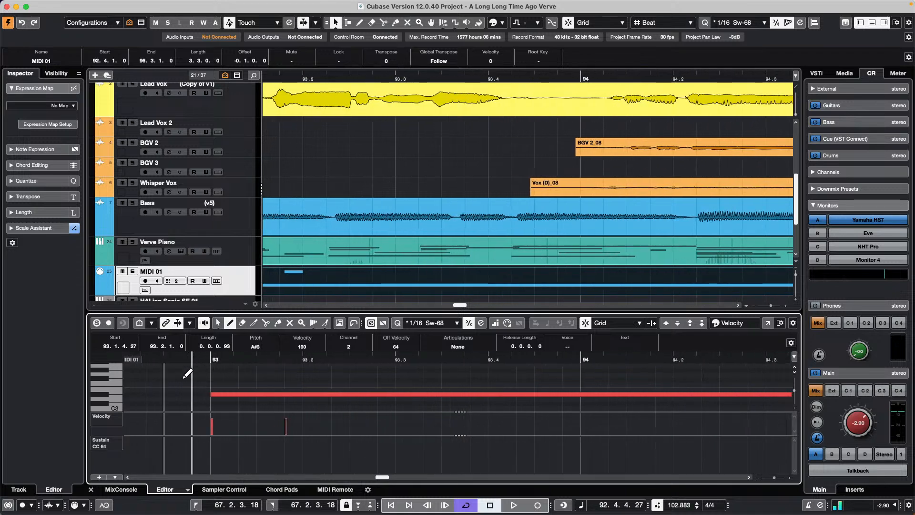
Open the MIDI 01 part in a separate Key Editor window, framed on the start of the D#3 note.
click(768, 323)
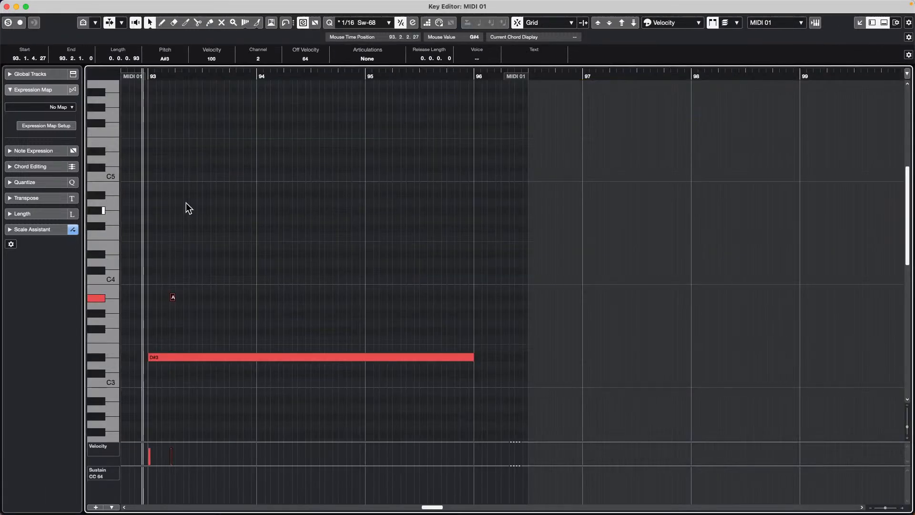
scroll(179, 183, down, 2)
scroll(179, 185, down, 6)
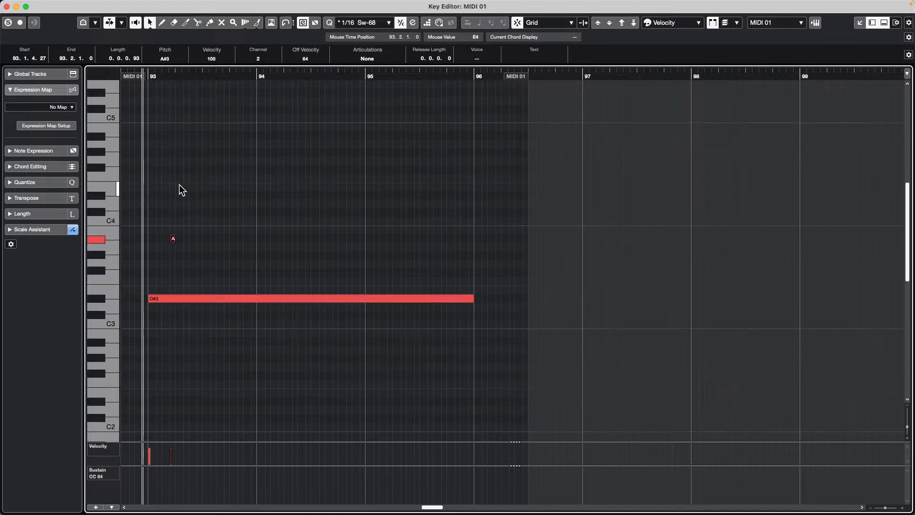
drag(167, 77, 24, 66)
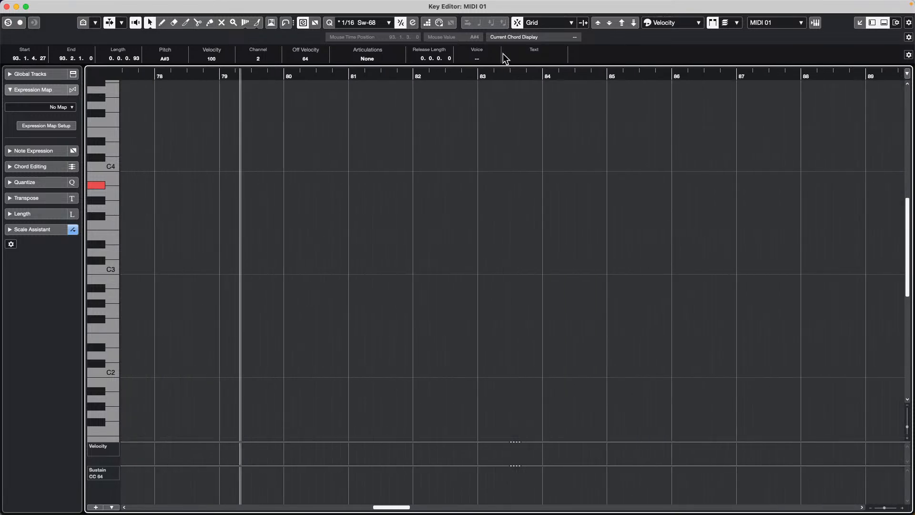
drag(497, 75, 499, 26)
drag(658, 77, 616, 150)
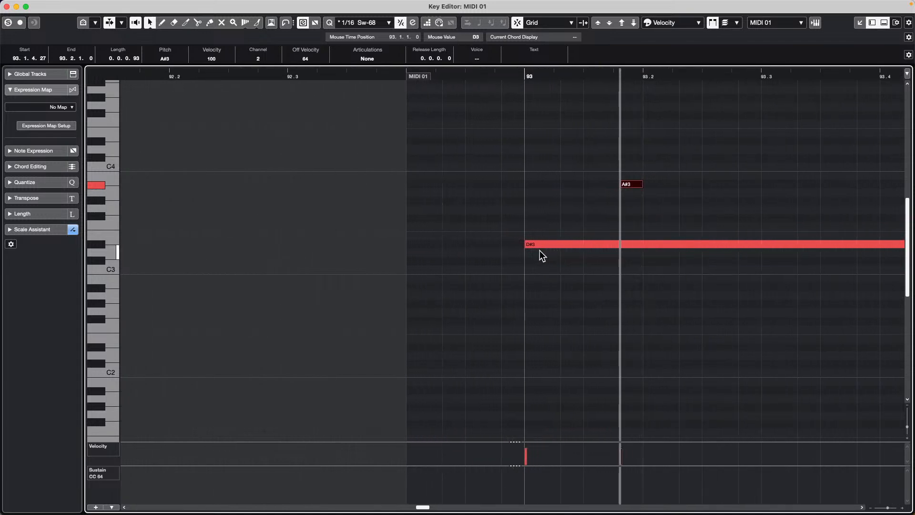
Set the quantize value to 1/32 and split the whole D#3 note into repeated 1/32 notes.
right_click(539, 251)
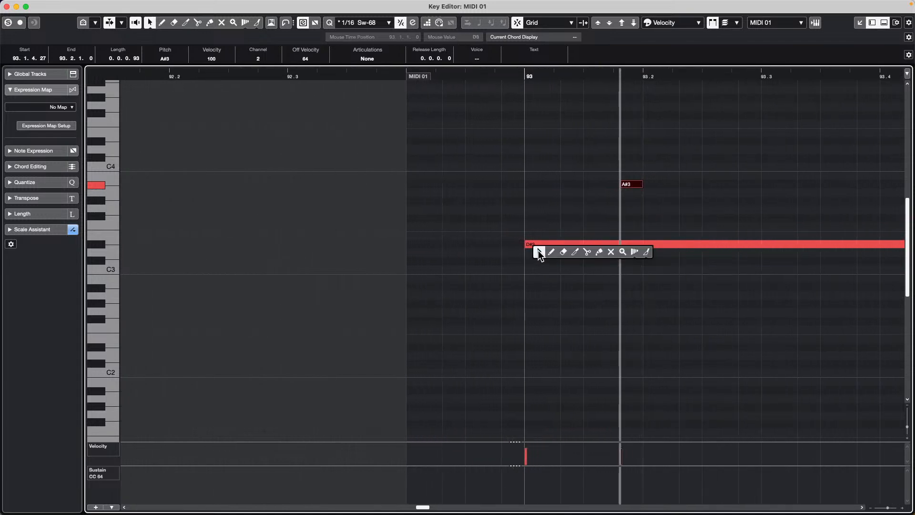
click(587, 252)
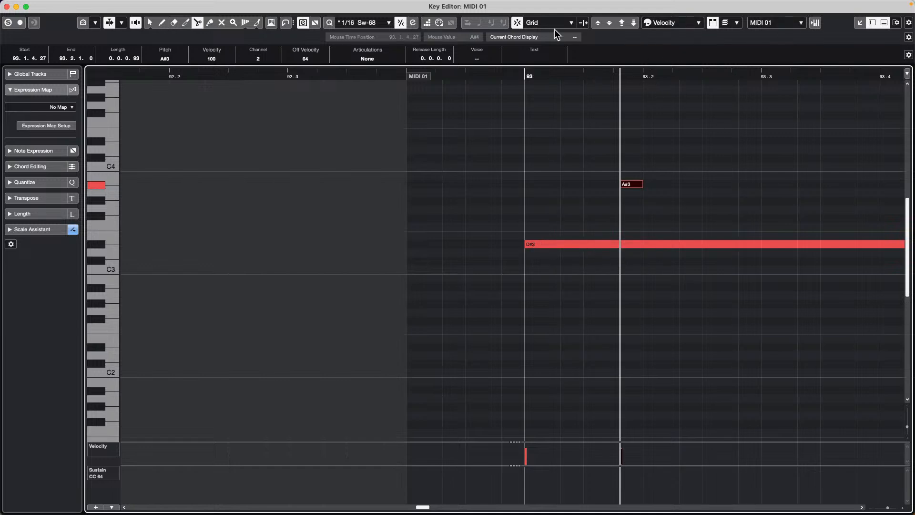
click(374, 23)
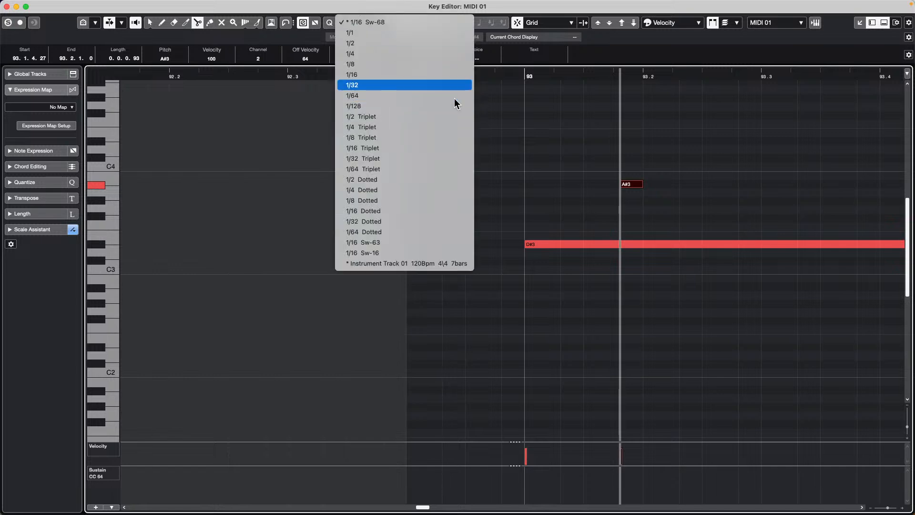
click(403, 86)
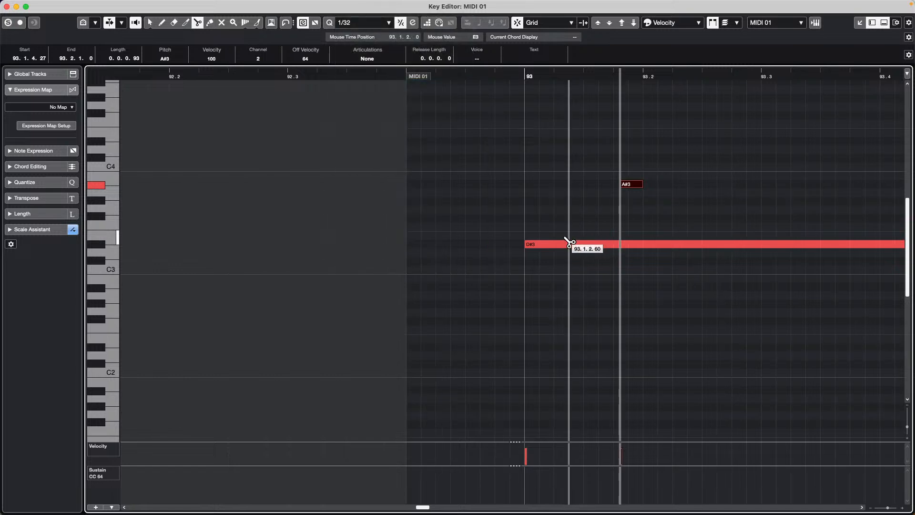
alt+click(541, 244)
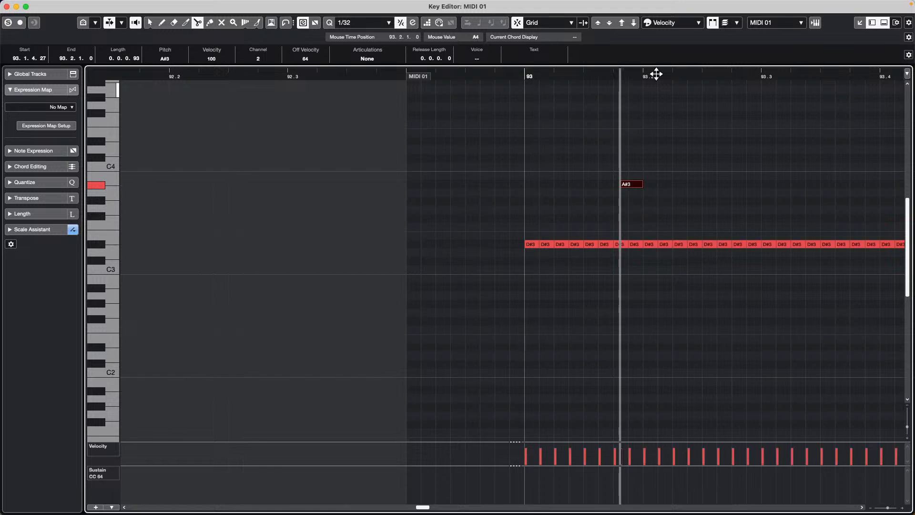
Select the whole row of repeated D#3 notes from bar 93 to bar 96 and lower their pitch to G#1.
drag(556, 78, 556, 63)
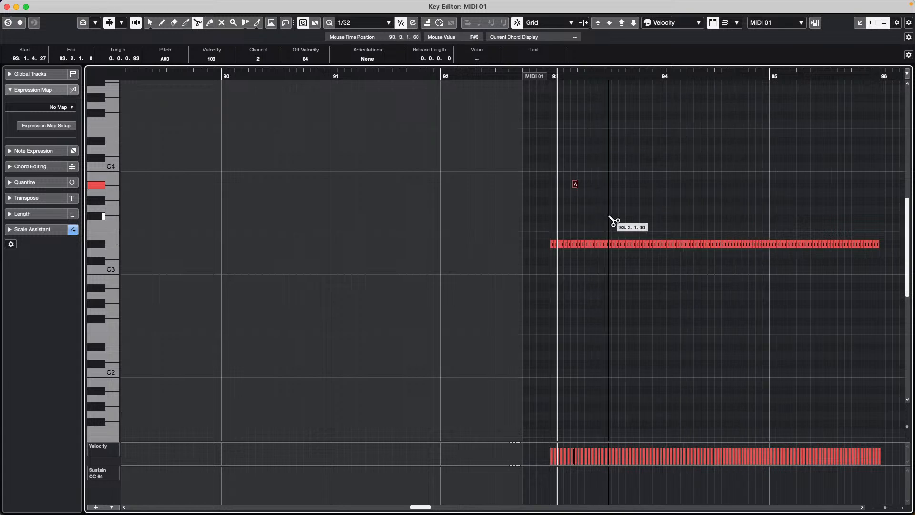
key(1)
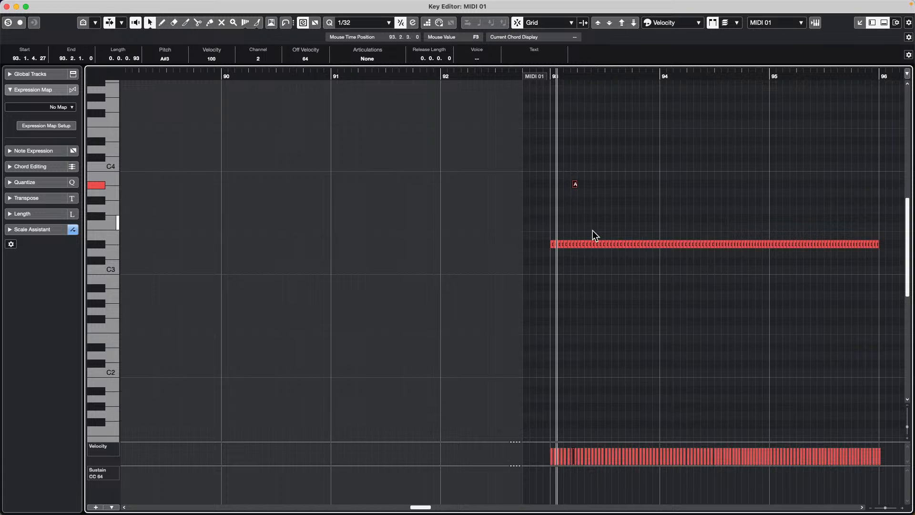
drag(542, 251, 906, 246)
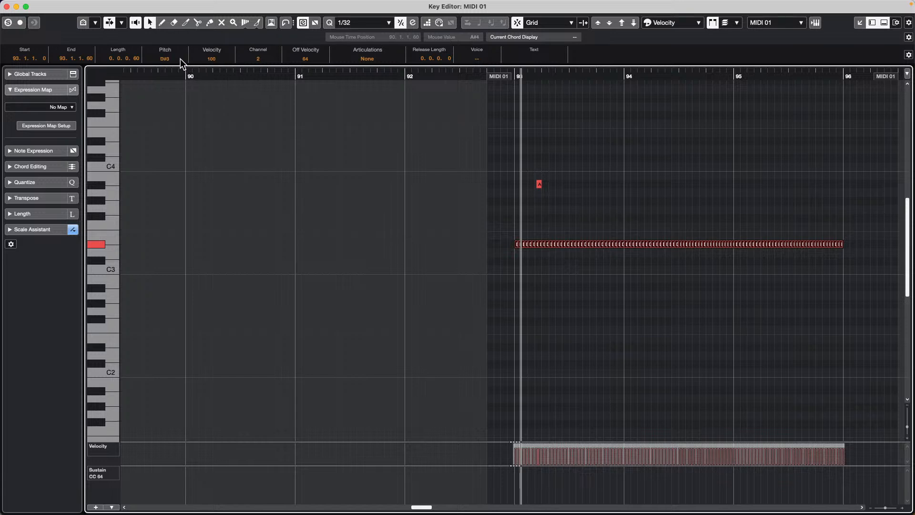
scroll(181, 59, down, 6)
scroll(177, 60, down, 11)
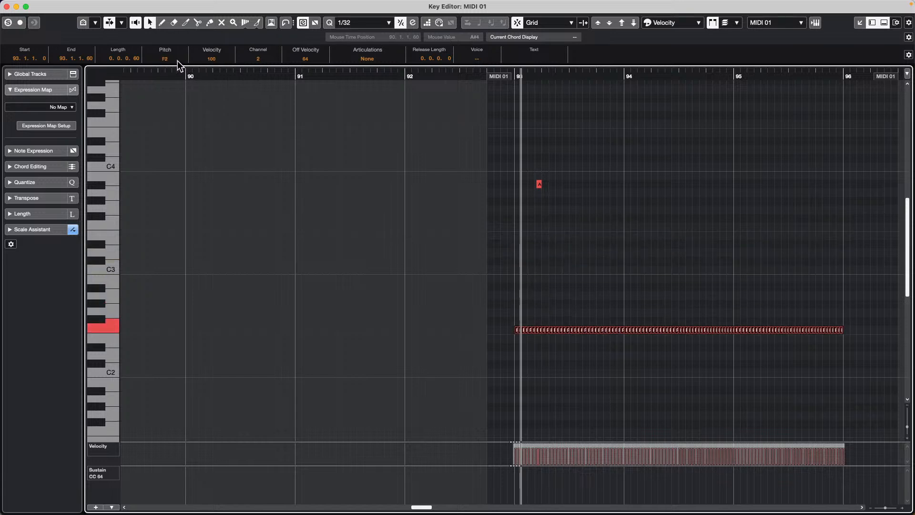
scroll(178, 59, down, 2)
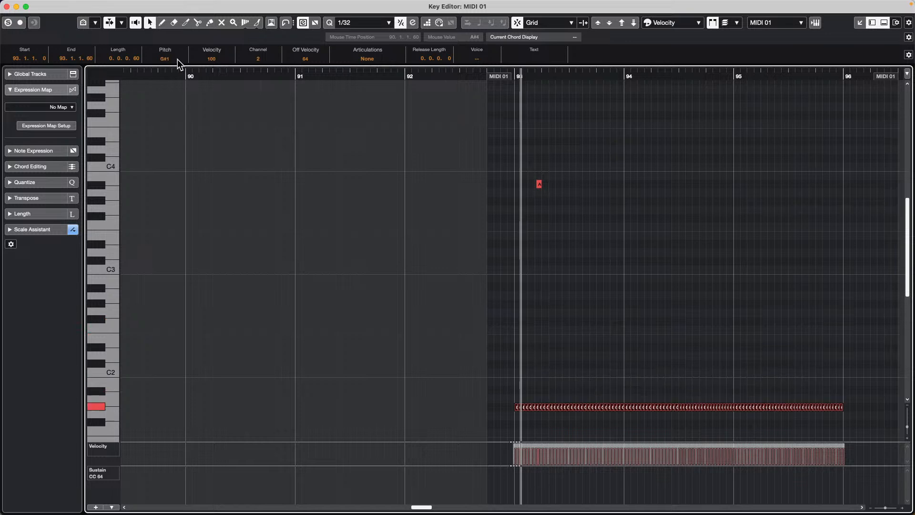
Lower the selected row of repeated notes to F1, and place the project cursor just before bar 93.
scroll(177, 59, down, 3)
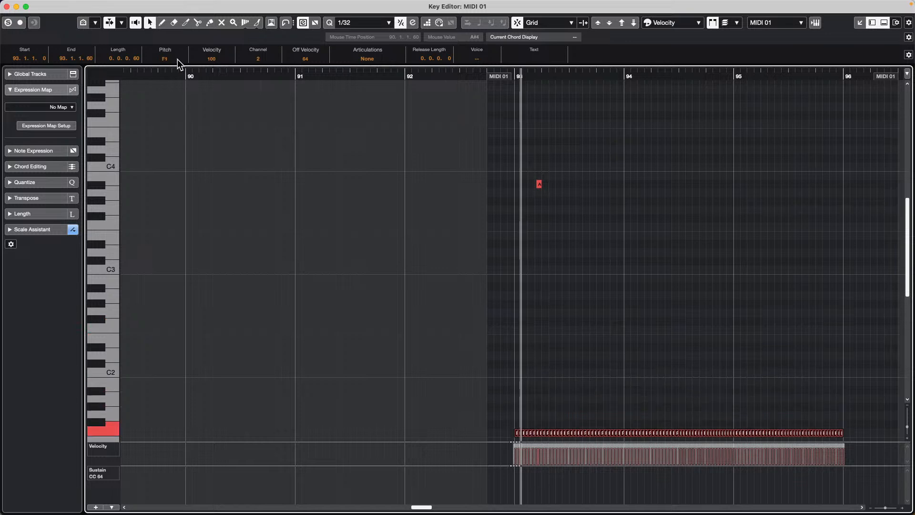
click(622, 311)
scroll(619, 300, down, 5)
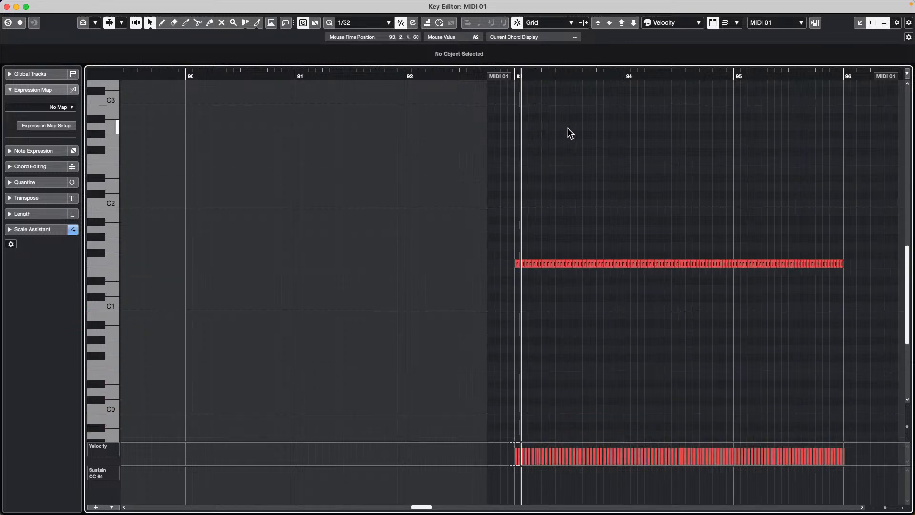
drag(512, 74, 494, 94)
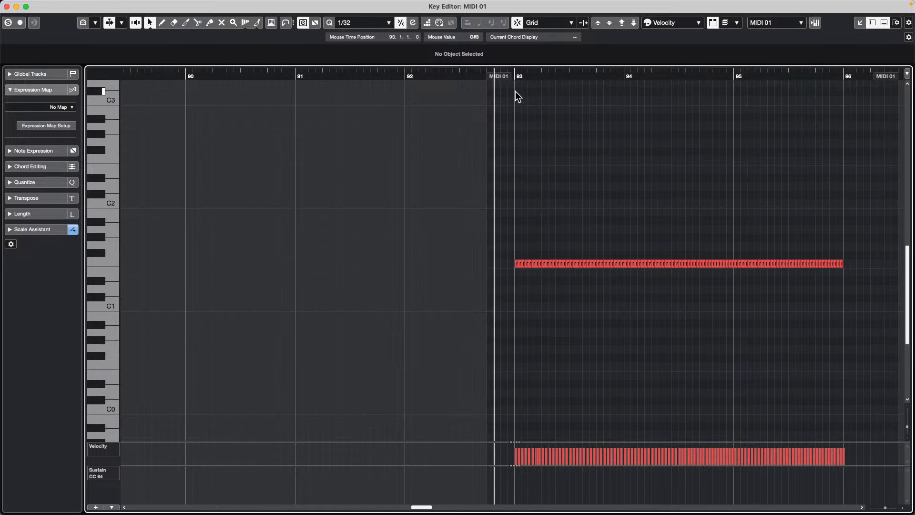
Open the Logical Editor for the MIDI part and place its window clear of the repeated notes.
click(162, 6)
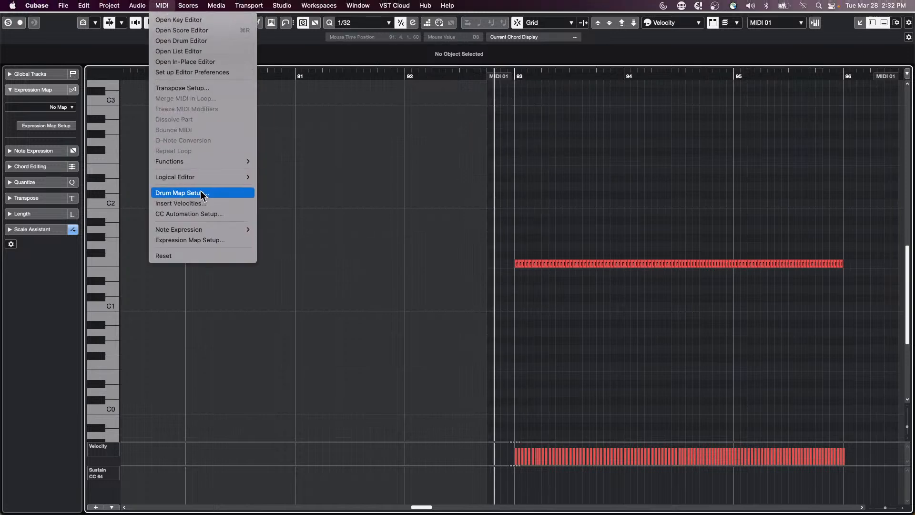
mouse_move(241, 177)
click(291, 180)
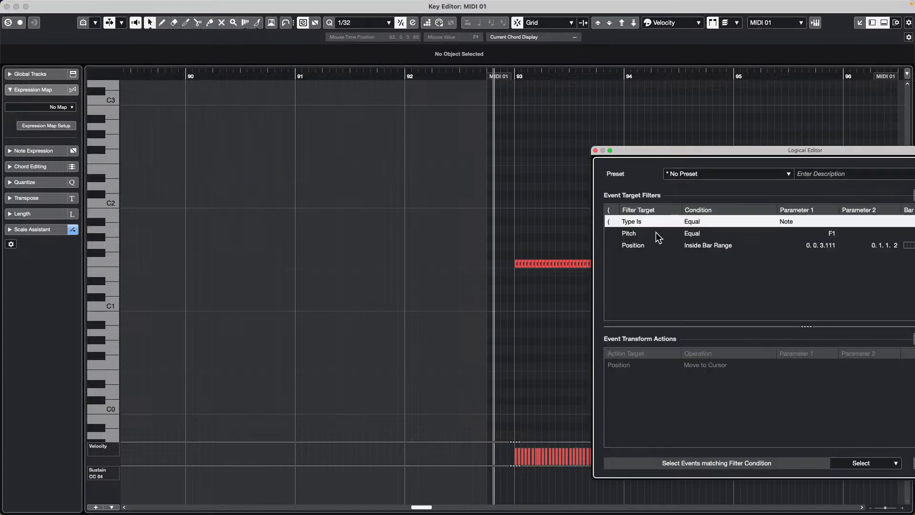
drag(763, 151, 212, 70)
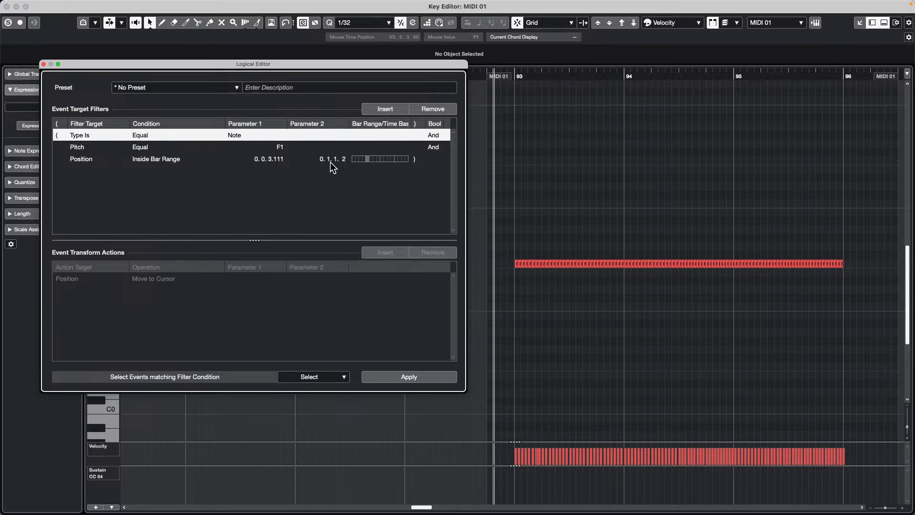
Reset the Position filter by reapplying the Inside Bar Range condition, and mark a range from 0.0.0.0 to 0.0.0.97.
click(158, 161)
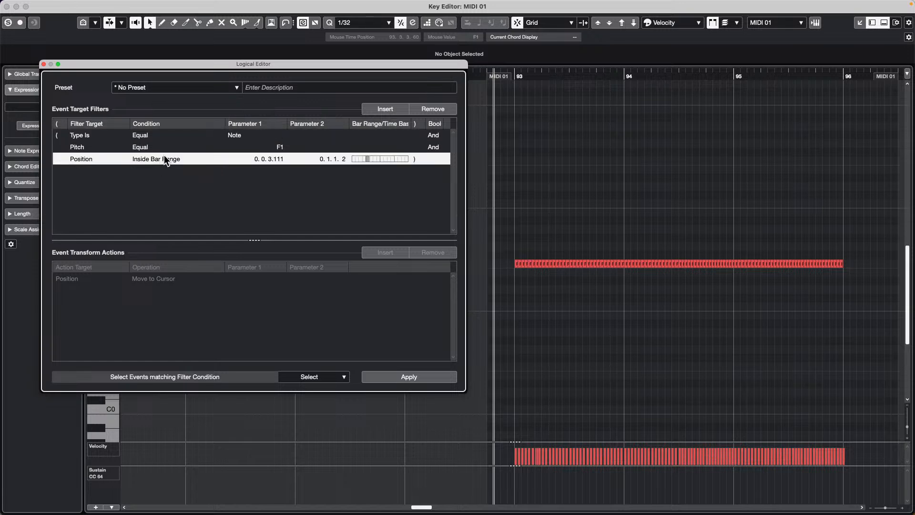
click(165, 158)
click(166, 170)
click(170, 162)
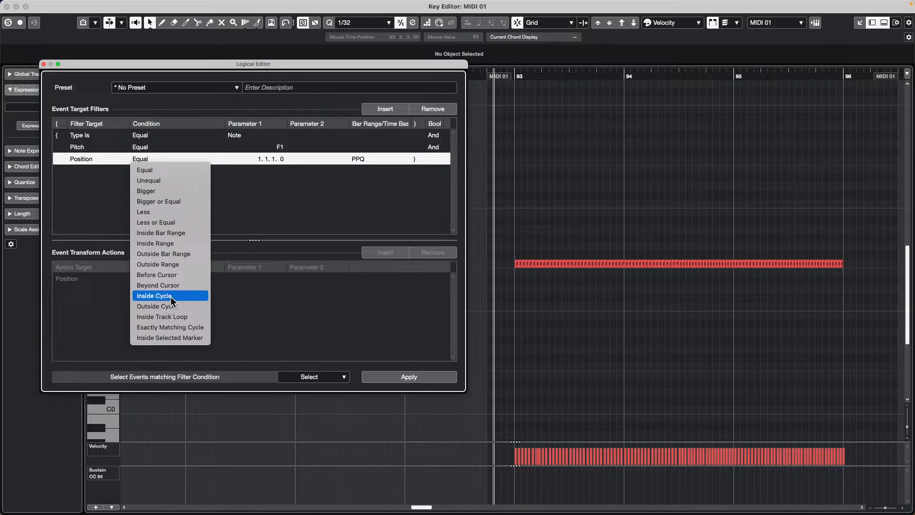
click(189, 233)
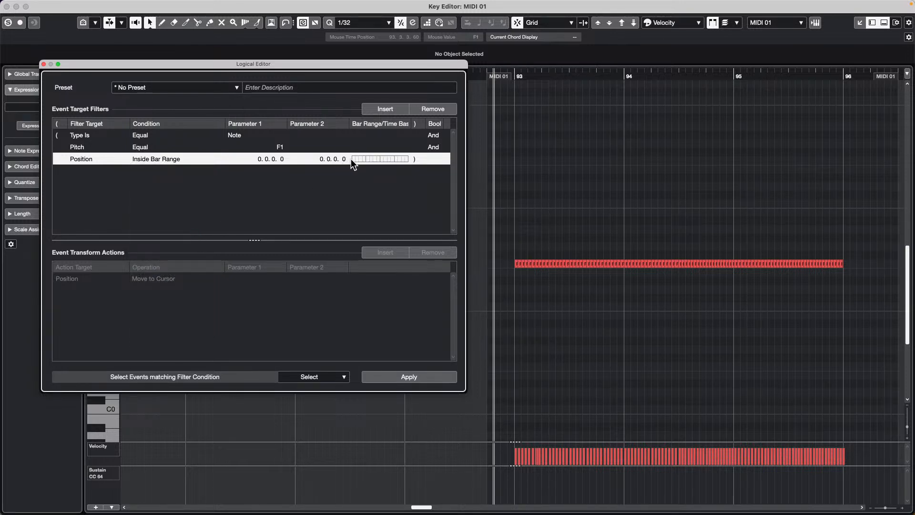
drag(355, 161, 351, 160)
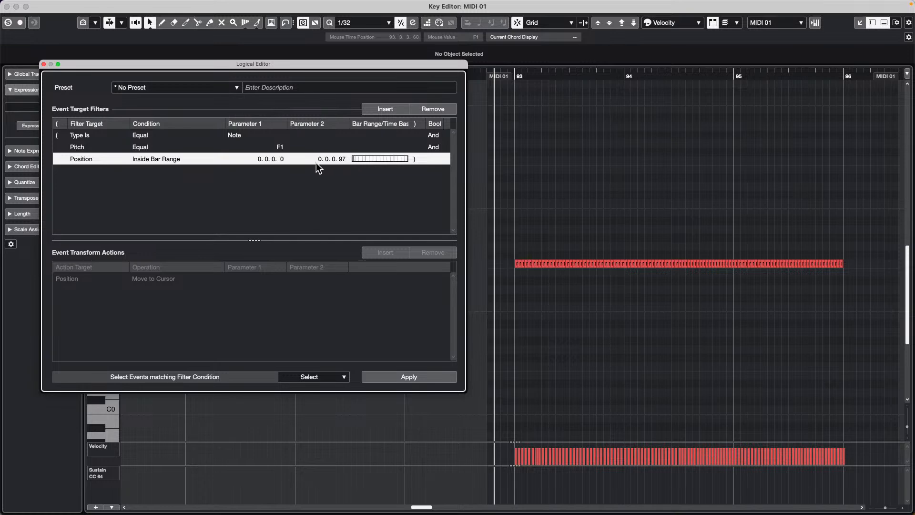
Set the end of the Position filter's bar range to 0.0.0.60 and select the F1 notes matching the filters.
double_click(345, 159)
scroll(345, 162, up, 7)
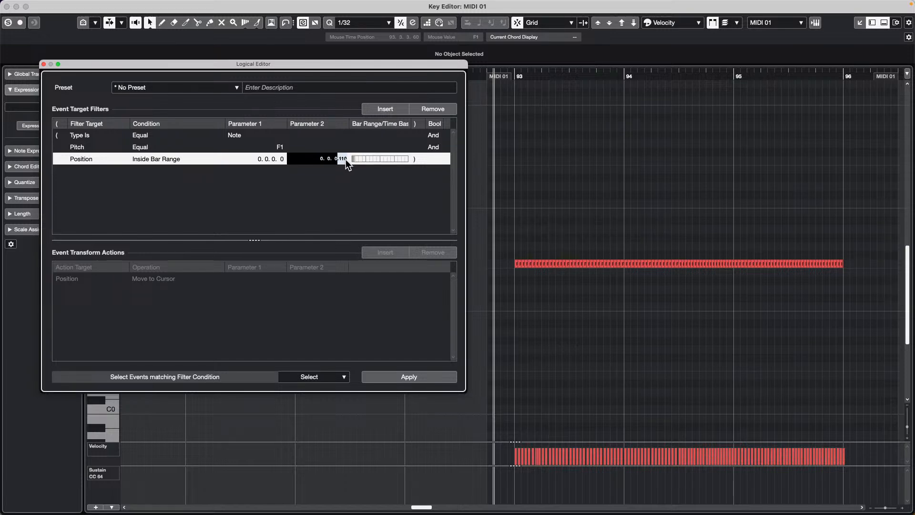
scroll(347, 163, up, 2)
click(346, 160)
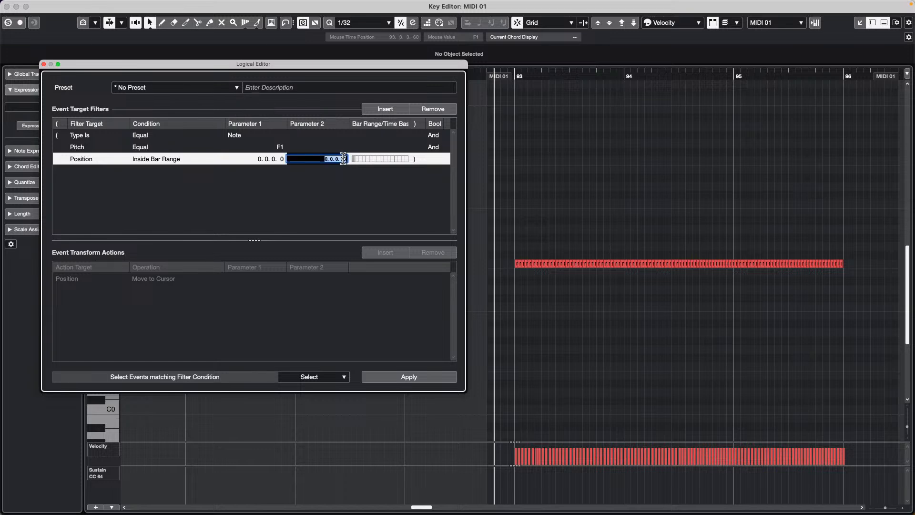
click(340, 171)
click(345, 160)
click(345, 159)
drag(347, 159, 340, 160)
text(60)
key(Return)
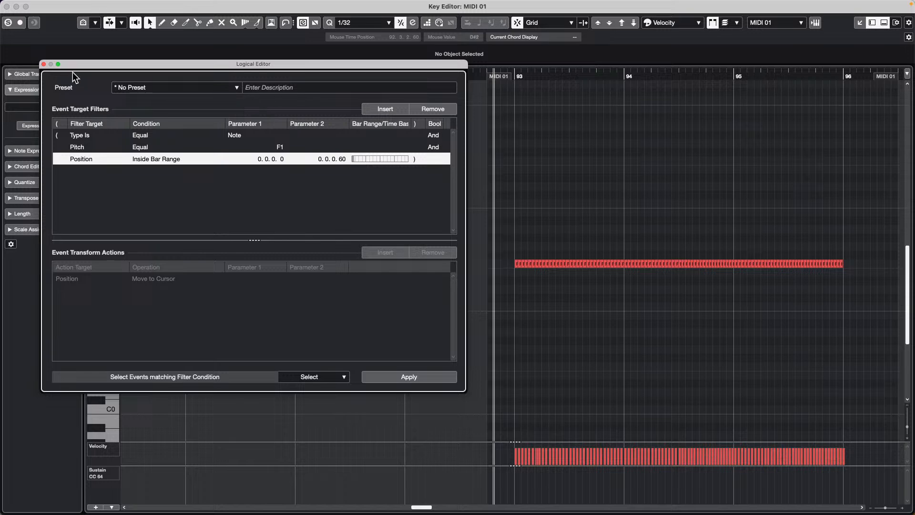
click(422, 380)
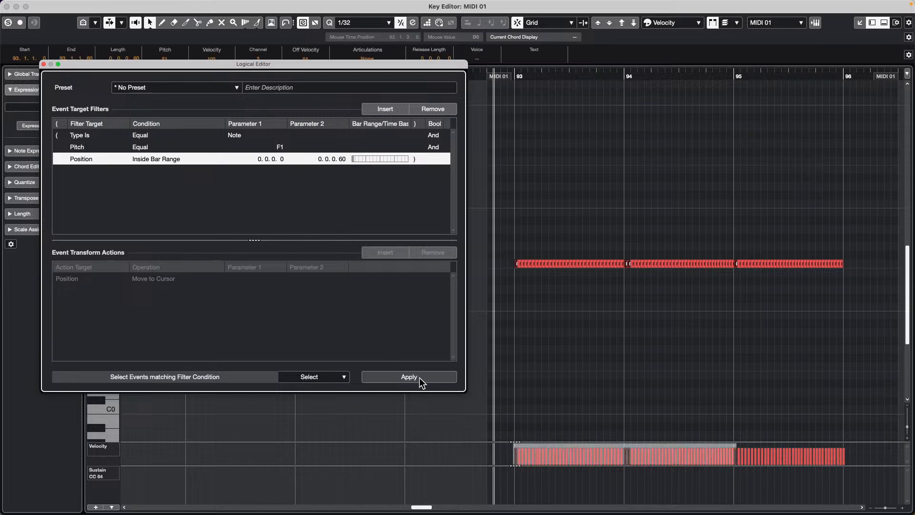
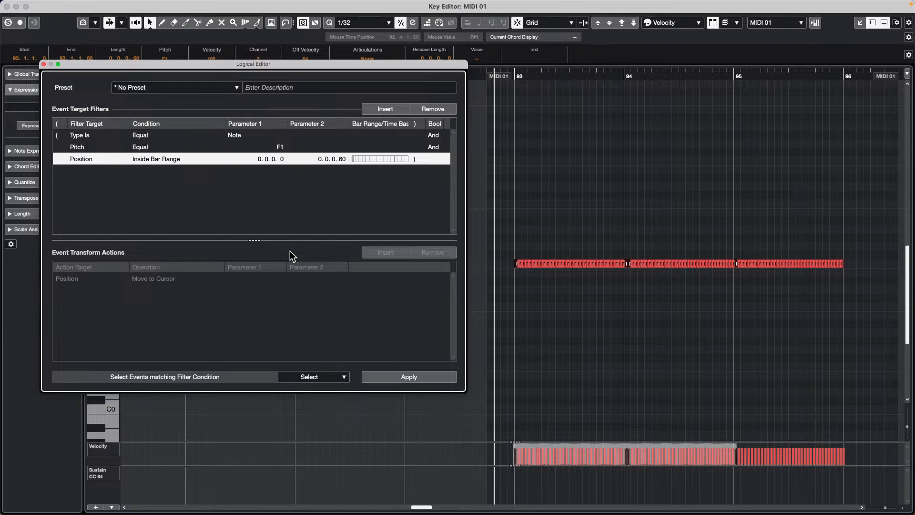
Close the Logical Editor and Key Editor windows, and erase the part on the MIDI 01 track.
click(43, 64)
click(6, 7)
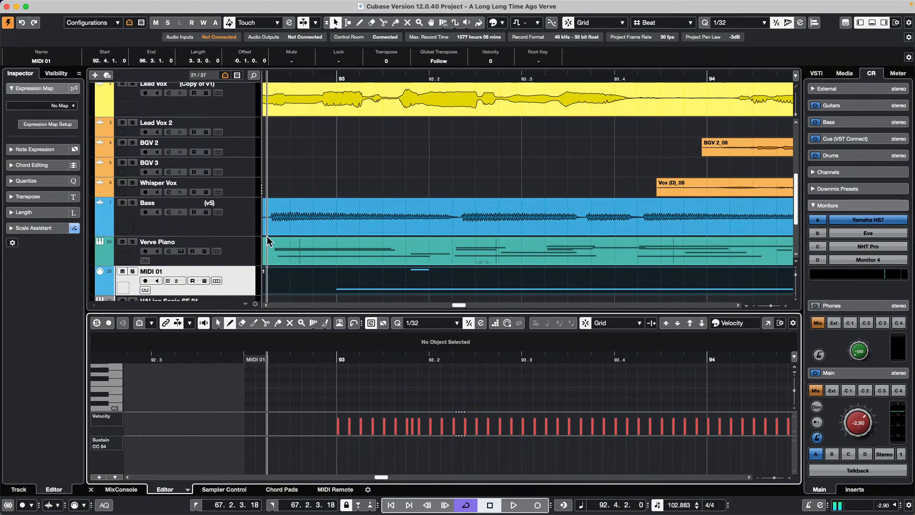
click(252, 253)
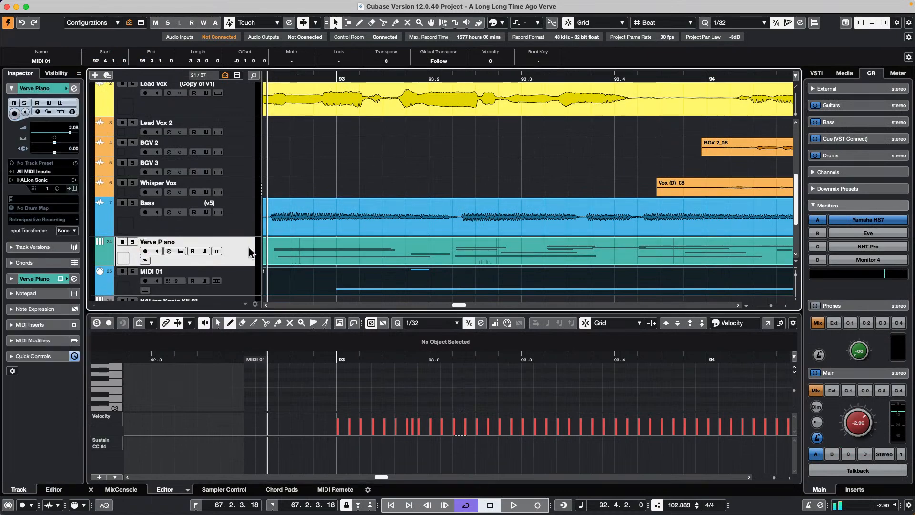
right_click(370, 284)
click(407, 285)
click(408, 287)
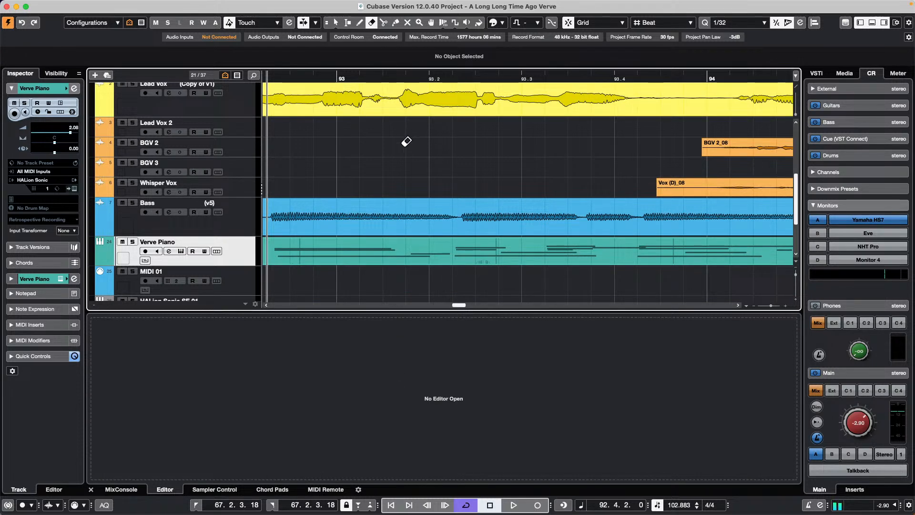
scroll(409, 138, down, 1)
drag(408, 70, 396, 9)
key(1)
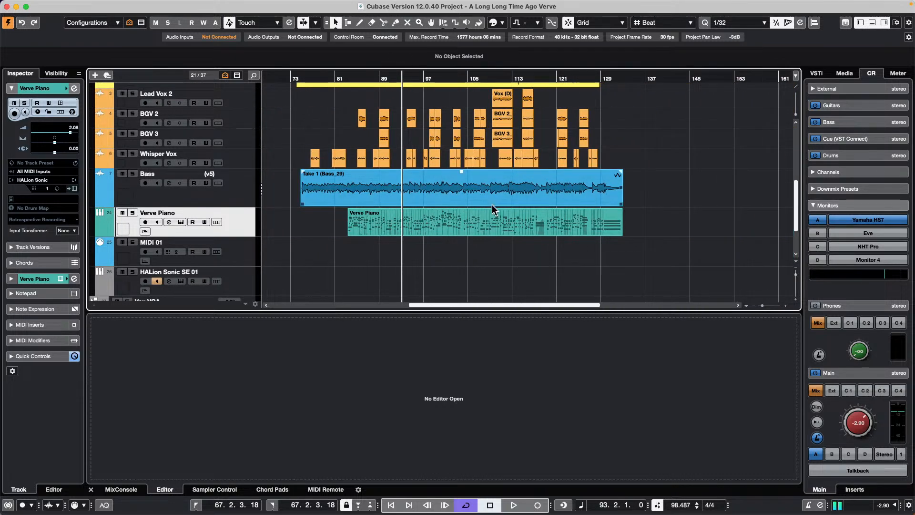
double_click(504, 231)
drag(504, 231, 545, 254)
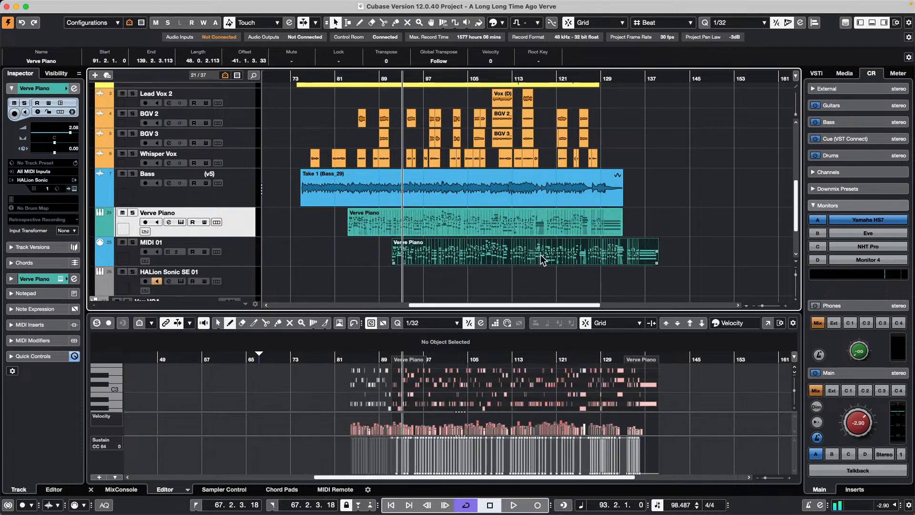
key(Delete)
Copy the Verve Piano part onto the MIDI 01 track at the same start position, 83.2.2.0.
click(419, 230)
drag(418, 230, 434, 247)
key(super)
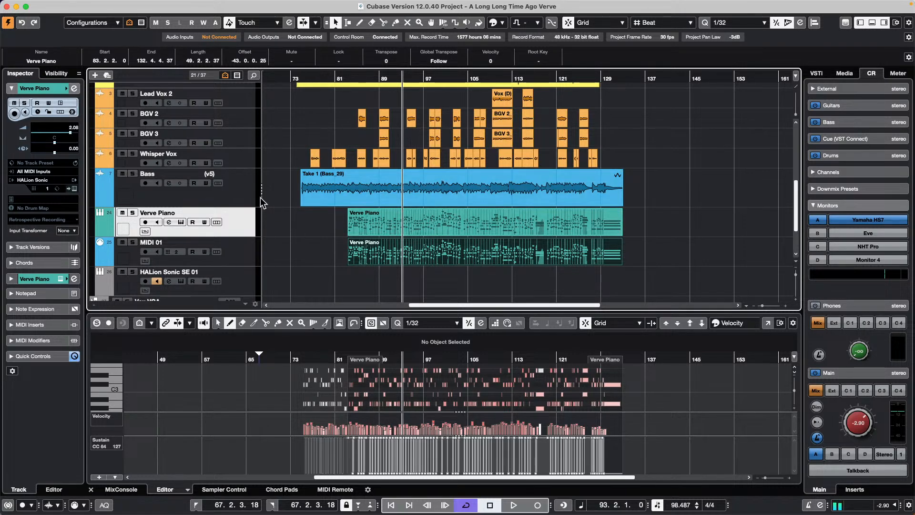
scroll(287, 149, up, 5)
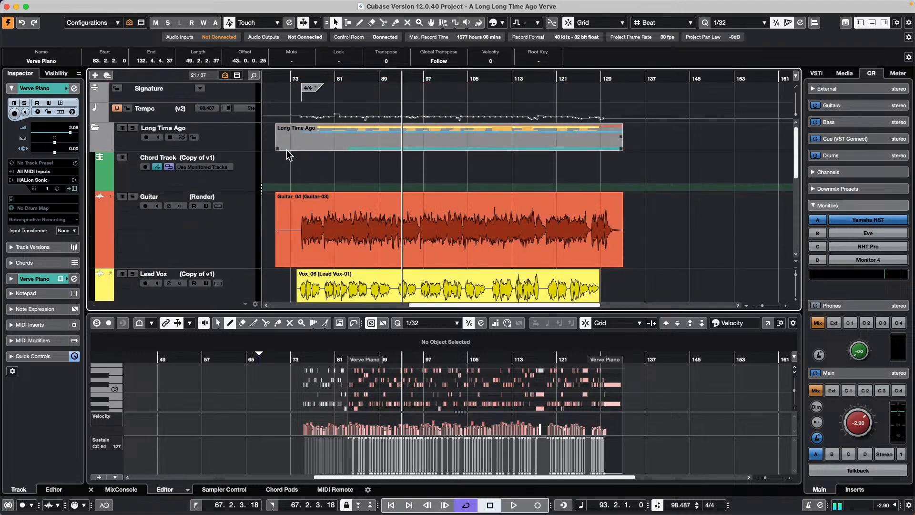
click(240, 228)
scroll(241, 231, down, 5)
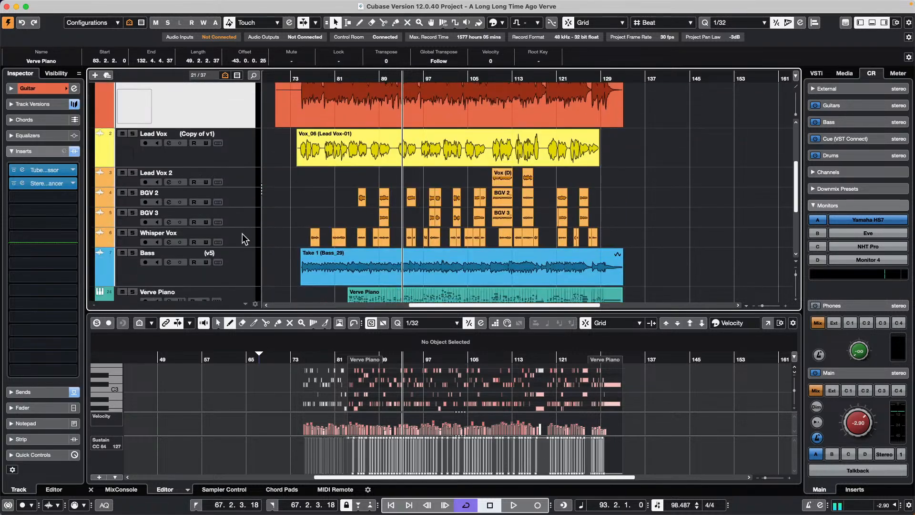
key(Down)
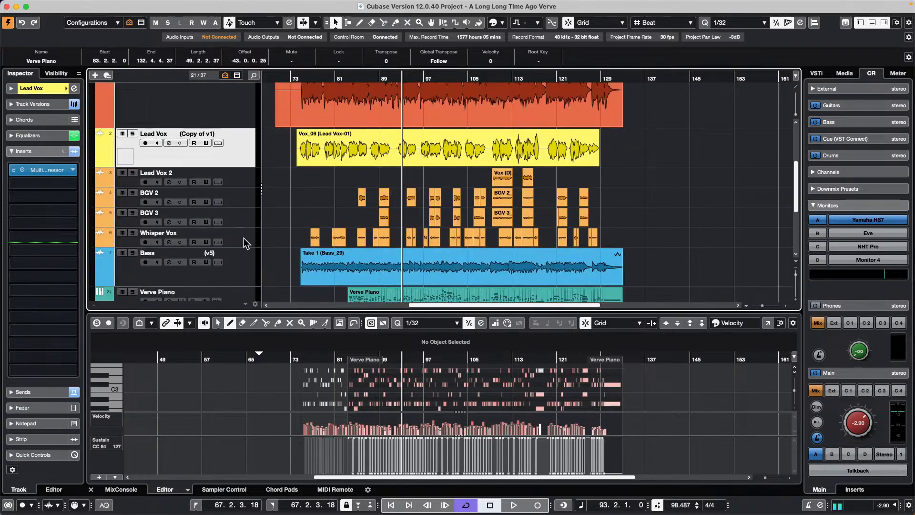
click(245, 243)
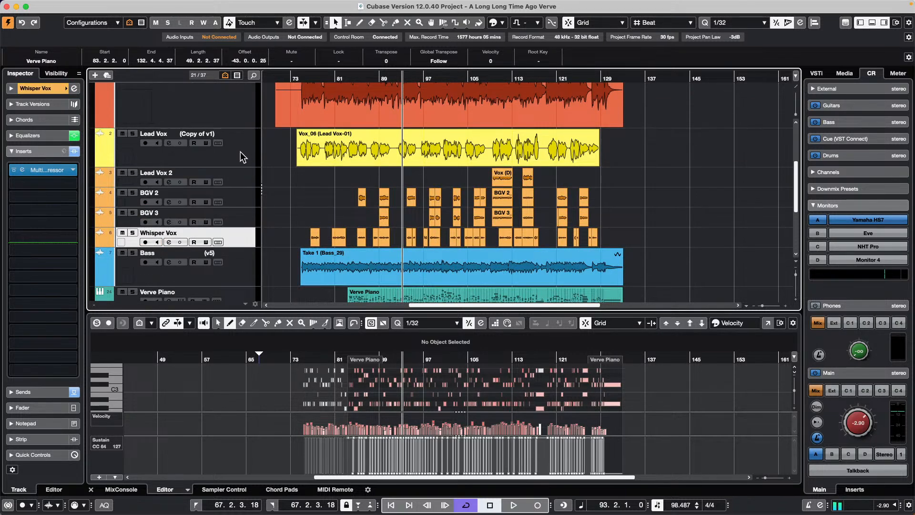
right_click(243, 240)
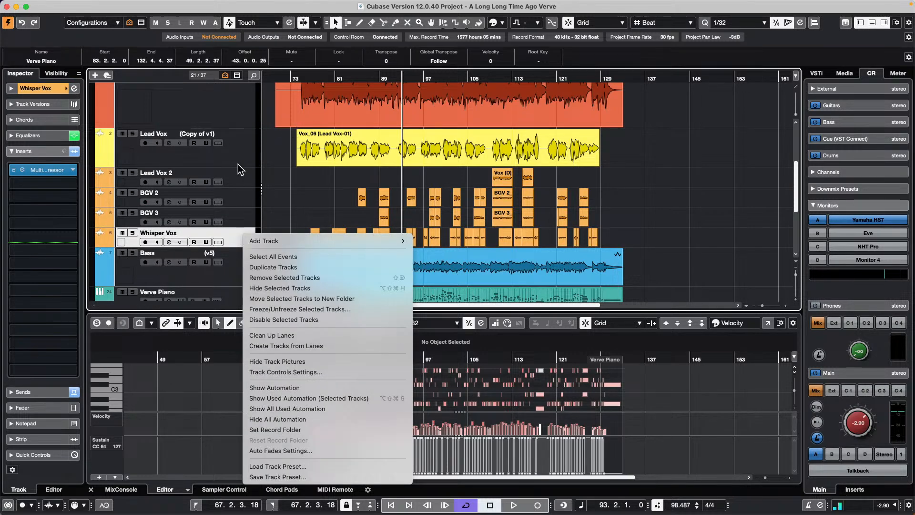
click(248, 151)
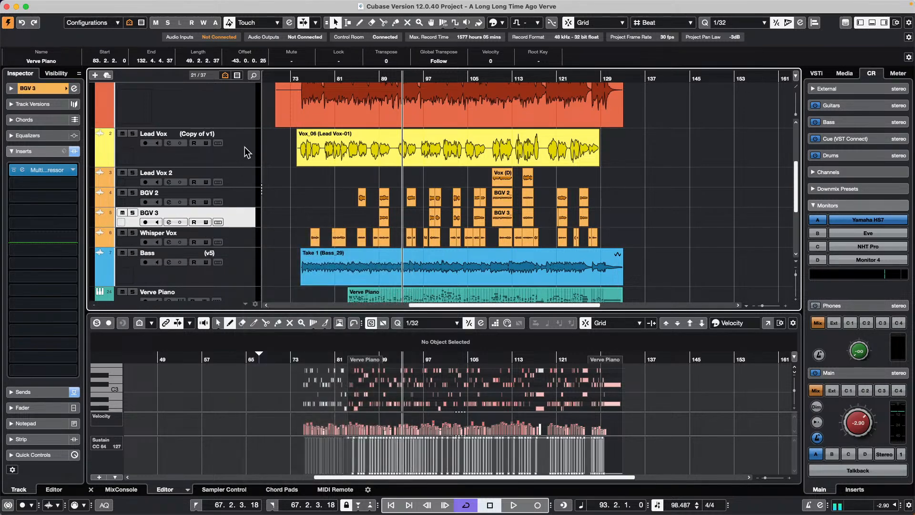
Add one stereo group channel to the selected Lead Vox channel, output to MR816CSX Out-1/2 and created outside the folder.
click(247, 152)
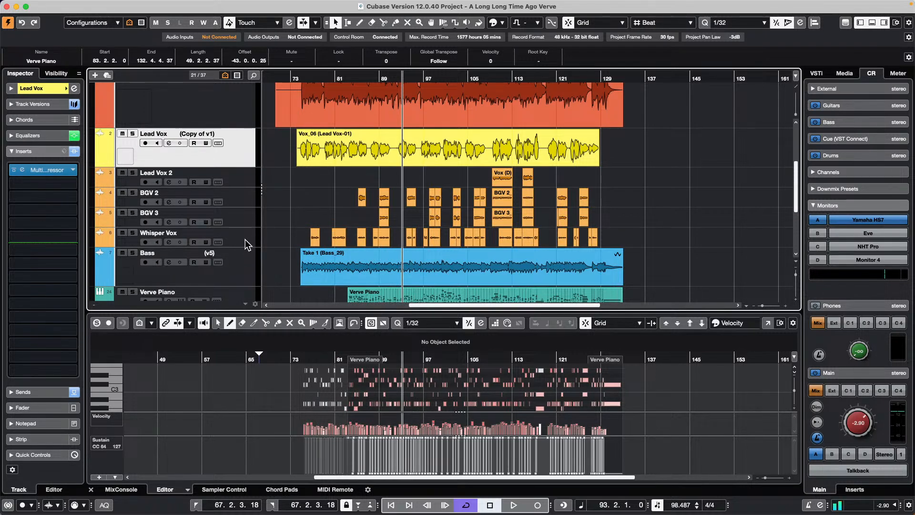
right_click(247, 160)
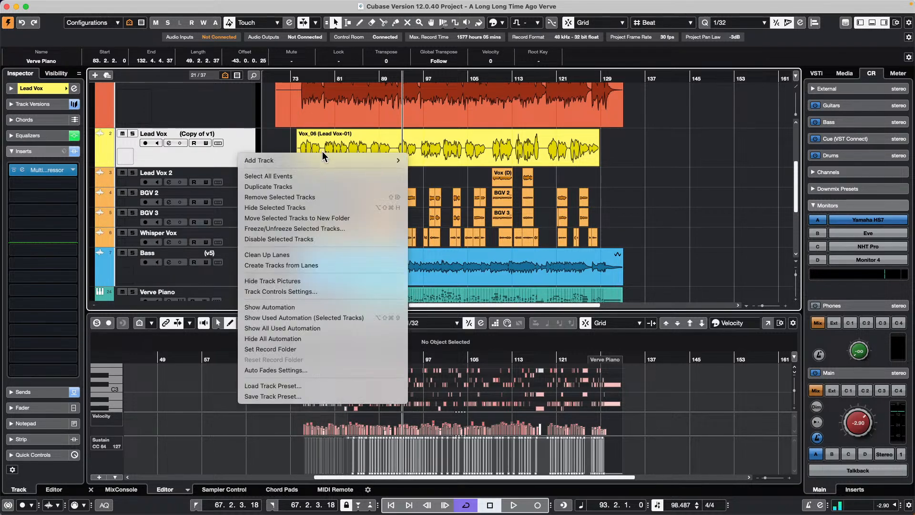
mouse_move(386, 166)
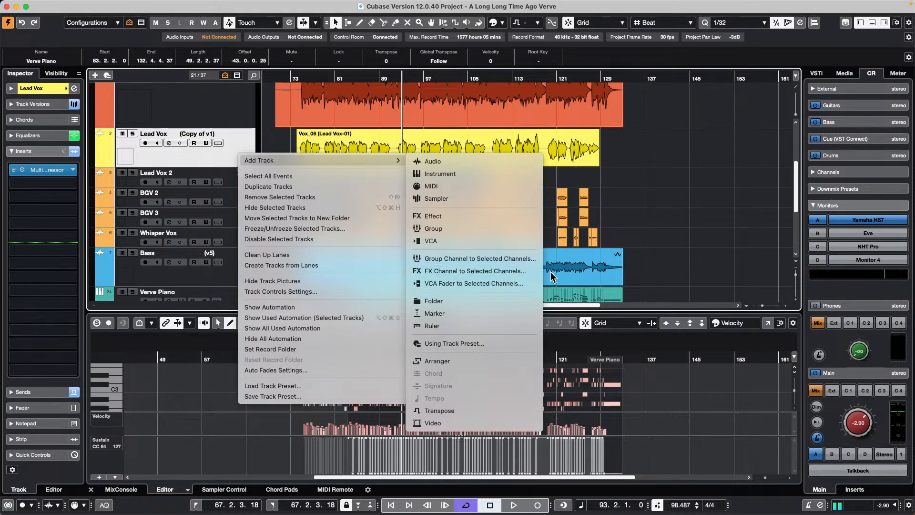
click(505, 258)
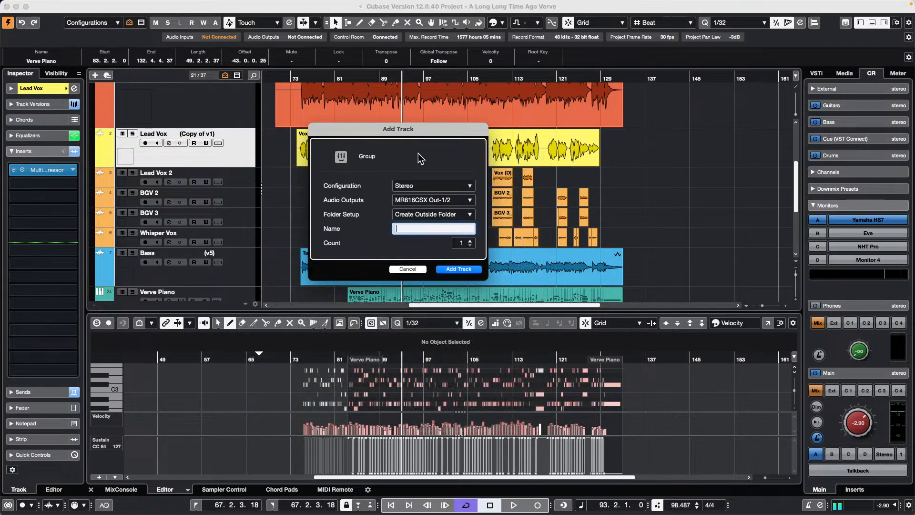
click(465, 272)
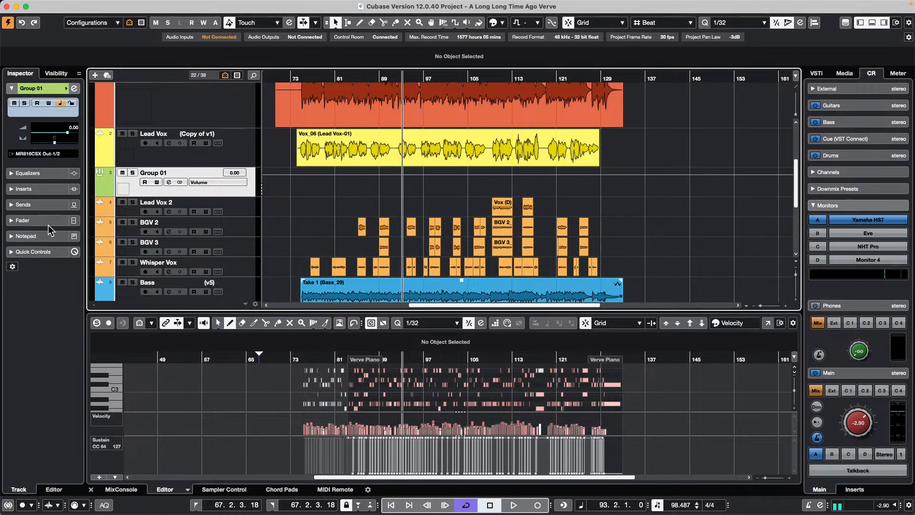
Open the Group 01 channel settings and load the Tube Compressor into its channel strip.
click(41, 189)
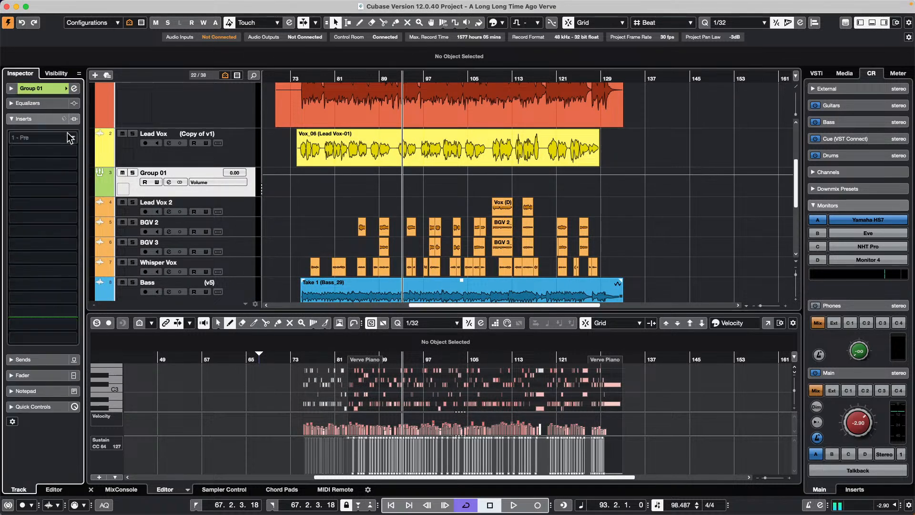
click(70, 137)
click(74, 89)
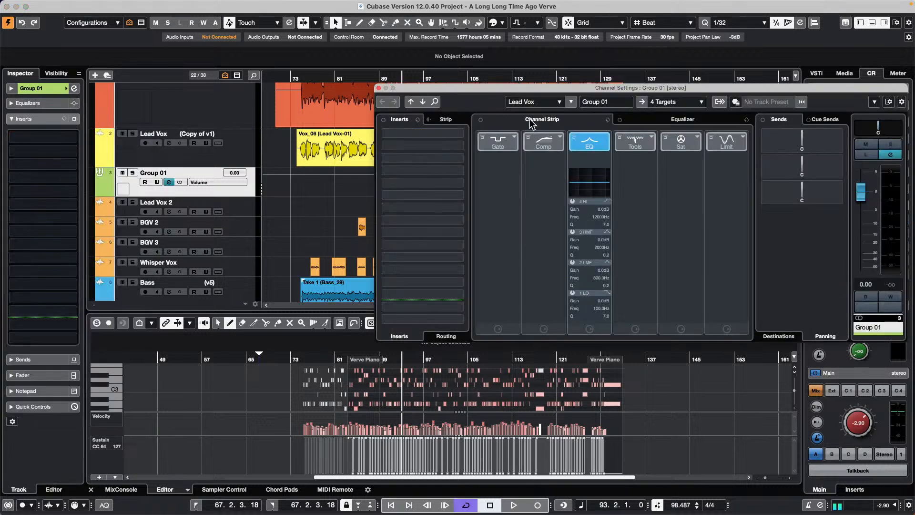
click(554, 138)
click(559, 137)
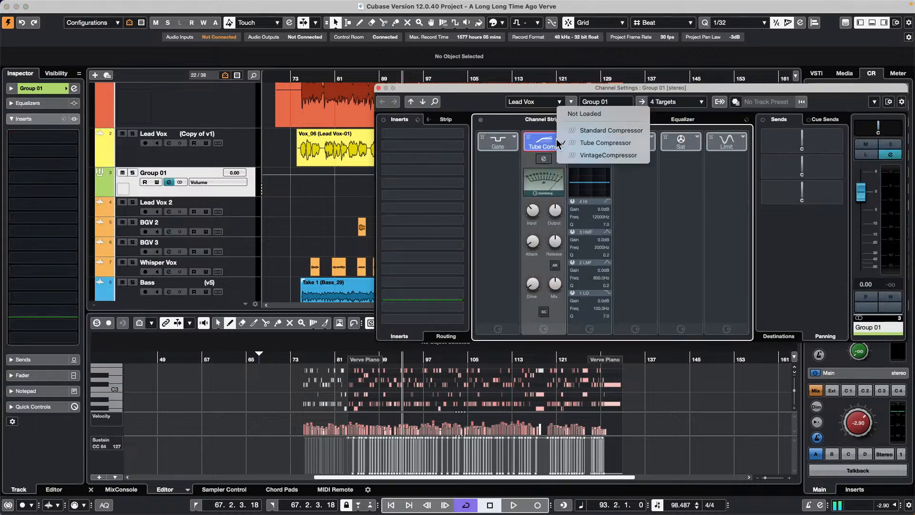
click(563, 143)
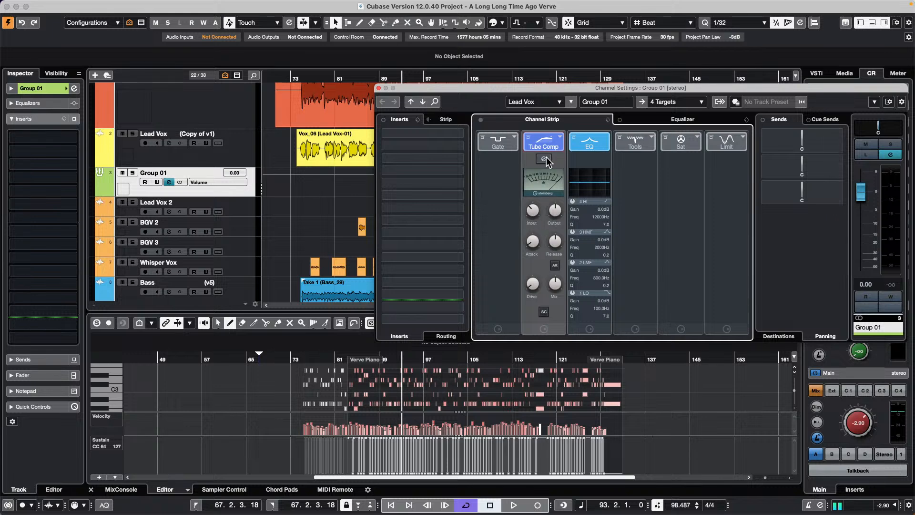
View the Tube Compressor's full control panel, and close both it and the Group 01 channel settings.
click(546, 159)
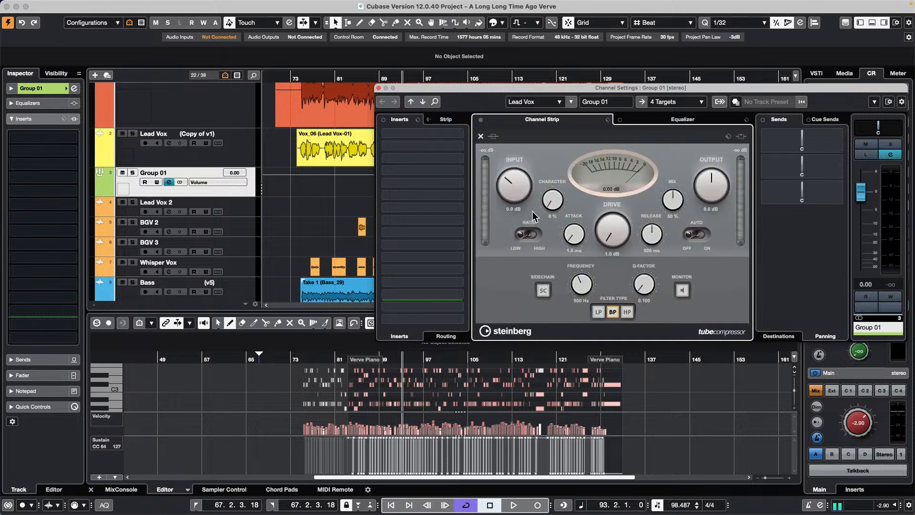
click(482, 136)
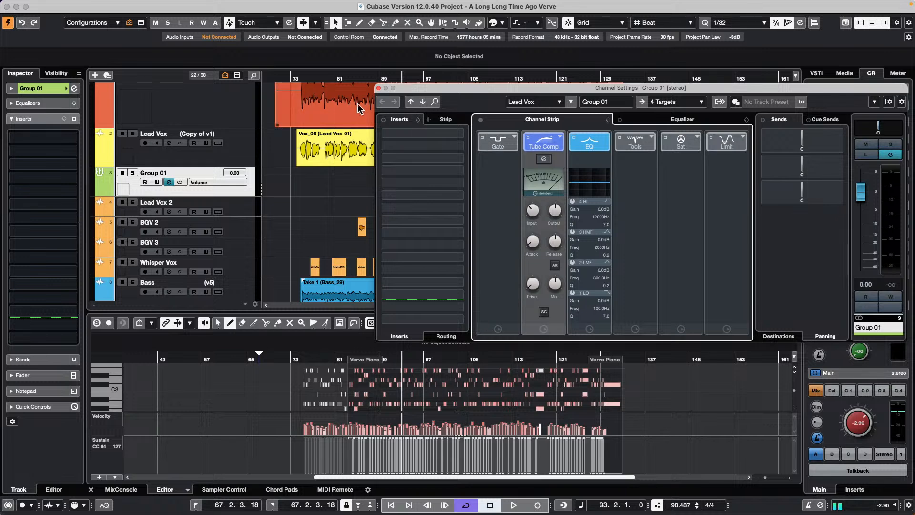
click(378, 88)
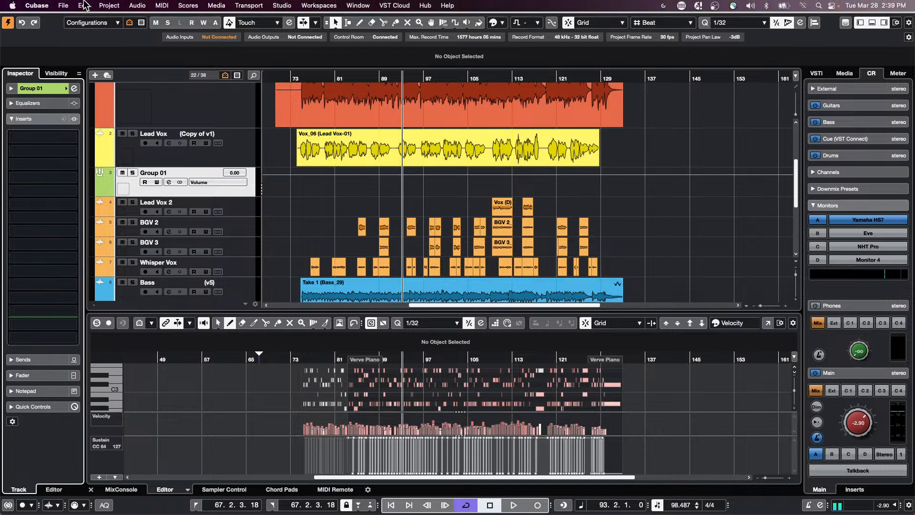
Create a new empty project in the MultiDrum Editor folder.
click(64, 6)
click(67, 21)
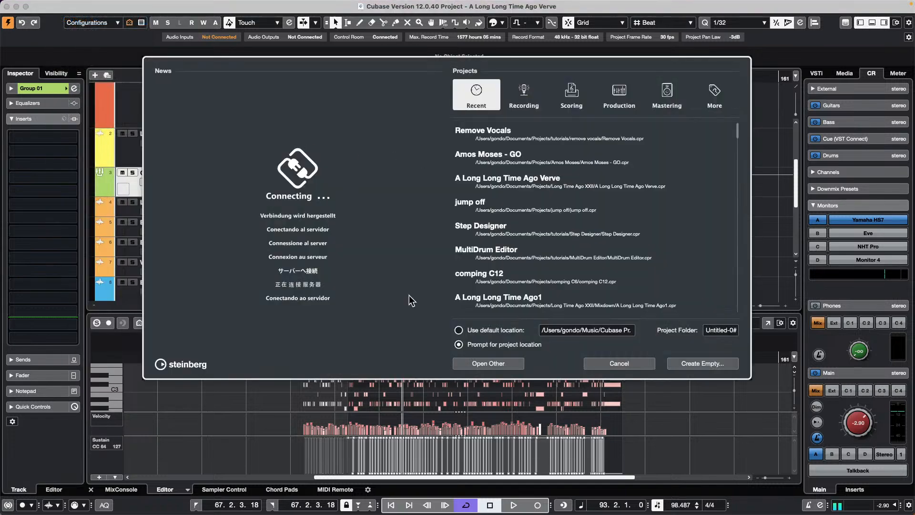
click(699, 366)
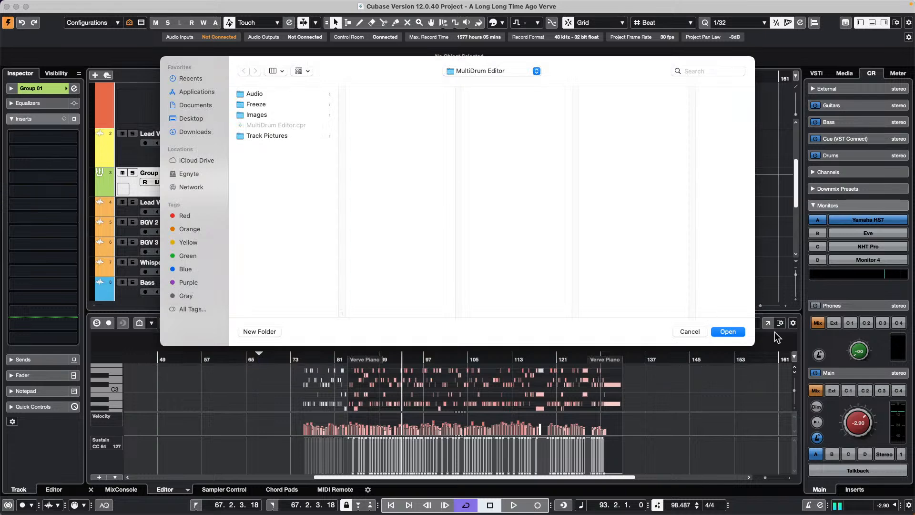
click(728, 332)
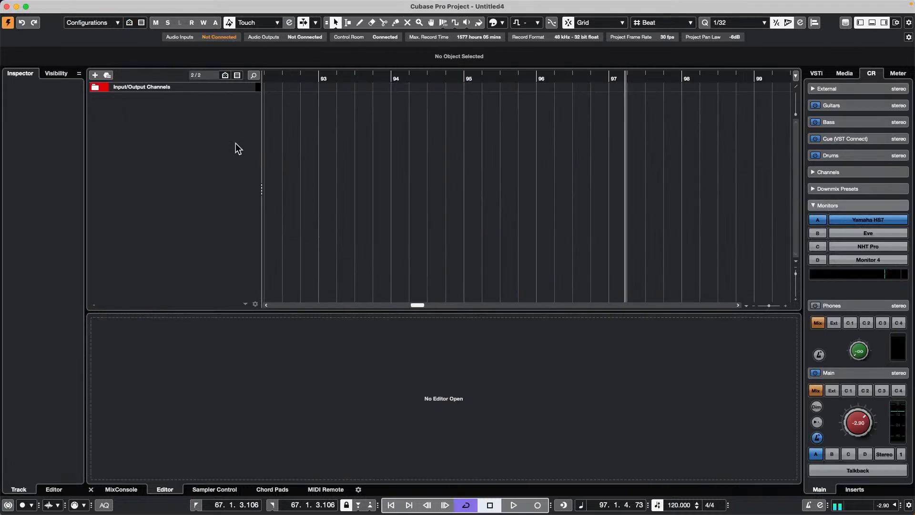
Add eight audio tracks to the empty project.
right_click(190, 106)
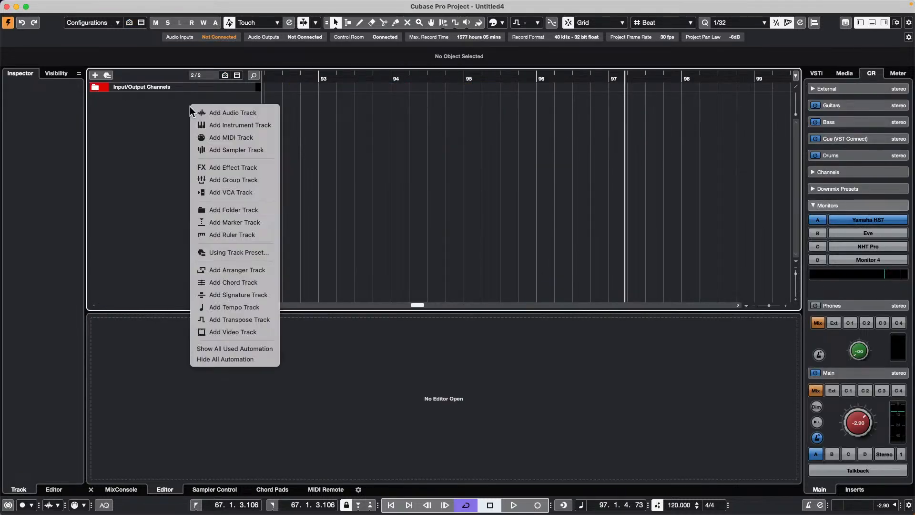
click(226, 114)
click(470, 253)
click(470, 252)
click(471, 253)
click(470, 253)
click(470, 253)
click(467, 282)
Try to extend the track selection from Audio 08 to Audio 01, and move the selection up to Audio 06.
shift+click(237, 105)
shift+click(237, 104)
key(Up)
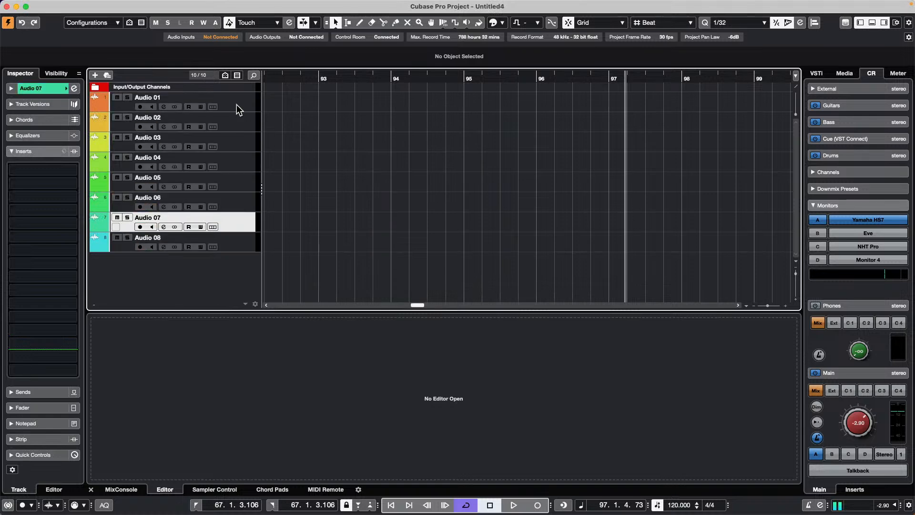
key(Up)
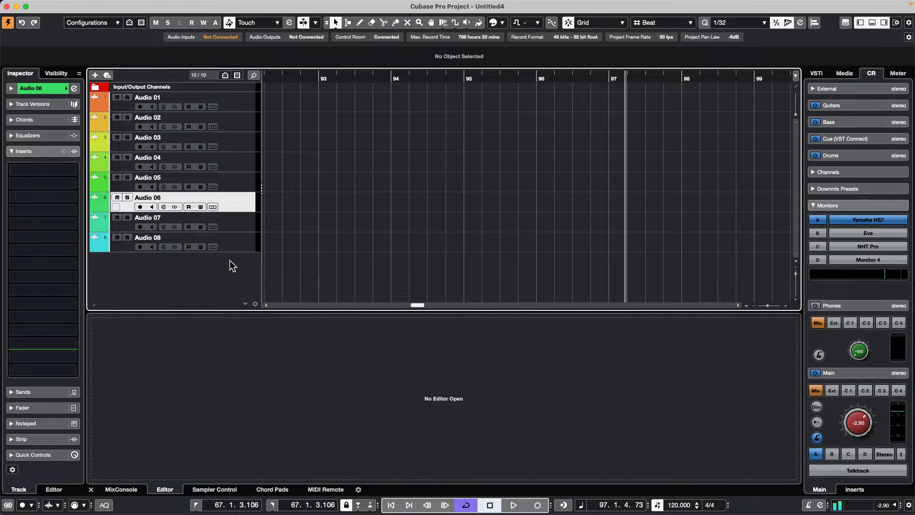
Step the track selection through Audio 01, Audio 02 and Audio 03, and return it to Audio 01.
click(249, 102)
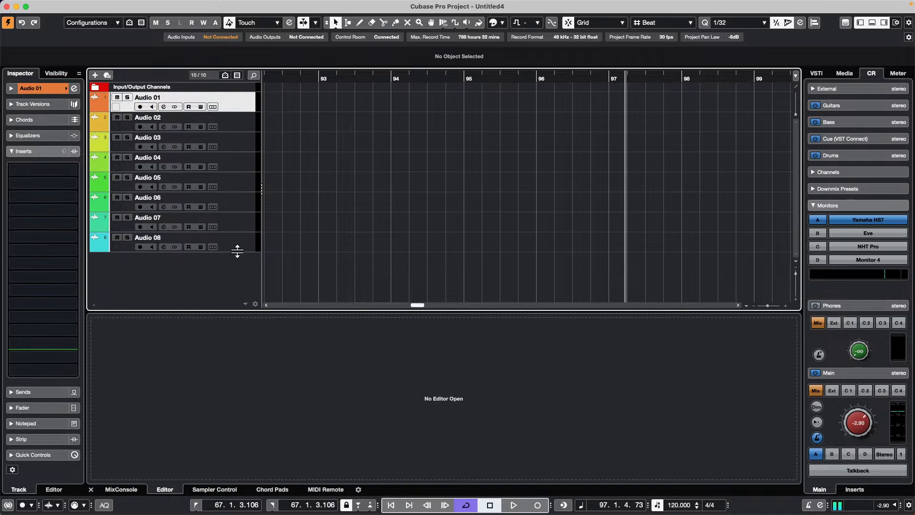
click(232, 125)
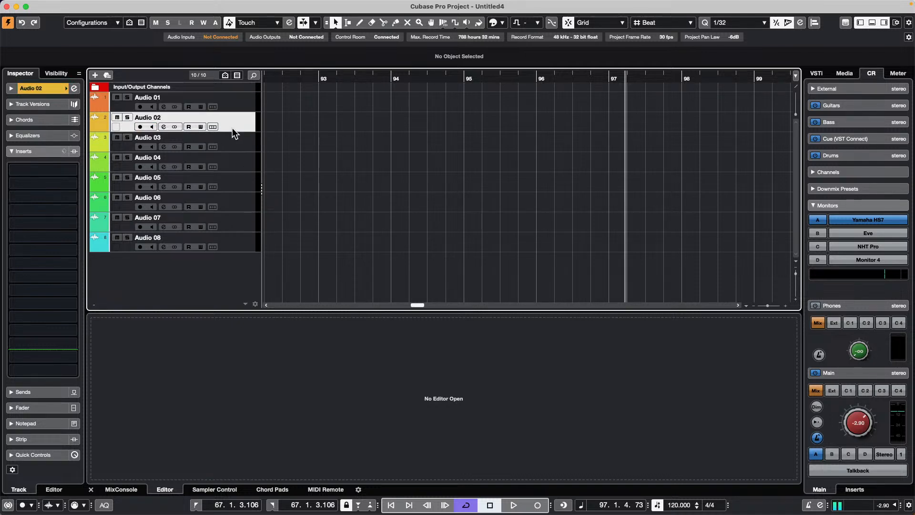
click(233, 139)
click(238, 126)
click(238, 108)
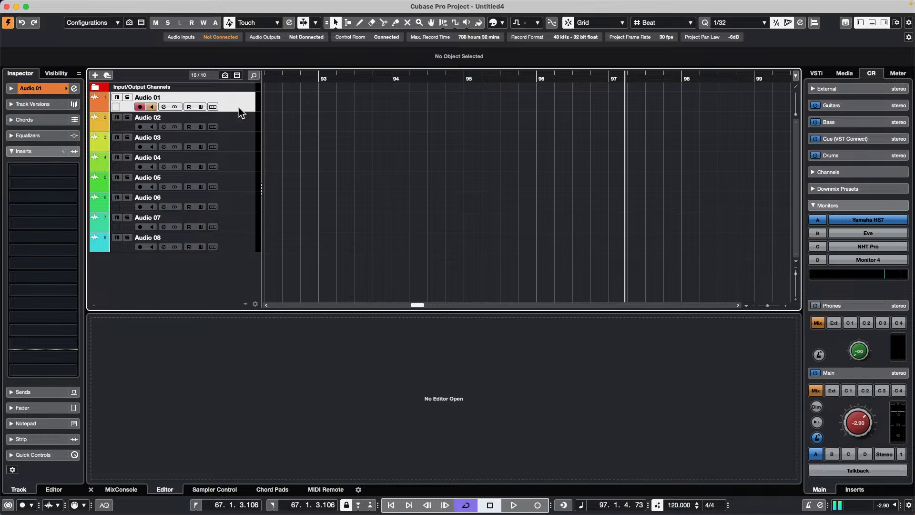
key(Down)
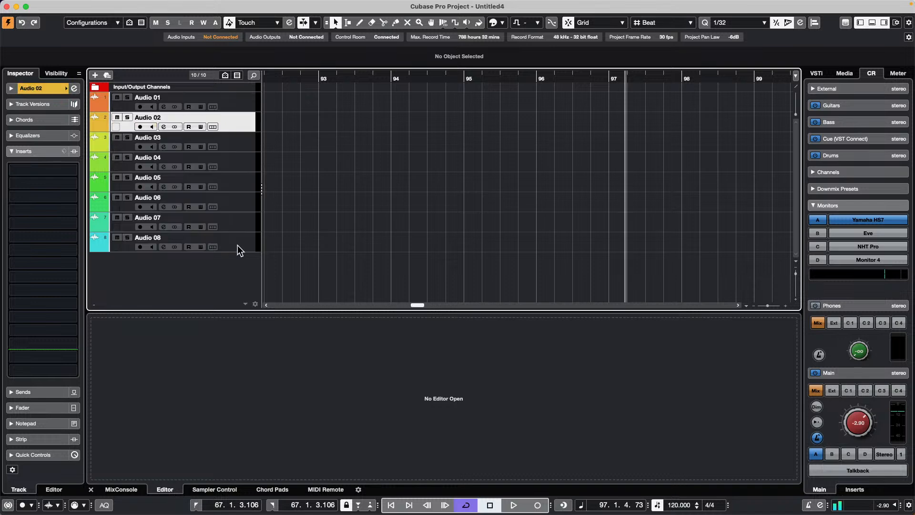
key(Down)
click(234, 109)
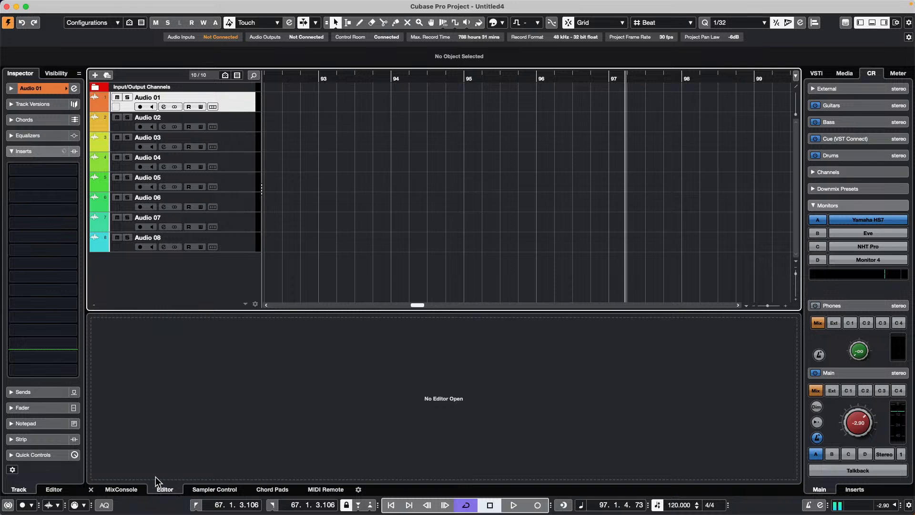
Show the MixConsole with its toolbar in the lower zone, and select the Audio 02 channel followed by Audio 01.
click(127, 488)
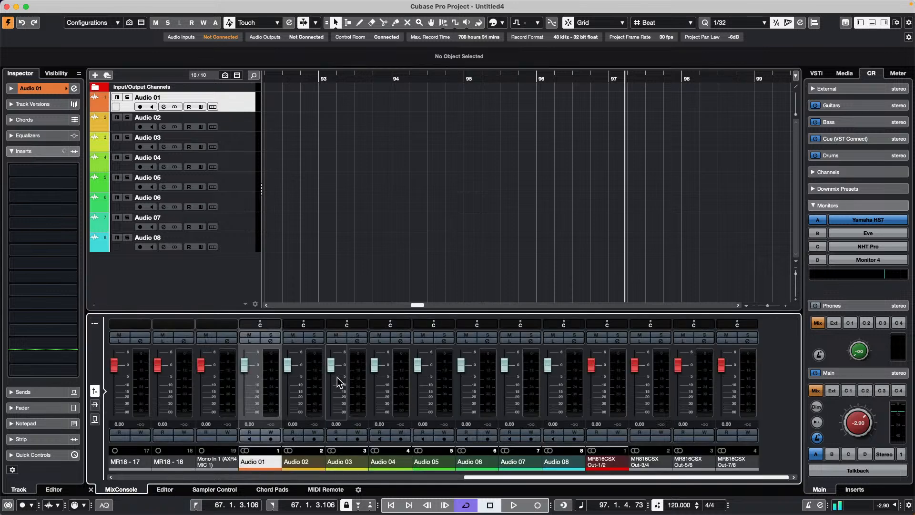
click(95, 324)
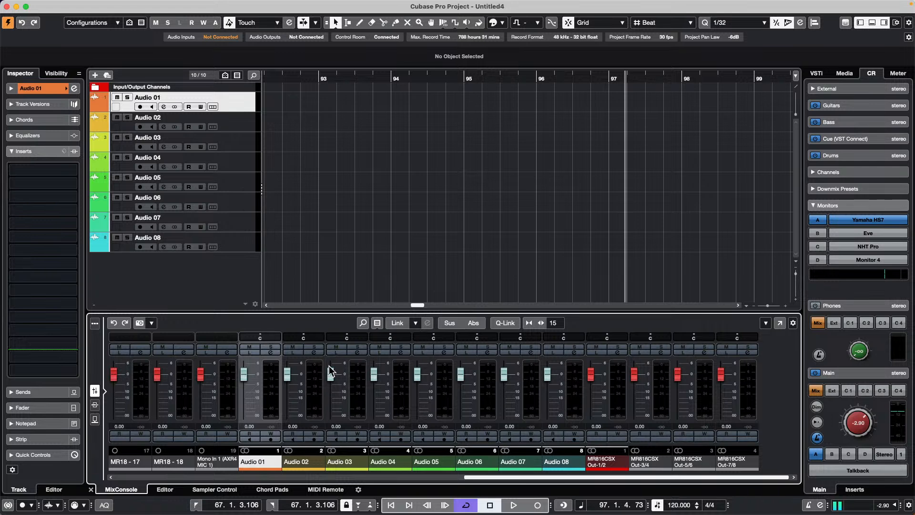
click(317, 387)
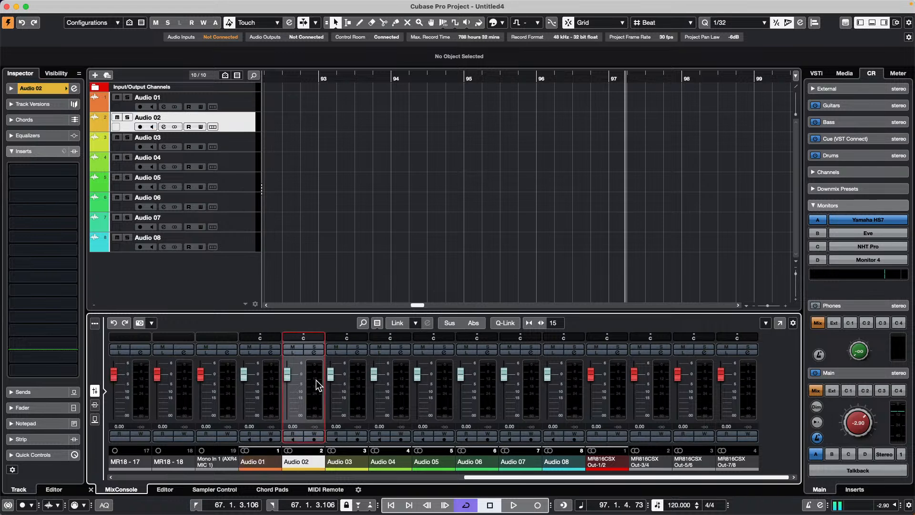
click(363, 388)
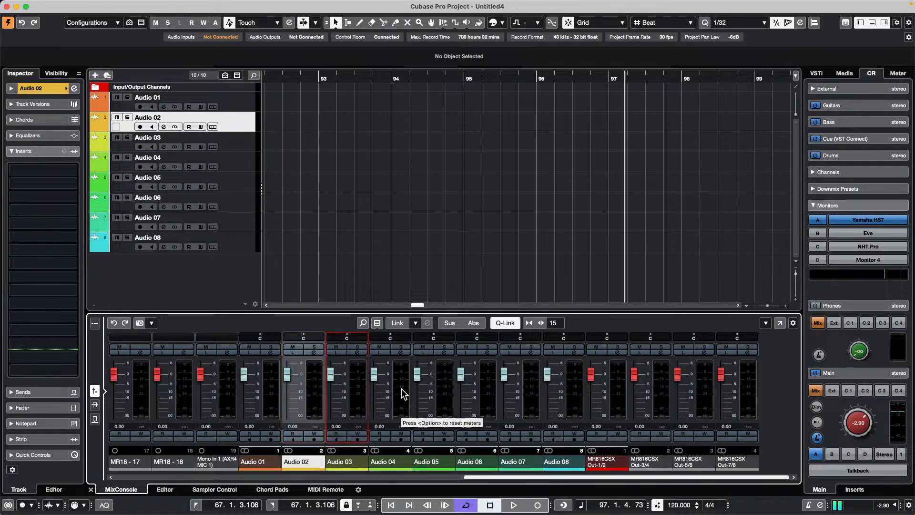
click(253, 403)
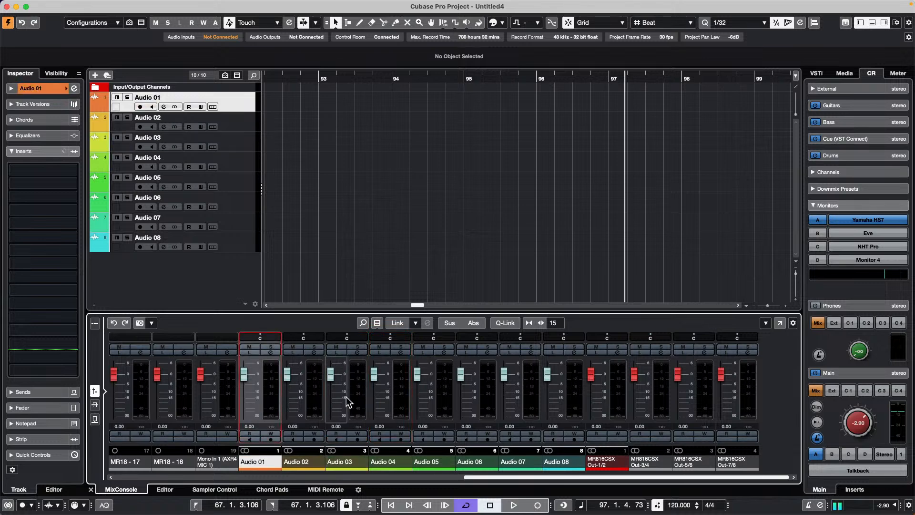
Lower the Audio 06 fader to -0.85, and create the link group Link 1 for Audio 01 with the default link options.
scroll(476, 397, down, 1)
click(247, 252)
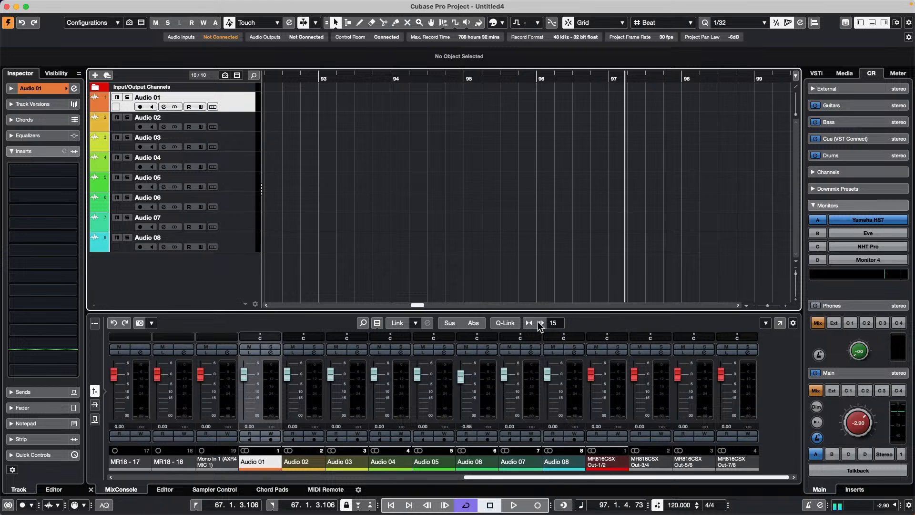
click(399, 324)
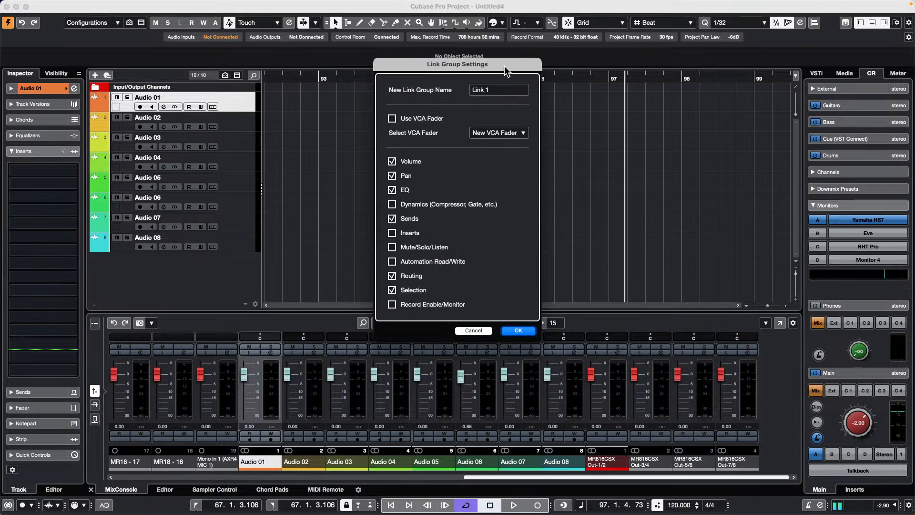
click(520, 331)
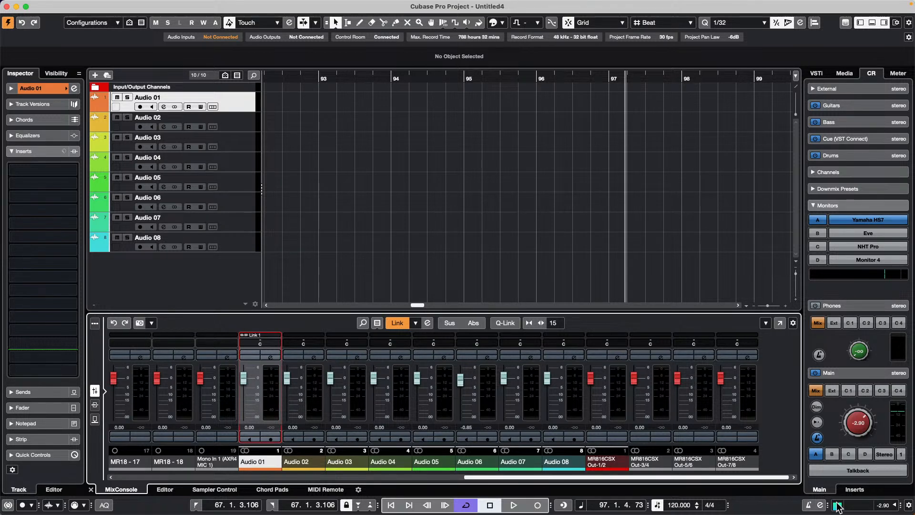
Switch the track selection between Audio 08 and Audio 01, and move it from Audio 08 up to Audio 07.
click(235, 239)
click(244, 108)
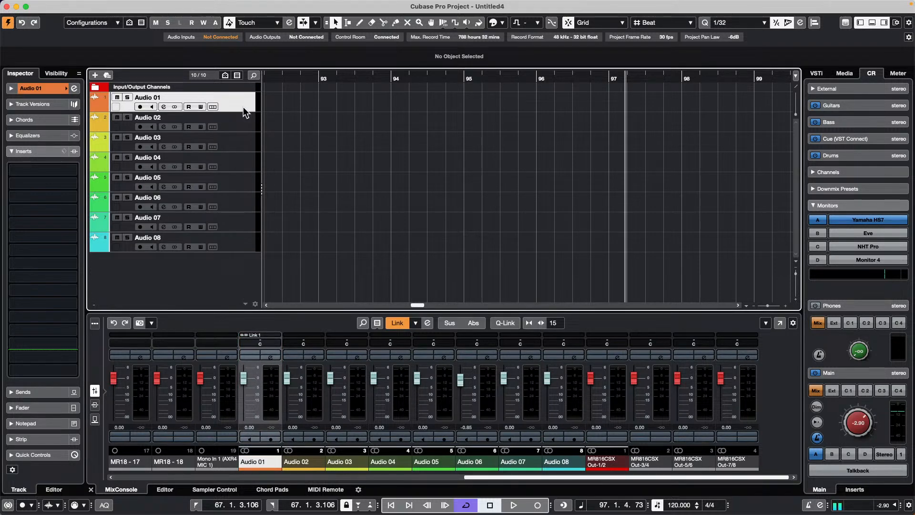
click(234, 242)
key(Up)
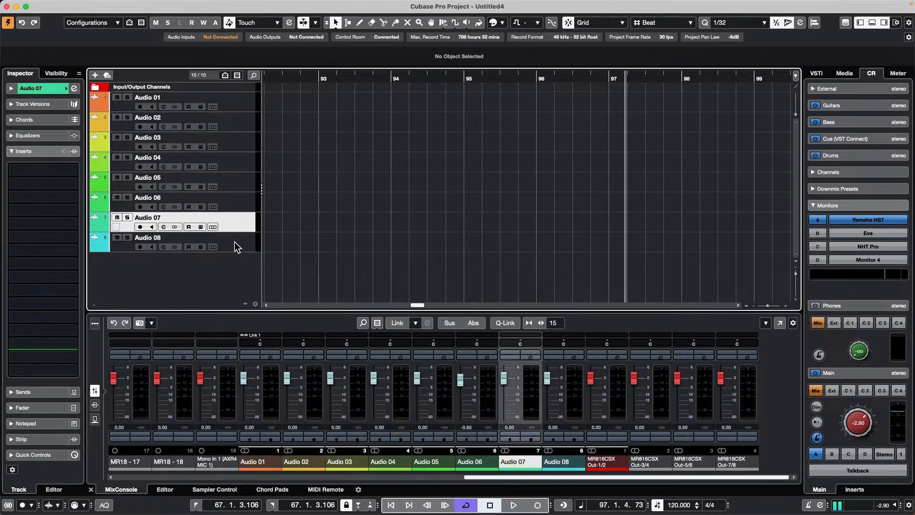
click(221, 5)
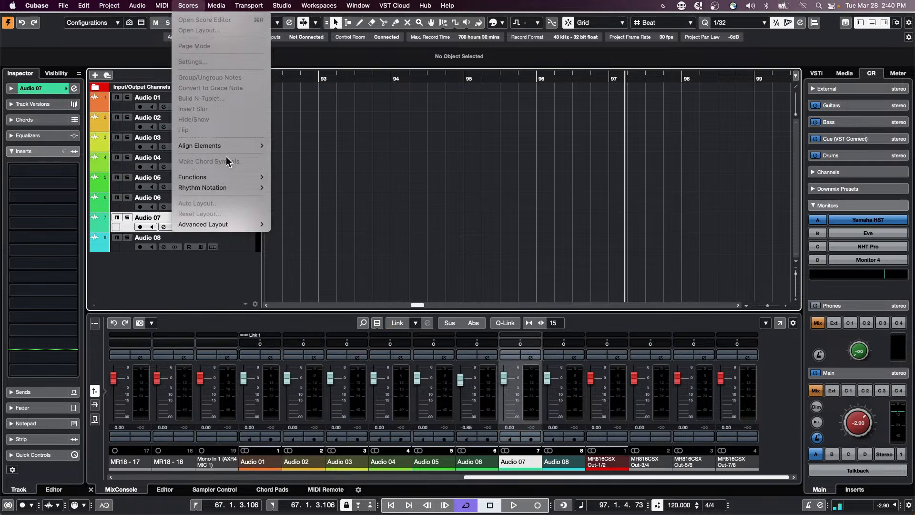
click(467, 256)
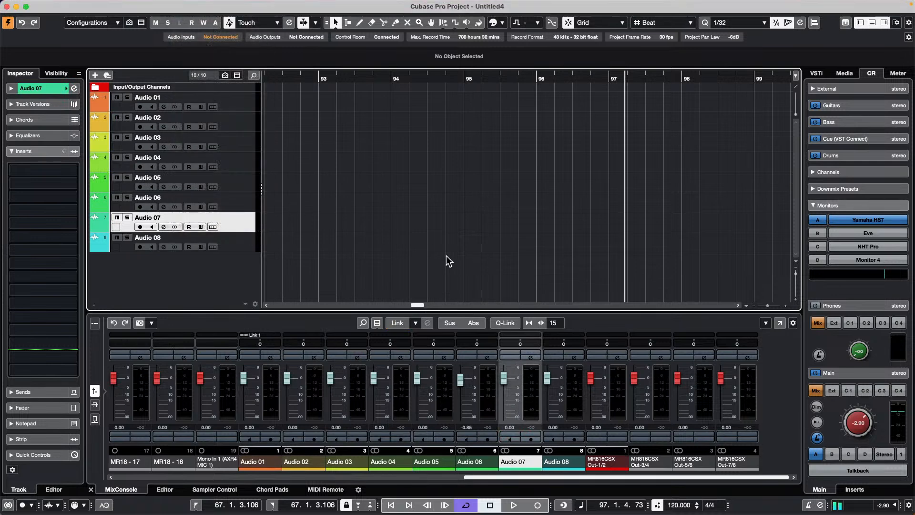
Lower the Audio 05 channel fader to -7.02.
click(420, 392)
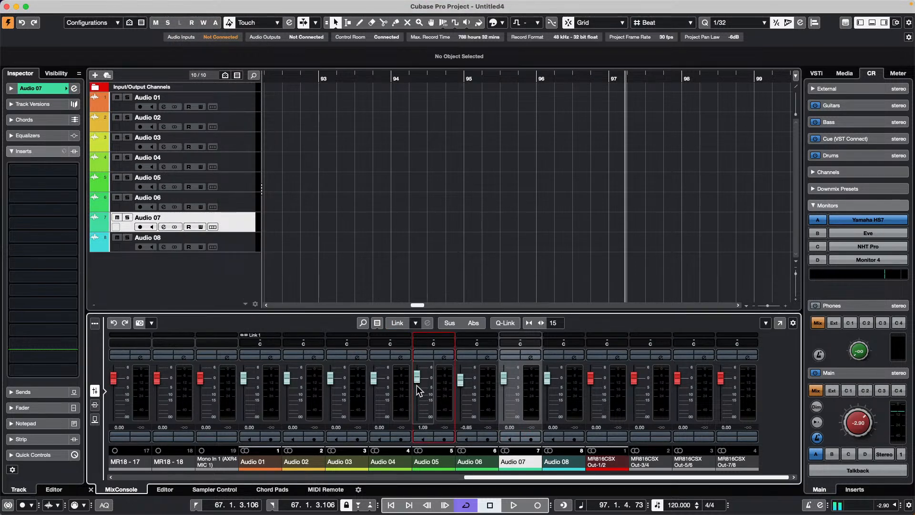
drag(418, 396, 417, 395)
Search the key commands for SNAPSHOT to find the Save MixConsole Snapshot command, and close the list without assigning a key.
click(85, 6)
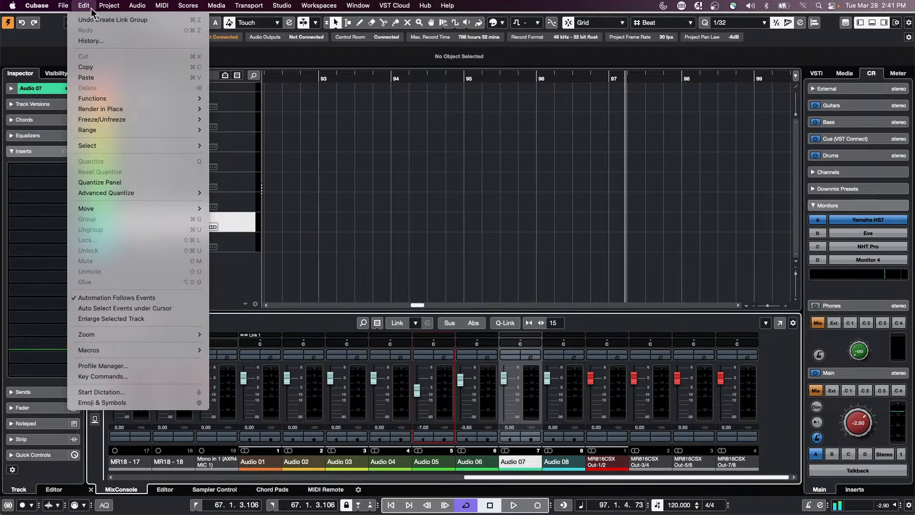
click(136, 377)
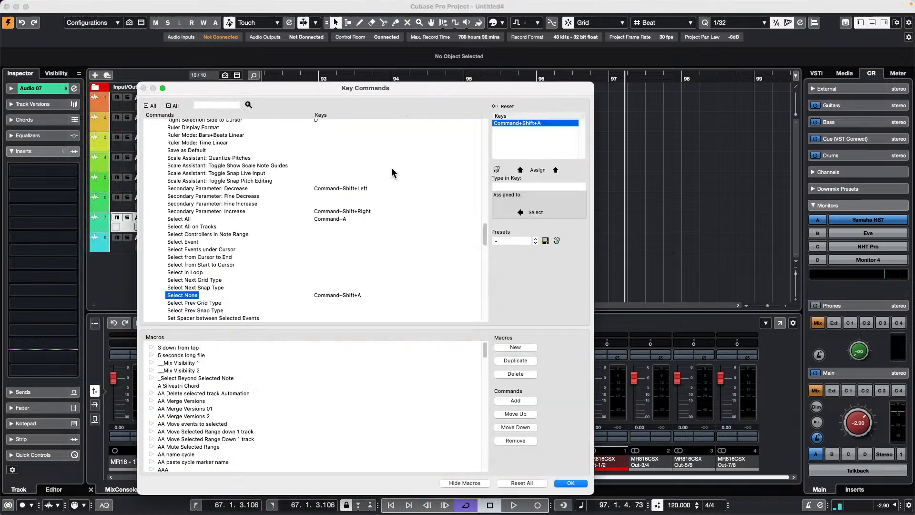
scroll(206, 183, up, 15)
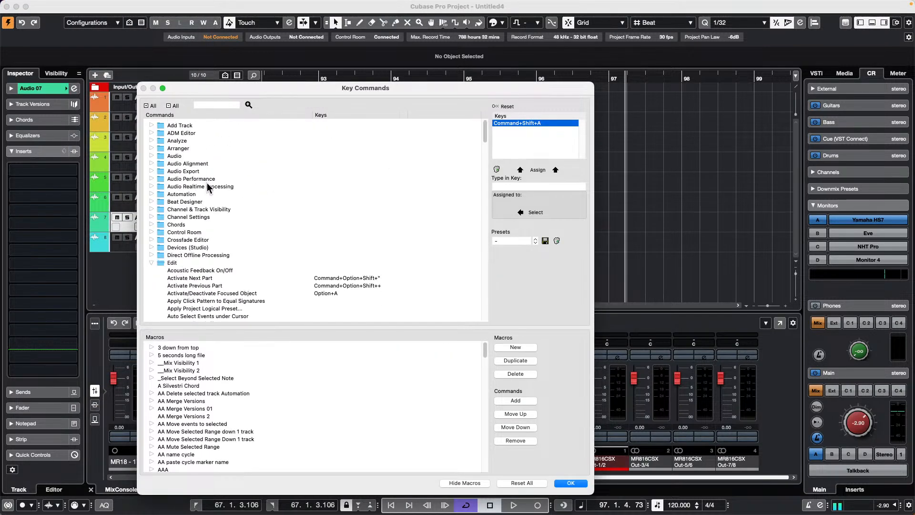
click(151, 262)
scroll(238, 244, down, 4)
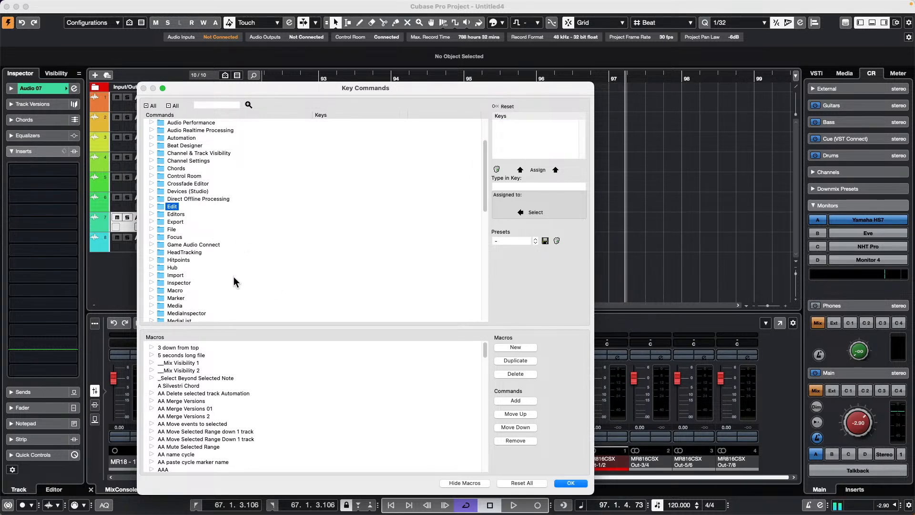
click(210, 106)
text(SNAPSHOT)
key(Return)
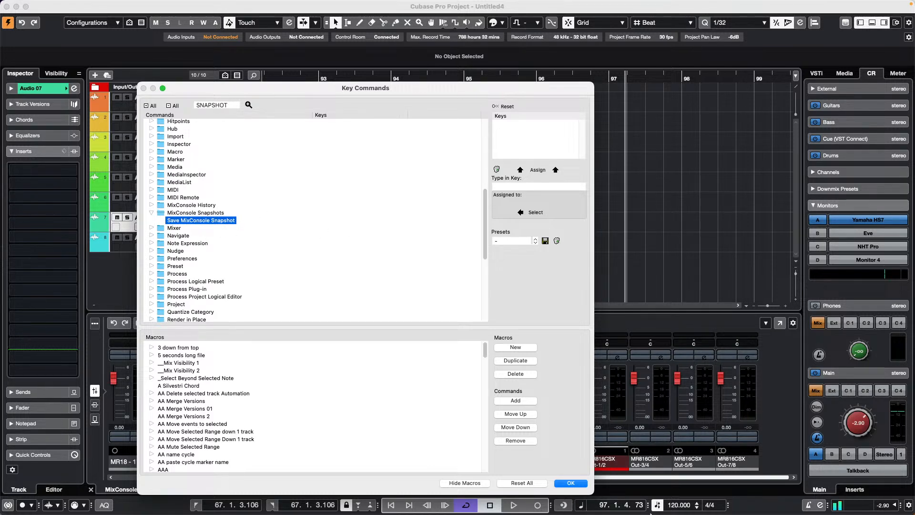
click(567, 482)
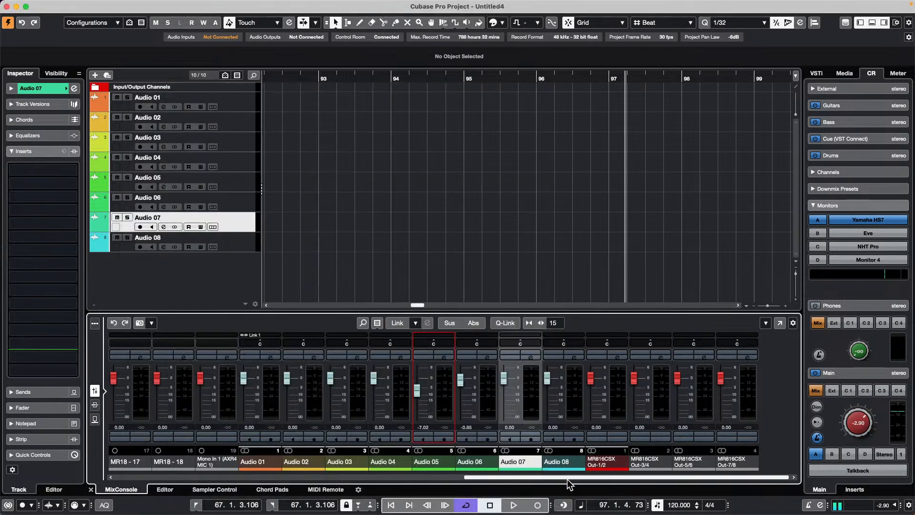
In a separate MixConsole window, set the faders to -21.7 for Audio 01, -17.4 for 02, 6.02 for 03, -6.48 for 04 and -8.96 for 06.
click(781, 324)
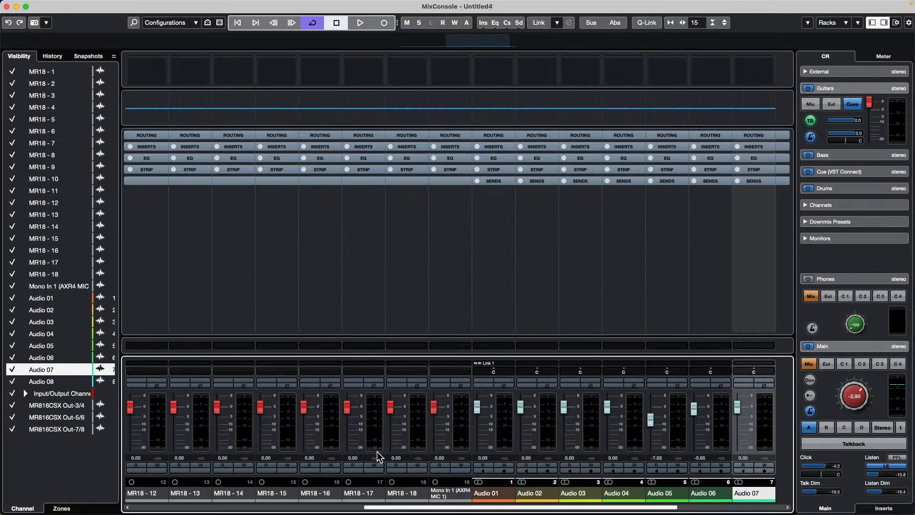
drag(477, 407, 474, 432)
drag(521, 406, 522, 431)
drag(564, 408, 622, 430)
drag(694, 408, 691, 443)
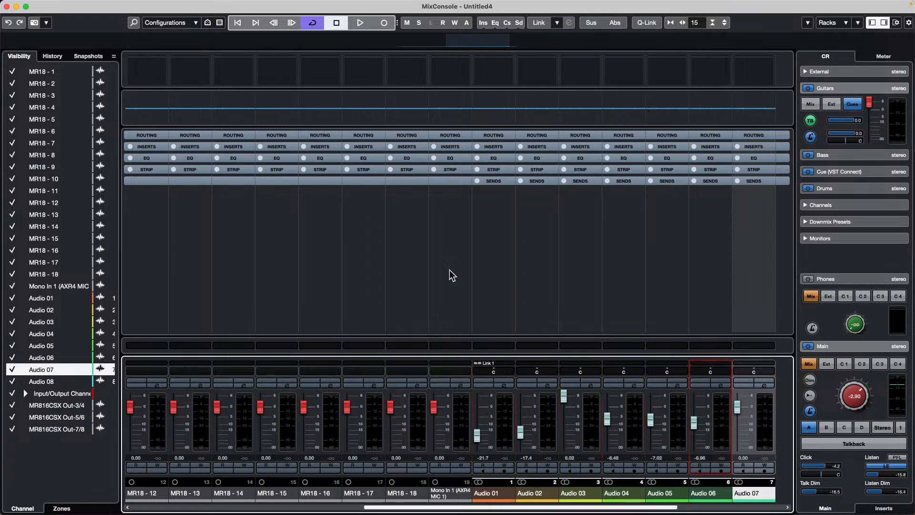
Save the current fader mix as a MixConsole snapshot and check the list of saved snapshots.
click(34, 23)
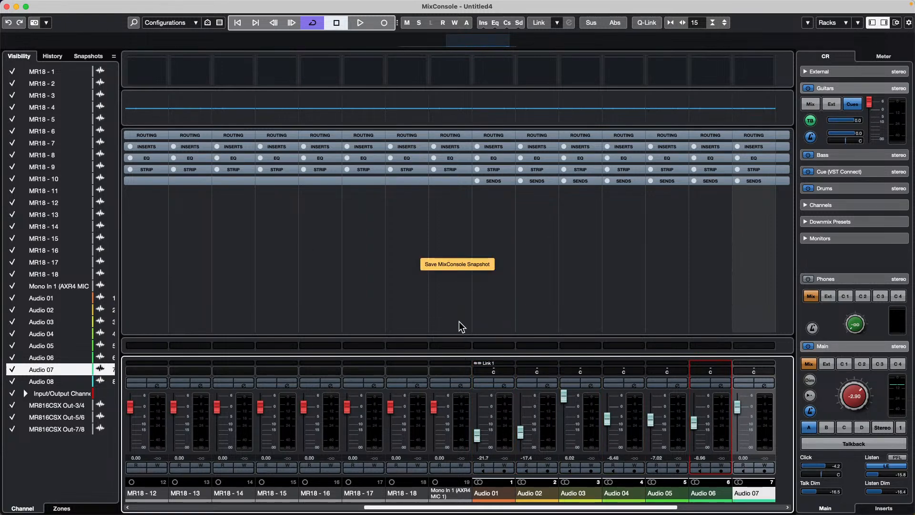
click(46, 22)
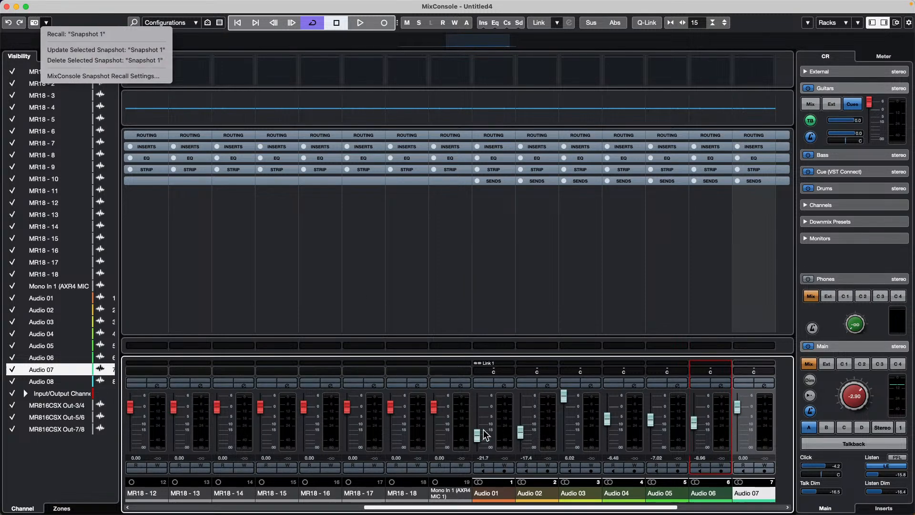
click(479, 436)
Build a contrasting mix: Audio 01, 02 and 04 at 6.02, 03 fully down, 05 at -16.5, 06 at 5.43 and 07 at -8.63.
drag(478, 436, 472, 377)
drag(520, 433, 536, 365)
drag(566, 399, 590, 464)
drag(608, 421, 621, 392)
mouse_move(650, 424)
mouse_down()
mouse_move(651, 436)
mouse_move(694, 398)
mouse_move(739, 410)
mouse_move(740, 426)
mouse_up()
Save the contrasting fader mix as a second MixConsole snapshot.
click(47, 23)
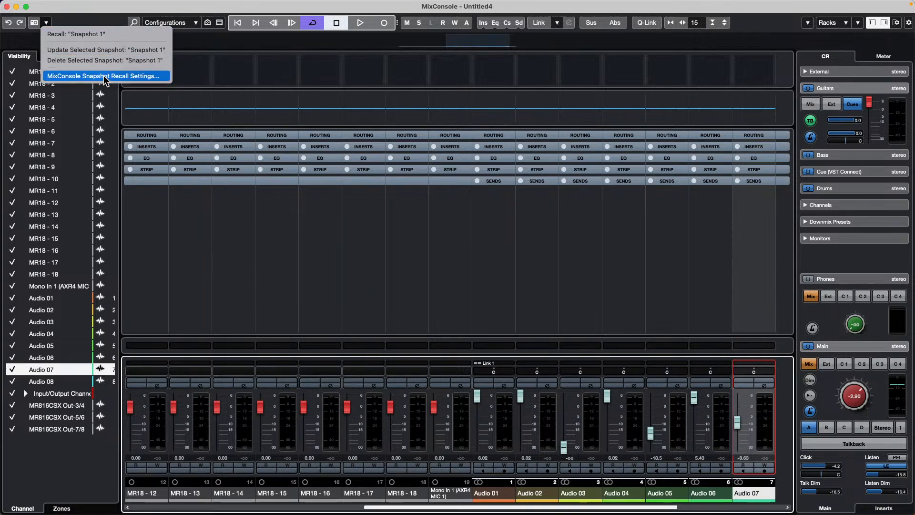
click(213, 208)
click(34, 23)
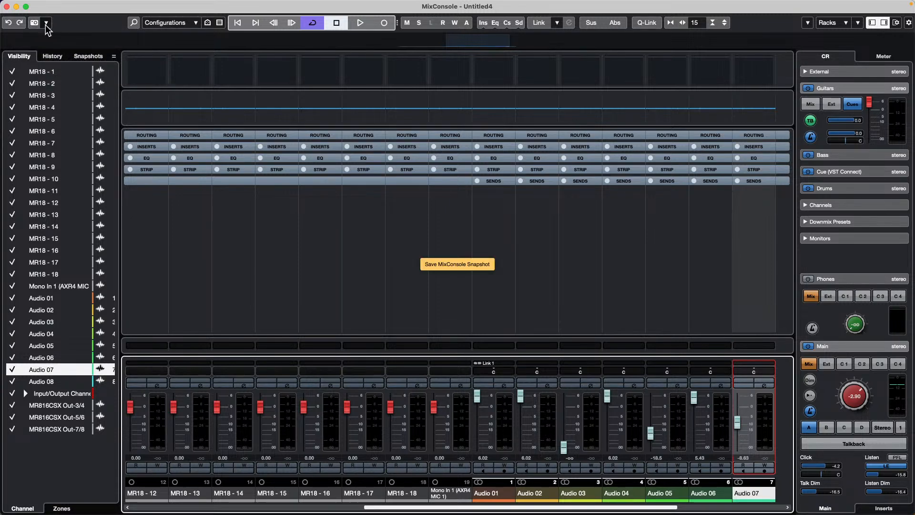
Recall Snapshot 1, accepting the deletion of insert automation, and close the separate MixConsole window.
click(47, 24)
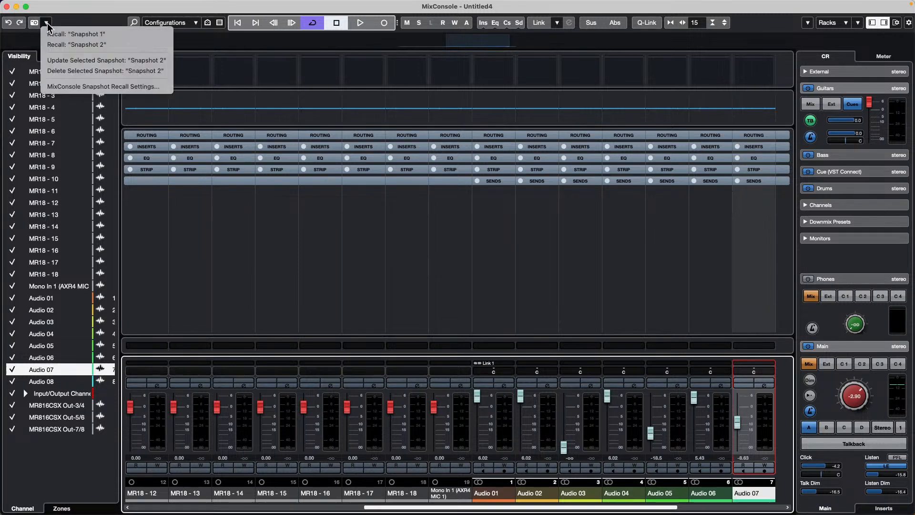
click(99, 36)
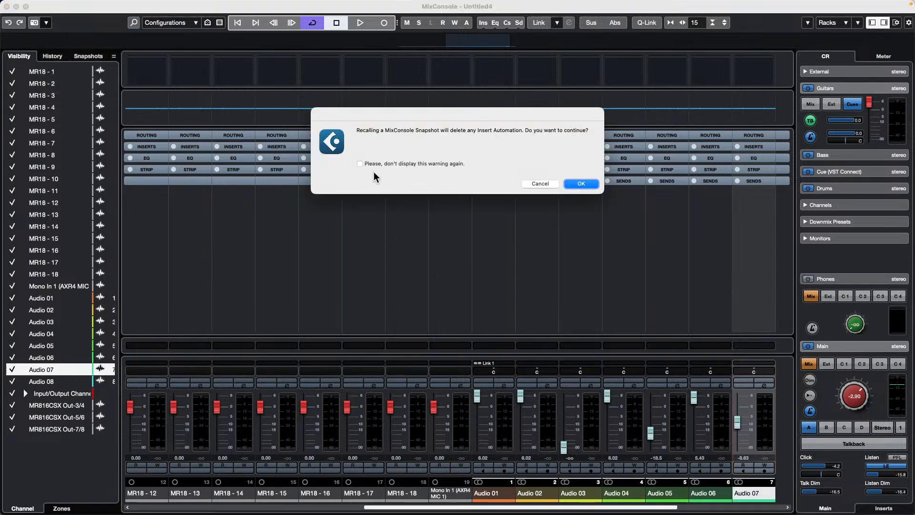
click(581, 184)
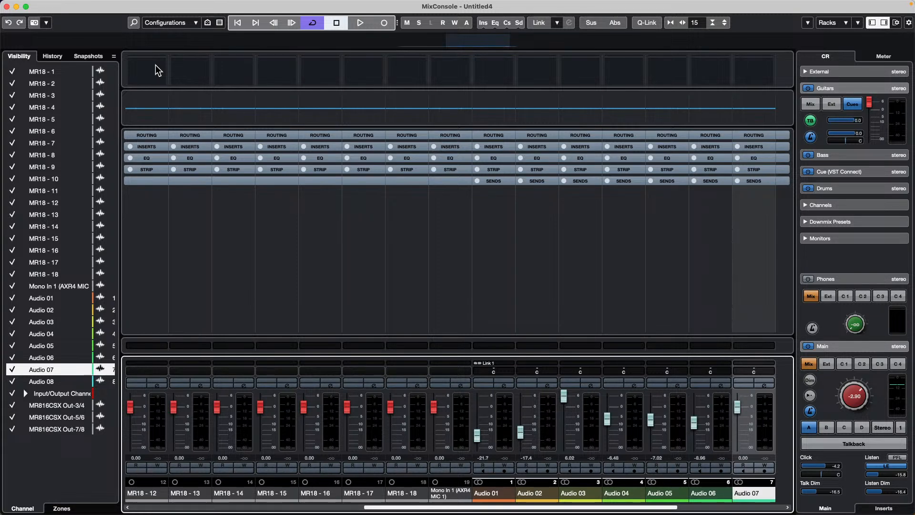
click(7, 6)
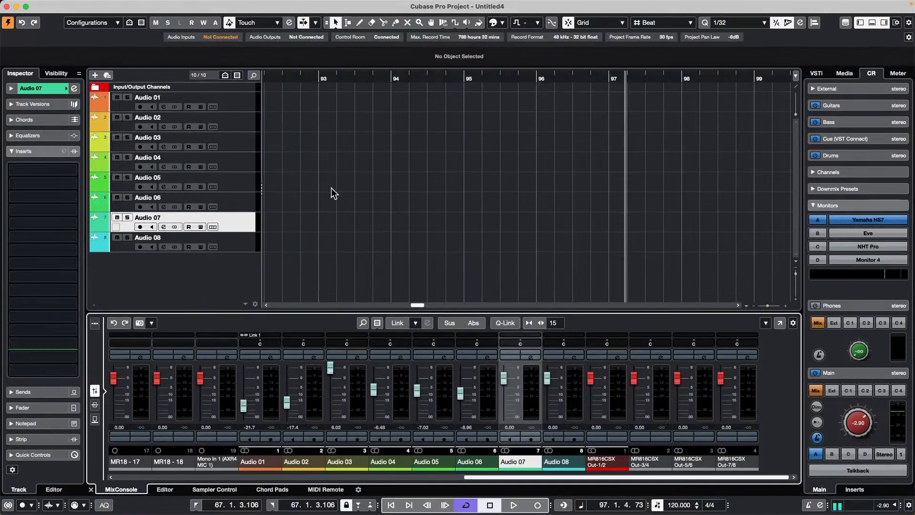
right_click(248, 222)
click(231, 236)
right_click(254, 222)
mouse_move(317, 228)
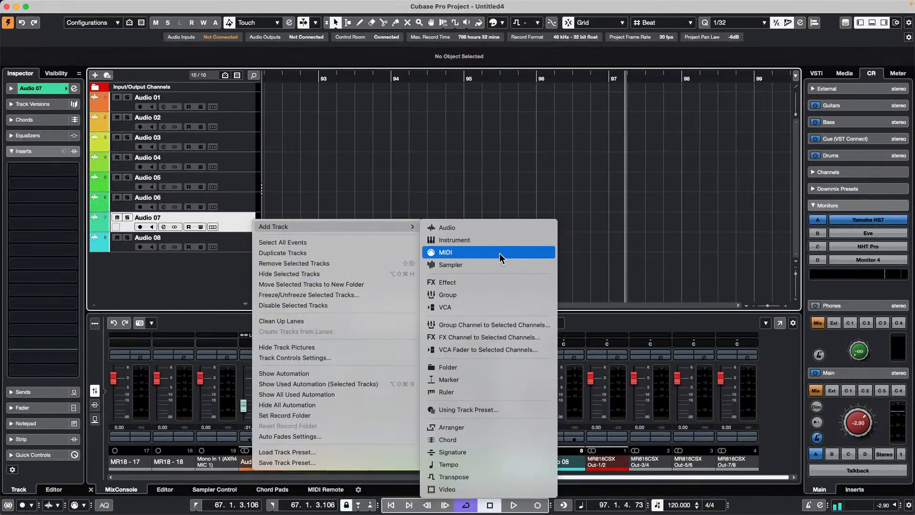
click(538, 254)
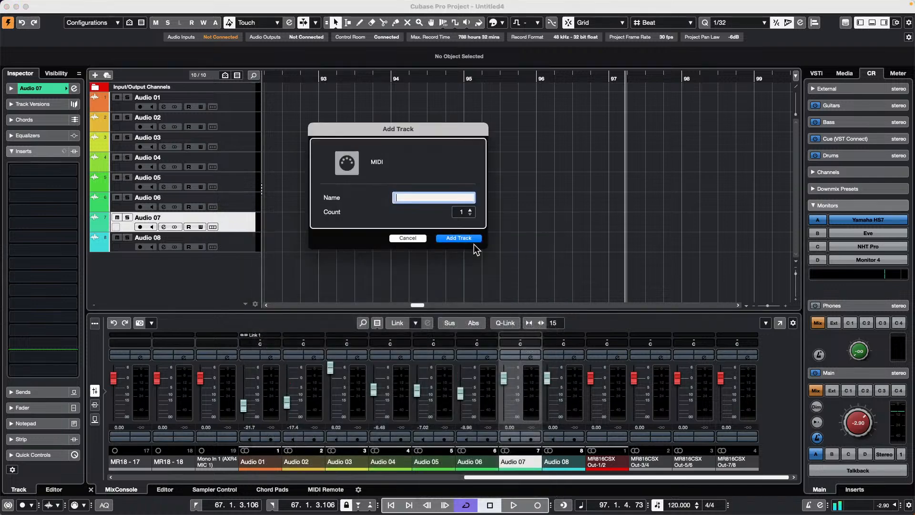
click(421, 238)
Add one instrument track directly below Audio 07.
right_click(244, 224)
mouse_move(335, 230)
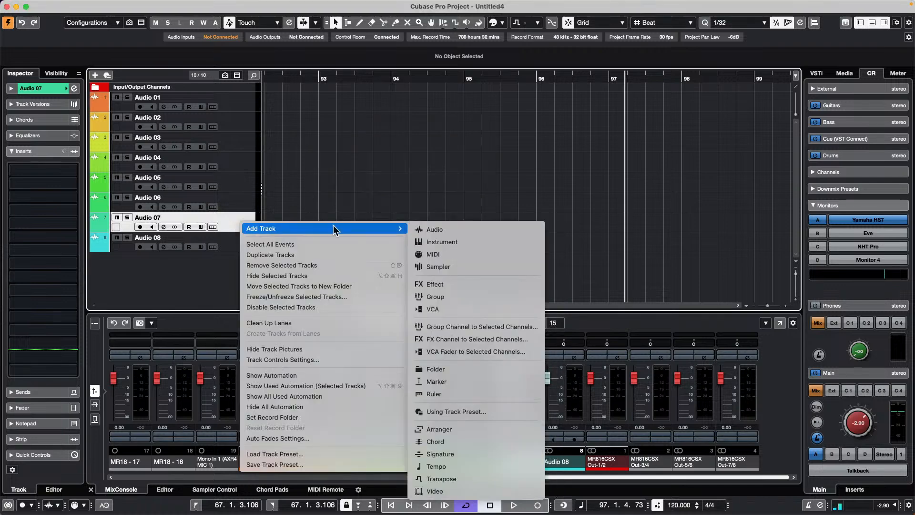
click(442, 242)
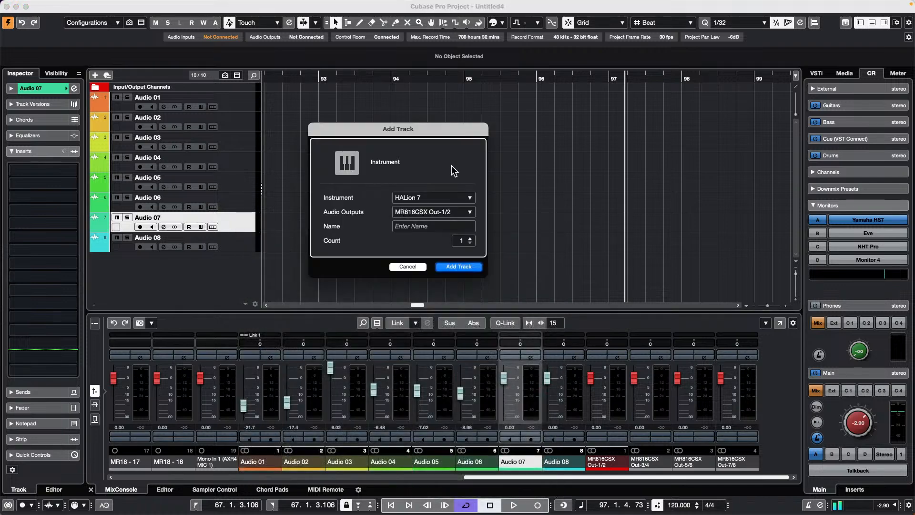
click(432, 196)
click(380, 229)
click(459, 263)
Draw a MIDI part on the instrument track from about bar 92 to bar 99, and open it for note editing.
right_click(296, 246)
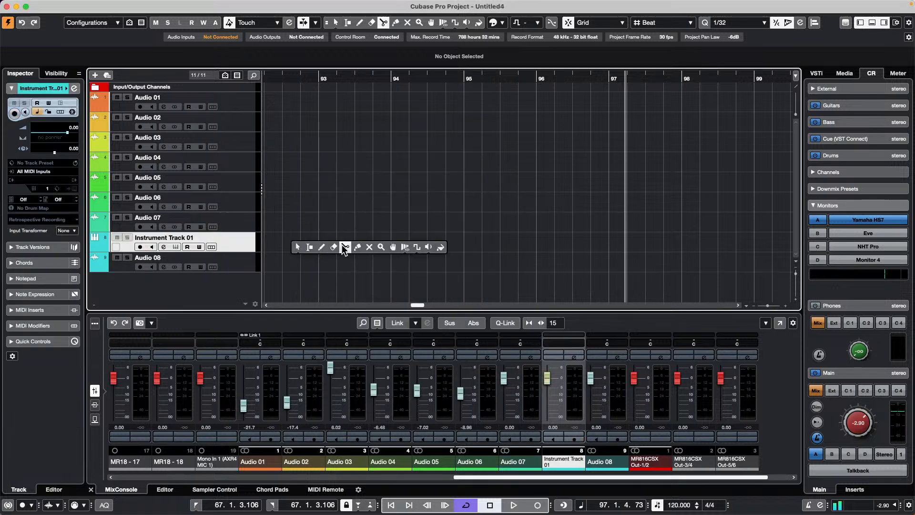
click(321, 247)
drag(266, 242, 799, 242)
right_click(428, 243)
click(417, 243)
double_click(417, 243)
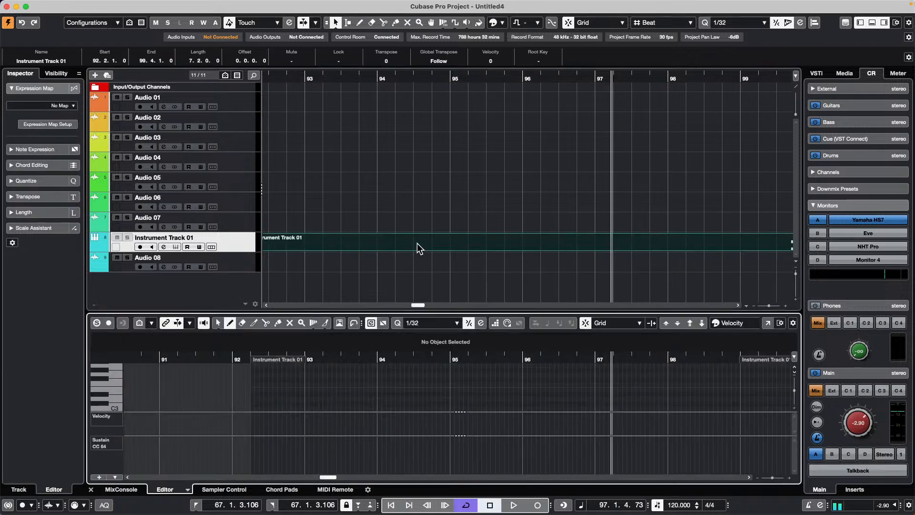
Draw short and long notes on F#3, E3 and D3 between bars 93 and 97 of the instrument part.
click(309, 380)
drag(354, 380, 377, 380)
click(398, 390)
drag(444, 400, 463, 399)
click(480, 399)
click(511, 399)
click(544, 389)
click(604, 380)
drag(625, 380, 659, 380)
drag(596, 399, 650, 399)
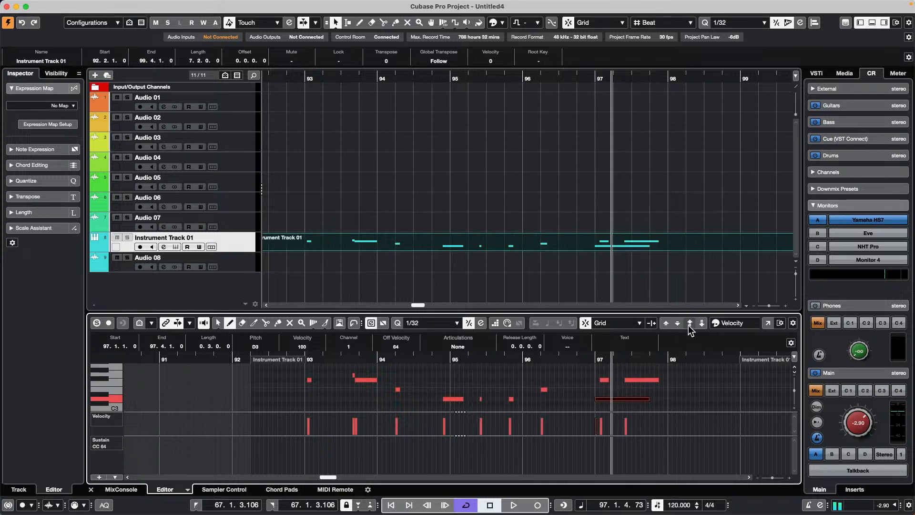
Open the part in a separate Key Editor window and add C#4, G3, D4, G#4 and G4 notes between bars 94 and 96.
click(768, 322)
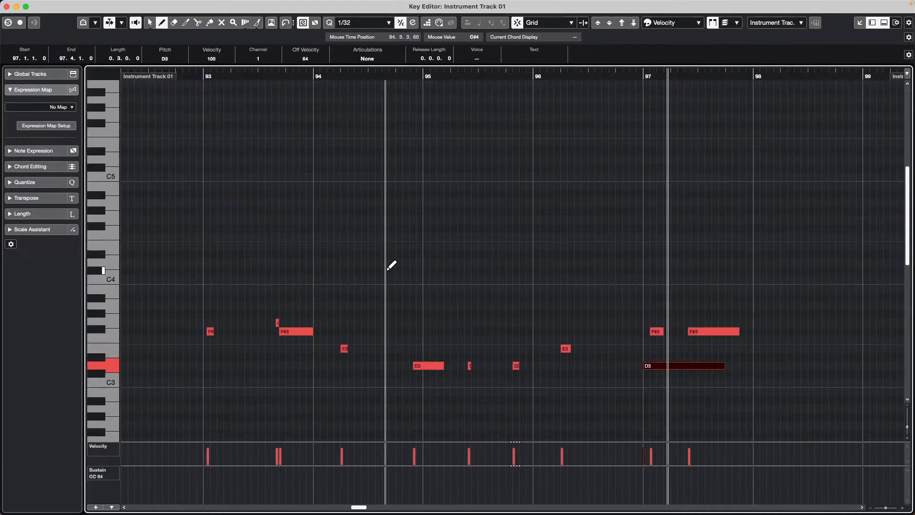
click(374, 272)
click(387, 323)
drag(489, 212, 501, 211)
drag(531, 220, 536, 220)
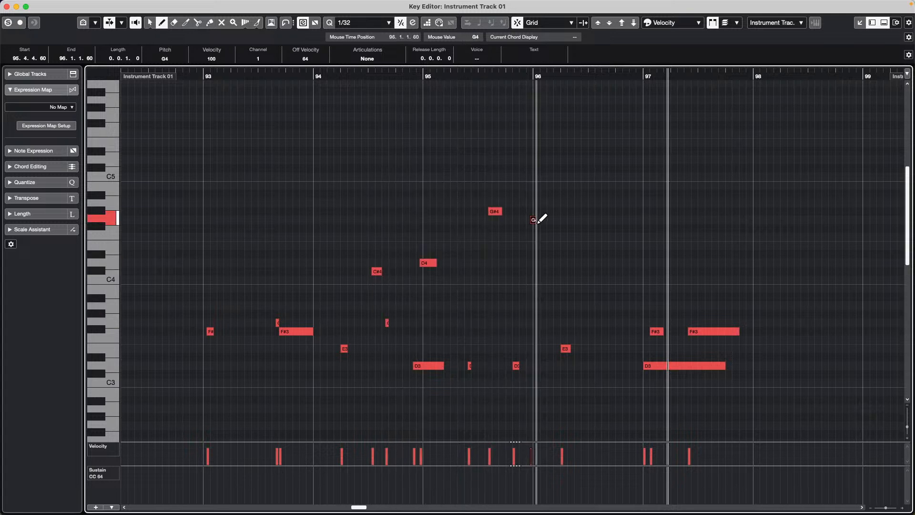
Switch to the Object Selection tool and set the locators around the E3, C#4 and G3 notes in bar 94.
right_click(196, 218)
click(203, 226)
drag(195, 254, 314, 373)
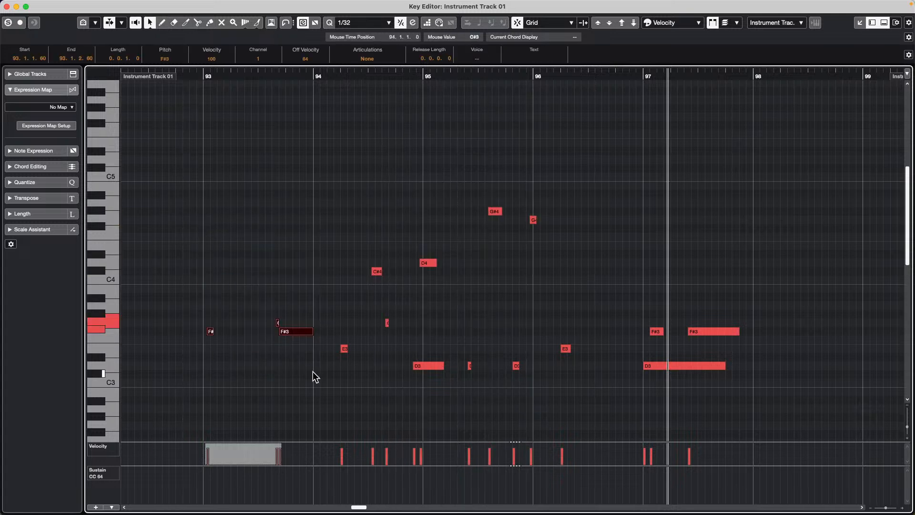
drag(341, 246, 406, 396)
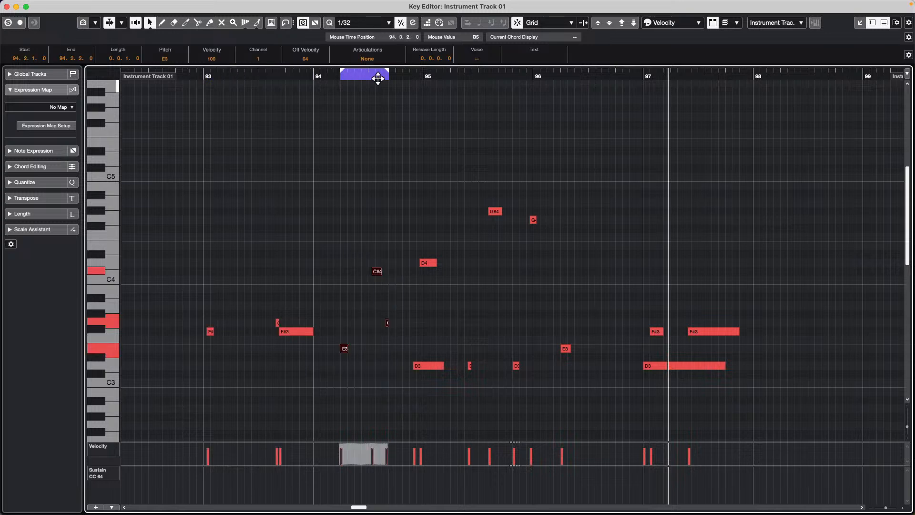
mouse_move(387, 74)
mouse_down()
mouse_move(362, 74)
mouse_move(399, 86)
mouse_move(390, 88)
mouse_up()
Set the locators in turn to the bar 95 notes, the G#4 and G4 pair, the low D3 notes, and the single E3 in bar 96.
drag(411, 206, 528, 392)
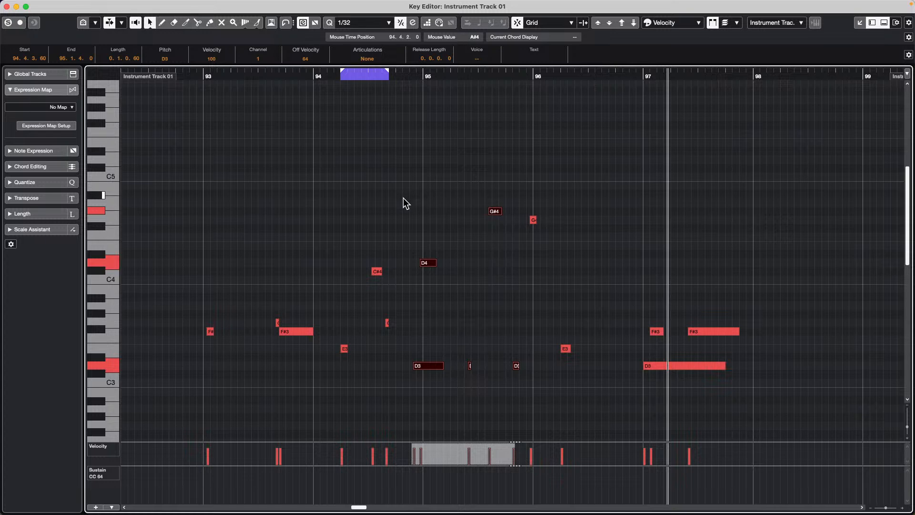
key(p)
drag(482, 178, 540, 248)
key(p)
drag(403, 333, 537, 390)
key(p)
click(560, 292)
key(p)
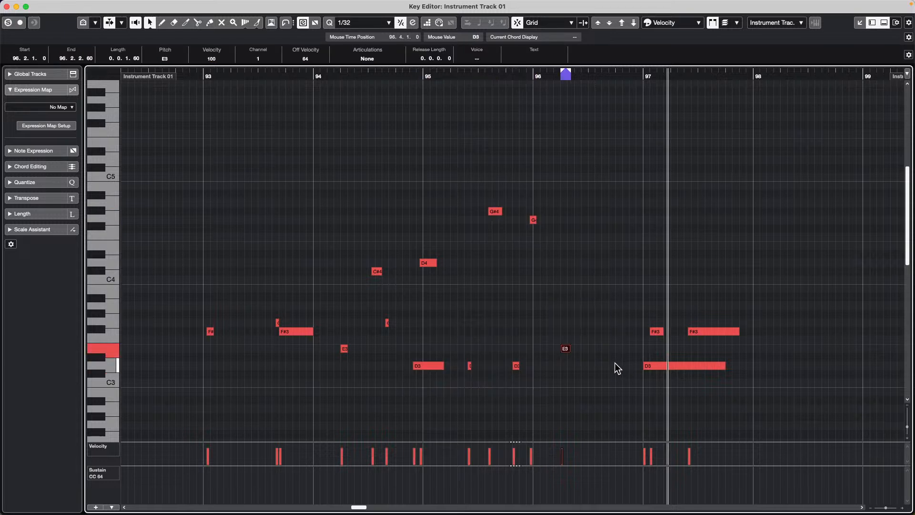
Set the locators to several wider note selections across bars 94 to 96, finishing with the G#4 and G4 pair.
drag(455, 173, 571, 307)
key(p)
drag(469, 175, 658, 372)
key(p)
drag(329, 217, 503, 386)
key(p)
drag(435, 180, 558, 266)
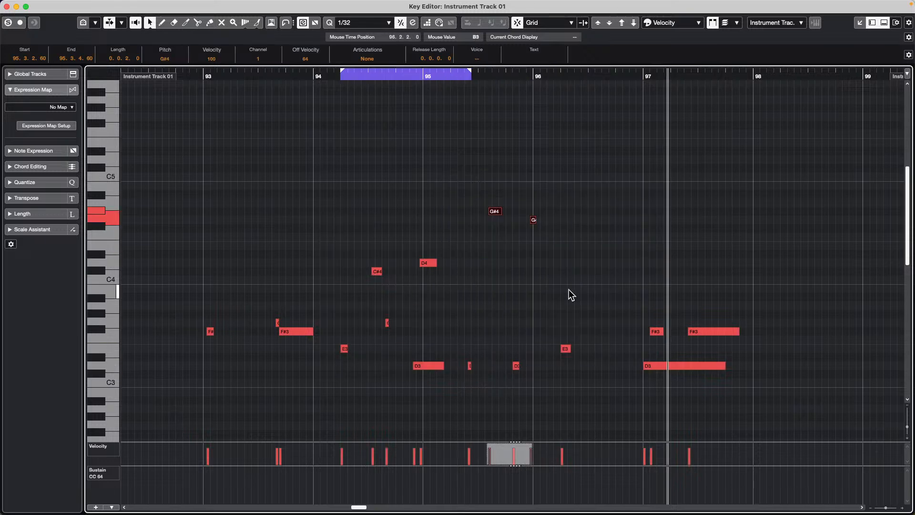
key(p)
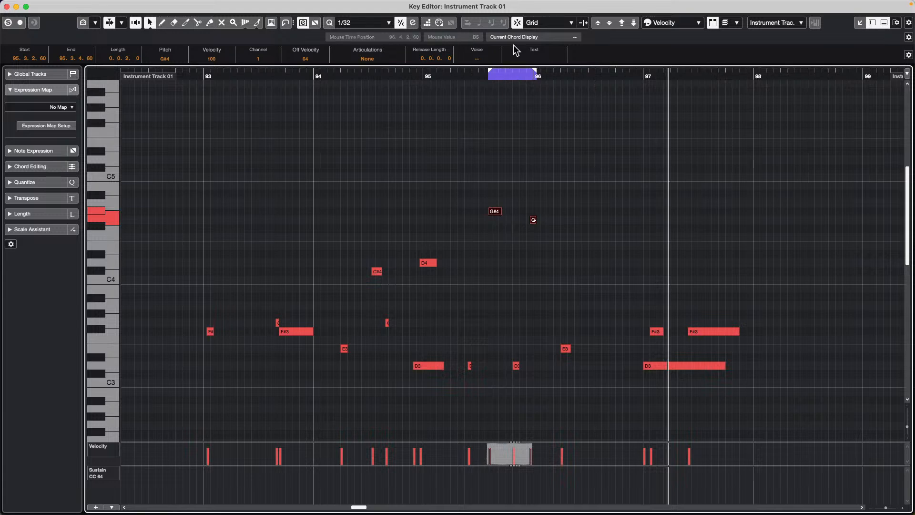
Turn off snap and stretch the locator range from early in bar 95 to about the middle of bar 96.
click(518, 23)
drag(542, 77, 581, 81)
mouse_move(491, 77)
mouse_down()
mouse_move(446, 86)
mouse_move(485, 86)
mouse_up()
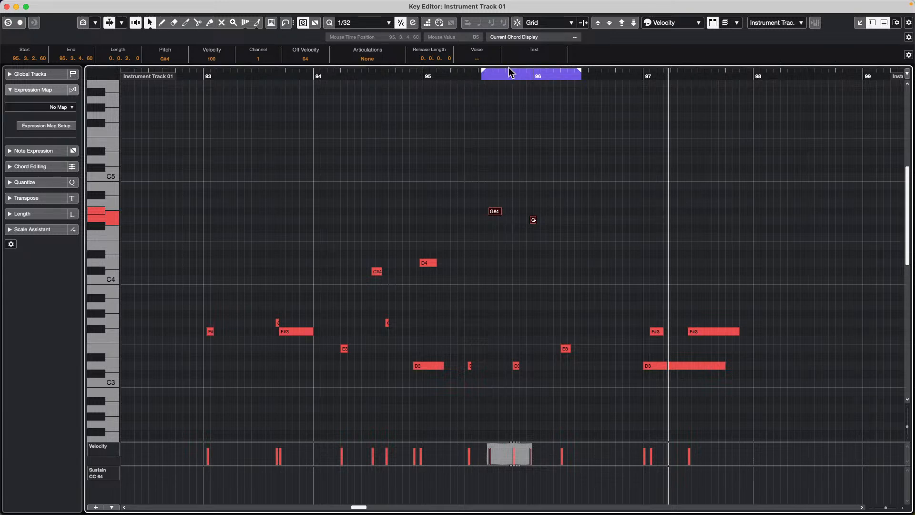
drag(483, 76, 451, 78)
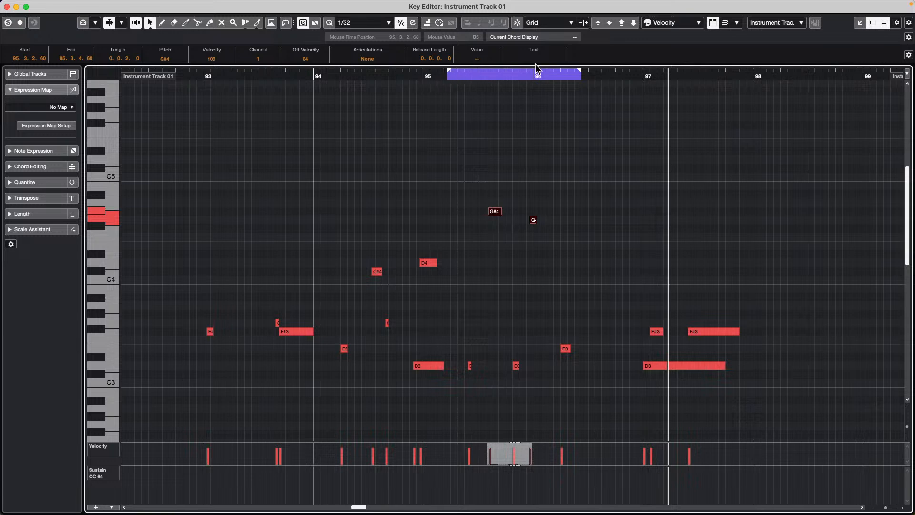
Set the locators to the upper notes from C#4 to G4, followed by the lower notes between bars 93 and 95.
drag(356, 199, 535, 346)
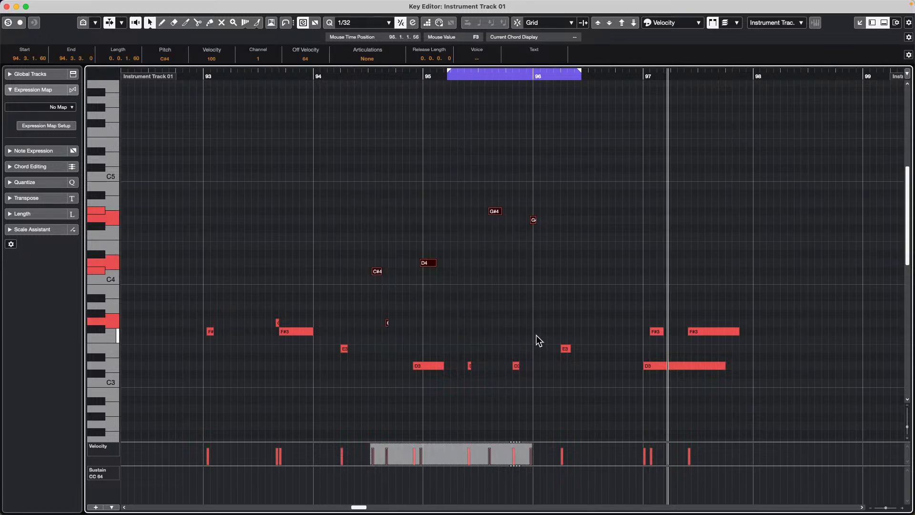
key(p)
drag(267, 304, 533, 395)
key(p)
key(p)
Set the locators to the upper notes again, and finally to the notes from the G3 ending bar 93 through the G3 in bar 94.
drag(382, 207, 537, 305)
key(p)
drag(266, 286, 408, 376)
key(p)
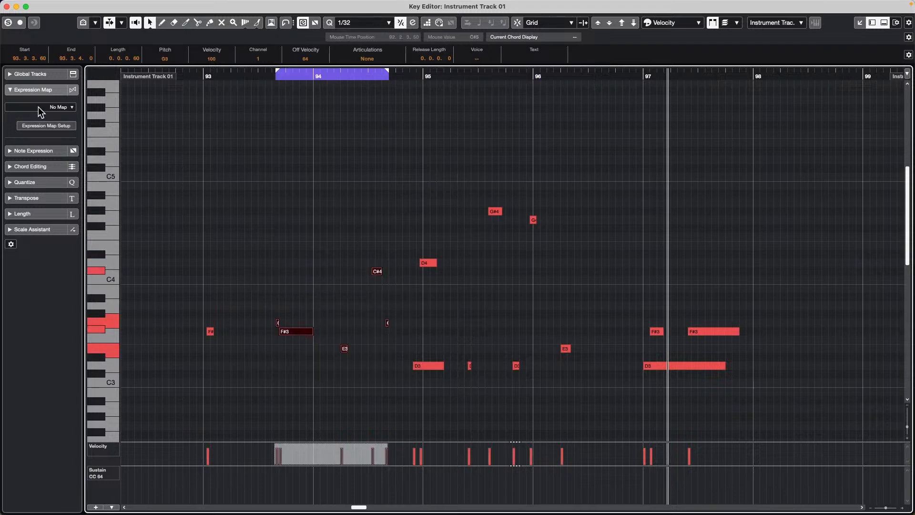
Close the Key Editor and set the locators from several Range-tool selections on Instrument Track 01, ending with 94.2.1.0 to 95.1.1.0.
click(7, 6)
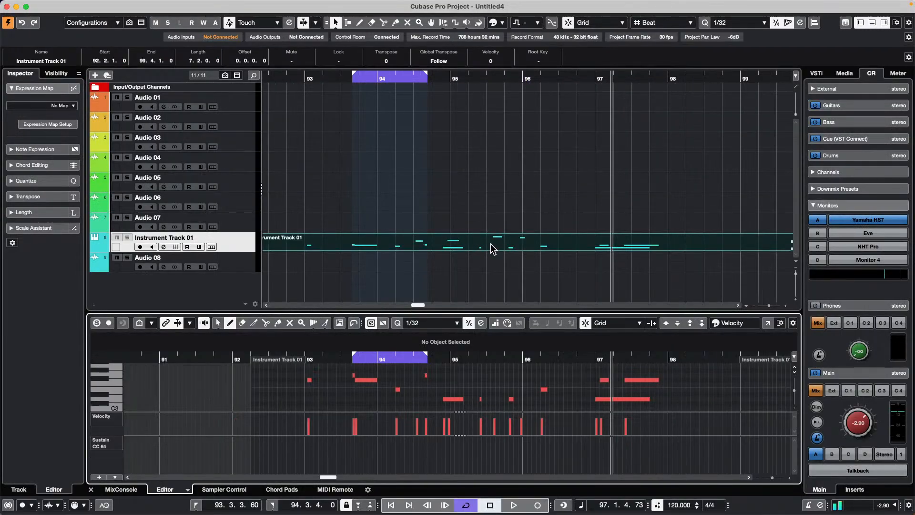
click(515, 178)
right_click(427, 251)
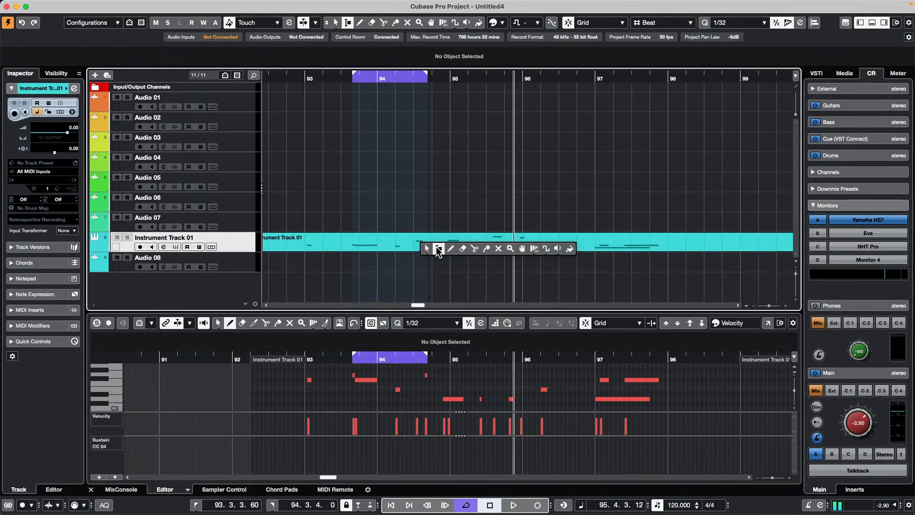
click(439, 252)
drag(435, 242, 522, 250)
drag(630, 243, 546, 258)
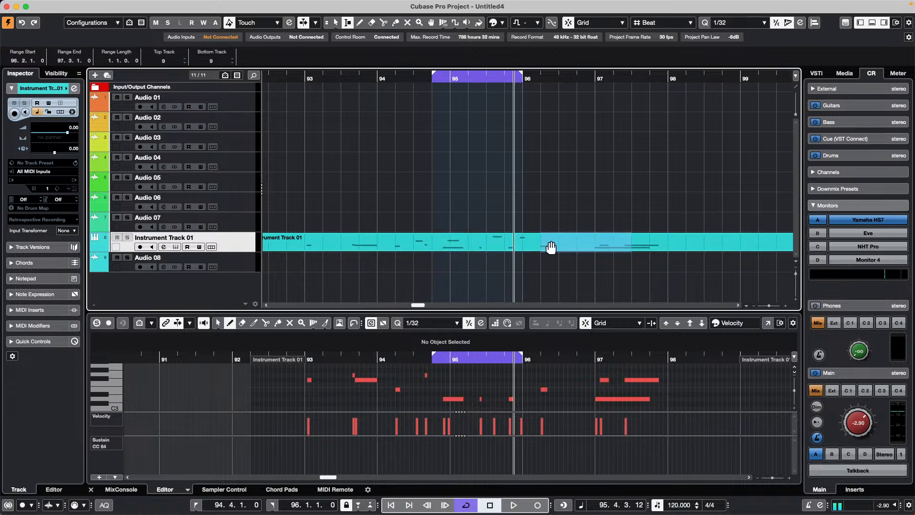
drag(390, 242, 457, 243)
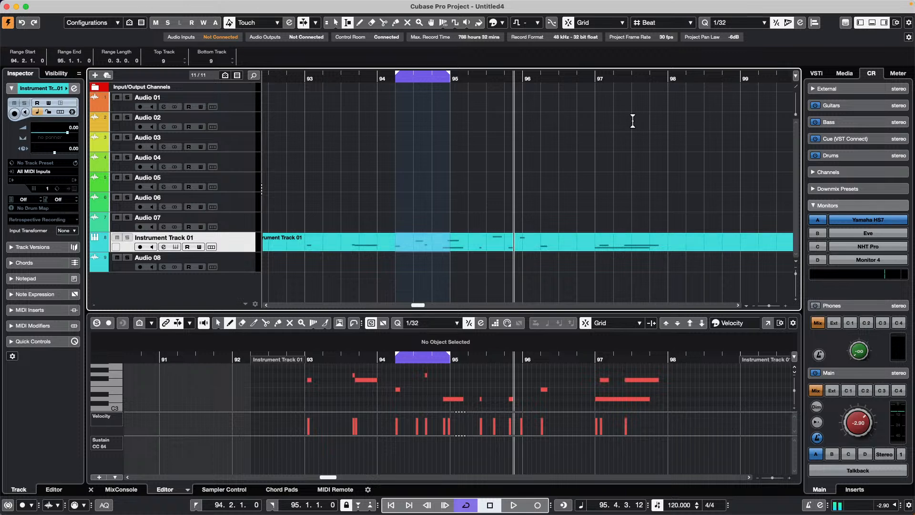
Add an instrument track with Groove Agent SE below Instrument Track 01 and close its plug-in window.
click(63, 5)
click(328, 113)
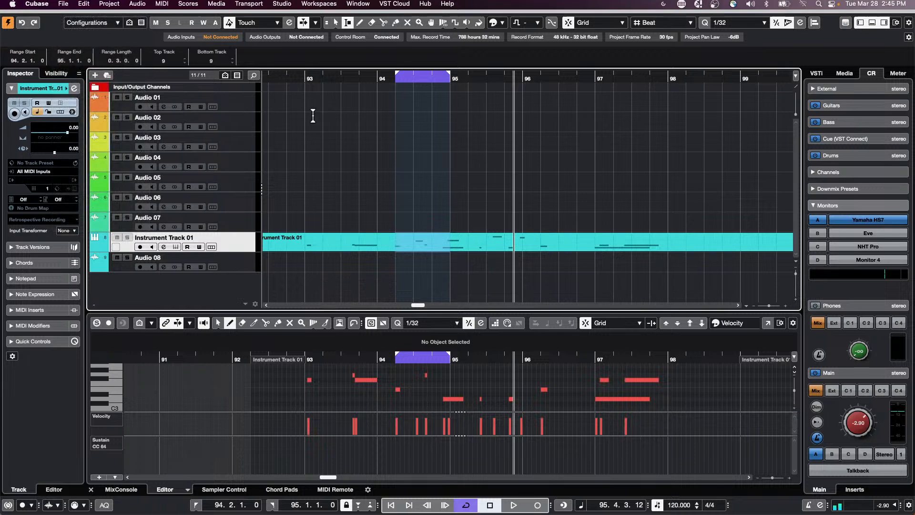
drag(320, 77, 301, 19)
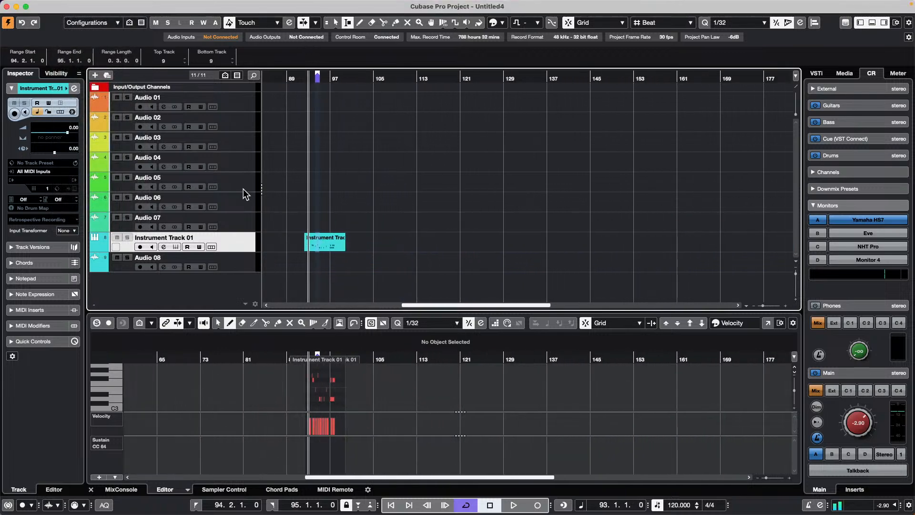
right_click(244, 252)
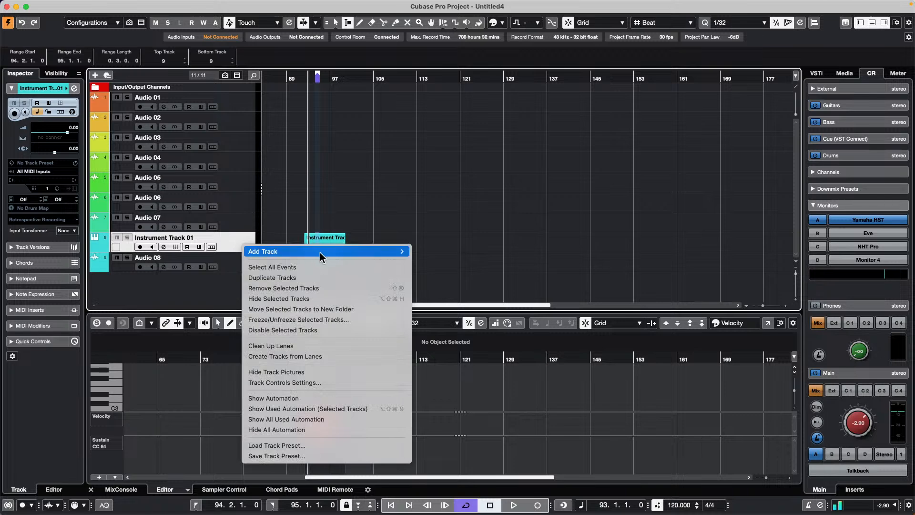
mouse_move(395, 252)
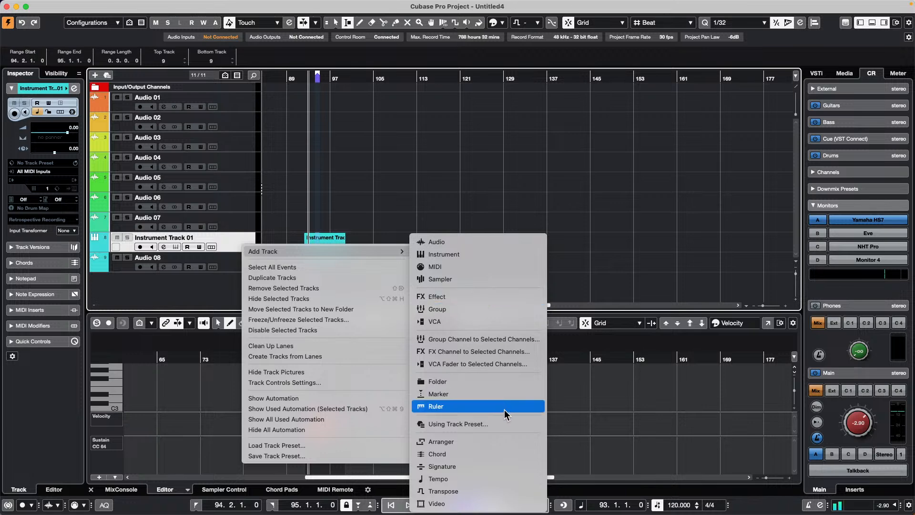
click(498, 256)
click(435, 197)
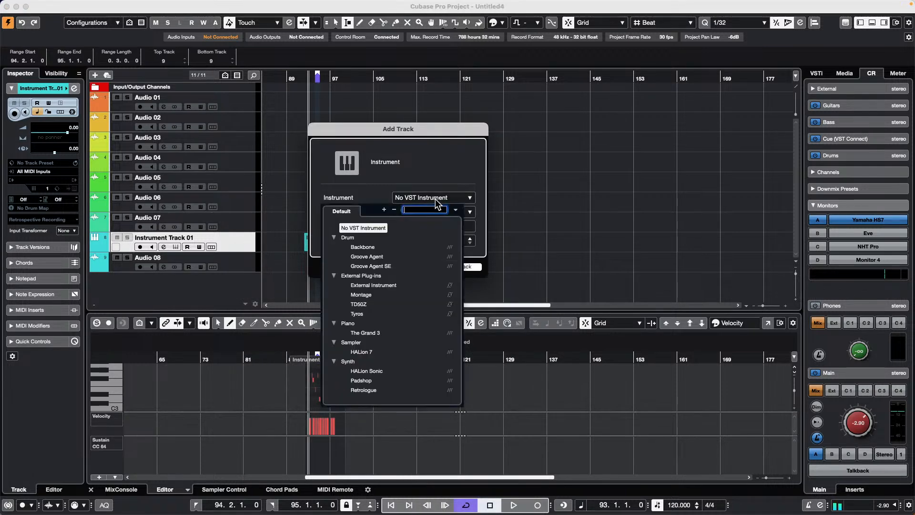
click(369, 266)
click(459, 267)
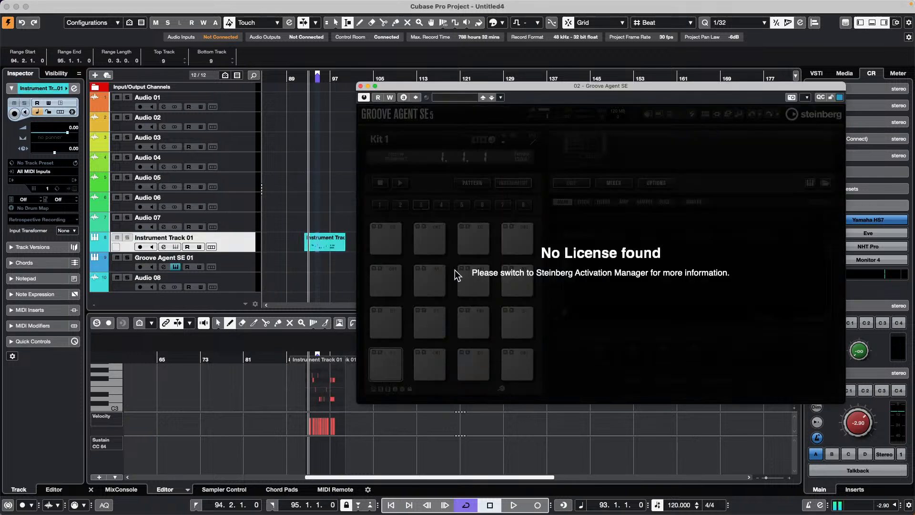
click(361, 86)
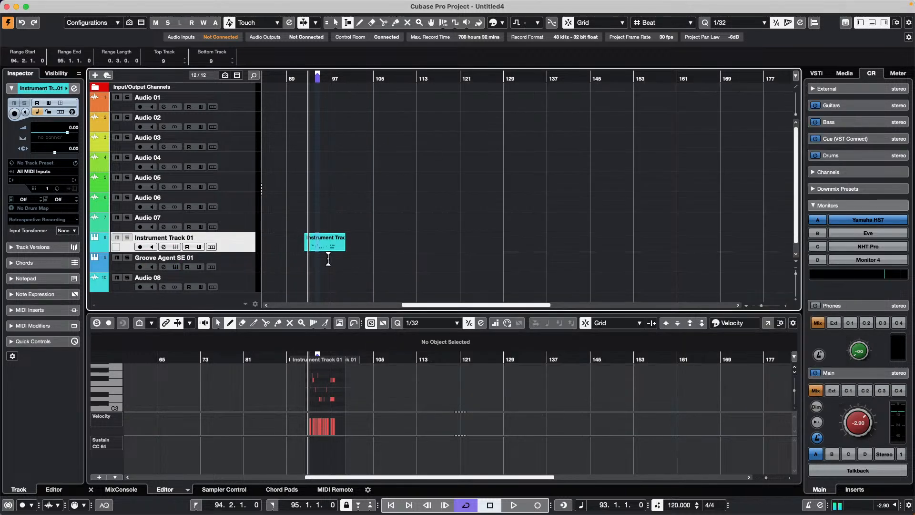
Add another instrument track with the full Groove Agent and move its plug-in window clear of the arrangement.
right_click(241, 264)
mouse_move(310, 271)
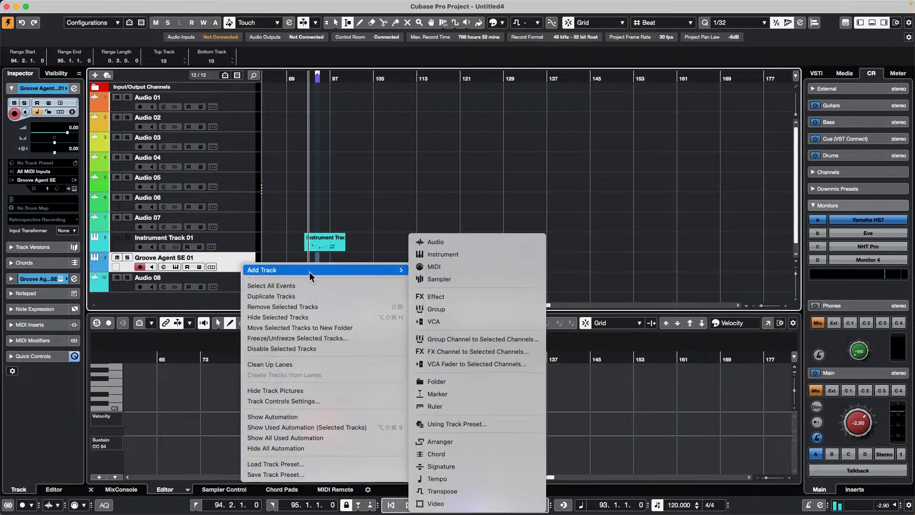
click(470, 254)
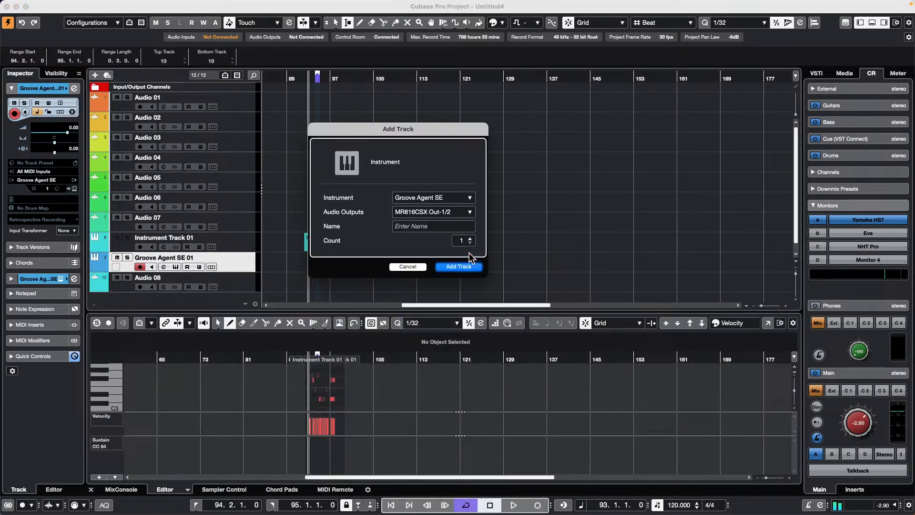
click(439, 199)
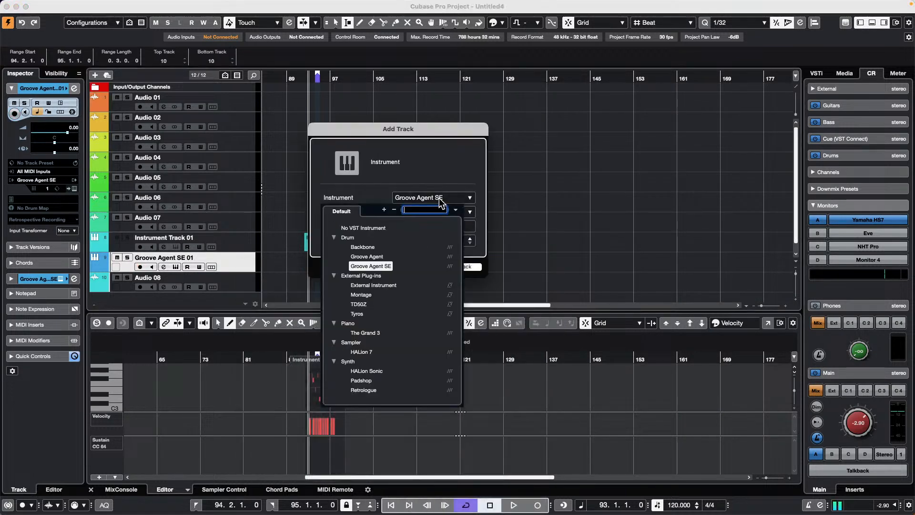
click(377, 258)
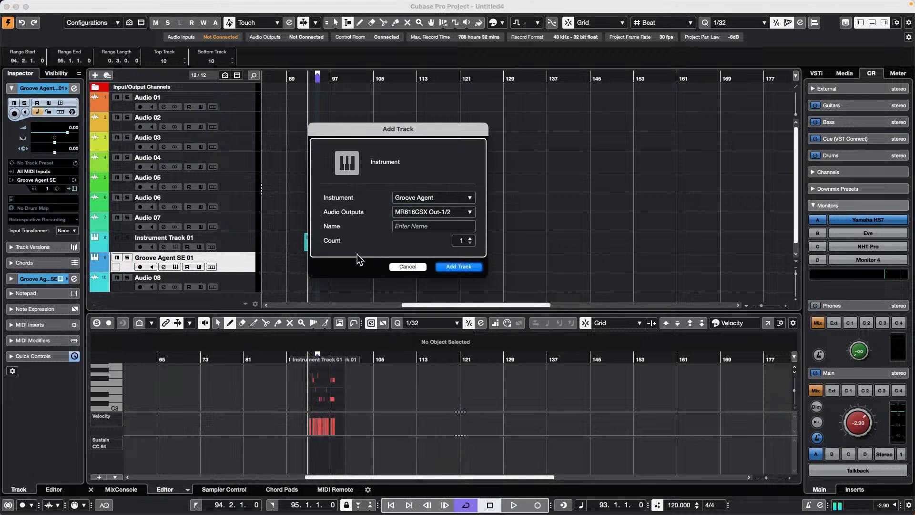
click(458, 267)
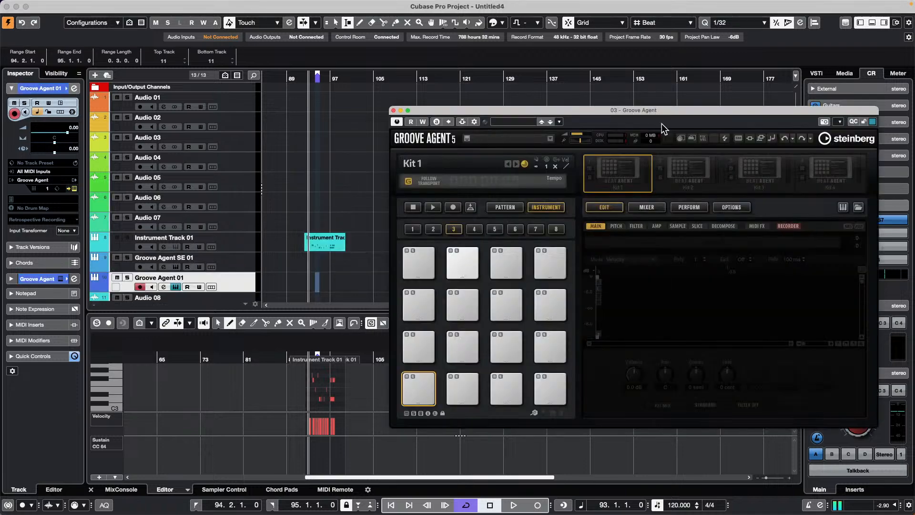
drag(534, 112, 371, 243)
Place the 06 098 drums loop from the Drum Loops library on Audio 04 at 112.4.1.0 and enlarge that track.
click(845, 73)
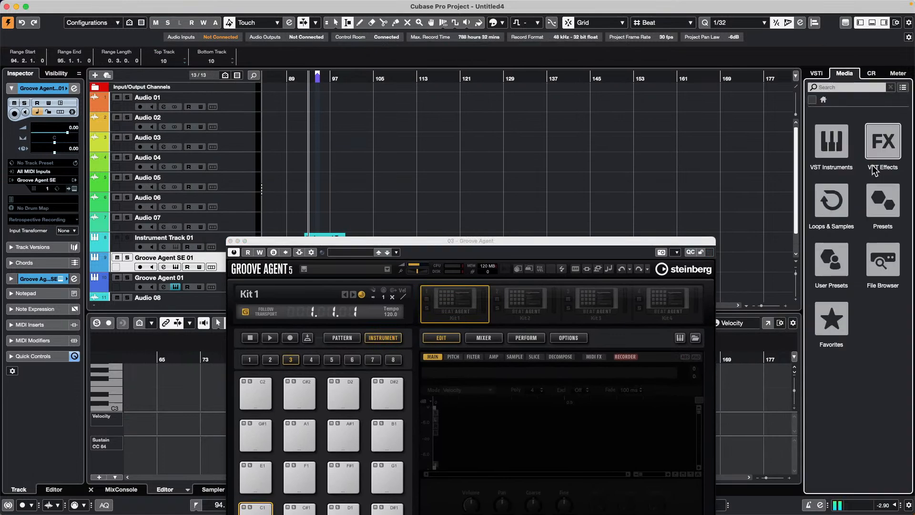
click(821, 196)
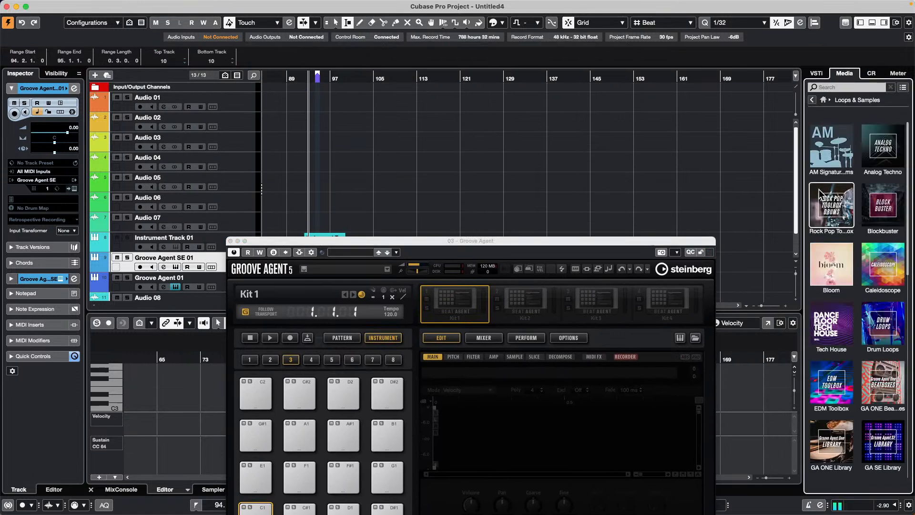
click(883, 326)
drag(851, 314, 419, 163)
drag(402, 80, 397, 130)
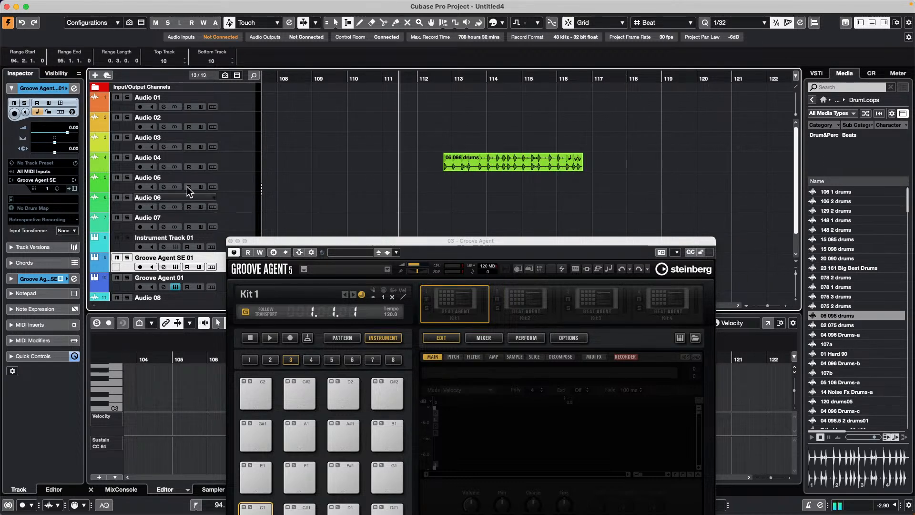
drag(231, 173, 229, 210)
click(514, 174)
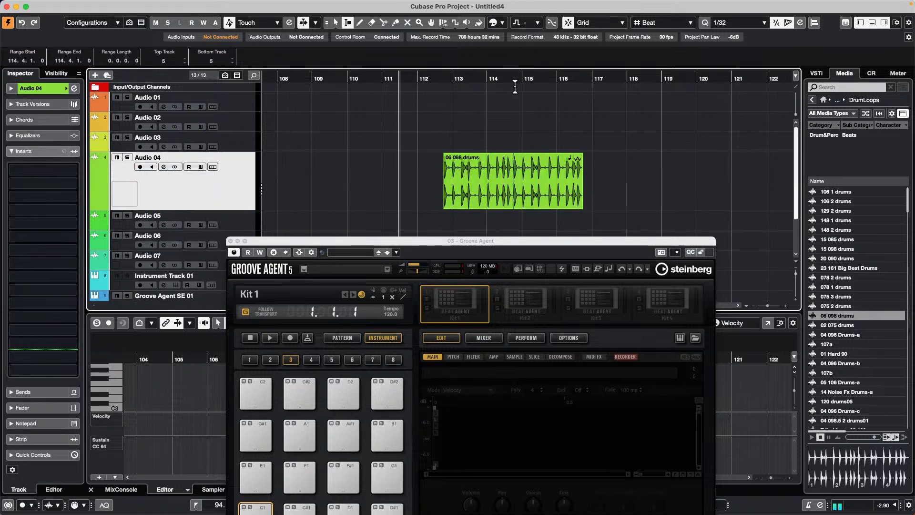
scroll(566, 151, down, 1)
drag(527, 79, 380, 144)
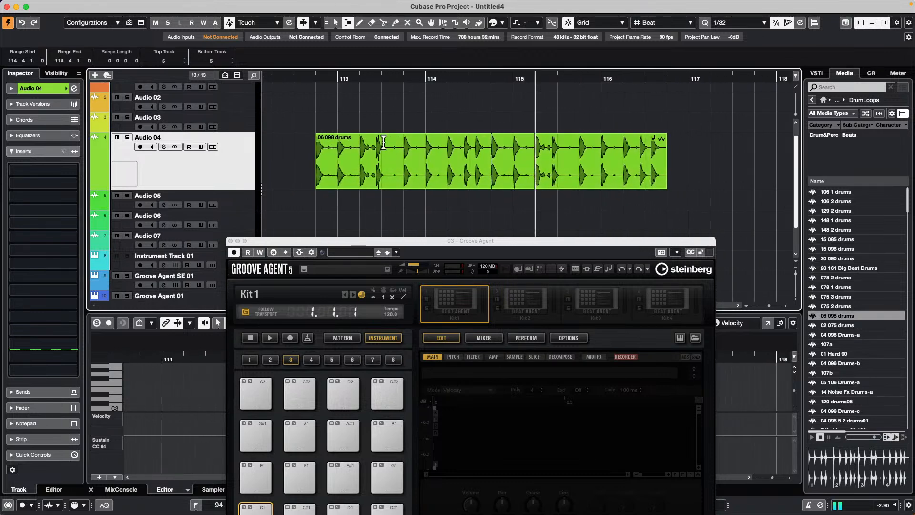
Slice the drum loop on Audio 04 into separate events at its hitpoints.
key(1)
click(437, 179)
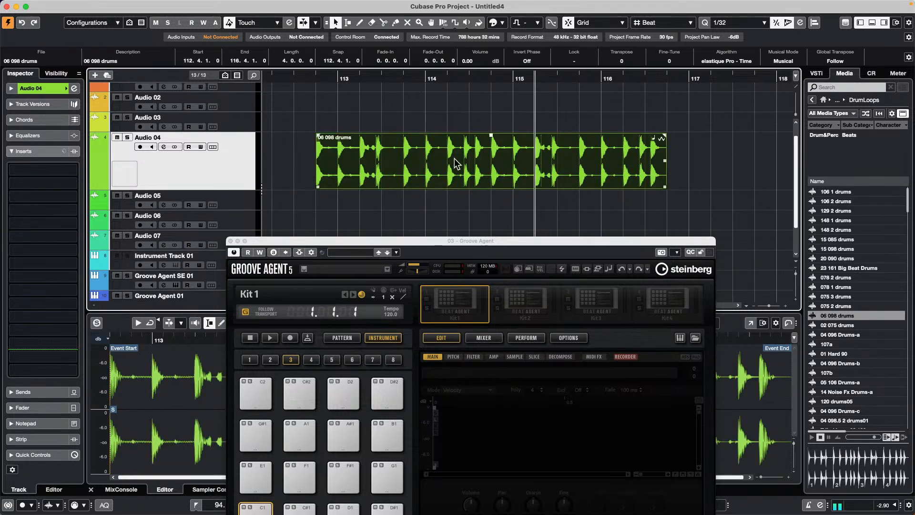
click(383, 176)
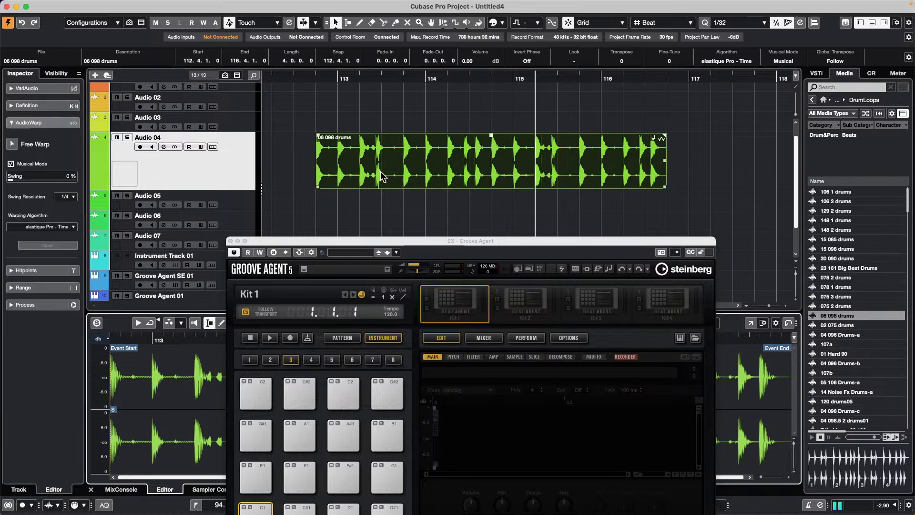
click(30, 275)
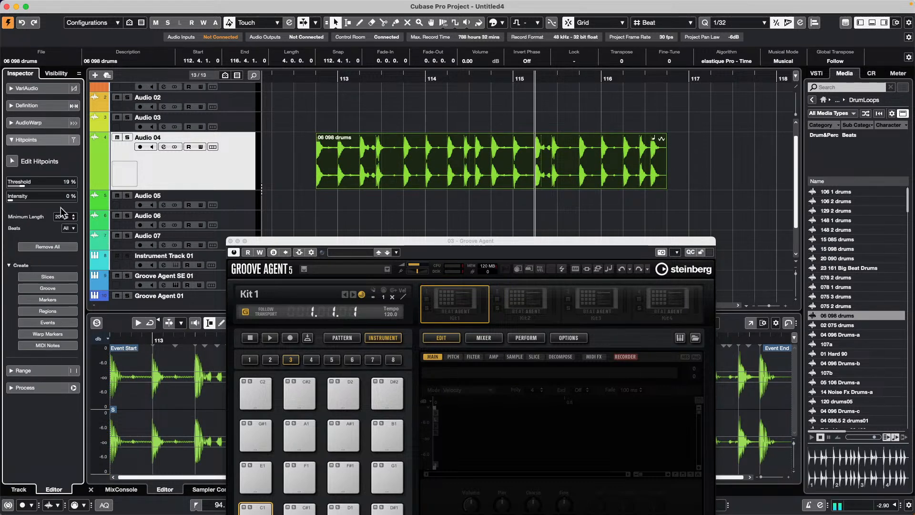
click(11, 265)
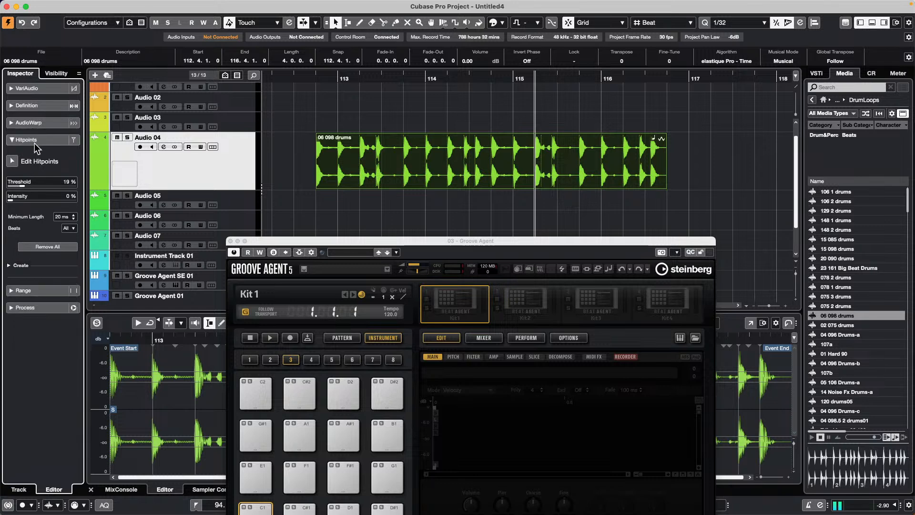
click(11, 265)
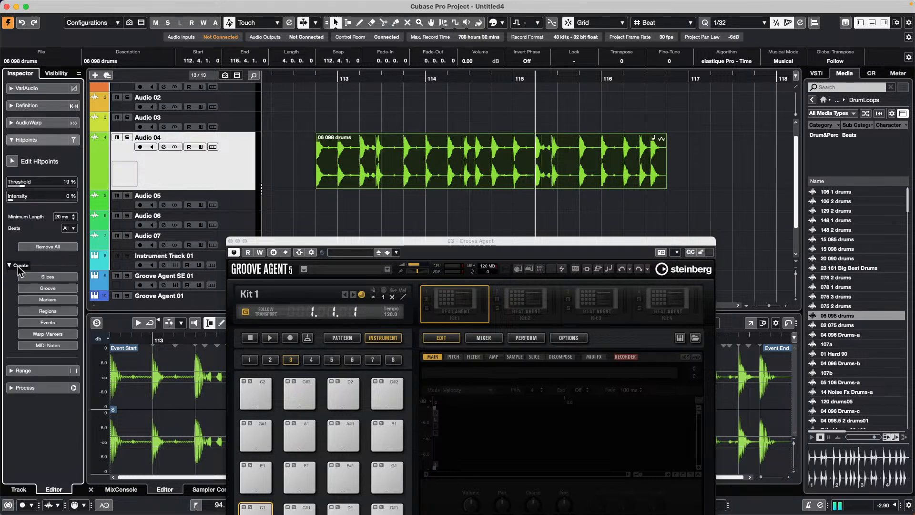
click(56, 322)
click(353, 203)
Select four separate drum slices across the loop, starting with the one at bar 113, and load them onto Groove Agent pads from A#1.
click(346, 173)
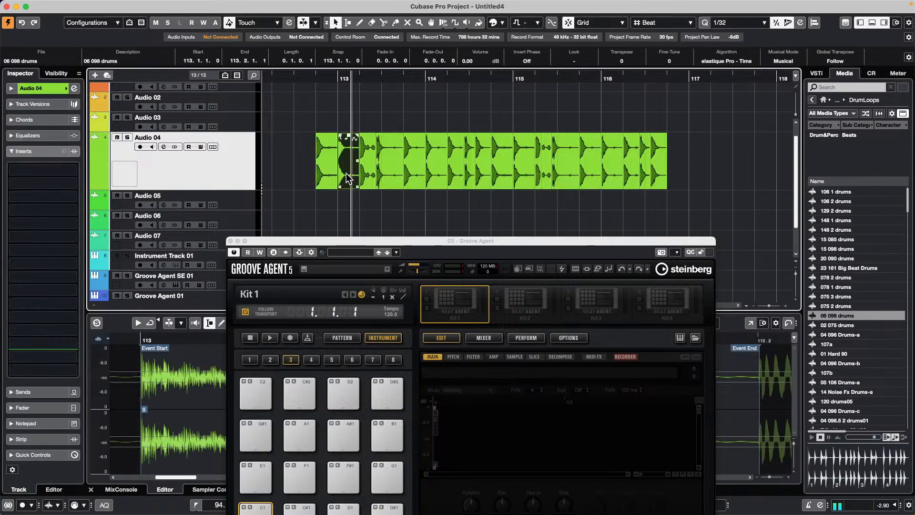
click(397, 173)
click(431, 176)
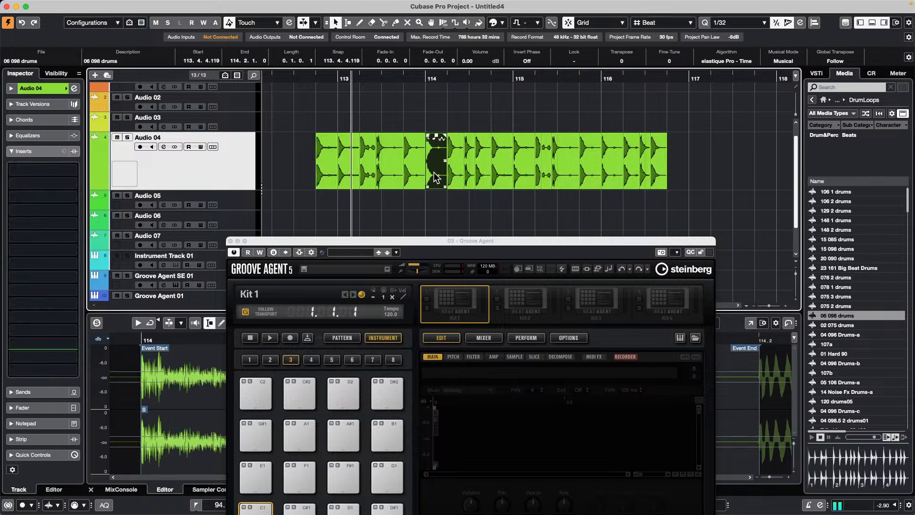
click(353, 179)
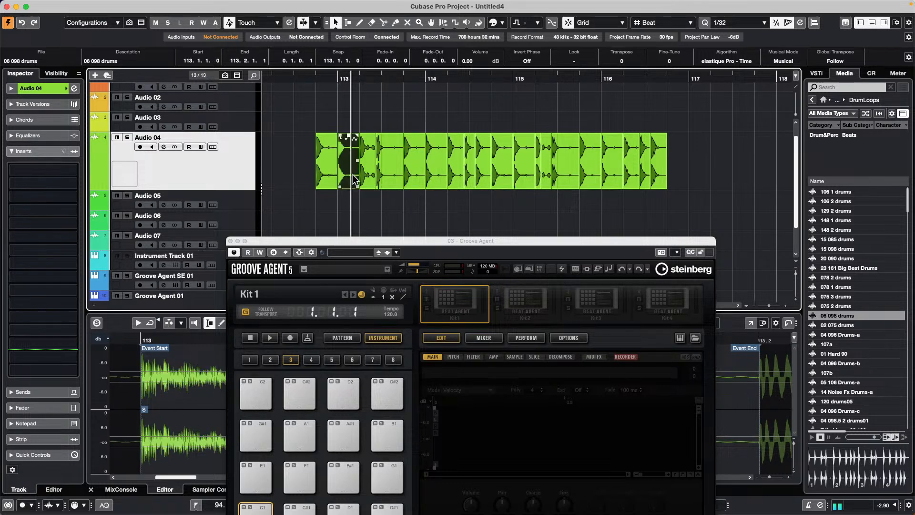
shift+click(412, 176)
shift+click(501, 180)
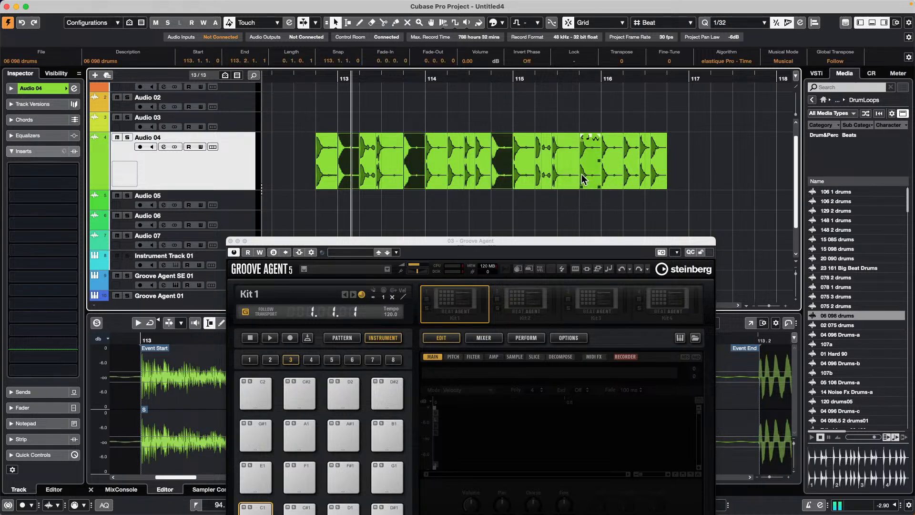
shift+click(585, 180)
drag(597, 179, 344, 434)
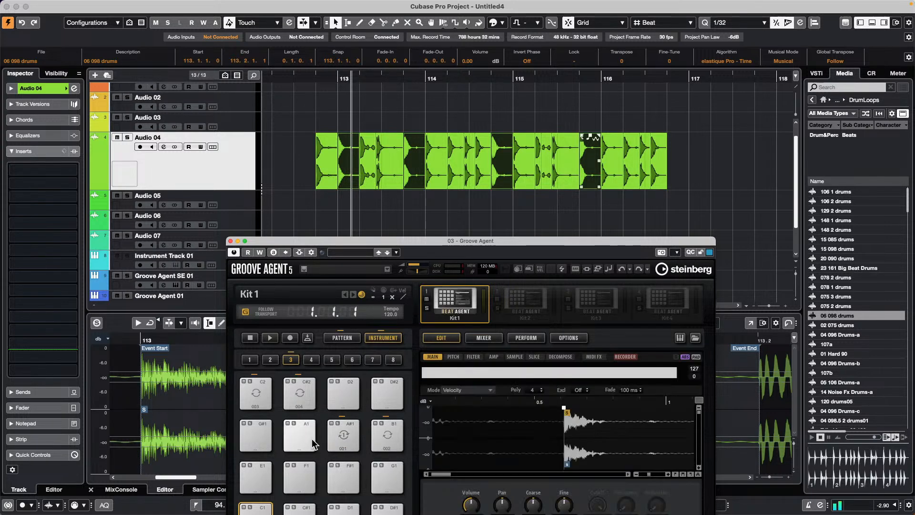
Audition the slices on pads B1 and C#2, and cut Kit 1 from Groove Agent to empty its pads.
click(389, 436)
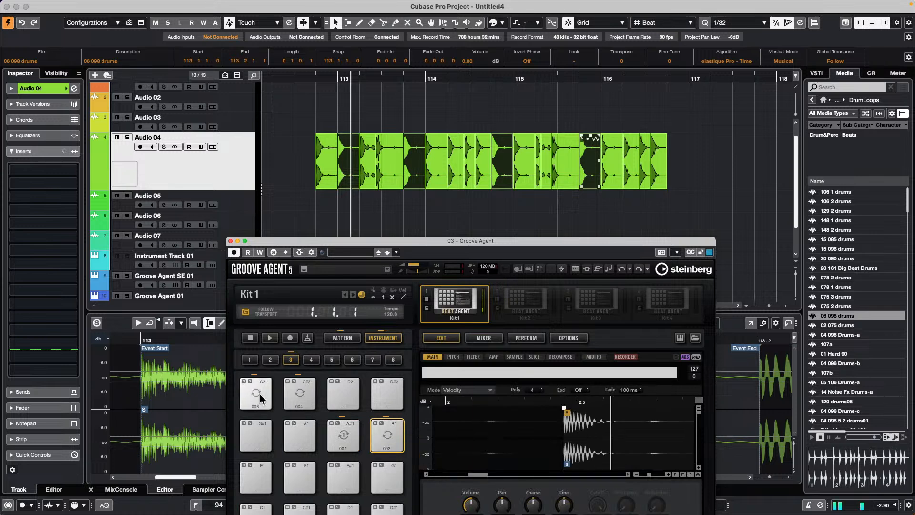
click(305, 393)
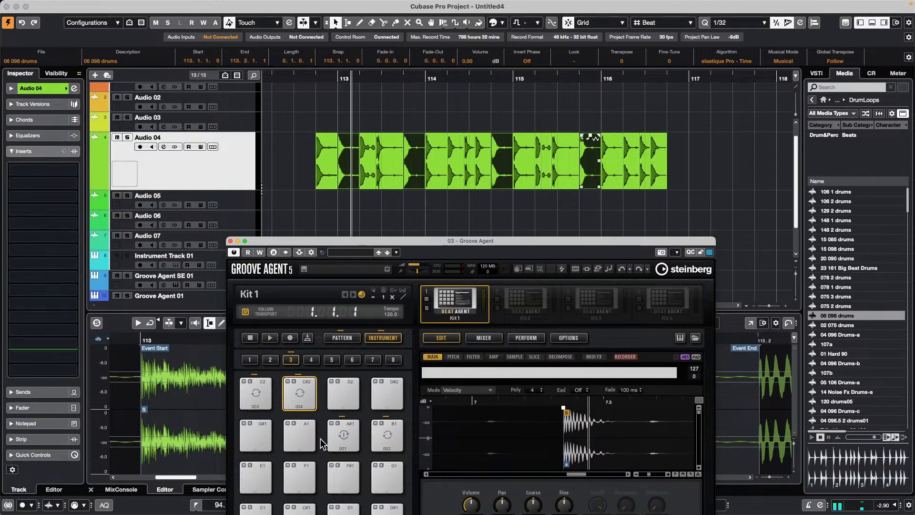
right_click(341, 430)
mouse_move(377, 480)
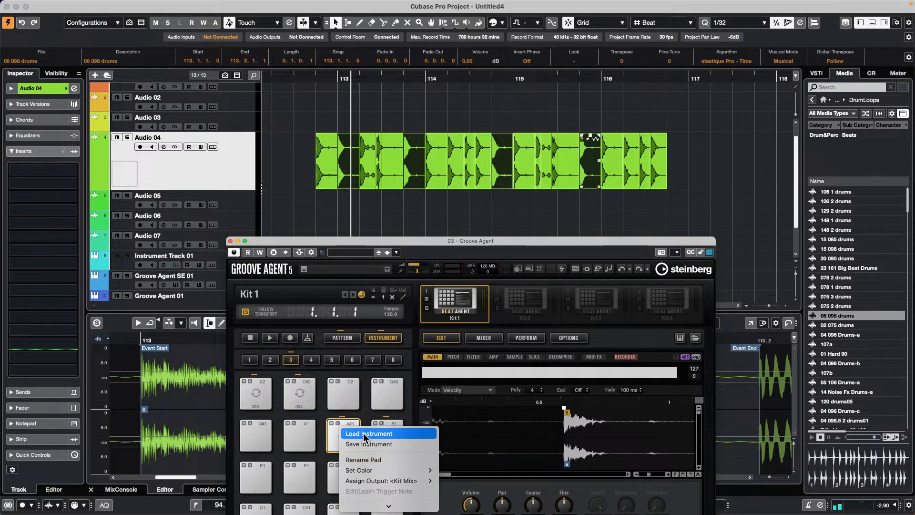
mouse_move(370, 498)
right_click(470, 292)
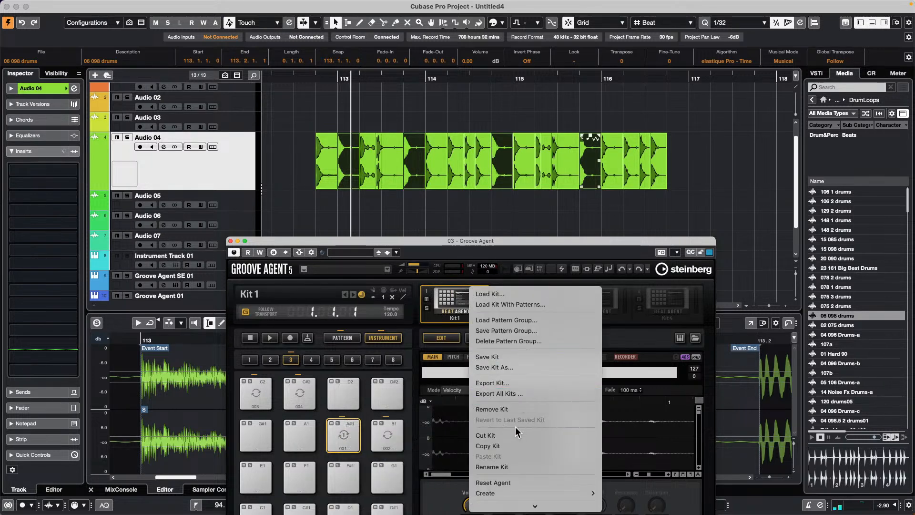
click(515, 435)
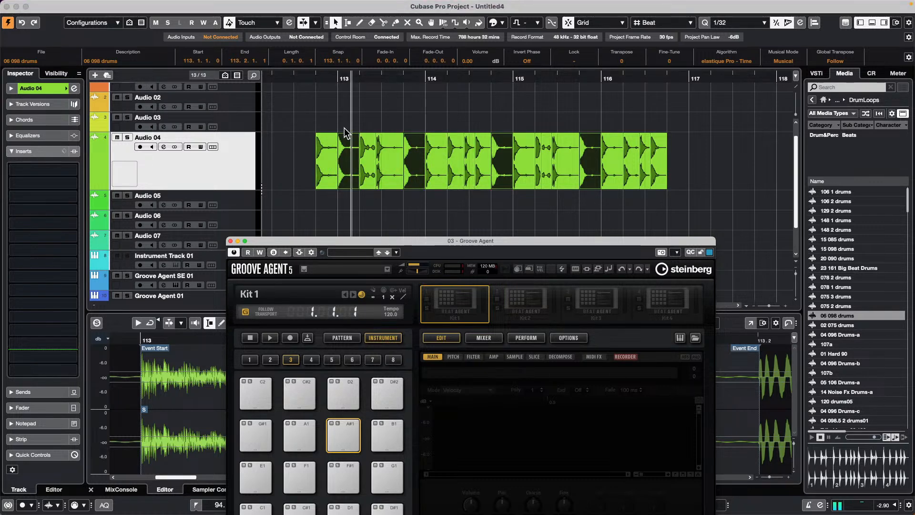
Render the four selected drum slices in place as separate events, using channel settings, 32 bit float and muted source events.
click(84, 5)
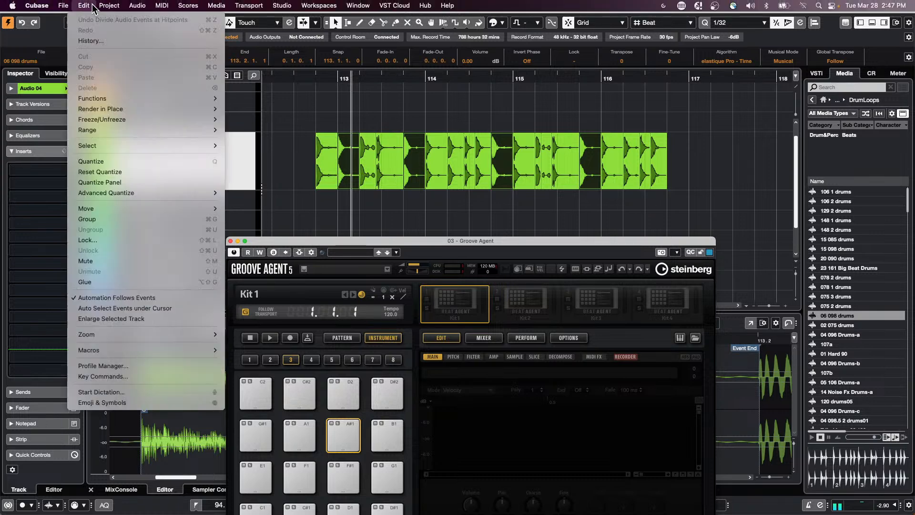
mouse_move(148, 110)
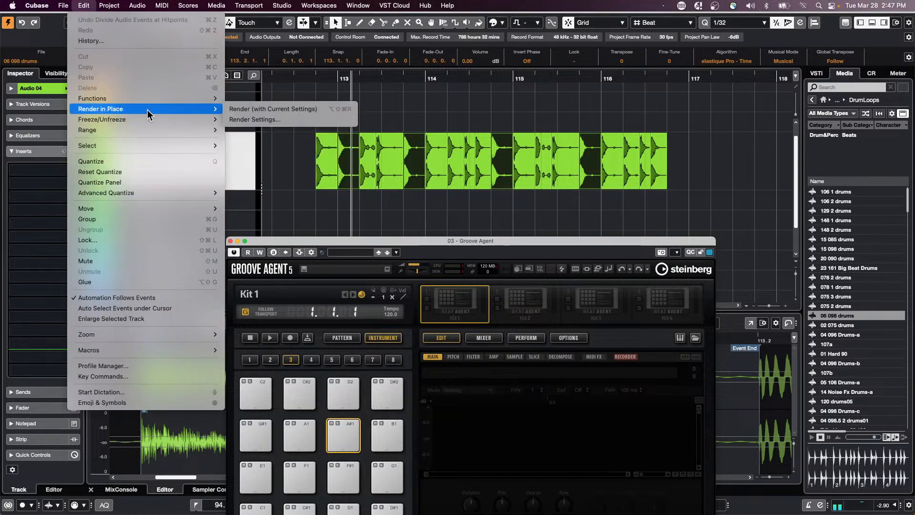
click(274, 120)
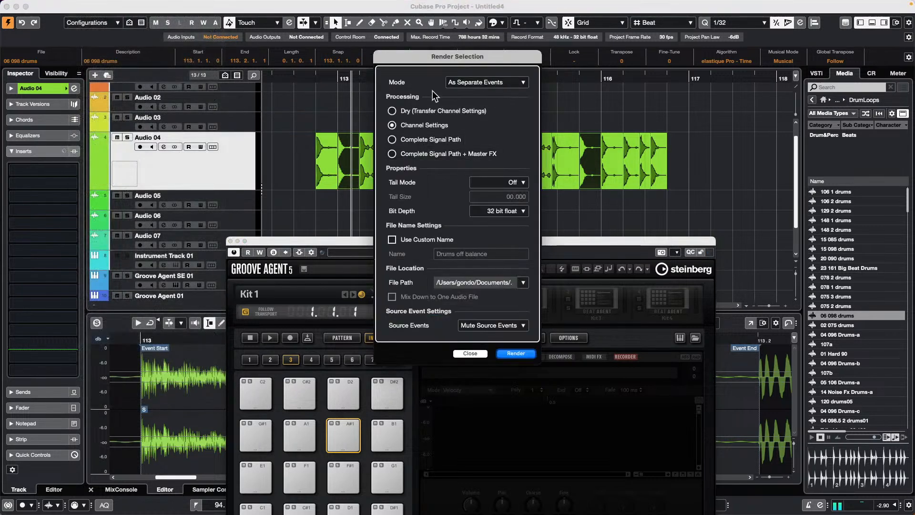
click(499, 82)
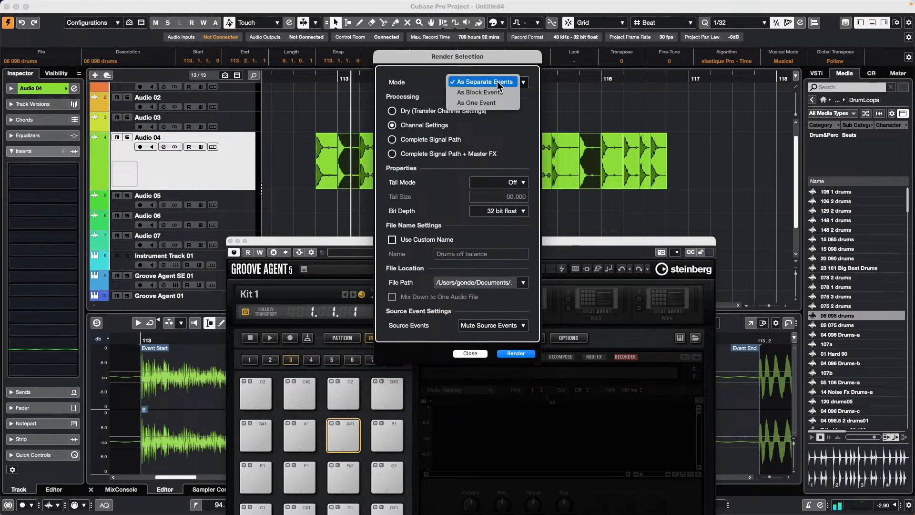
click(499, 82)
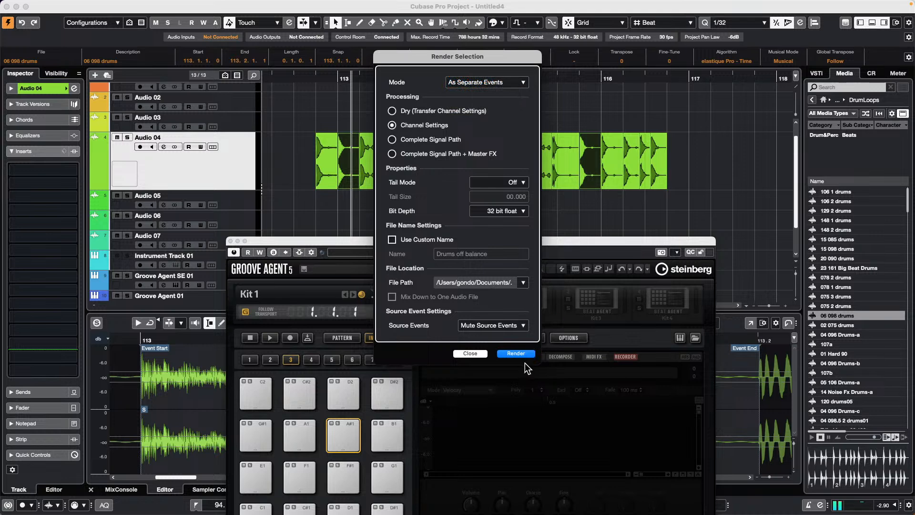
click(517, 354)
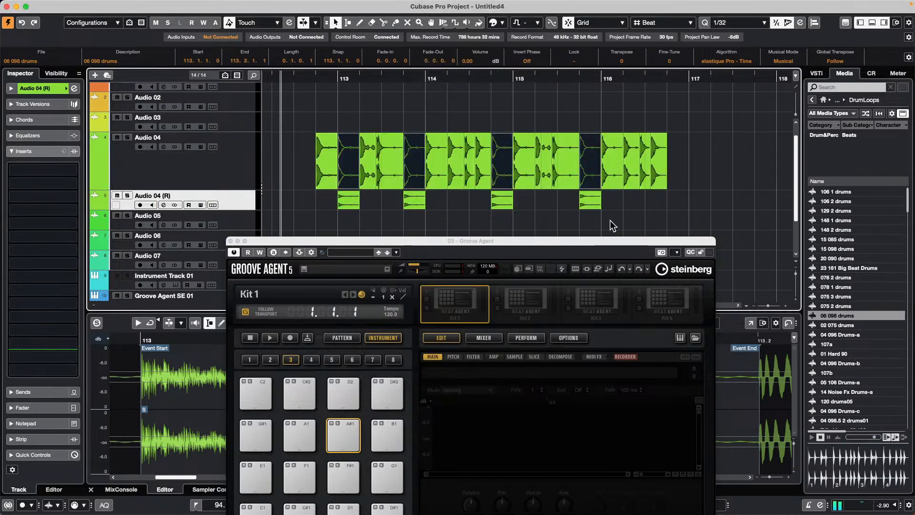
Load all four rendered events from Audio 04 (R) together onto Groove Agent pad A1 and audition the pad repeatedly.
drag(623, 202, 328, 207)
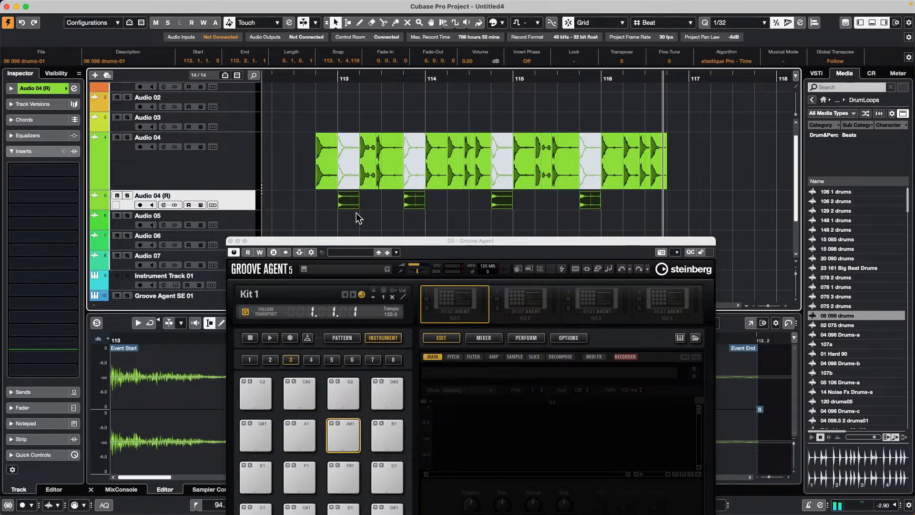
drag(349, 204, 302, 436)
click(299, 435)
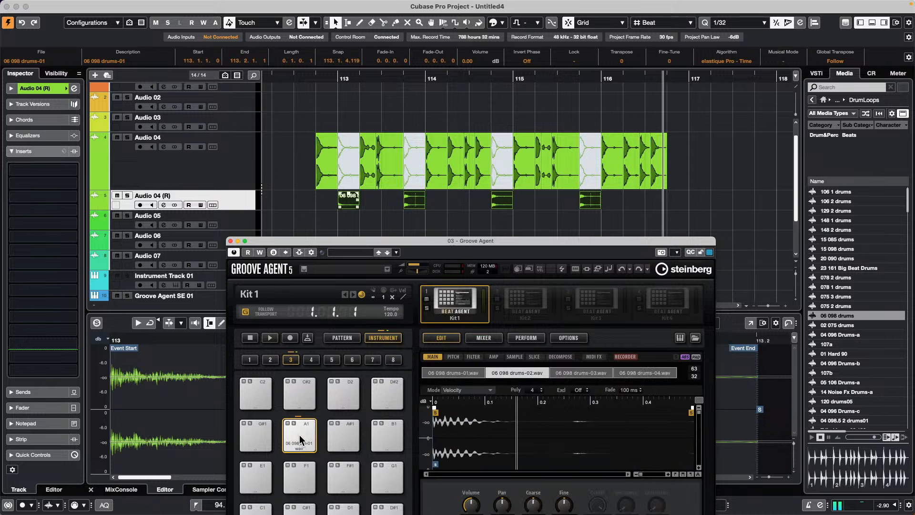
click(299, 434)
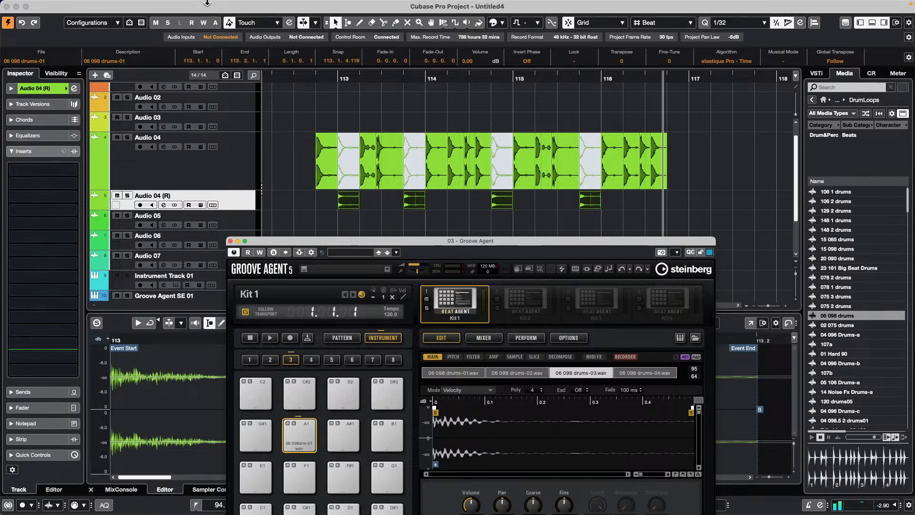
click(106, 5)
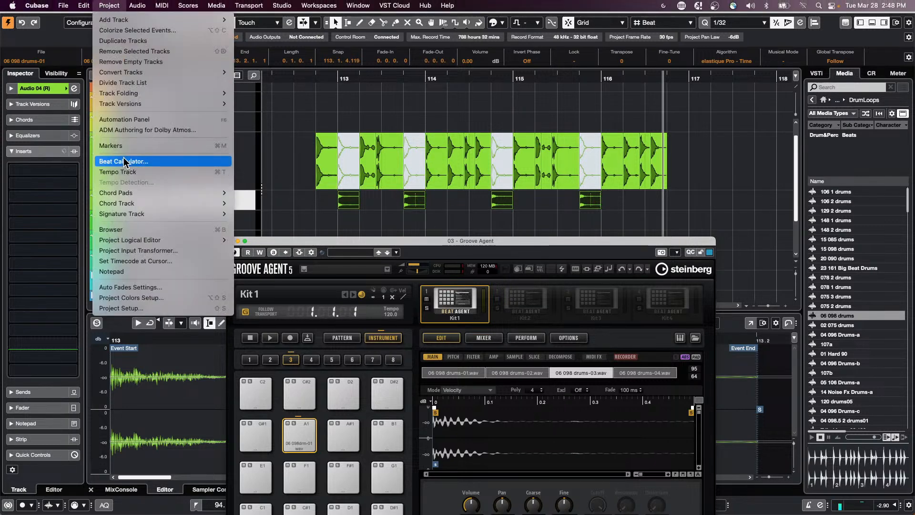
mouse_move(84, 5)
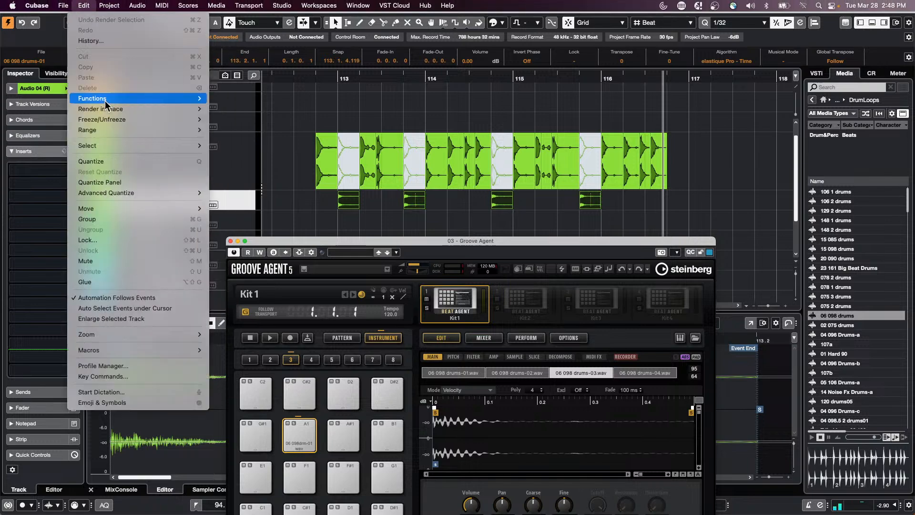
mouse_move(124, 109)
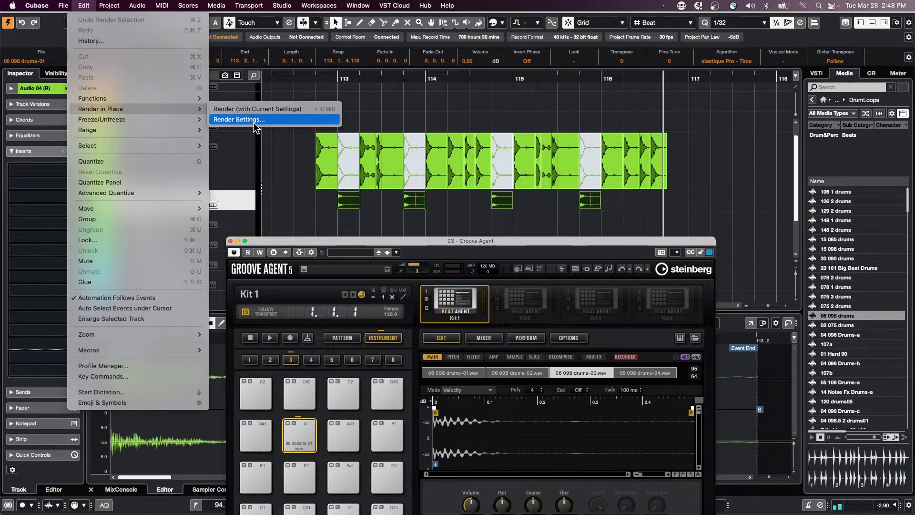
click(334, 199)
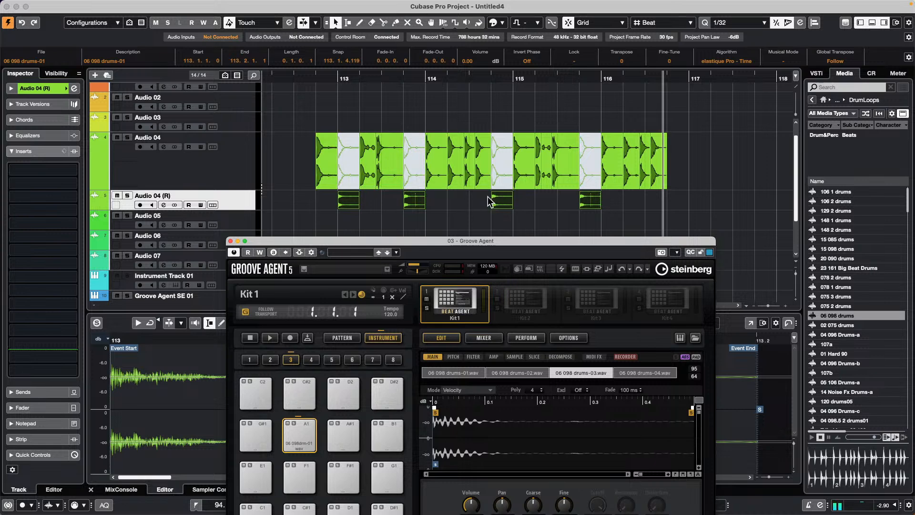
Select four other slices on Audio 04, starting with the one at 113.2.4, and render them in place with the current settings.
click(385, 182)
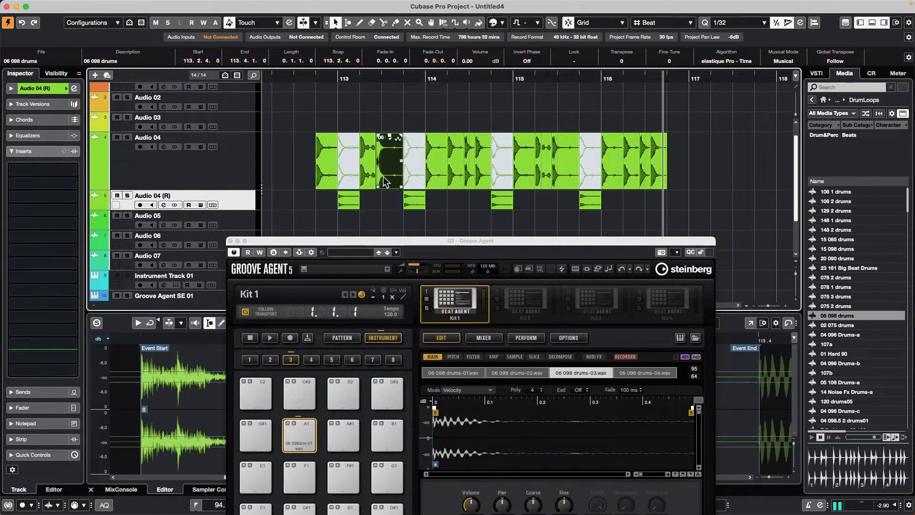
shift+click(456, 162)
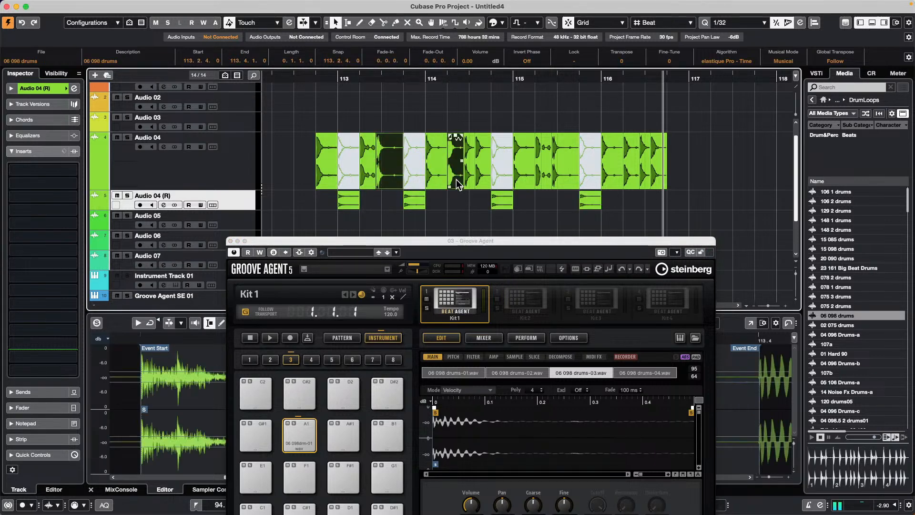
shift+click(546, 176)
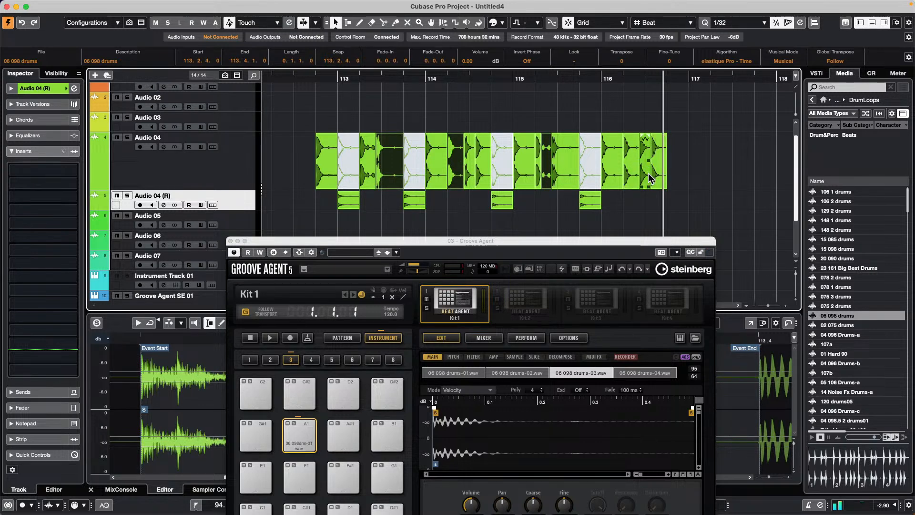
shift+click(648, 178)
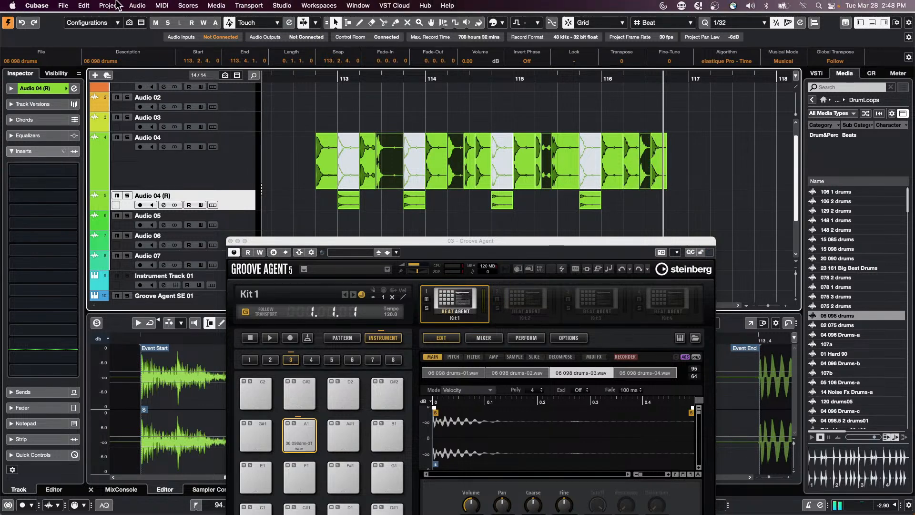
click(103, 5)
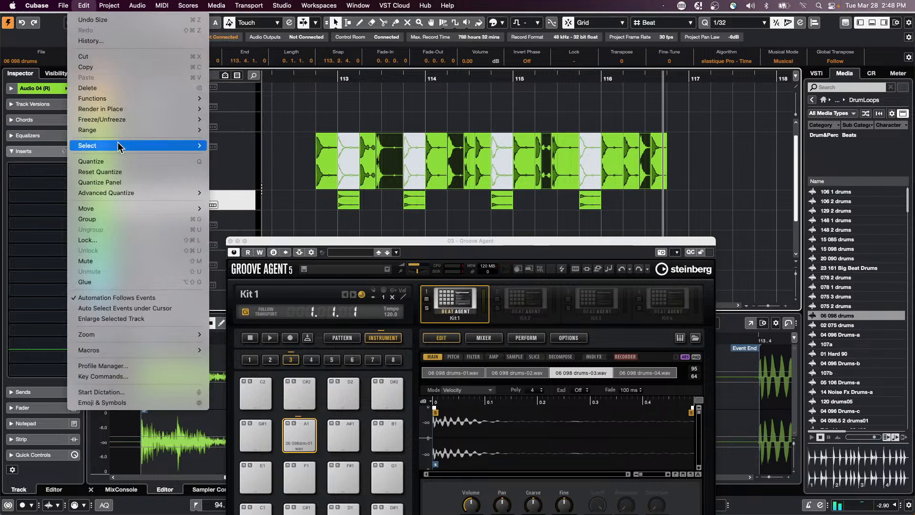
mouse_move(125, 119)
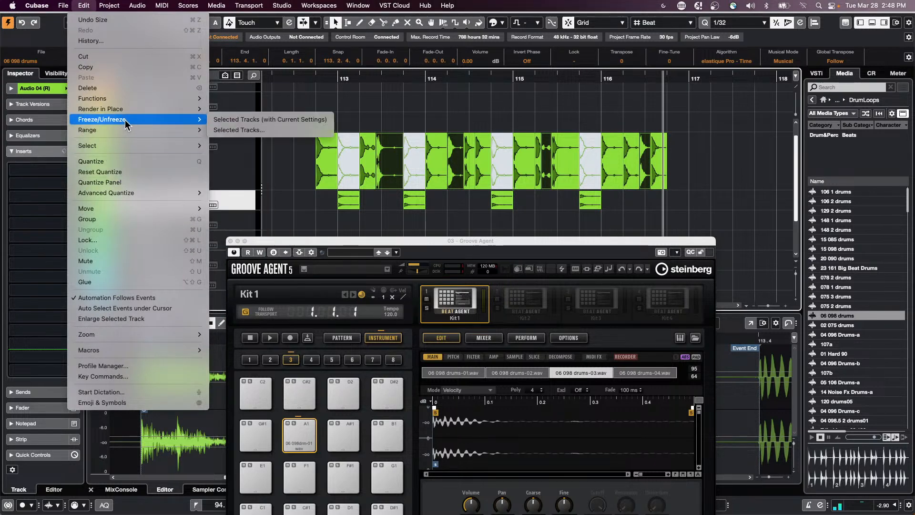
click(257, 109)
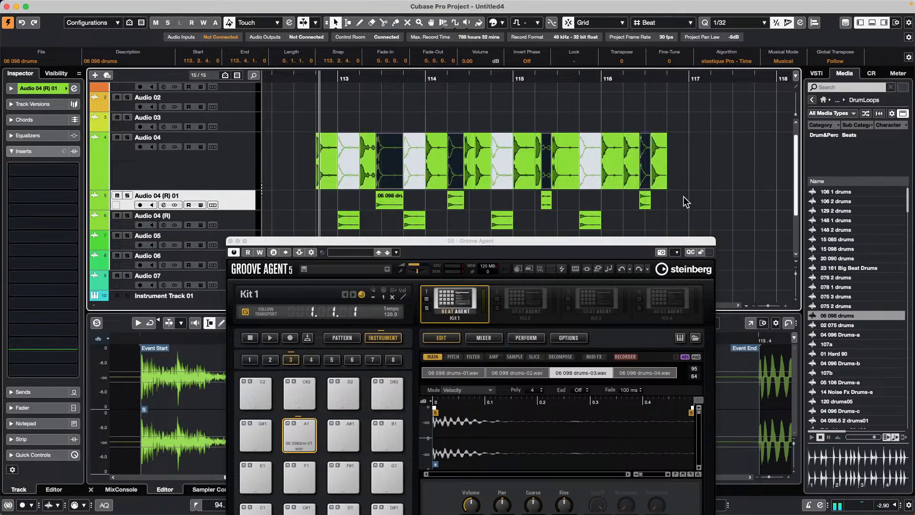
Load the four rendered events from Audio 04 (R) 01 onto Groove Agent pad A#1 and move the plug-in window clear of them.
scroll(684, 200, down, 3)
drag(666, 111, 324, 111)
drag(398, 113, 342, 442)
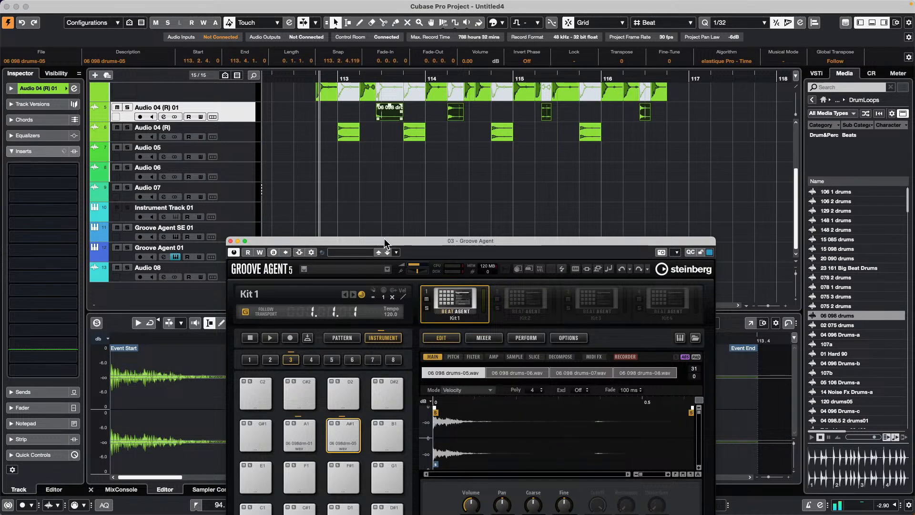
drag(384, 243, 466, 217)
click(387, 164)
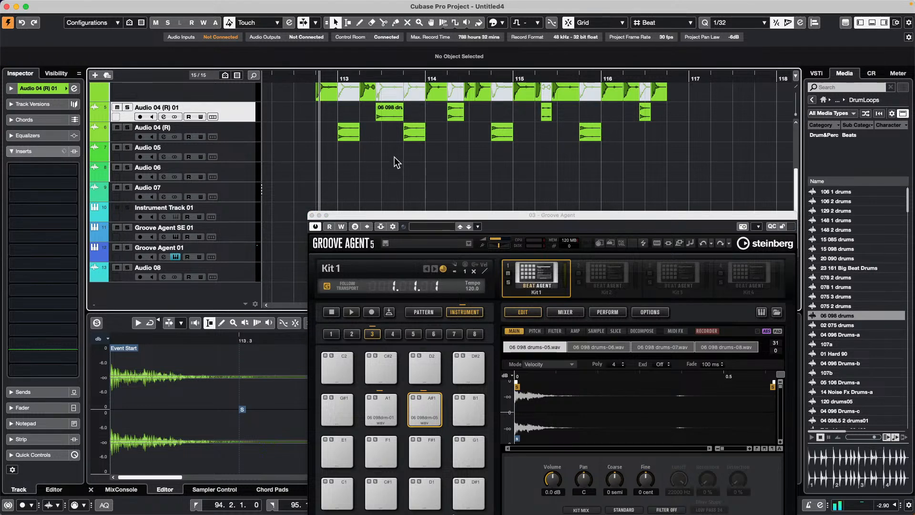
Close the Groove Agent window and open the recent project Amos Moses - GO.cpr.
scroll(395, 158, up, 1)
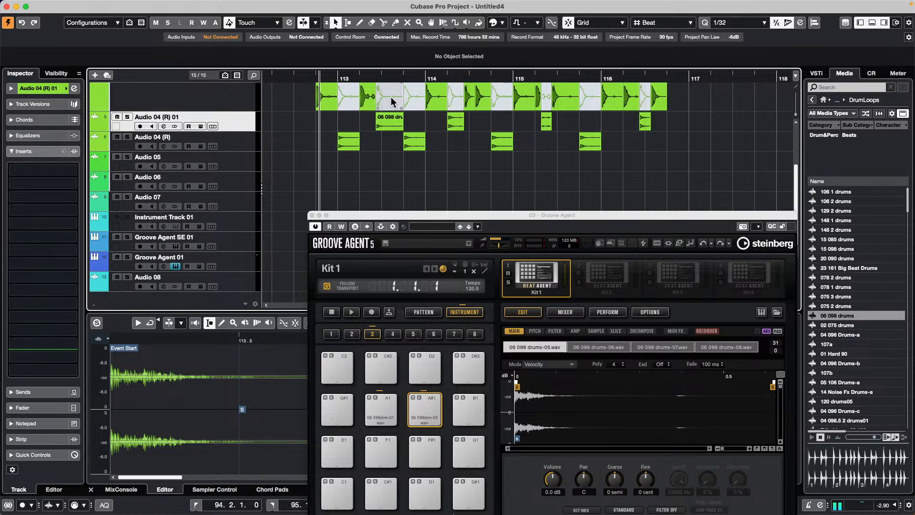
mouse_move(67, 5)
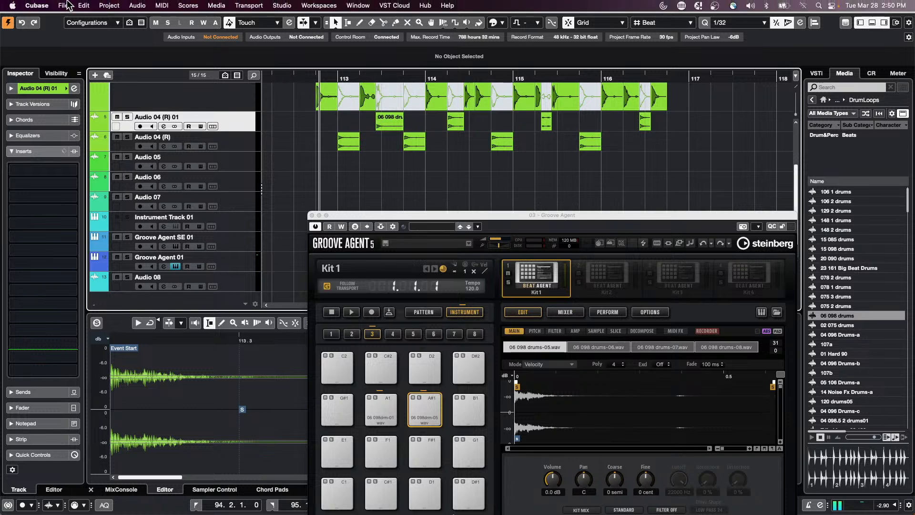
click(313, 215)
click(63, 5)
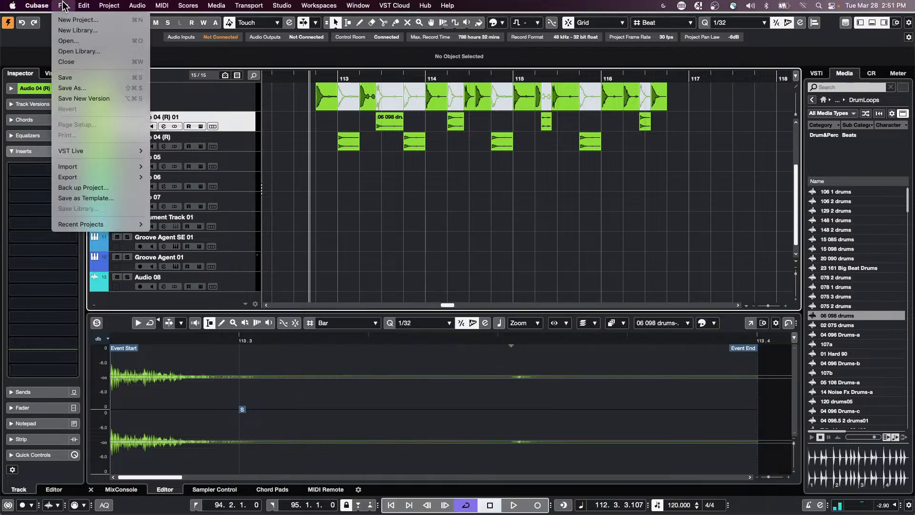
mouse_move(96, 171)
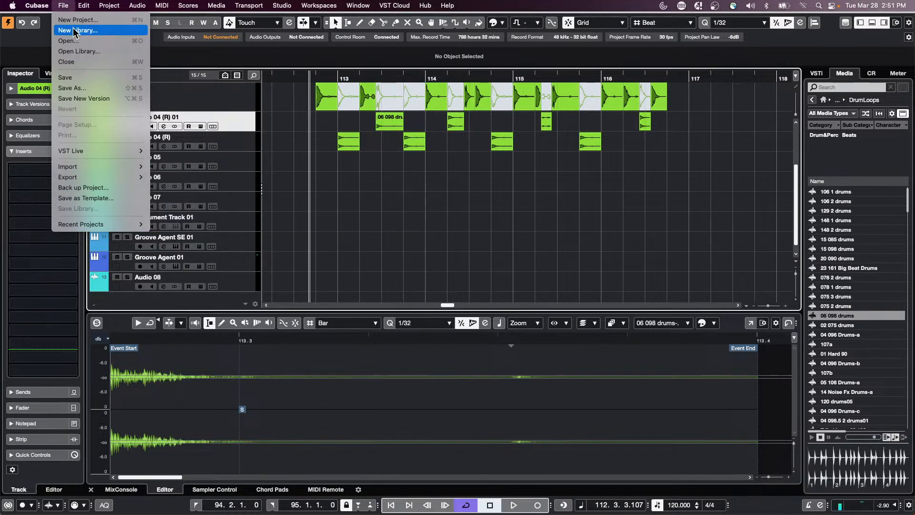
mouse_move(95, 224)
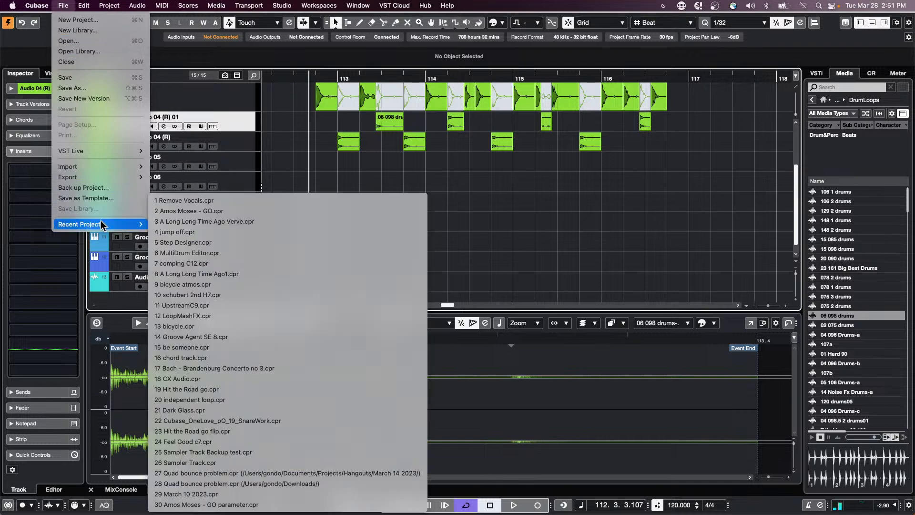
click(251, 212)
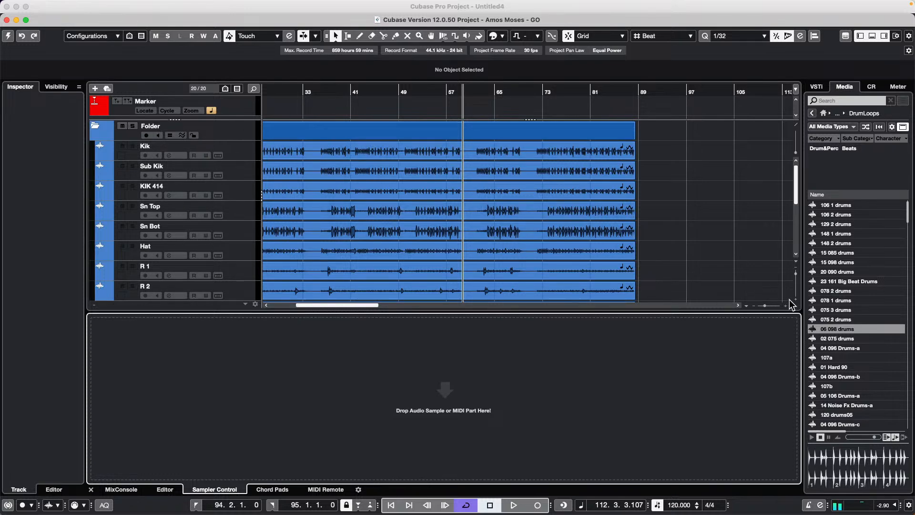
Apply the Zoom 8 Tracks preset to the track heights in the Amos Moses - GO project.
click(798, 263)
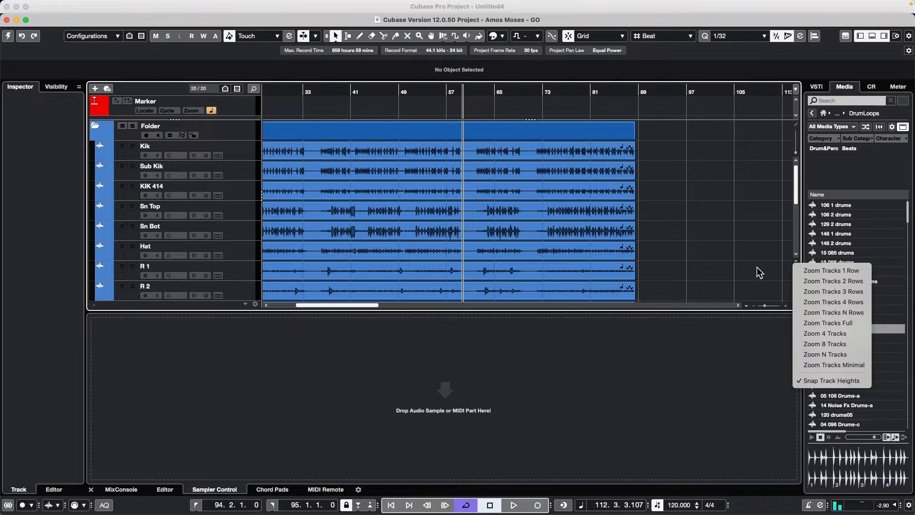
click(840, 345)
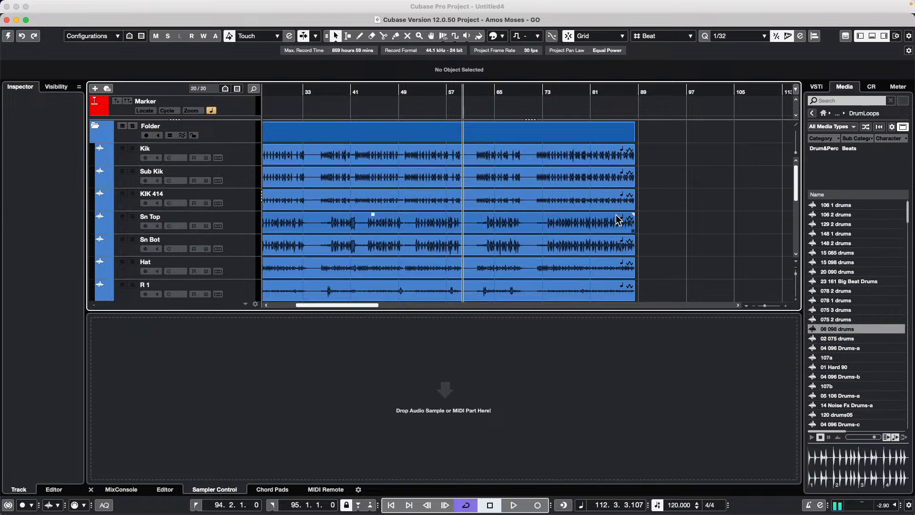
Shift the arrangement to the project start and zoom in horizontally until about three bars are visible.
drag(275, 91, 197, 90)
key(h)
key(h)
key(h)
key(h)
key(h)
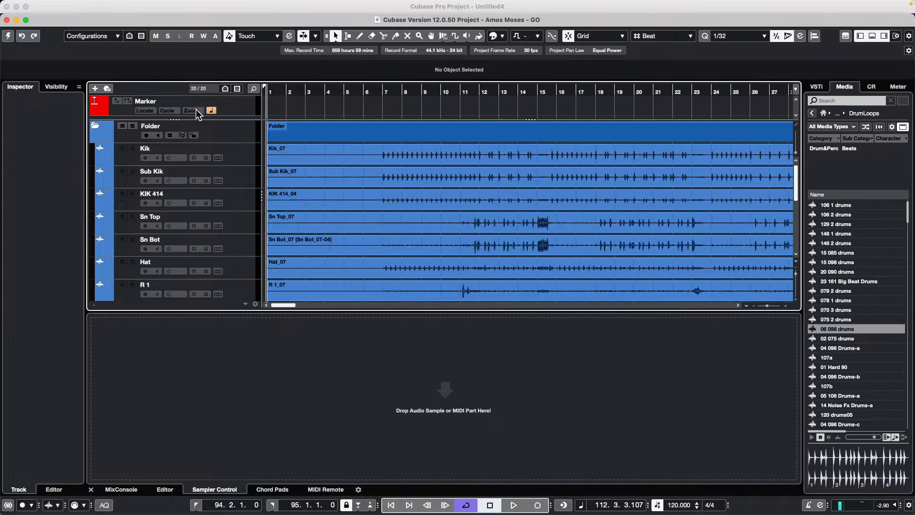
key(h)
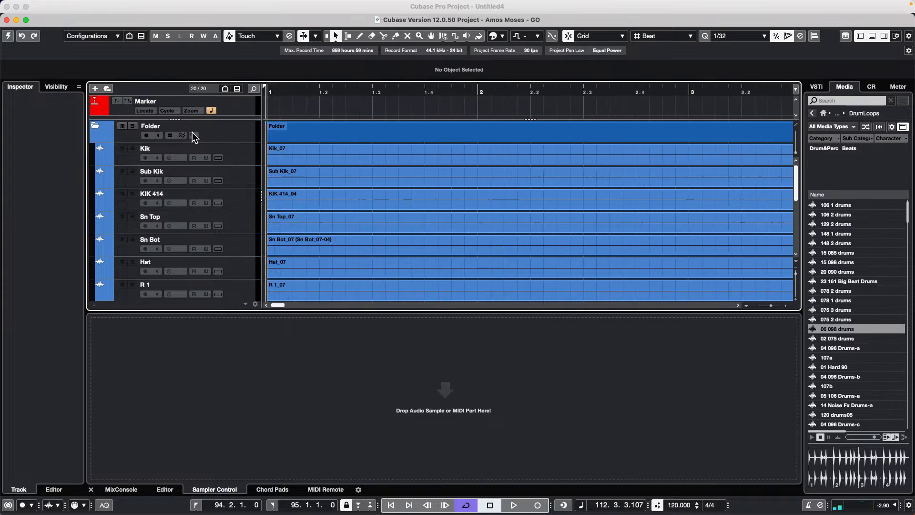
key(g)
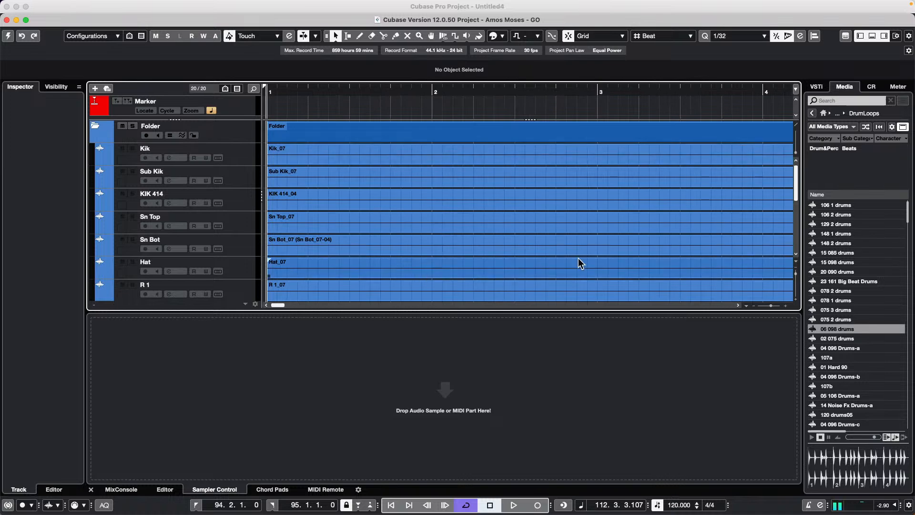
Enlarge the Amos Moses - GO project window to fill the screen and review the available Zoom commands.
mouse_move(182, 4)
click(26, 19)
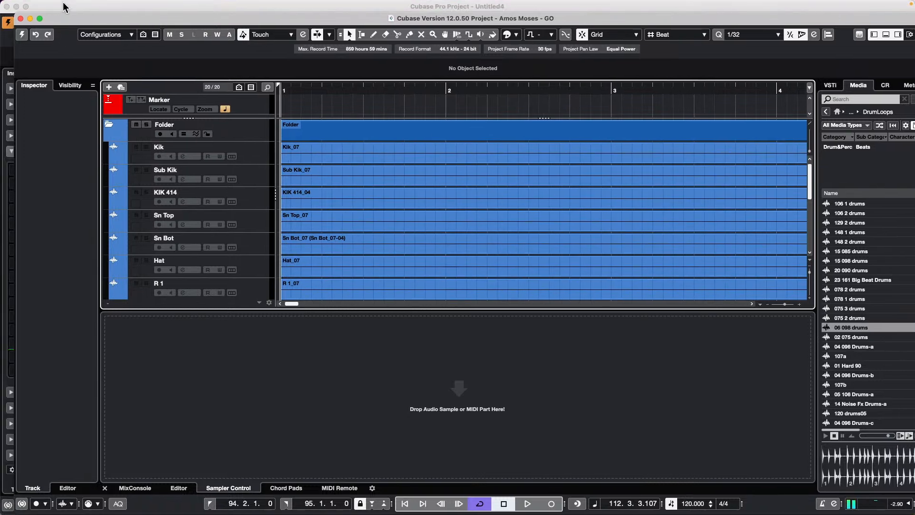
click(40, 19)
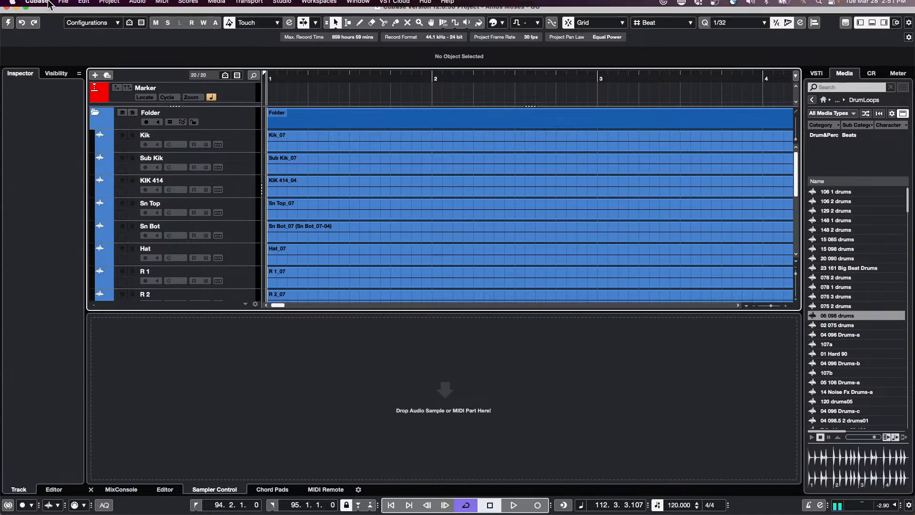
click(63, 5)
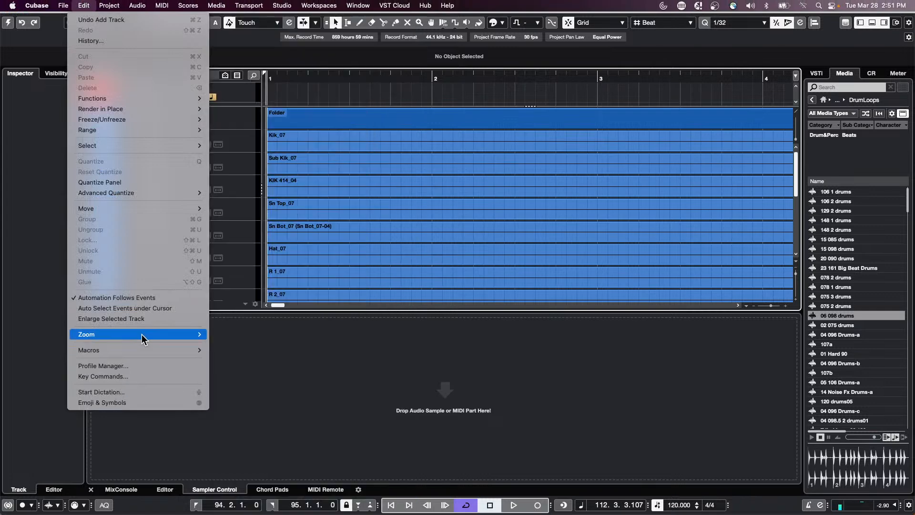
mouse_move(142, 337)
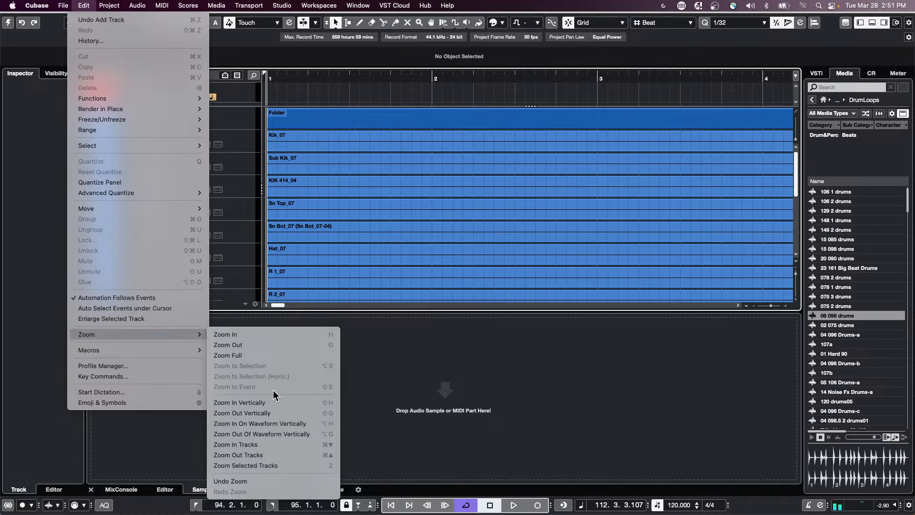
click(295, 288)
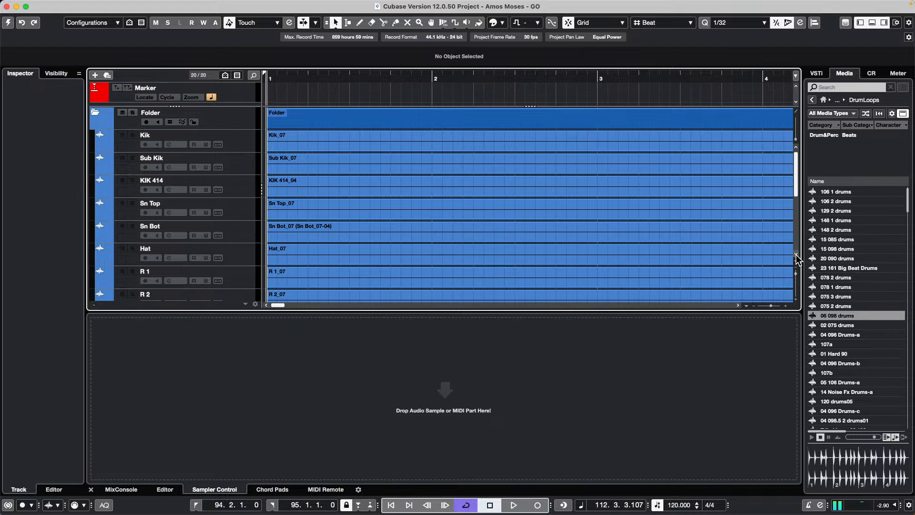
Open the Key Commands settings and search the commands for MEMZAP.
click(67, 6)
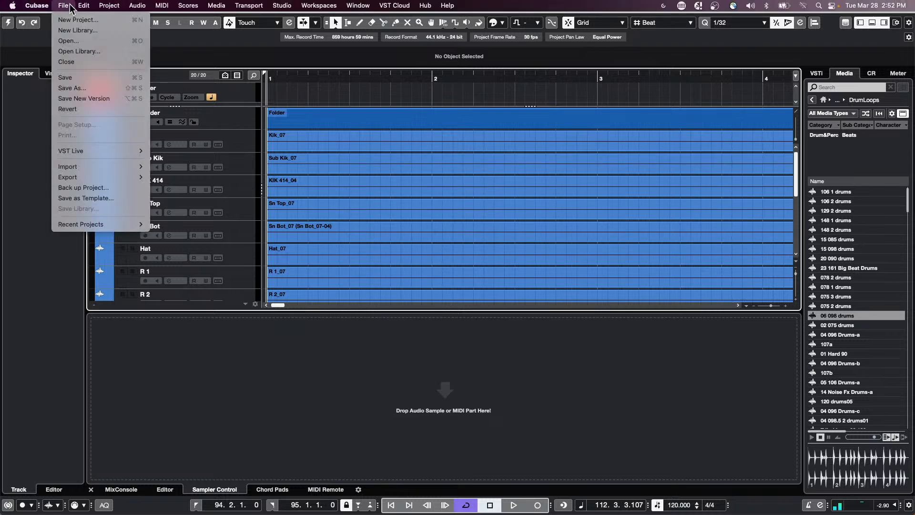
mouse_move(76, 5)
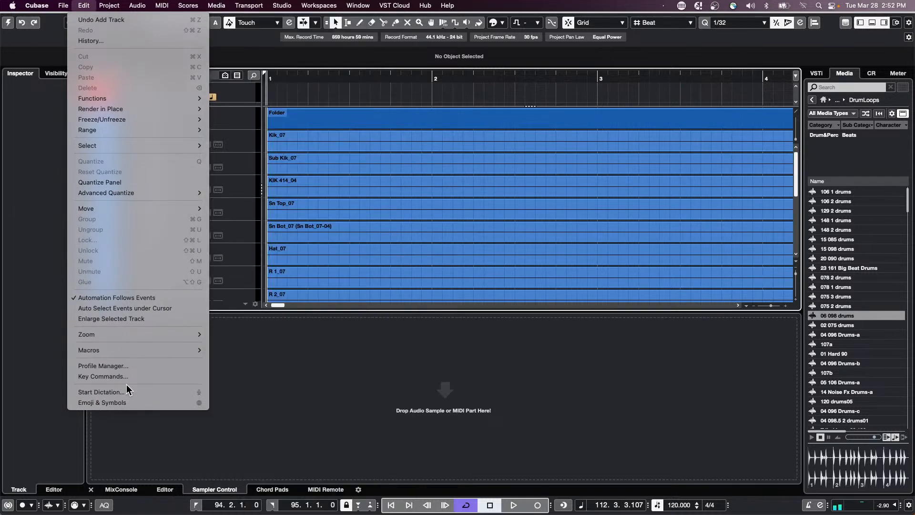
click(127, 377)
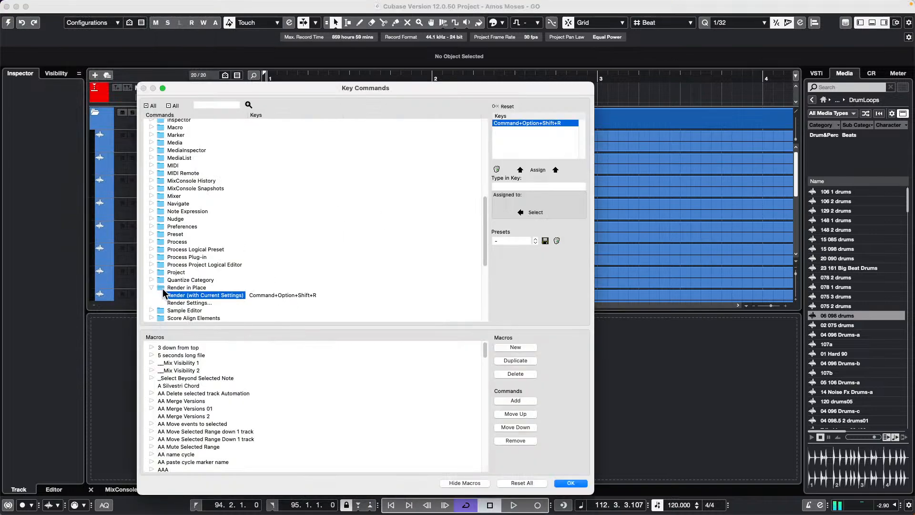
click(219, 104)
text(MEMZAP)
key(Return)
double_click(233, 106)
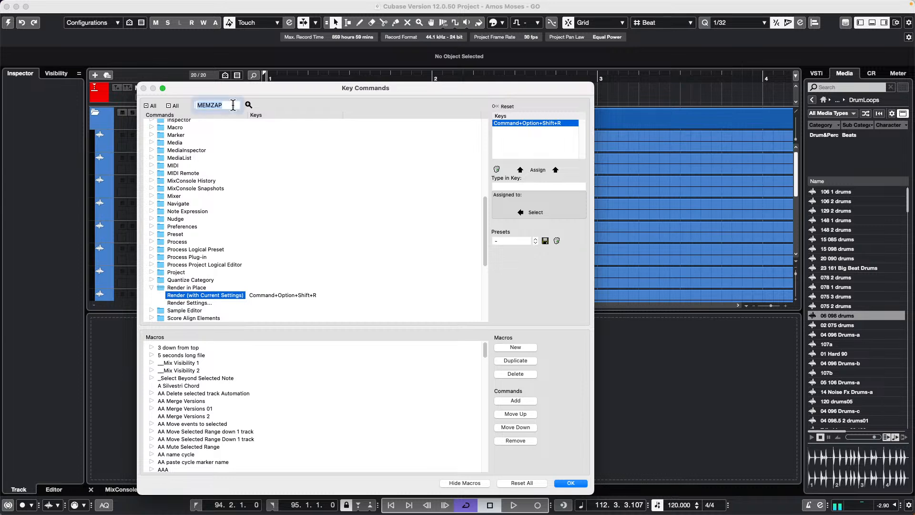
Assign Command+Option+Shift+Z to the Zoom ZAP command in the Zoom category and accept the key command changes.
scroll(220, 168, down, 5)
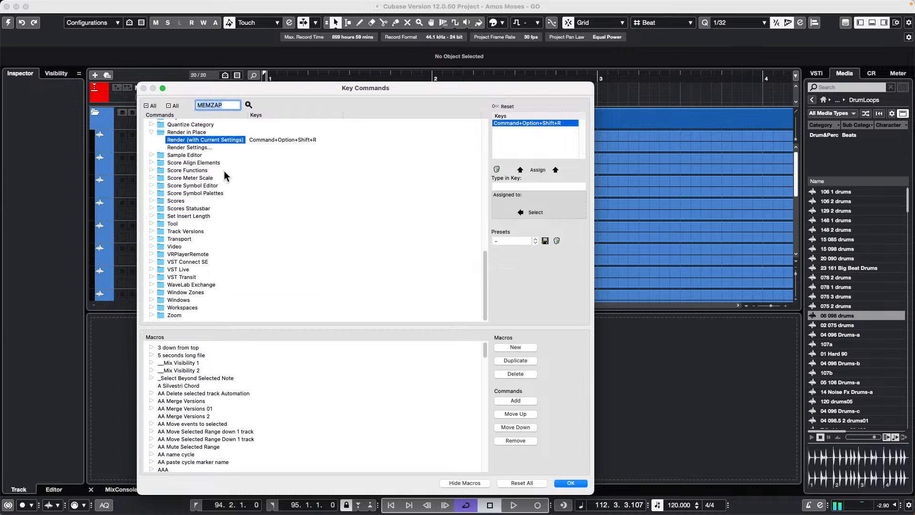
click(151, 315)
scroll(253, 270, down, 2)
scroll(253, 270, down, 10)
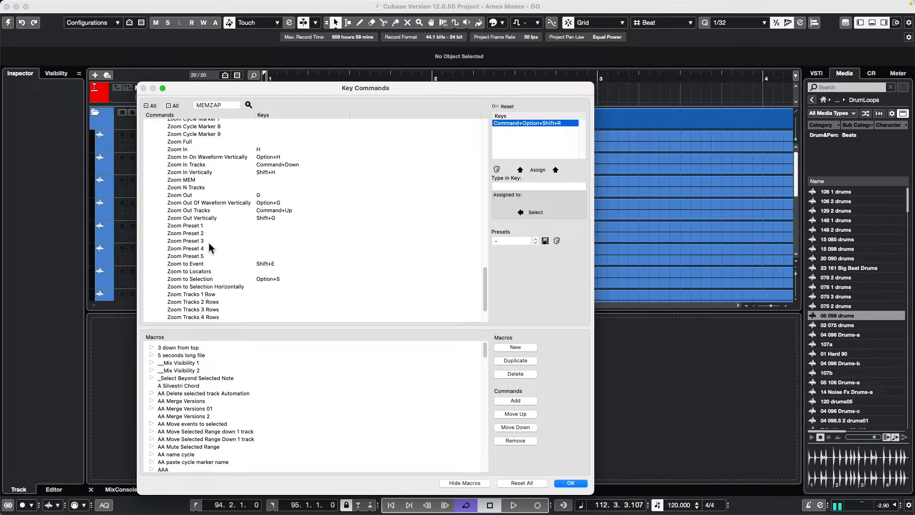
scroll(228, 210, down, 2)
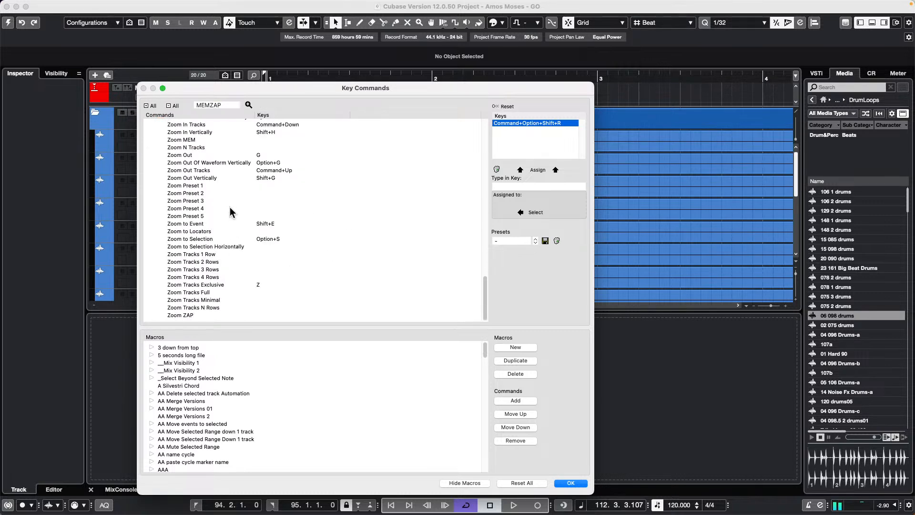
click(196, 315)
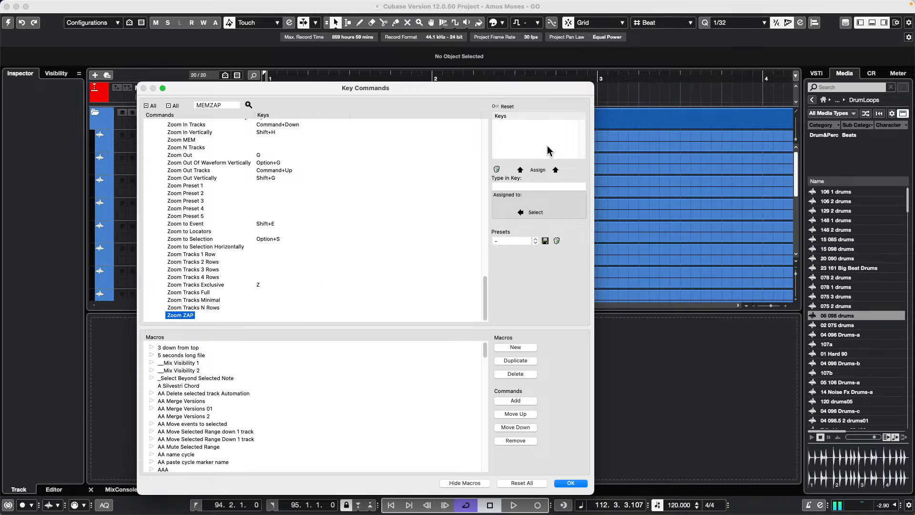
click(543, 187)
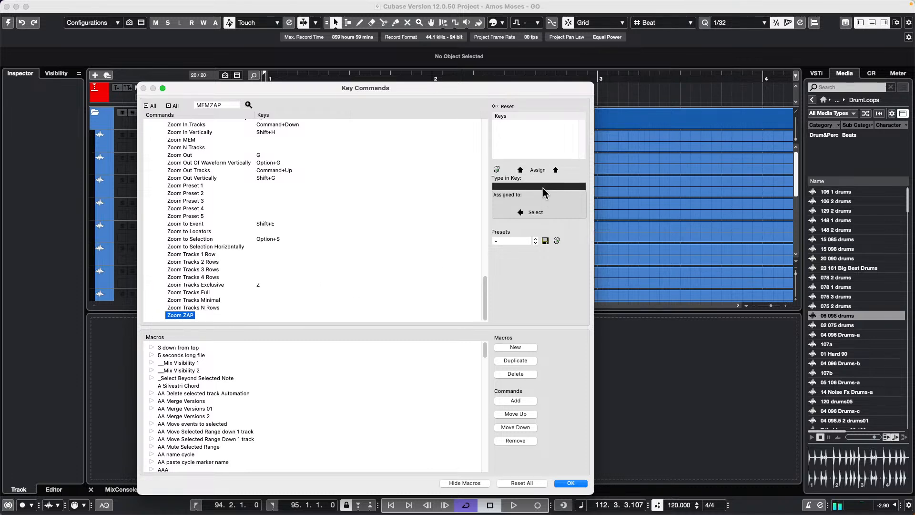
key(super+alt+shift+z)
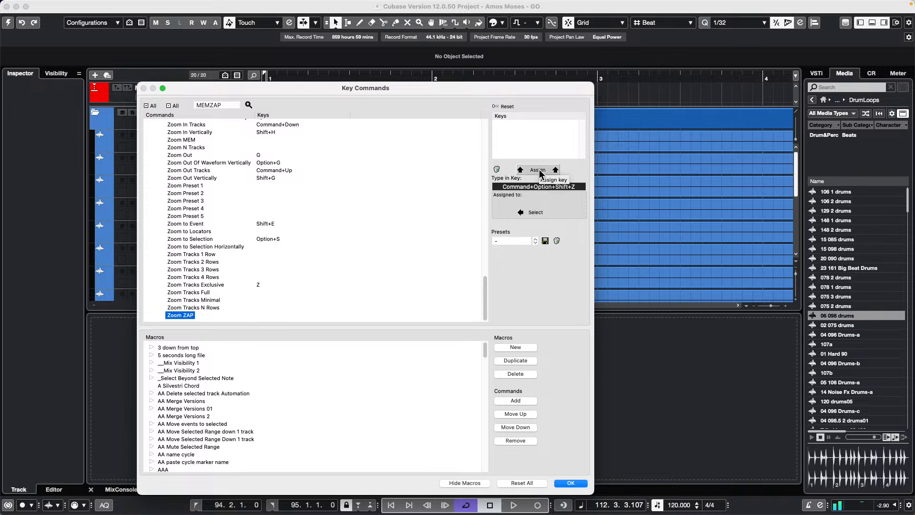
click(540, 171)
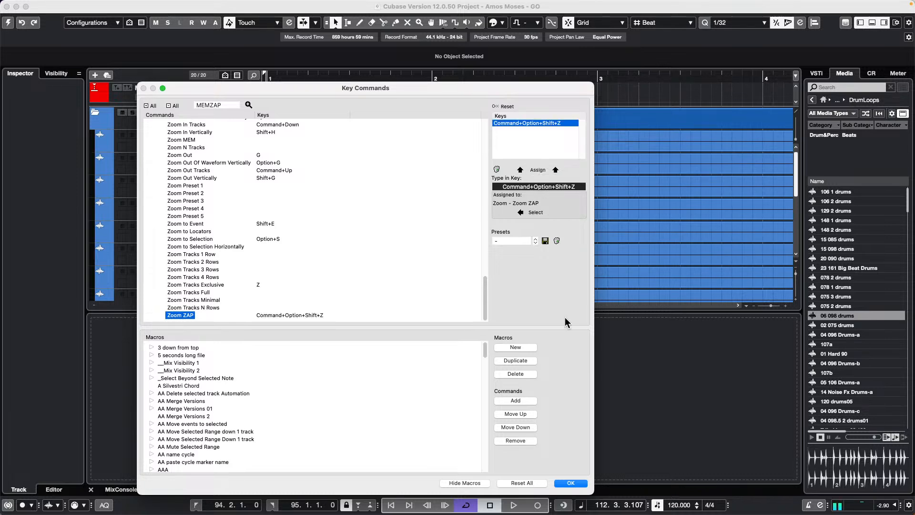
scroll(332, 287, up, 7)
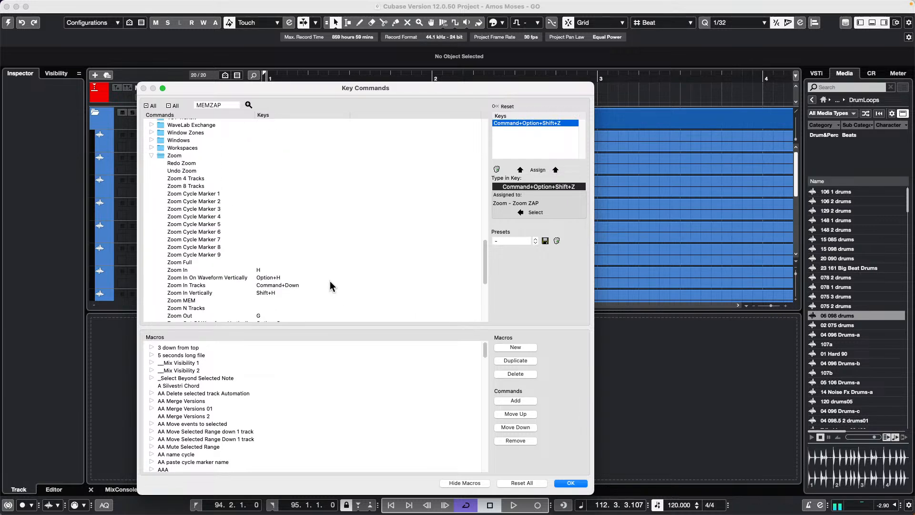
scroll(333, 286, down, 7)
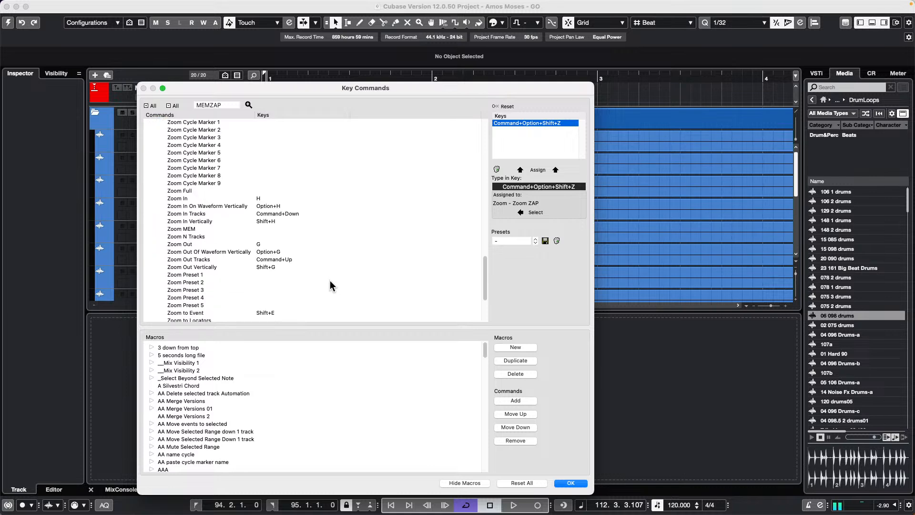
click(570, 483)
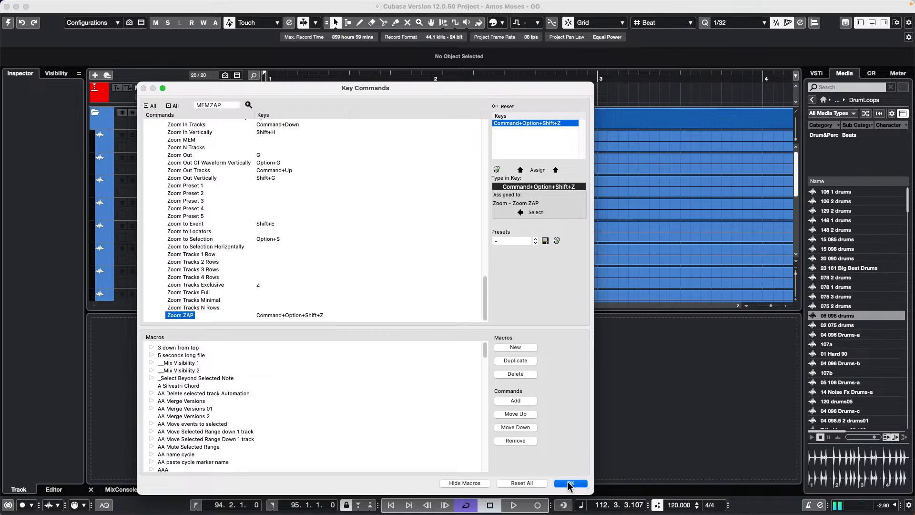
Zoom the arrangement out to the whole song, and zoom back in at bar 1 until about four bars are visible.
drag(373, 76, 381, 33)
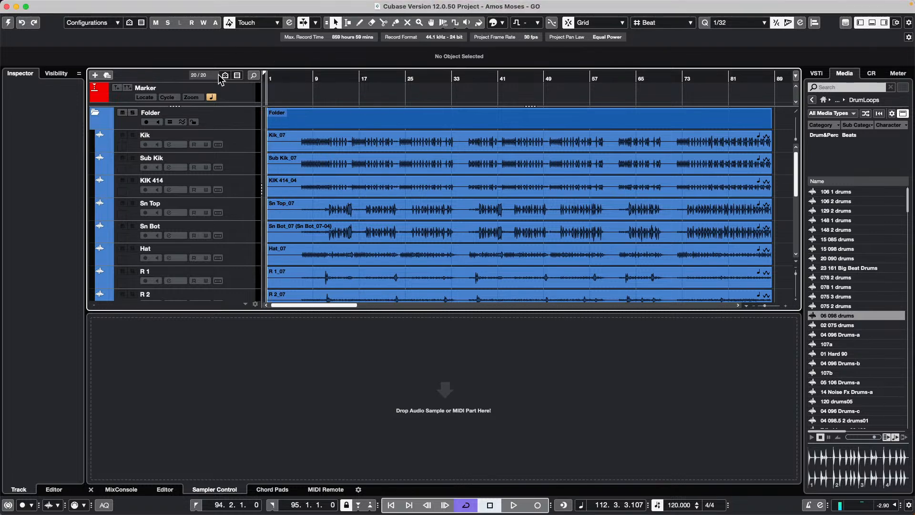
key(h)
key(h)
key(h)
key(h)
key(h)
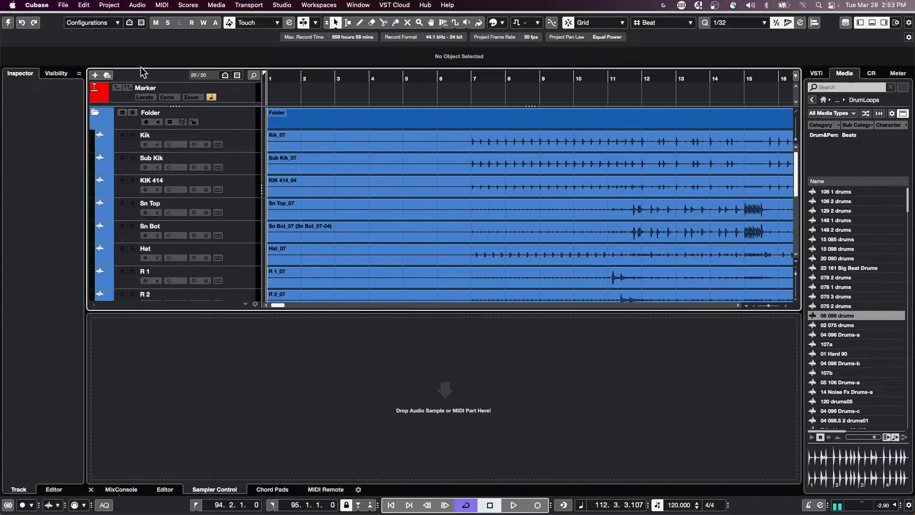
key(h)
key(h)
key(h)
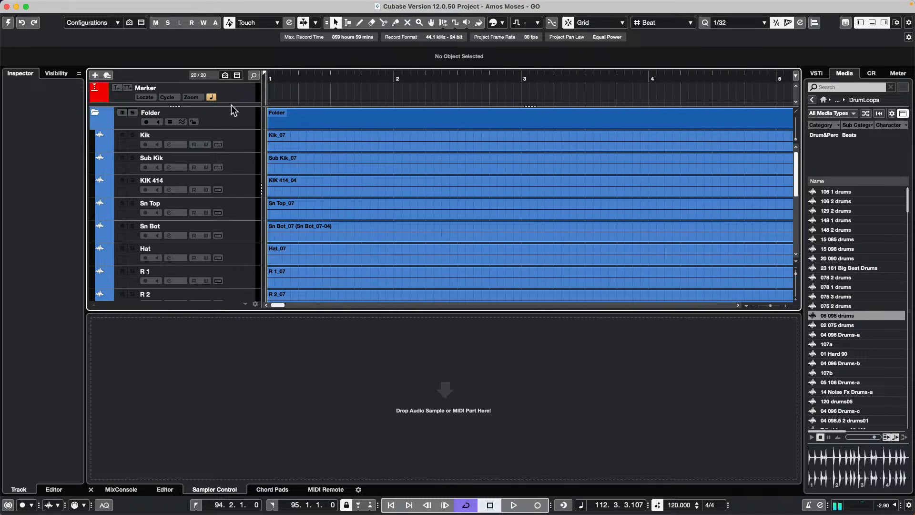
Assign Command+Option+Shift+X to the Zoom MEM command in the Key Commands settings and accept the change.
click(87, 6)
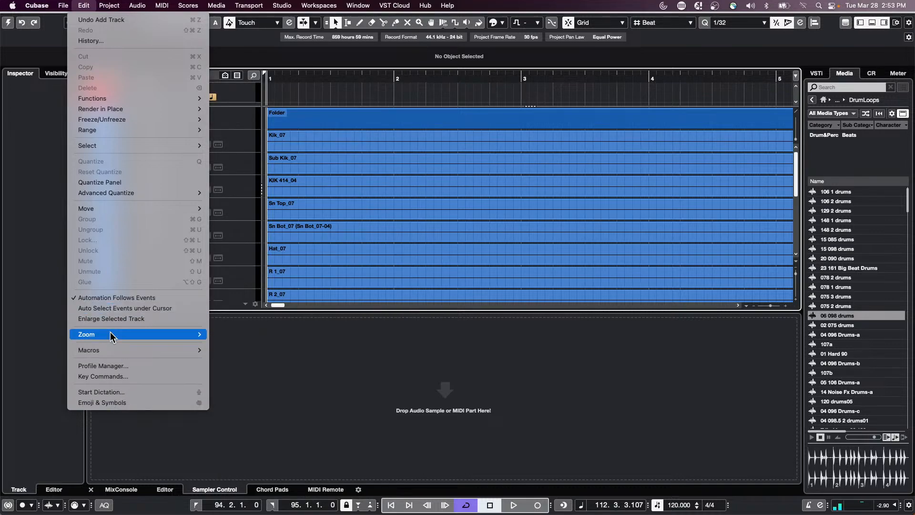
click(122, 377)
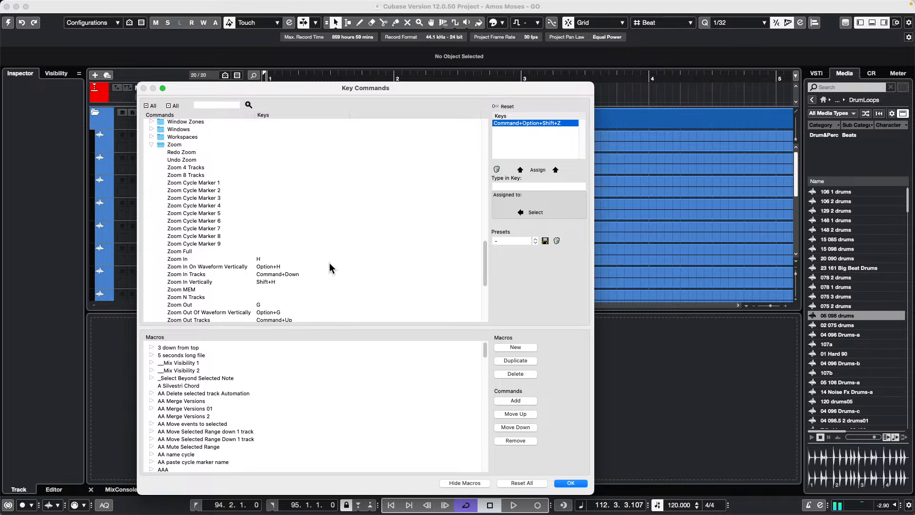
scroll(332, 268, down, 1)
scroll(331, 268, down, 10)
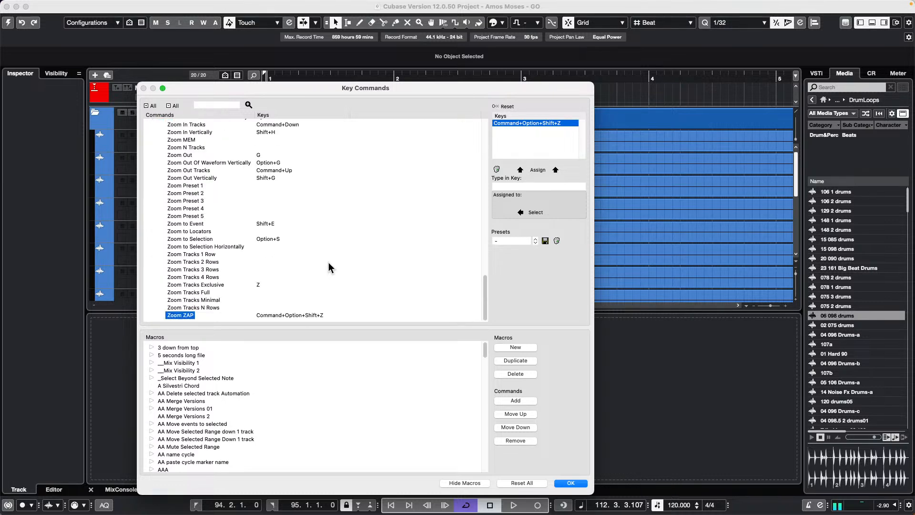
scroll(331, 268, up, 2)
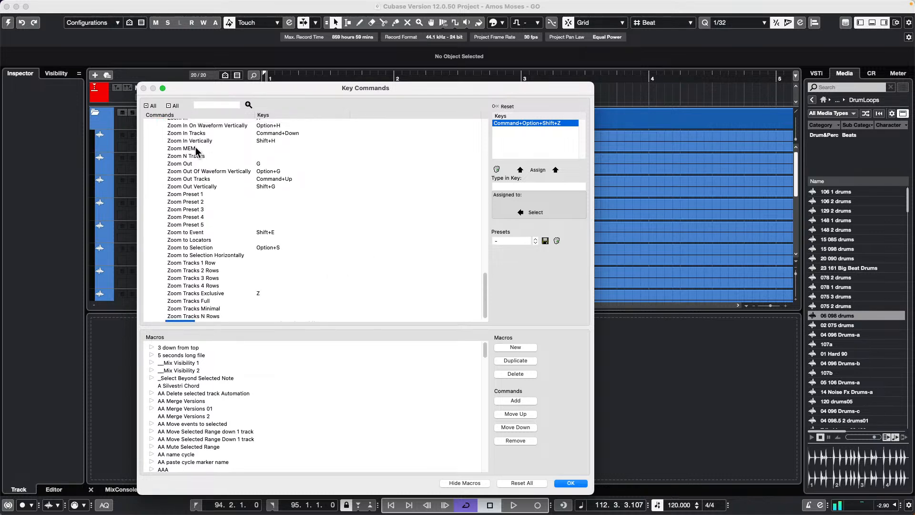
click(195, 149)
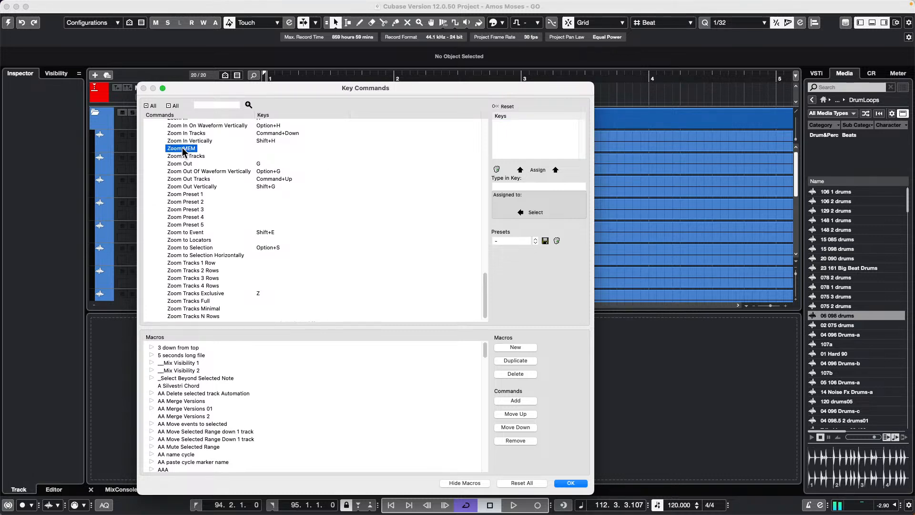
click(522, 186)
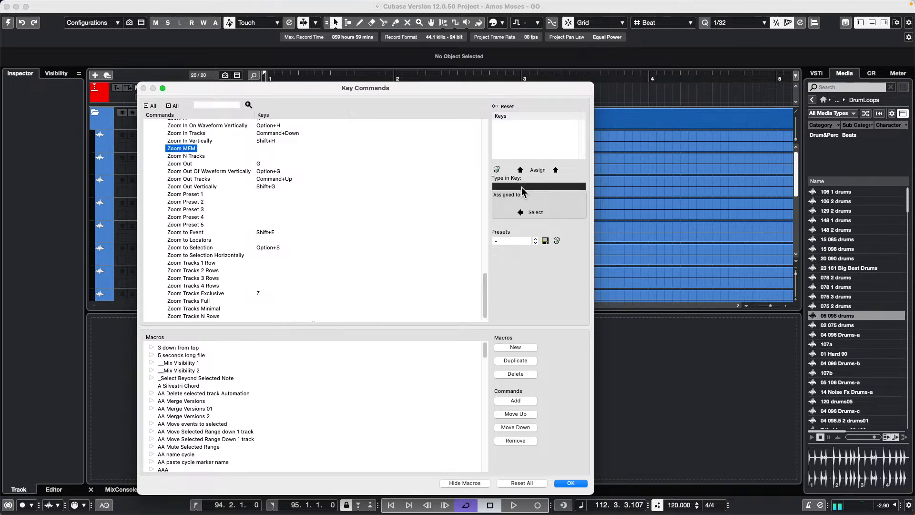
key(super+alt+shift+x)
click(538, 170)
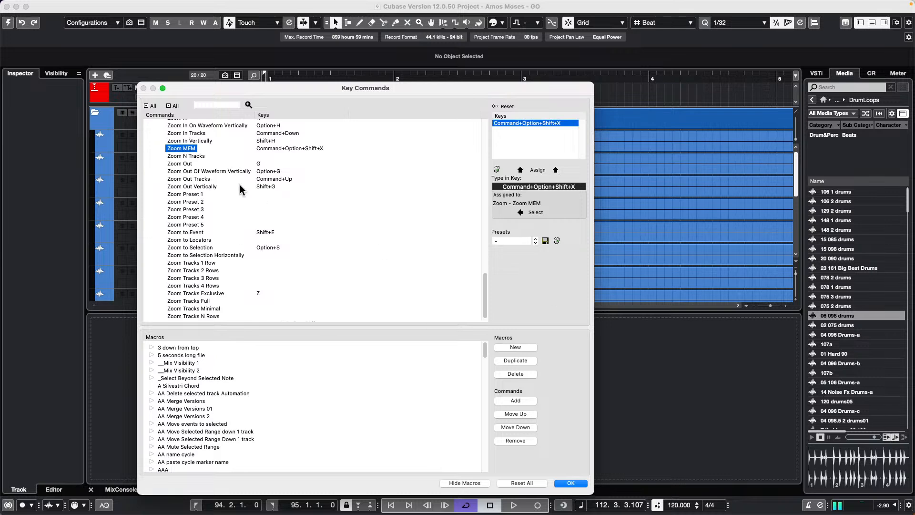
click(571, 483)
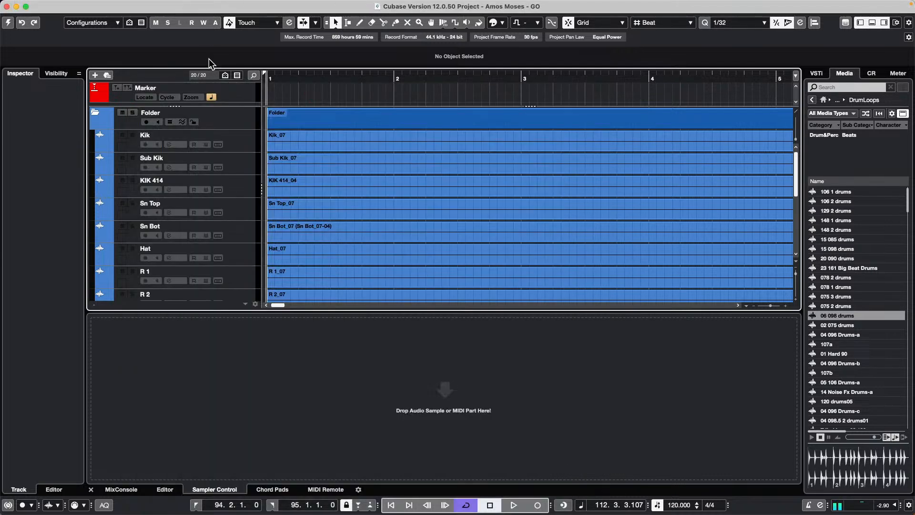
Test the new key commands on the arrangement by running Zoom MEM several times, followed by Zoom ZAP several times.
key(super+alt+shift+x)
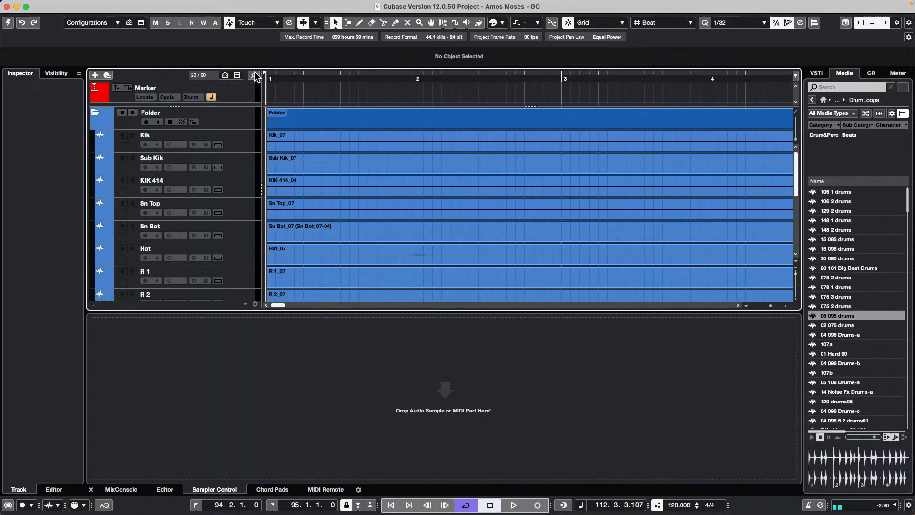
key(super+alt+shift+x)
key(super+alt+shift+x)
key(super+alt+shift+x)
key(super+alt+shift+x)
key(super+alt+shift+z)
key(super+alt+shift+z)
key(super+alt+shift+z)
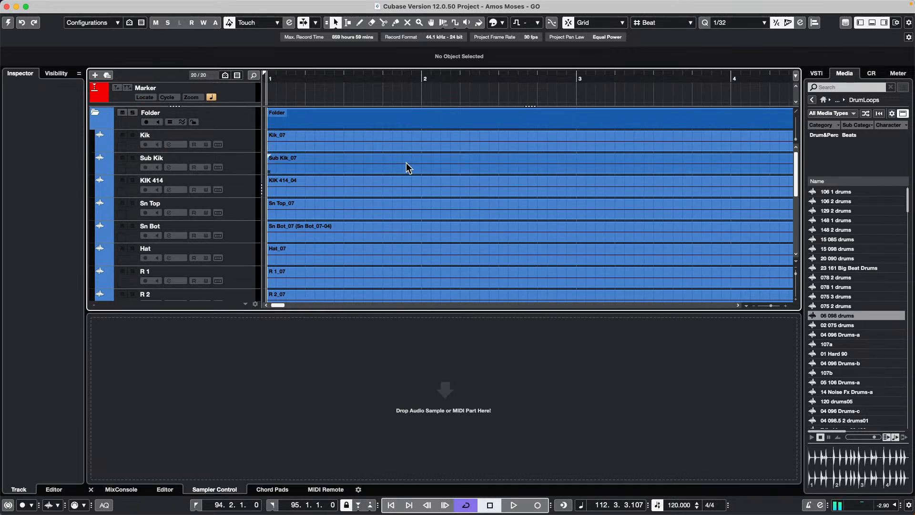
Test Zoom ZAP by zooming the arrangement out and shrinking all track heights, recalling the stored view between the changes.
drag(401, 77, 401, 30)
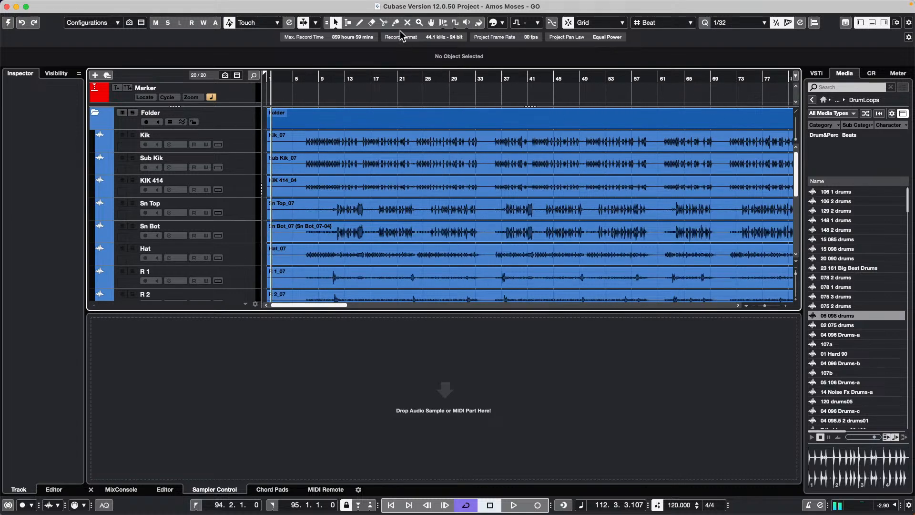
key(super+alt+shift+z)
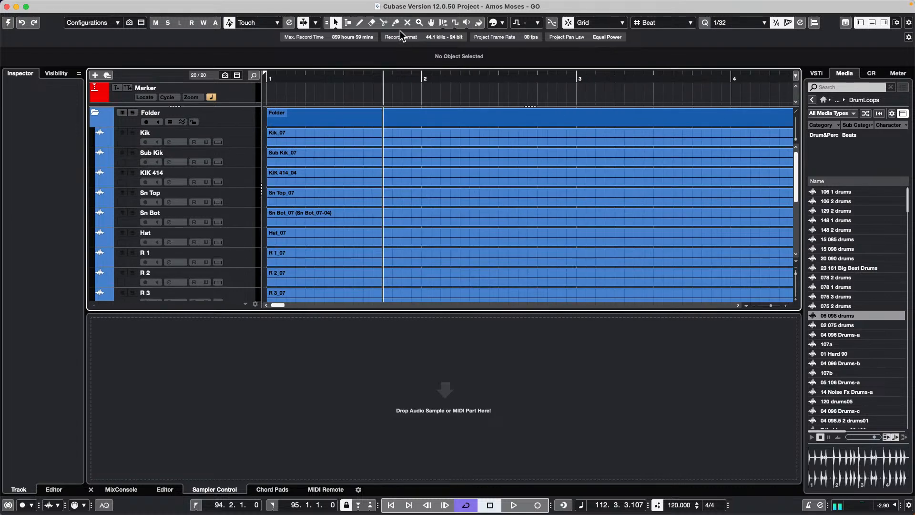
drag(403, 75, 401, 34)
scroll(464, 151, down, 1)
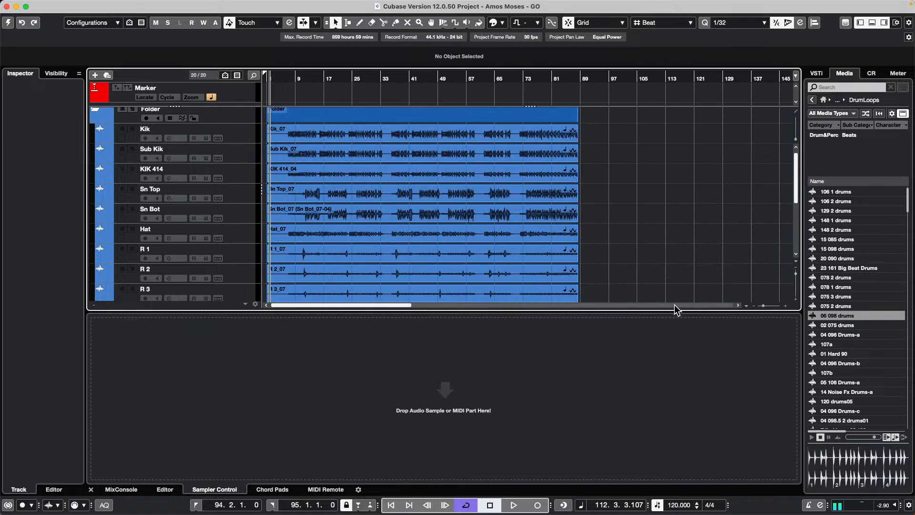
drag(238, 262, 237, 241)
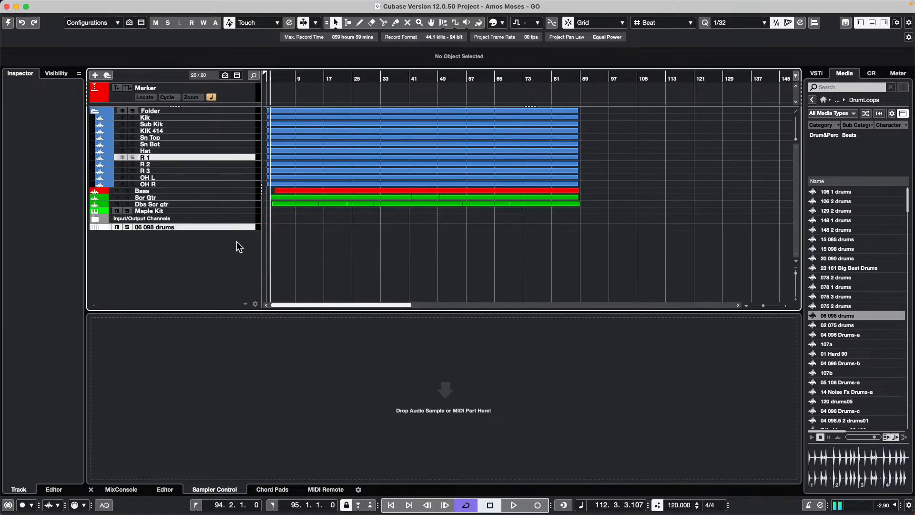
key(alt+z)
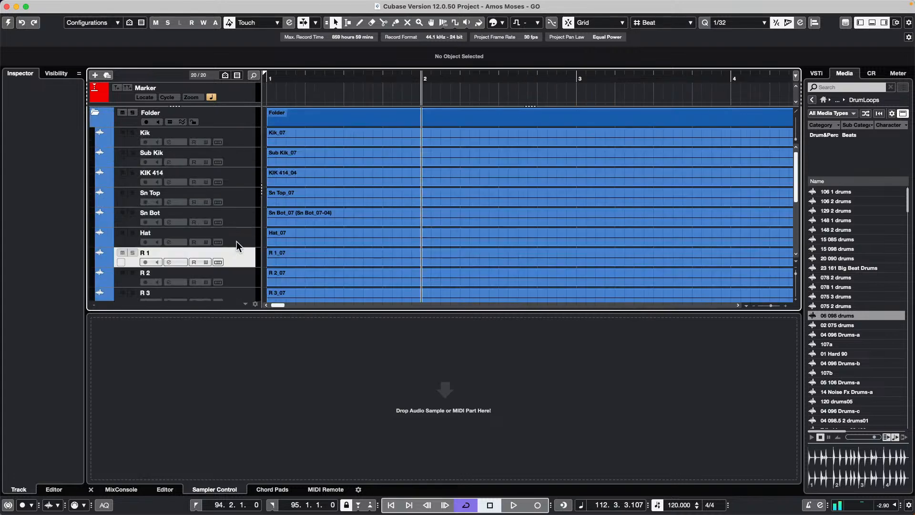
drag(361, 75, 362, 33)
scroll(387, 167, down, 8)
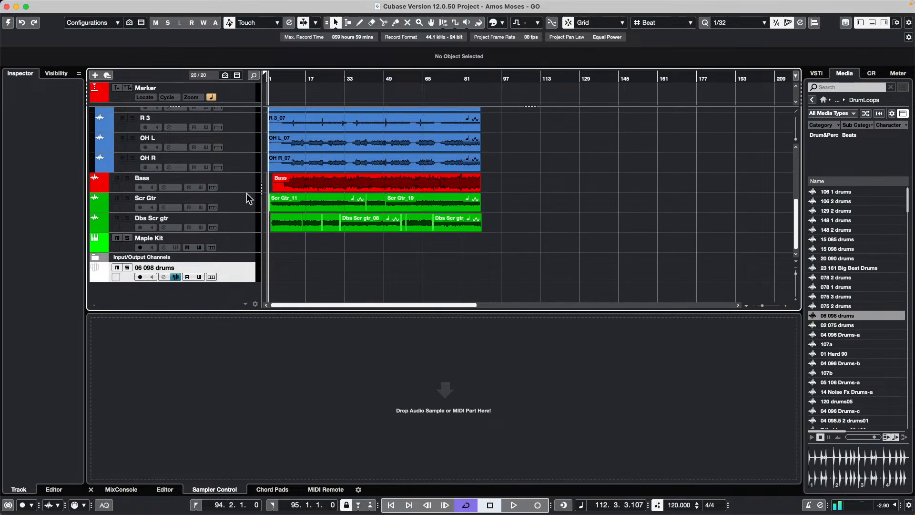
drag(246, 192, 242, 144)
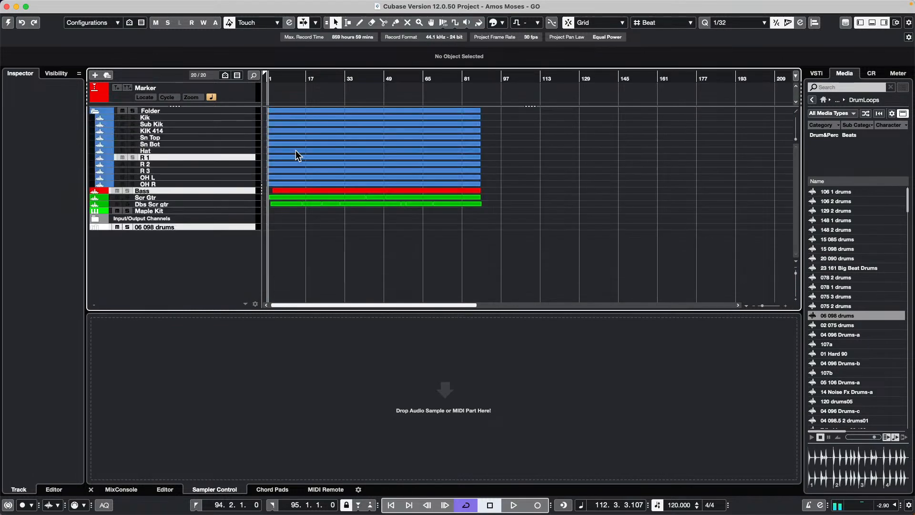
Review the Zoom category in the Key Commands settings down to Zoom ZAP, and accept the dialog.
mouse_move(38, 6)
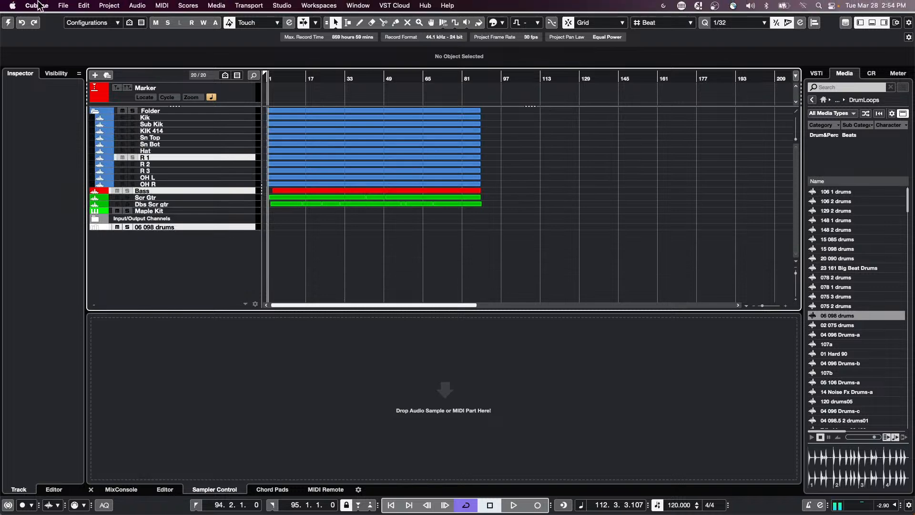
click(83, 6)
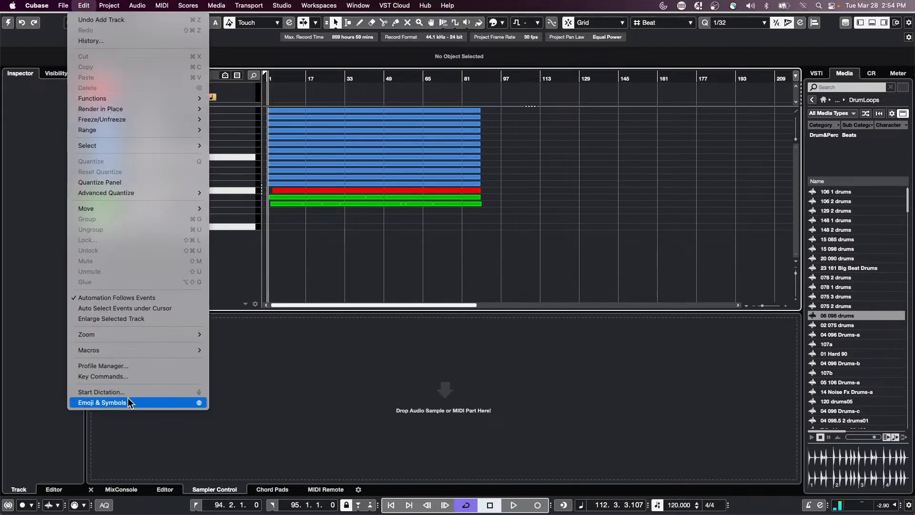
click(131, 377)
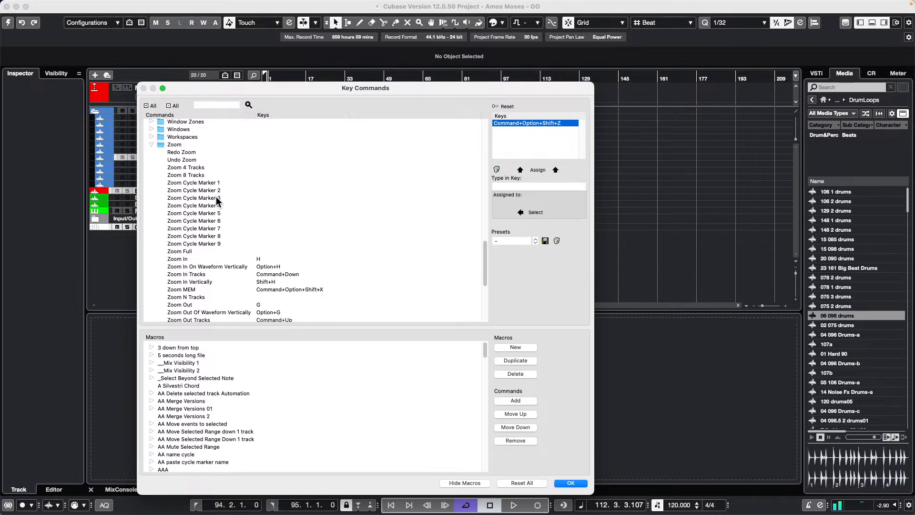
scroll(219, 274, down, 10)
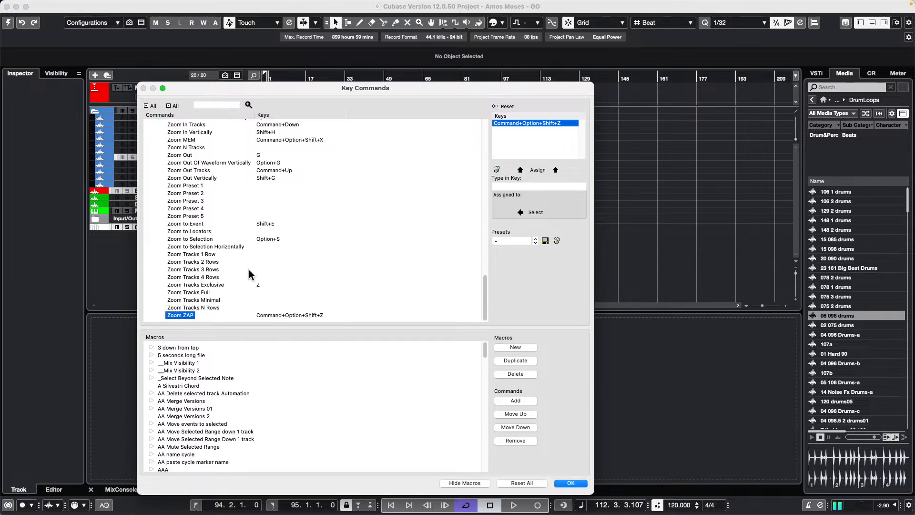
click(573, 484)
Recall the stored arrangement view with Zoom ZAP, and zoom out horizontally until the whole song fits.
key(alt)
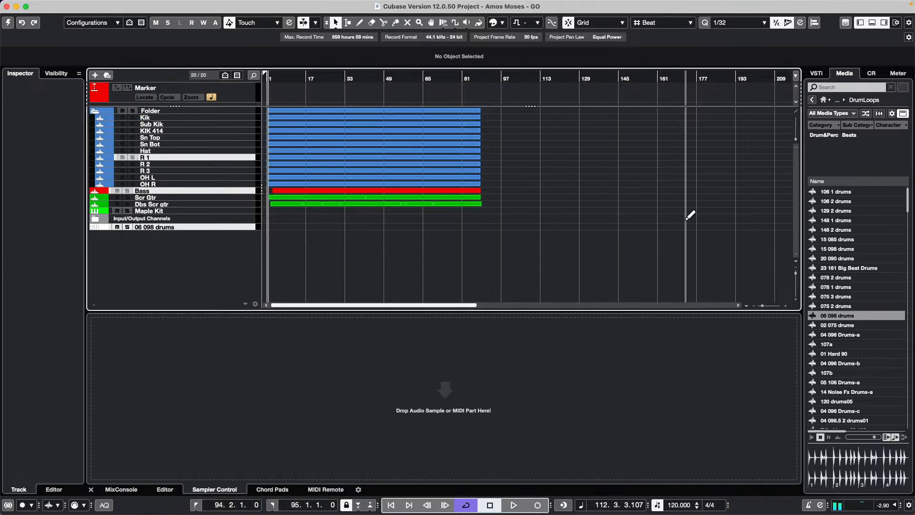
key(alt+z)
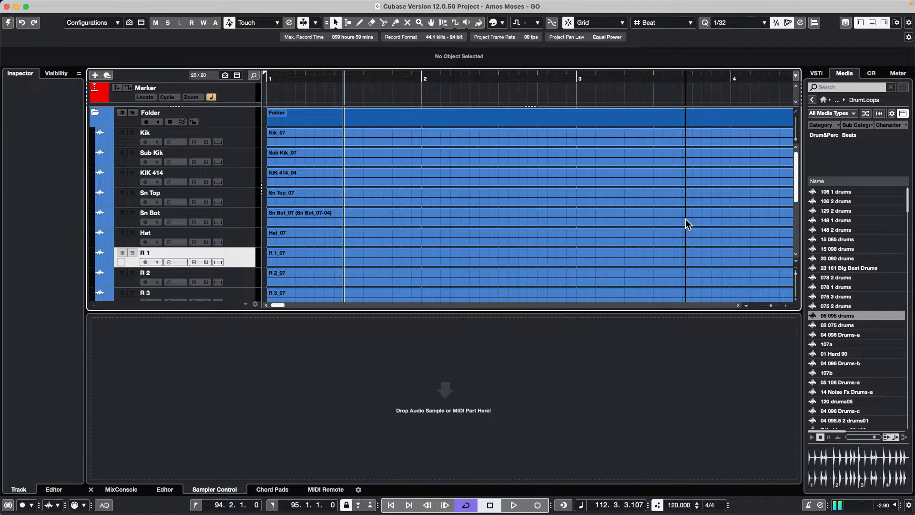
drag(348, 75, 352, 39)
right_click(241, 242)
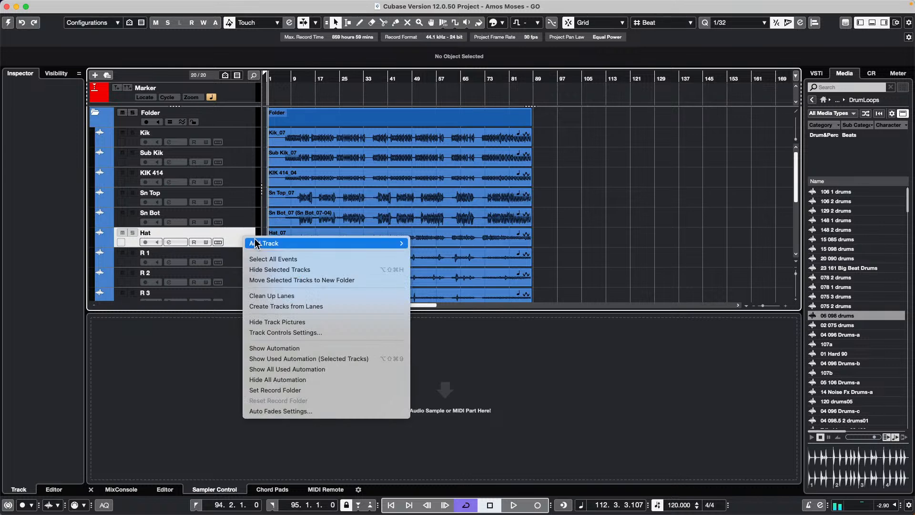
mouse_move(339, 244)
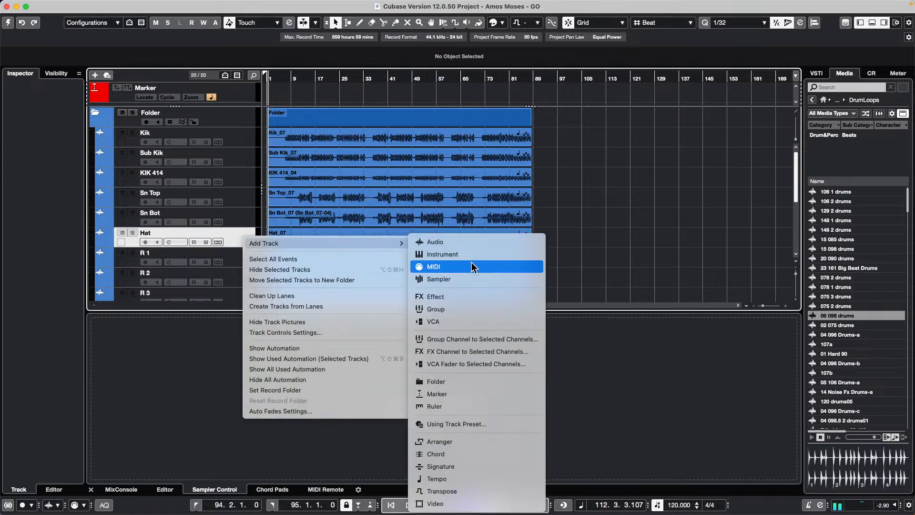
click(642, 175)
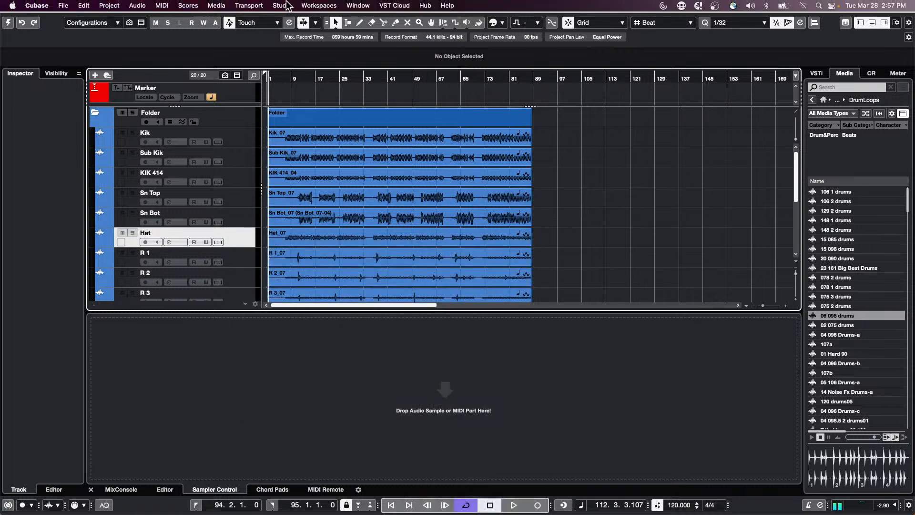
Examine the External Instruments in Audio Connections, expanding TD50Z and its Return Bus 1, and close the window.
click(281, 7)
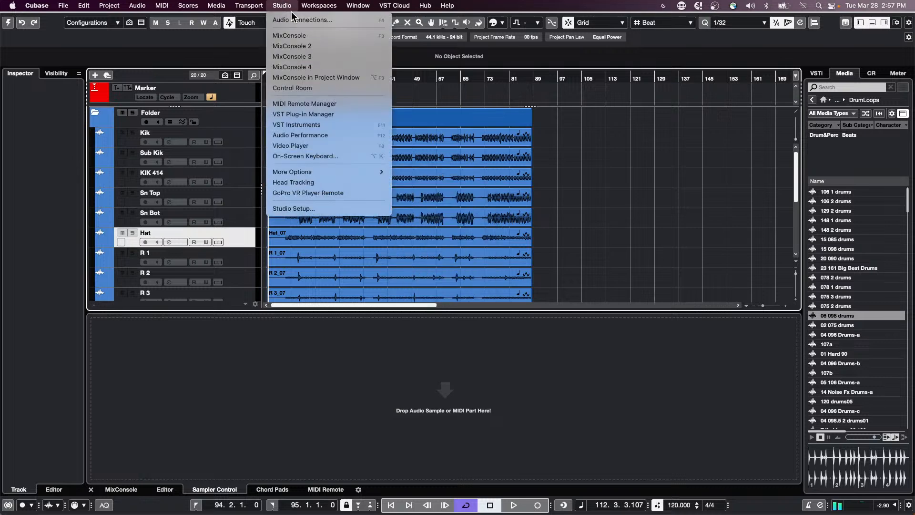
click(297, 20)
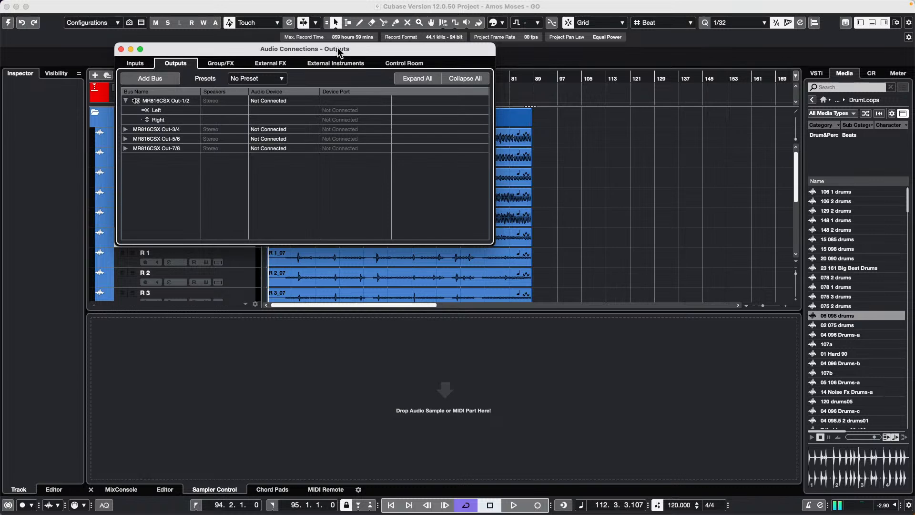
drag(336, 47, 559, 128)
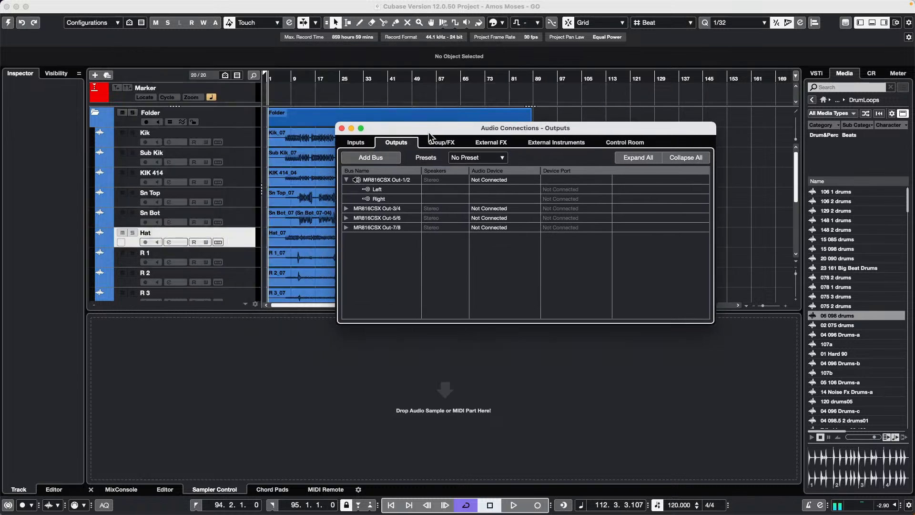
click(545, 142)
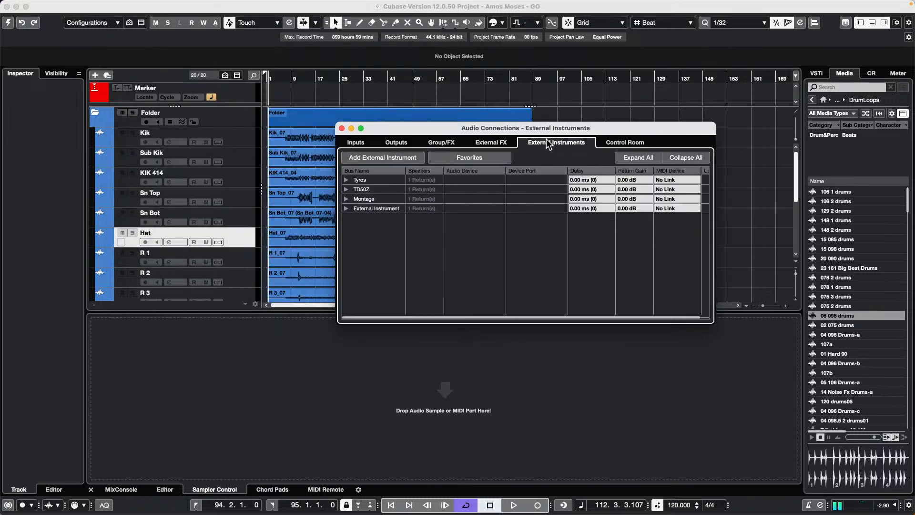
click(346, 189)
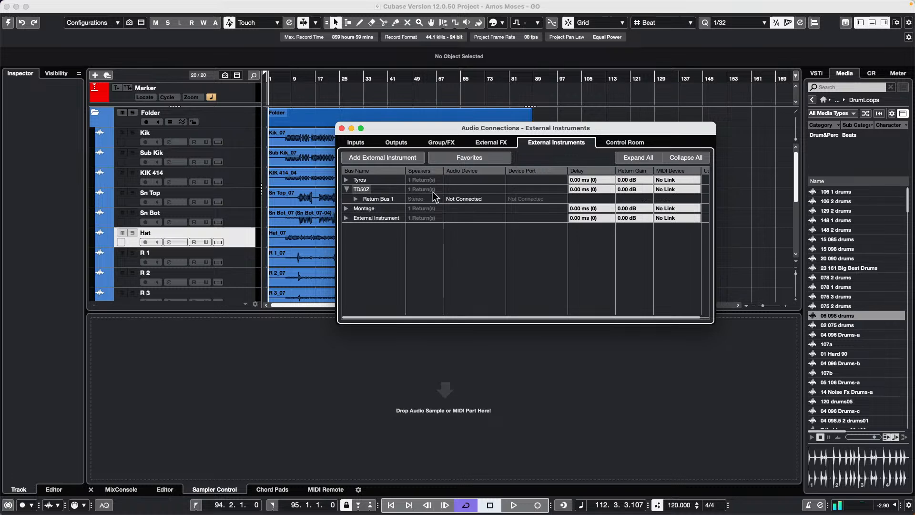
click(355, 198)
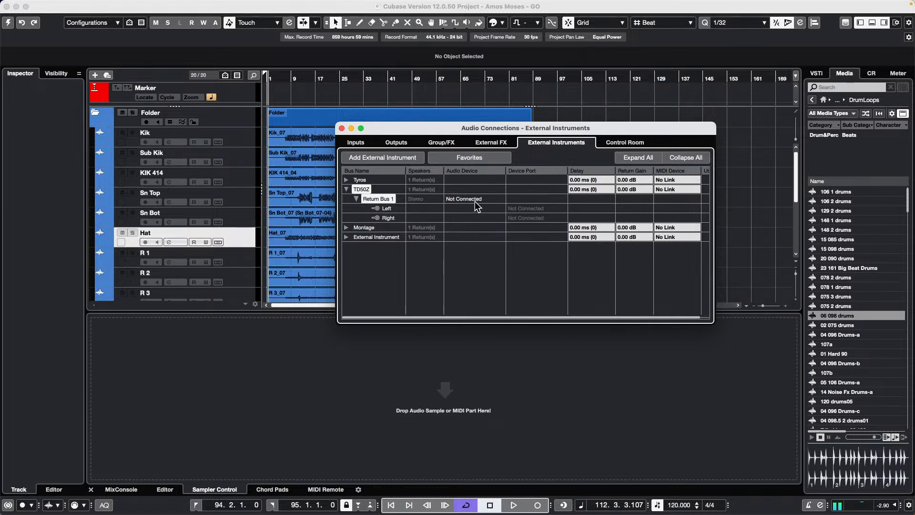
click(341, 129)
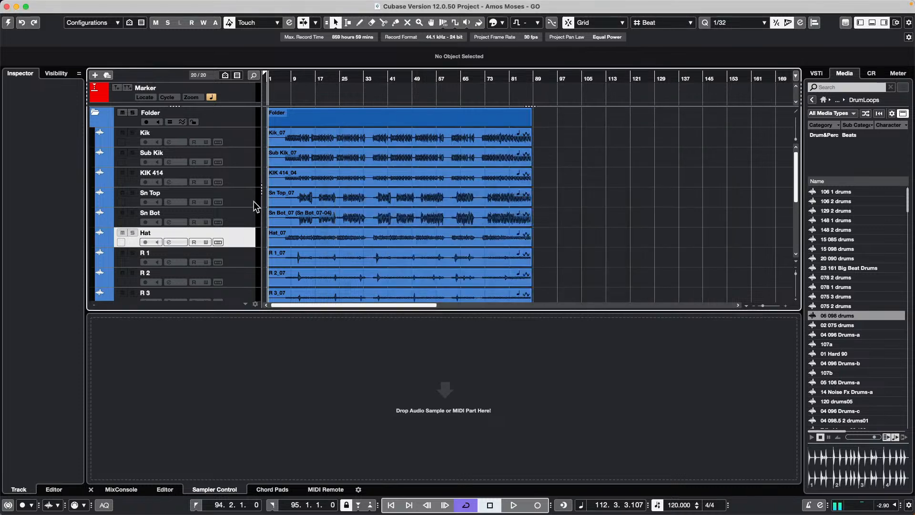
Try to add an instrument track below the Hat track.
right_click(240, 235)
mouse_move(324, 240)
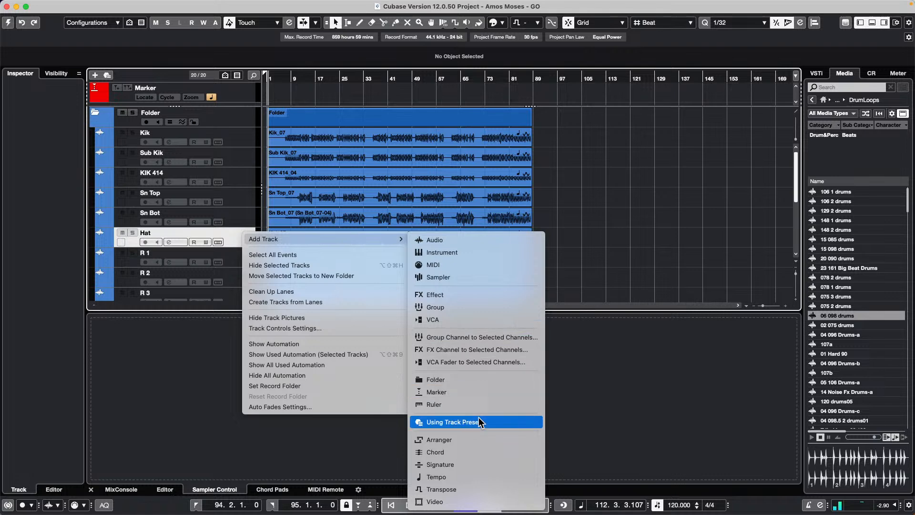
click(512, 250)
mouse_move(364, 237)
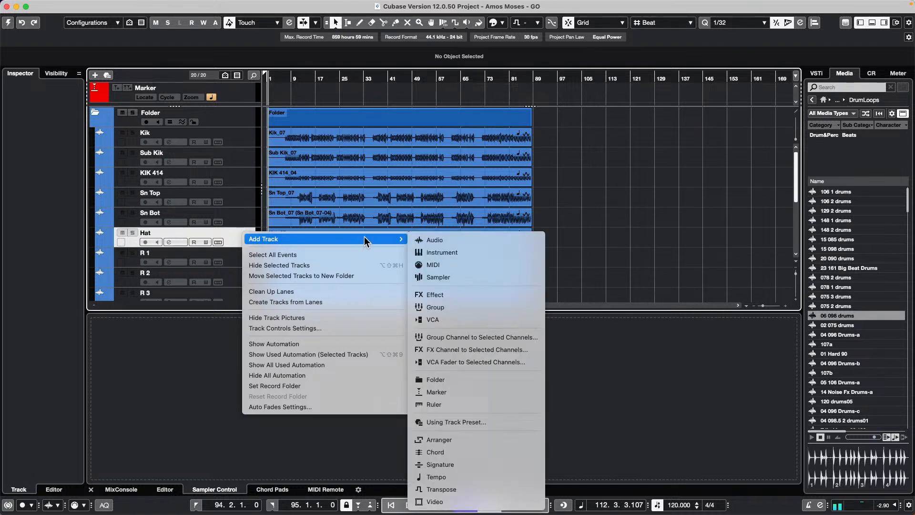
click(454, 251)
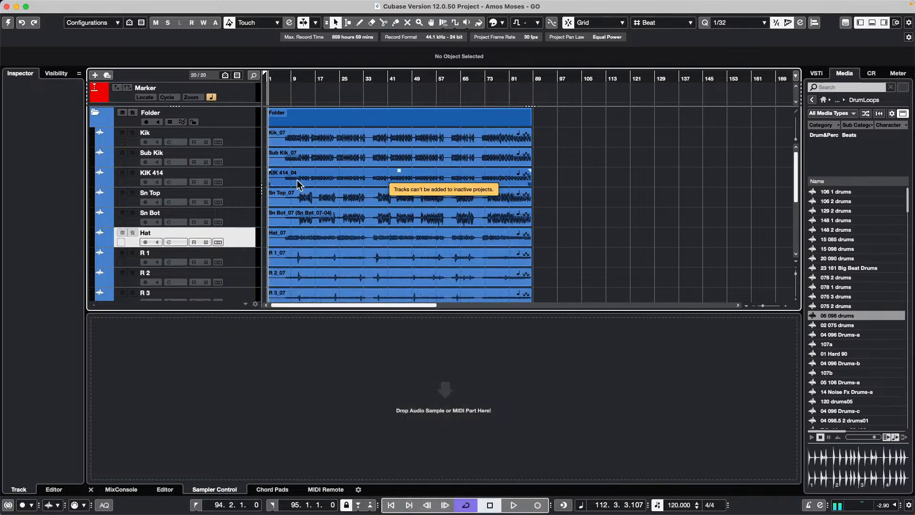
Activate the project and open the Add Track dialog for an instrument track below the Sn Bot track.
click(8, 26)
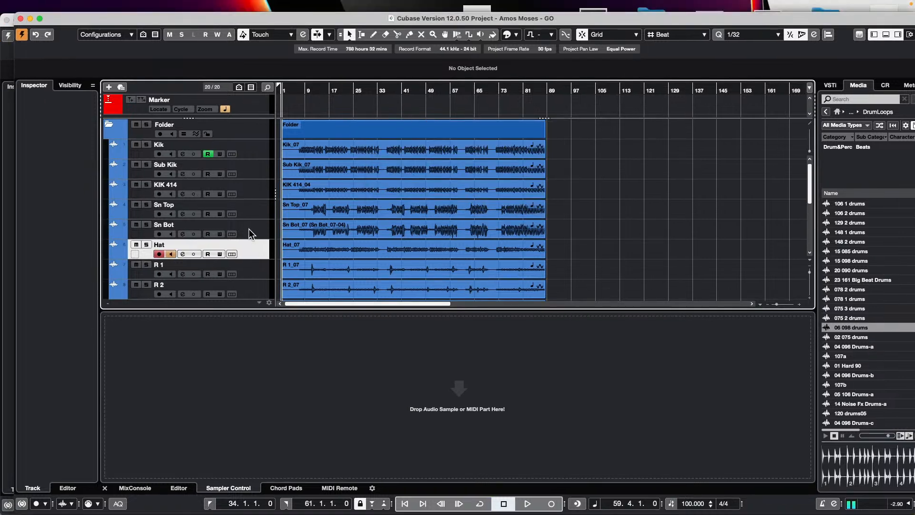
right_click(259, 226)
right_click(239, 219)
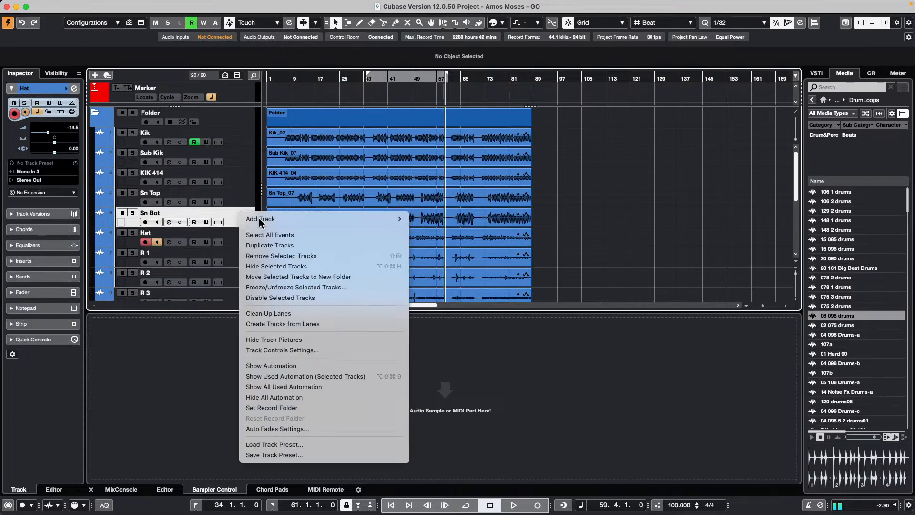
mouse_move(286, 218)
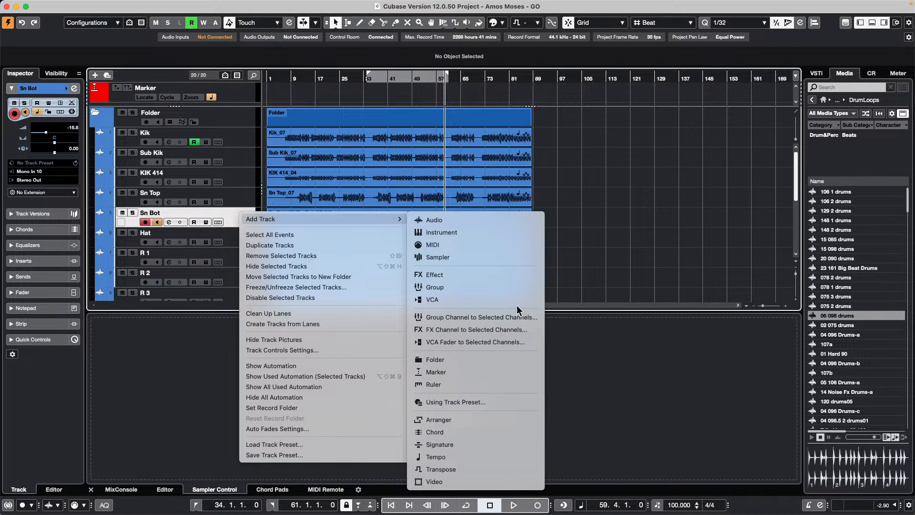
click(505, 233)
Add one instrument track using the Tyros external plug-in with Stereo Out, and reselect the Sn Bot track.
click(427, 200)
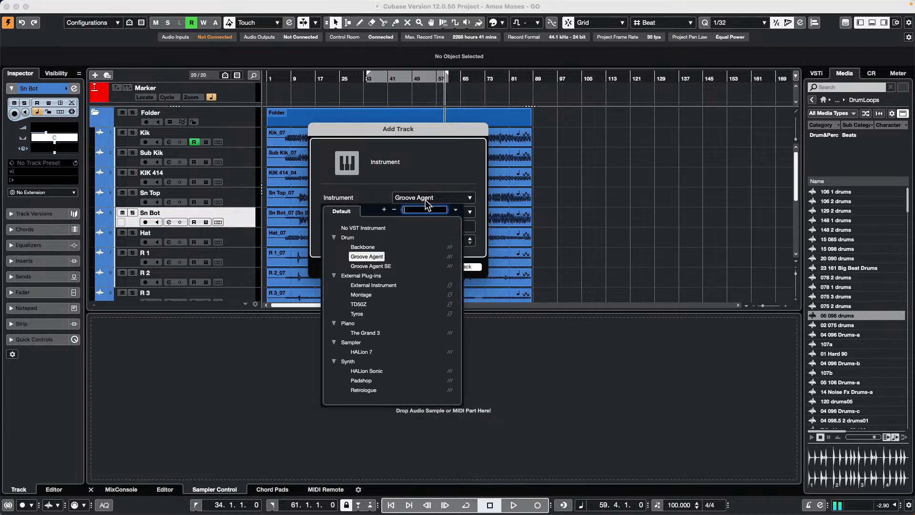
click(384, 286)
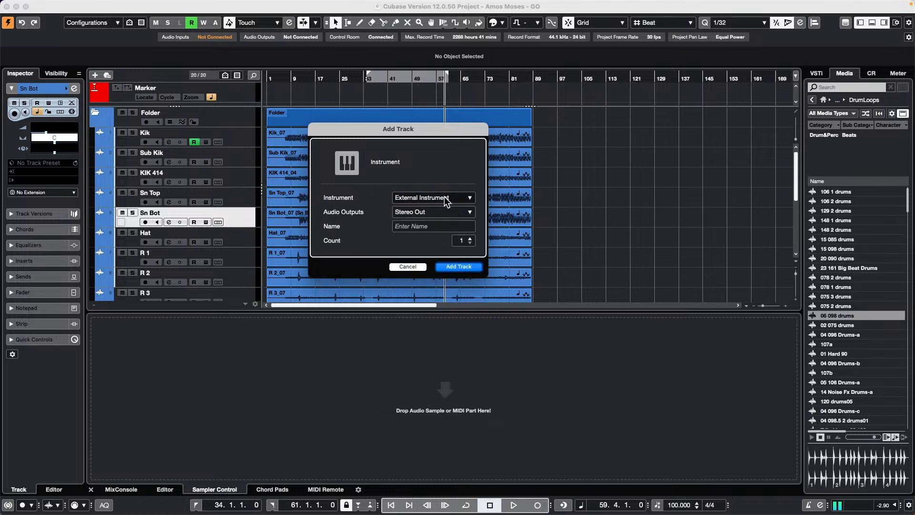
click(456, 199)
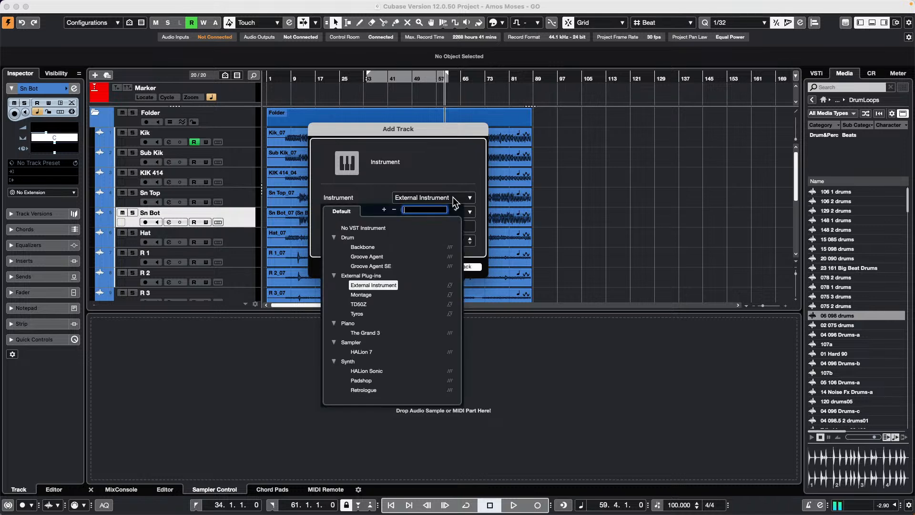
click(358, 314)
click(459, 267)
key(Up)
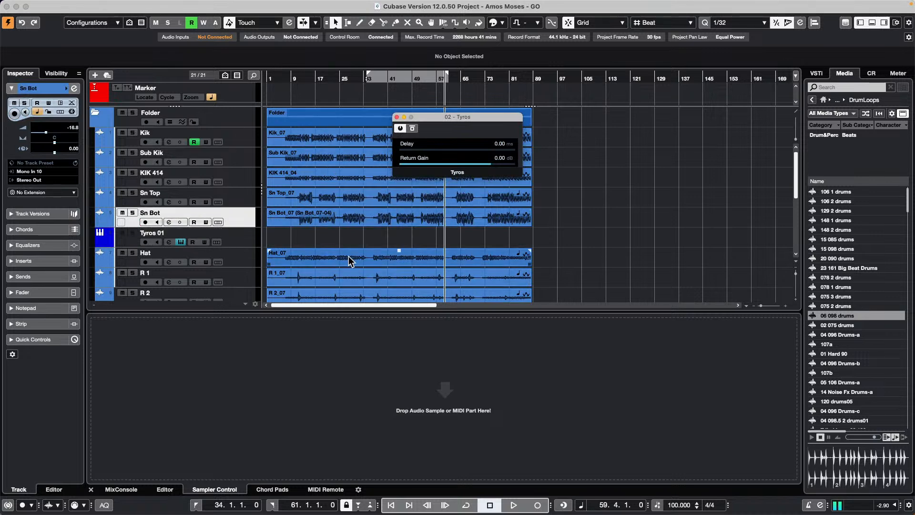
Add one MIDI track directly below the Sn Bot track and set its program selector to 32.
right_click(242, 216)
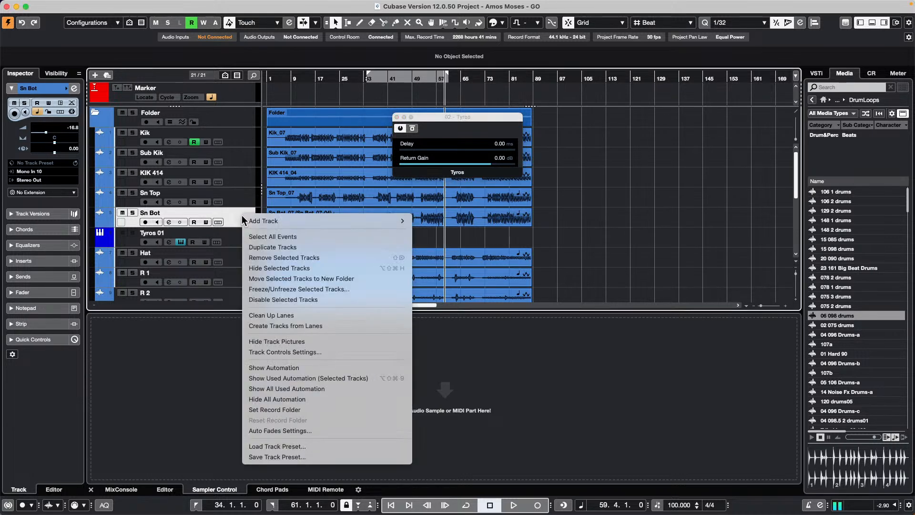
mouse_move(242, 218)
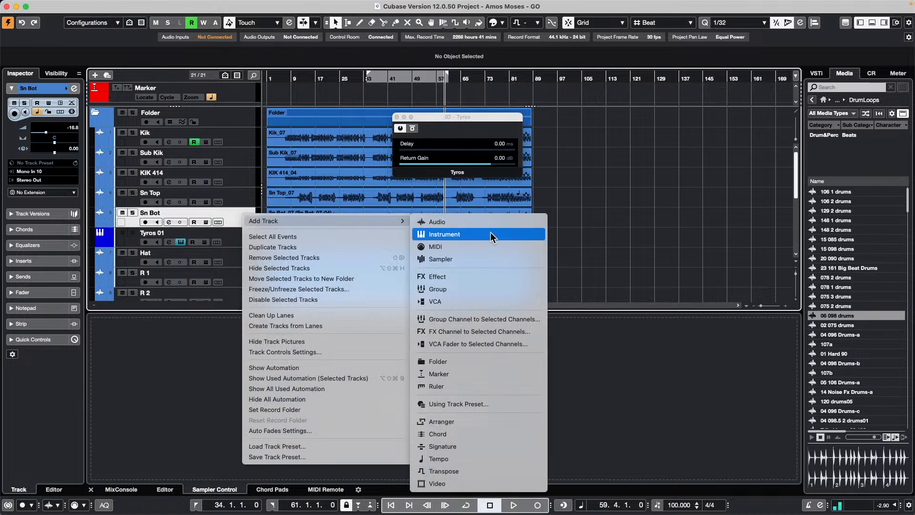
click(521, 248)
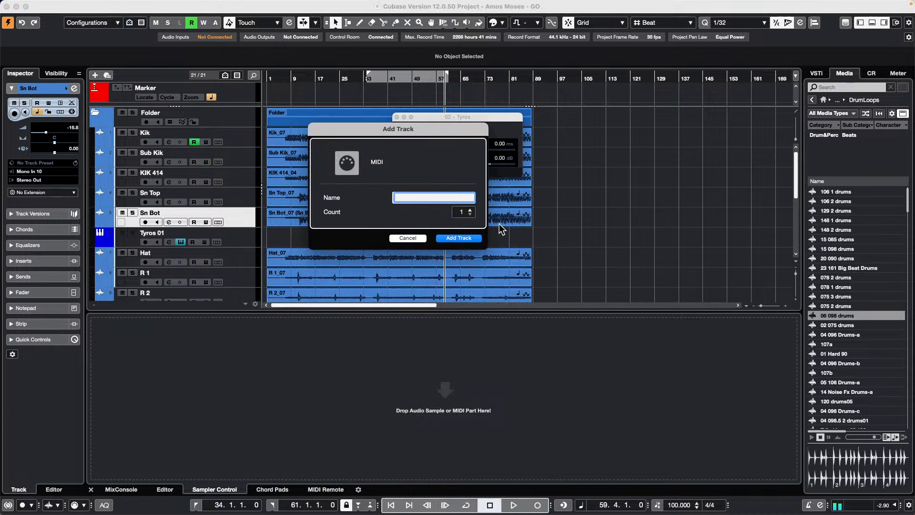
click(470, 238)
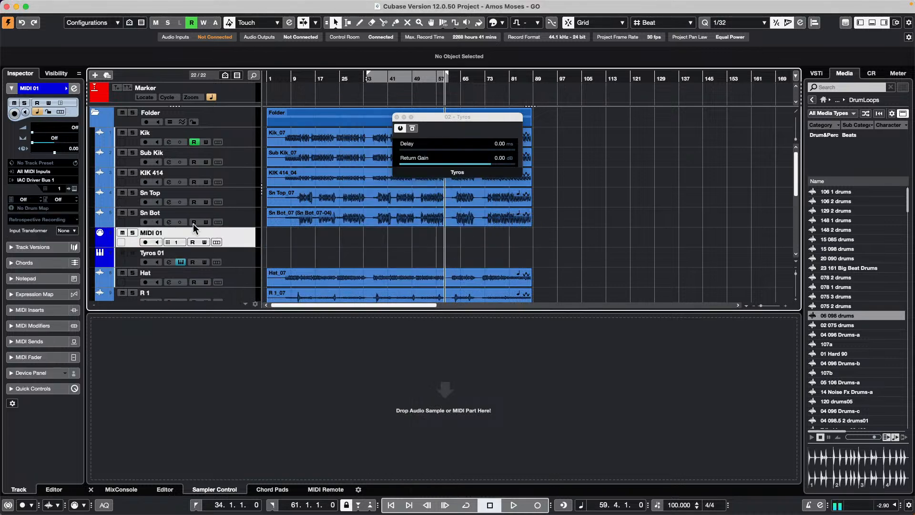
double_click(64, 199)
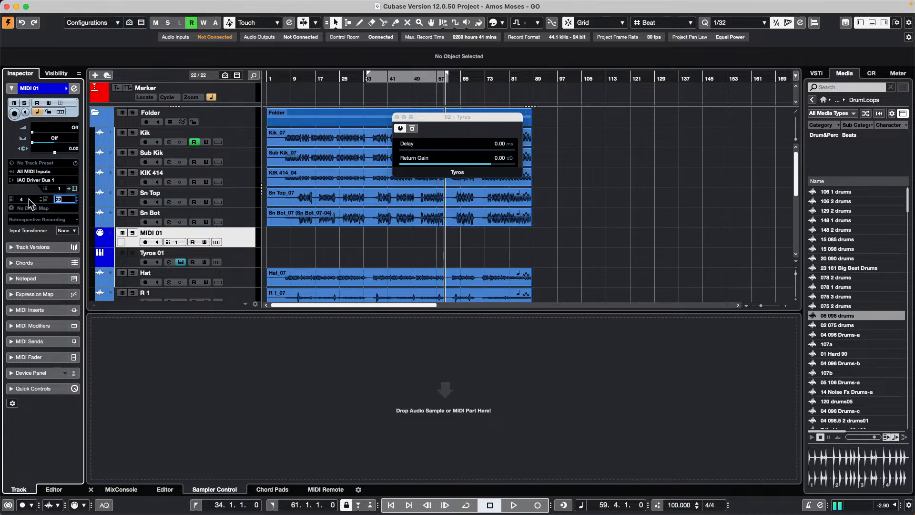
scroll(30, 200, down, 5)
Switch to Zoom and start the Club Cubase Meetup March 2023 meeting with computer audio and Original Sound for Musicians on.
mouse_move(163, 5)
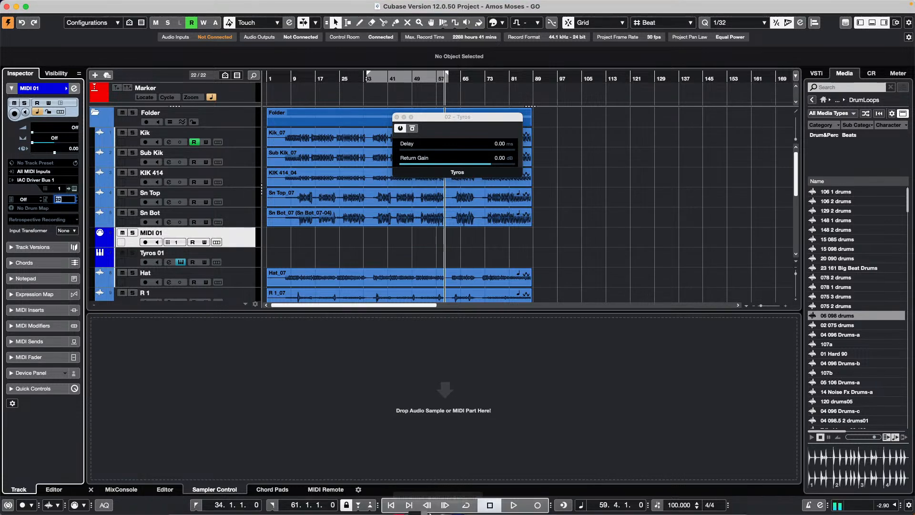
mouse_move(452, 499)
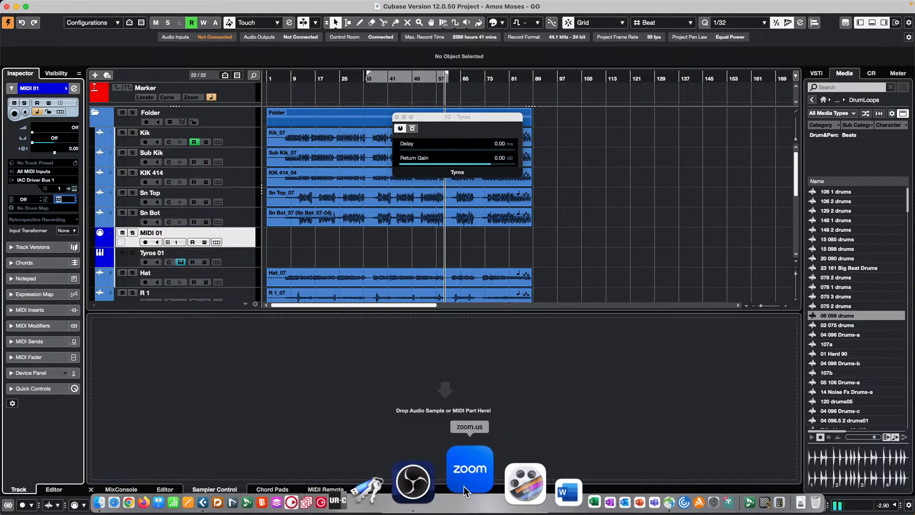
click(466, 491)
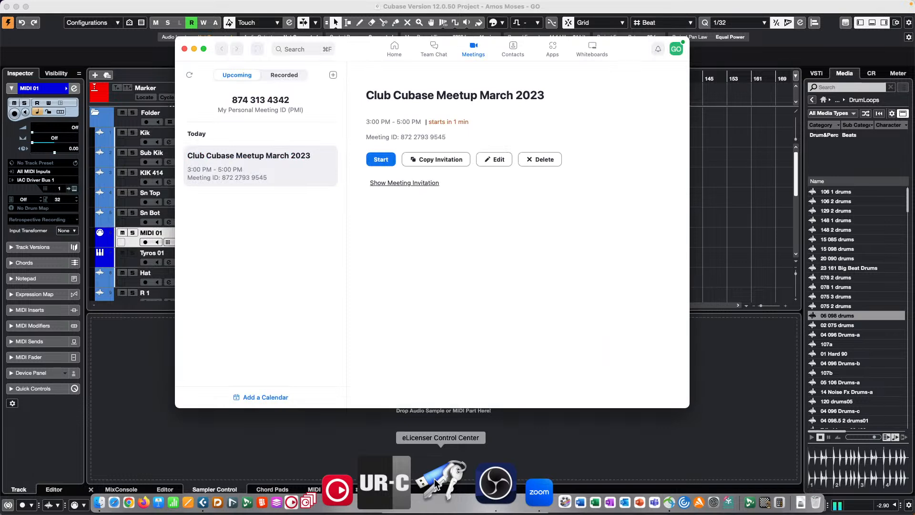
click(381, 160)
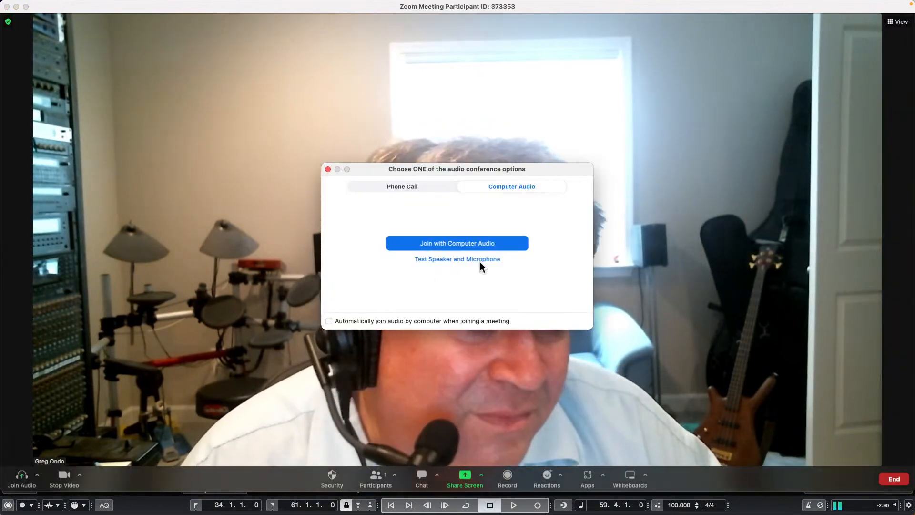
click(481, 243)
click(94, 22)
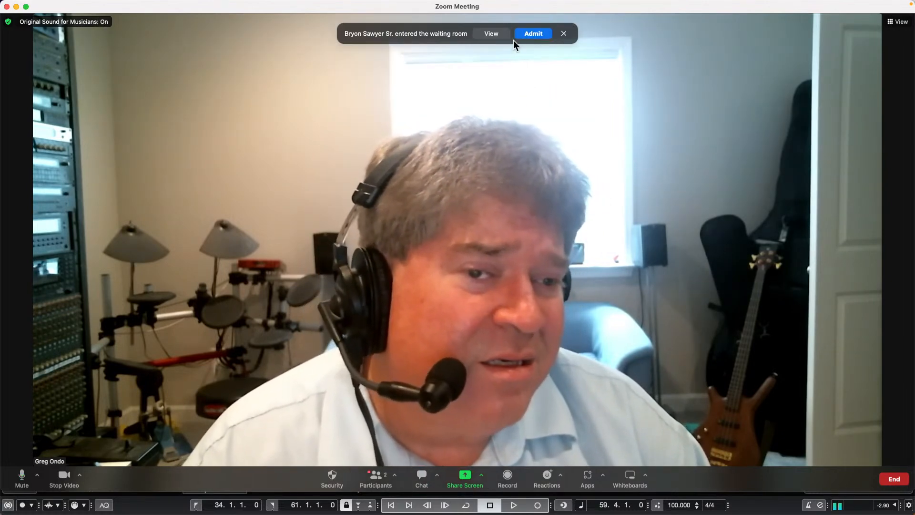
Admit the first attendee to the meeting, show the waiting room list and admit the four people in it.
click(532, 32)
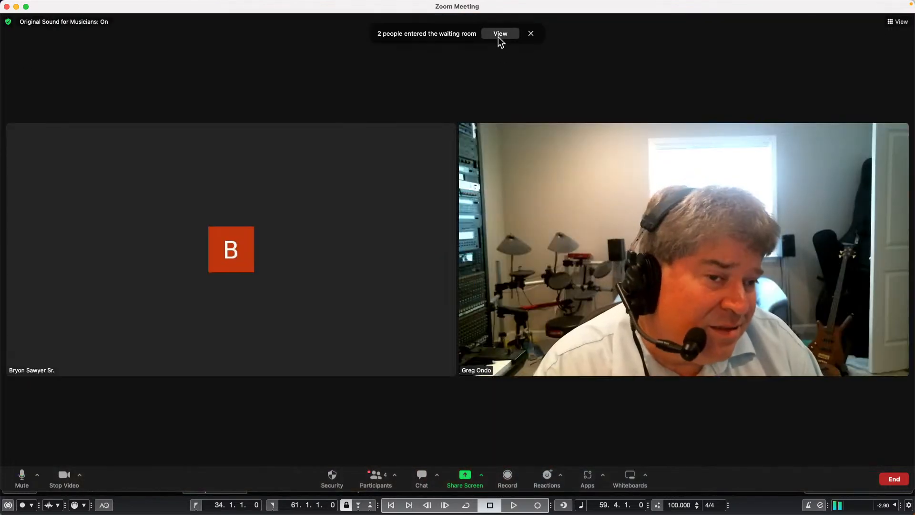
click(499, 33)
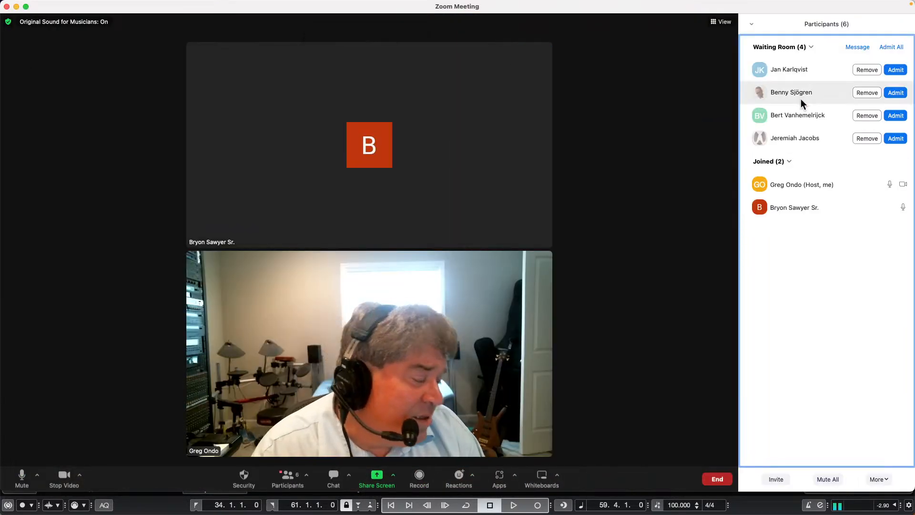
click(895, 139)
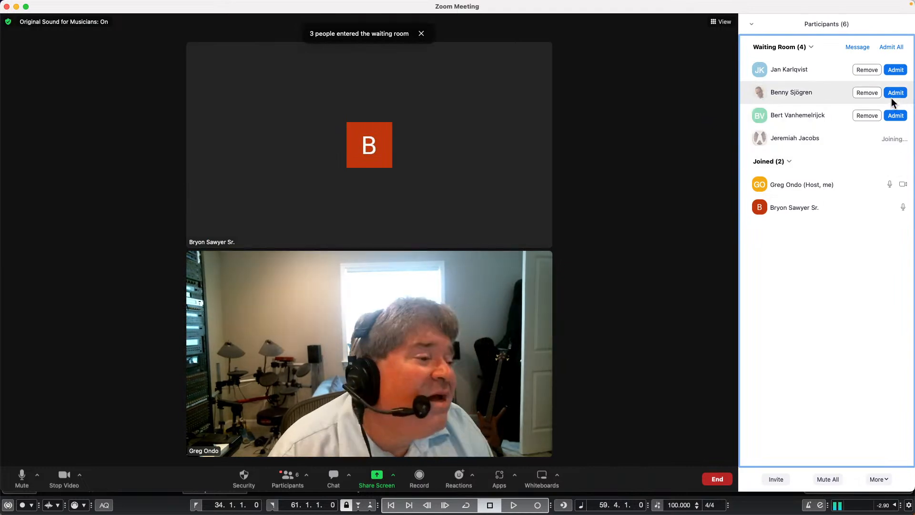
click(895, 93)
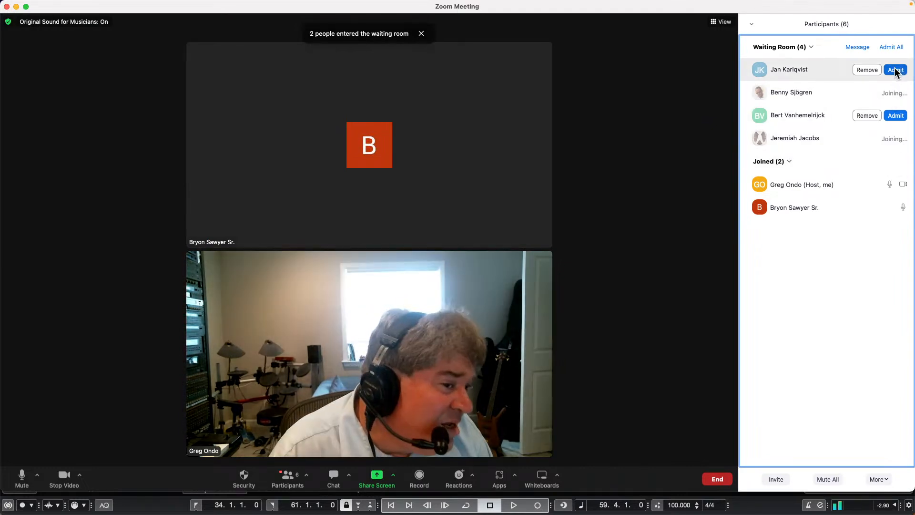
click(896, 70)
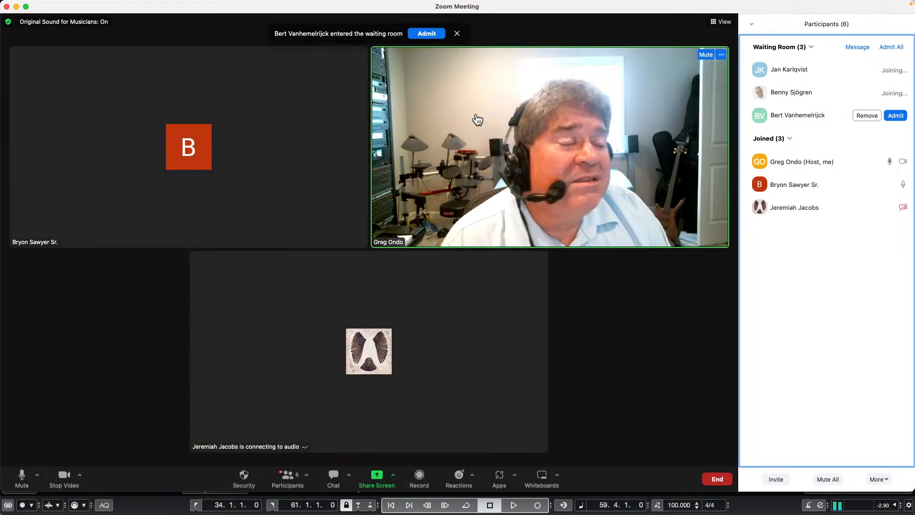
click(433, 36)
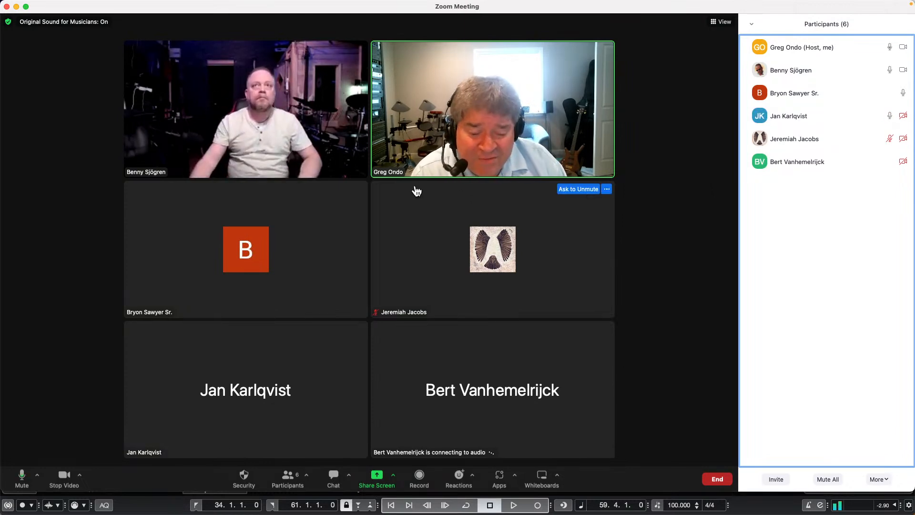
Admit the two newly arrived attendees from the waiting room in the participants list.
mouse_move(354, 346)
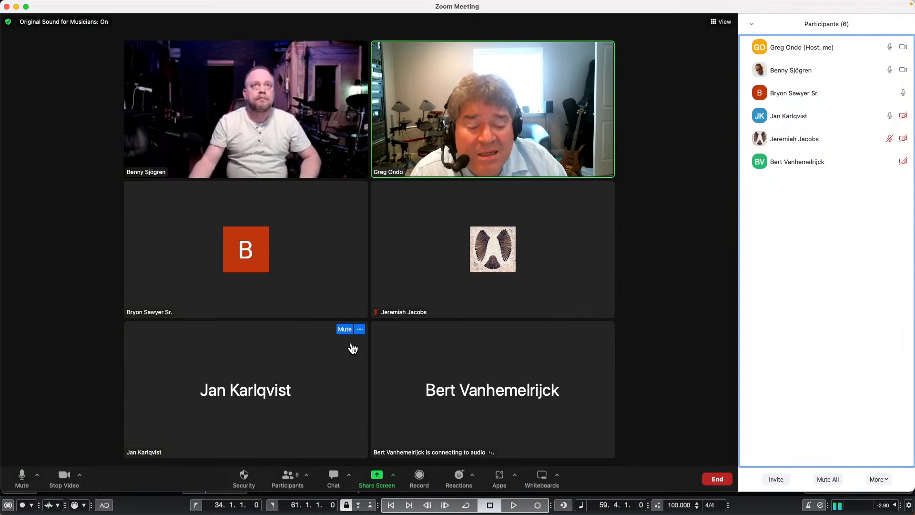
click(308, 474)
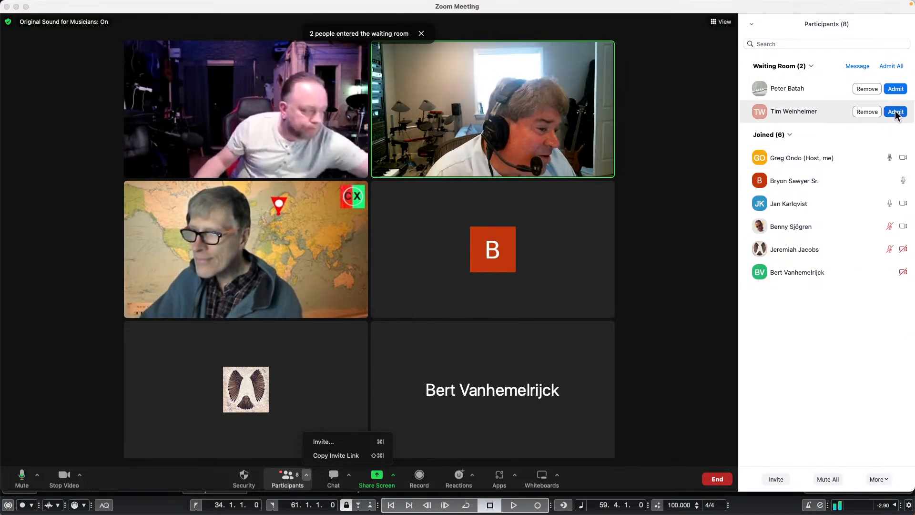
click(892, 89)
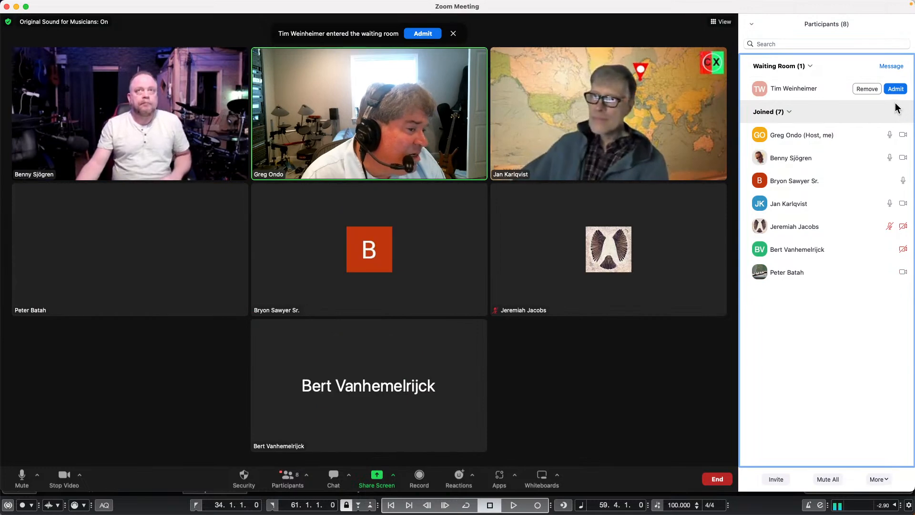
click(894, 88)
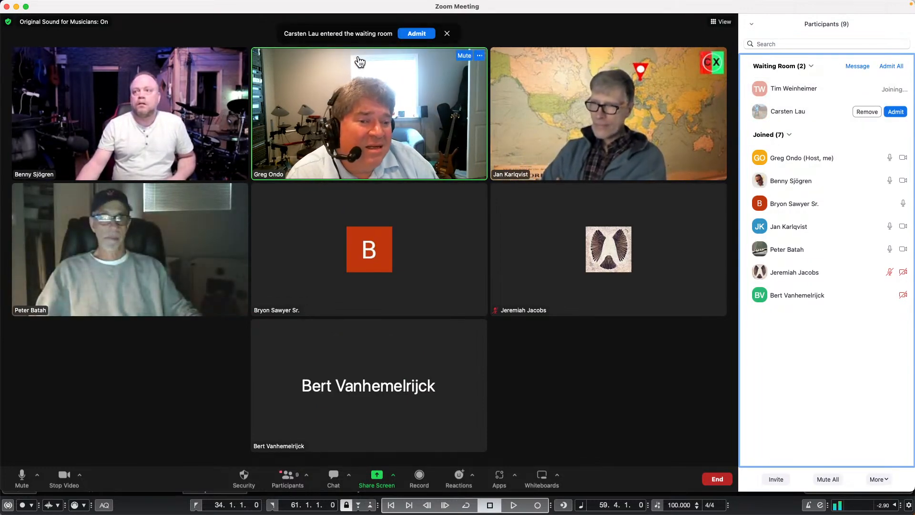
Admit each further attendee to the meeting as they enter the waiting room.
click(412, 35)
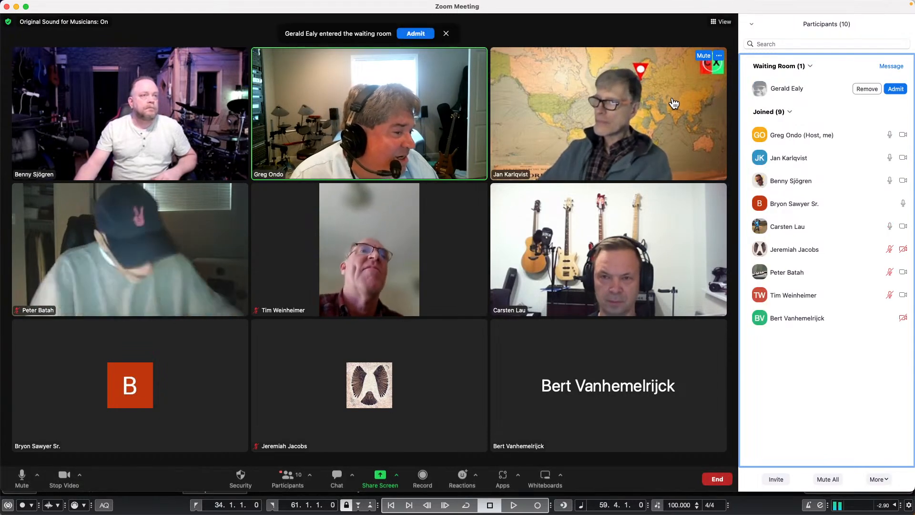
click(416, 33)
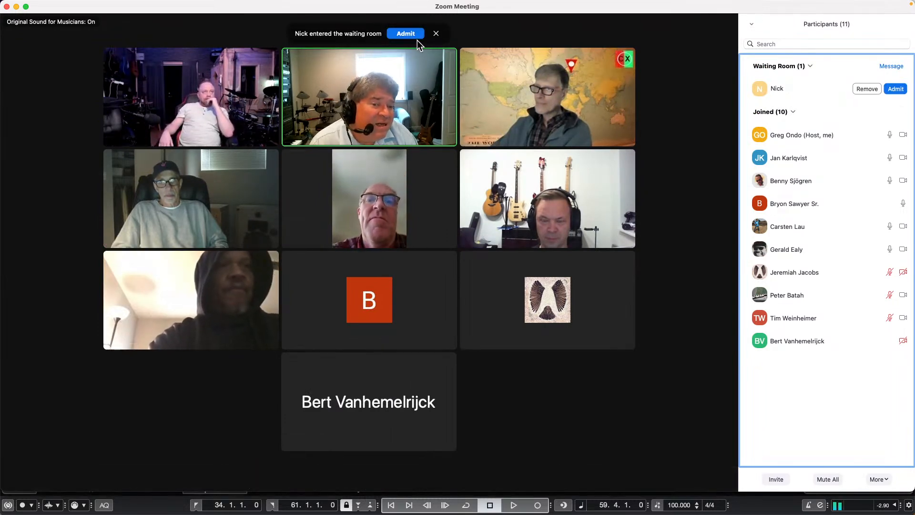
click(407, 34)
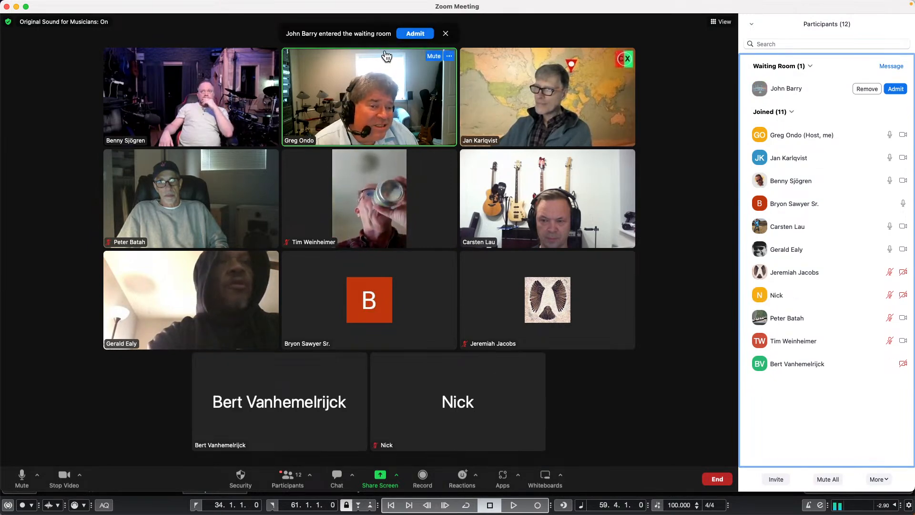
click(407, 34)
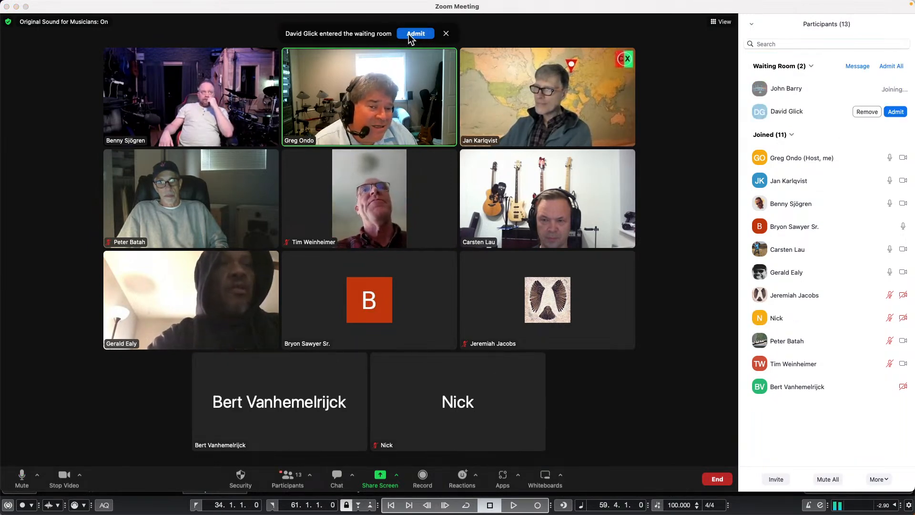
click(408, 34)
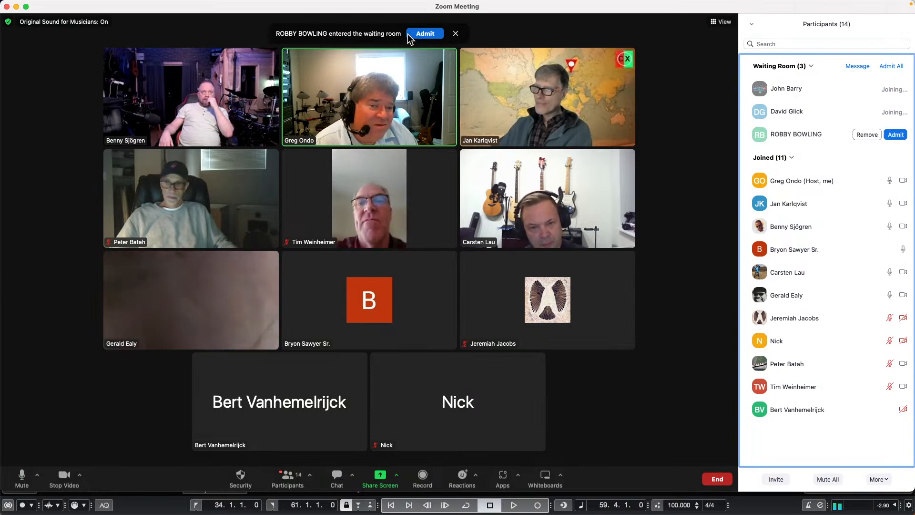
click(408, 34)
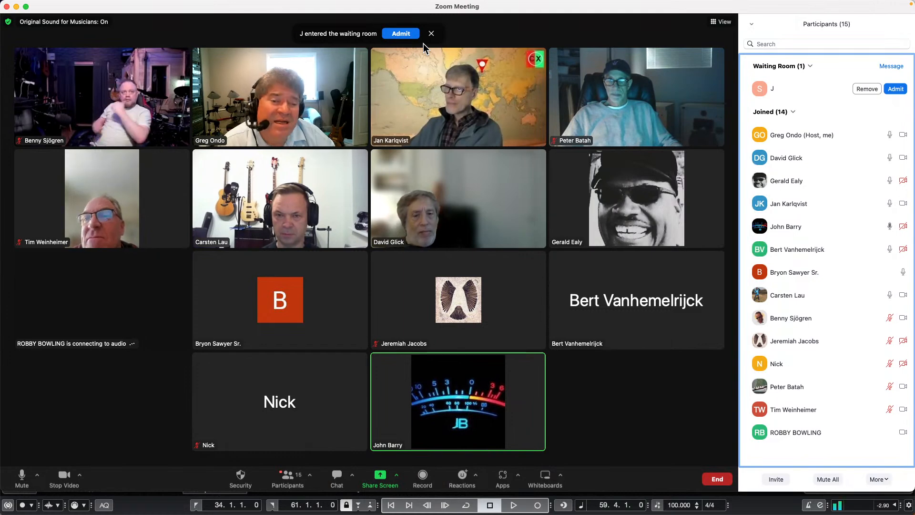
click(402, 33)
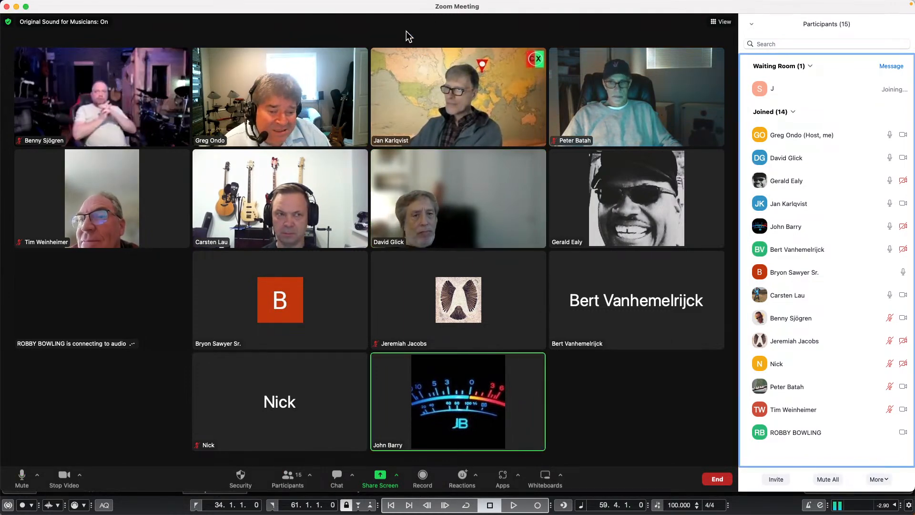
mouse_move(496, 199)
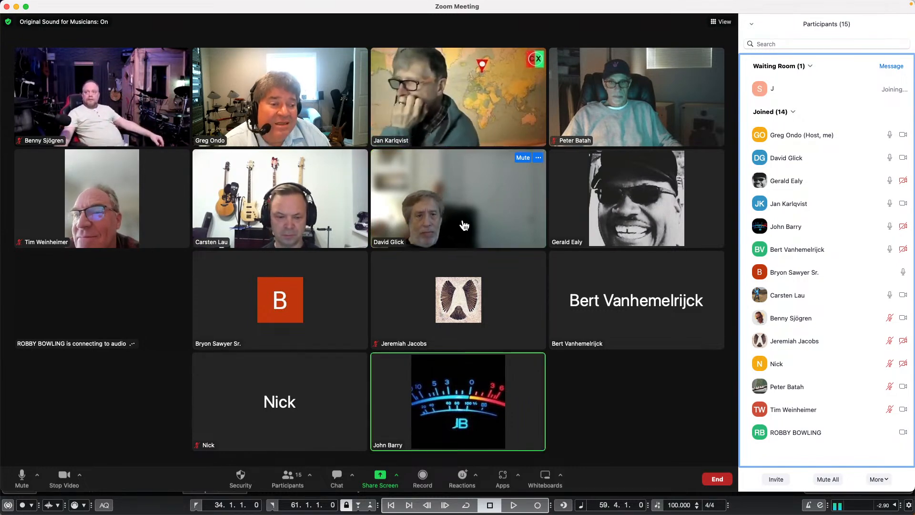
mouse_move(244, 137)
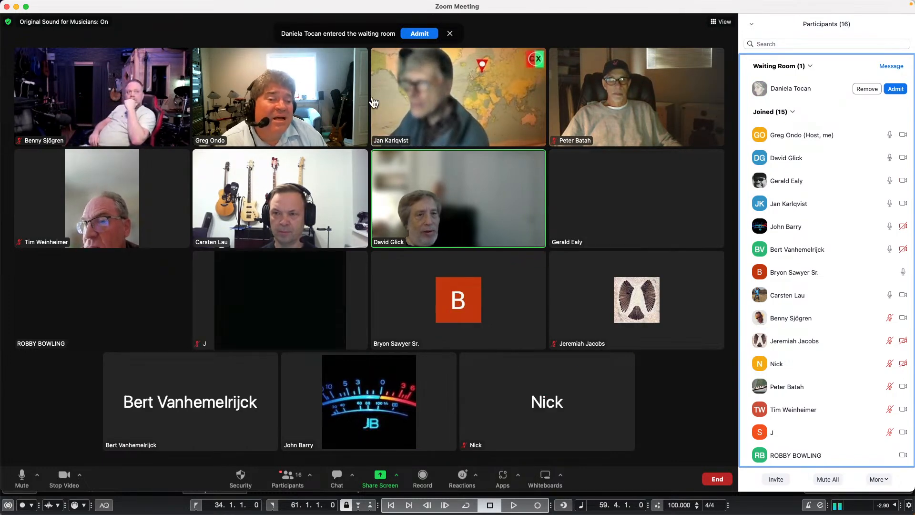
click(418, 34)
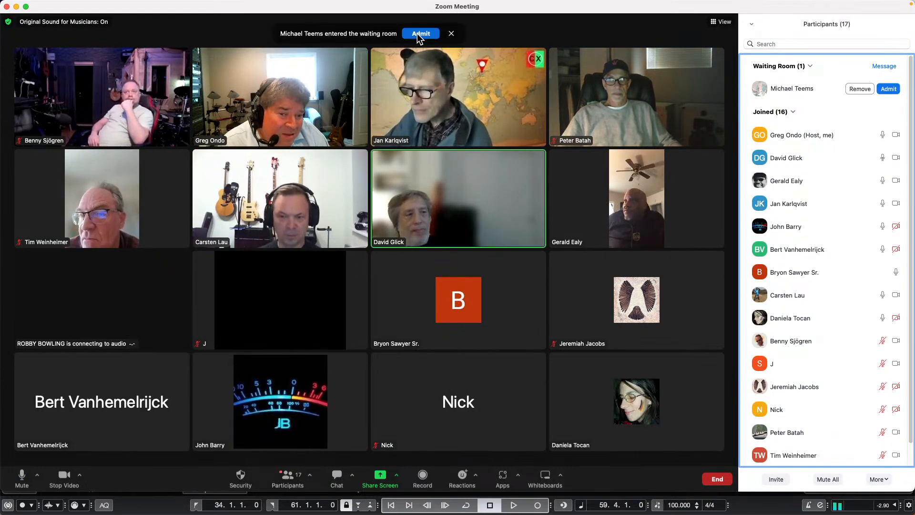
click(417, 34)
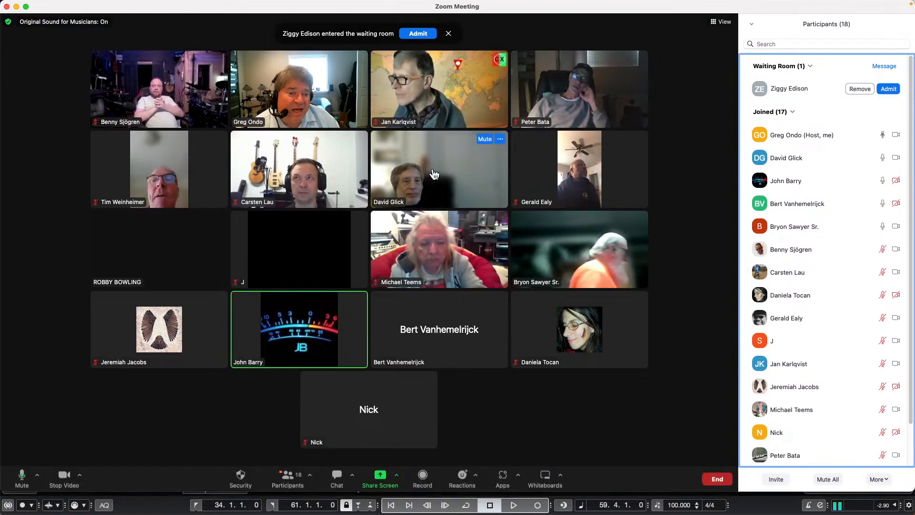
click(418, 34)
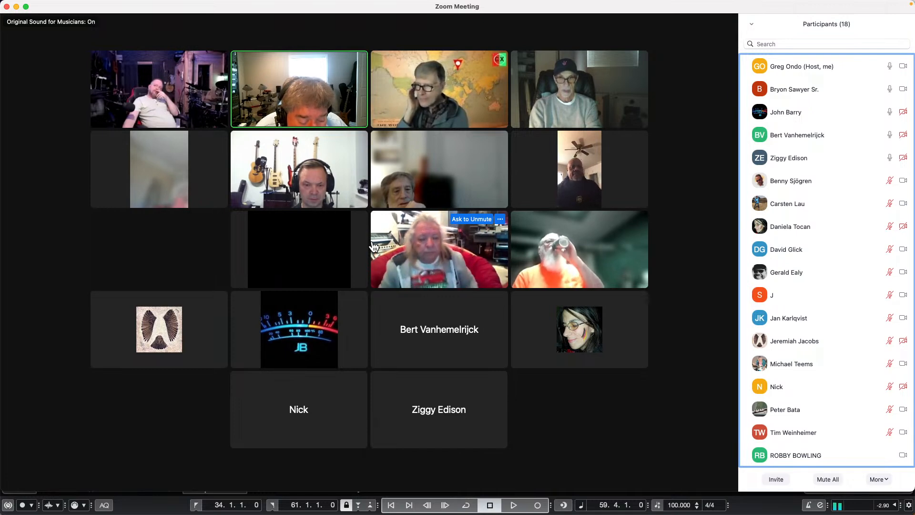
mouse_move(557, 418)
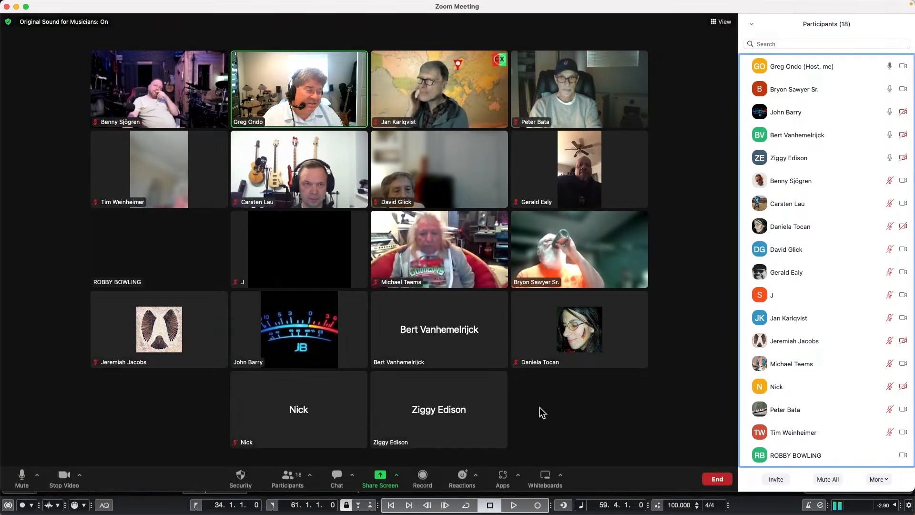